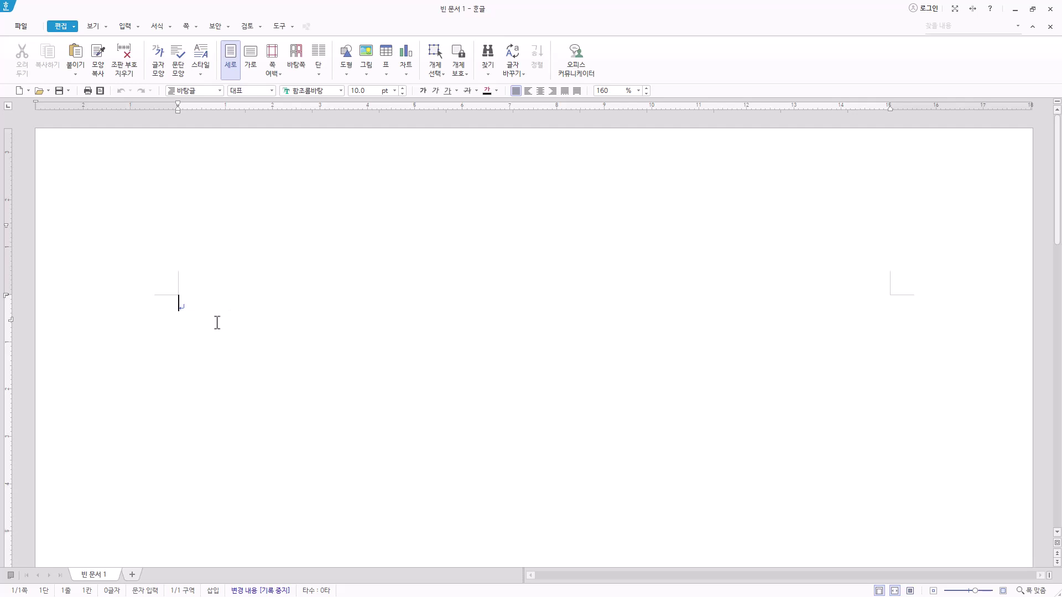
Start saving the document in the ITQ folder under Documents, with the examinee's number and name as the file name
left_click(60, 91)
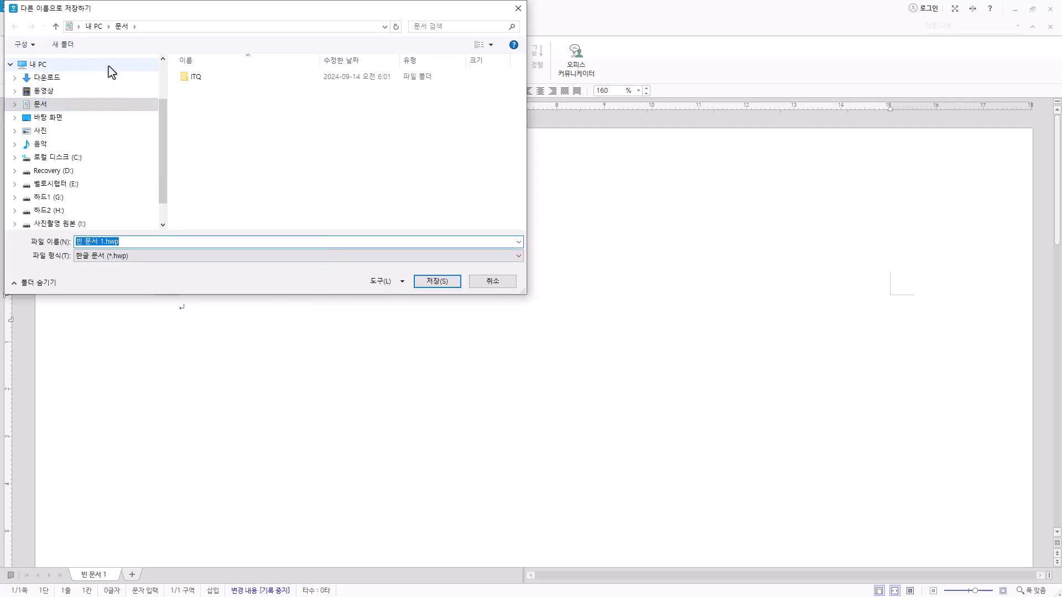
double_click(195, 77)
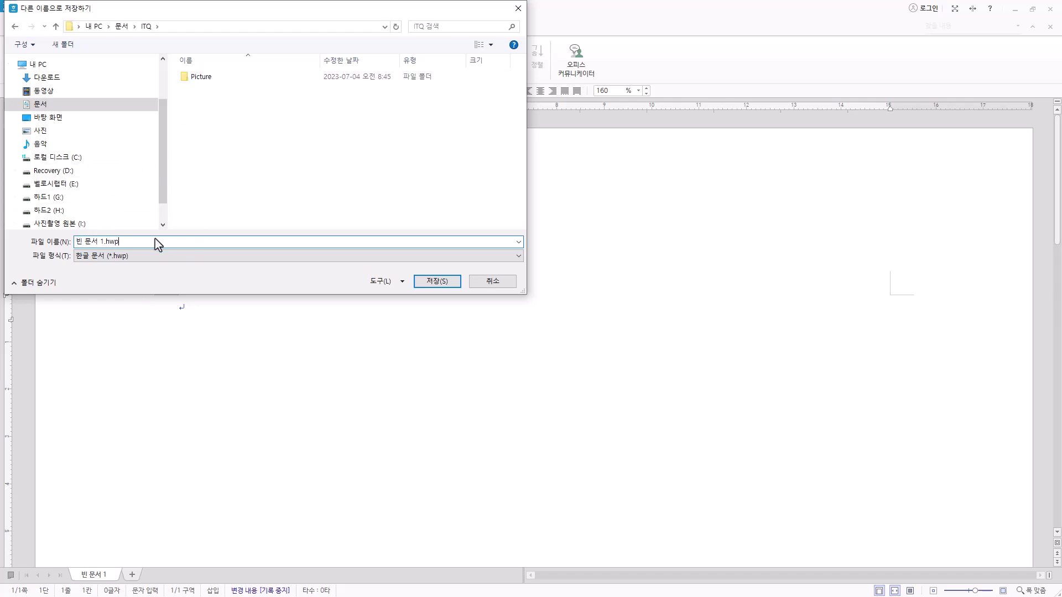
left_click(151, 246)
type("12345678-홍길동")
left_click_drag(105, 242, 52, 241)
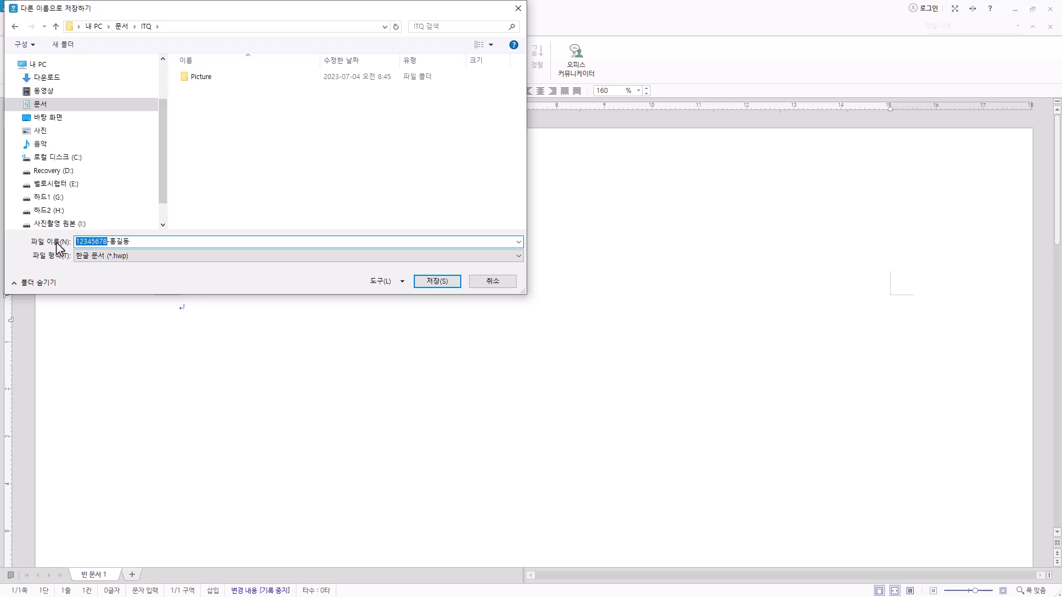
Try the 한글 표준 문서 (*.hwpx) file format, and switch back to 한글 문서 (*.hwp)
left_click(148, 256)
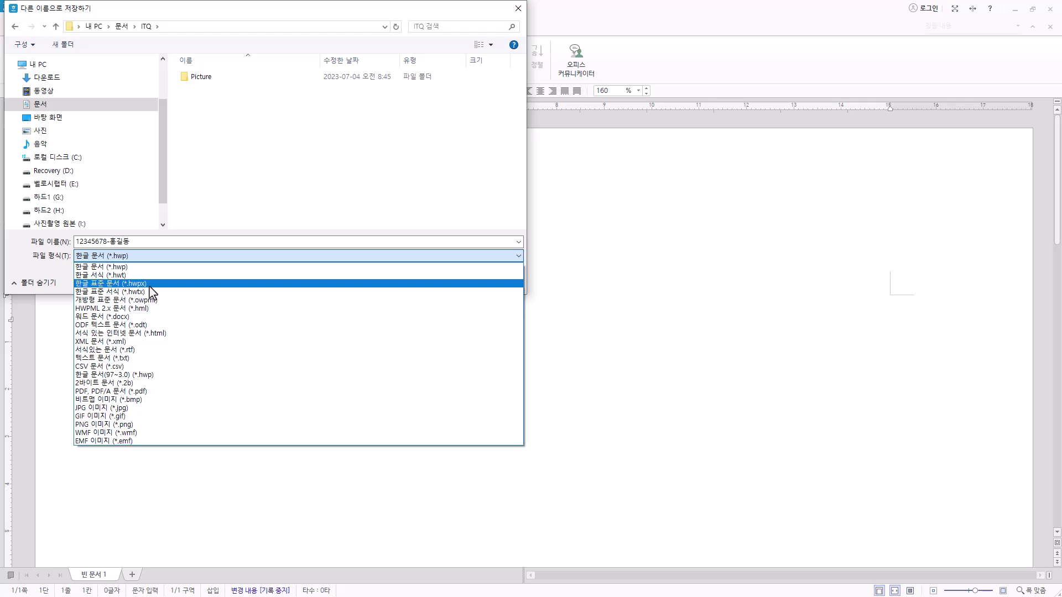
left_click(151, 284)
left_click(157, 256)
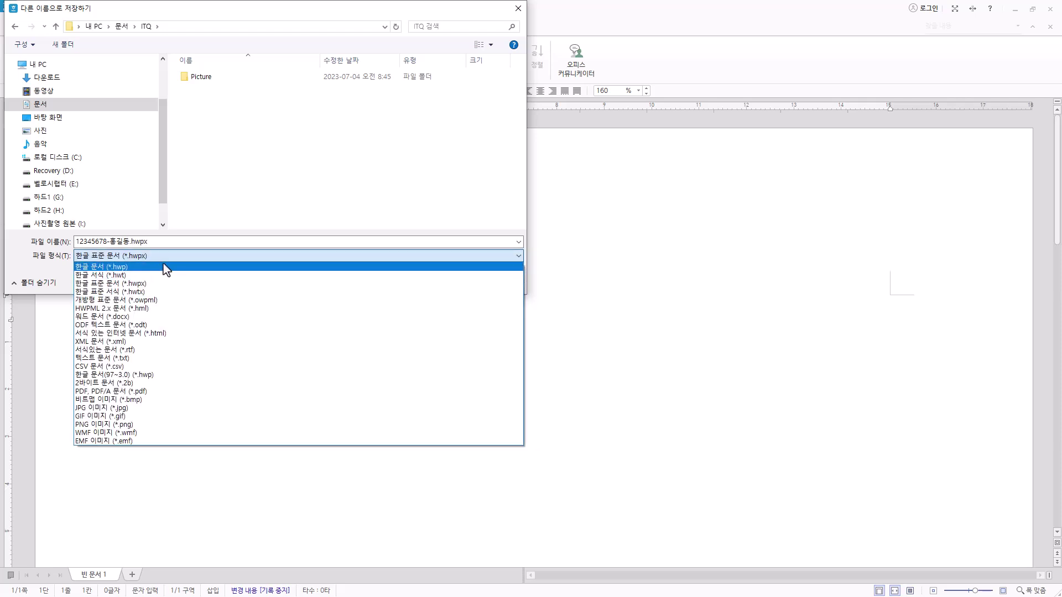
left_click(164, 267)
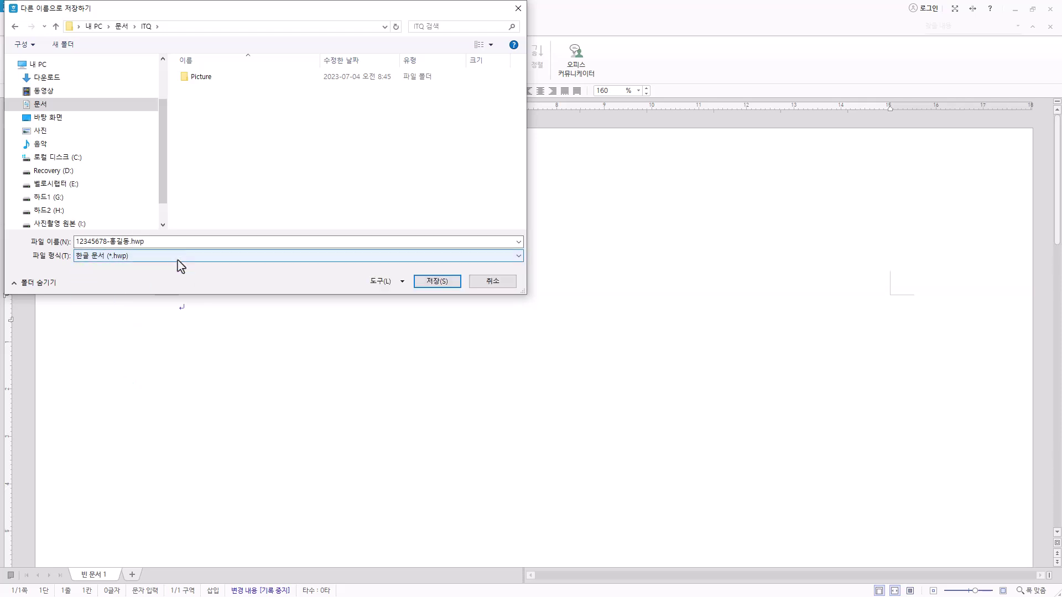
Check the file name and available formats, and save the document as 한글 문서 (*.hwp)
left_click(151, 241)
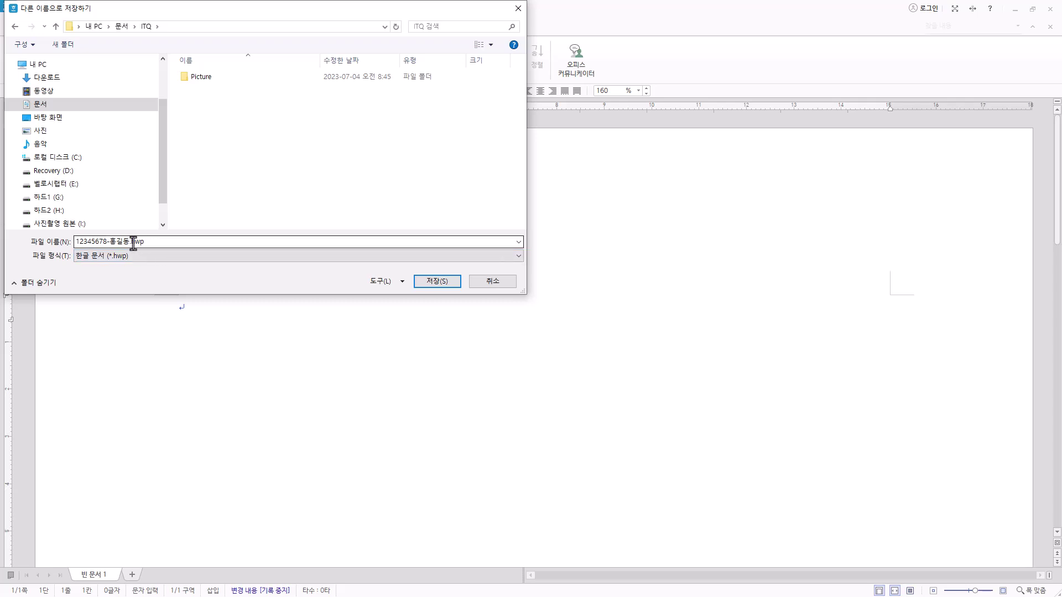
left_click(155, 242)
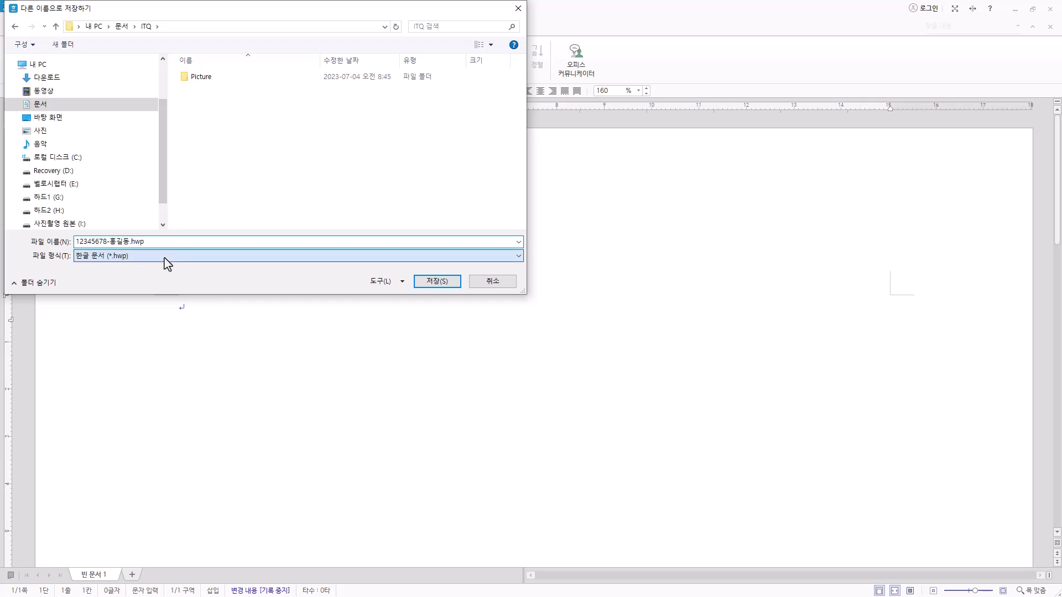
left_click(164, 258)
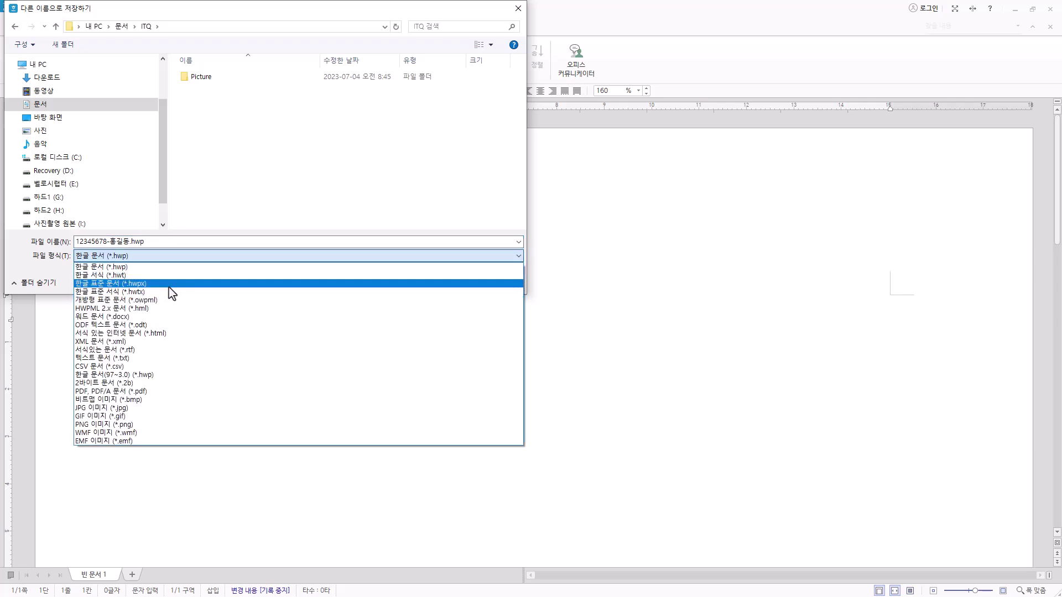
key("Escape")
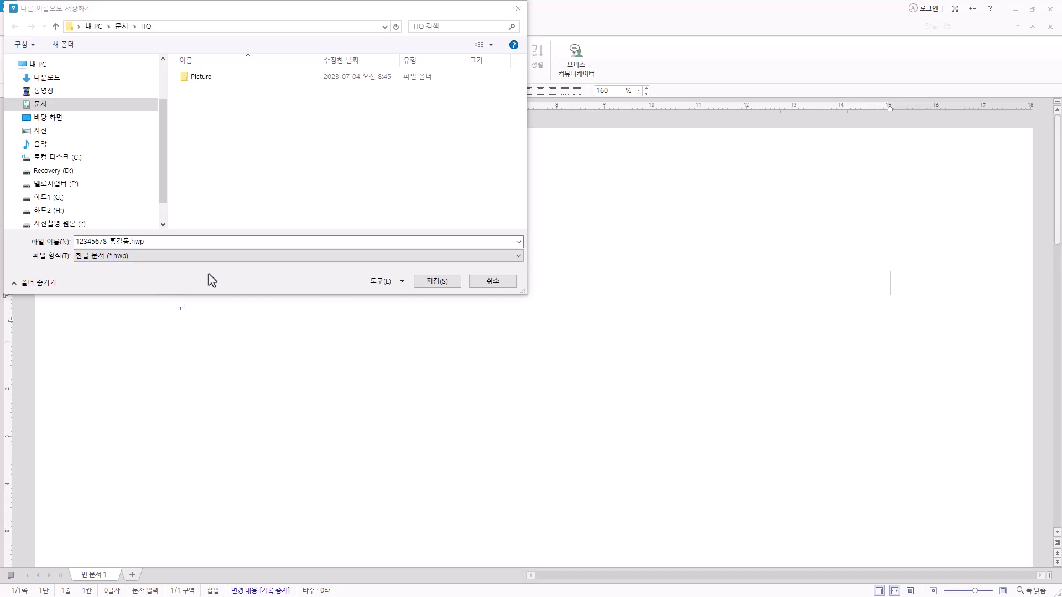
left_click(439, 285)
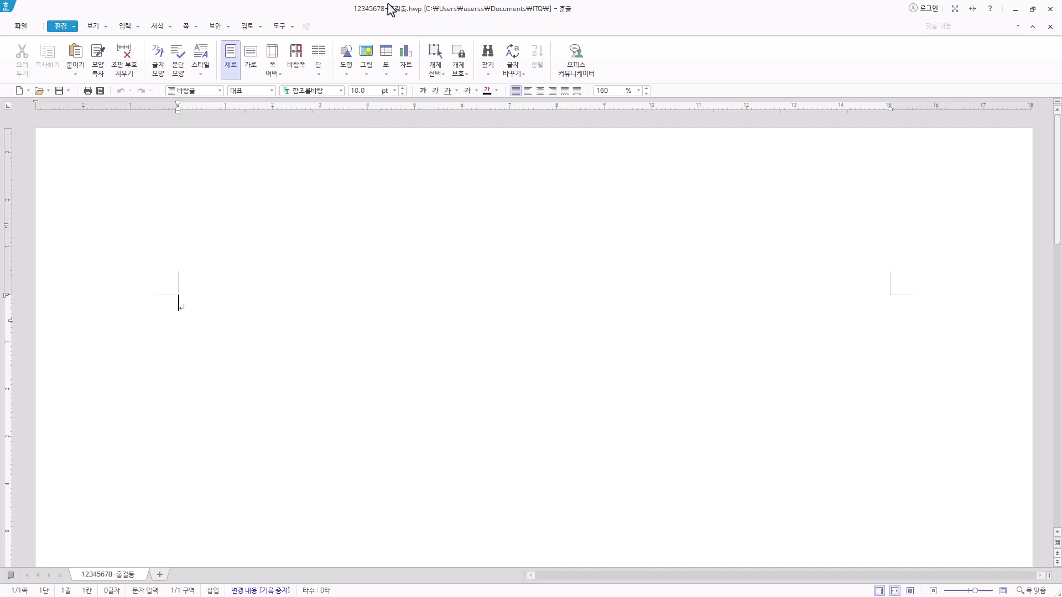
Turn the page outline (쪽 윤곽) display off and back on
key("Hangul")
left_click(94, 28)
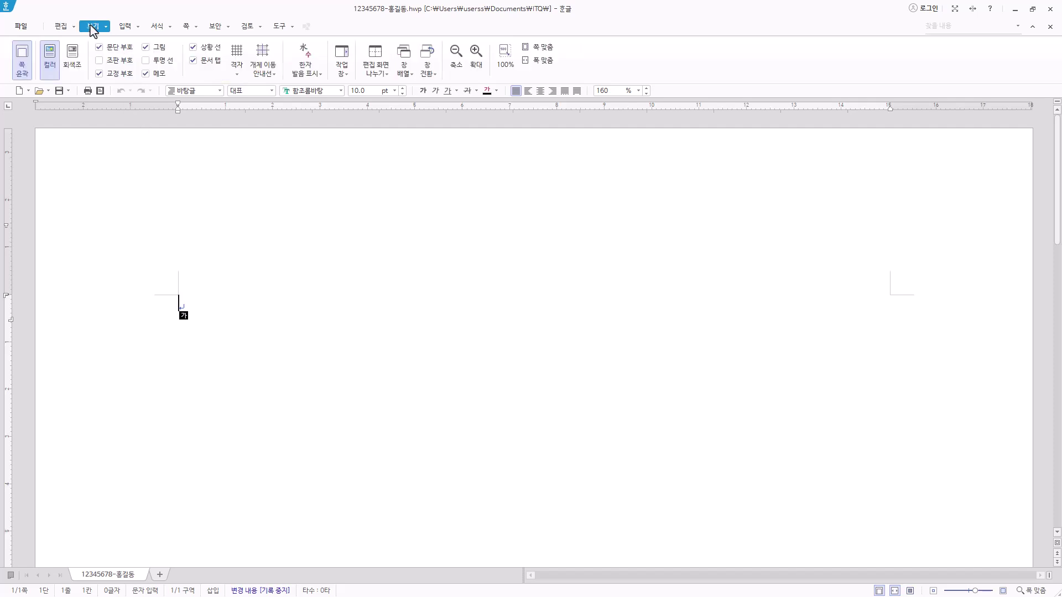
left_click(27, 69)
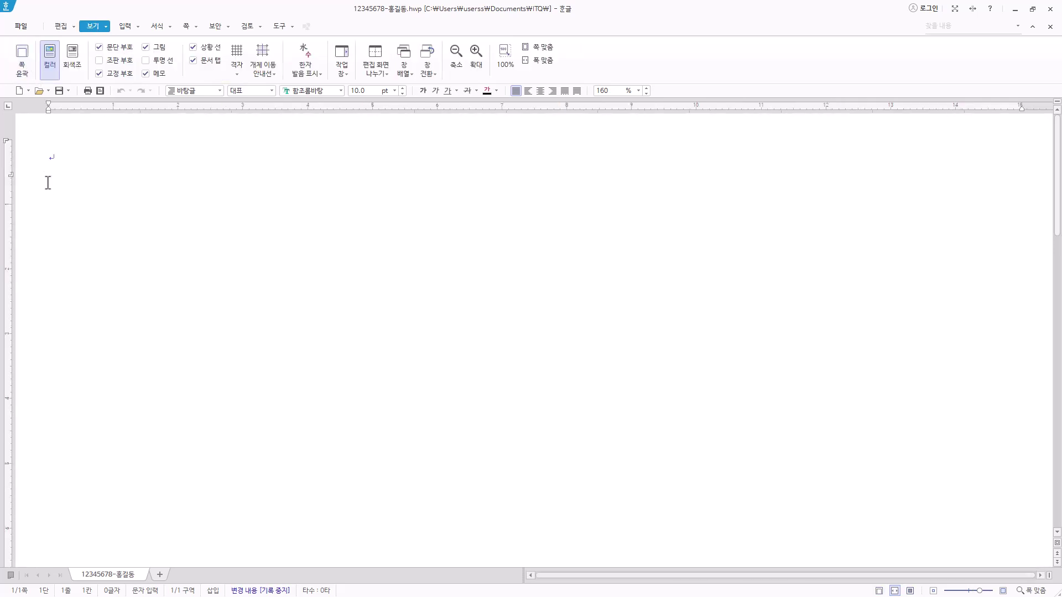
left_click(25, 69)
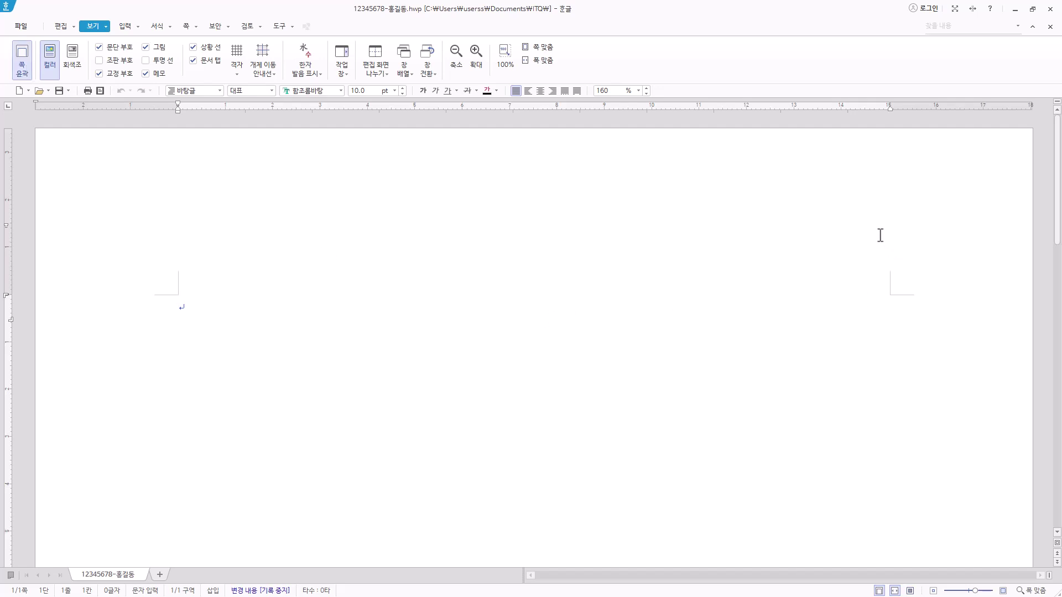
key("Hangul")
Try the whole-page, 100% and page-width zoom levels, and reduce the zoom to 100% again
left_click(534, 47)
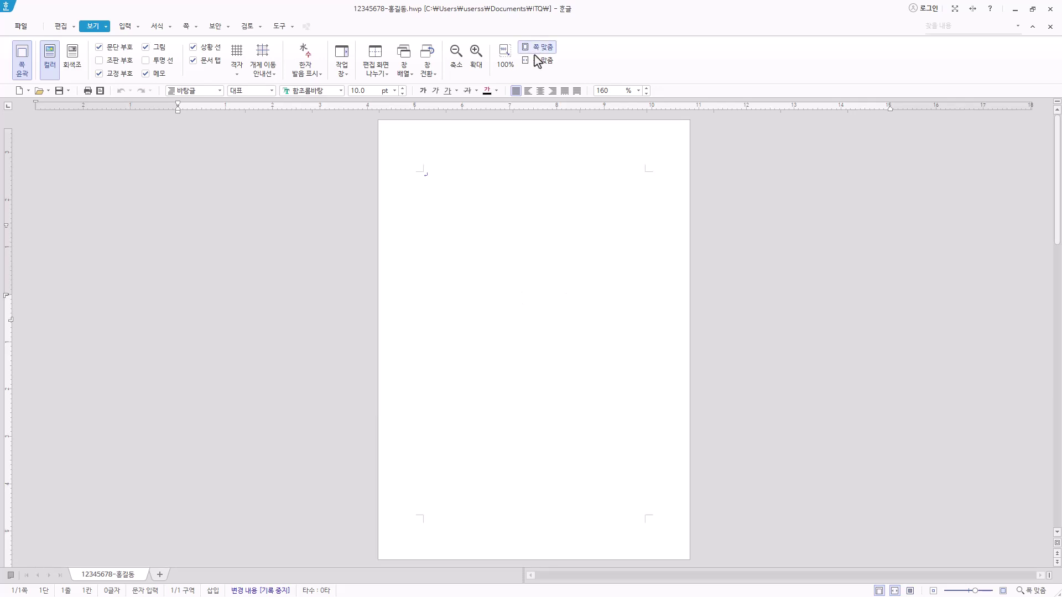
left_click(505, 71)
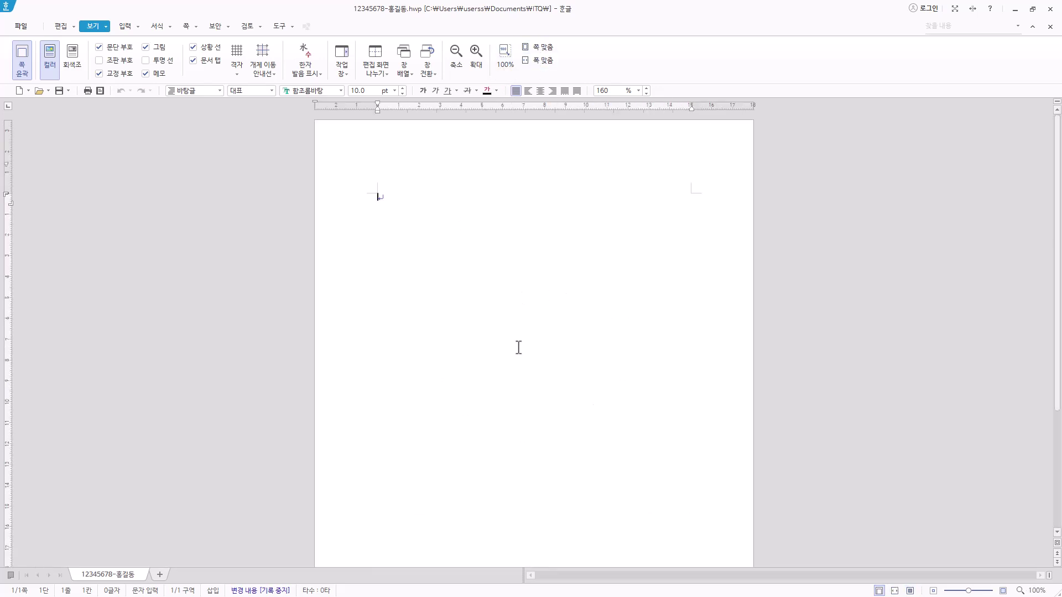
left_click(547, 65)
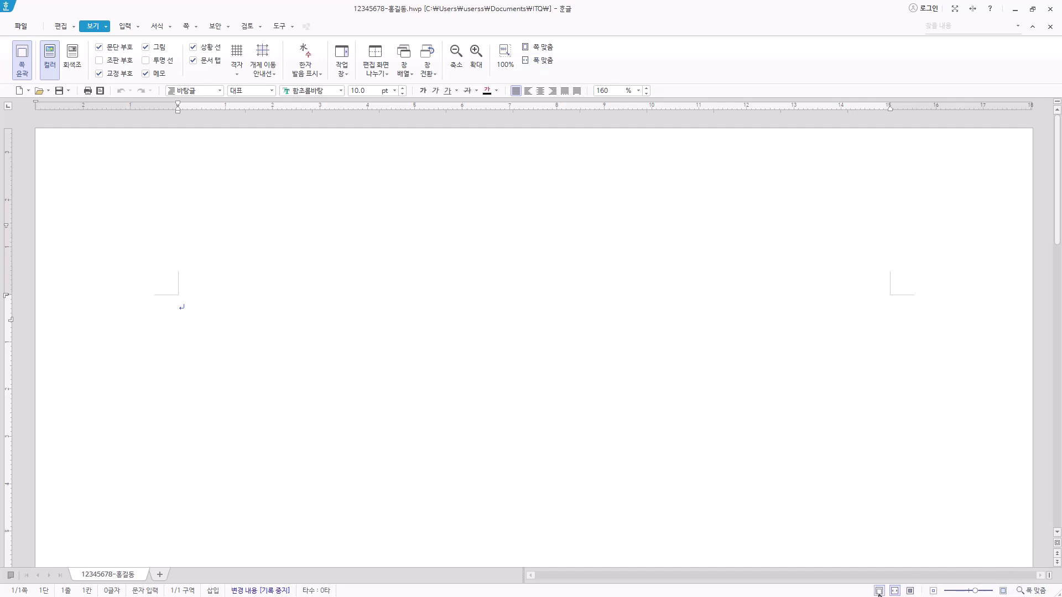
left_click(972, 592)
left_click_drag(971, 592, 968, 592)
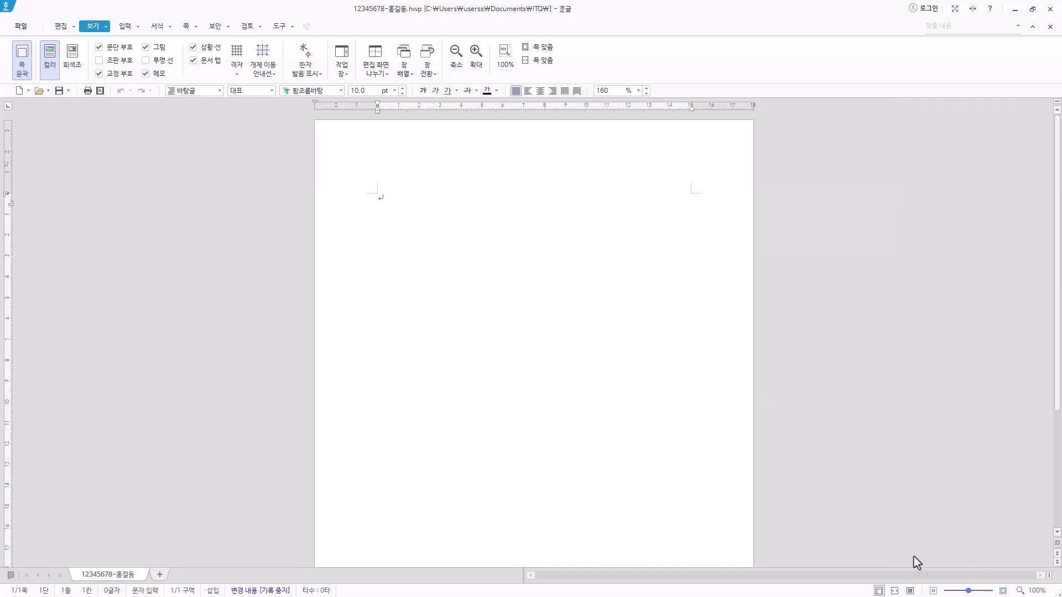
Look over the blank page at 100% zoom and return to the page-width view
left_click(460, 228)
scroll(412, 275, "down", 5)
scroll(412, 275, "up", 4)
scroll(412, 275, "down", 4)
scroll(412, 275, "up", 4)
scroll(412, 276, "down", 4)
scroll(412, 275, "up", 2)
scroll(412, 276, "down", 2)
scroll(412, 275, "up", 3)
left_click(547, 62)
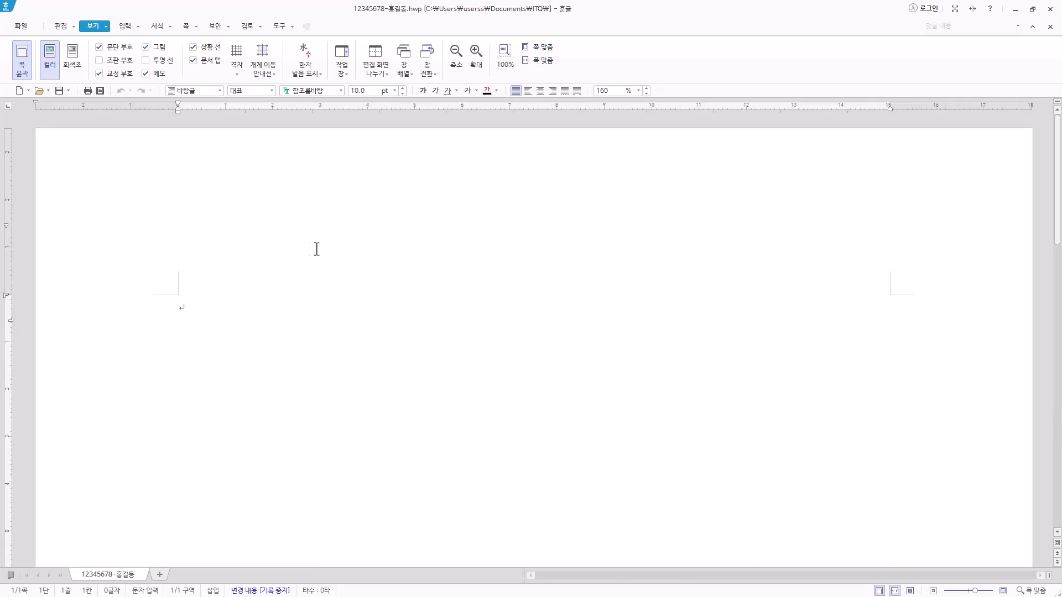
In the page setup (편집 용지), set the left and right margins to 11 mm
key("Hangul")
key("F7")
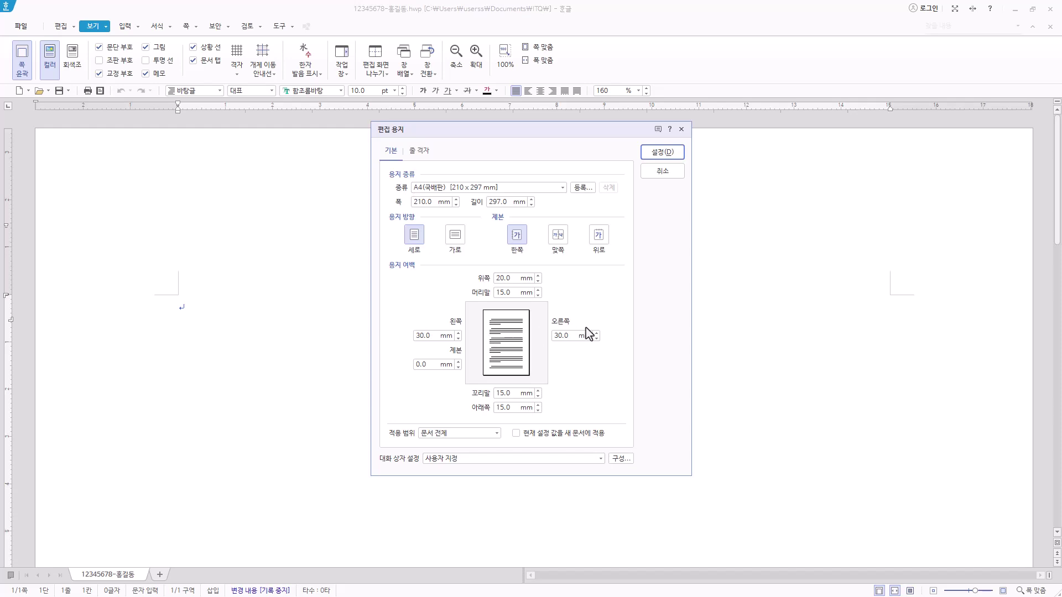
double_click(416, 335)
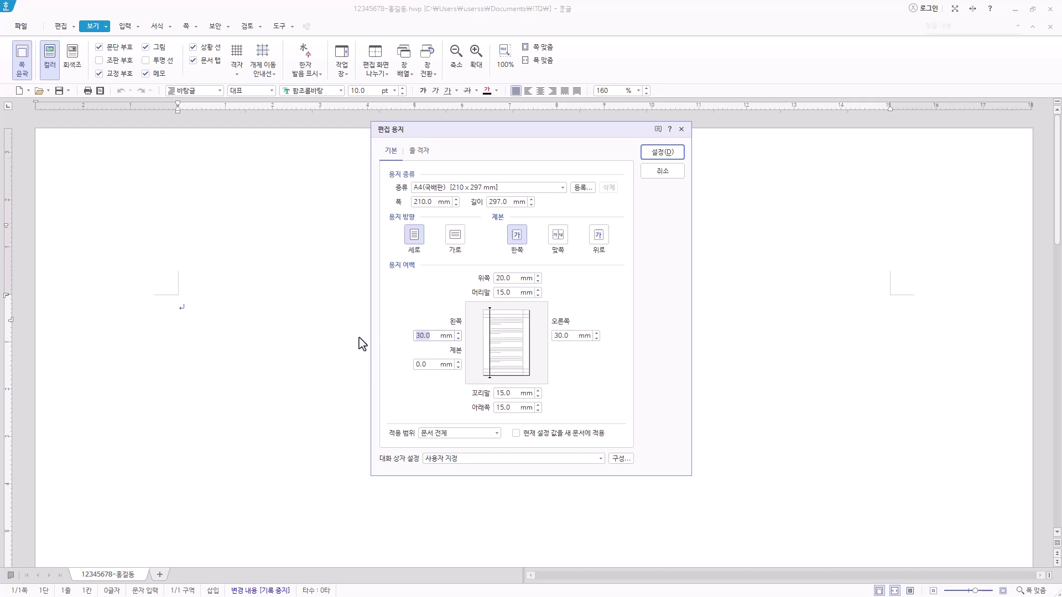
type("11")
double_click(569, 335)
type("11")
Set the top, header, footer and bottom margins to 10 mm and apply the page setup
double_click(504, 278)
type("10")
double_click(508, 292)
type("10")
double_click(517, 393)
type("10")
double_click(504, 408)
type("10")
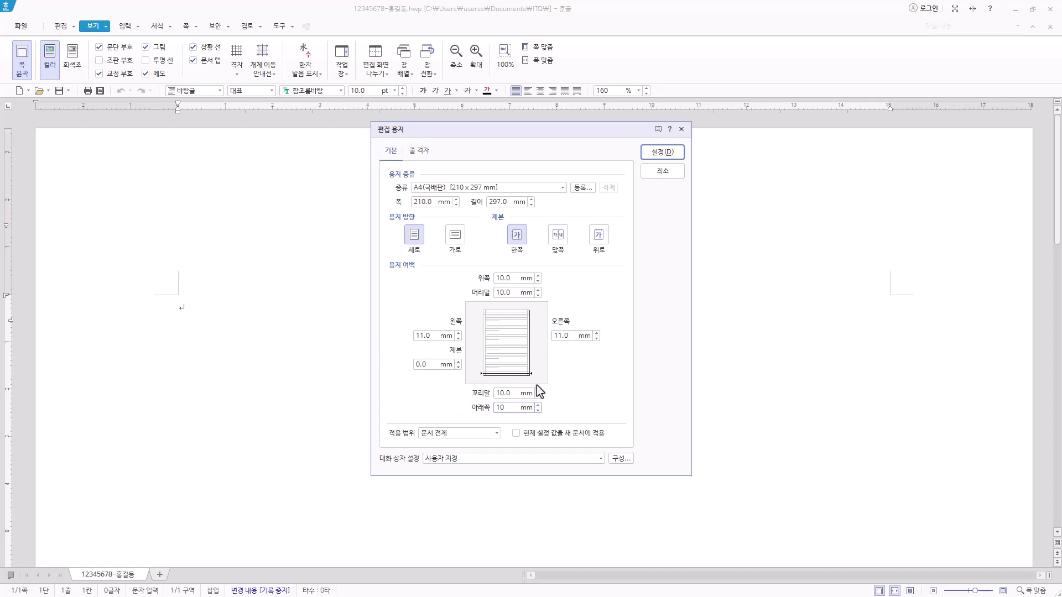
left_click(666, 155)
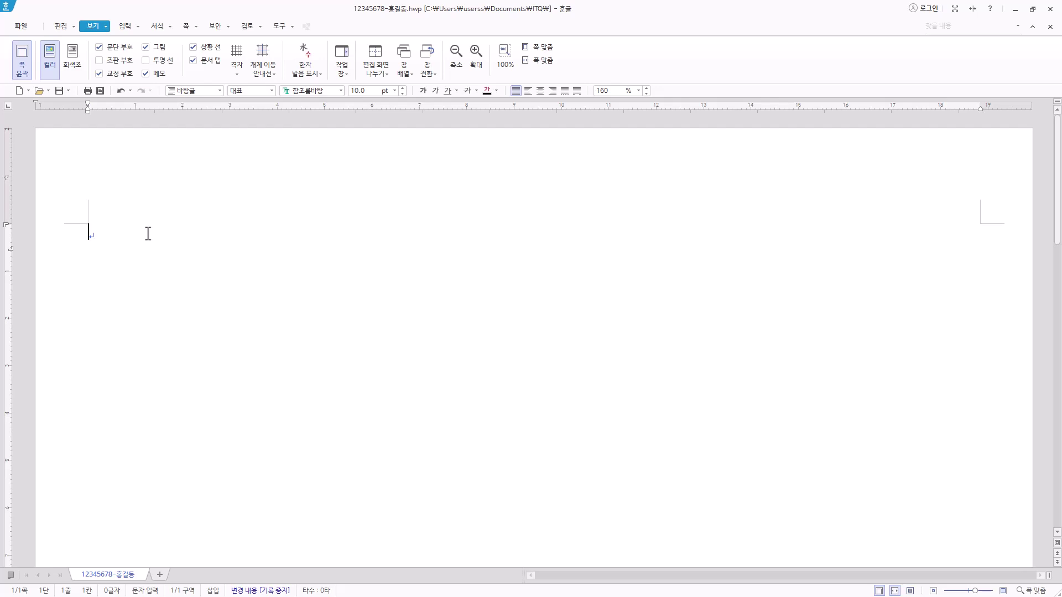
Enter the item numbers "1." and "2." on the first page, with blank lines after each
type("1.")
key("Return")
key("Return")
type("2.")
key("Return")
key("Return")
key("Return")
key("Return")
Insert a section break (구역 나누기) below item 2 to start the second page
left_click(188, 26)
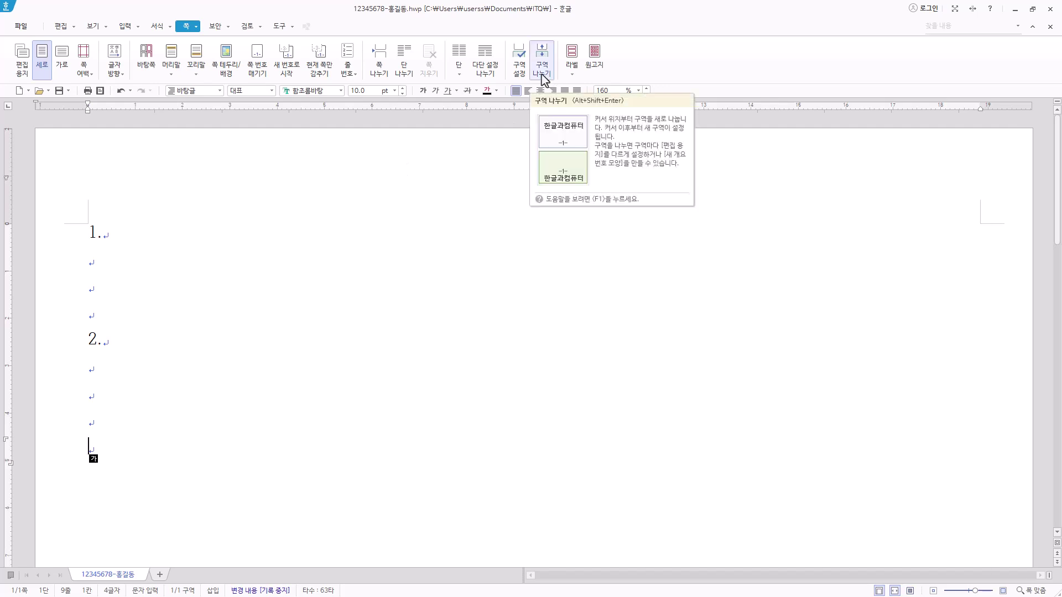
left_click(552, 71)
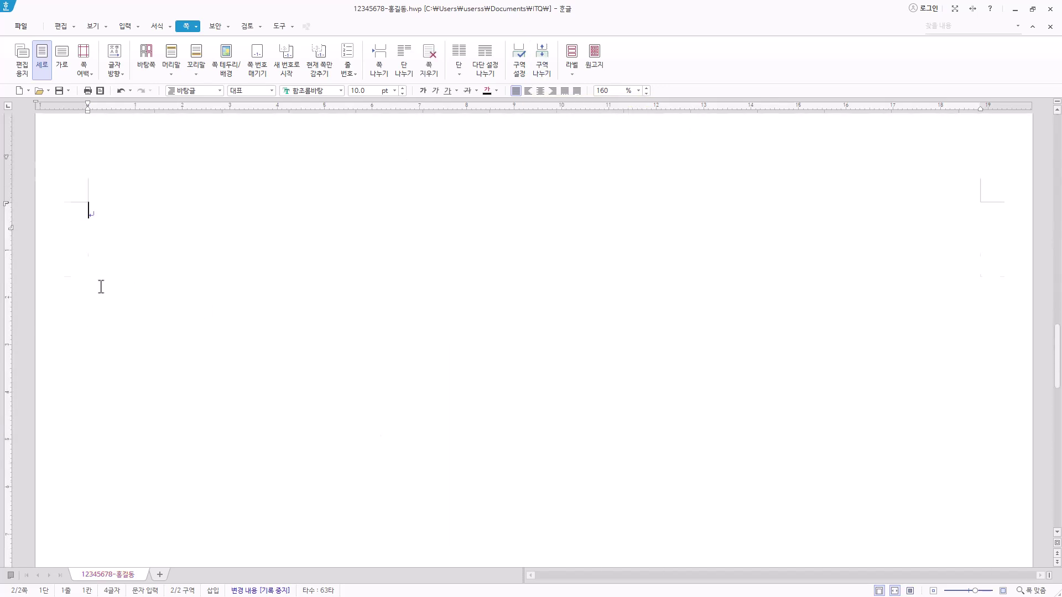
scroll(114, 284, "up", 1)
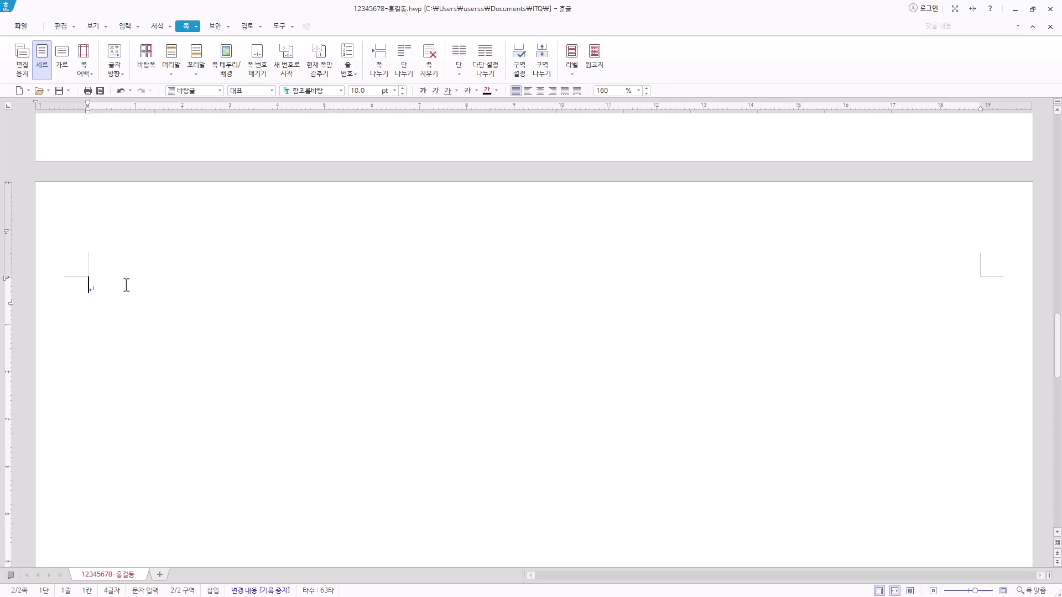
Enter the item numbers "3." and "4." on the second page, with blank lines after each
type("3.")
key("Return")
key("Return")
key("Return")
key("Return")
type("4.")
key("Return")
key("Return")
key("Return")
key("Return")
Insert another section break below item 4 to start the third page
key("Hangul")
left_click(541, 76)
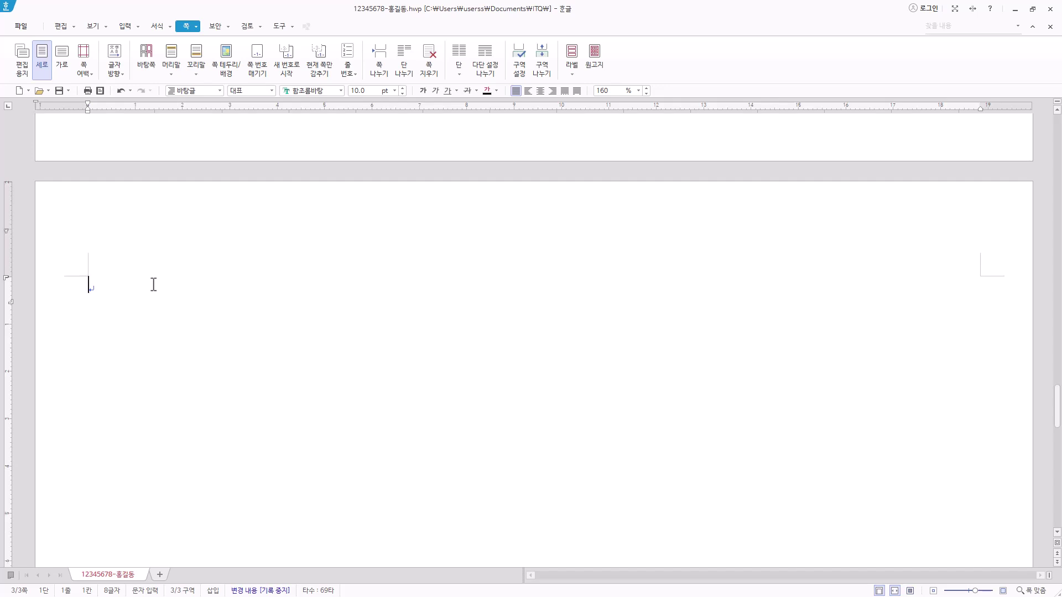
key("Hangul")
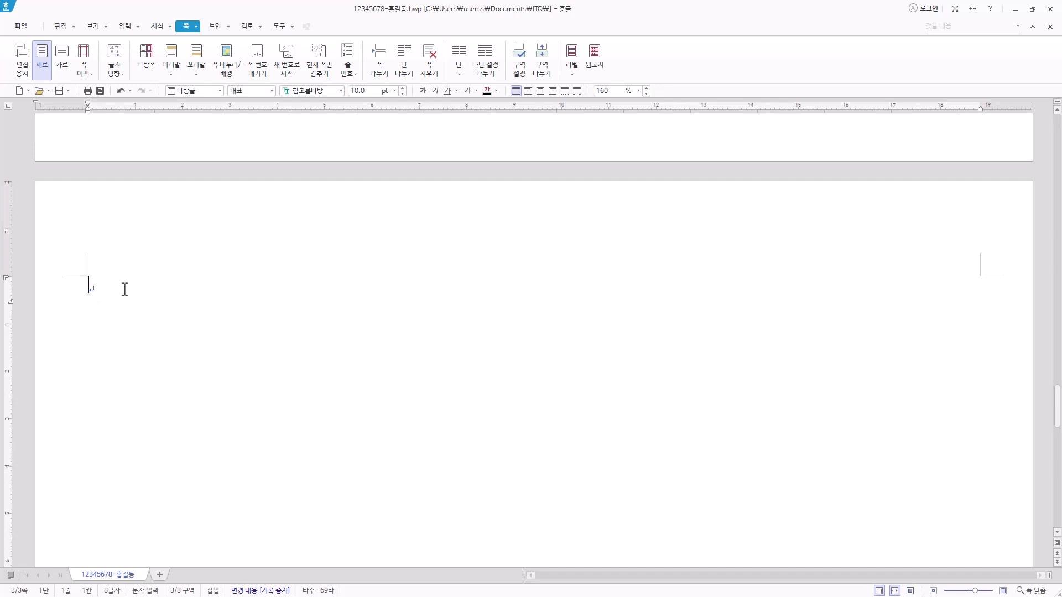
Enter the title "세계 무술의 메카 충주" on the first line of the third page
type("세계 무술의 메카 충주.")
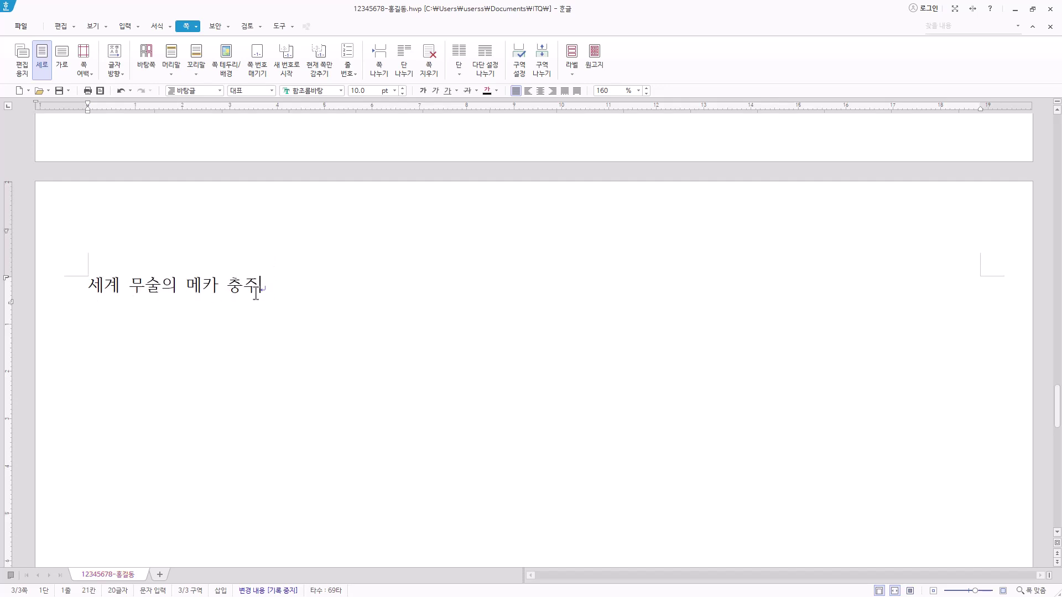
left_click_drag(273, 286, 38, 289)
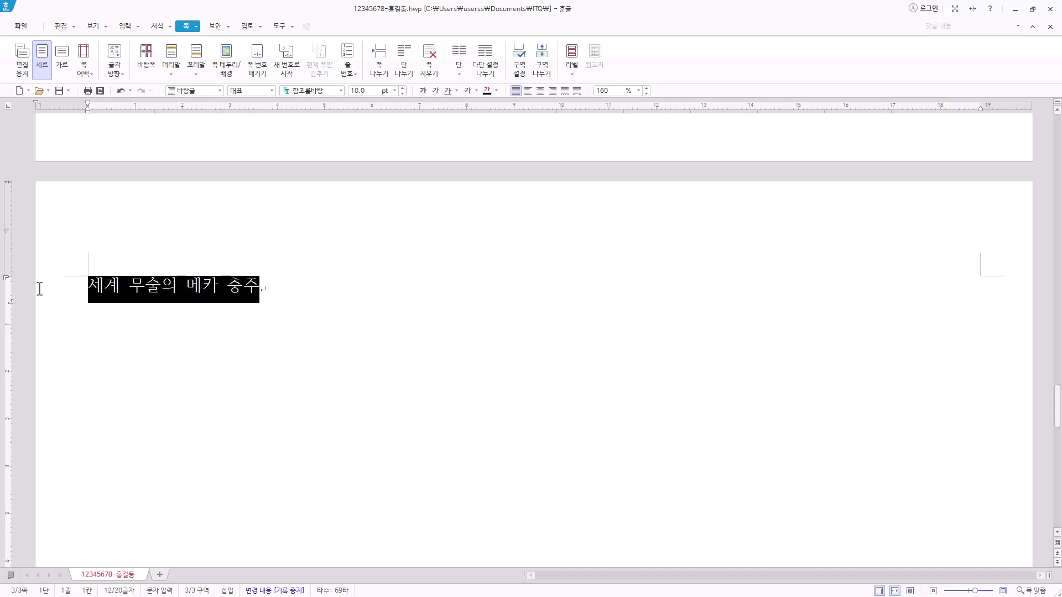
left_click(417, 284)
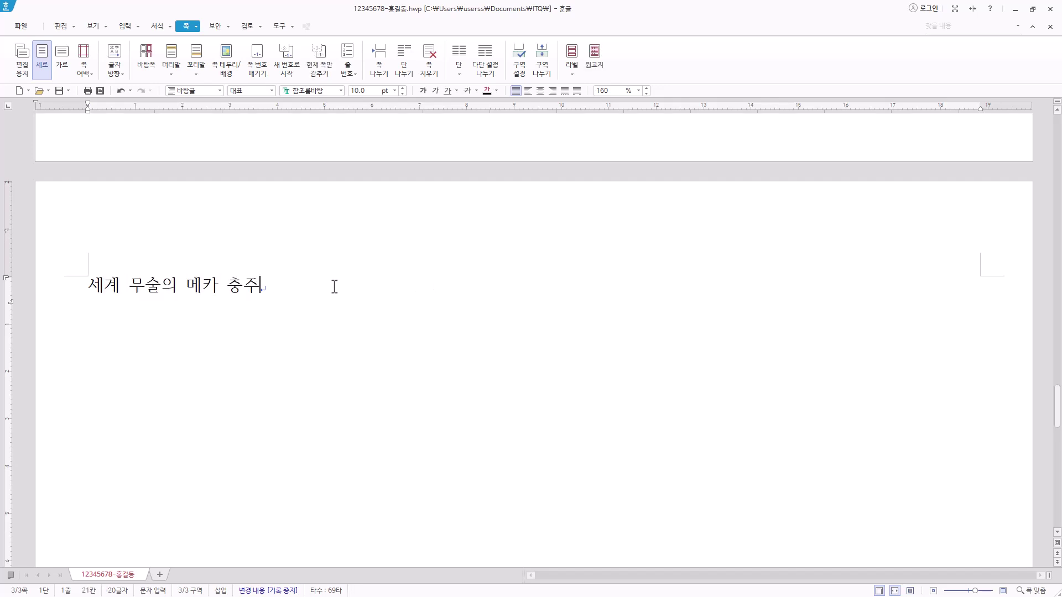
Insert a bookmark (책갈피) named "무술" in front of the title's first character
left_click(90, 288)
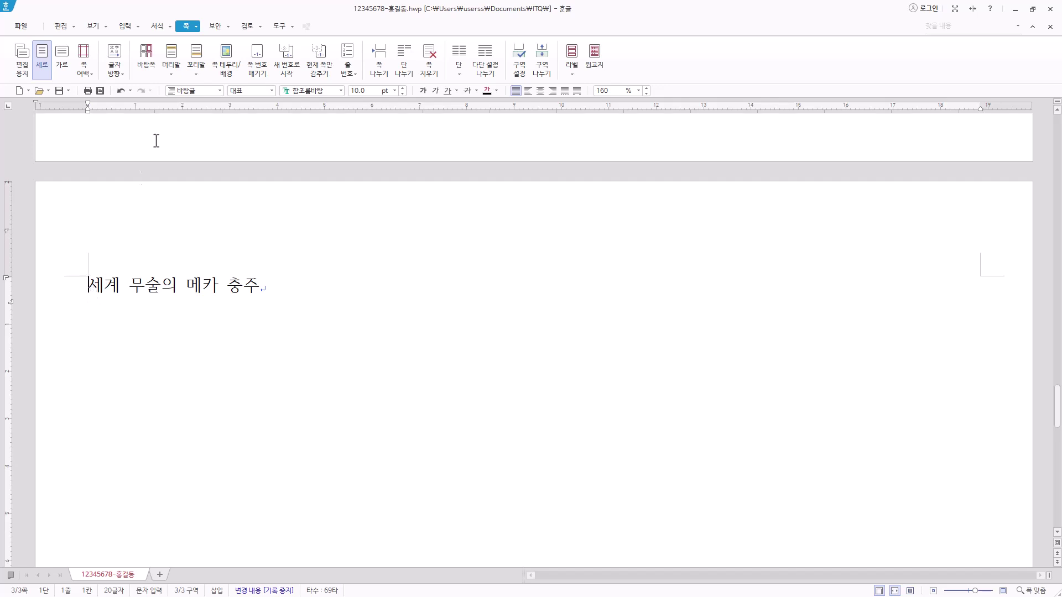
left_click(125, 27)
left_click(382, 60)
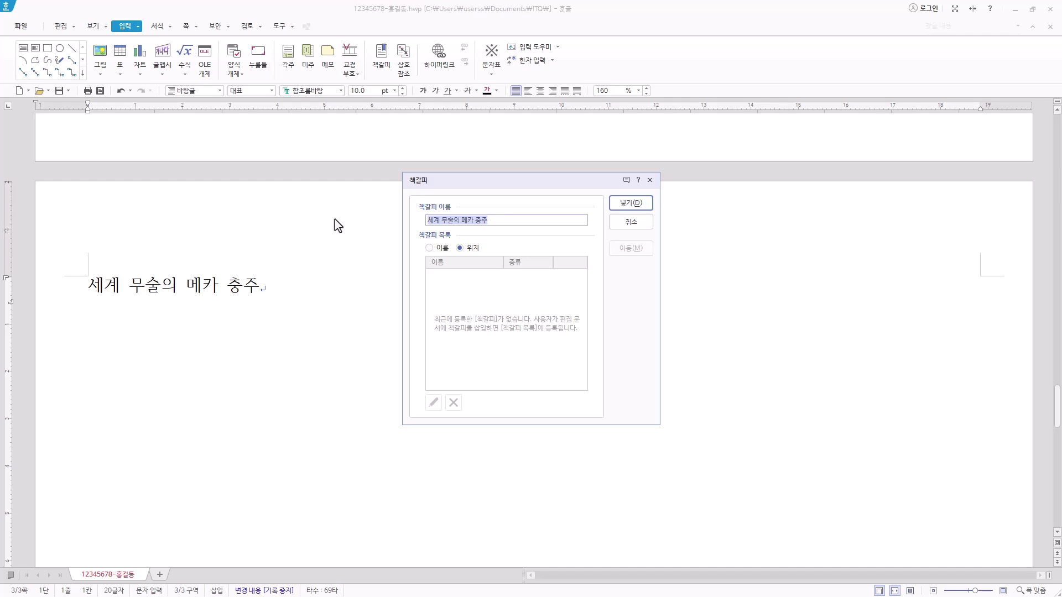
type("무술")
left_click(636, 206)
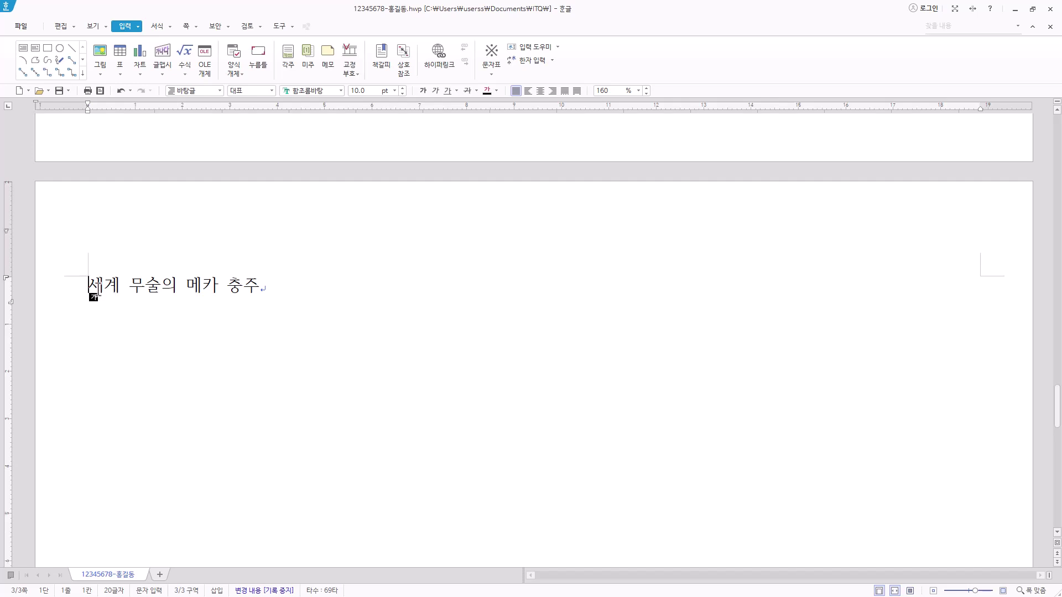
Show the typesetting marks (조판 부호), check the name of the title's bookmark, and hide the marks again
left_click(93, 26)
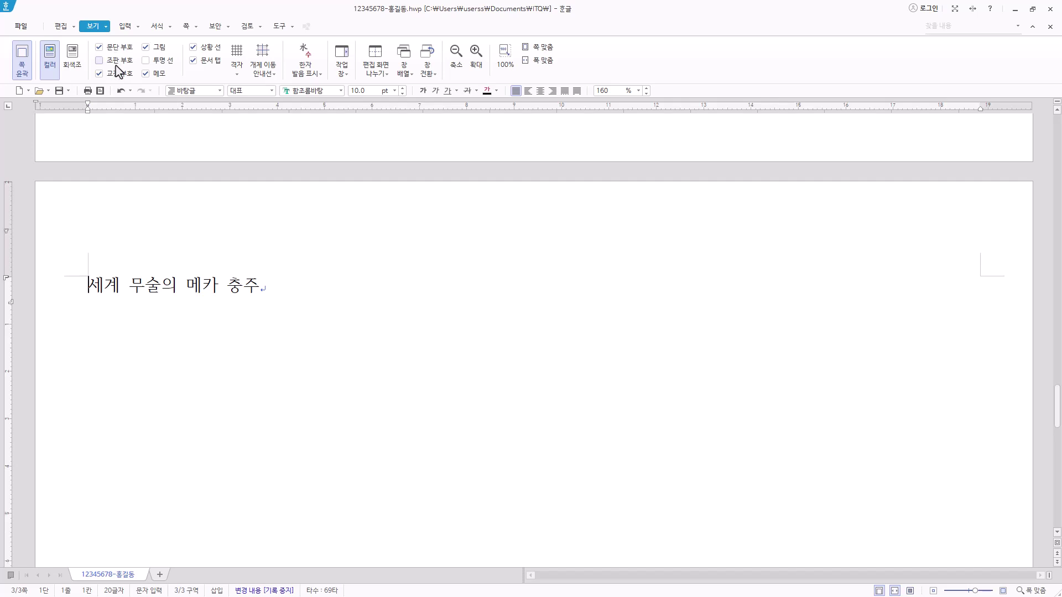
left_click(100, 61)
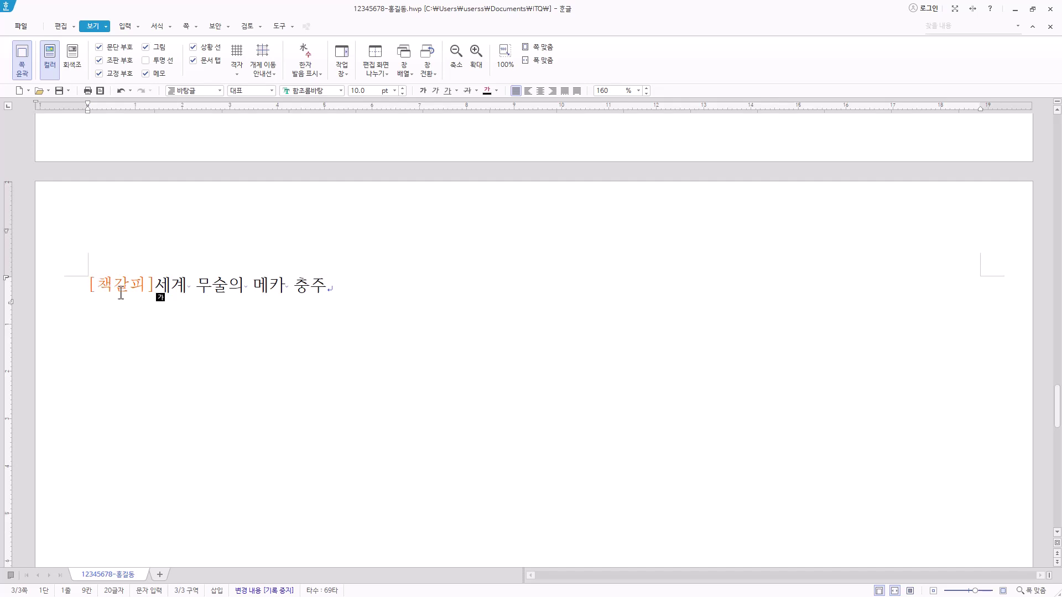
double_click(102, 284)
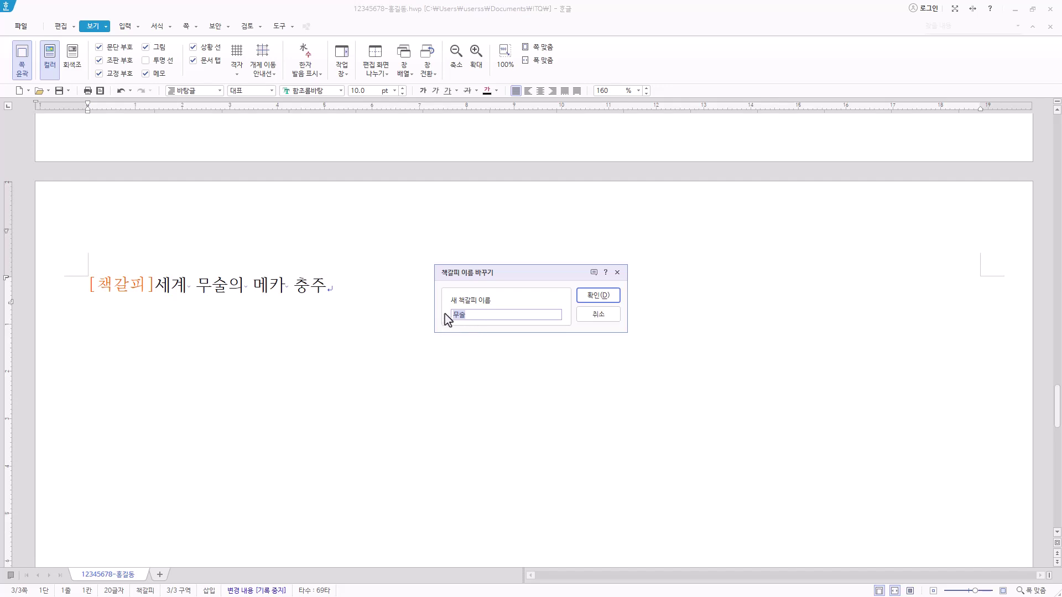
left_click(607, 301)
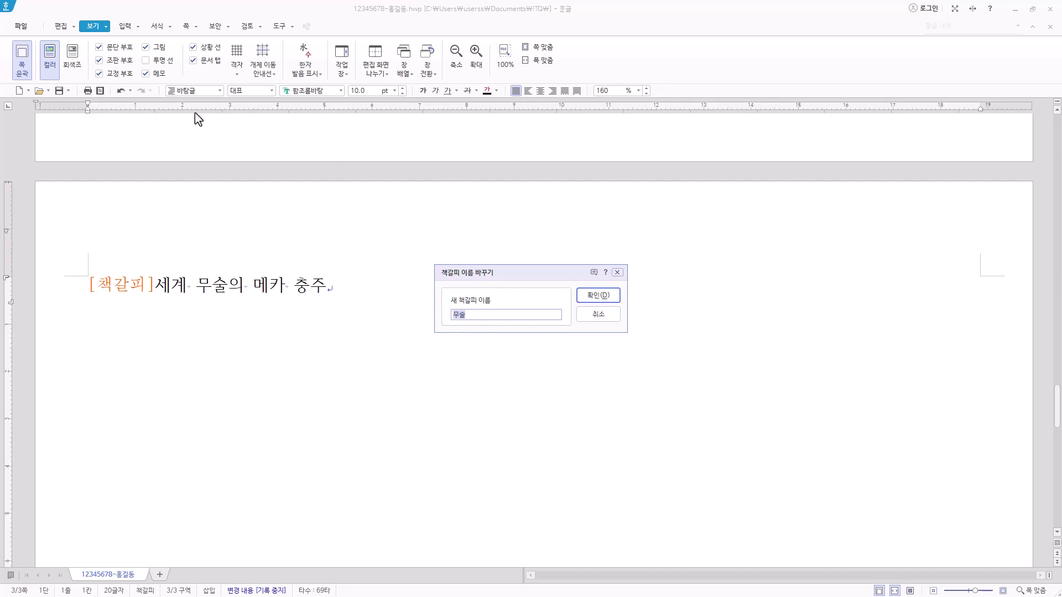
left_click(102, 62)
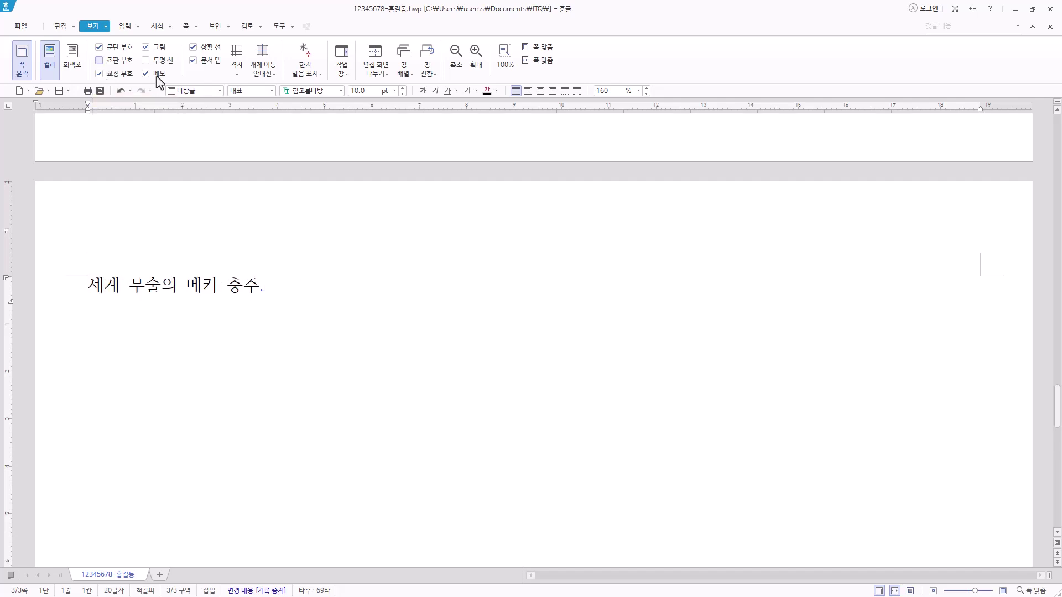
Enter the English paragraph on the line below item 1, from "You can see diligent and happy lives" to "will on the top rung."
left_click_drag(1056, 409, 1060, 81)
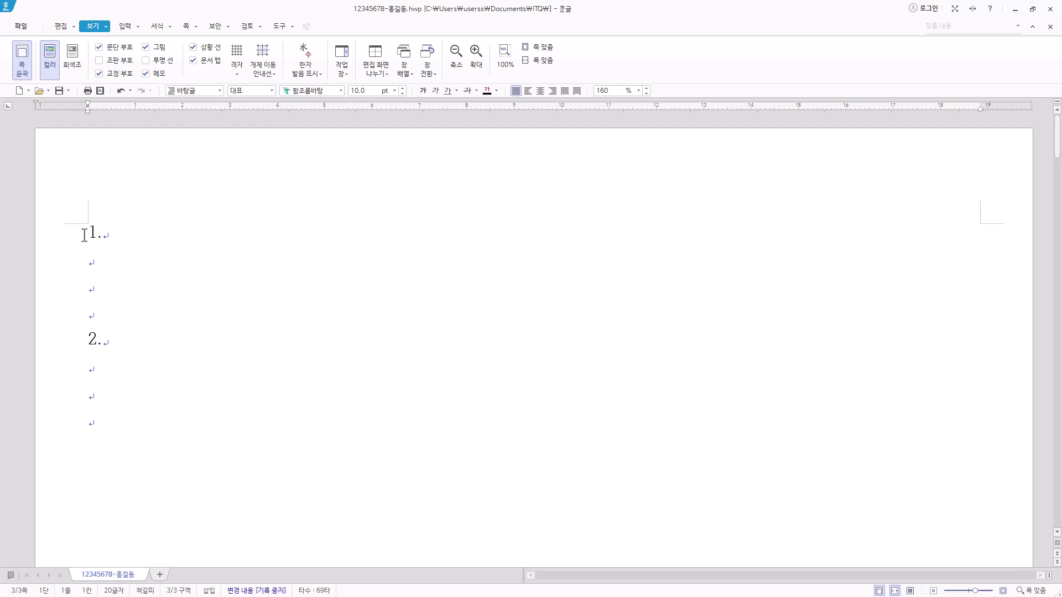
left_click(94, 261)
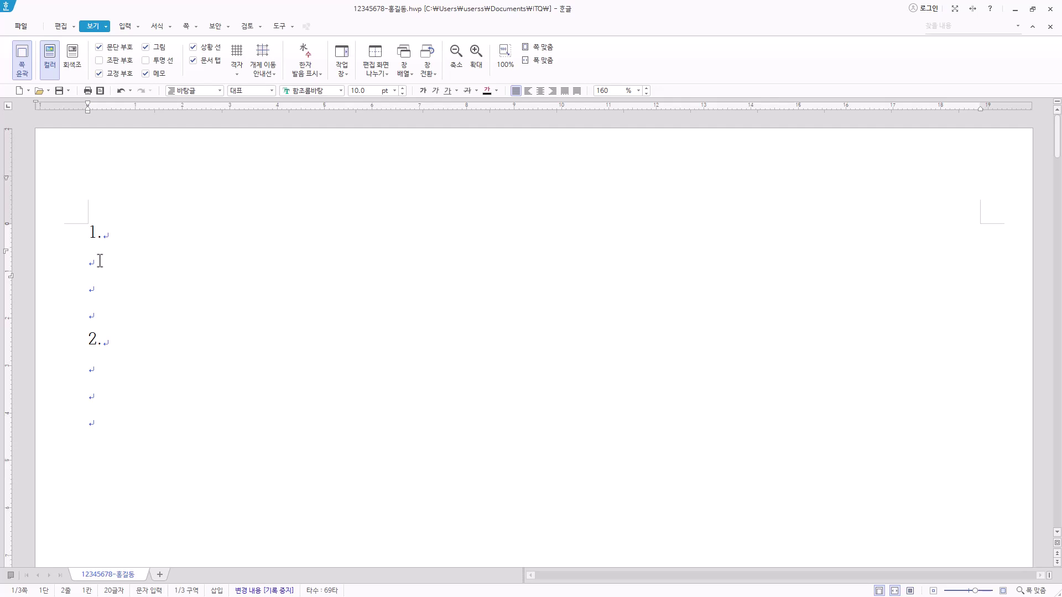
key("Hangul")
type("You can see diligent and happy lives of Chungju citizens large and small festivals. Beginning of Spa Festival and holding Chungju Martial Arts Festival and Ureuk Cultural Festival will on the top rung.")
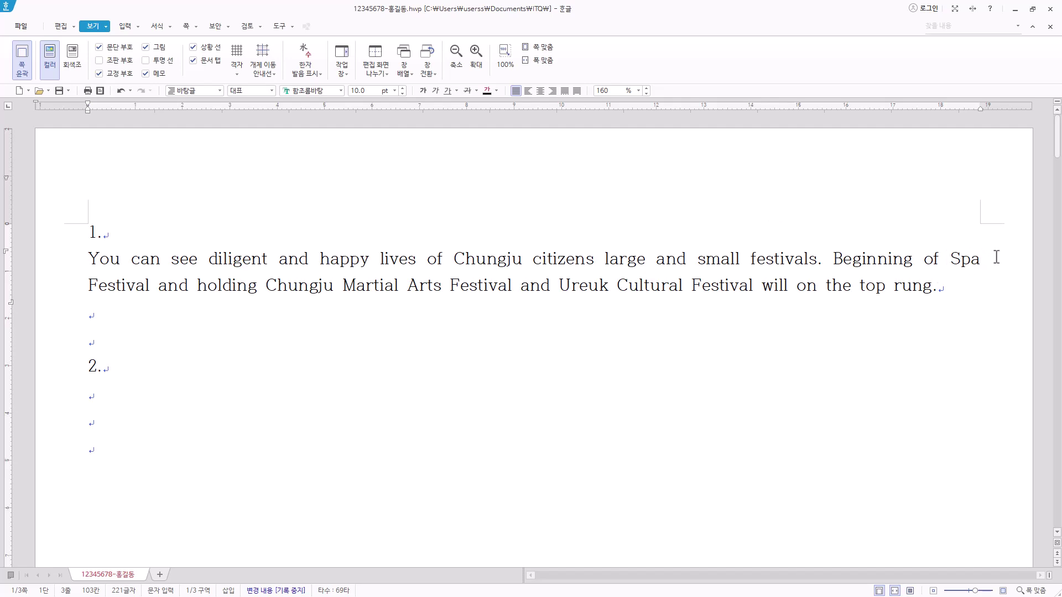
Add the Korean paragraph below the English one, from "한반도의 중심이며 국가 지정" to "세계무술축제가 개최된다."
key("Hangul")
key("Return")
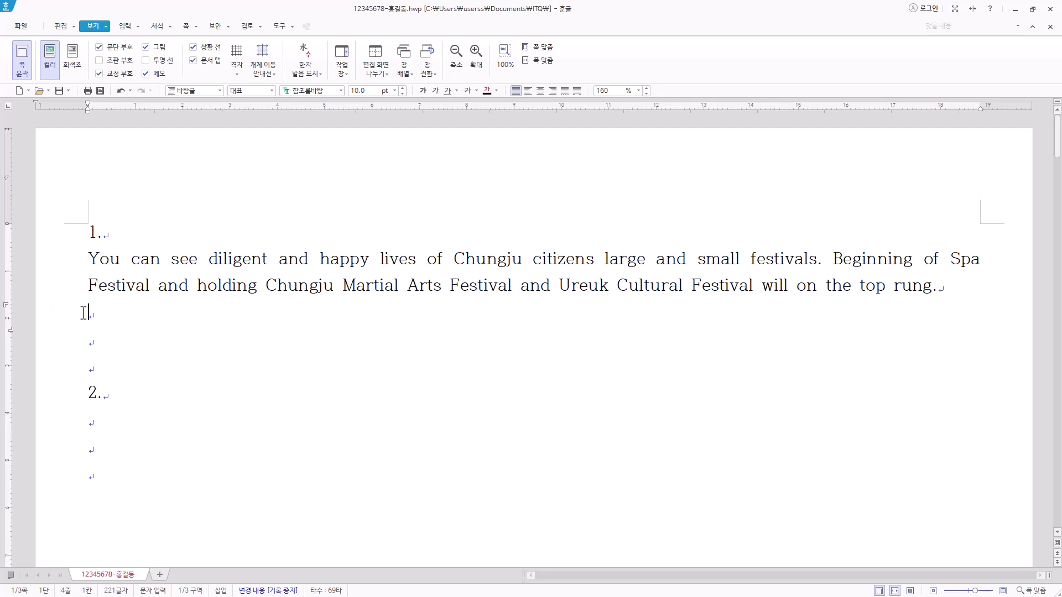
type("한반도의 중심이며 국가 지정 중요무형문화재 제76호인 택견의 본고장 충주에서 세계 무술과 문화의 만남이라는 주제로 다양한 체험과 함께 세계무술축제가 개최된다.")
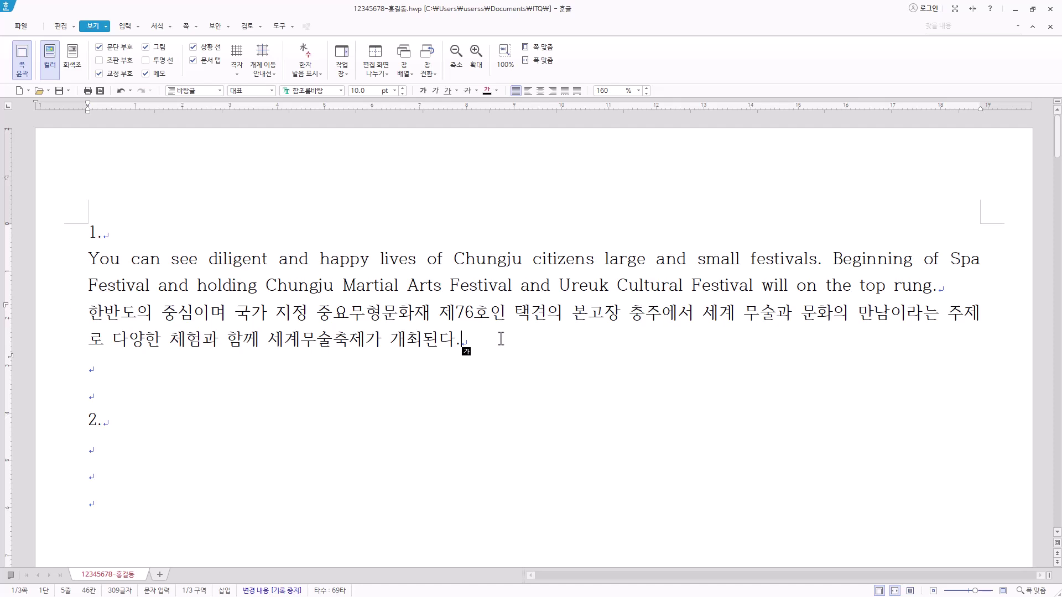
Start a new paragraph-type (문단) style named "martial" for the English and Korean paragraphs under item 1
left_click_drag(500, 339, 83, 273)
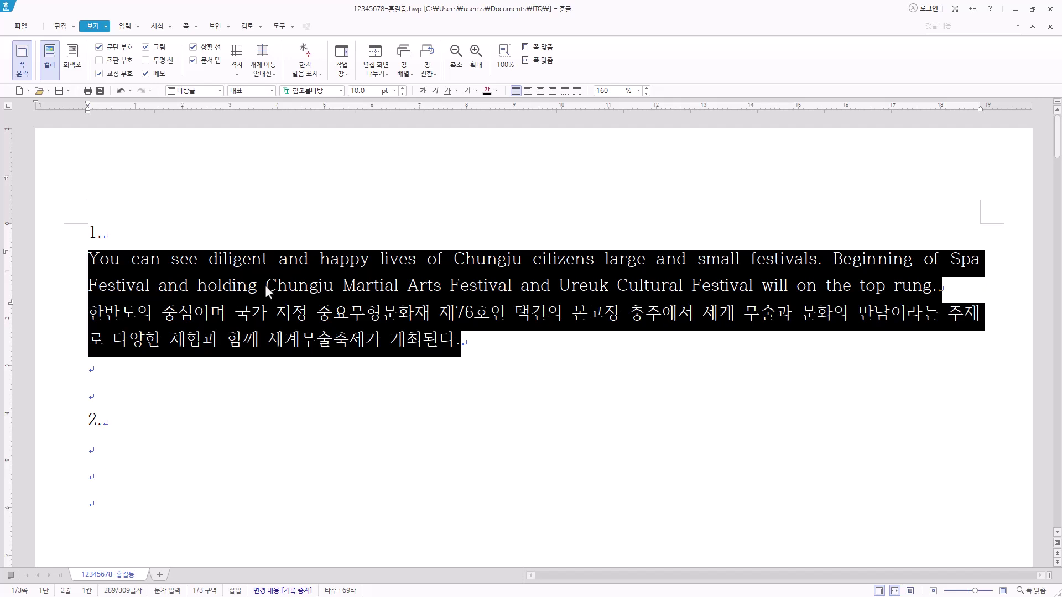
key("F6")
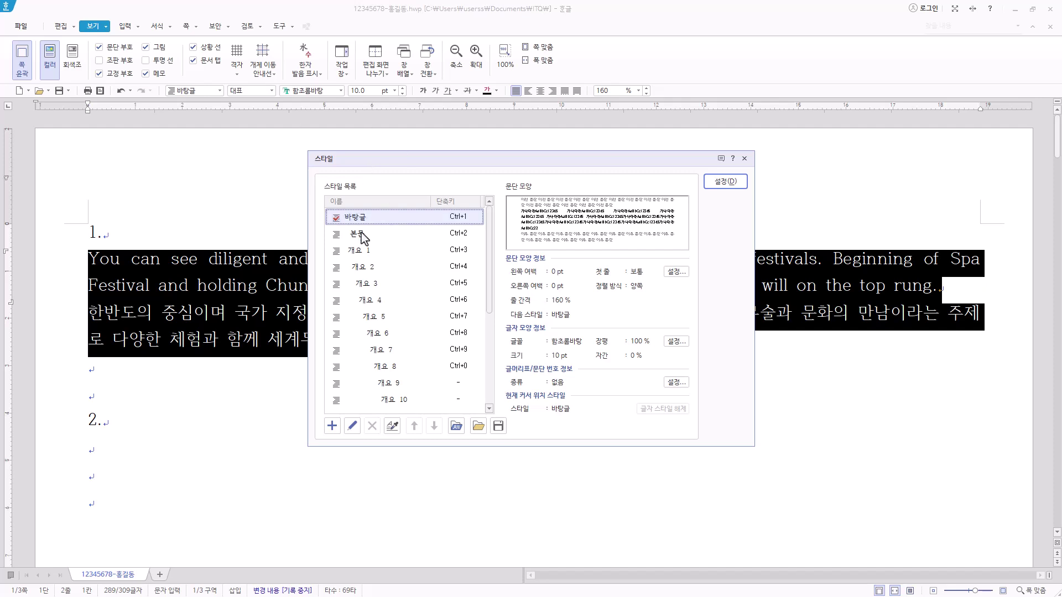
left_click(332, 426)
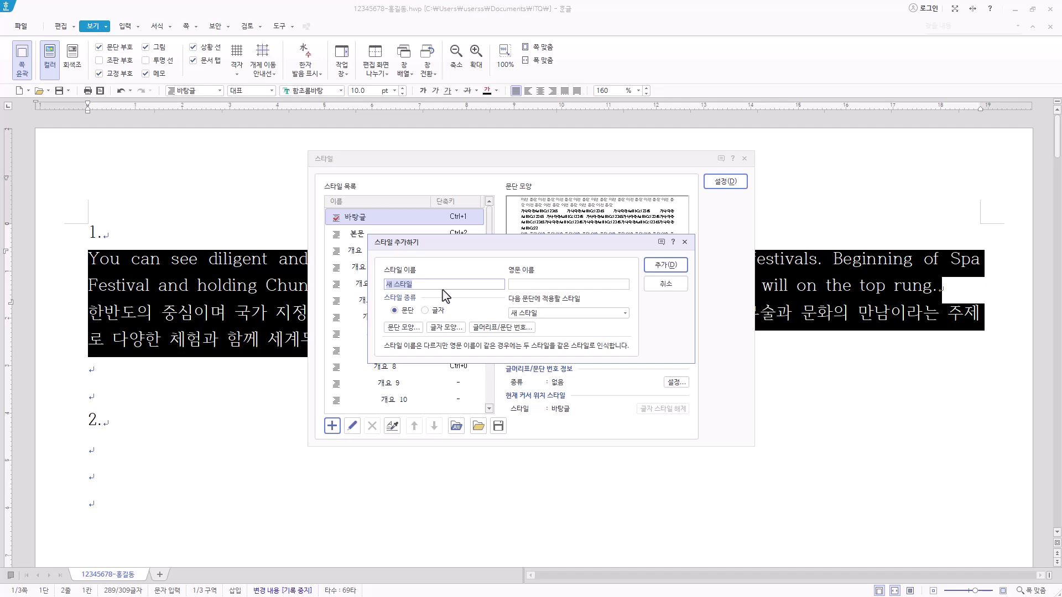
type("martial")
left_click(524, 284)
left_click(434, 311)
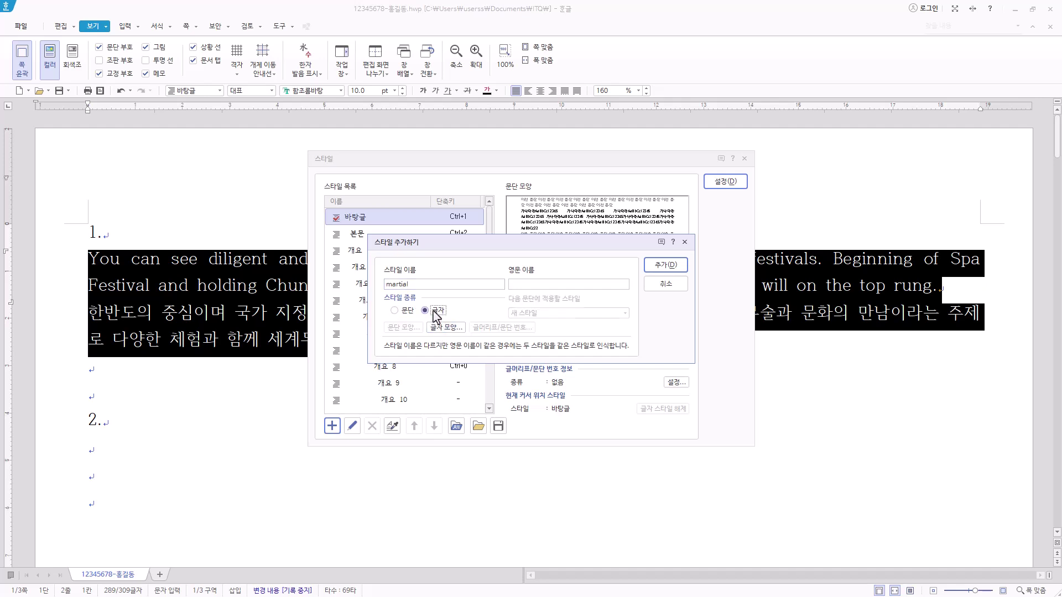
left_click(397, 312)
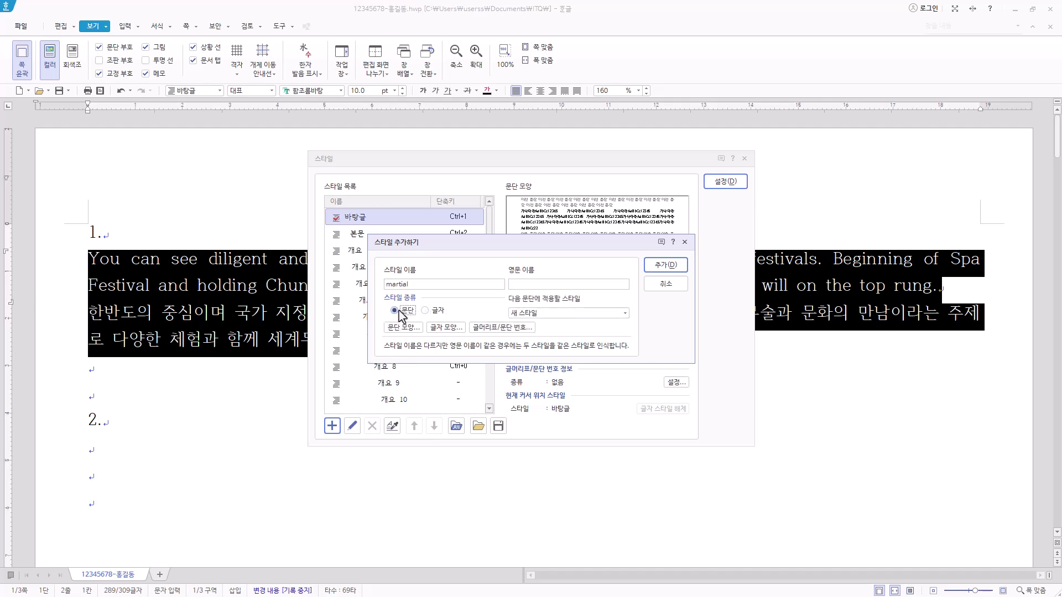
Set the new style's paragraph shape to a 10 pt left margin and 10 pt spacing below the paragraph
left_click(410, 332)
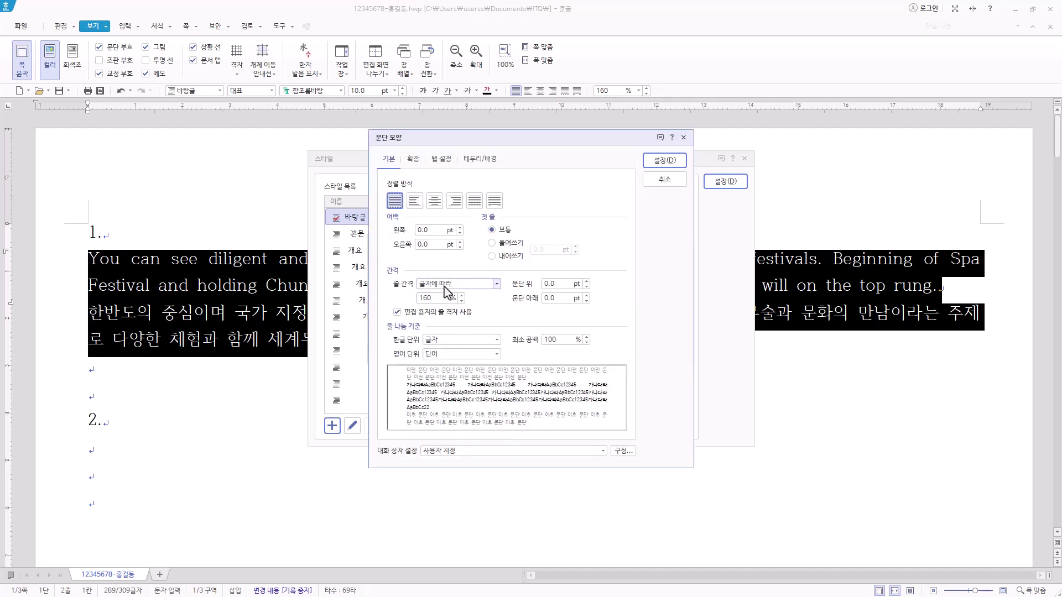
left_click(437, 228)
type("10")
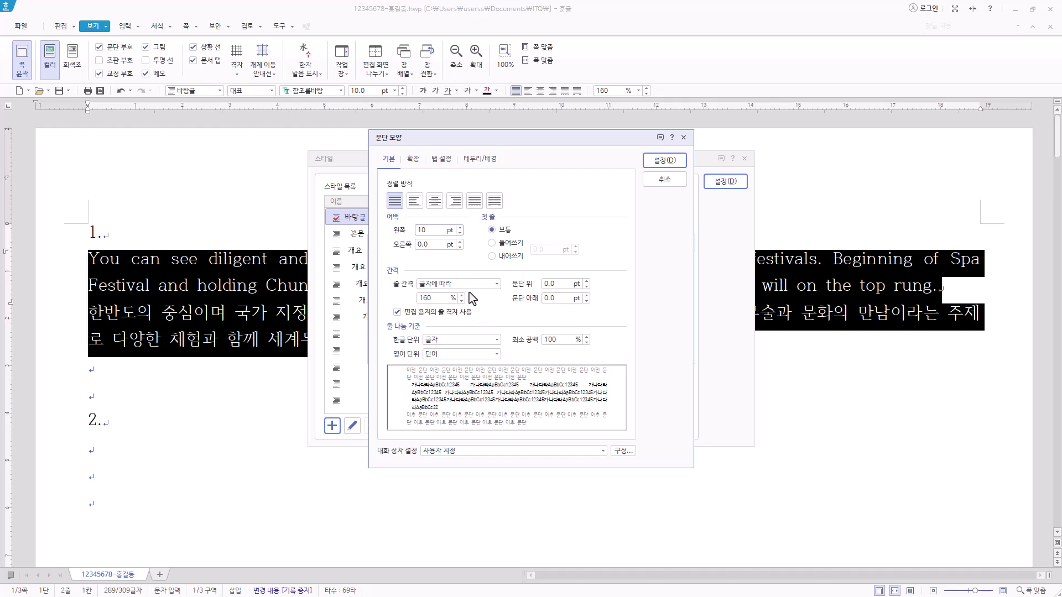
left_click(551, 298)
type("10")
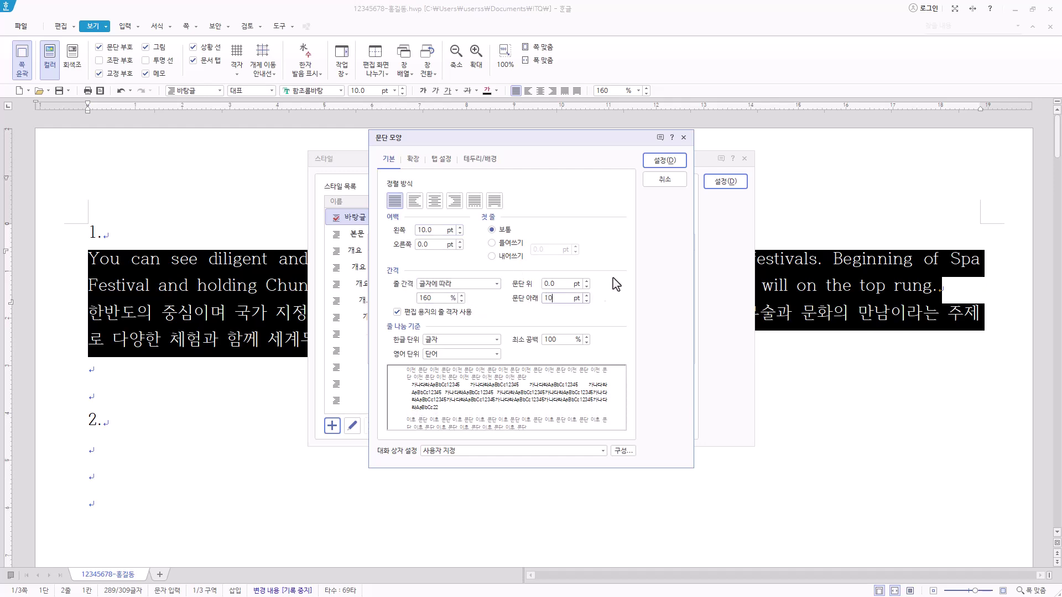
left_click(678, 162)
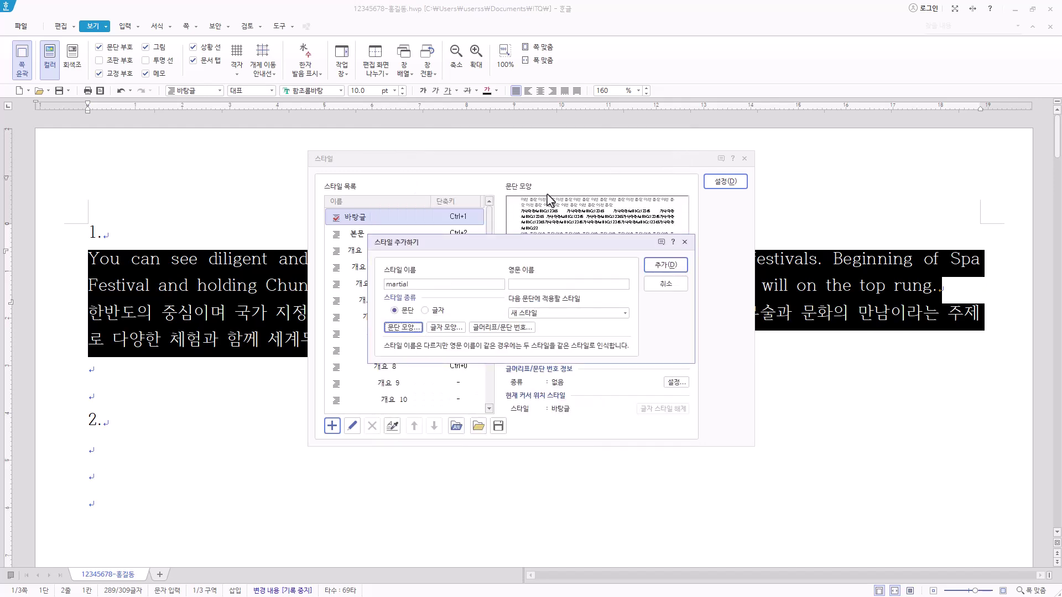
Set the new style's character width (장평) to 95% and its letter spacing (자간) to -5%
left_click(454, 332)
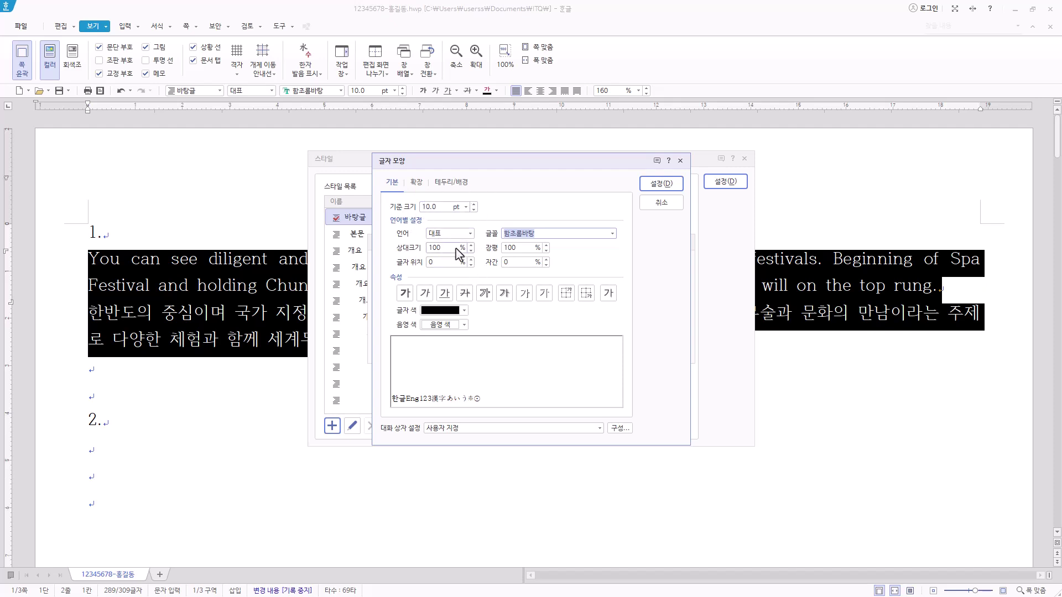
left_click(530, 250)
type("95")
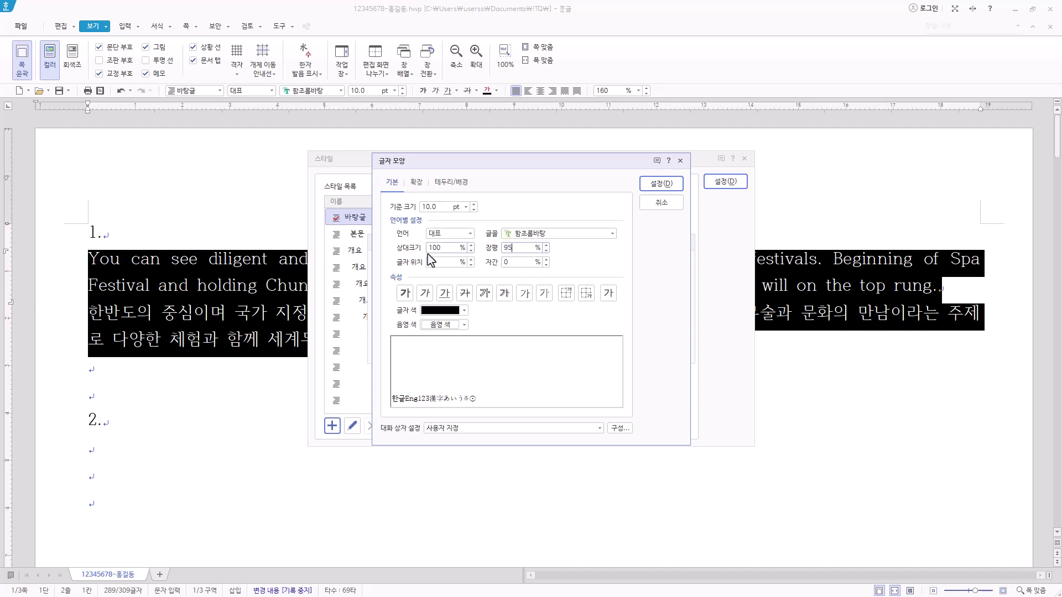
left_click(526, 261)
type("-5")
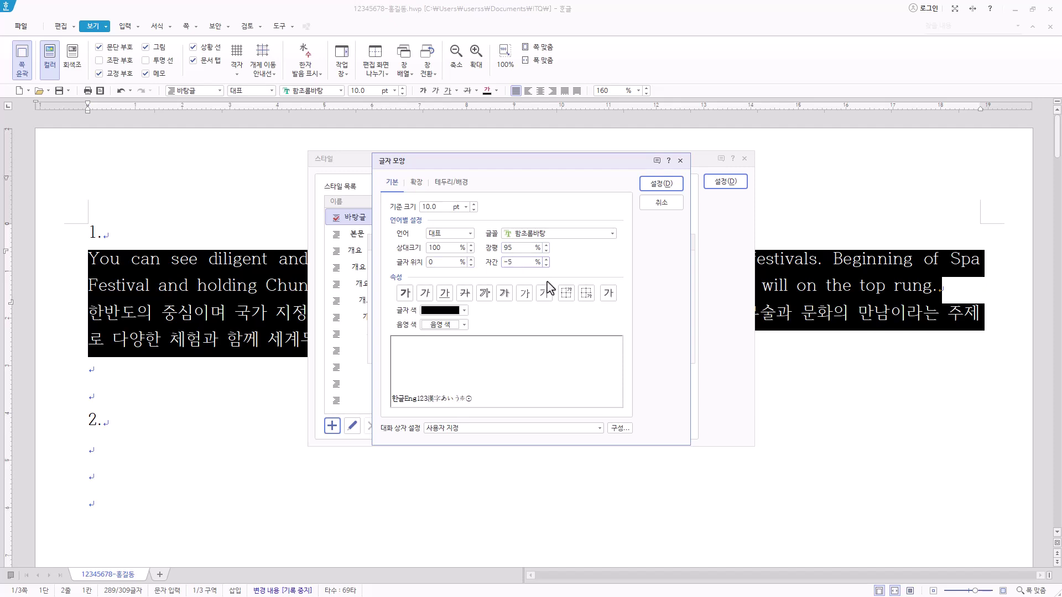
Set the new style's font for Korean (한글) text to 궁서
left_click(469, 234)
left_click(451, 254)
left_click(557, 235)
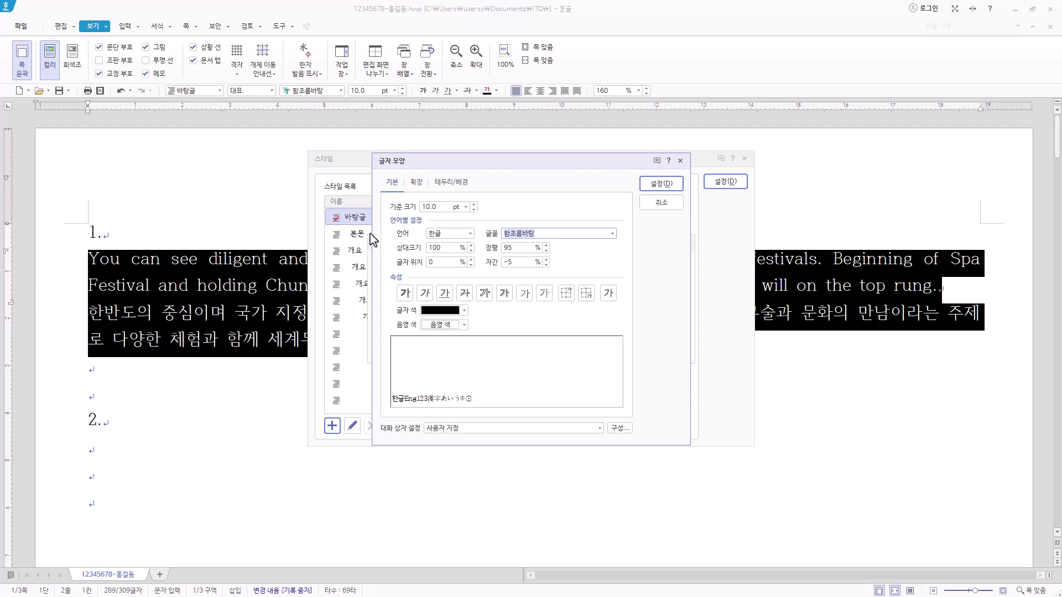
type("궁서")
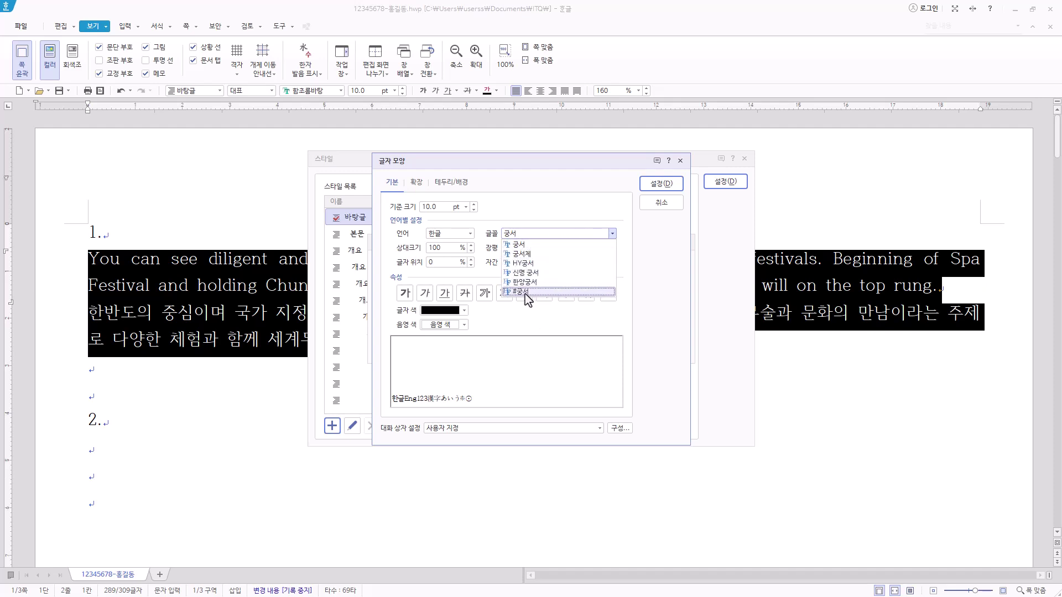
left_click(539, 245)
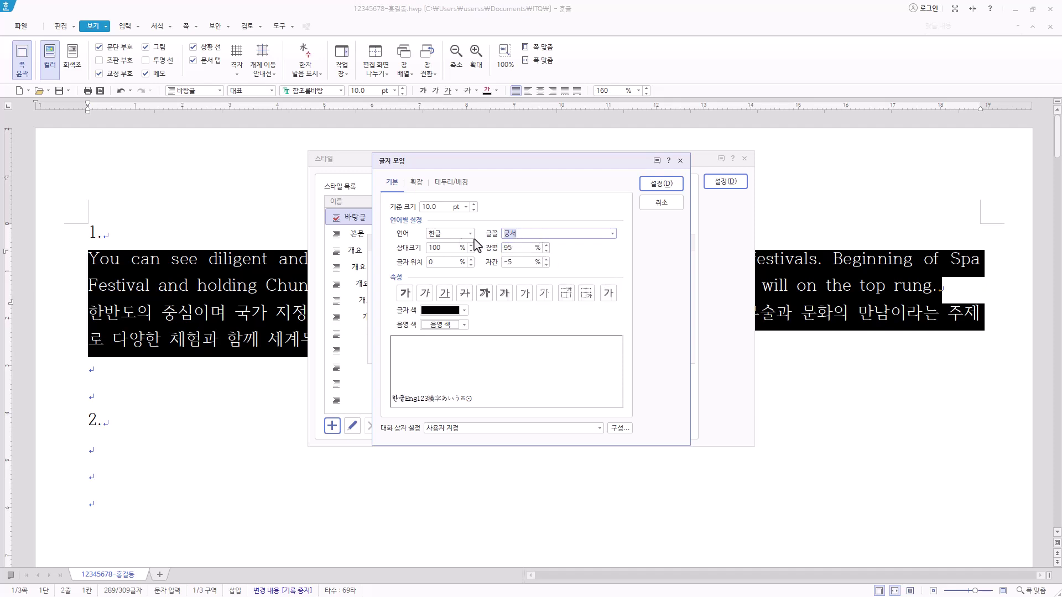
Set the new style's font for English (영문) text to 돋움
left_click(456, 239)
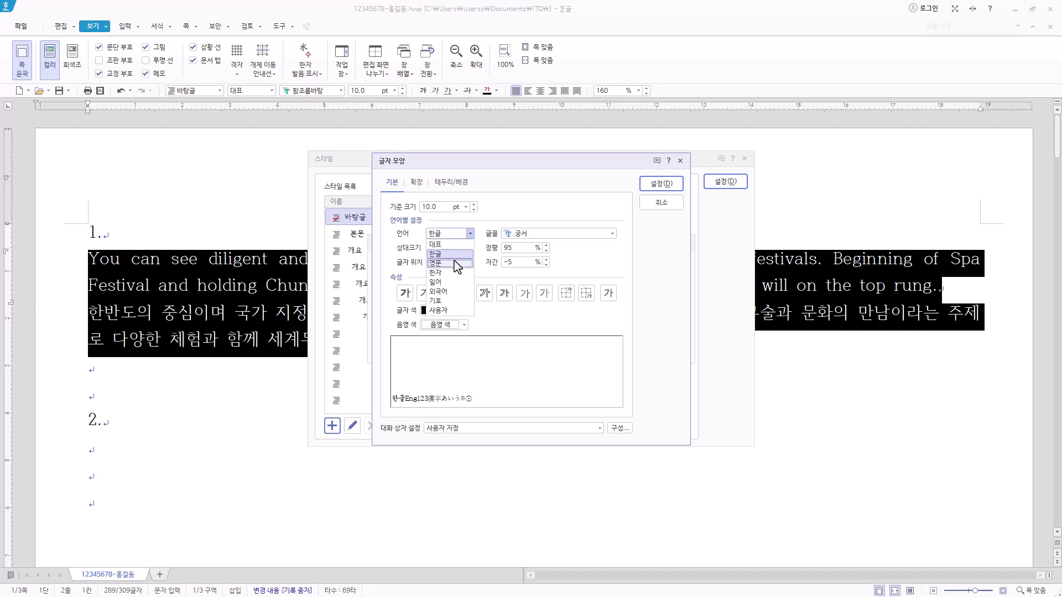
left_click(450, 258)
left_click(555, 234)
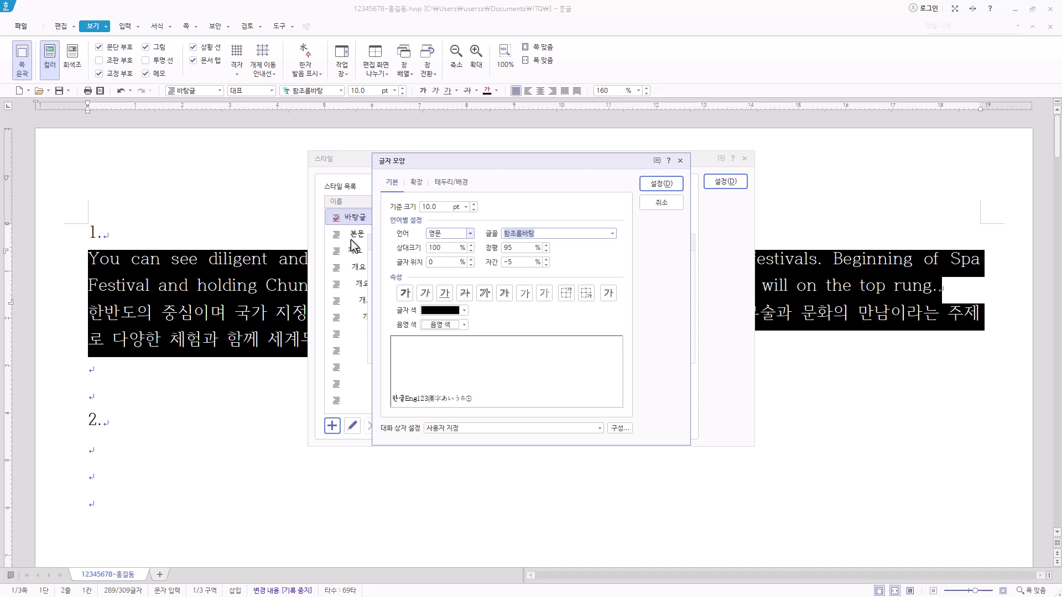
type("돋움")
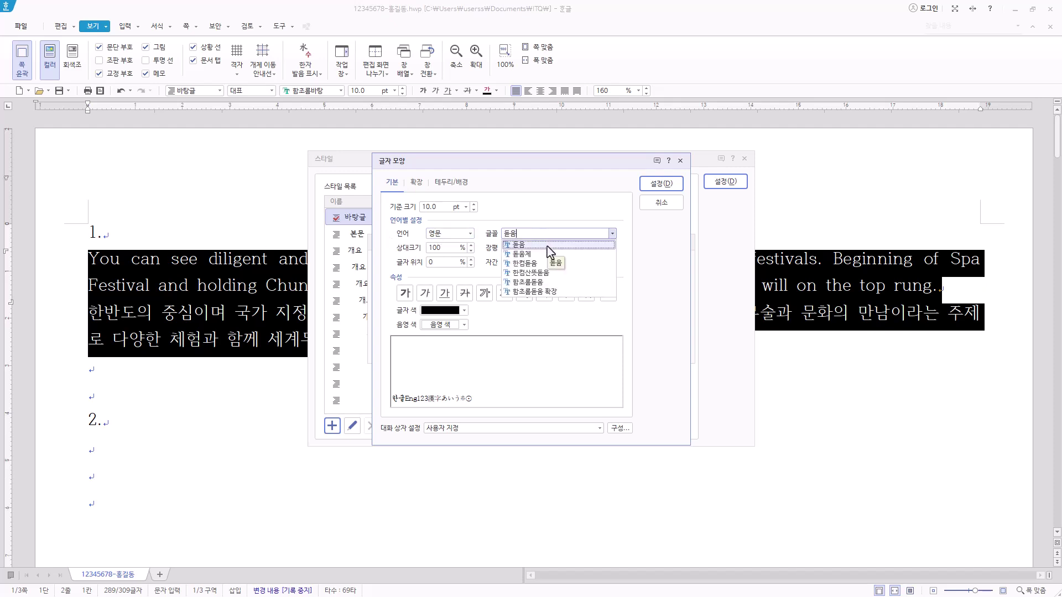
left_click(546, 244)
Add the finished "martial" style to the style list and apply it to the two selected paragraphs
left_click(663, 185)
left_click(677, 266)
left_click(391, 233)
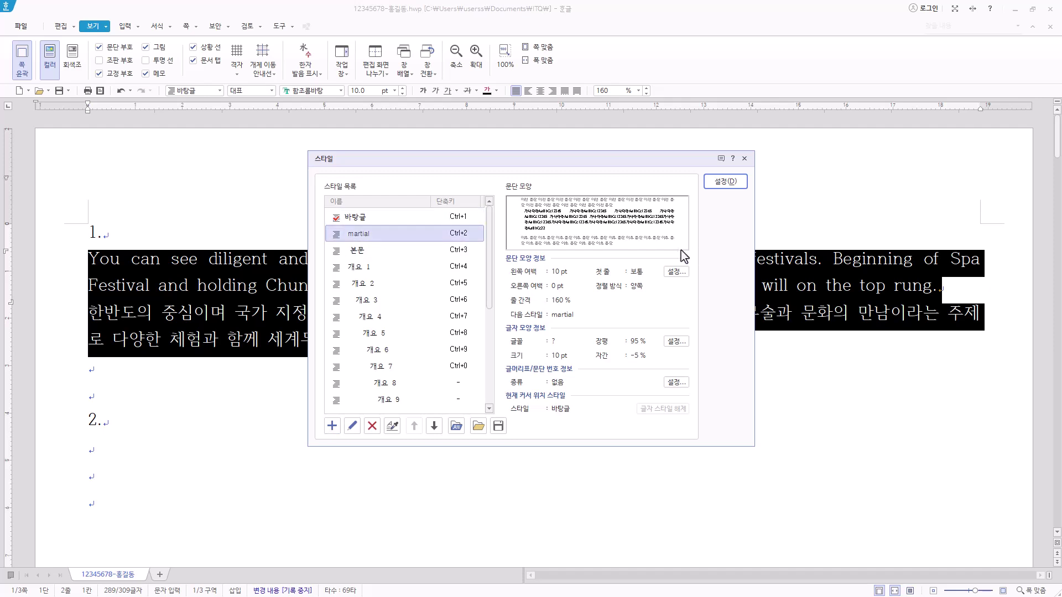
left_click(729, 184)
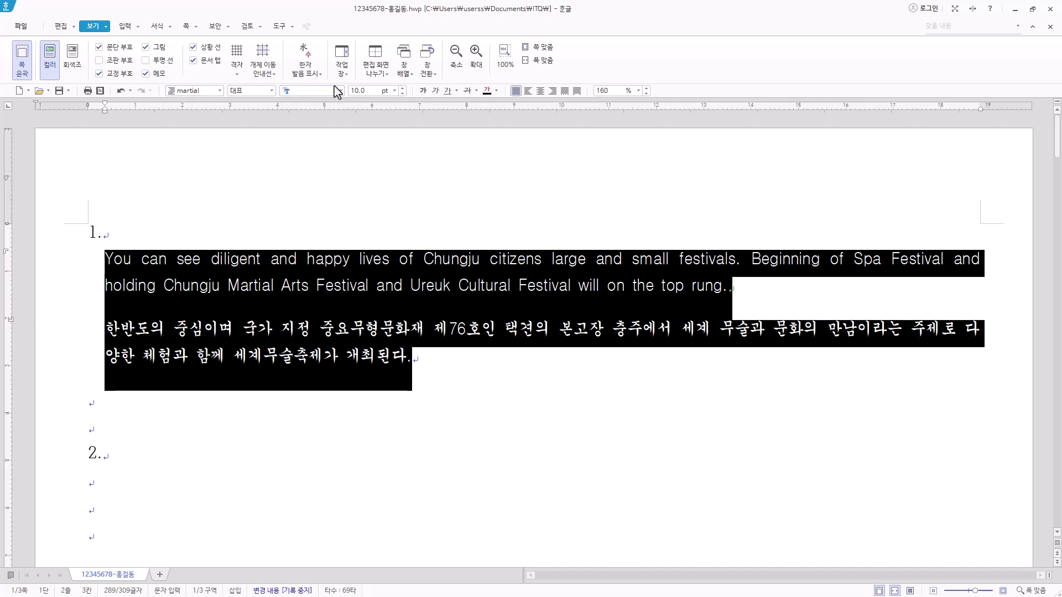
left_click(385, 284)
key("Down")
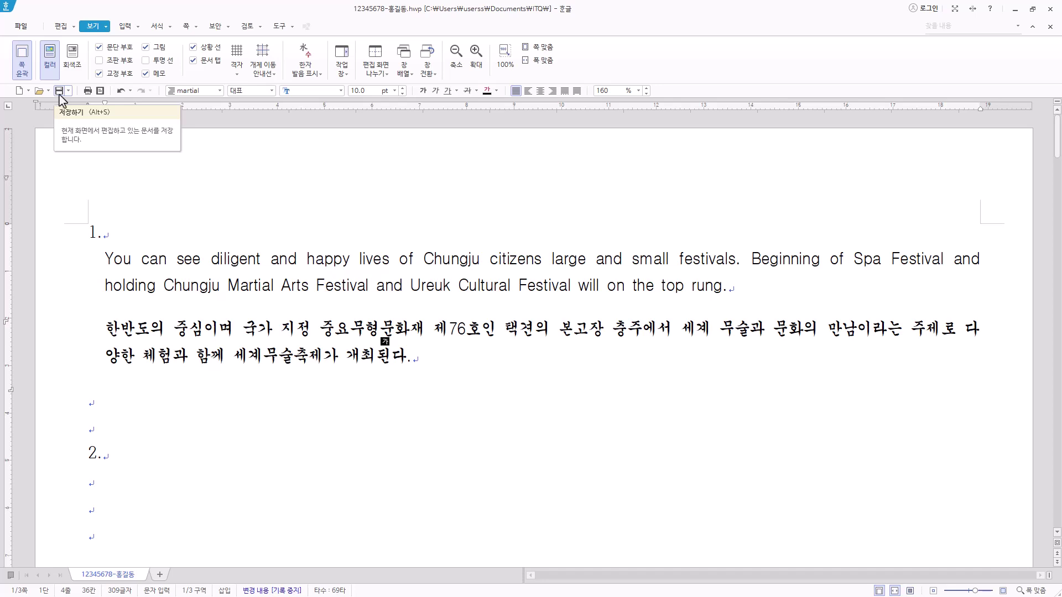
Insert a table of 5 rows and 6 columns, treated as a character, on the line below item 2
scroll(478, 359, "down", 4)
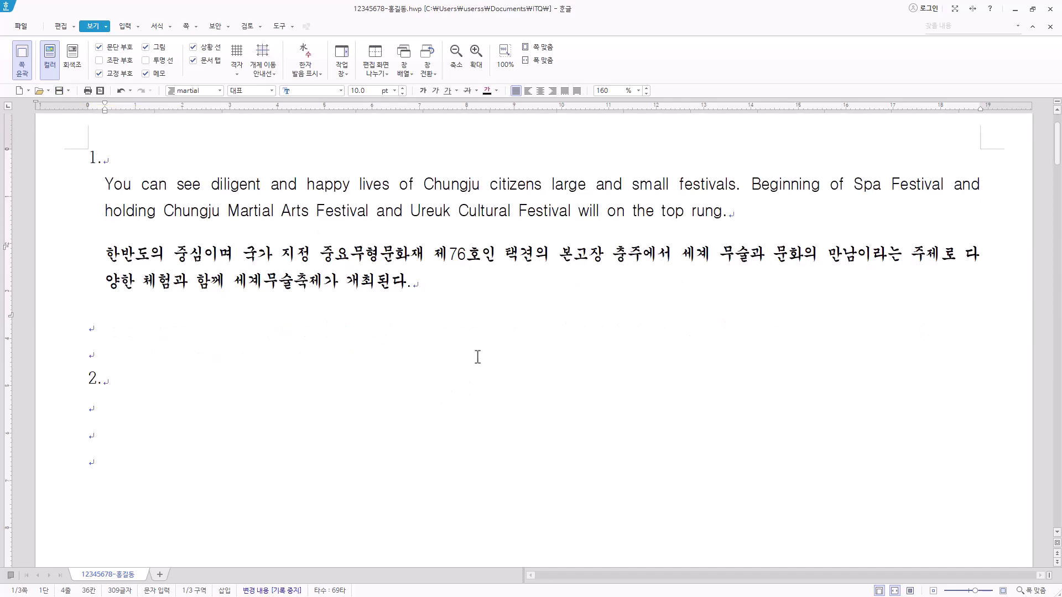
left_click(103, 260)
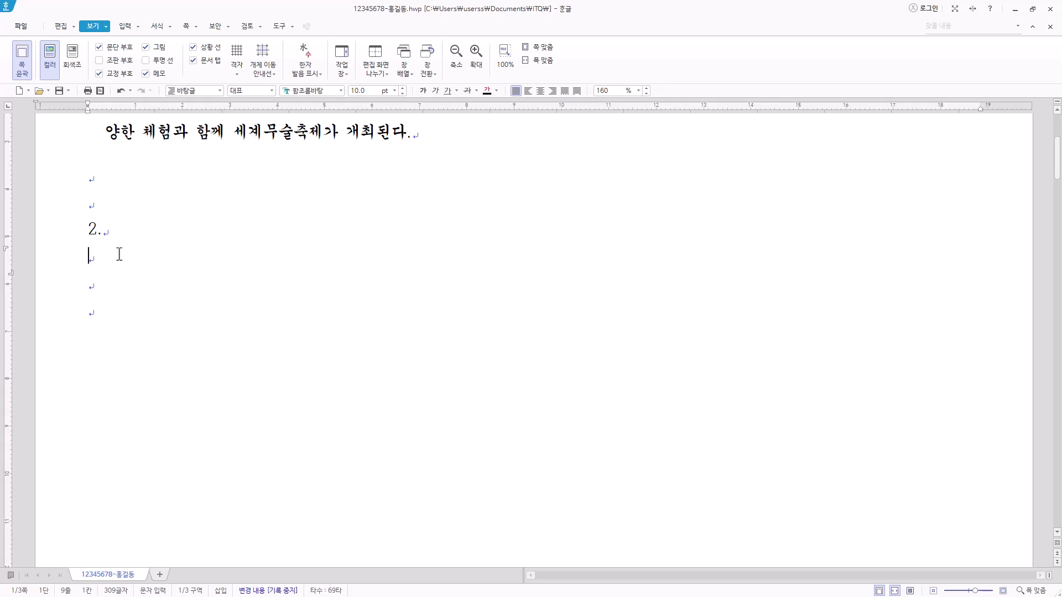
left_click(125, 26)
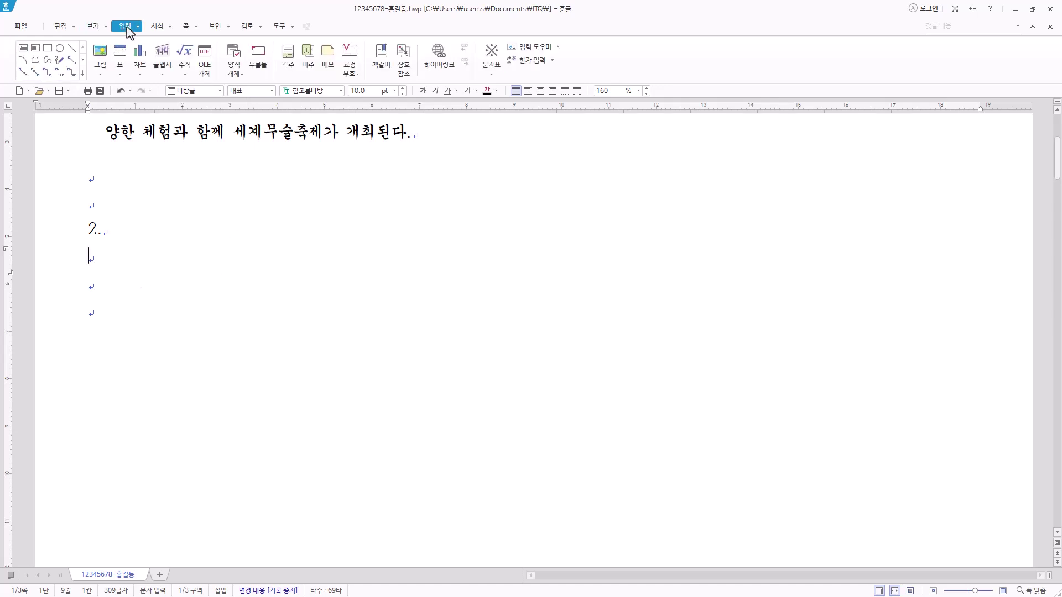
left_click(122, 57)
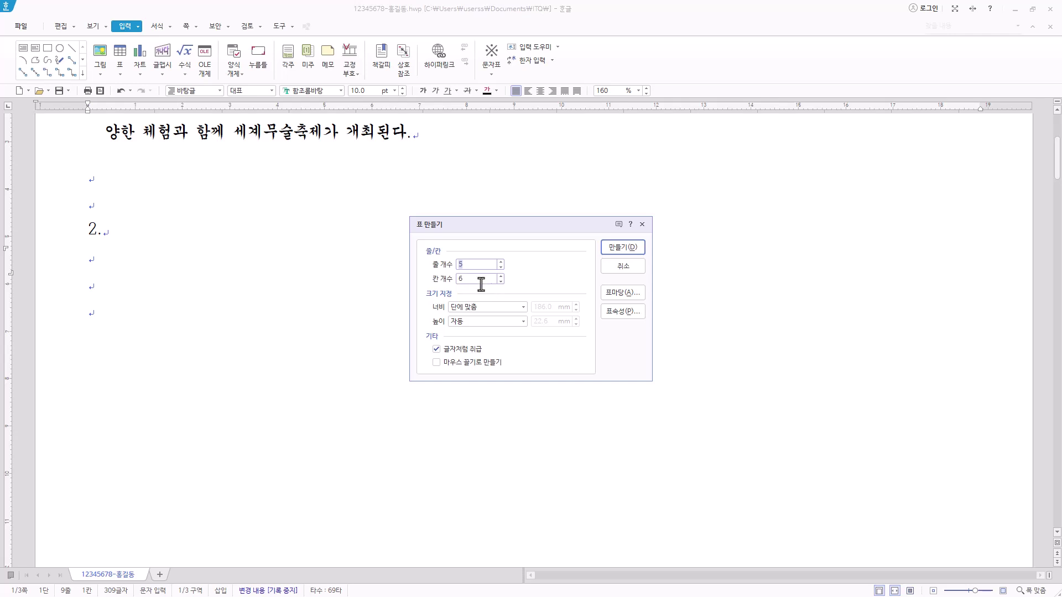
left_click(475, 266)
left_click(523, 307)
left_click(523, 307)
left_click(523, 322)
left_click(523, 322)
left_click(636, 249)
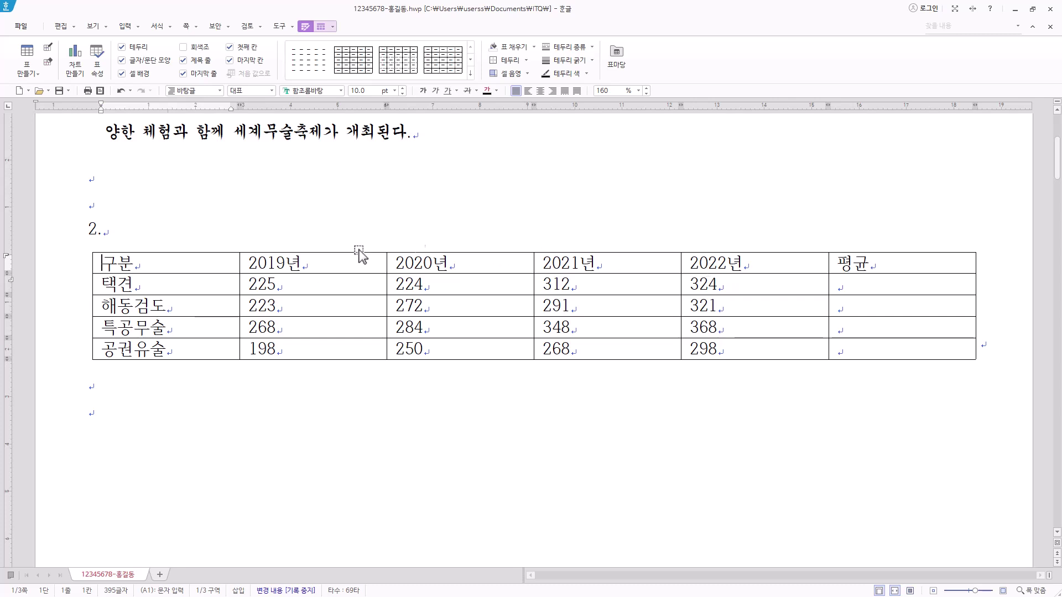
Set the font of all cells in the item 2 table to 돋움 and centre their text
left_click_drag(197, 269, 946, 343)
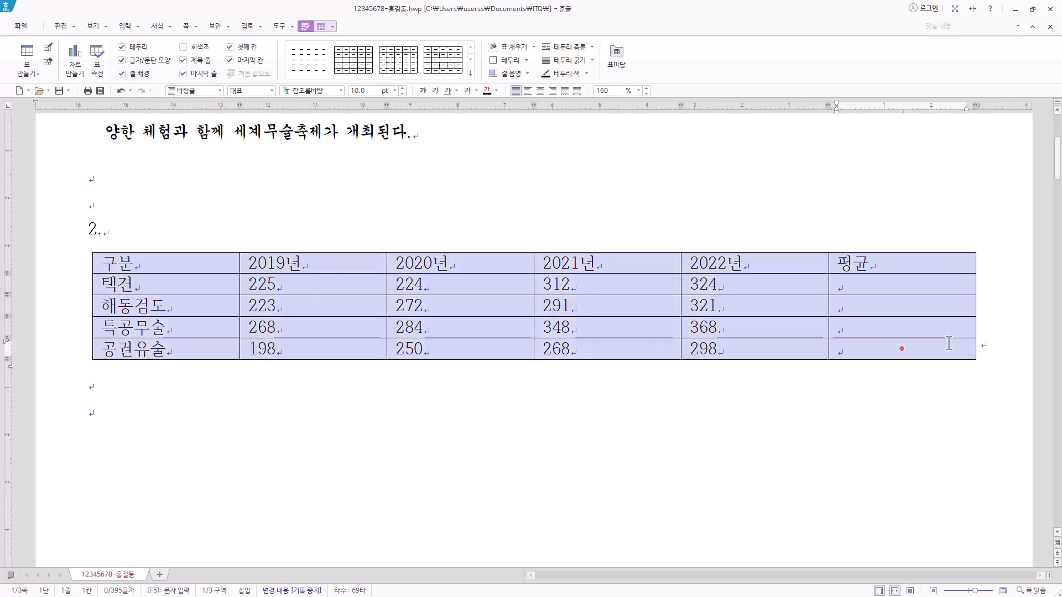
left_click(329, 93)
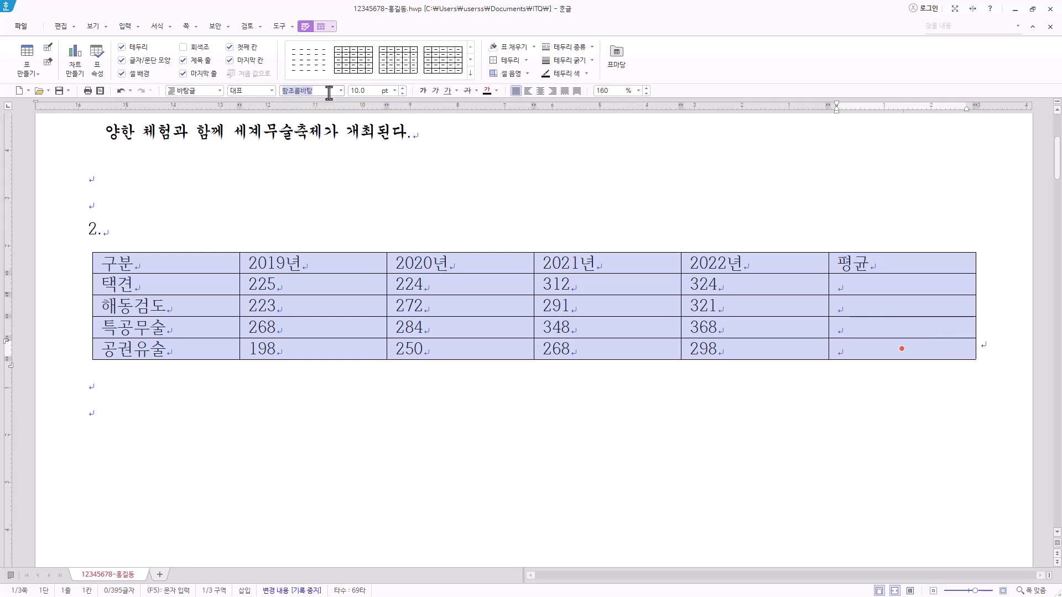
type("돋움")
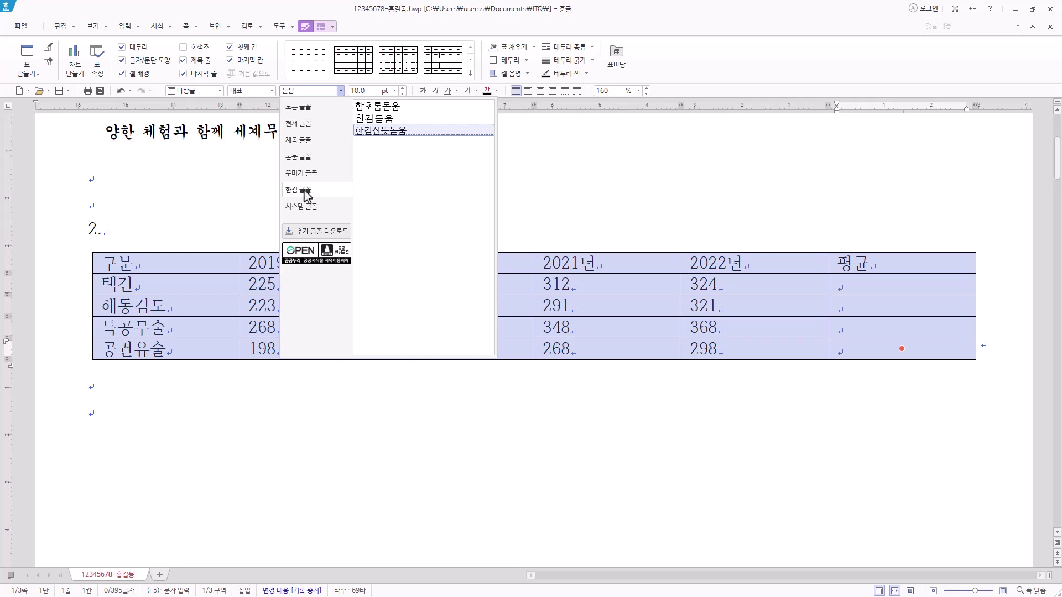
left_click(311, 110)
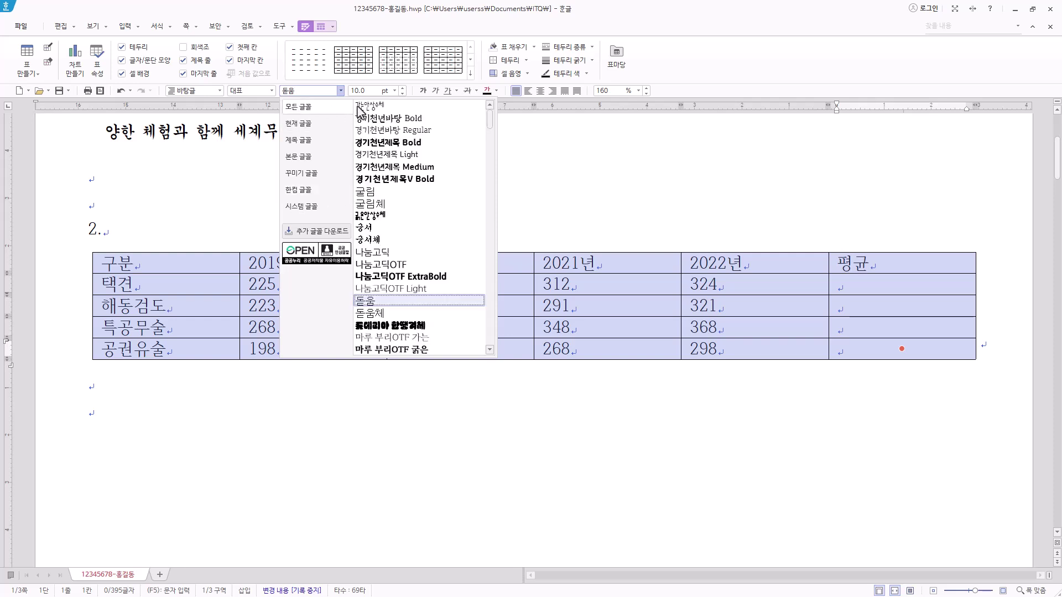
left_click(340, 92)
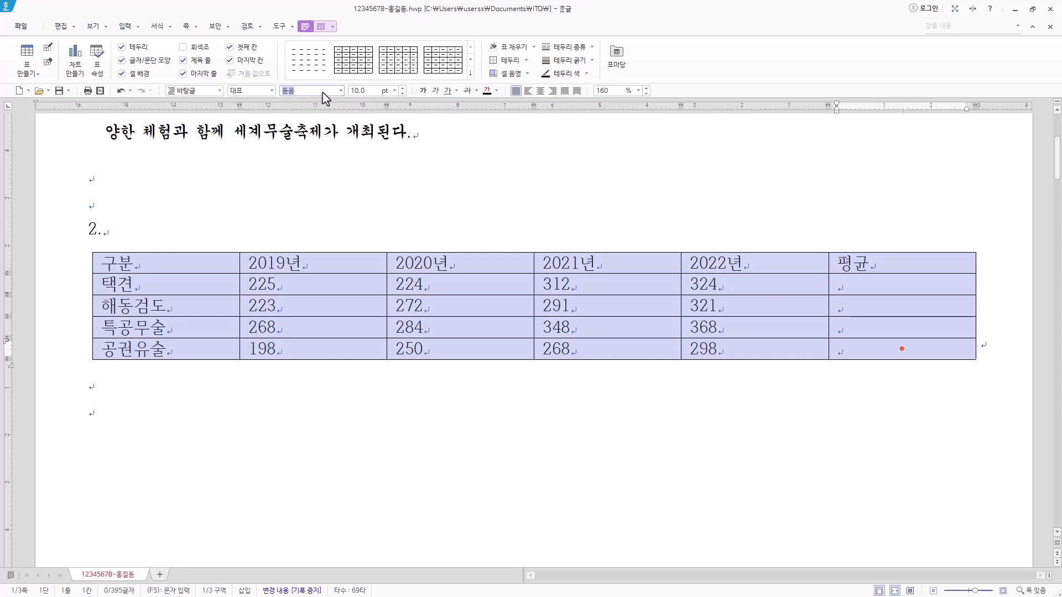
type("돋움")
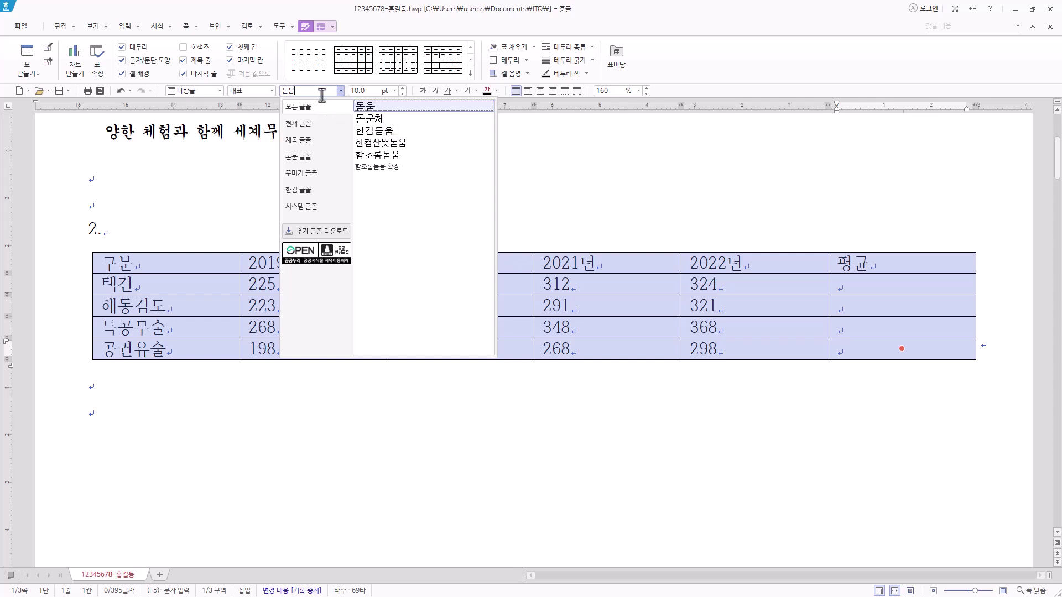
key("Return")
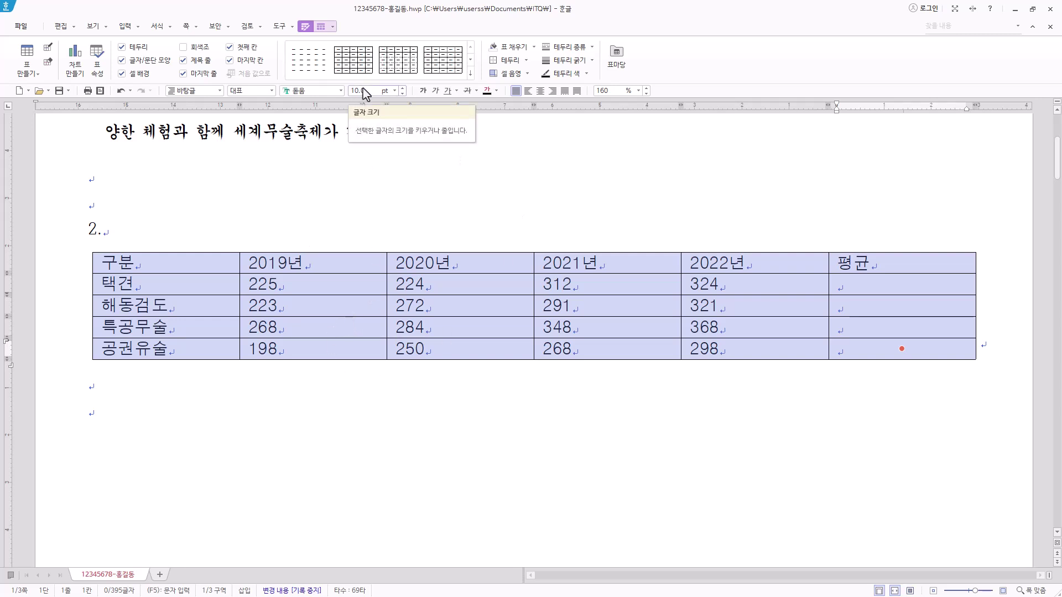
left_click(542, 92)
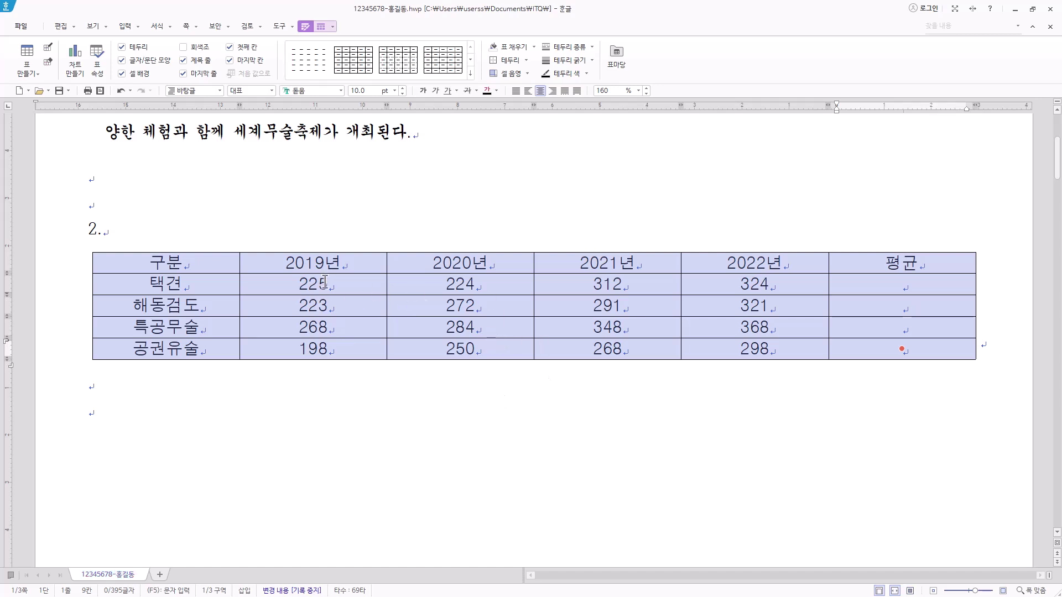
Right-align the number cells and the empty 평균 cells in the four data rows of the table
left_click_drag(324, 278, 726, 360)
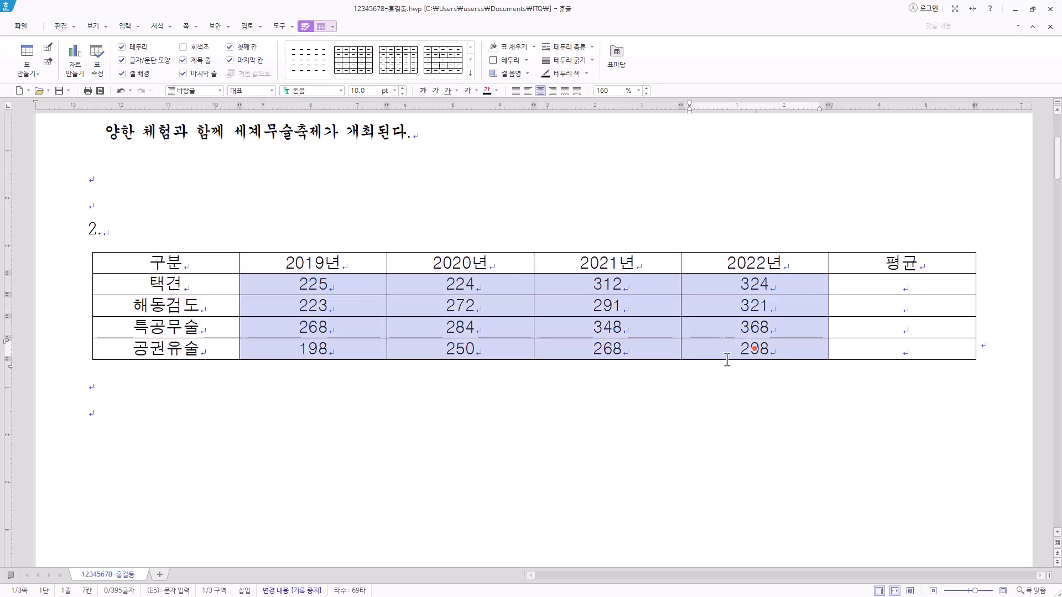
left_click_drag(901, 281, 908, 331)
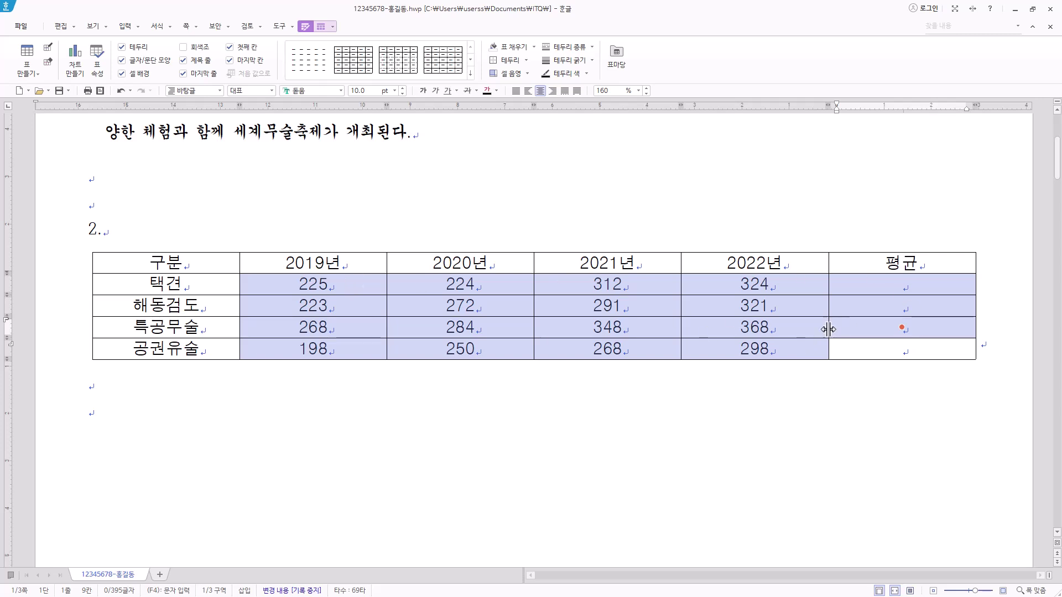
left_click_drag(356, 282, 871, 366)
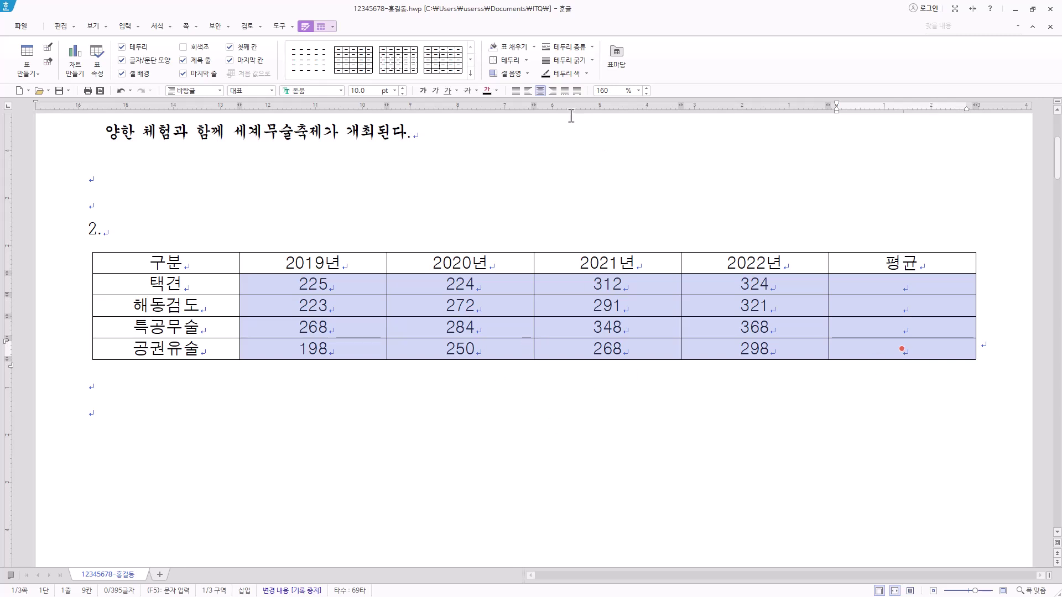
left_click(552, 91)
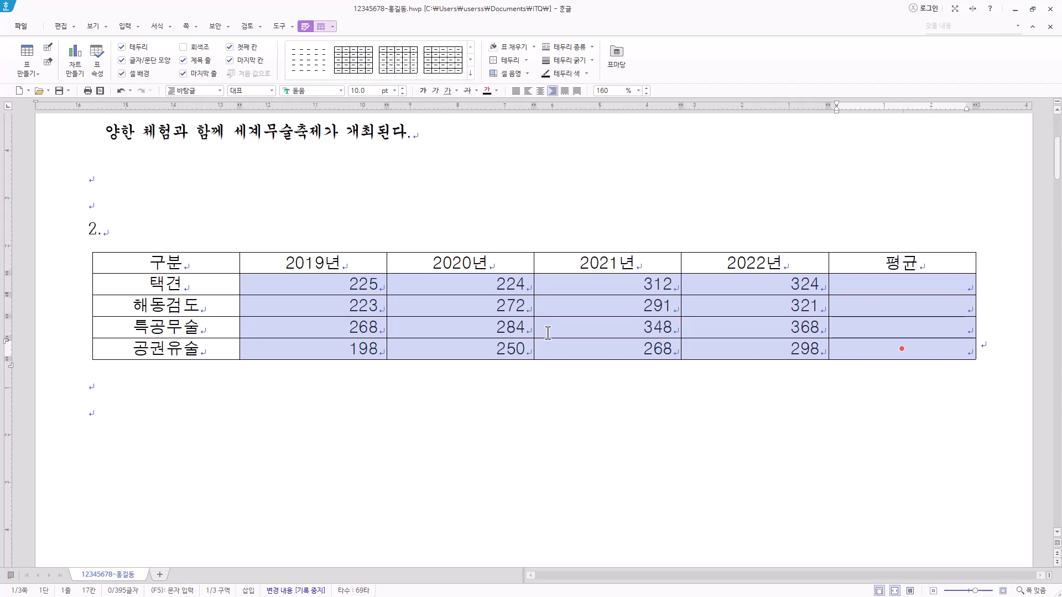
Turn on a solid colour background for the cells from 구분 through 2022년 in the table's first four rows
left_click_drag(210, 261, 754, 327)
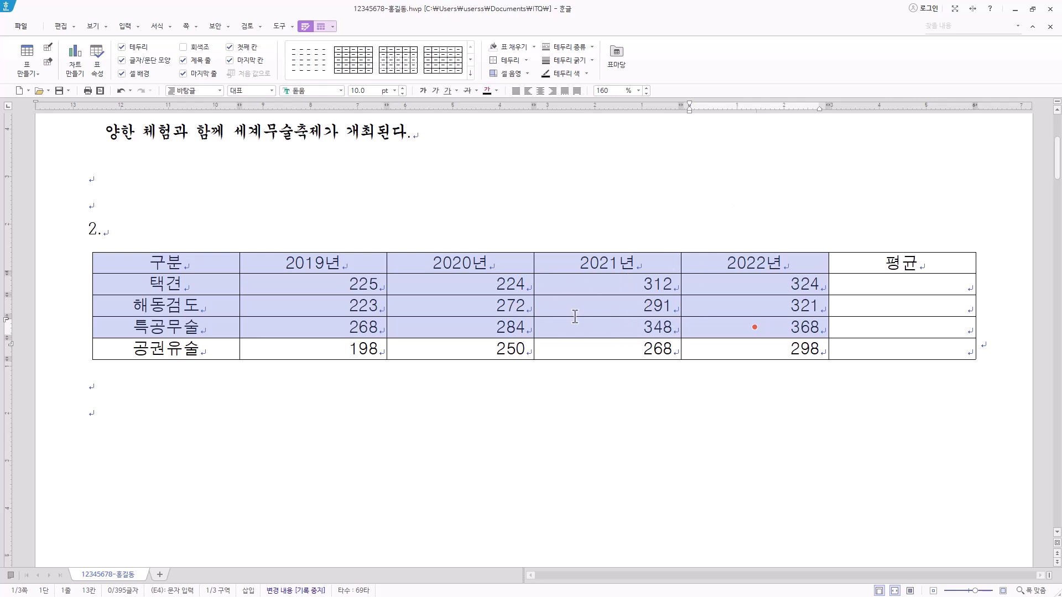
scroll(603, 301, "down", 3)
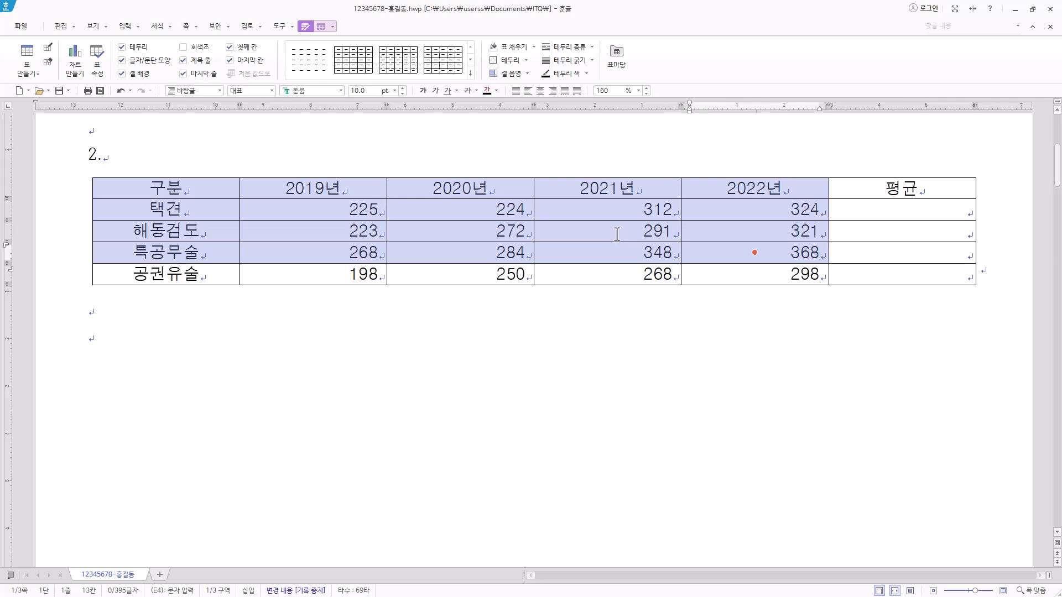
key("c")
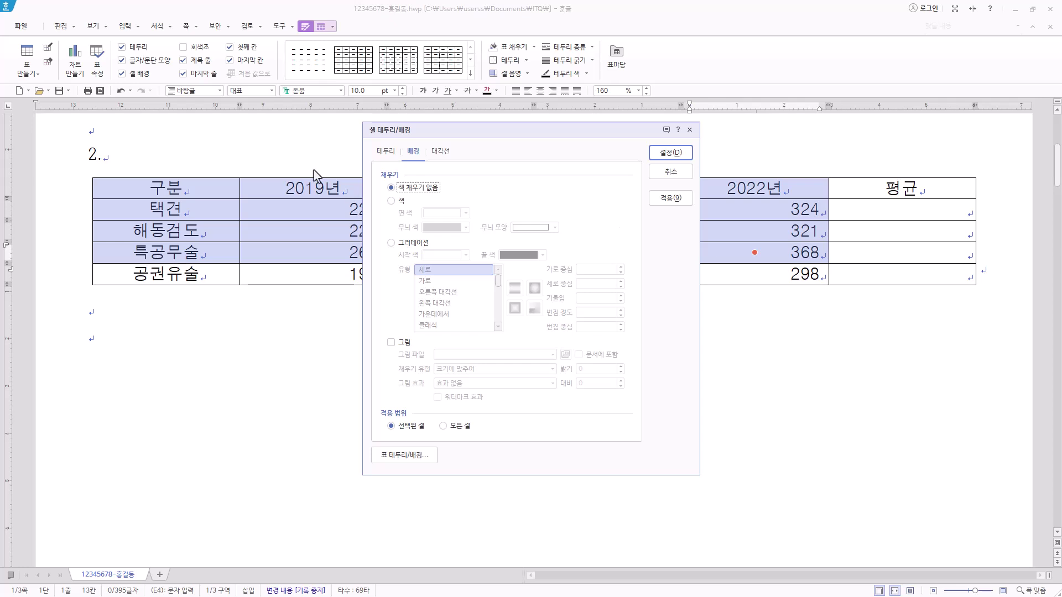
left_click_drag(472, 133, 479, 133)
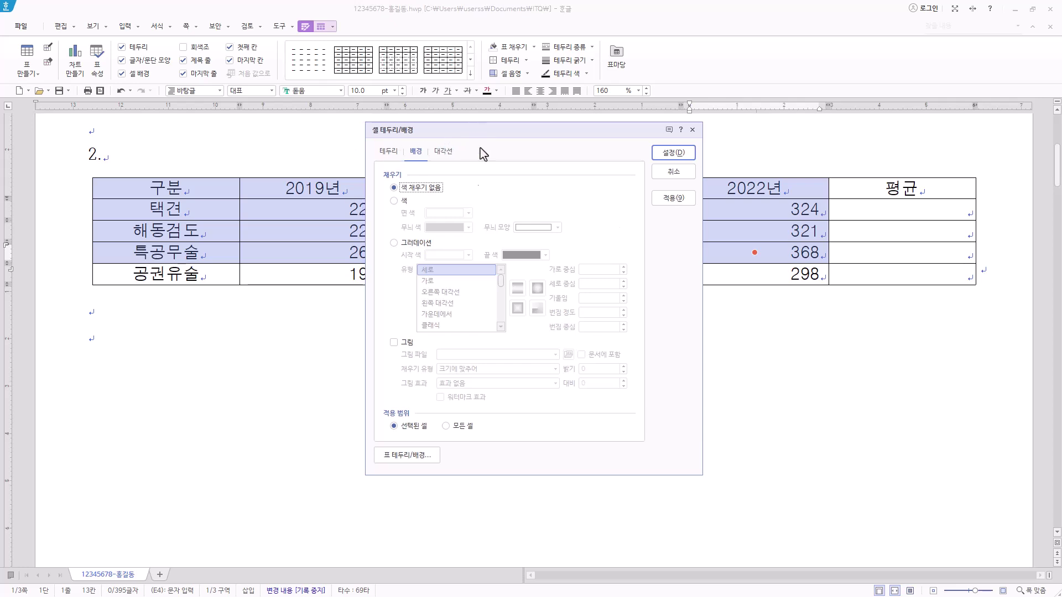
left_click(416, 153)
left_click(405, 202)
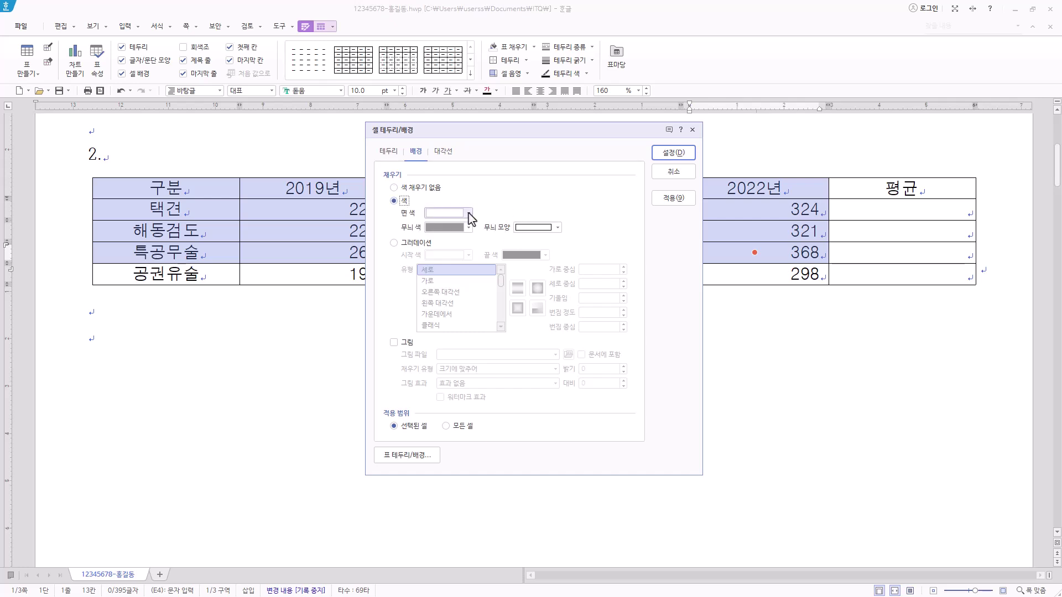
Set the selected cells' face colour (면 색) to pure yellow and apply the background
left_click(468, 213)
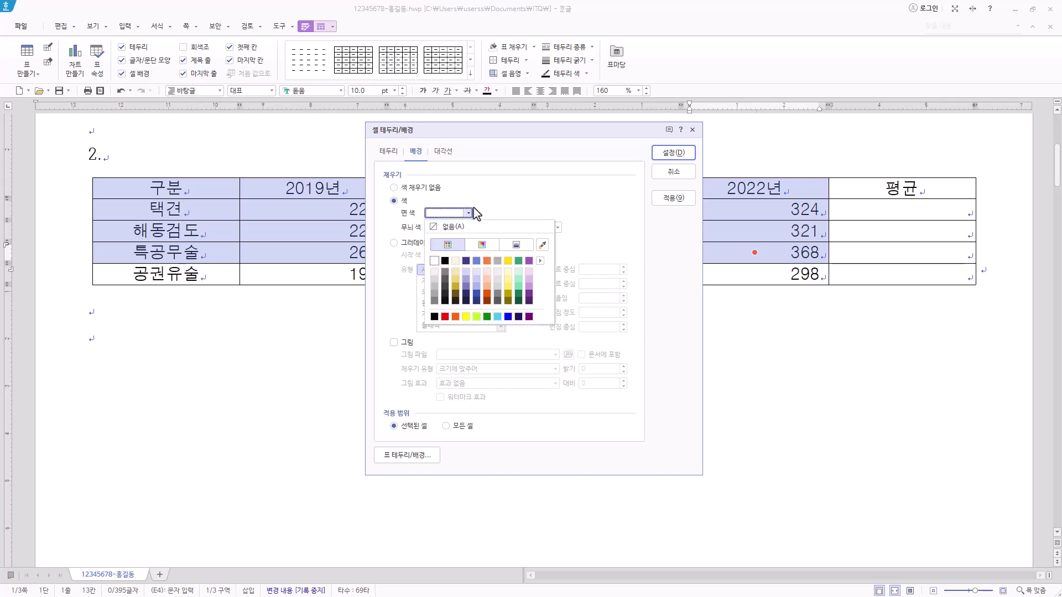
left_click(539, 262)
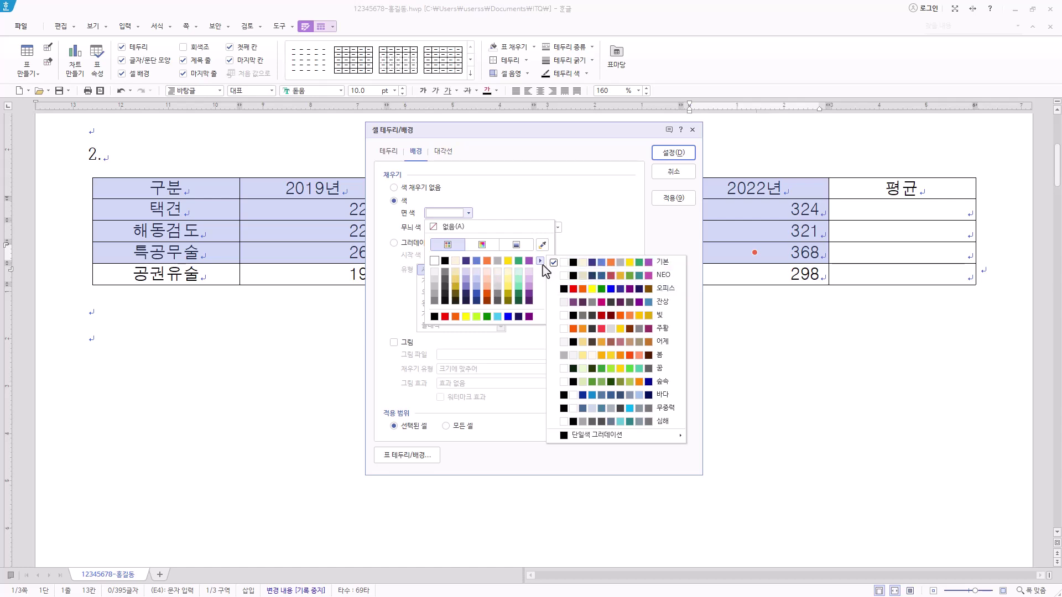
left_click(525, 203)
left_click(469, 213)
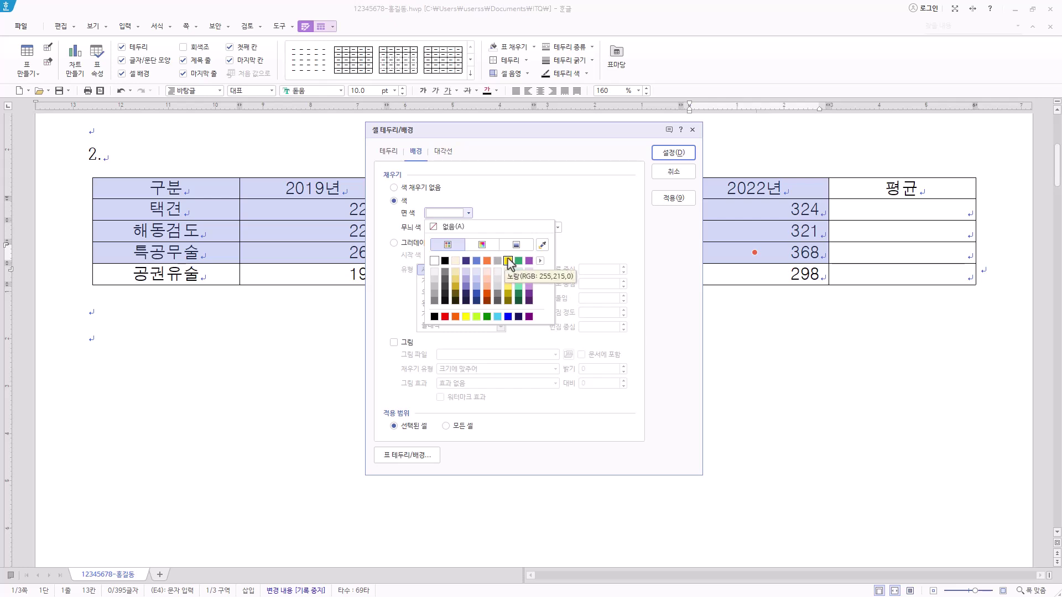
left_click(490, 216)
left_click(469, 213)
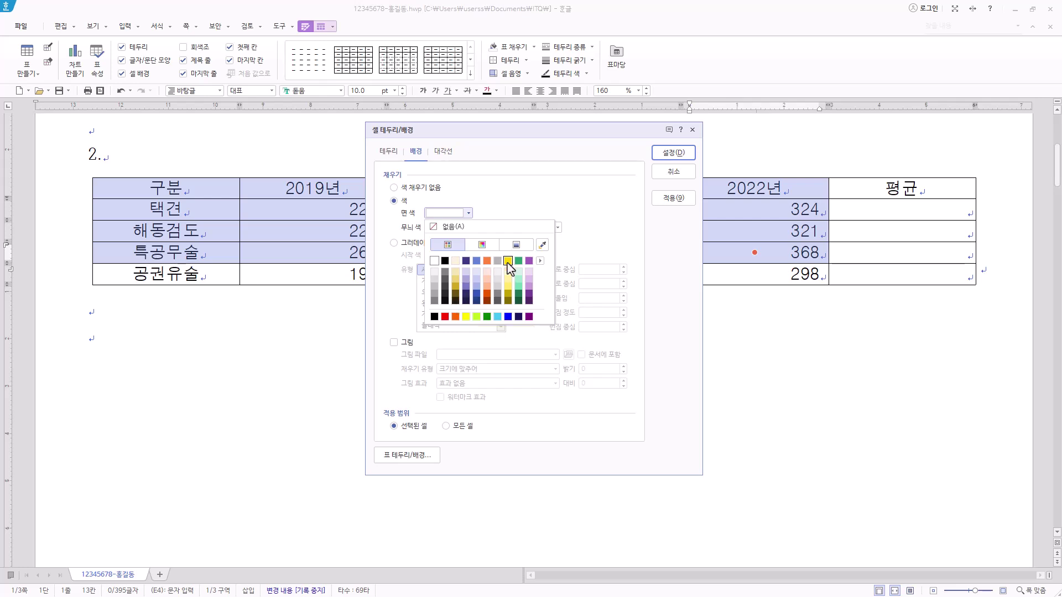
left_click(467, 317)
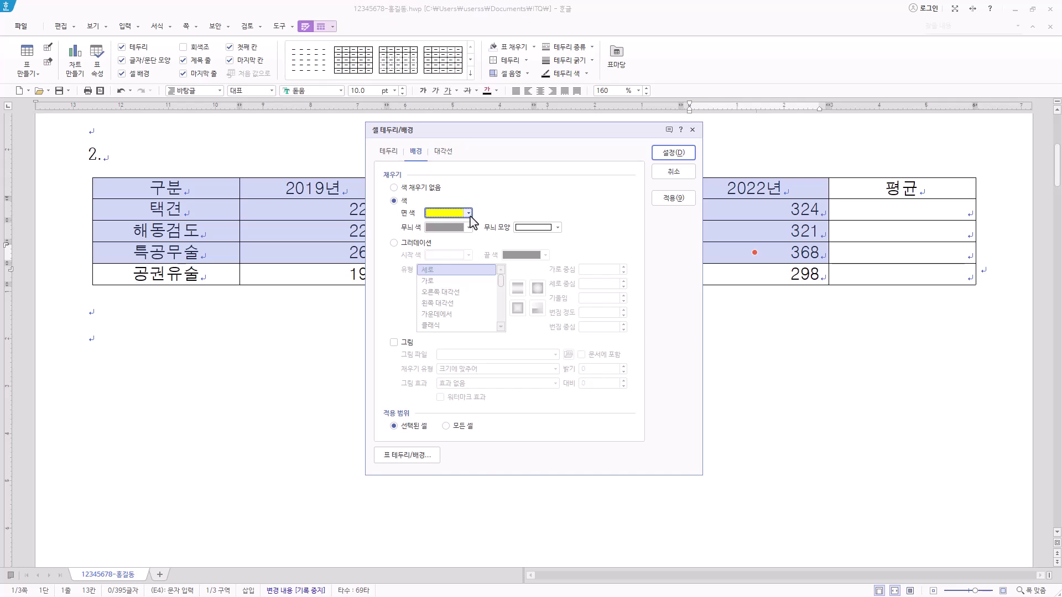
left_click(470, 215)
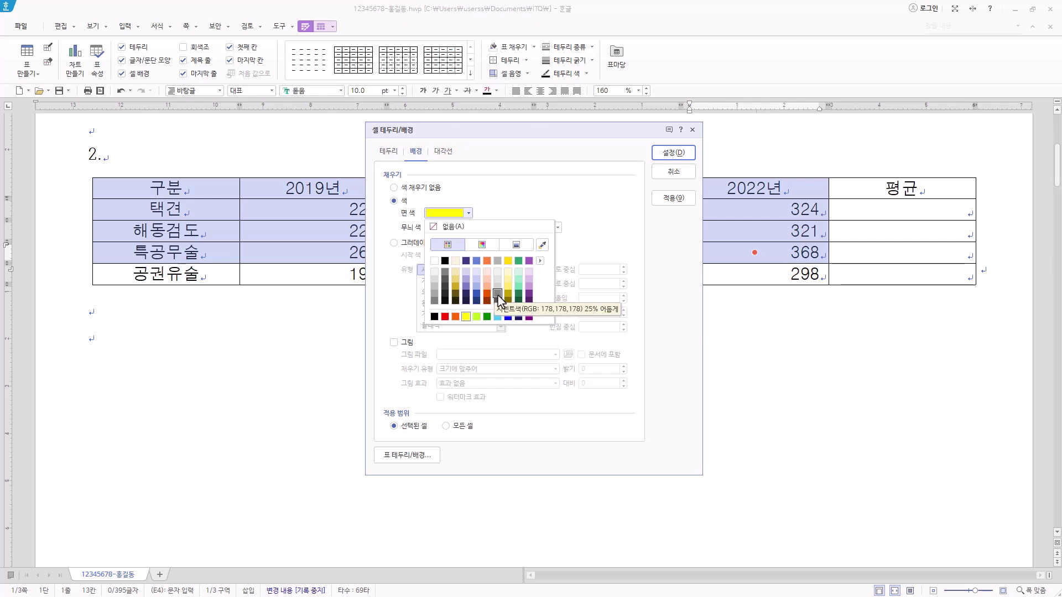
left_click(612, 215)
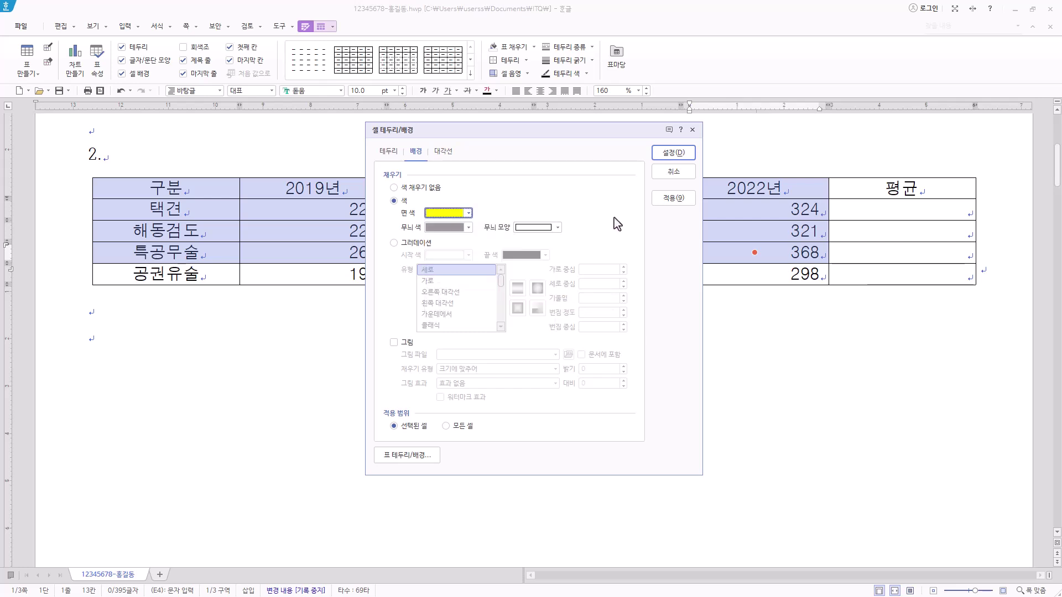
left_click(685, 153)
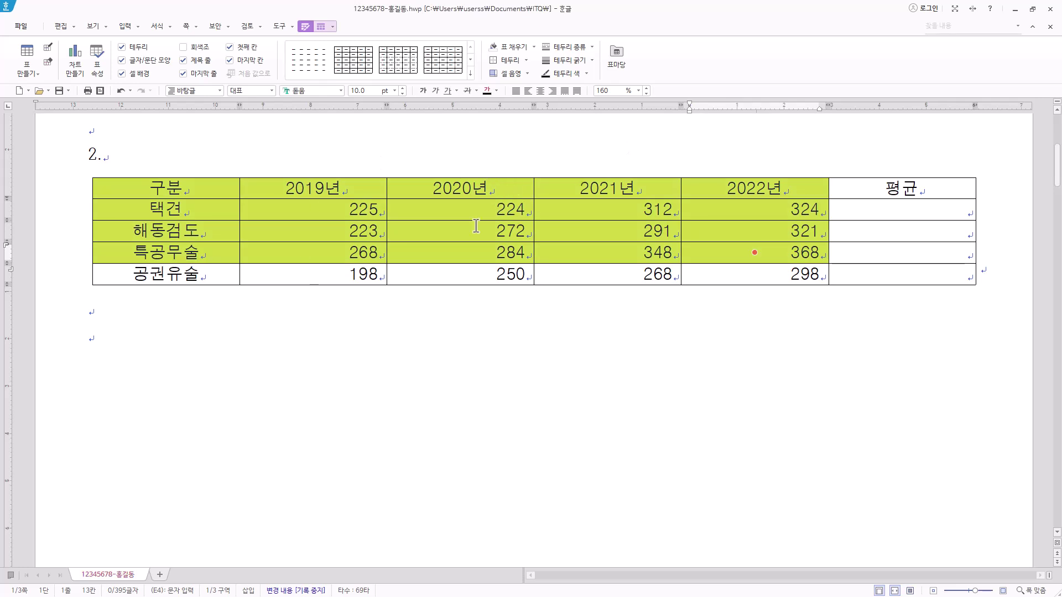
Fill the 평균 cells of the 택견, 해동검도 and 특공무술 rows with the block average of their 2019년 to 2022년 values
left_click_drag(885, 213, 901, 252)
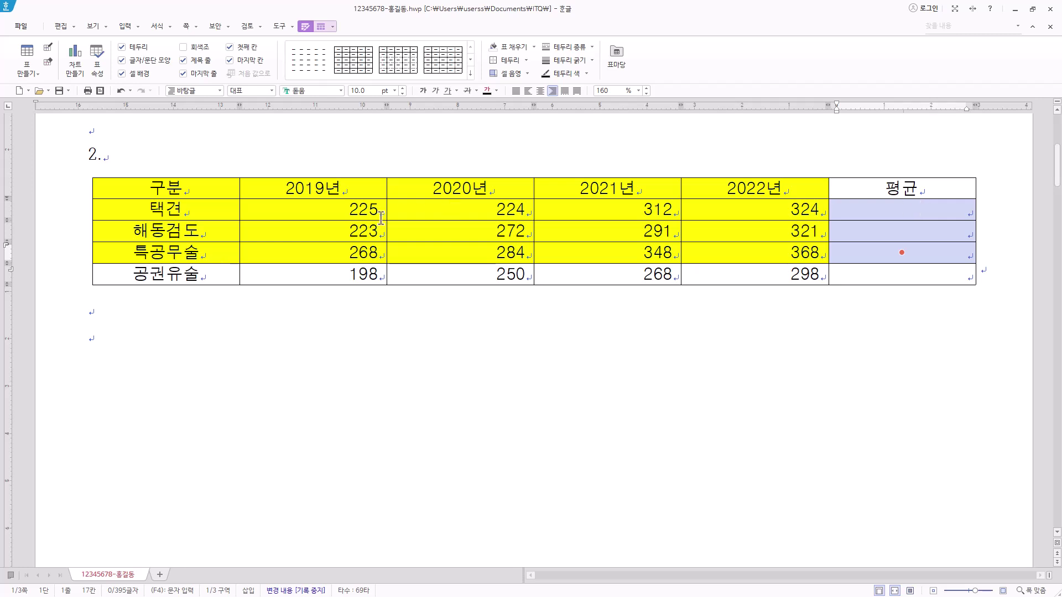
left_click(901, 209)
left_click_drag(299, 209, 901, 209)
left_click(857, 208)
left_click_drag(365, 209, 901, 253)
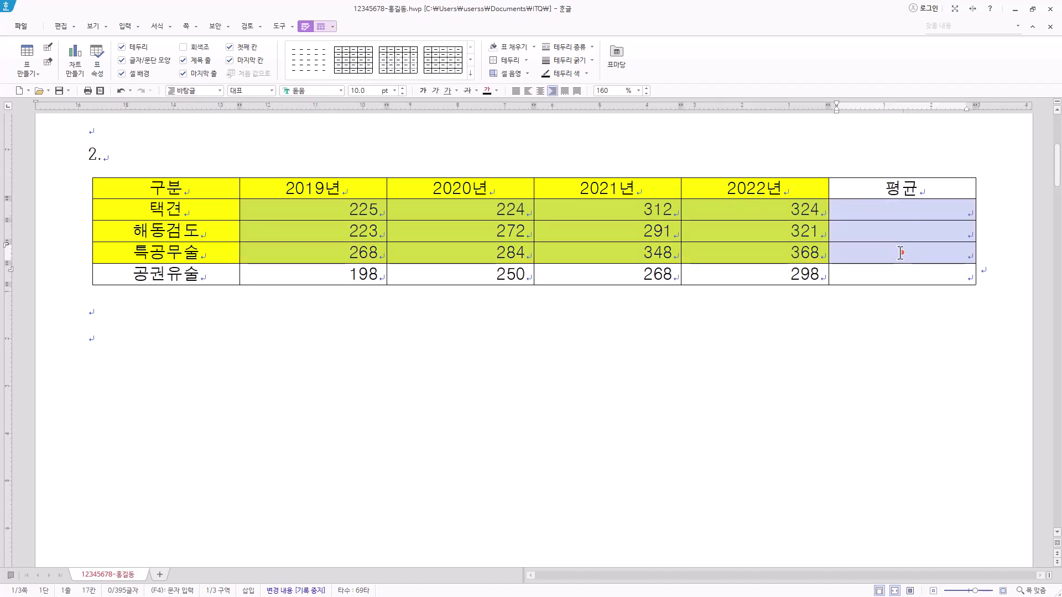
right_click(715, 207)
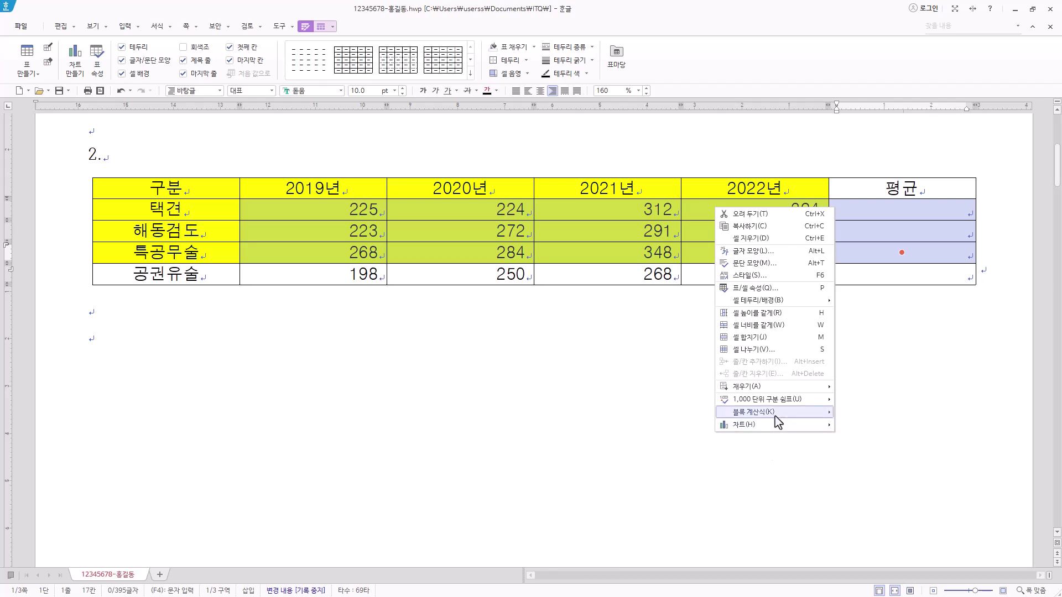
mouse_move(824, 416)
left_click(888, 422)
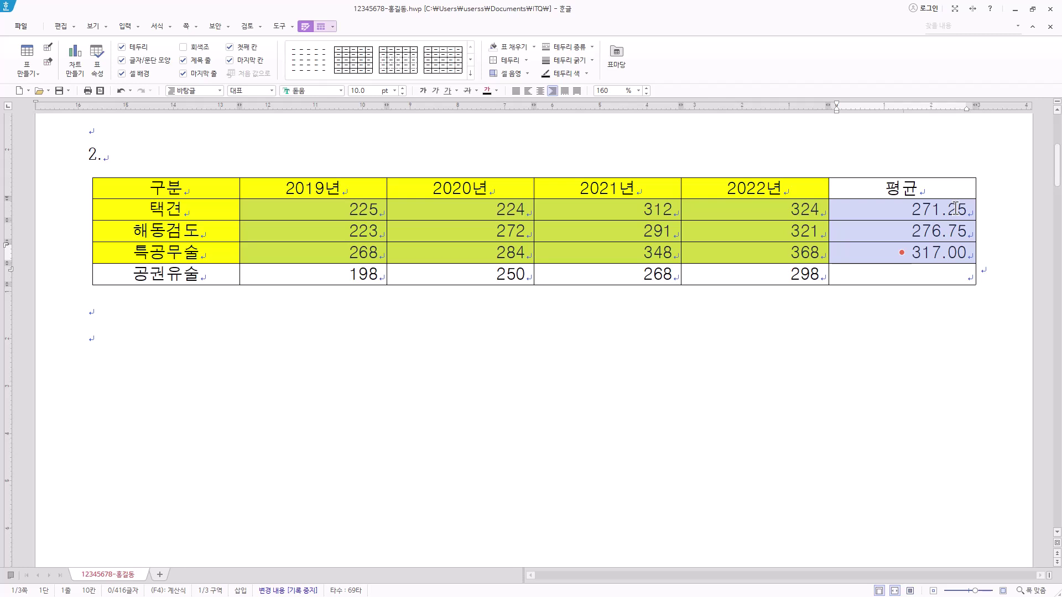
key("Escape")
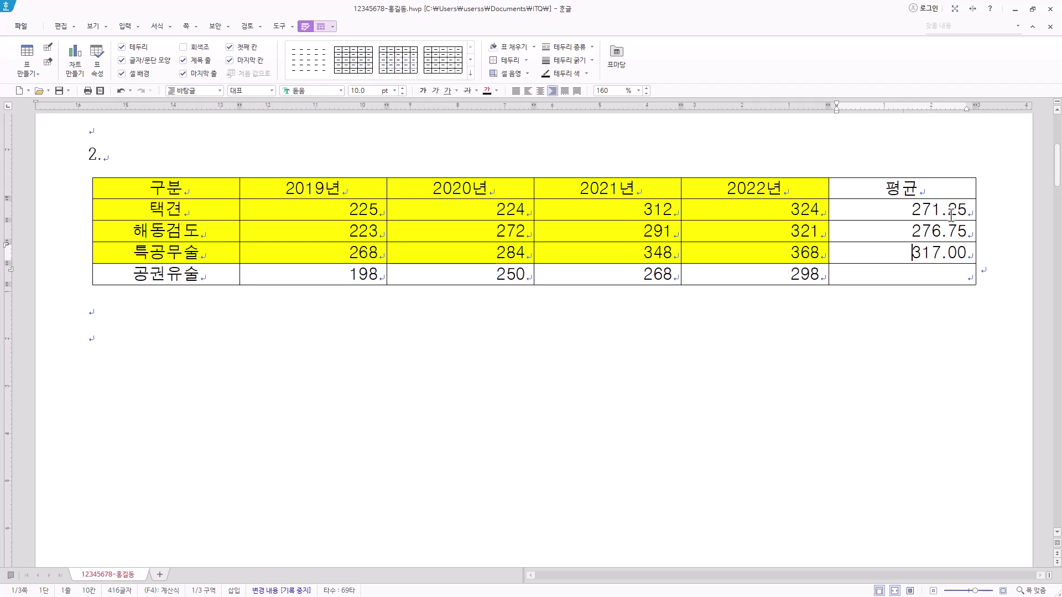
Inspect the average formula of the 택견 row and its available number formats, keeping two decimal places
left_click_drag(925, 213, 920, 245)
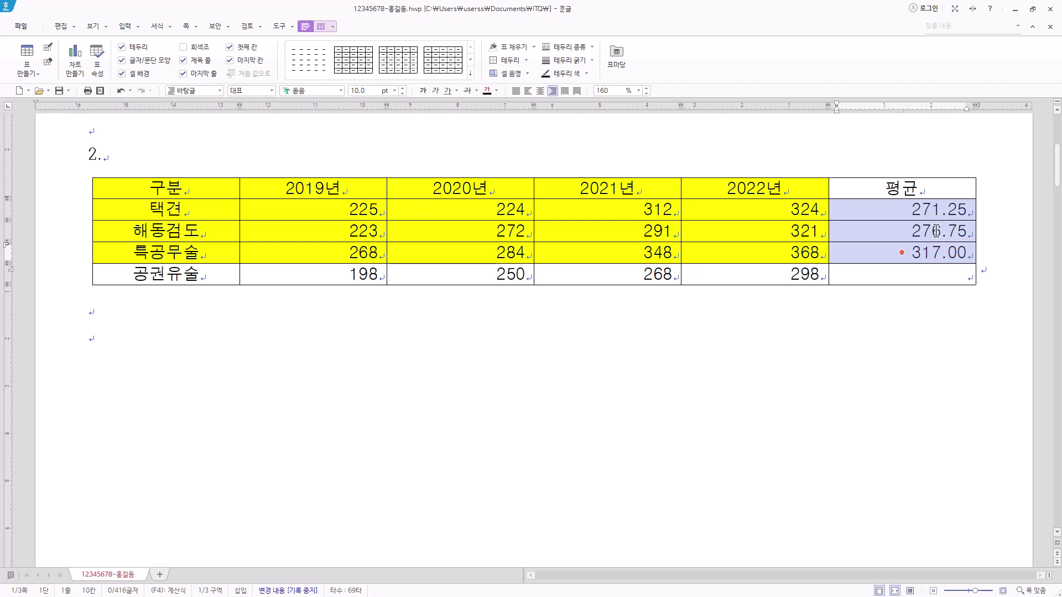
key("Escape")
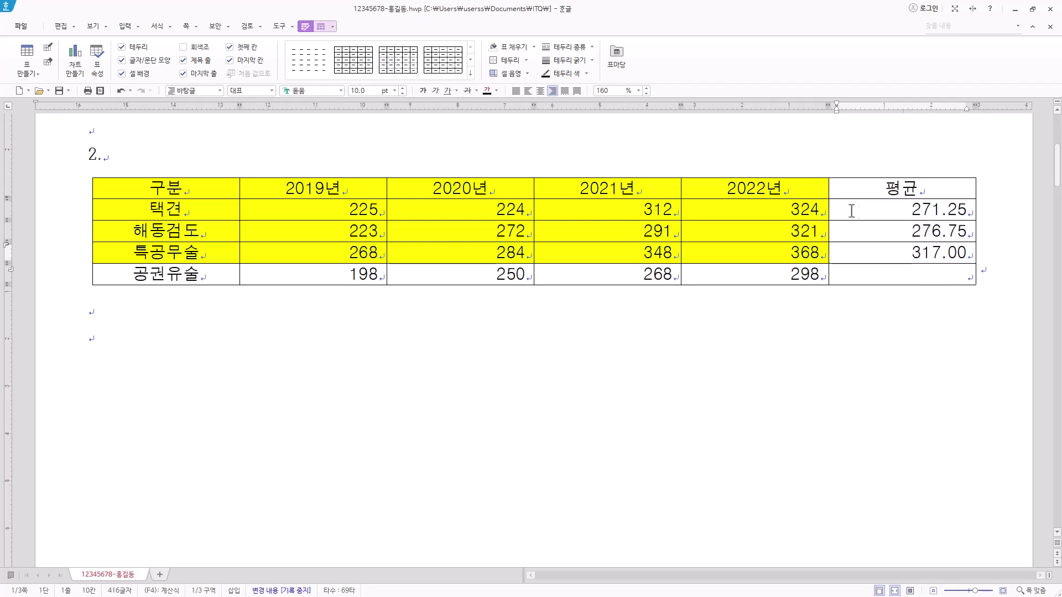
left_click(935, 211)
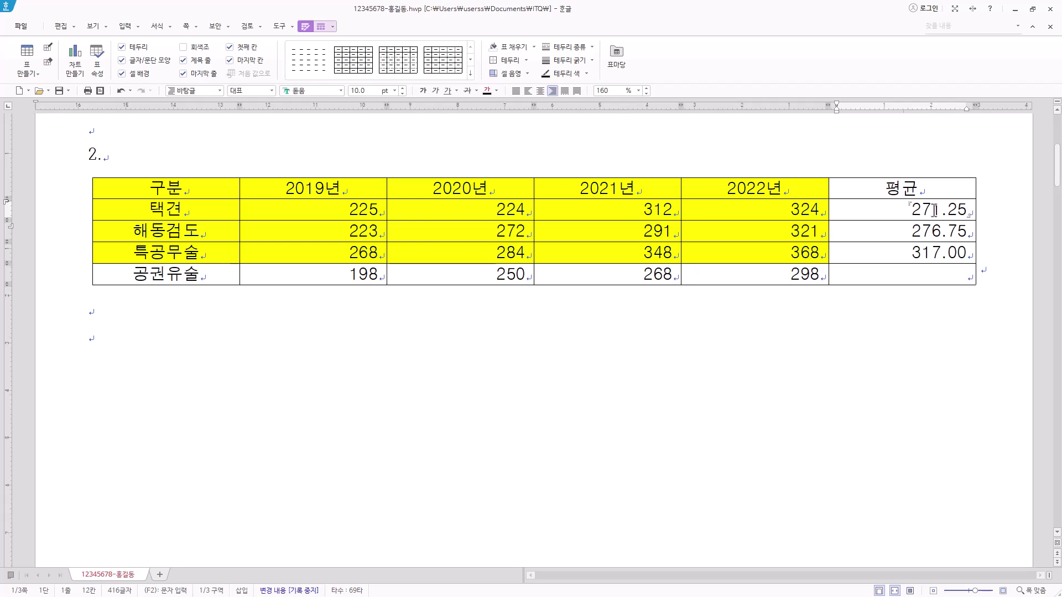
right_click(934, 211)
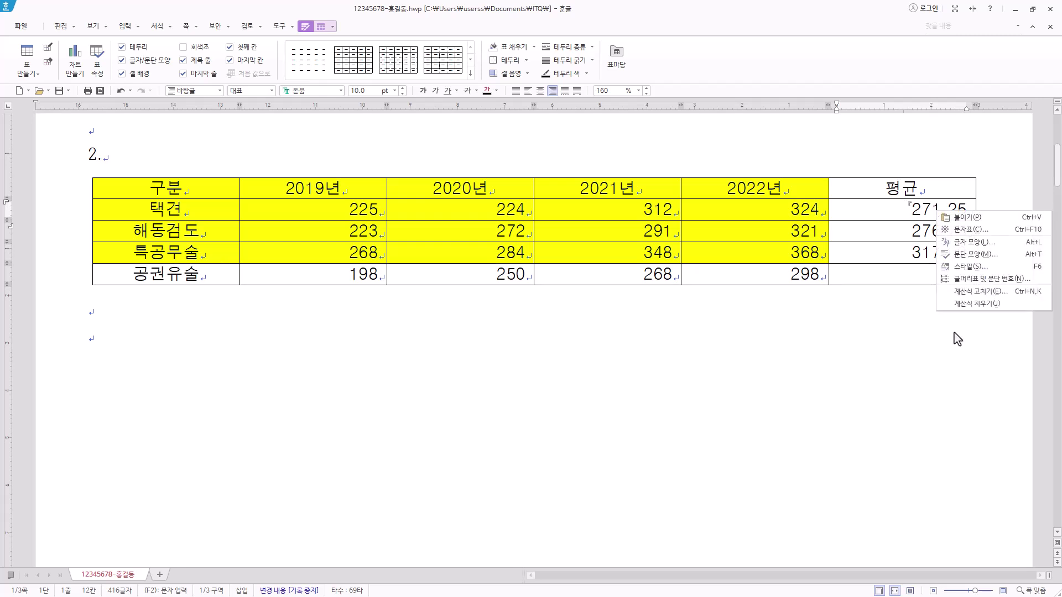
left_click(973, 292)
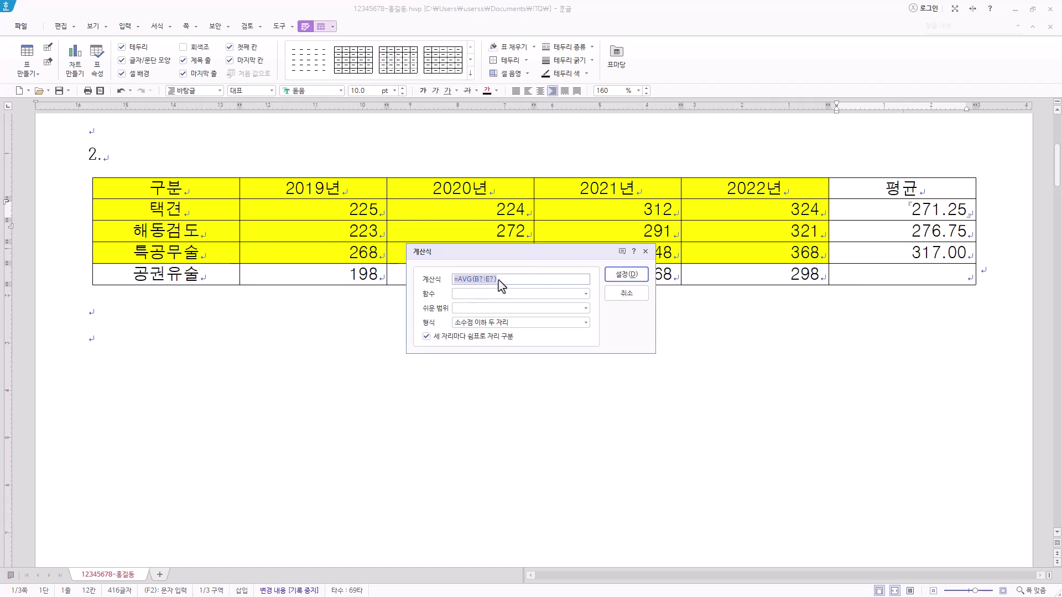
left_click(553, 325)
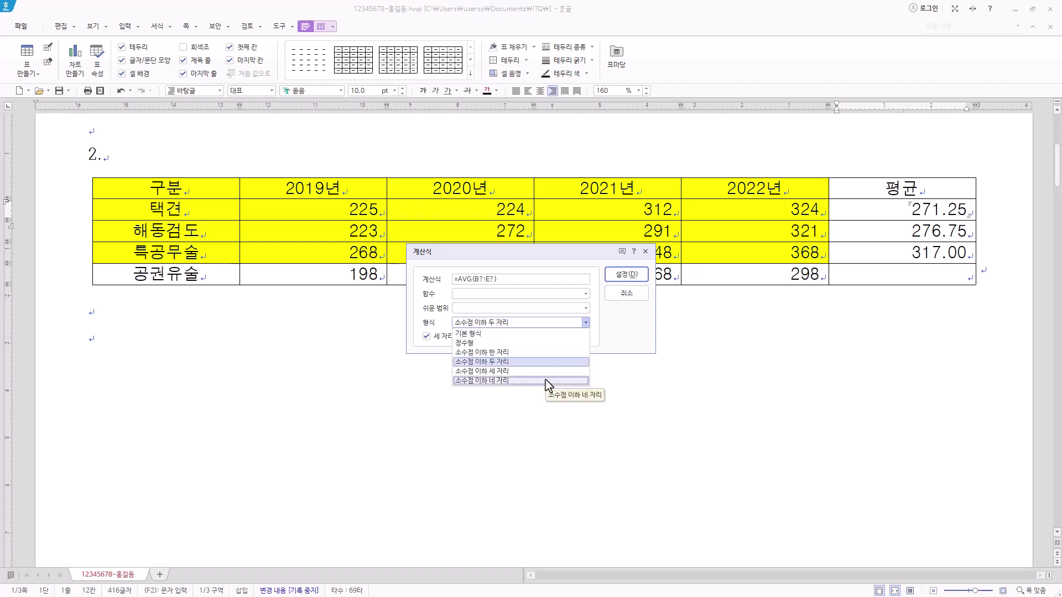
left_click(621, 355)
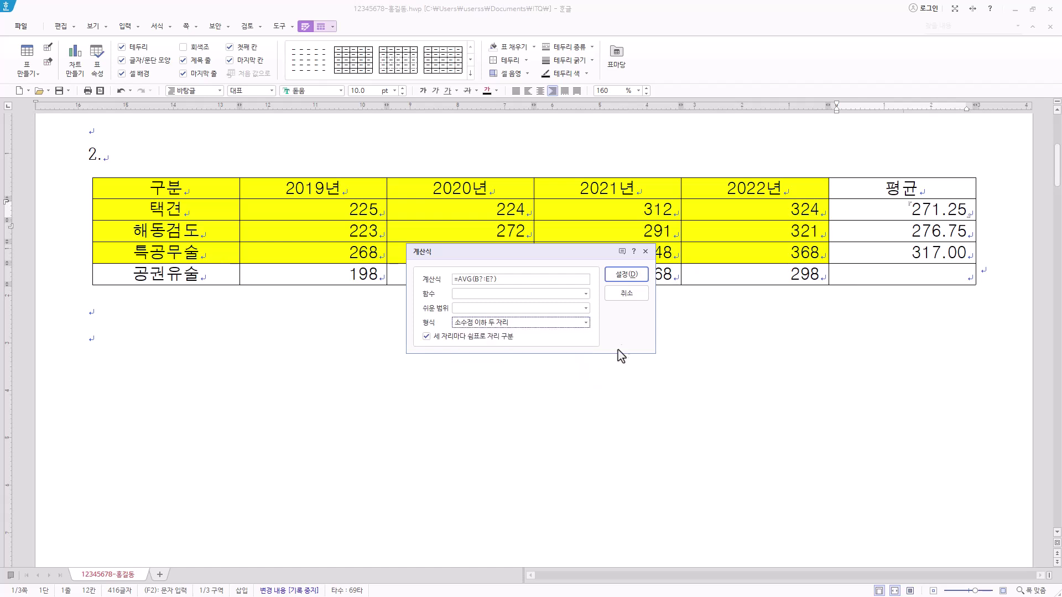
left_click(626, 274)
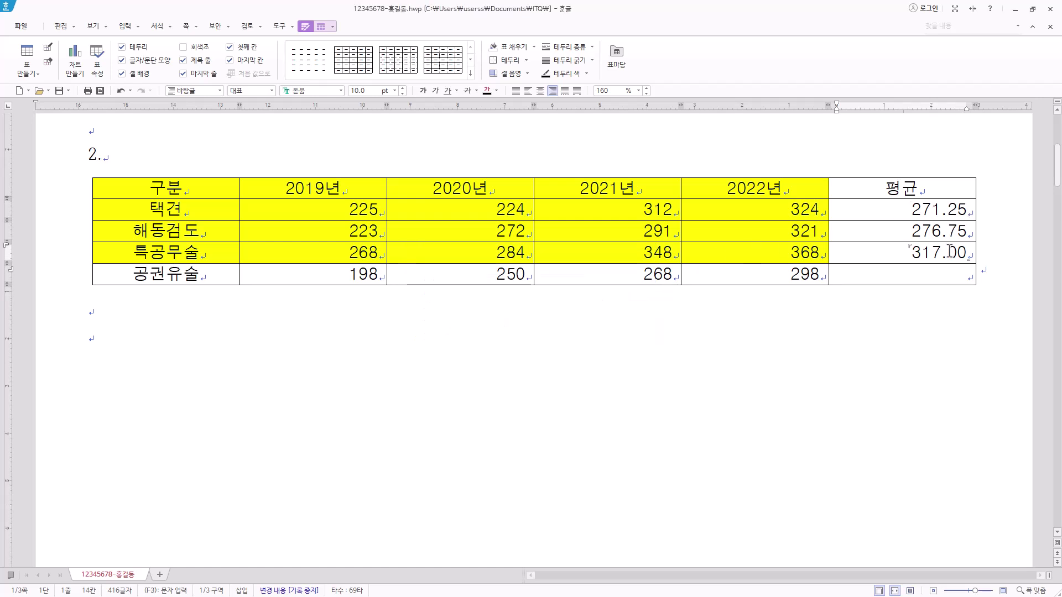
Add a caption above the table
left_click(950, 212)
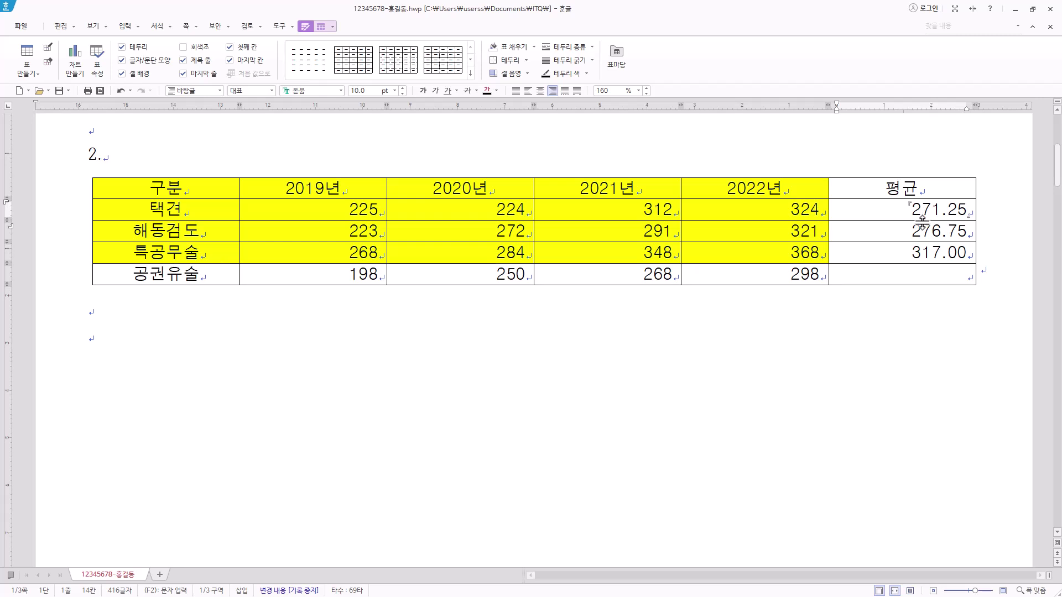
left_click(320, 27)
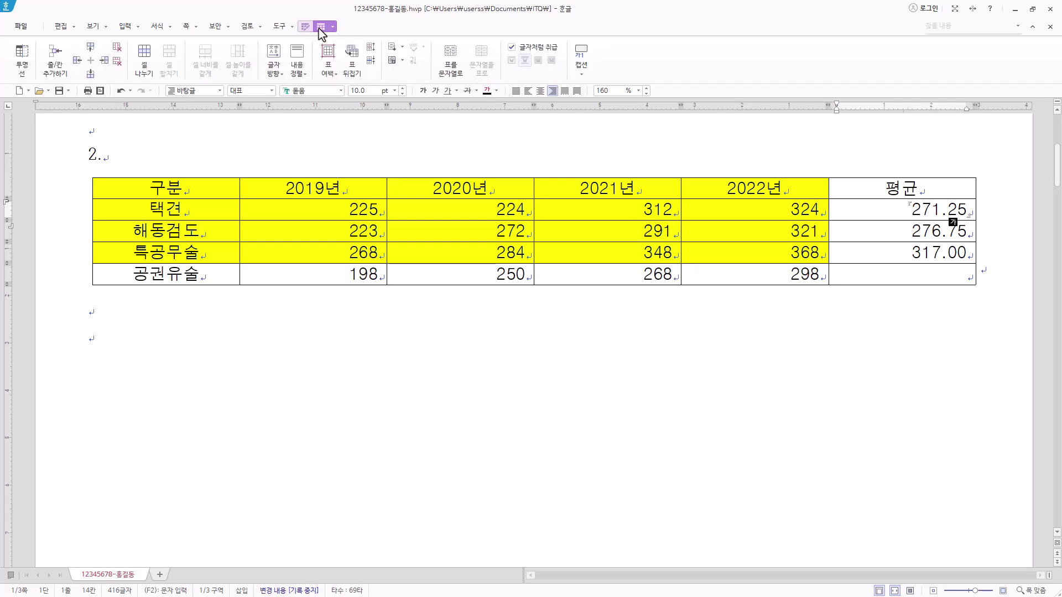
left_click(583, 74)
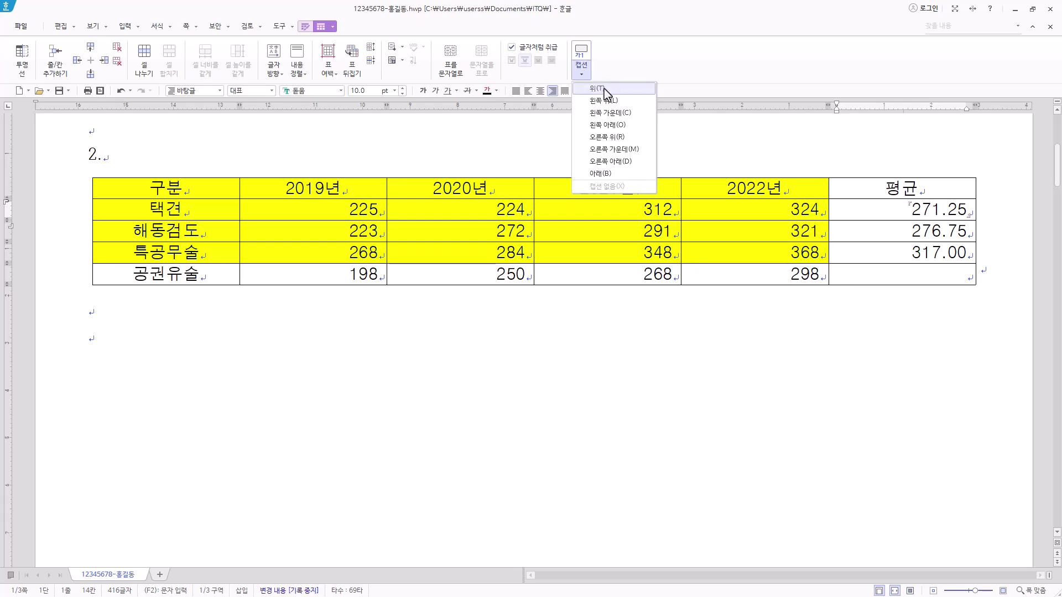
left_click(603, 88)
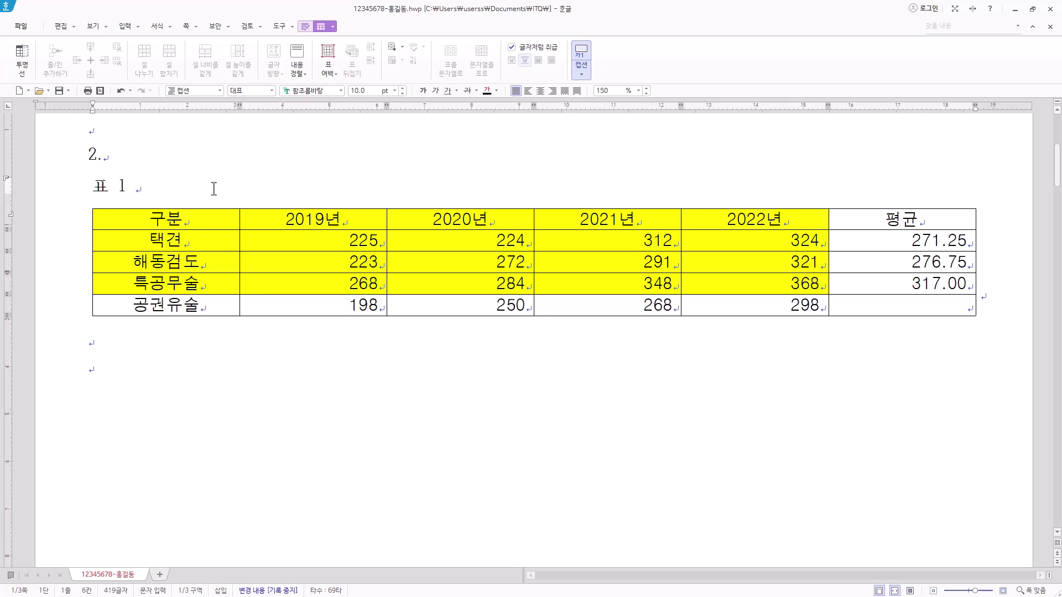
Replace the default caption text with "연도별 무술 수련자 현황(단위 : 천 명)"
left_click_drag(213, 189, 14, 189)
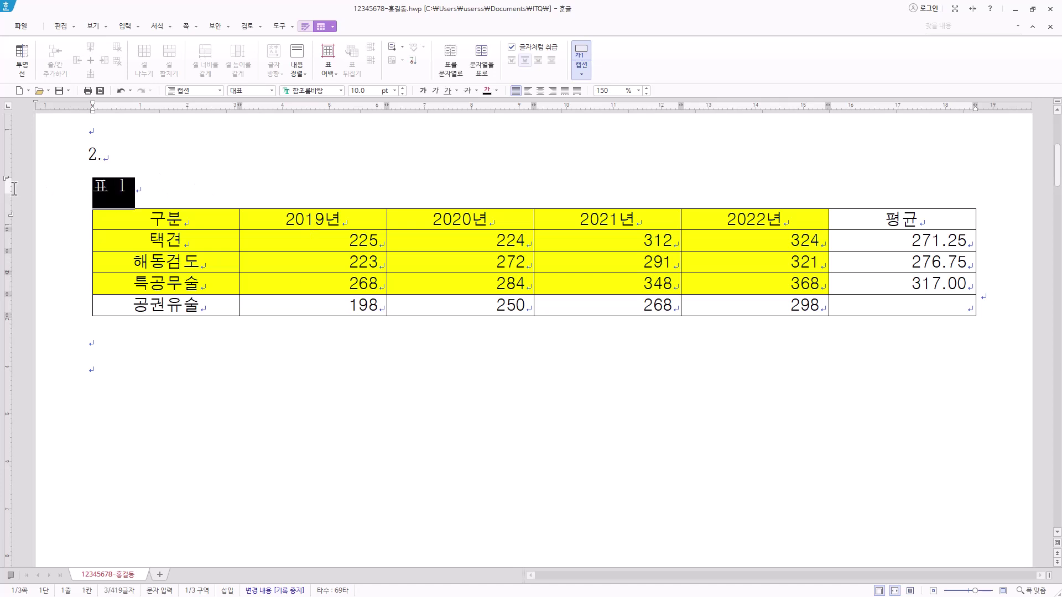
key("F9")
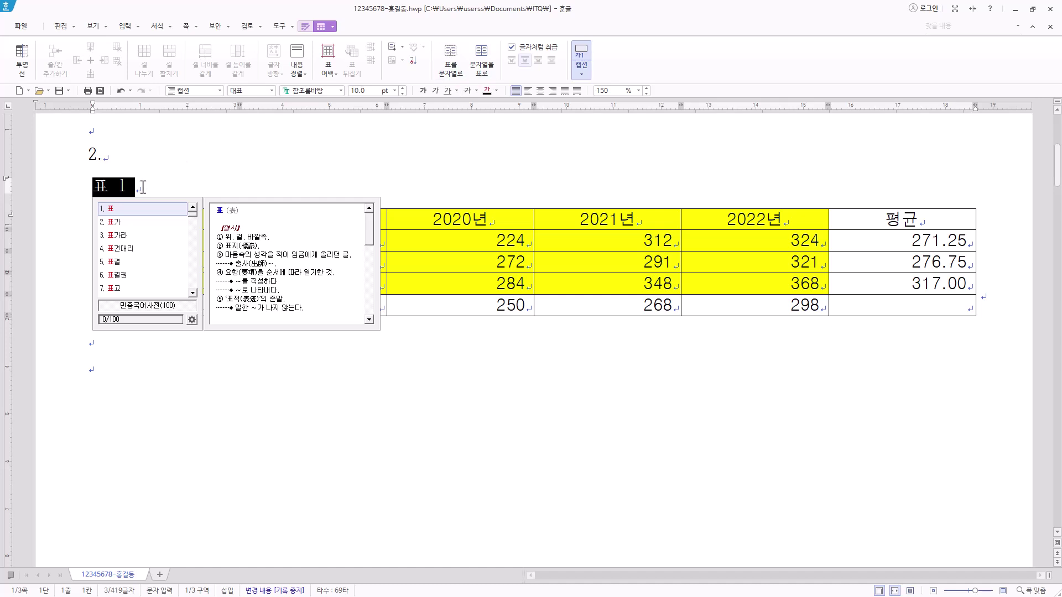
type("연도별 무술 수련자 현황(단위 : 천 명)")
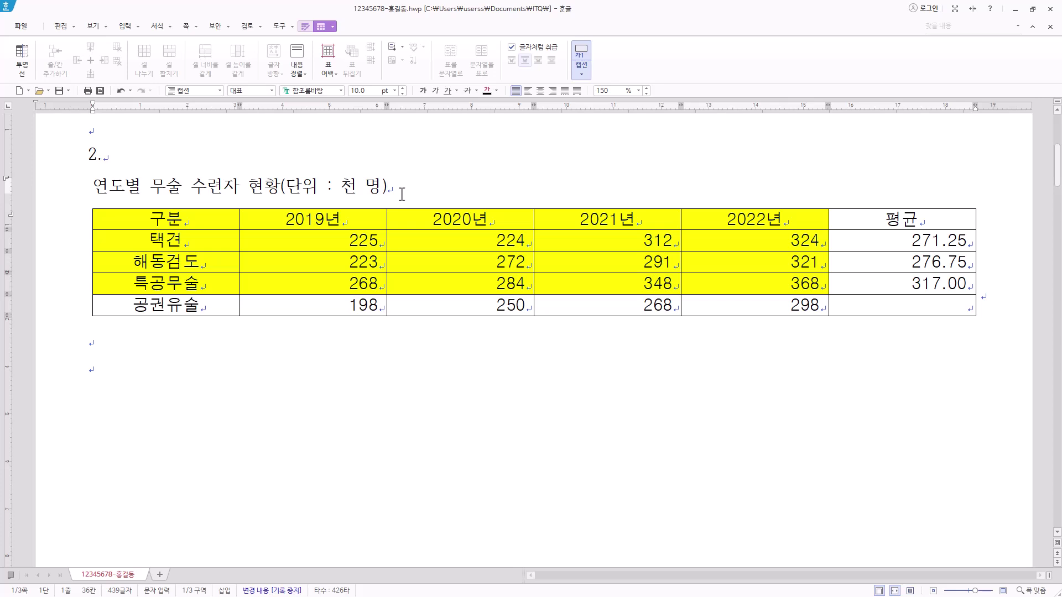
key("Hangul")
key("BackSpace")
Set the whole table caption in the 돋움 font and align it right
left_click_drag(441, 182, 72, 189)
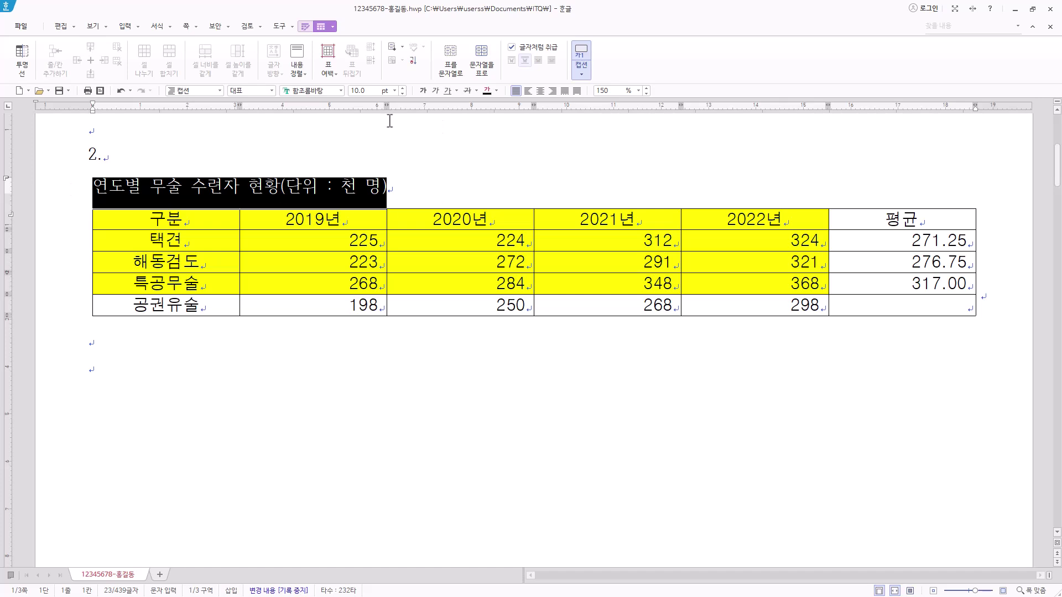
left_click(323, 91)
left_click(324, 91)
left_click(436, 110)
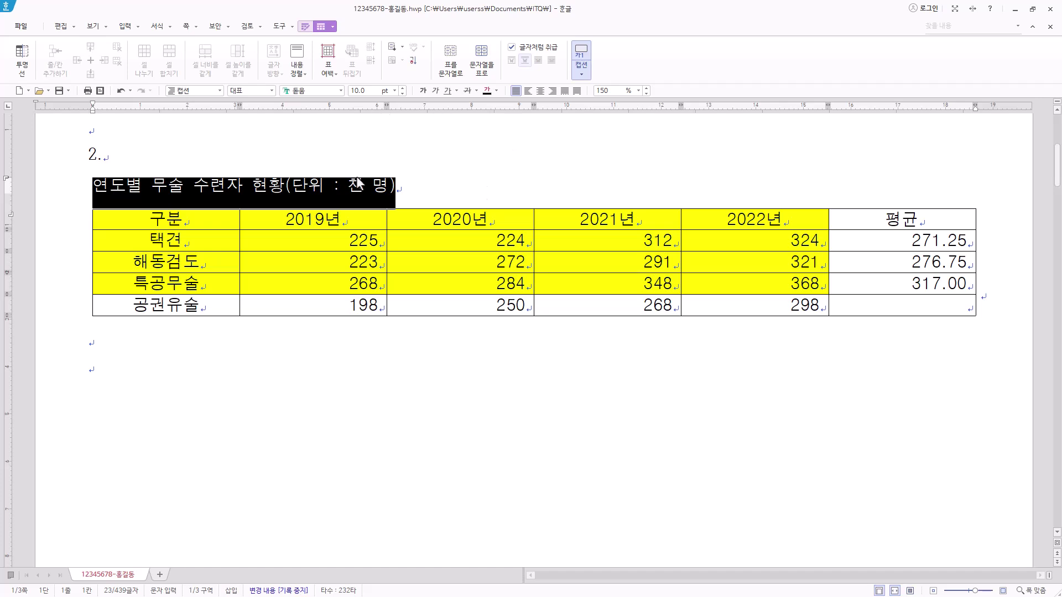
left_click(553, 90)
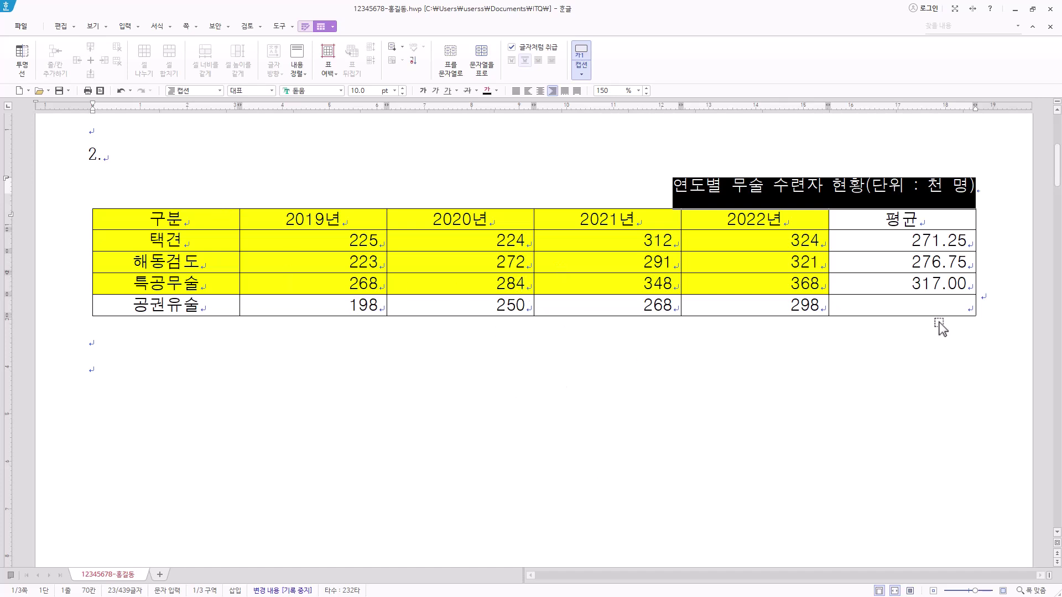
Increase the height of all five table rows by three net increments, so the rows are evenly taller
left_click_drag(221, 221, 903, 305)
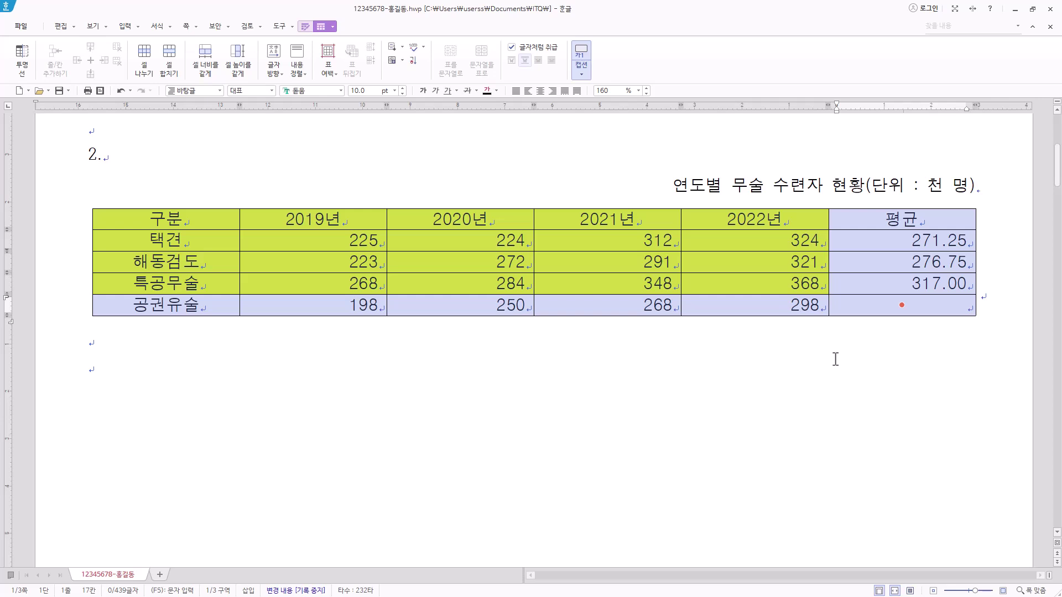
key("alt+s")
key("ctrl+Down")
key("ctrl+Down")
key("ctrl+Down")
key("ctrl+Down")
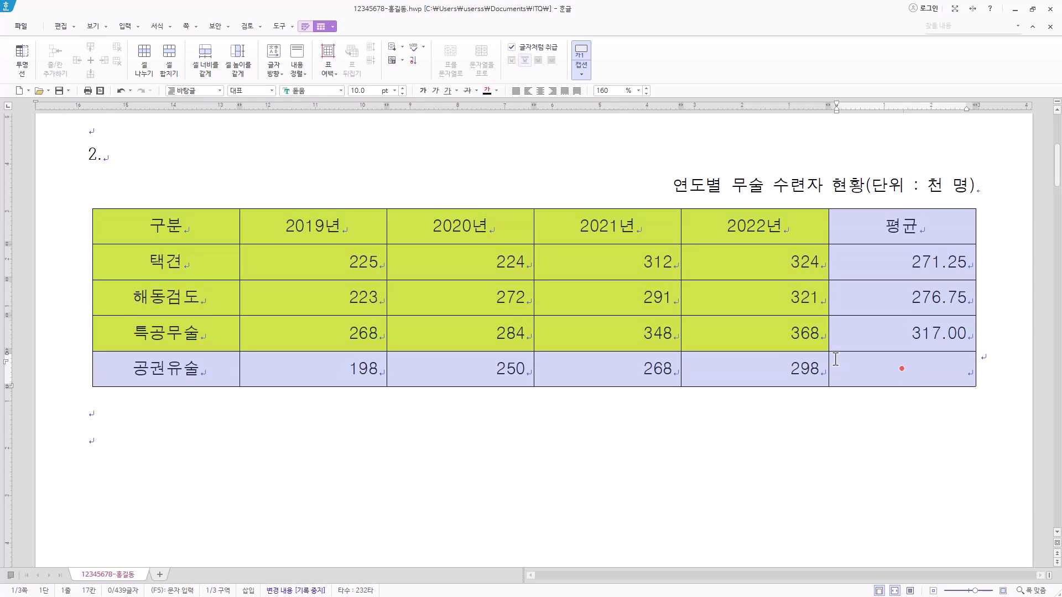
scroll(790, 415, "down", 3)
scroll(603, 403, "down", 1)
scroll(602, 403, "up", 5)
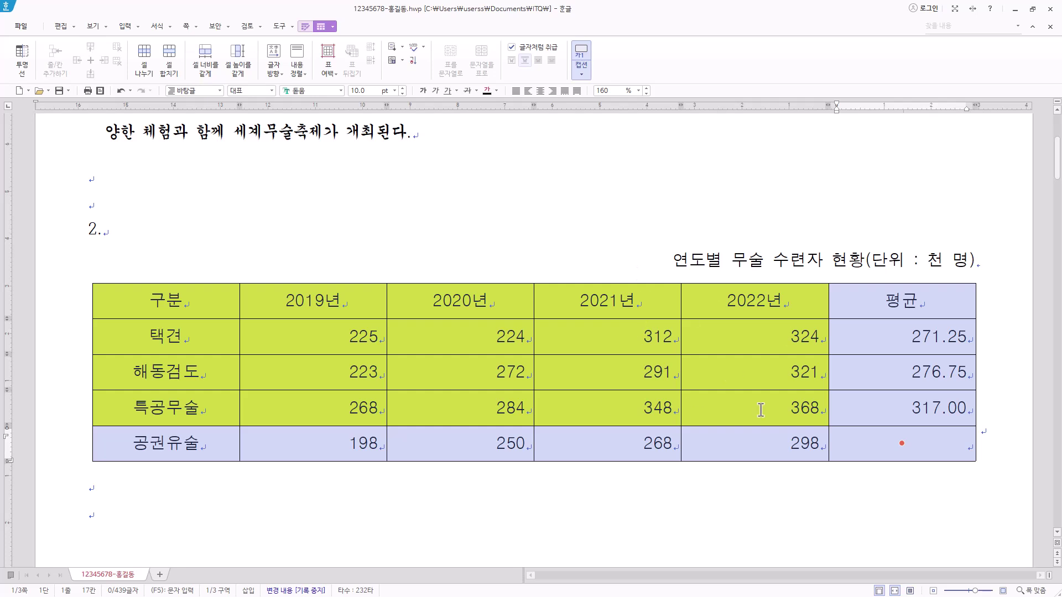
key("ctrl+Up")
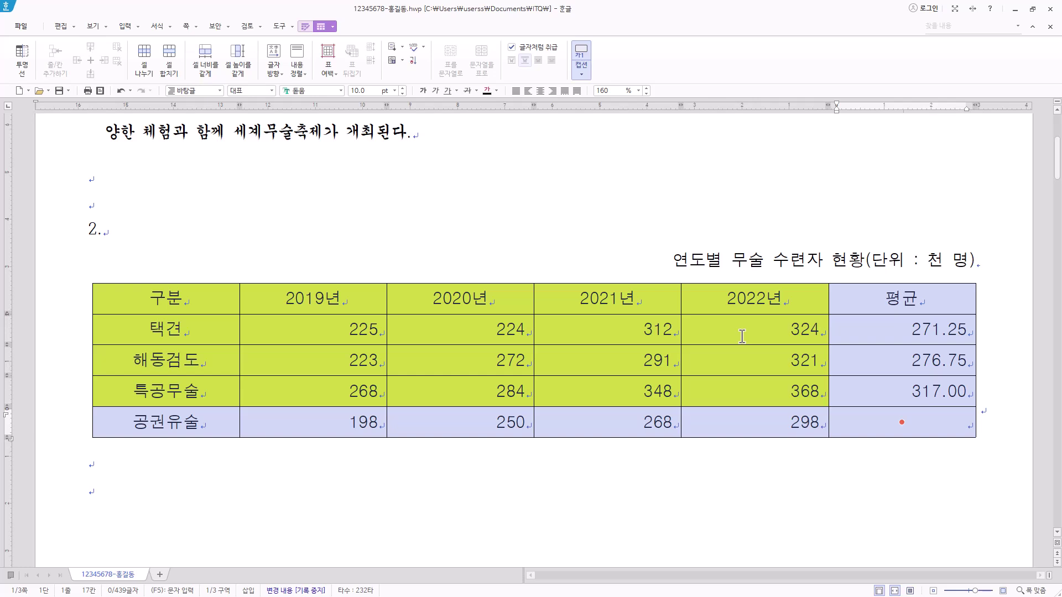
Apply a double-line border to the outside edges of all the table's cells
key("l")
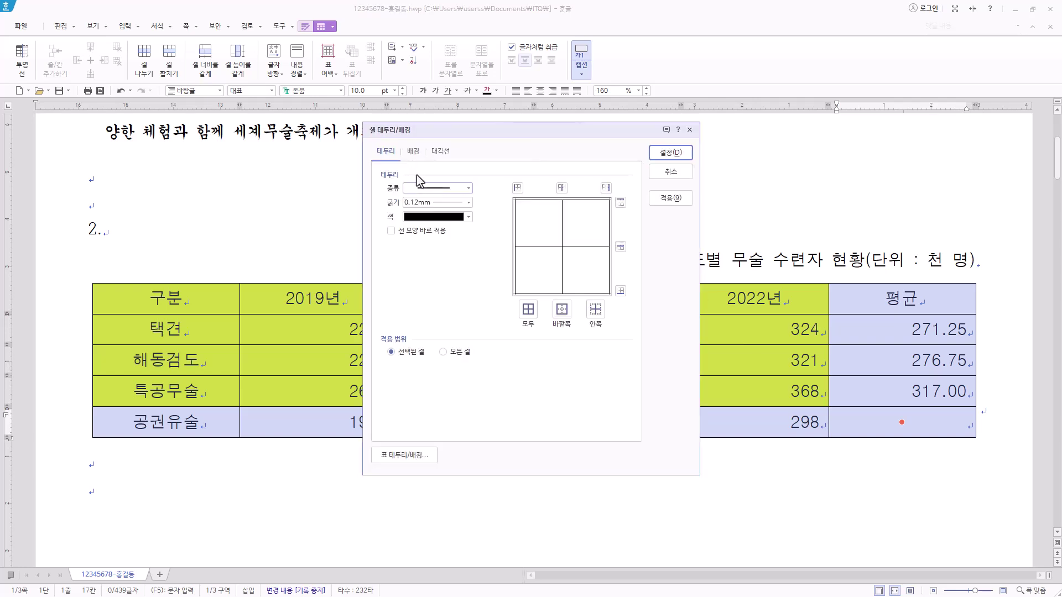
left_click(414, 151)
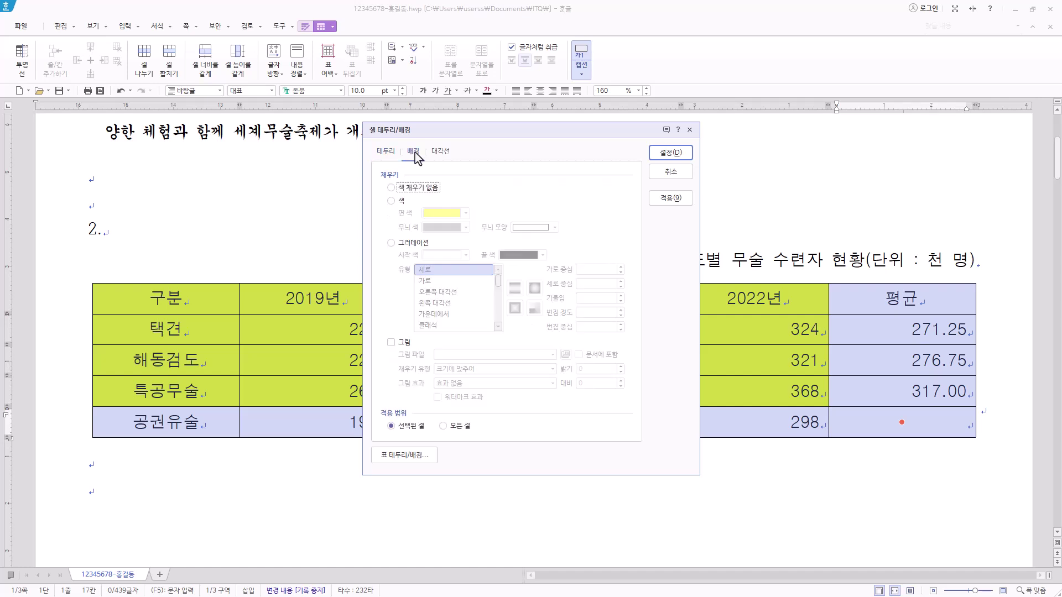
left_click(388, 153)
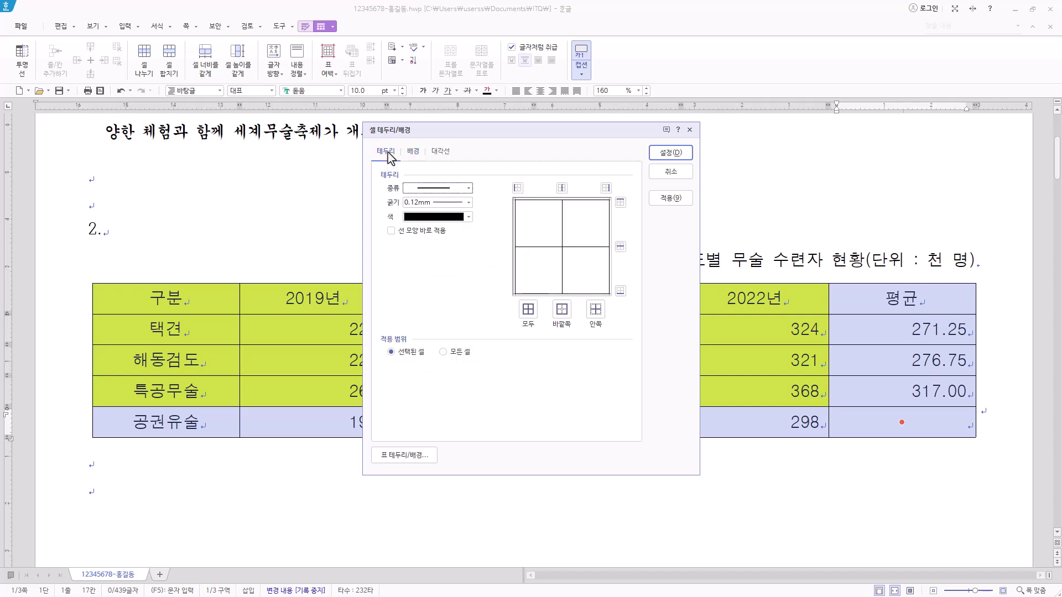
left_click(391, 230)
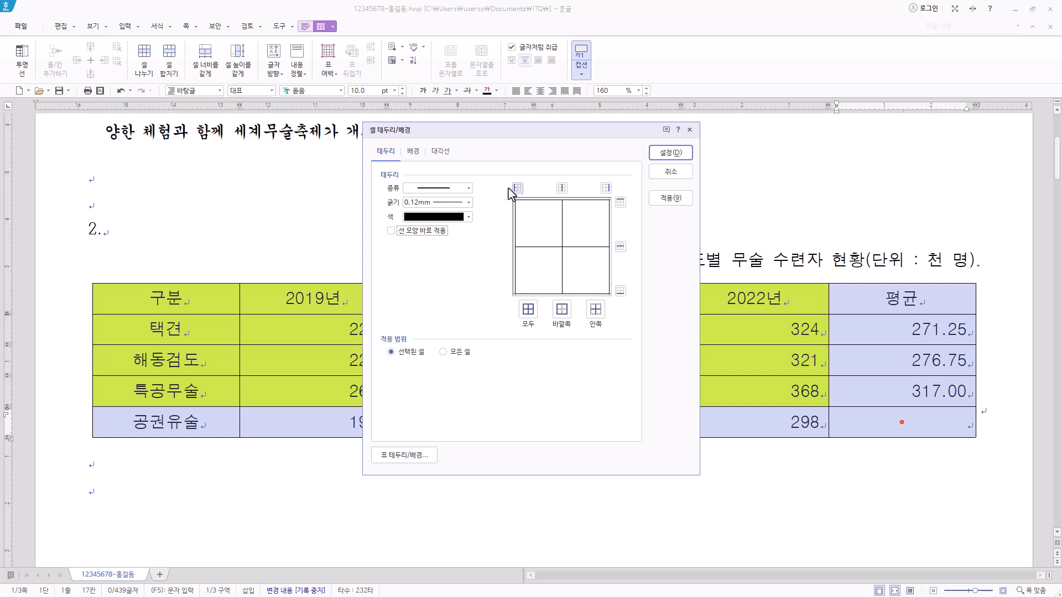
left_click(468, 188)
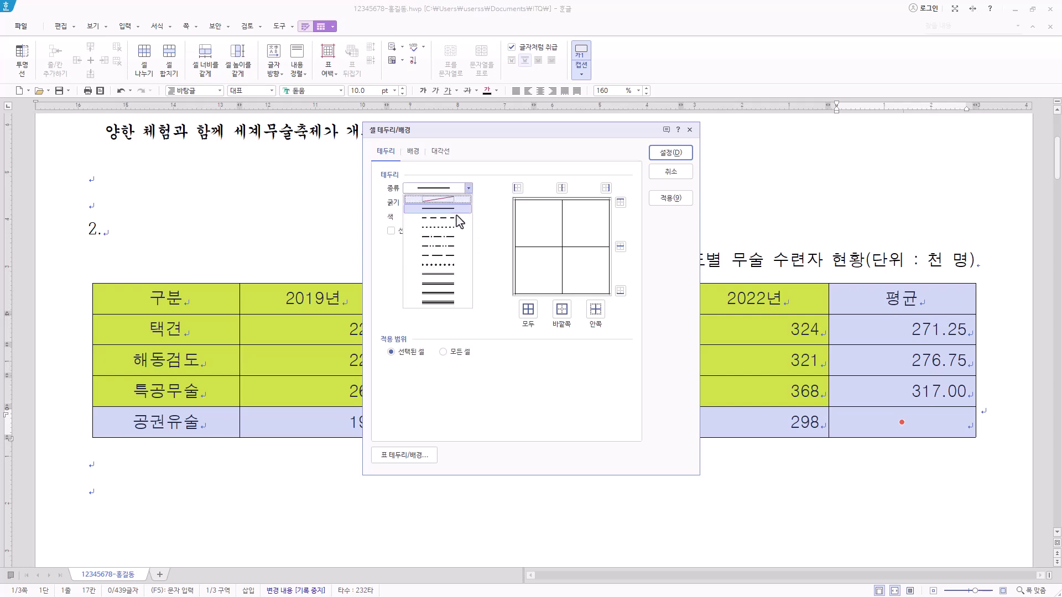
left_click(457, 275)
left_click(563, 310)
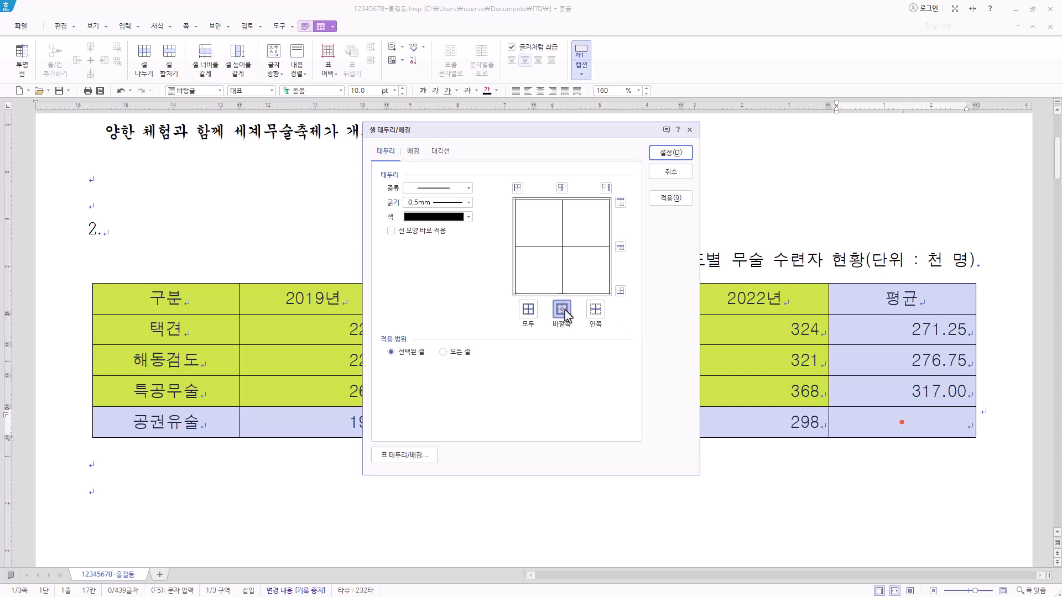
left_click(671, 154)
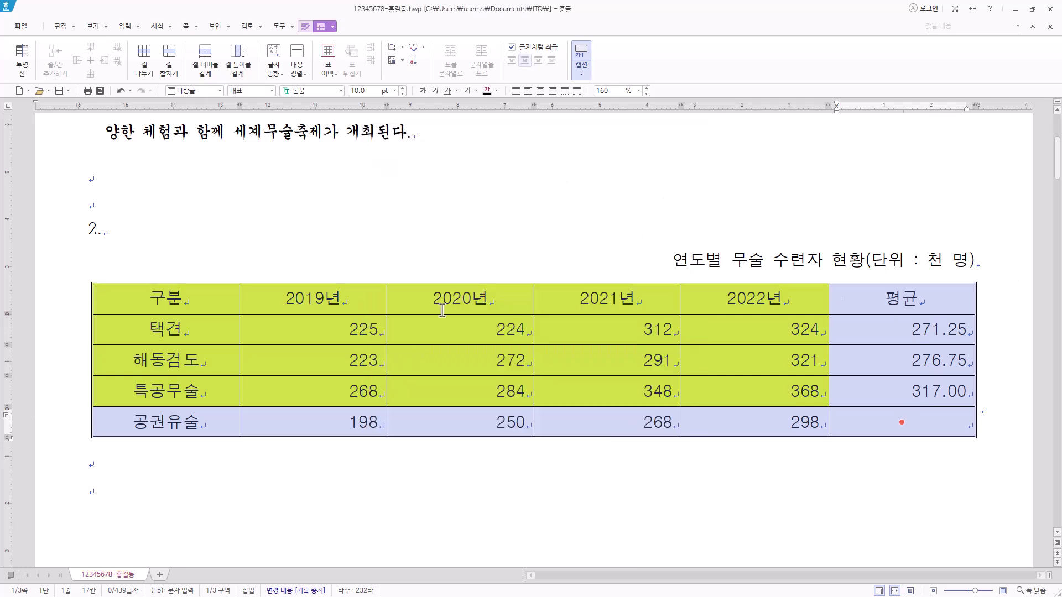
Apply a double-line border to the bottom edge of the table's header row, from 구분 through 평균
left_click_drag(185, 295, 907, 420)
left_click_drag(986, 294, 972, 298)
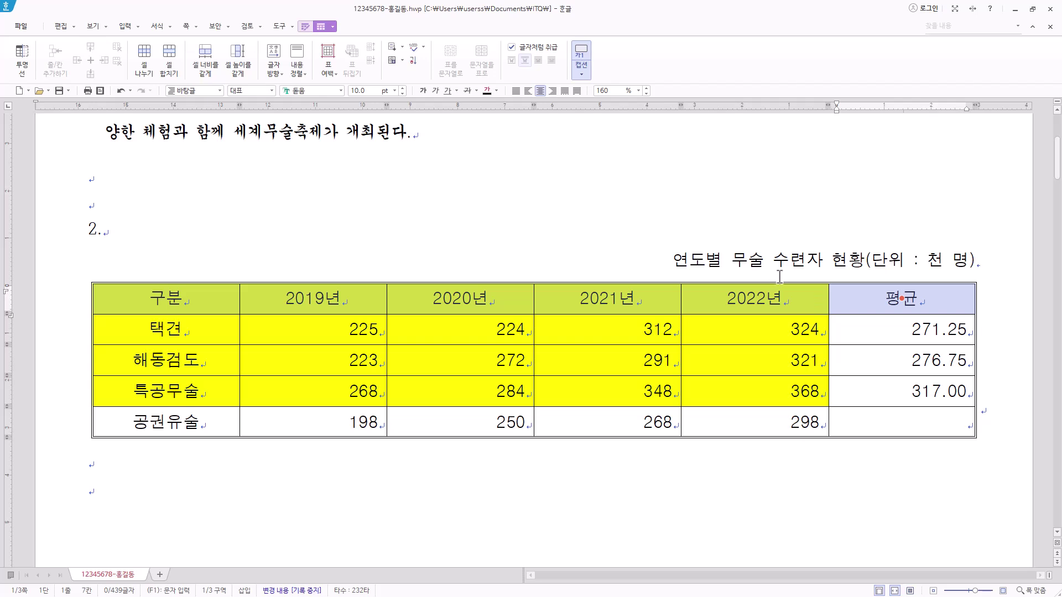
key("l")
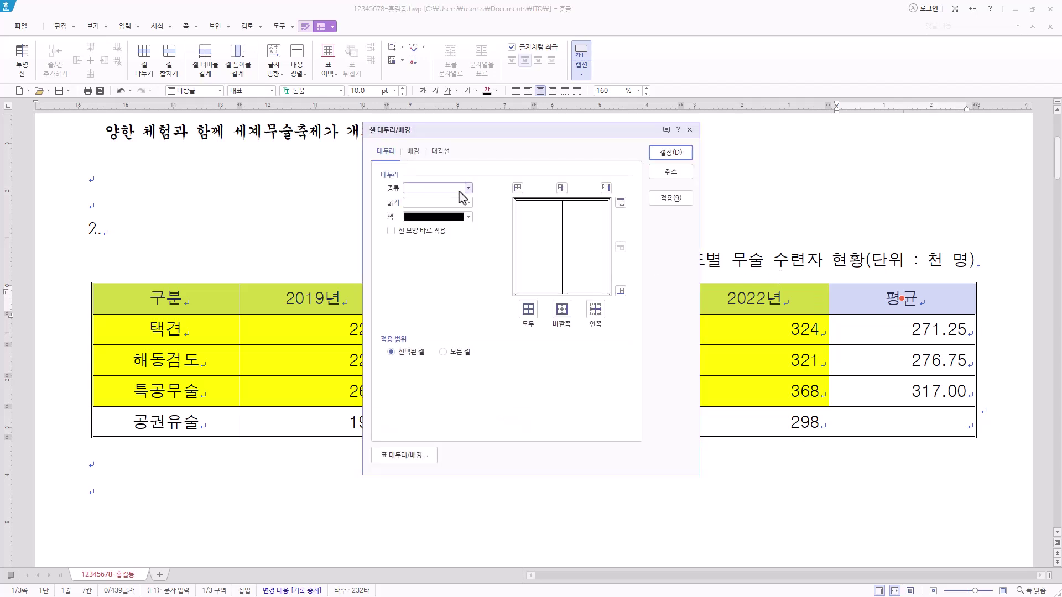
left_click(468, 188)
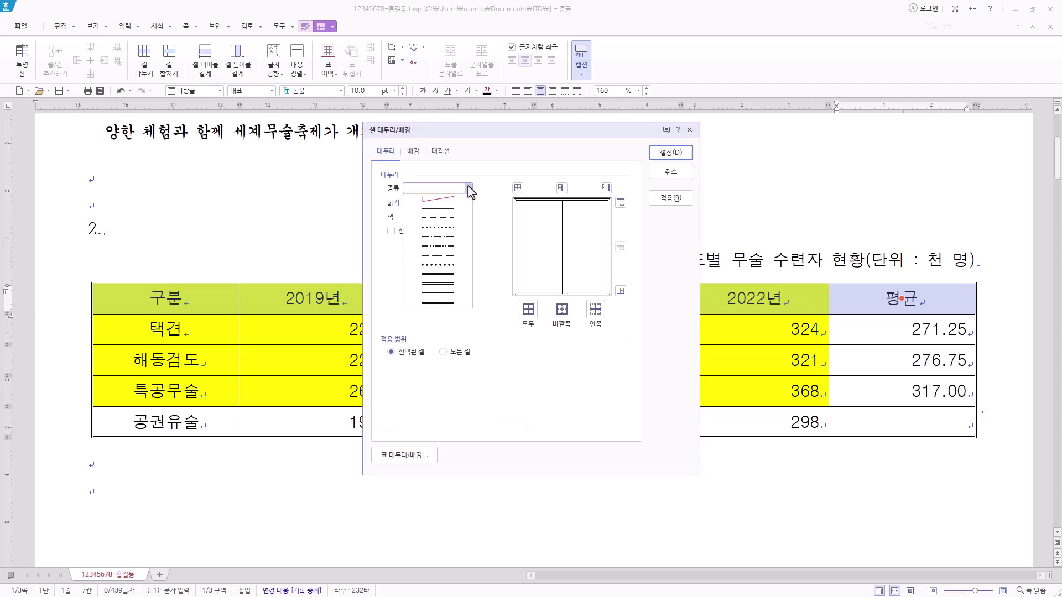
left_click(443, 281)
left_click(622, 292)
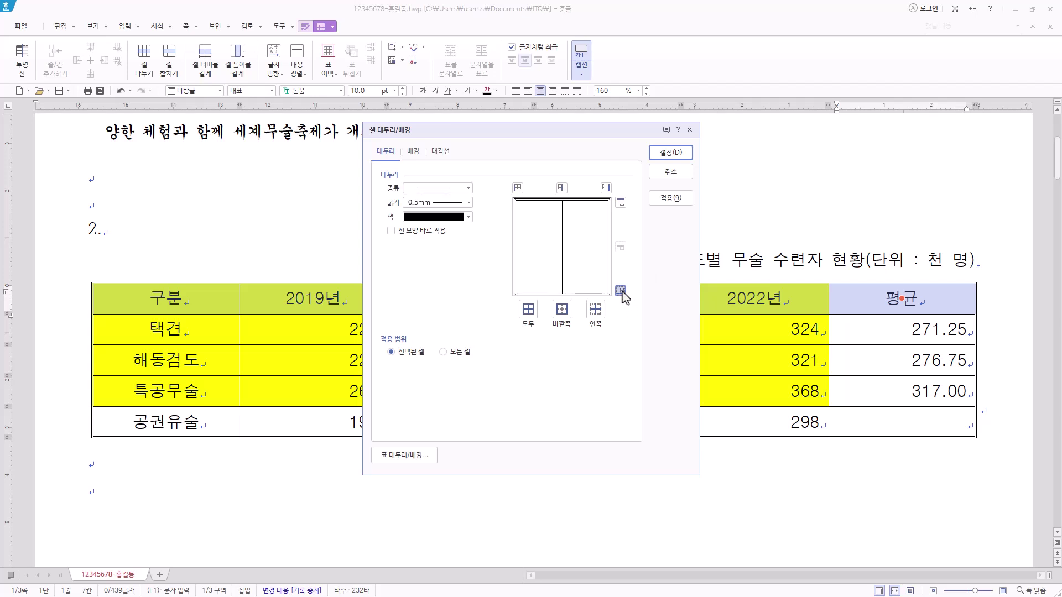
left_click(670, 153)
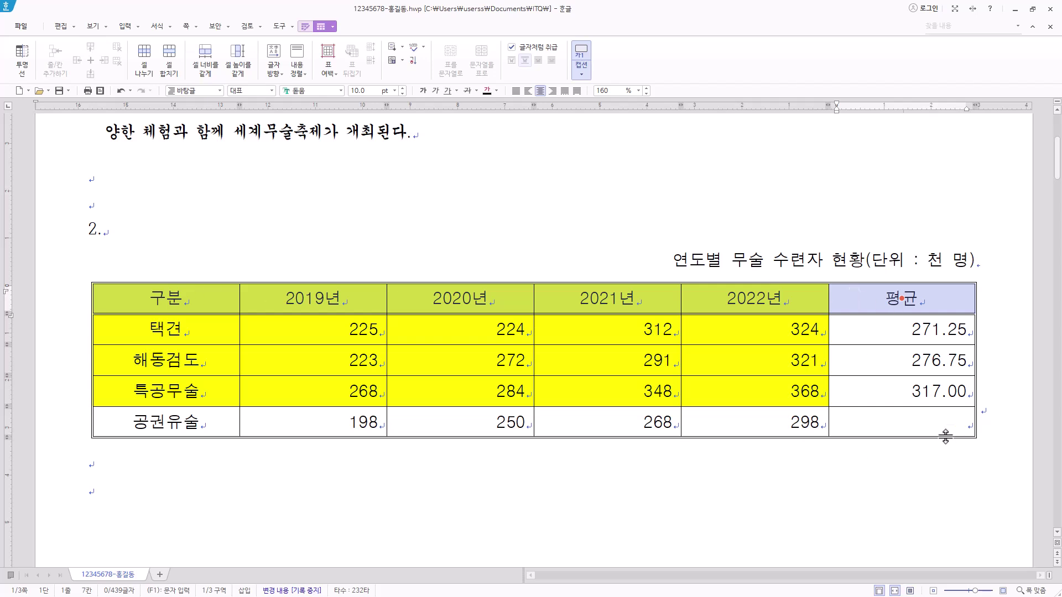
Add both diagonal lines to the empty average cell in the 공권유술 row, forming an X
left_click(915, 424)
key("F5")
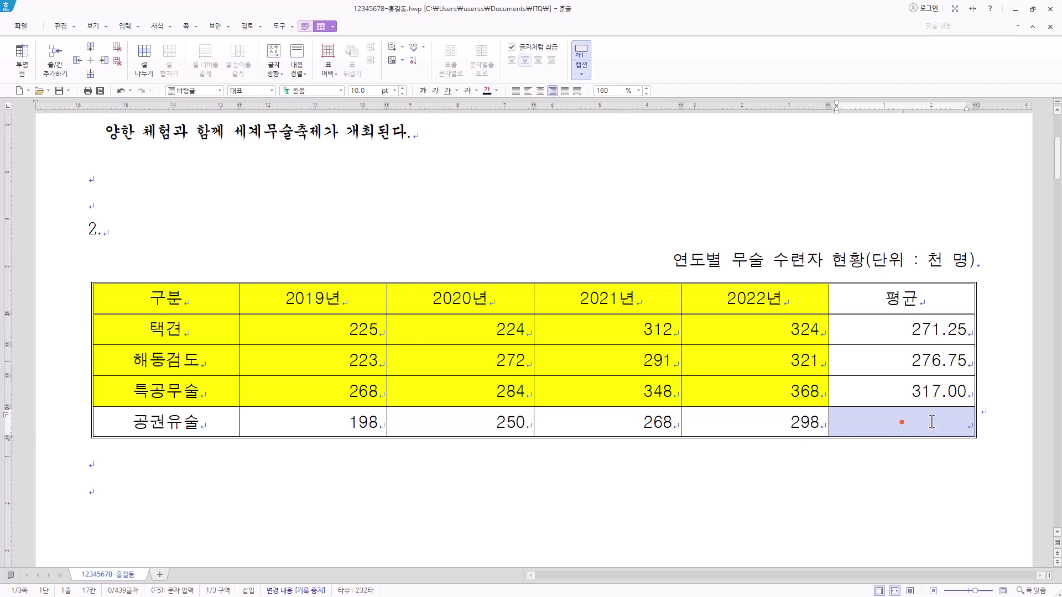
key("l")
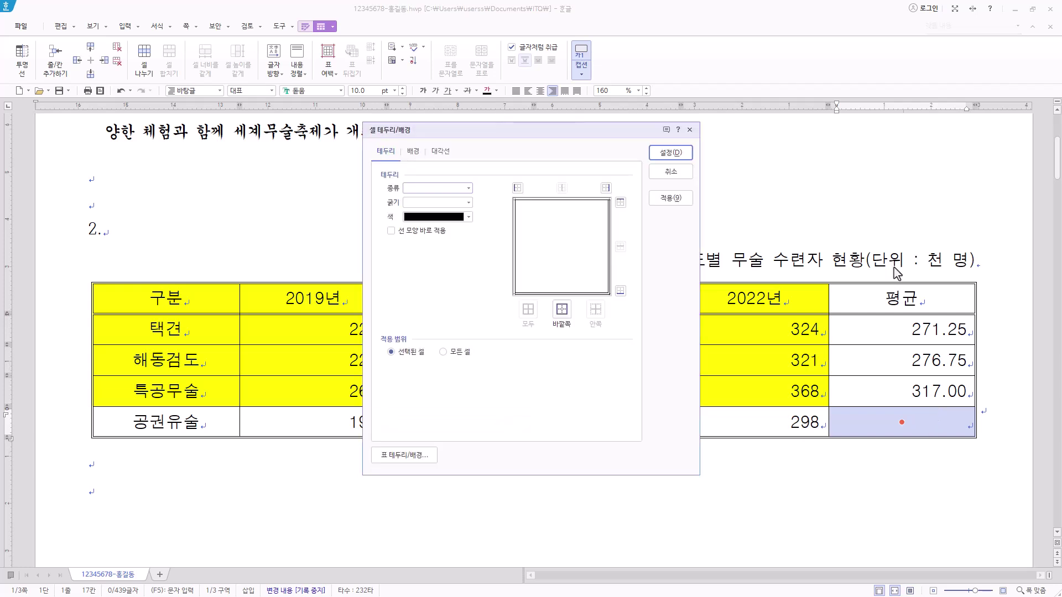
left_click(441, 152)
left_click(407, 245)
left_click(407, 273)
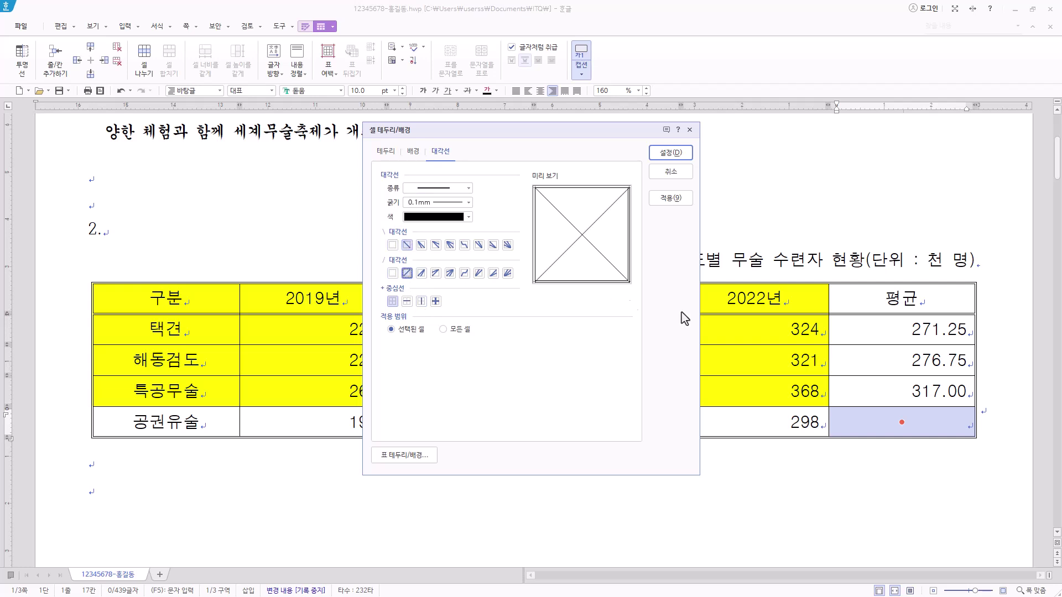
left_click(671, 152)
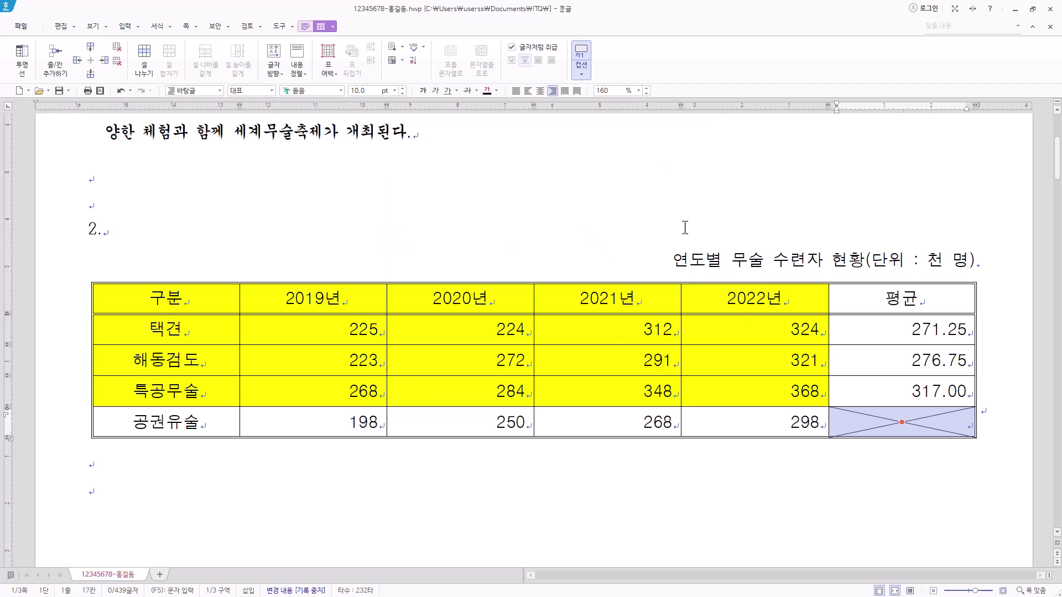
scroll(559, 282, "down", 2)
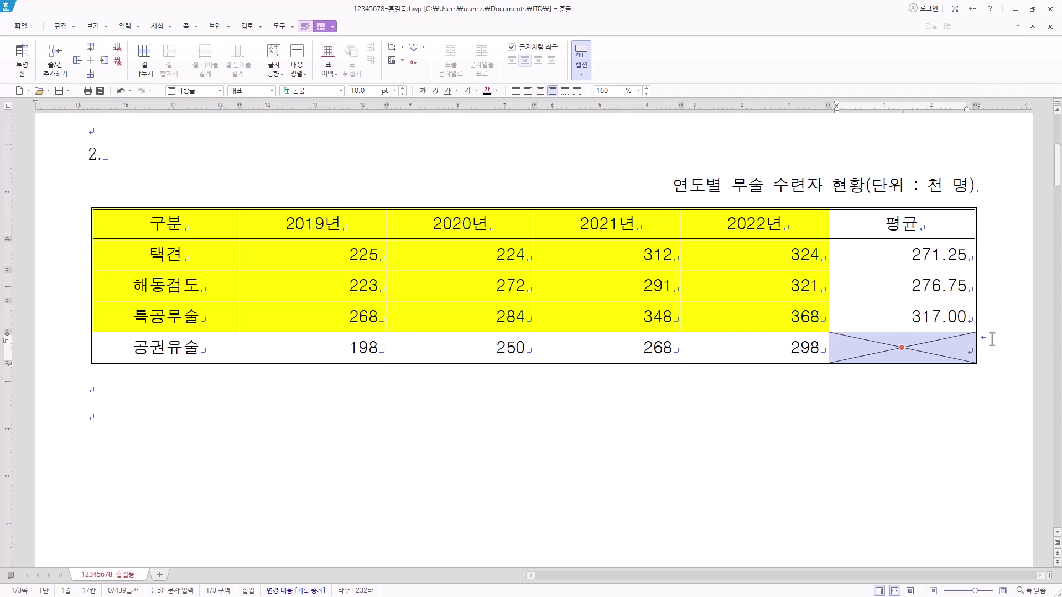
left_click(990, 340)
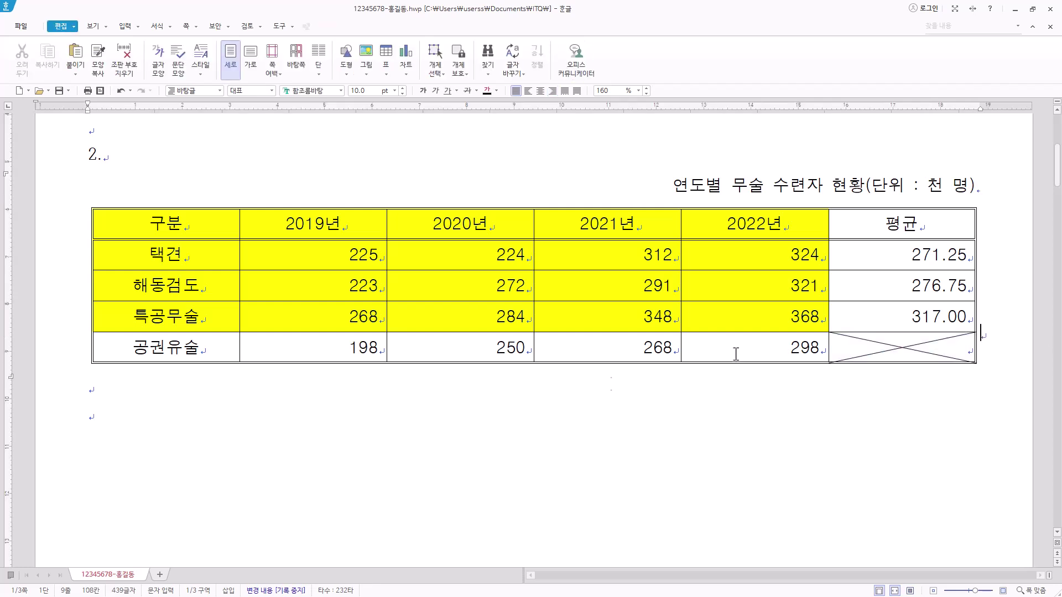
left_click(109, 391)
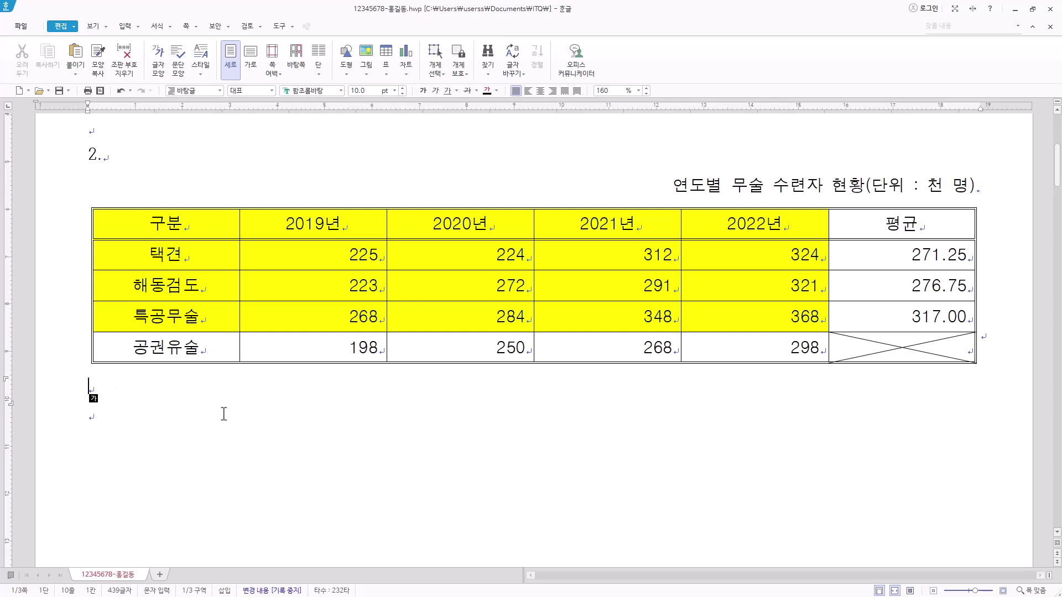
Insert a clustered column chart from the table's 구분 to 2022년 columns, covering the header and the 택견, 해동검도 and 특공무술 rows
mouse_move(149, 219)
left_mouse_down()
mouse_move(735, 233)
mouse_move(755, 317)
left_mouse_up()
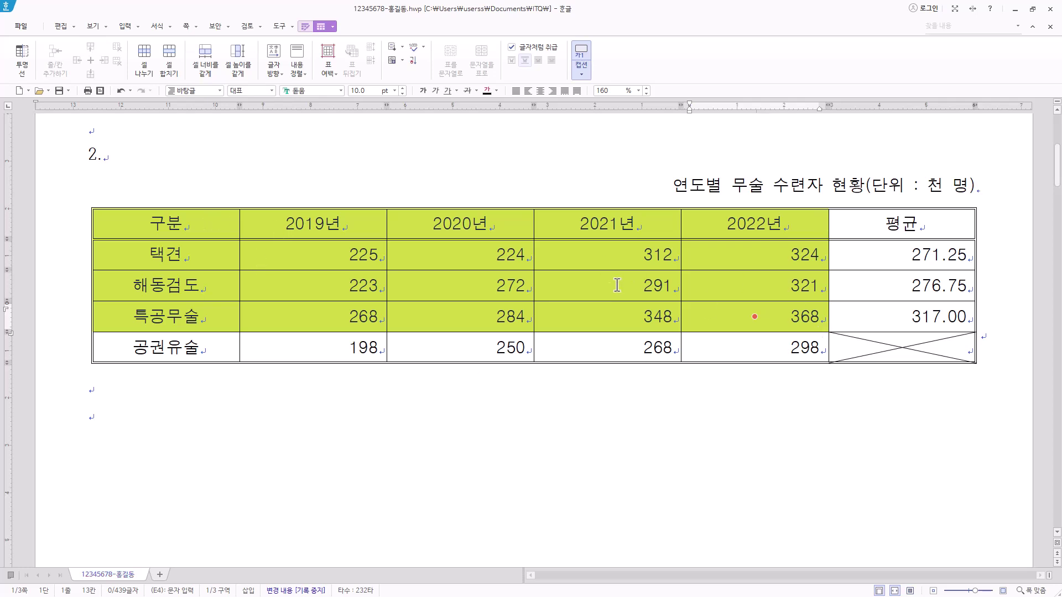
right_click(579, 217)
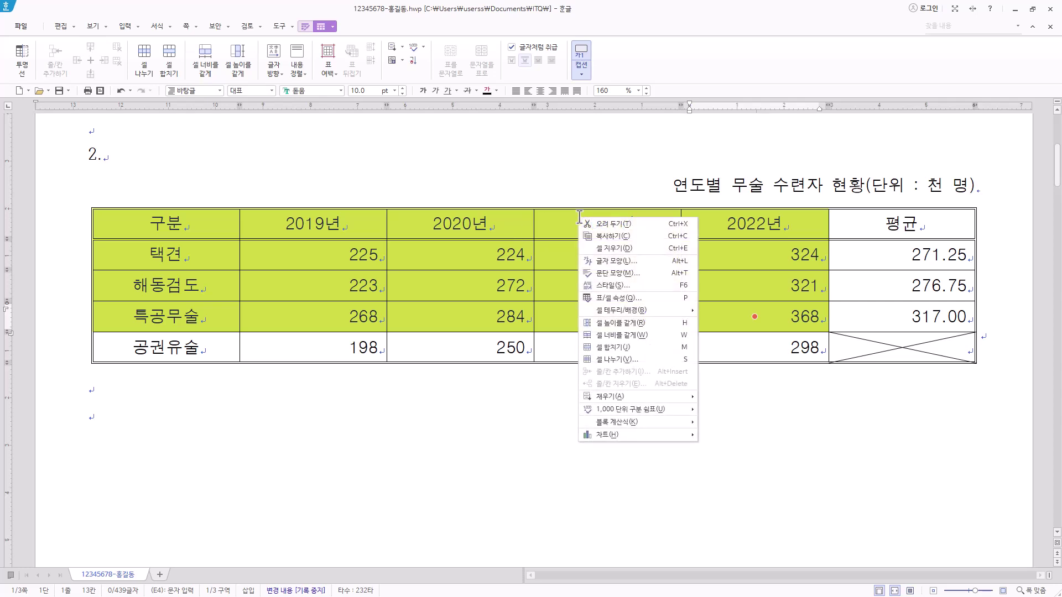
mouse_move(650, 436)
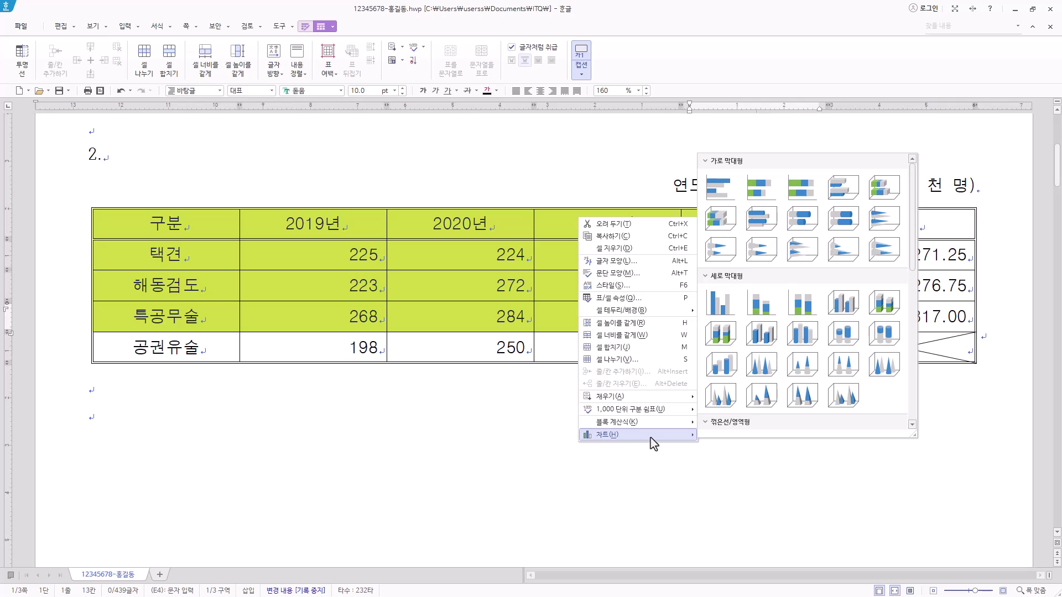
left_click(717, 303)
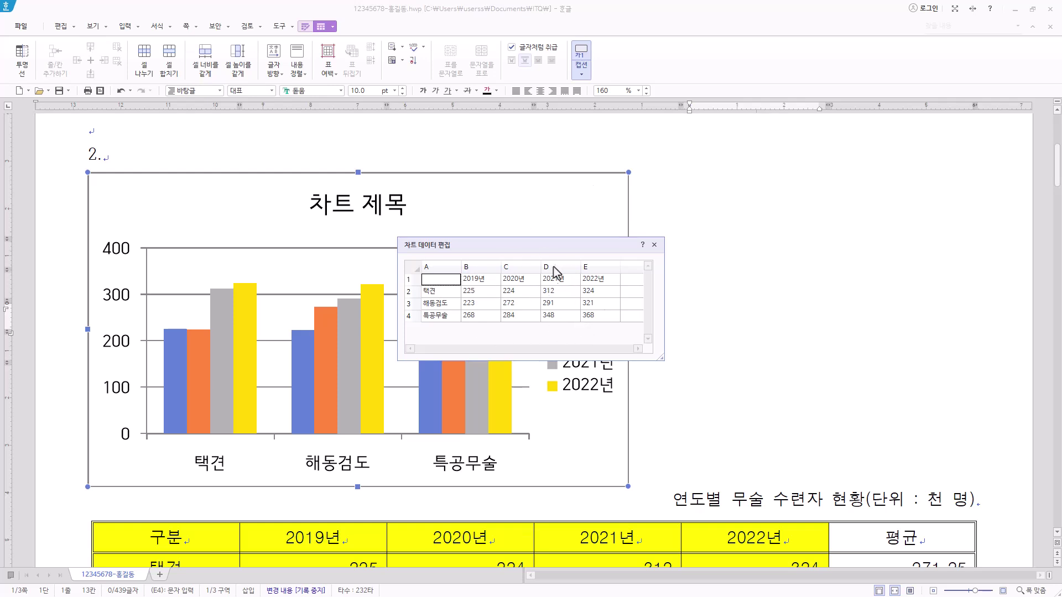
left_click(654, 244)
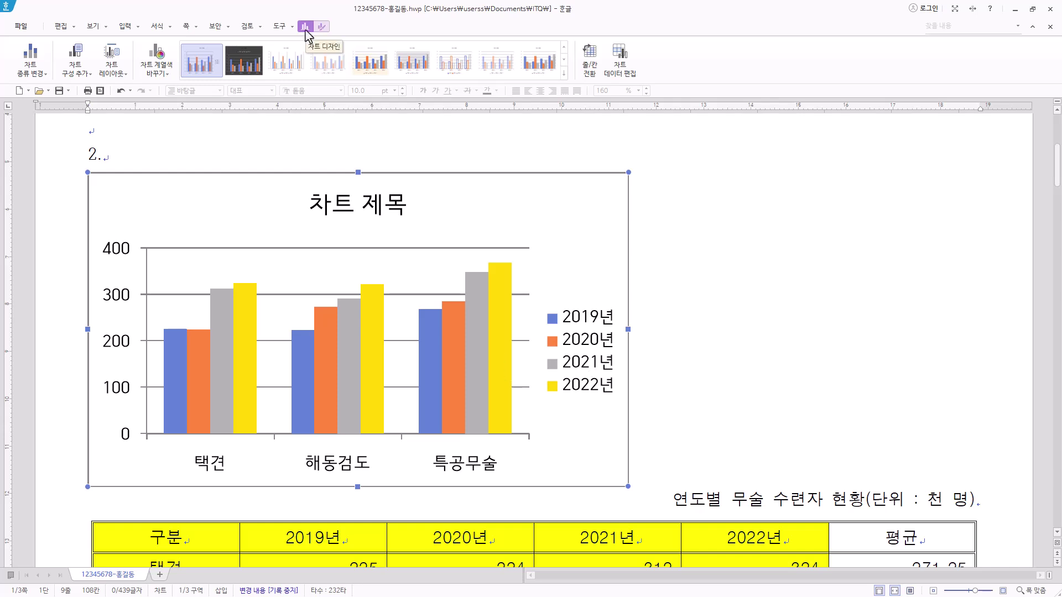
Examine the chart's source data in the chart data editor, checking the 해동검도 row's values
left_click(625, 69)
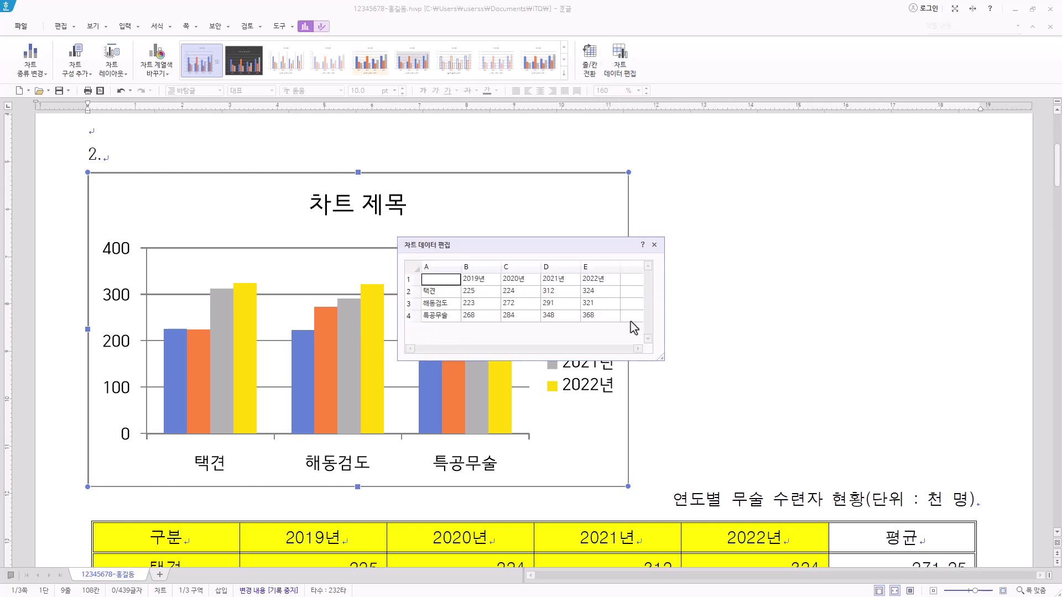
left_click(491, 305)
left_click(520, 304)
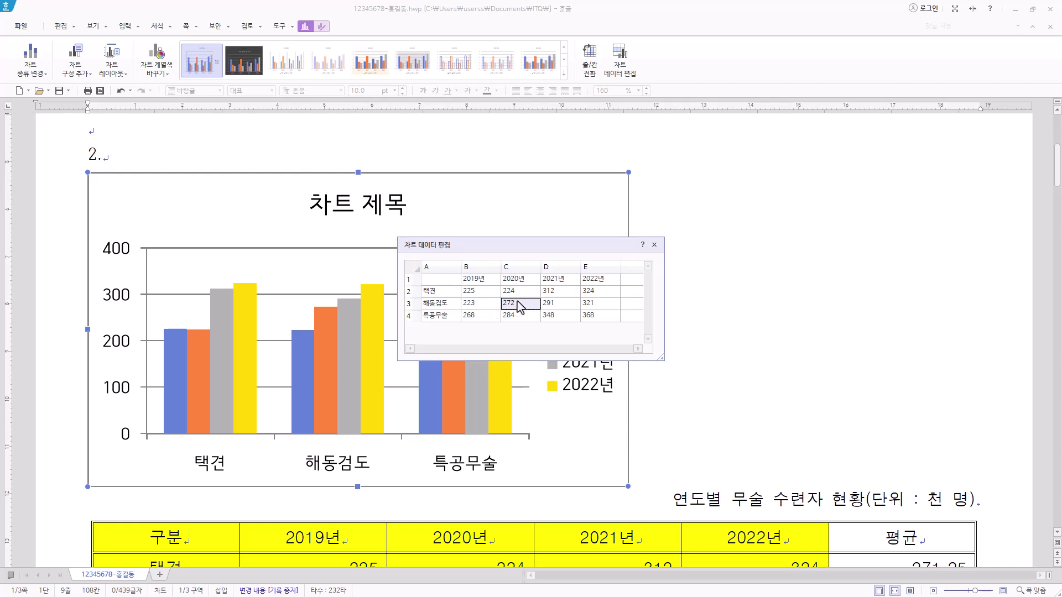
left_click(551, 306)
left_click(610, 302)
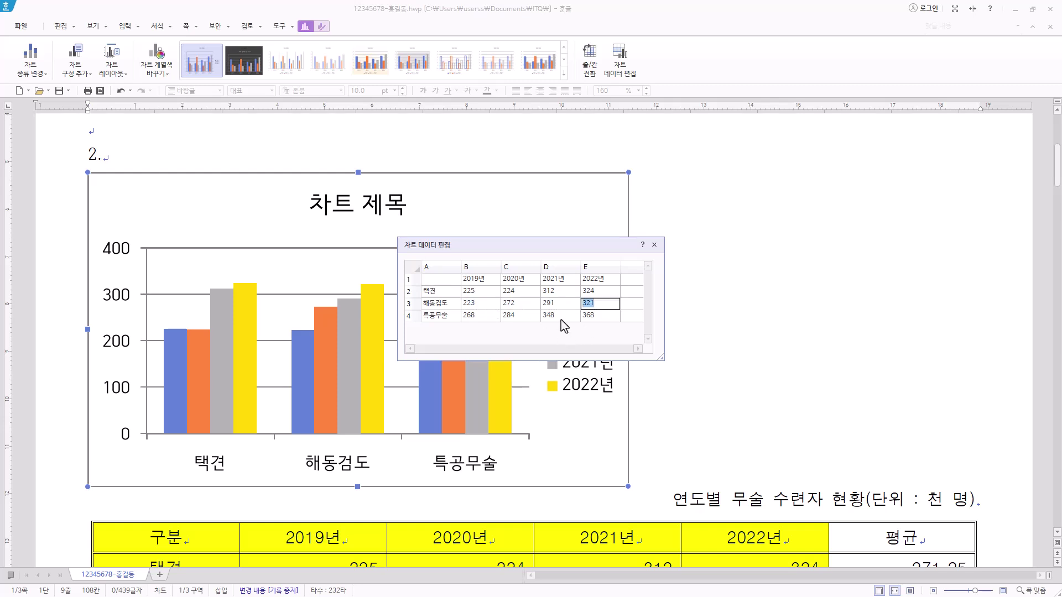
left_click(561, 305)
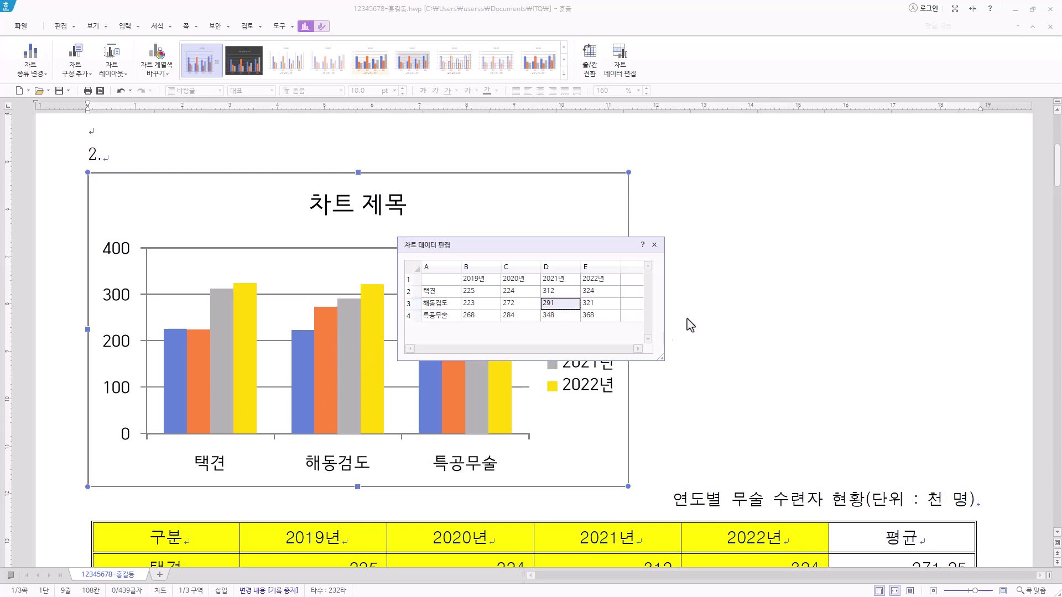
left_click(654, 245)
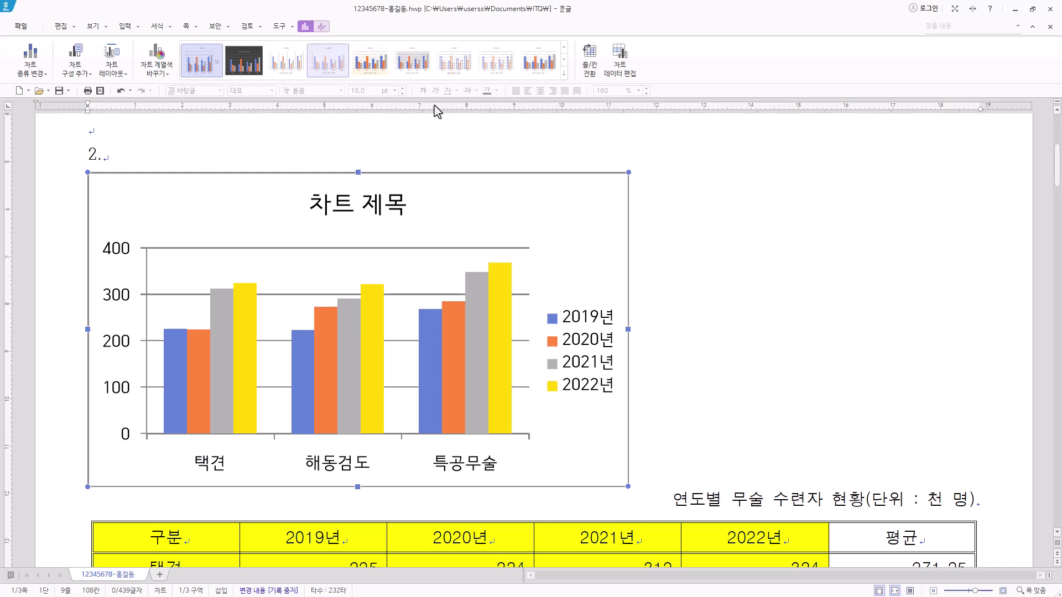
Try swapping the chart's rows and columns, and swap them back to keep years as the series
left_click(590, 69)
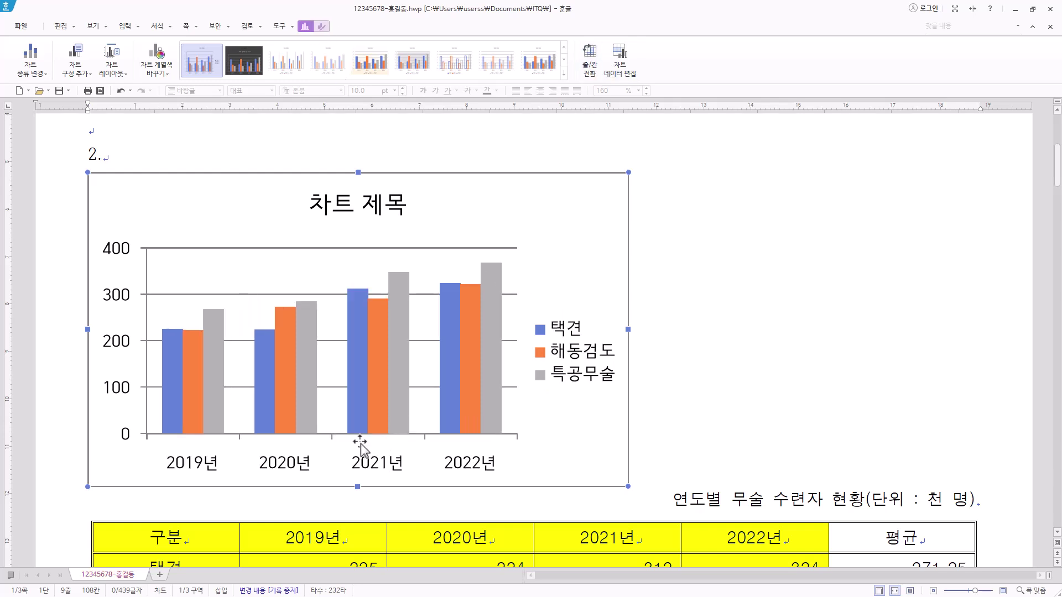
left_click(588, 76)
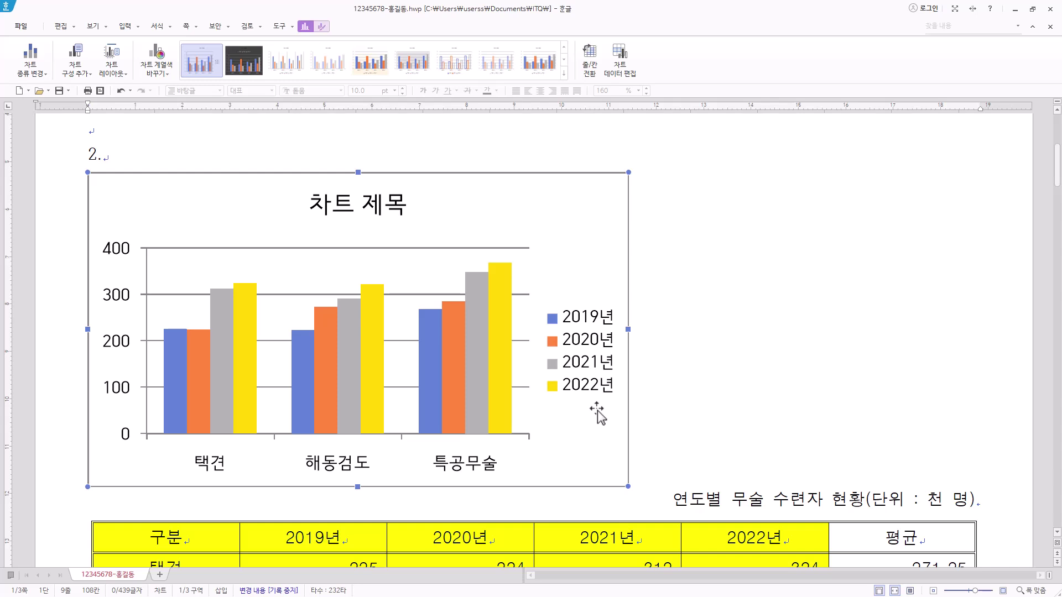
Set the chart's object properties to be treated as a character (글자처럼 취급)
right_click(563, 205)
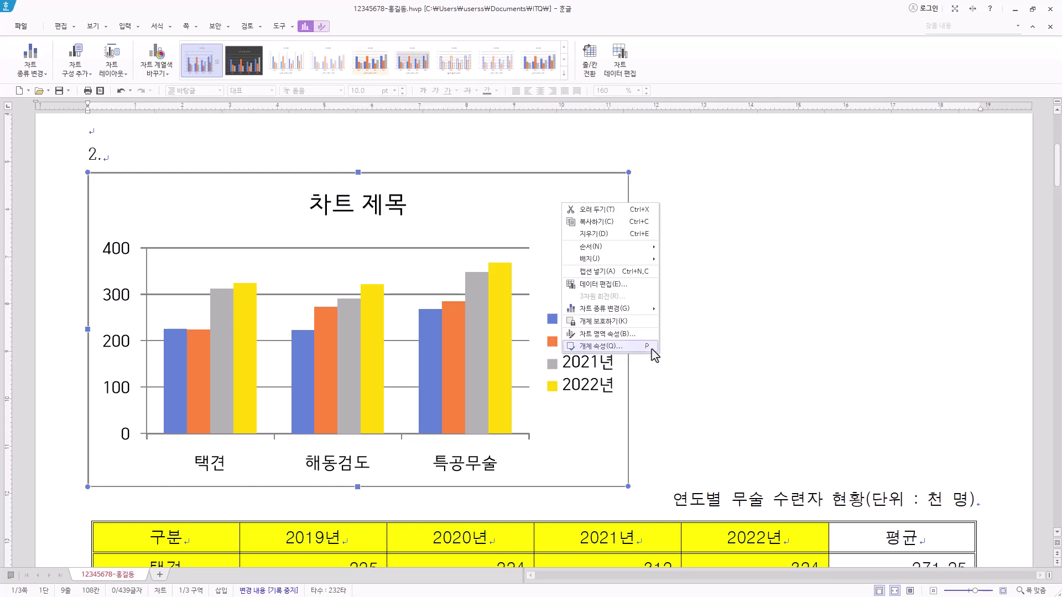
left_click(553, 434)
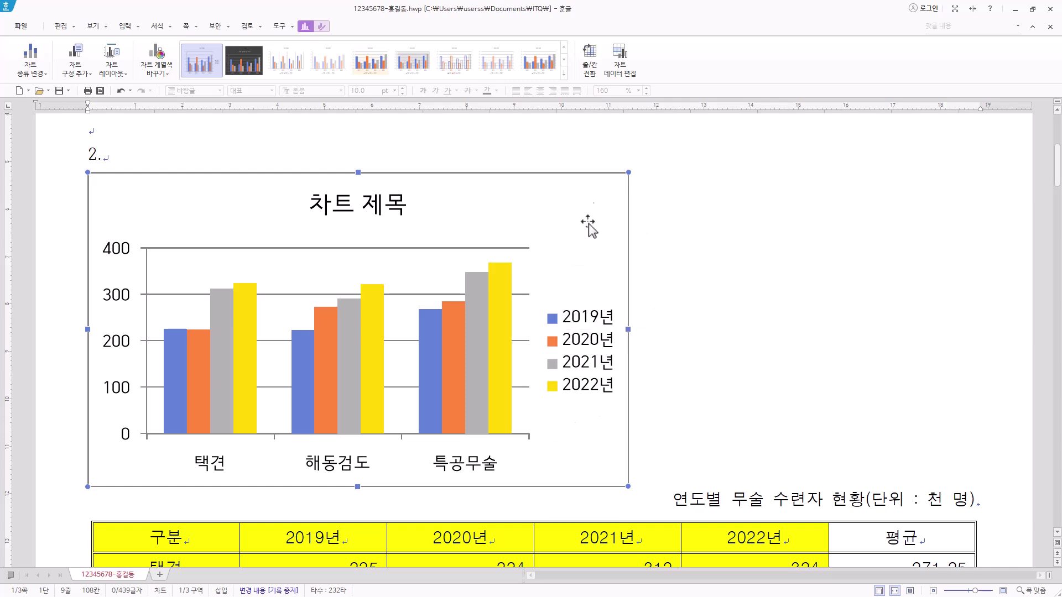
right_click(575, 192)
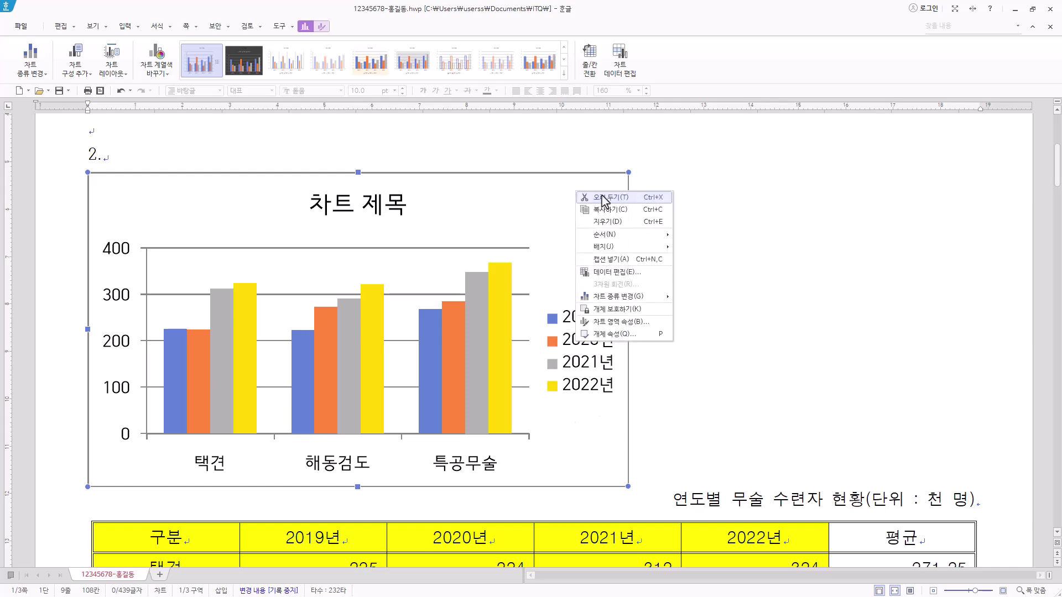
left_click(622, 337)
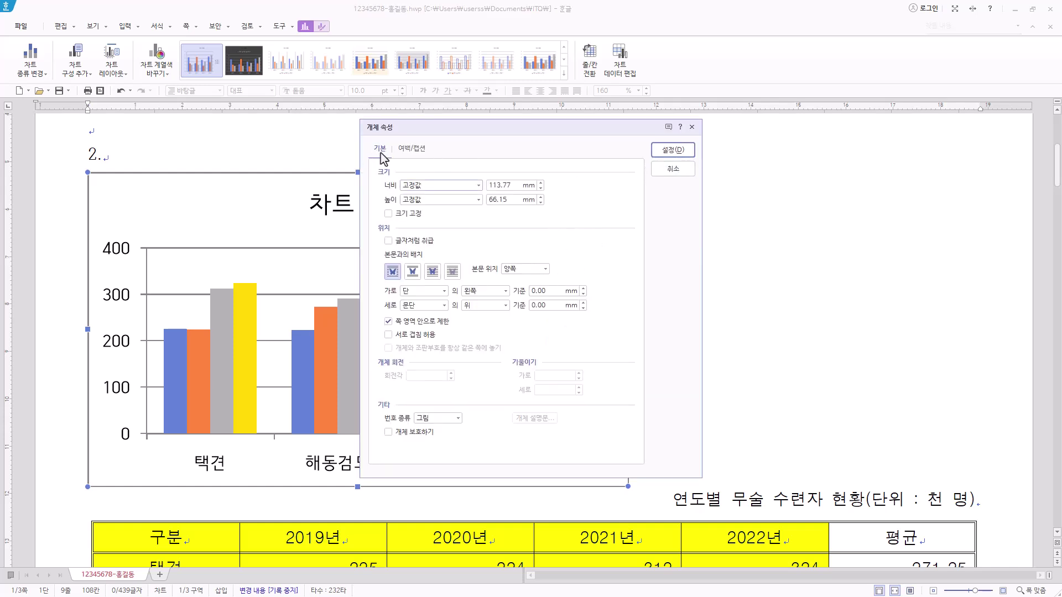
left_click(416, 242)
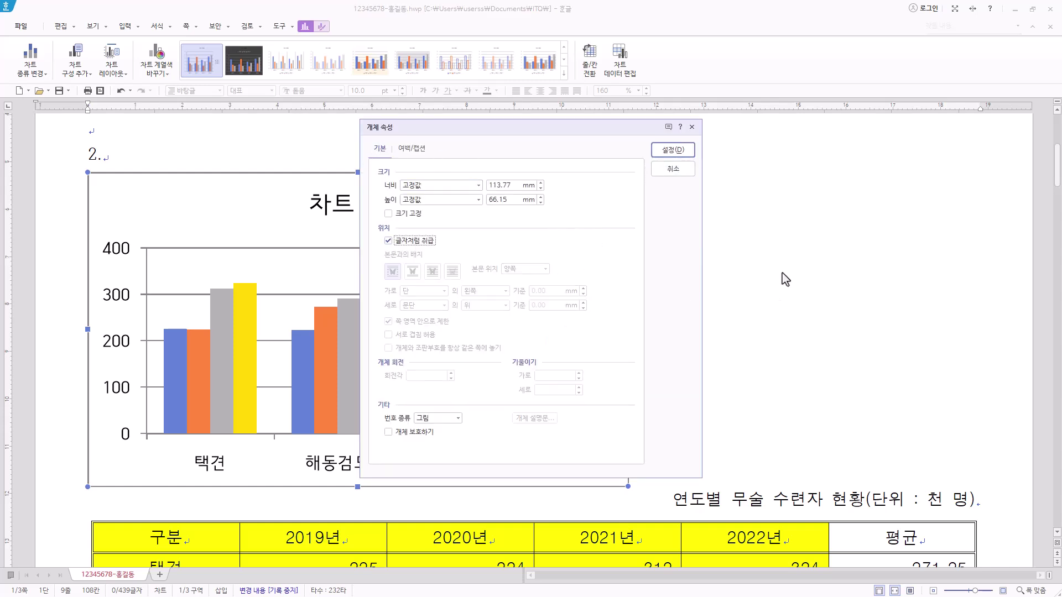
left_click(666, 157)
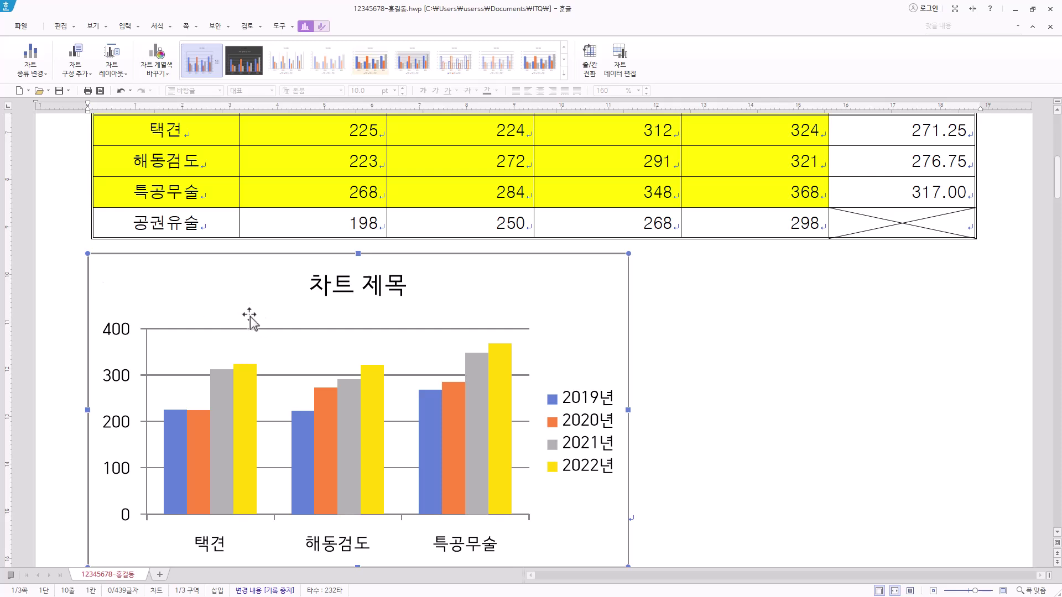
Widen the chart so it spans the full width of the table above it
scroll(247, 318, "down", 2)
scroll(261, 344, "up", 1)
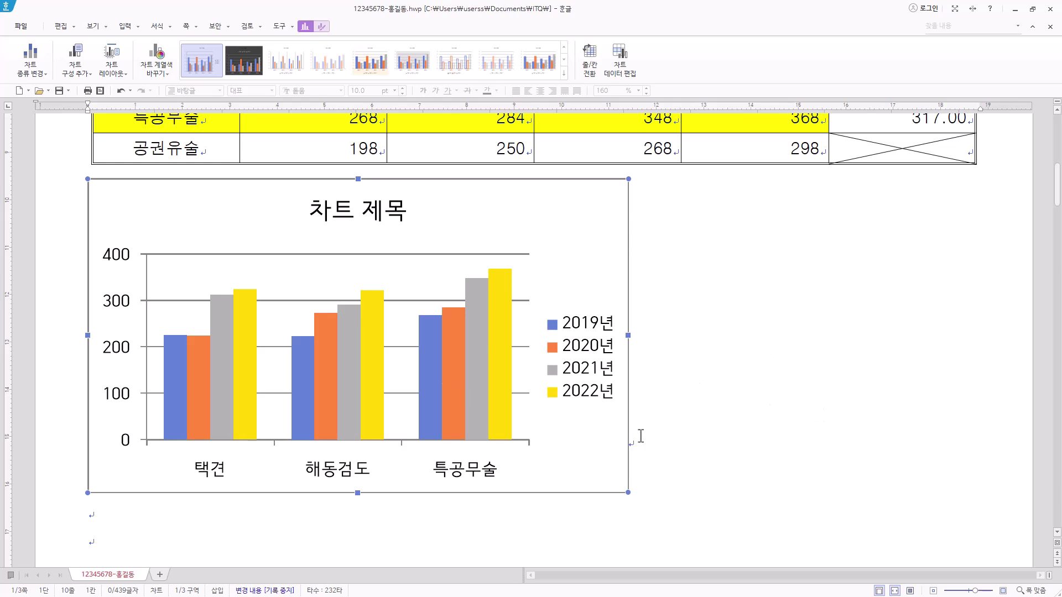
left_click_drag(631, 352, 977, 356)
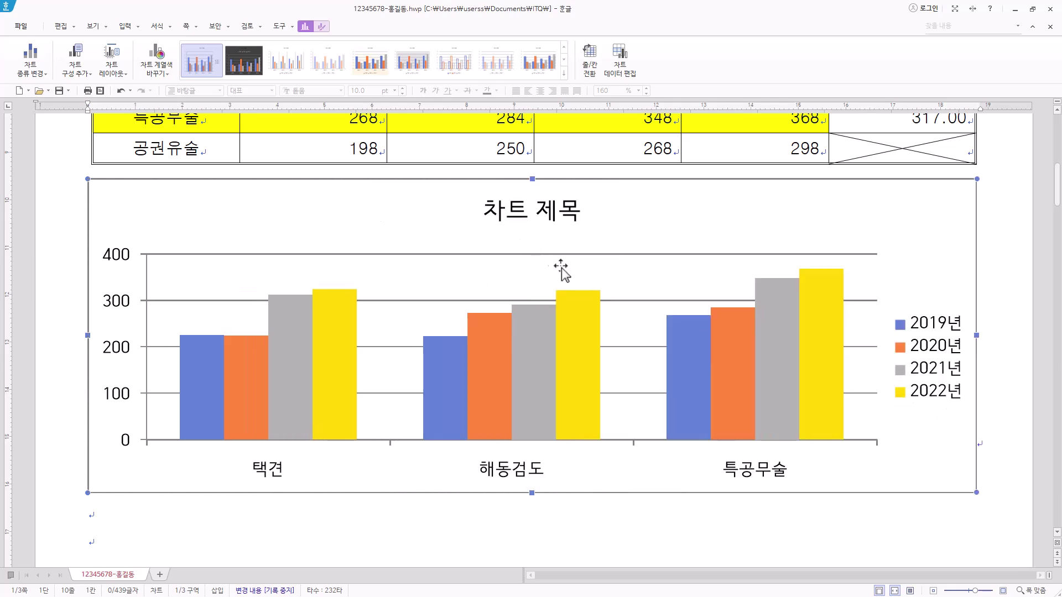
Delete the chart title and add it back with the 위쪽 placement
left_click(534, 221)
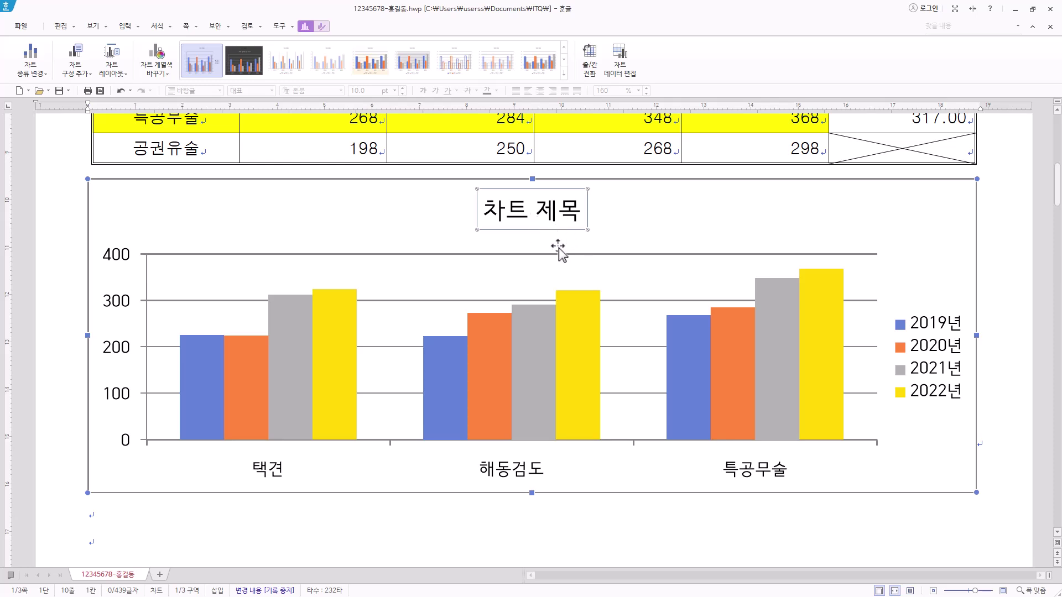
key("Delete")
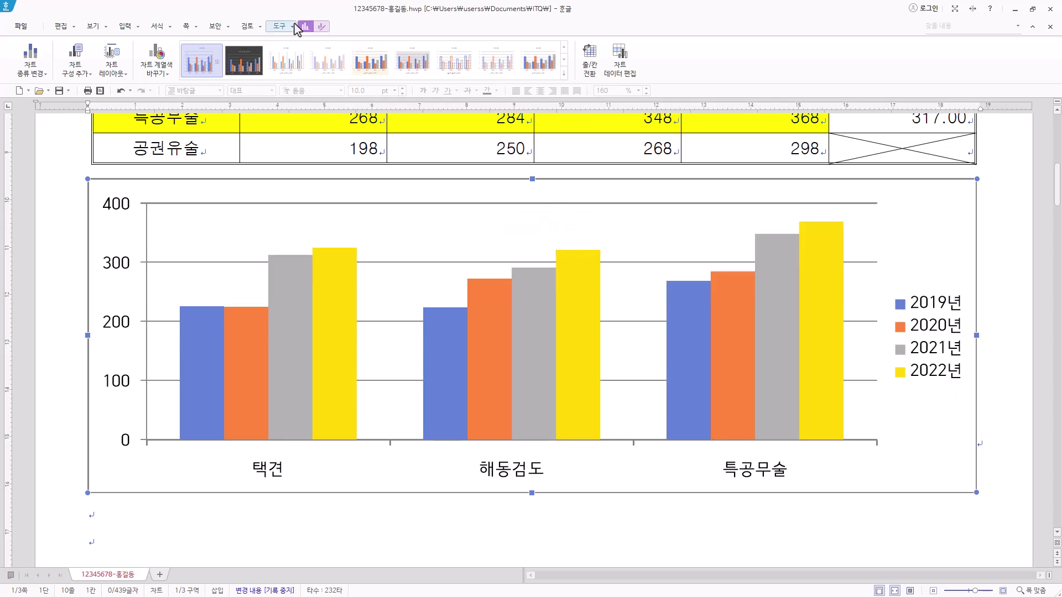
left_click(78, 74)
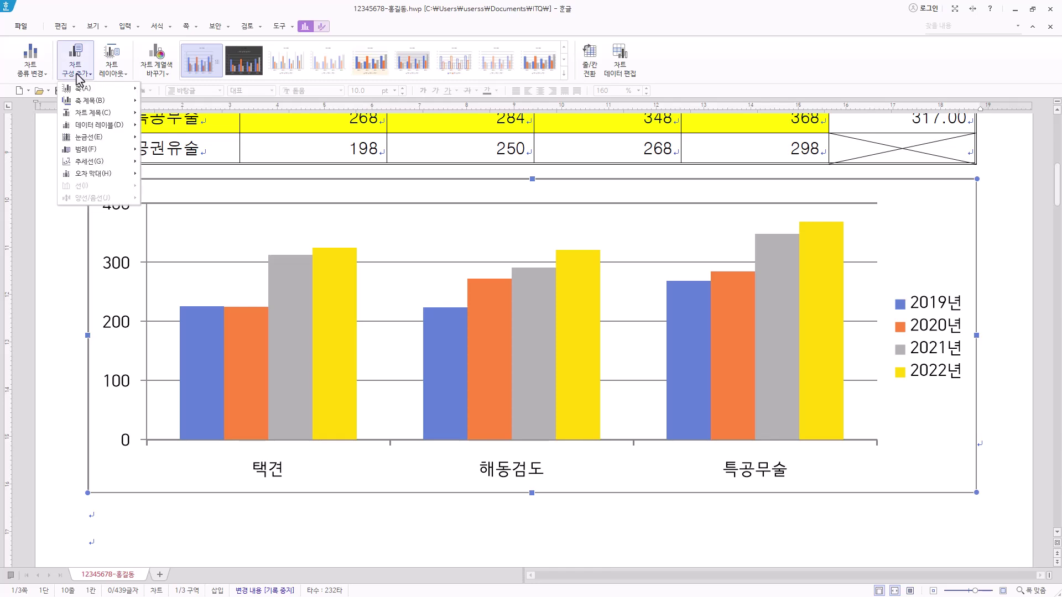
mouse_move(91, 113)
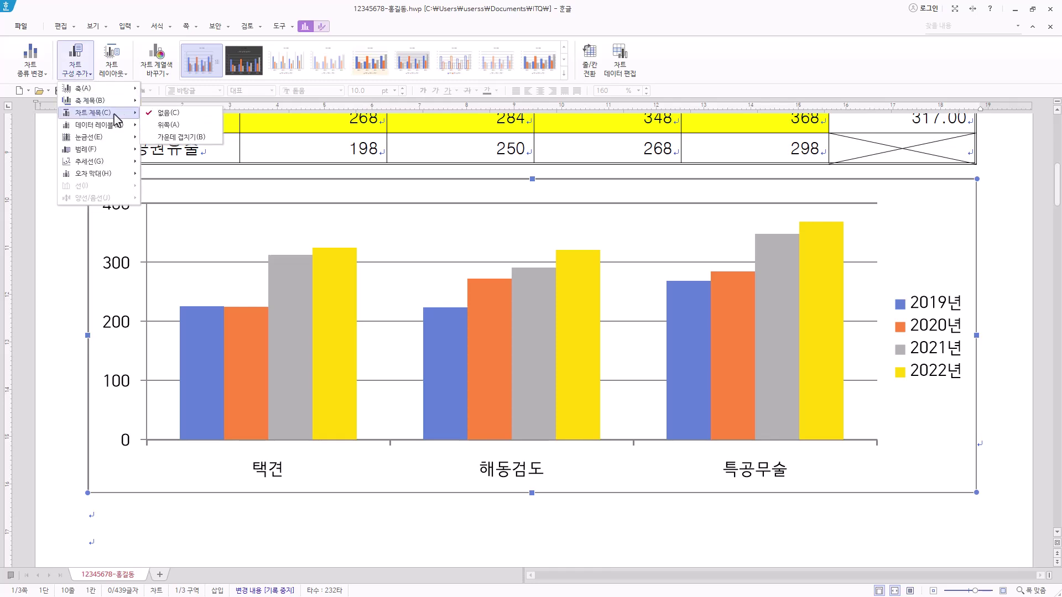
left_click(168, 125)
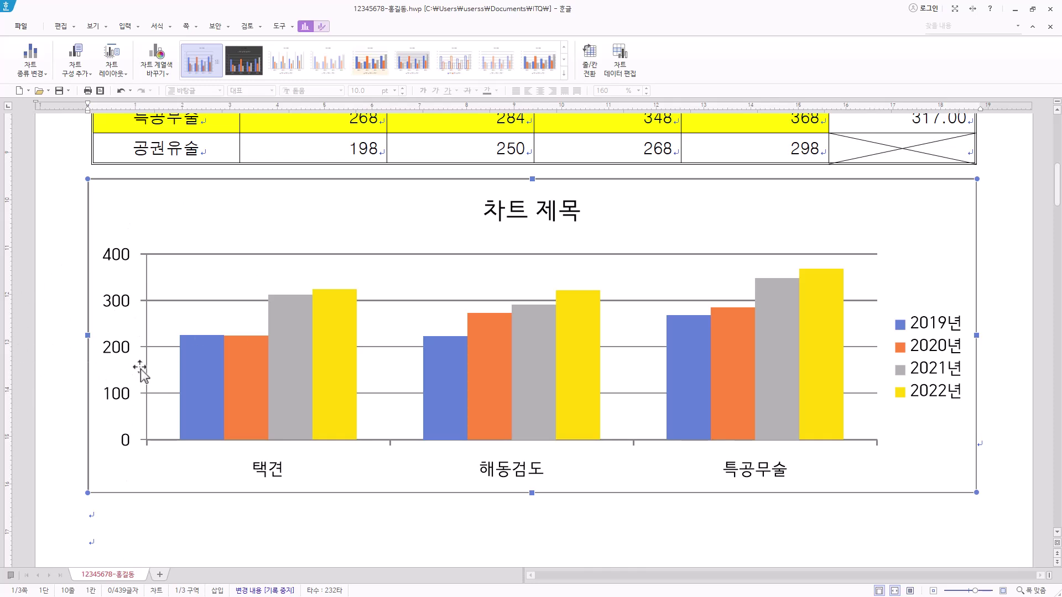
Add an axis title to the chart's vertical value axis
left_click(77, 67)
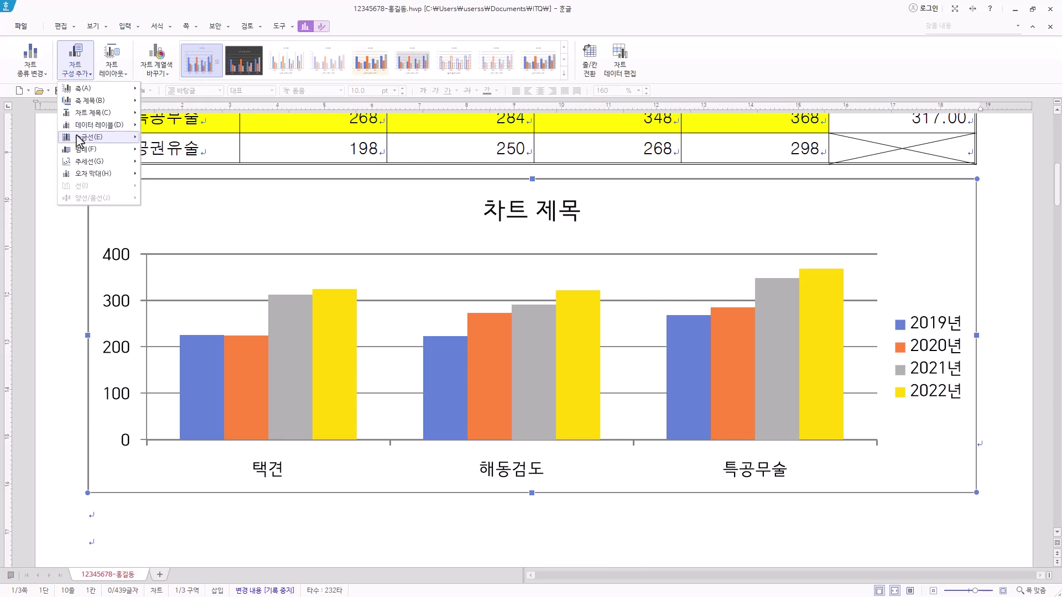
mouse_move(89, 101)
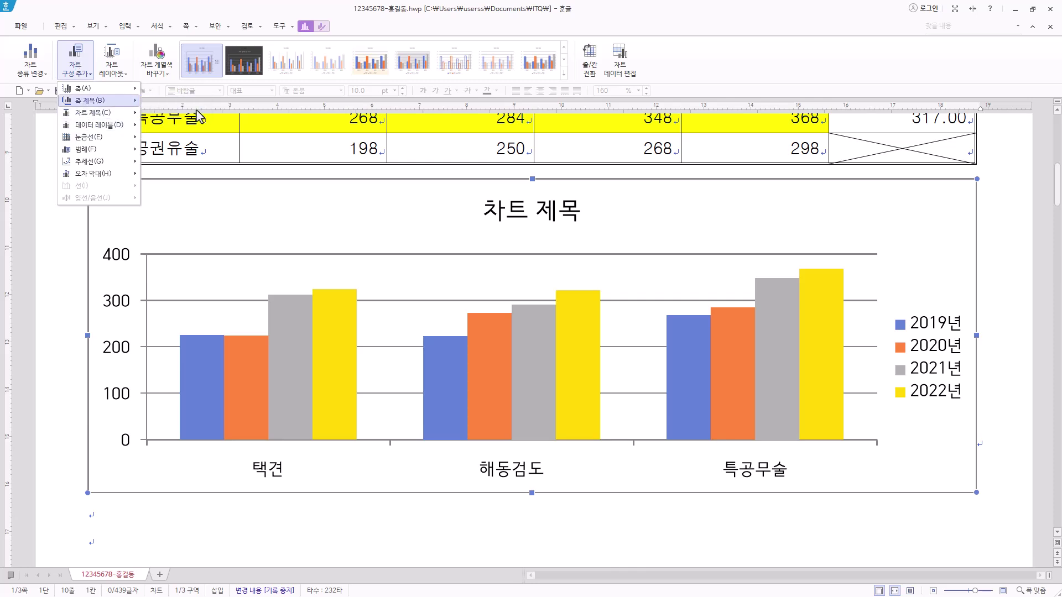
left_click(197, 115)
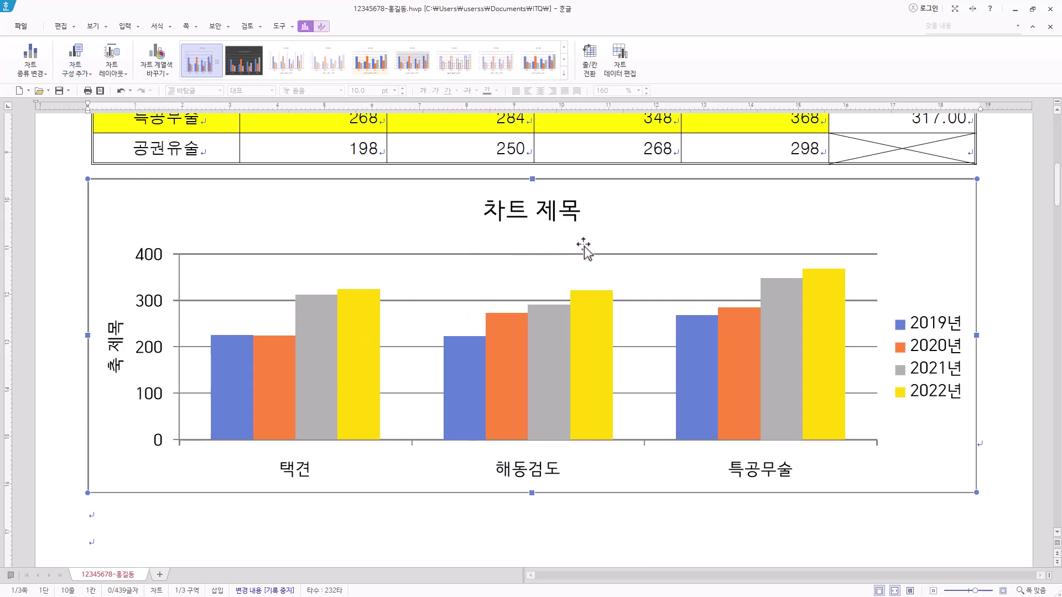
Change the chart title's text to "연도별 무술 수련자 현황"
left_click(551, 220)
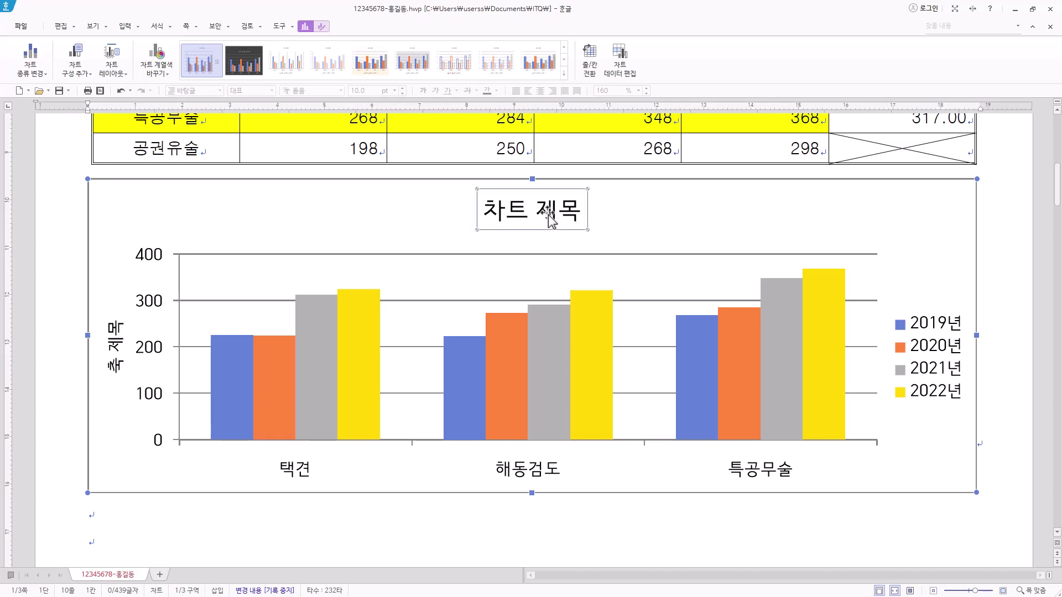
right_click(548, 214)
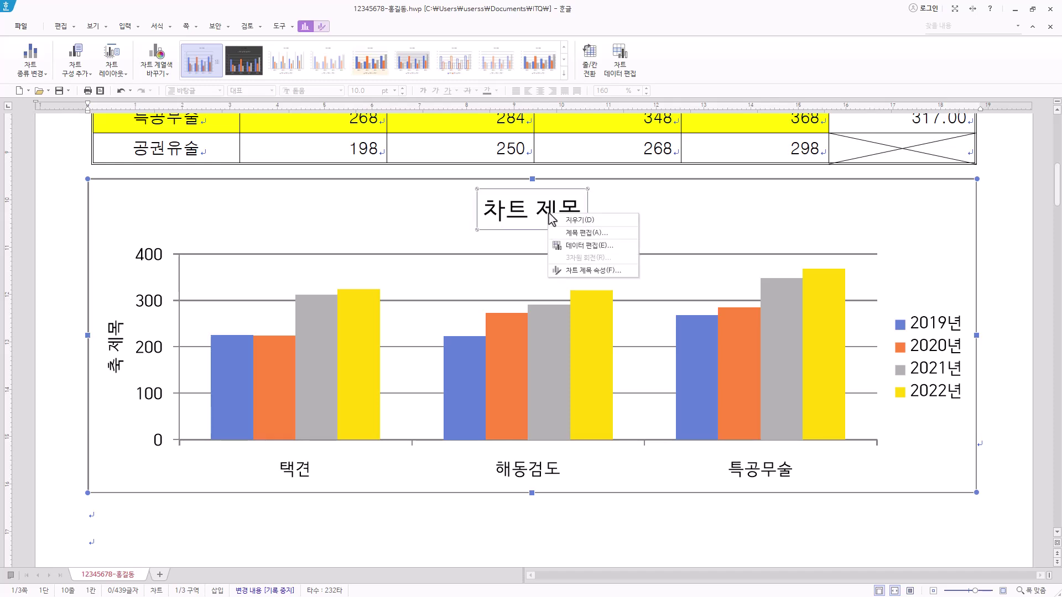
left_click(588, 234)
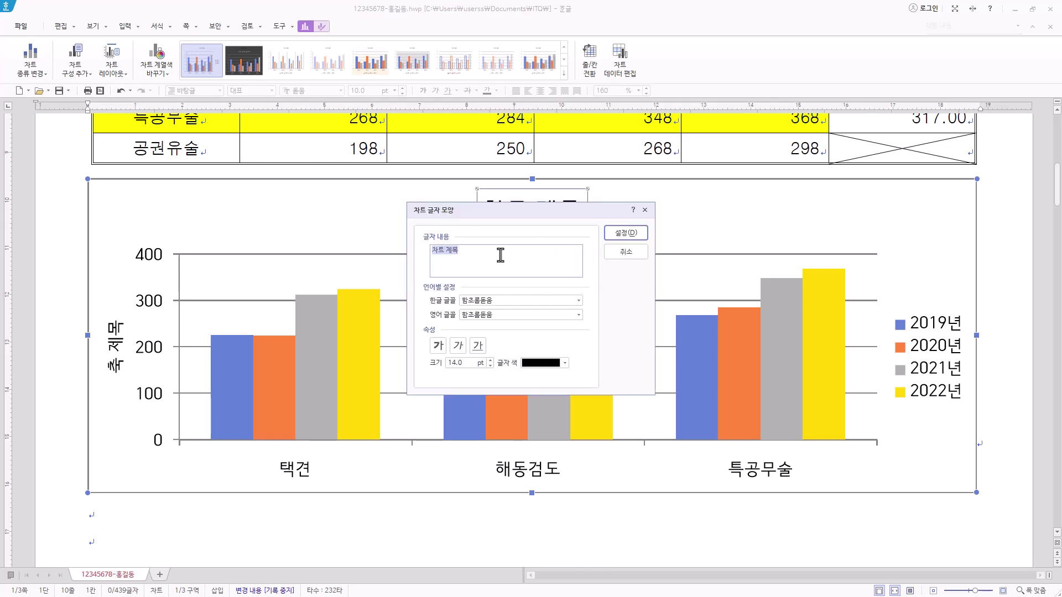
type("연도별 무술 수련자 현황")
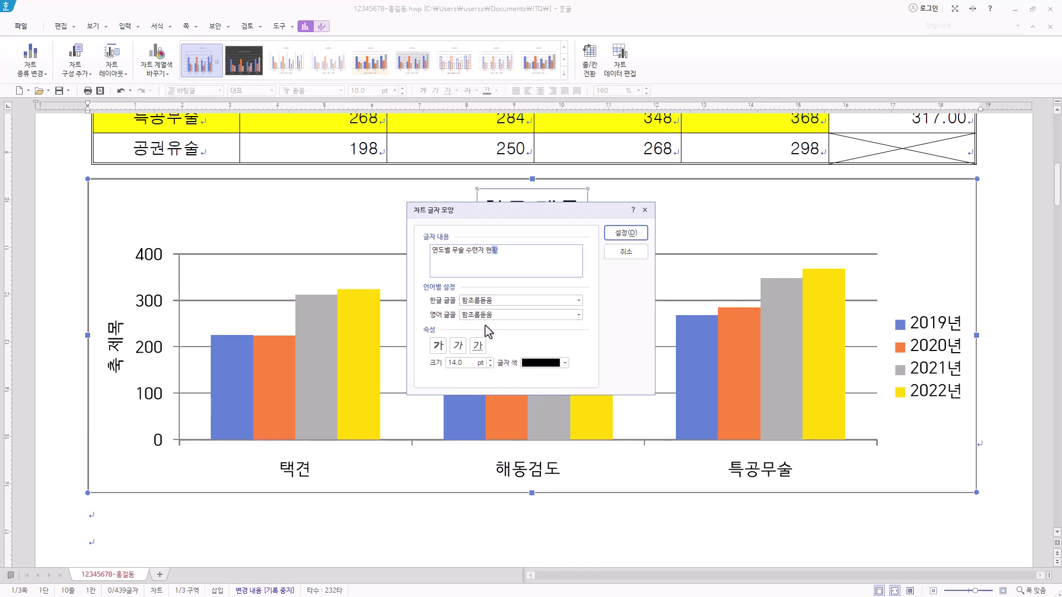
left_click_drag(534, 250, 386, 258)
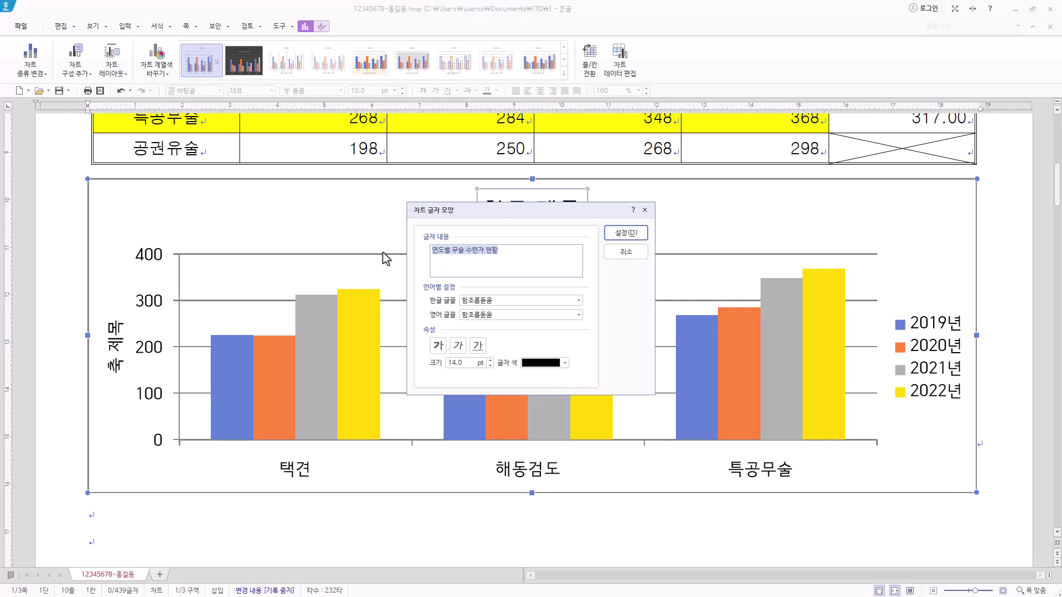
left_click(509, 255)
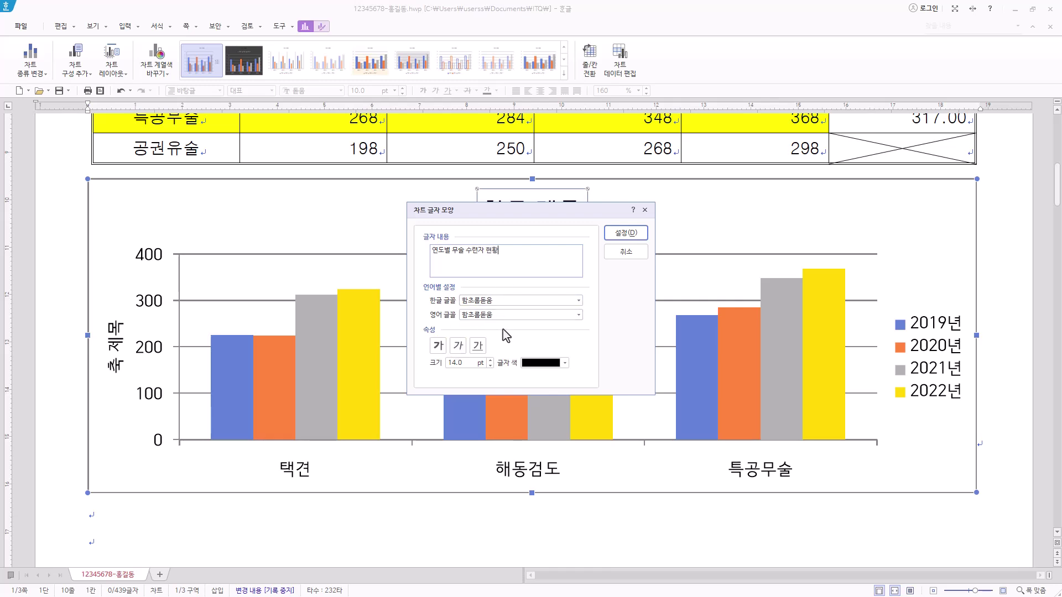
Set both the Korean and English fonts of the chart title to 굴림
left_click(499, 301)
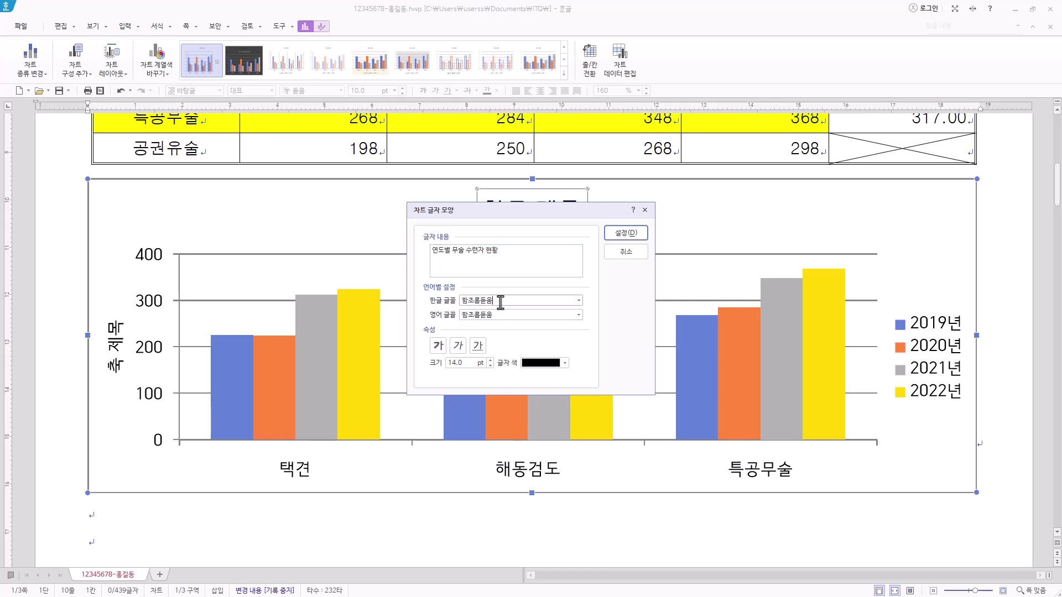
left_click_drag(514, 302, 278, 311)
type("굴림")
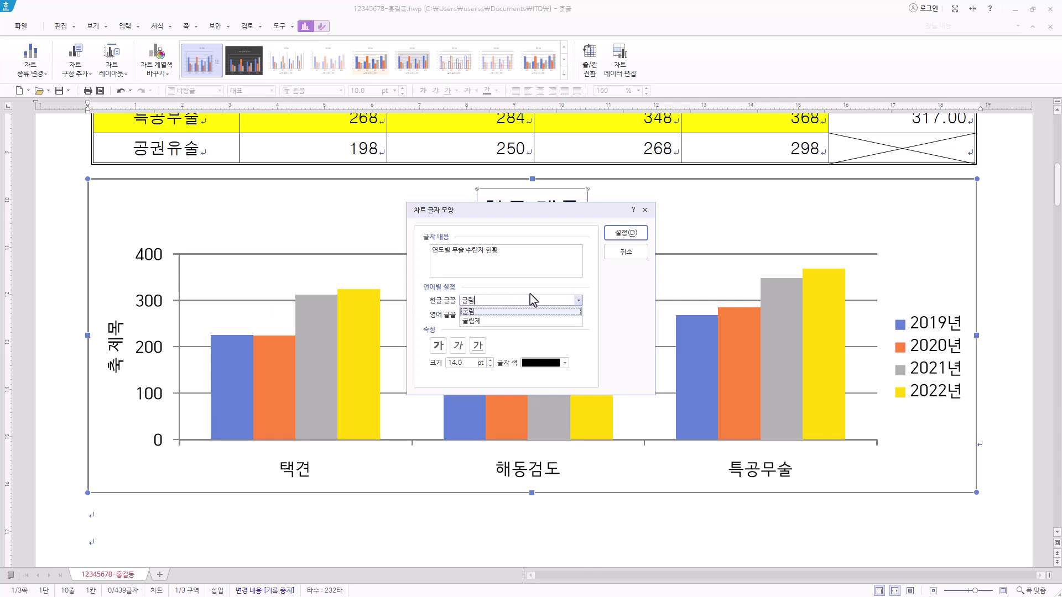
left_click(510, 313)
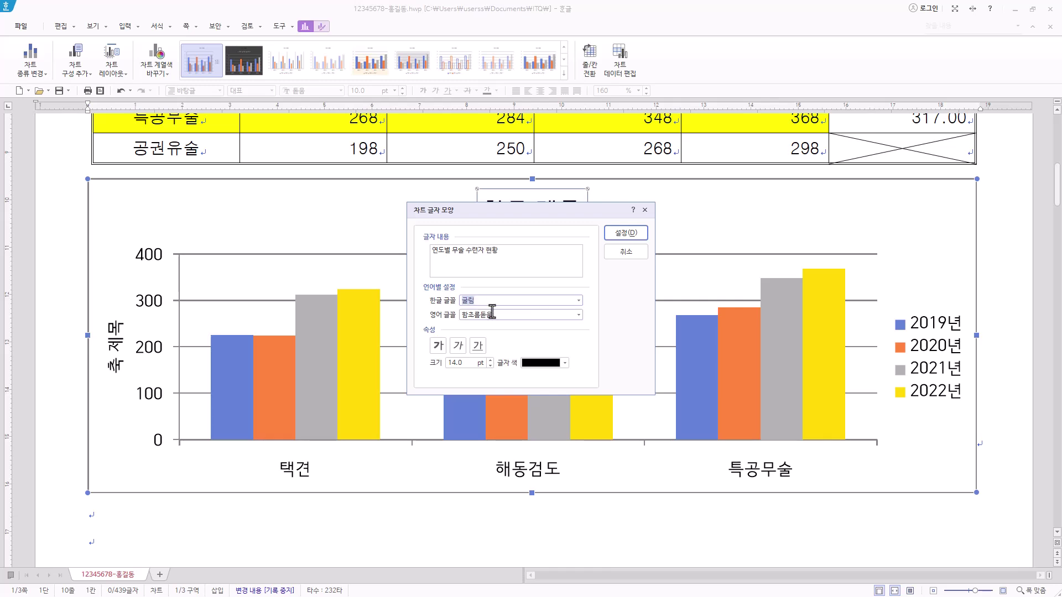
left_click(496, 317)
left_click(563, 304)
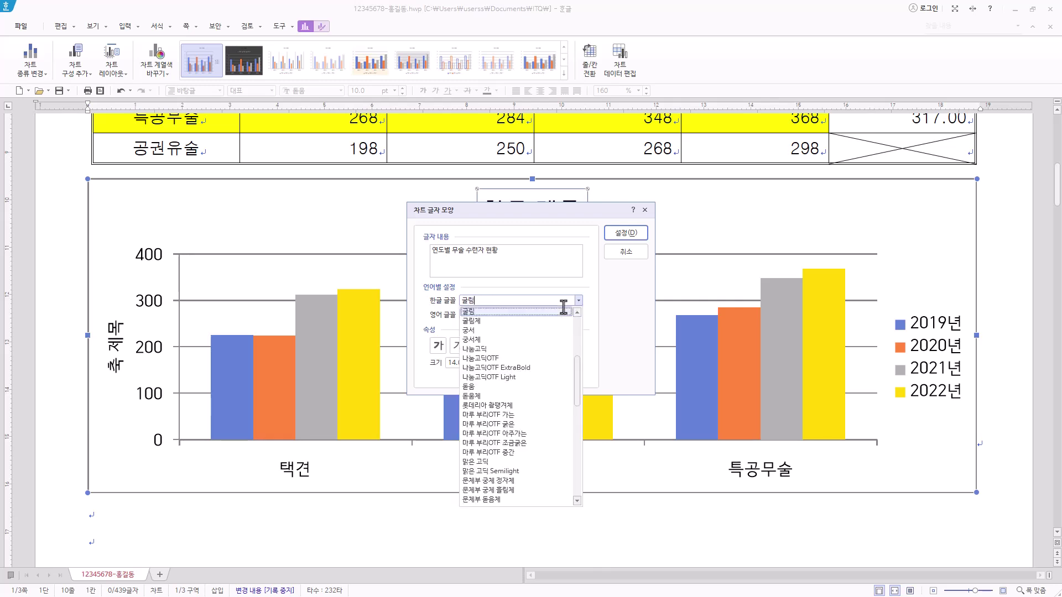
key("Escape")
left_click_drag(496, 319, 371, 323)
key("BackSpace")
type("굴림")
left_click(474, 330)
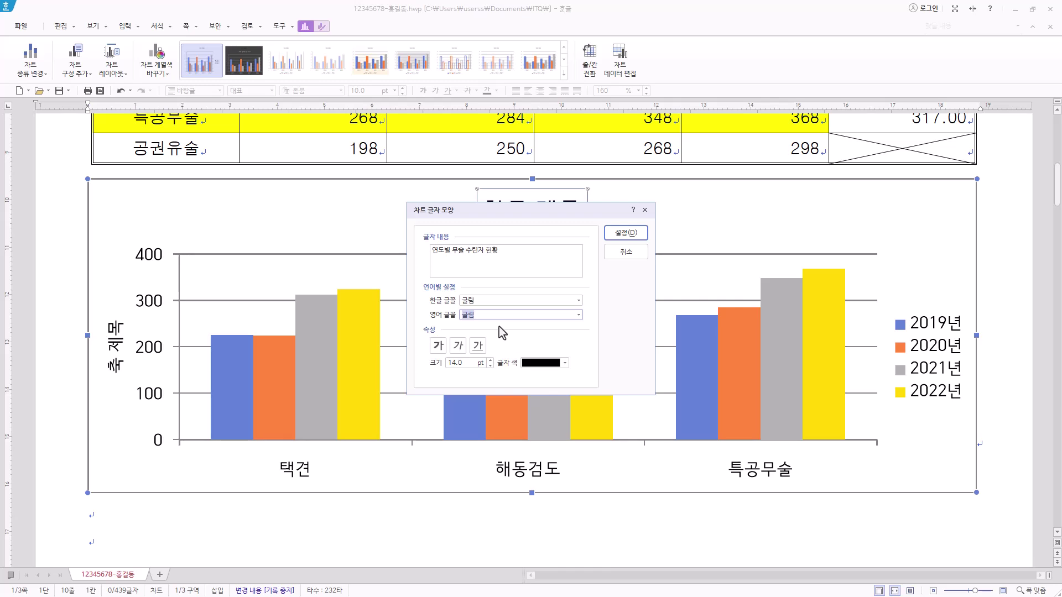
Make the chart title bold at 12 pt and apply the character settings
left_click(439, 347)
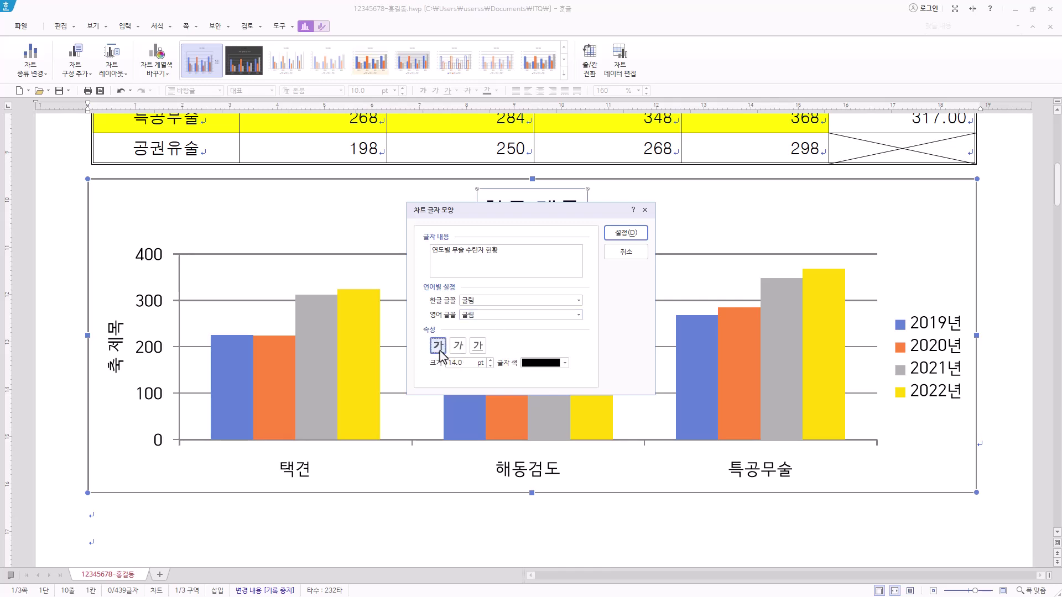
double_click(490, 366)
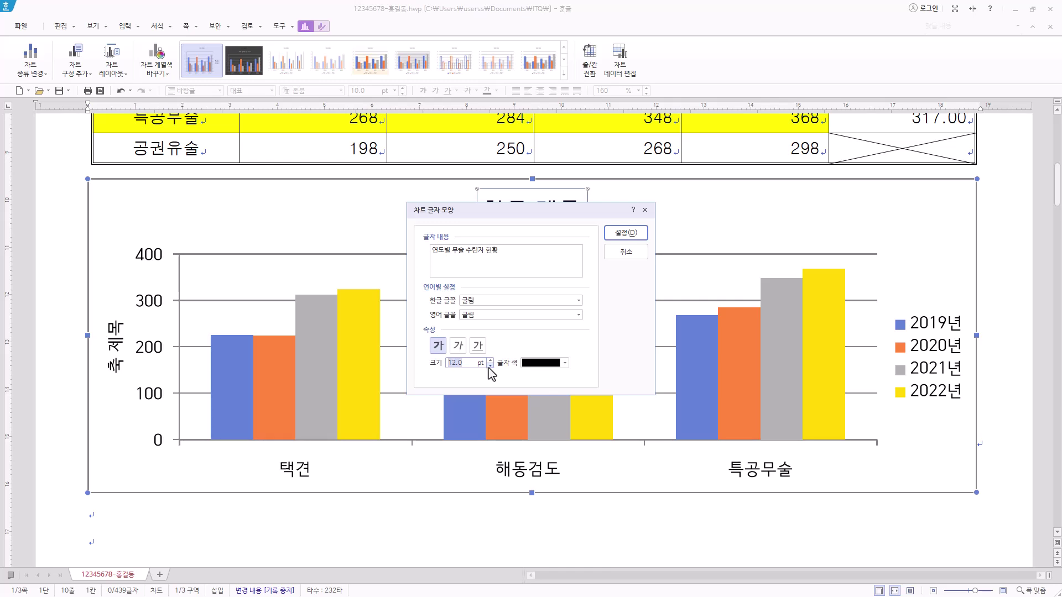
left_click(625, 232)
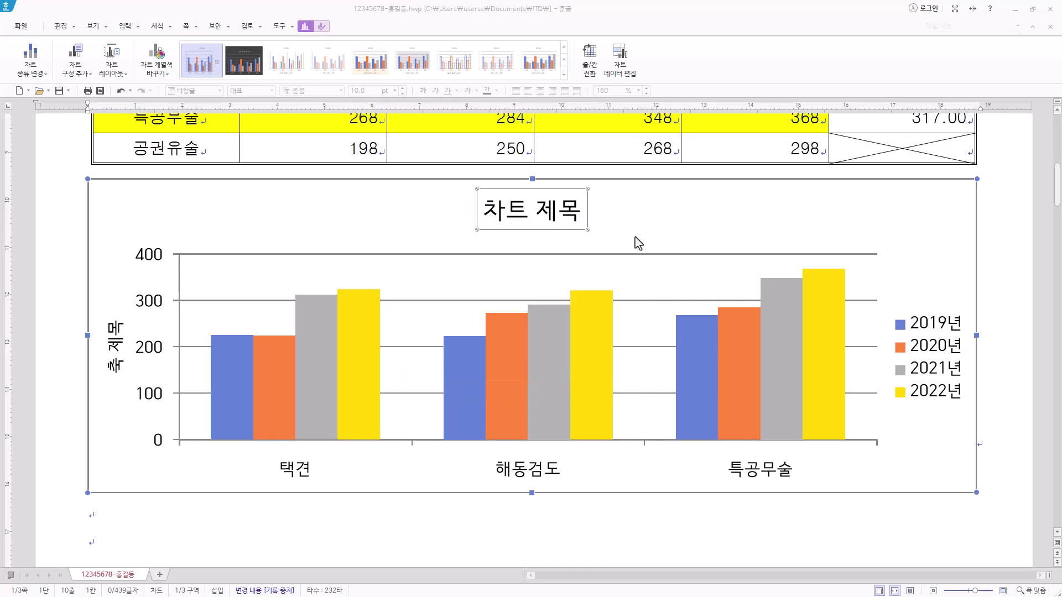
Give the chart title box a white fill and a black outline
right_click(571, 206)
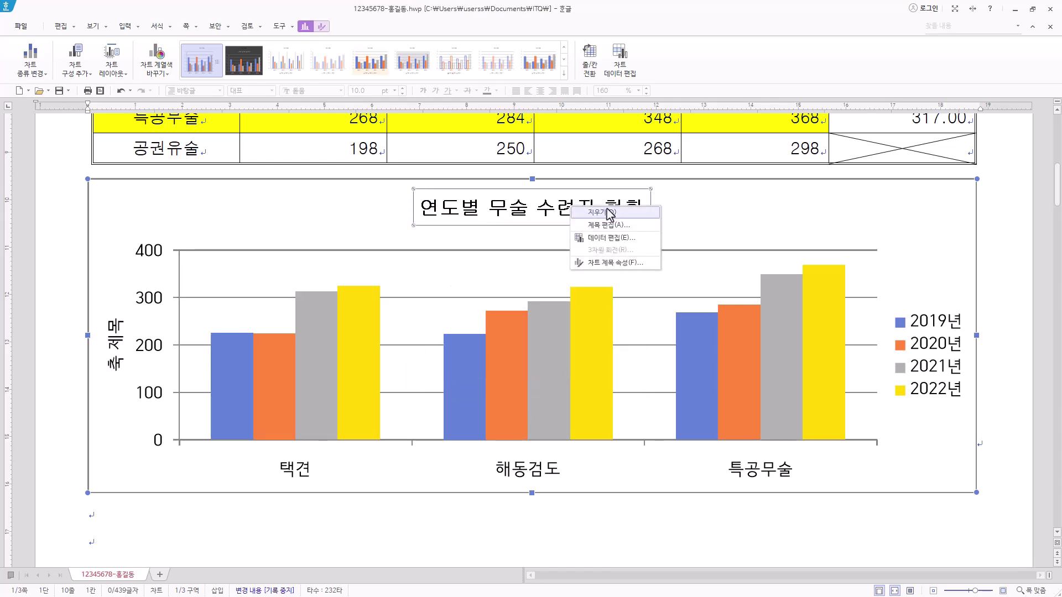
left_click(633, 265)
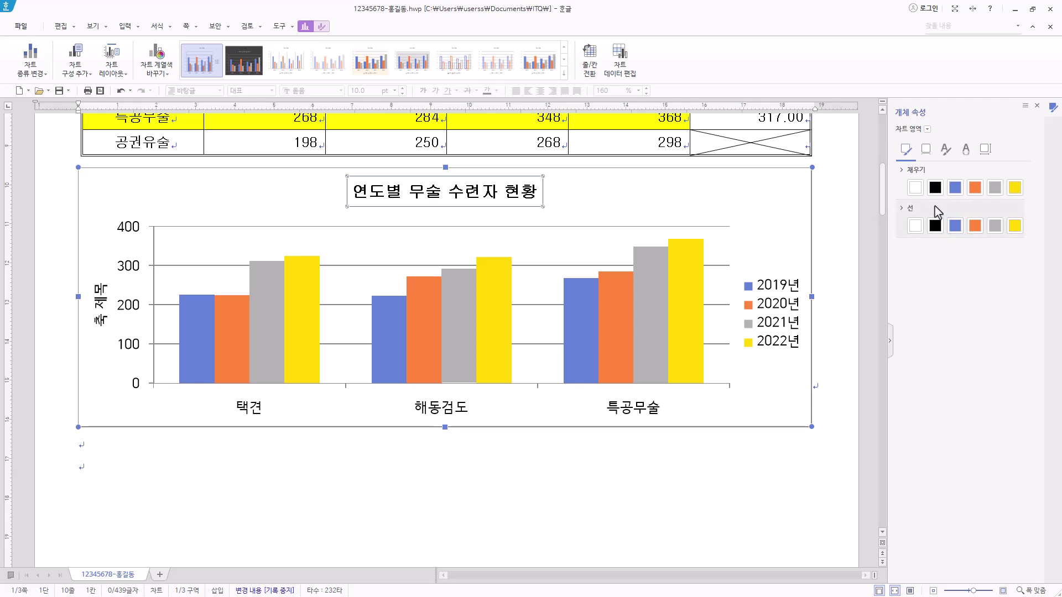
left_click(916, 188)
left_click(937, 231)
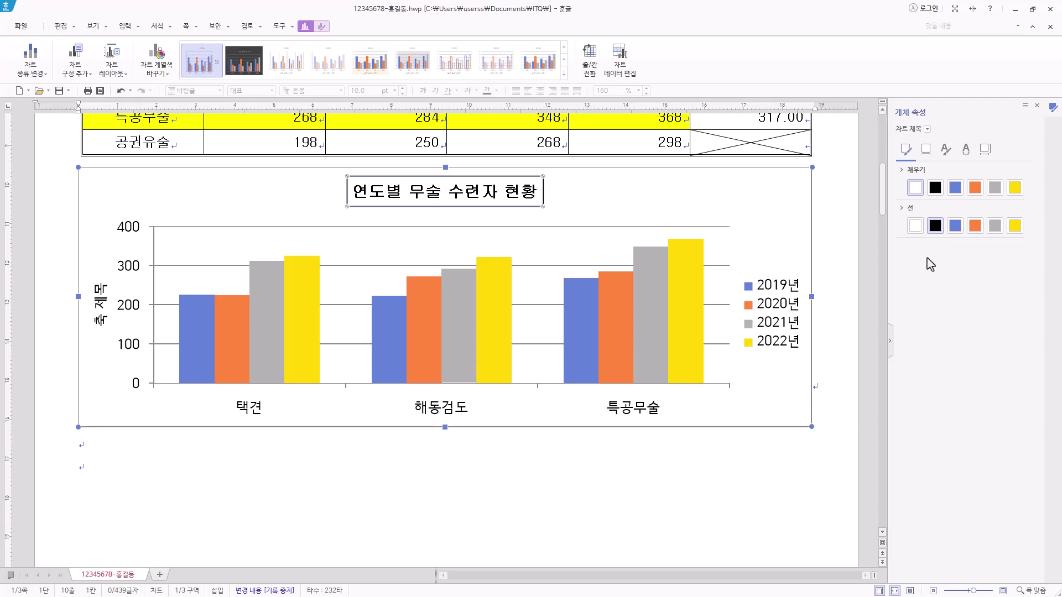
Apply an outer shadow cast toward the lower right to the chart title box
left_click(925, 154)
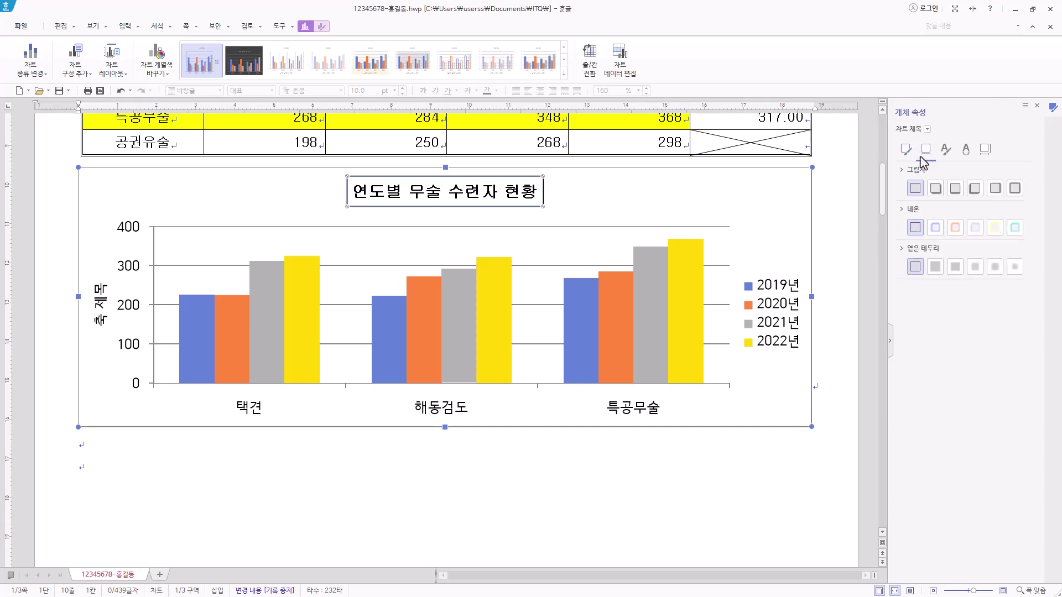
left_click(904, 172)
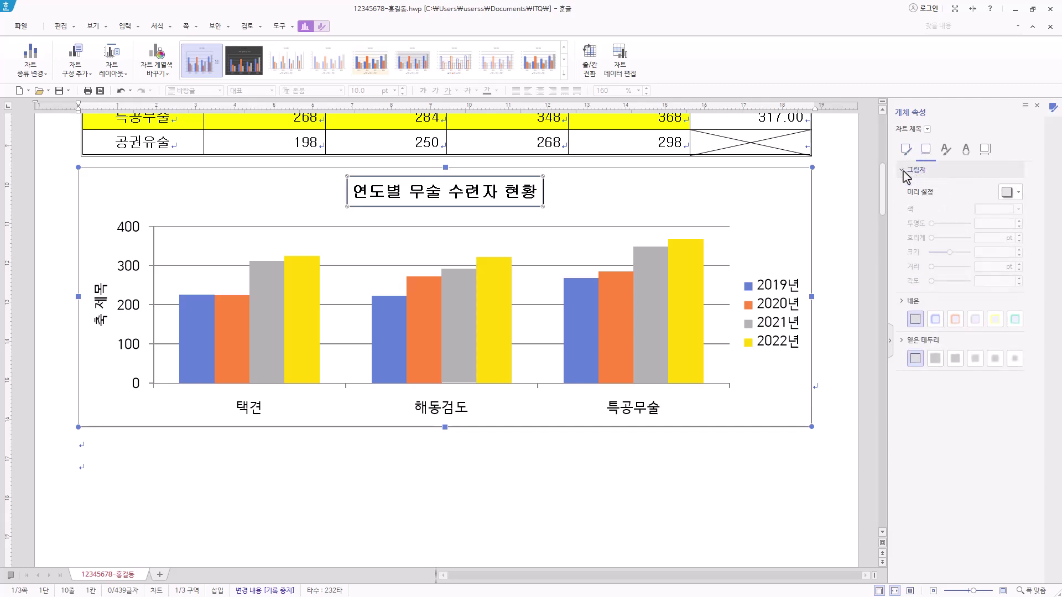
left_click(1009, 192)
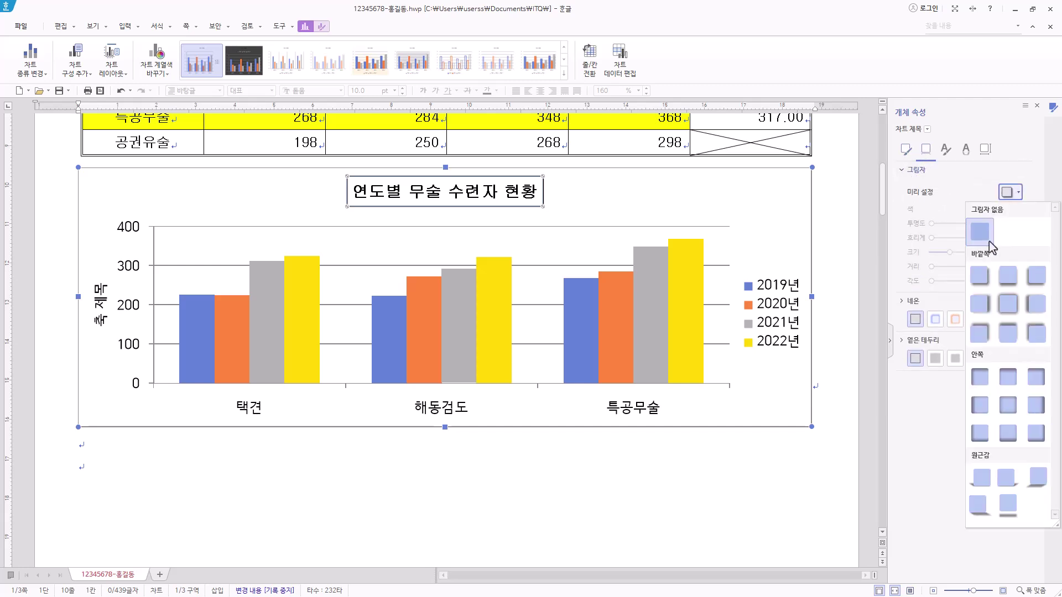
left_click(980, 278)
left_click(902, 172)
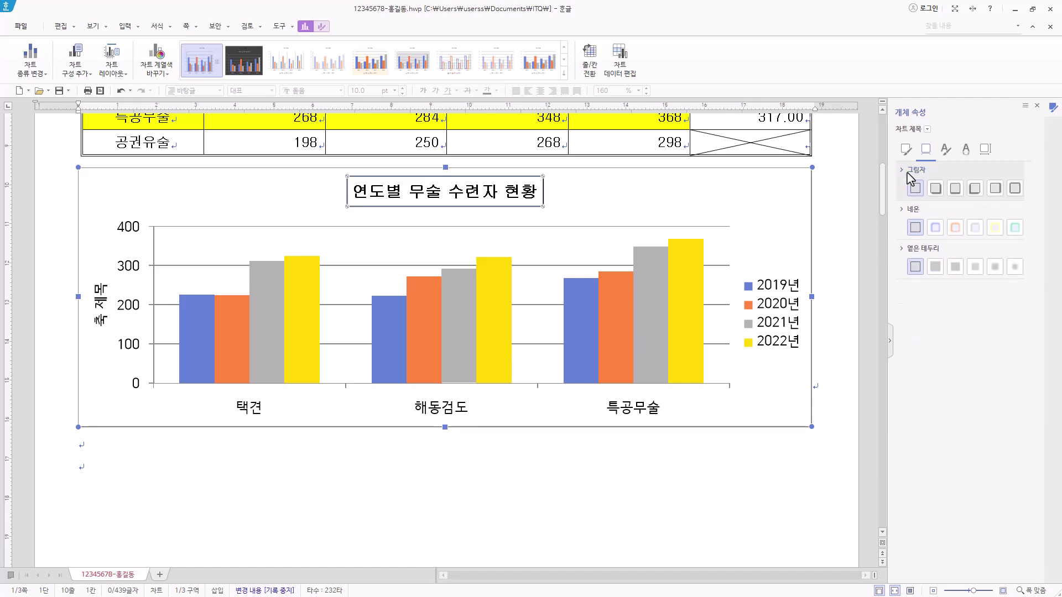
left_click(935, 189)
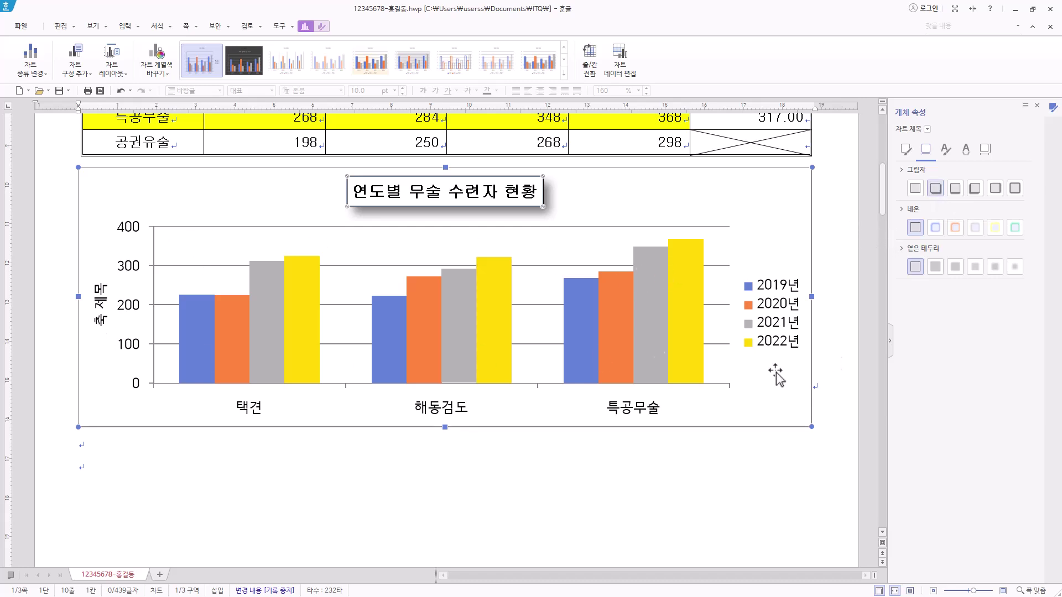
Change the value axis title's text to "(단위 : 천 명)"
left_click(104, 307)
right_click(105, 307)
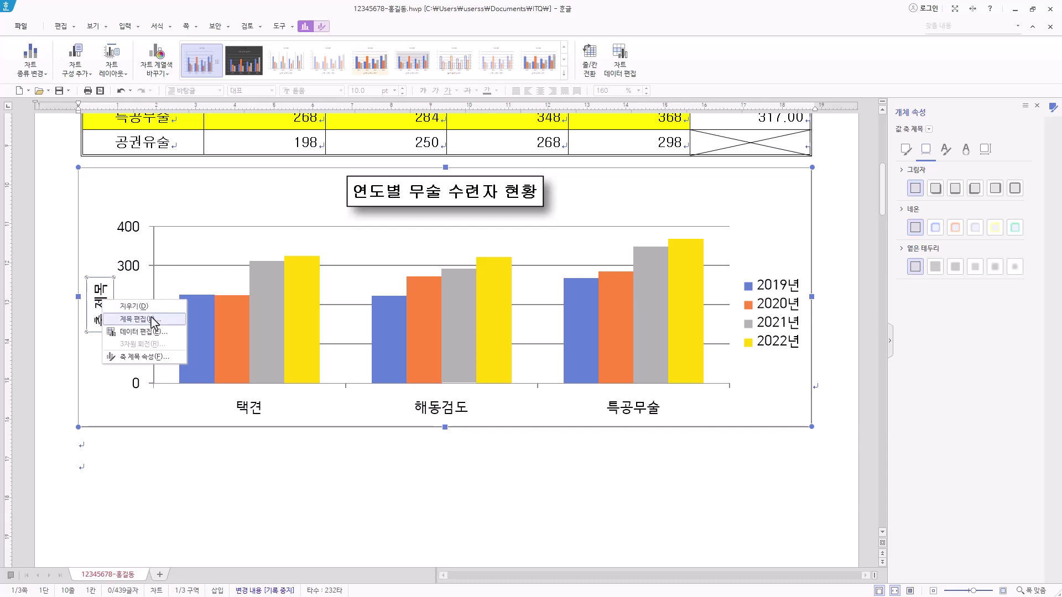
left_click(138, 320)
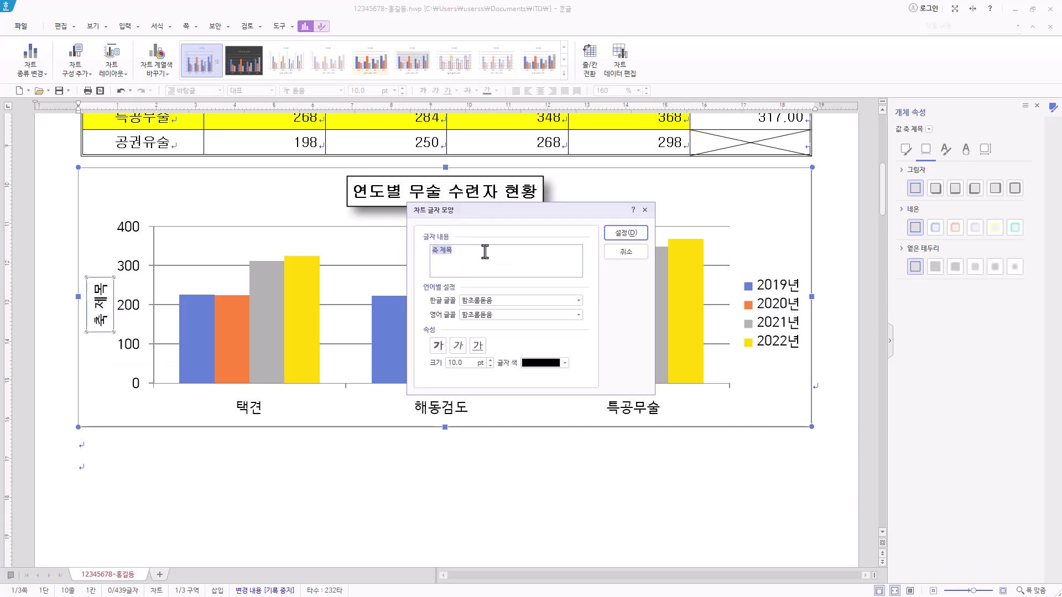
type("(단위 : 천 명)")
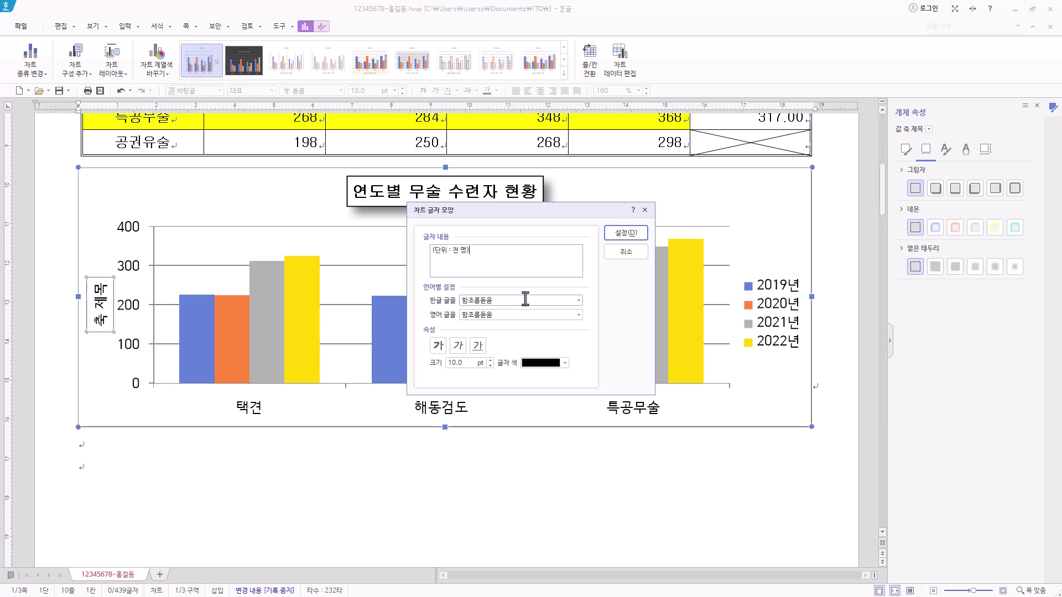
Set the value axis title's Korean and English fonts to 굴림 and apply the character settings
left_click_drag(526, 299, 333, 320)
type("굴림굴림")
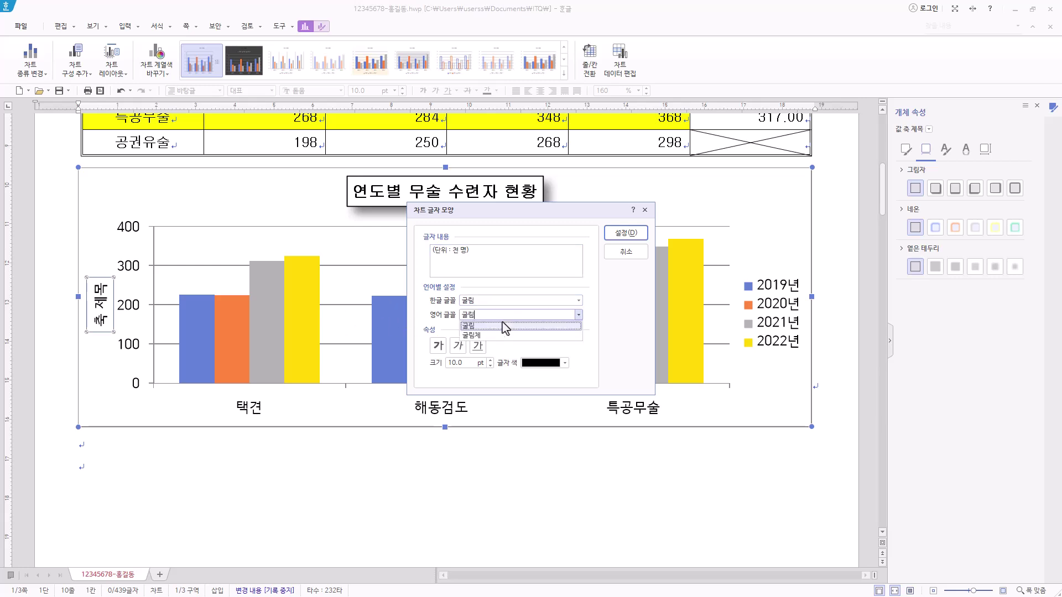
left_click(490, 327)
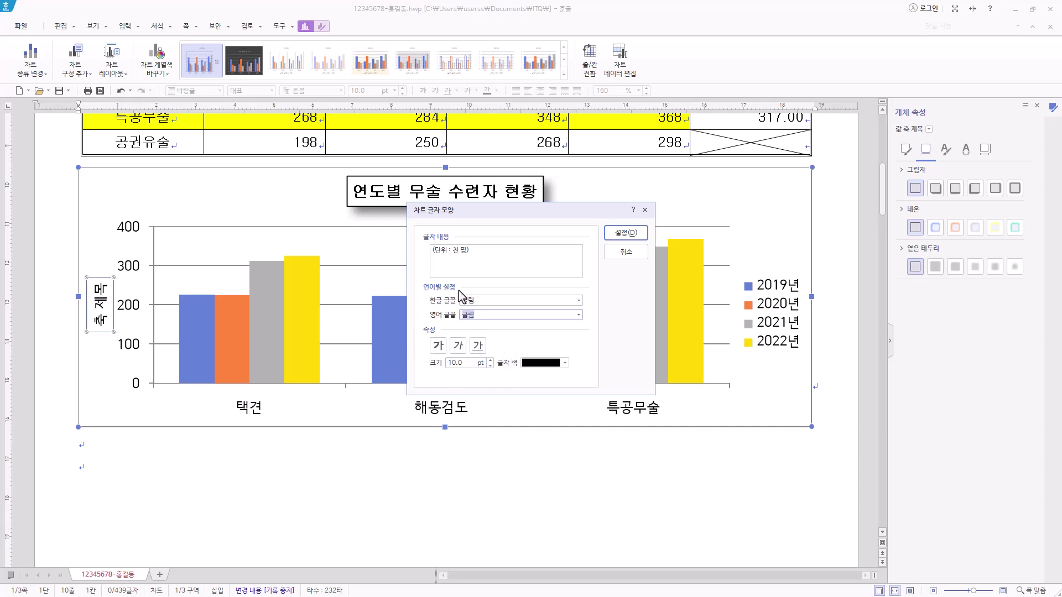
left_click(633, 237)
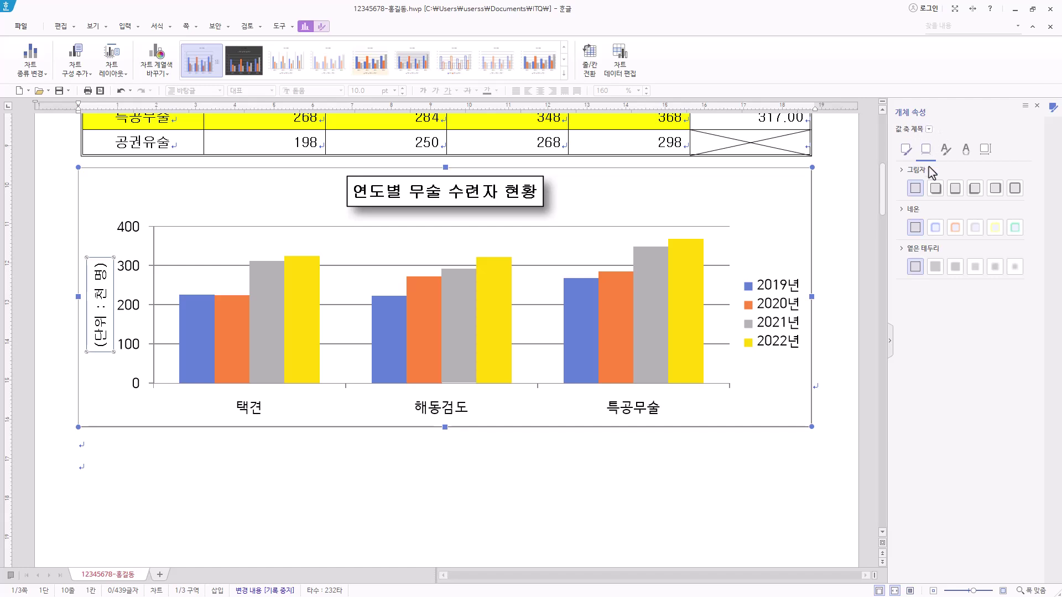
Set the text direction of the value axis title to horizontal (가로)
left_click(986, 153)
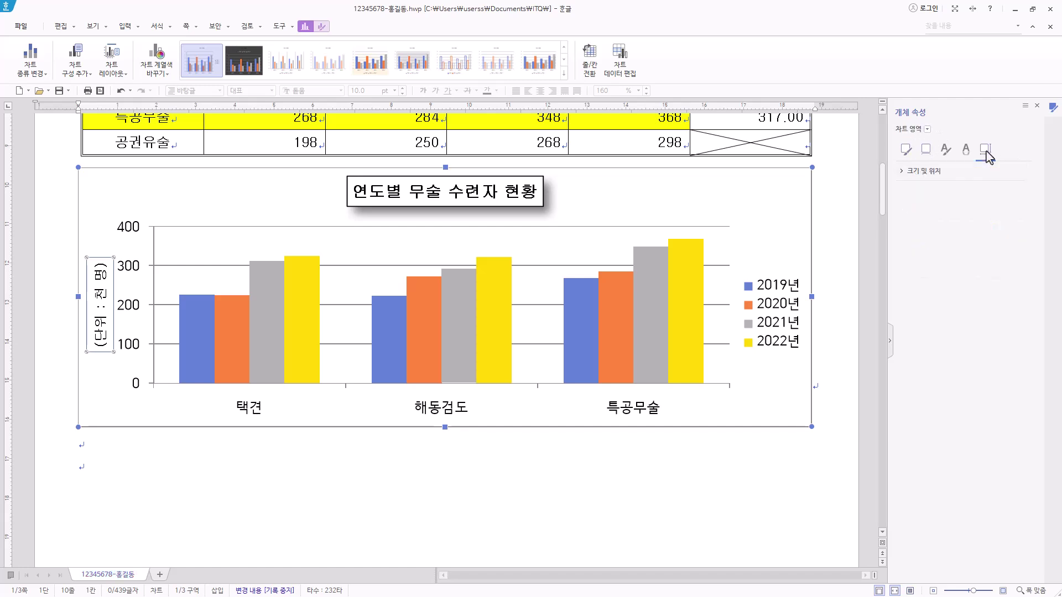
left_click(899, 175)
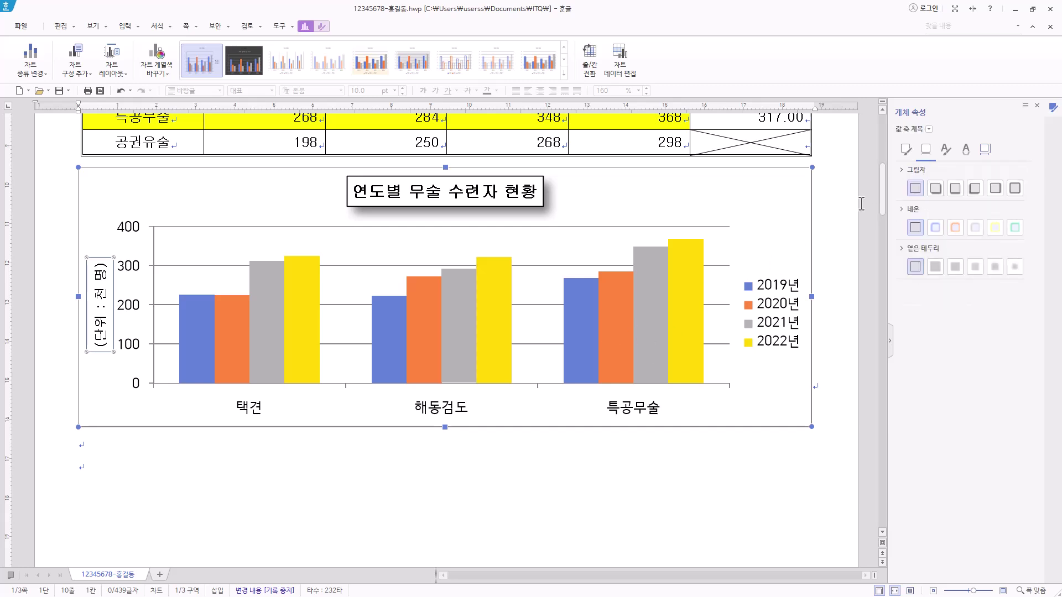
left_click(945, 149)
left_click(985, 149)
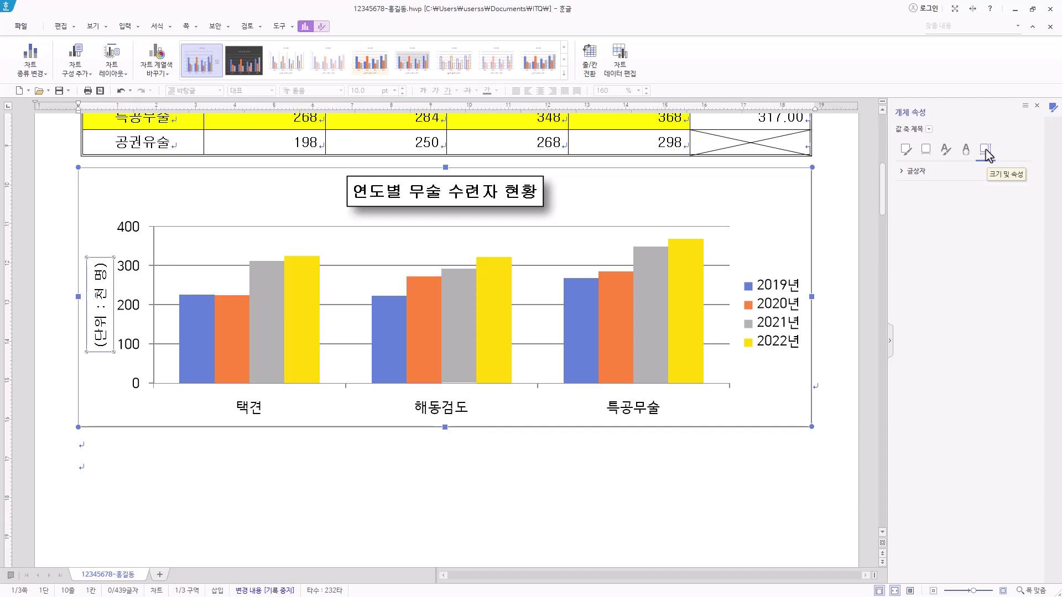
left_click(903, 172)
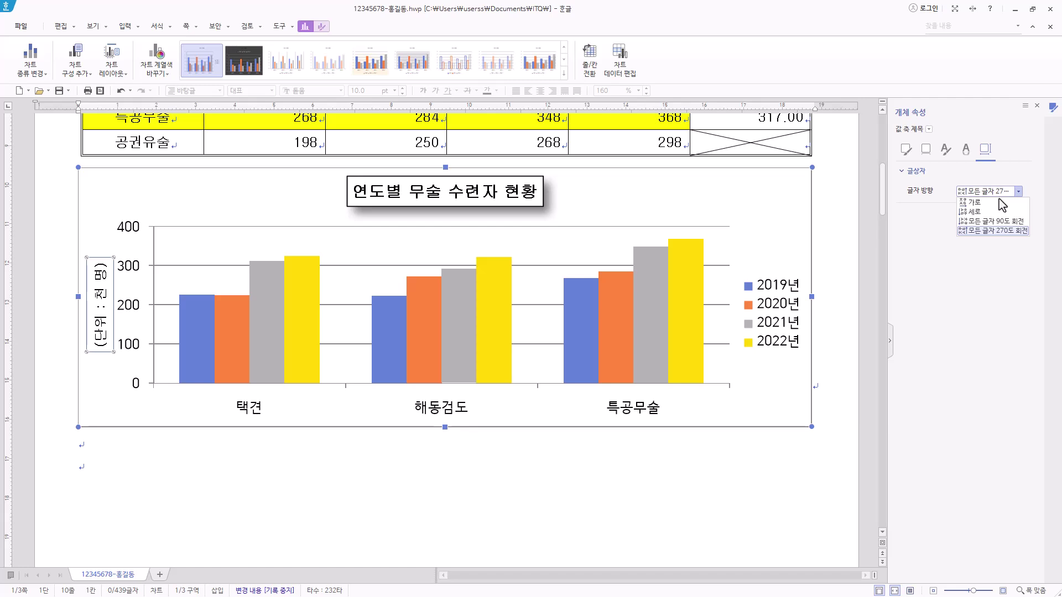
left_click(1002, 203)
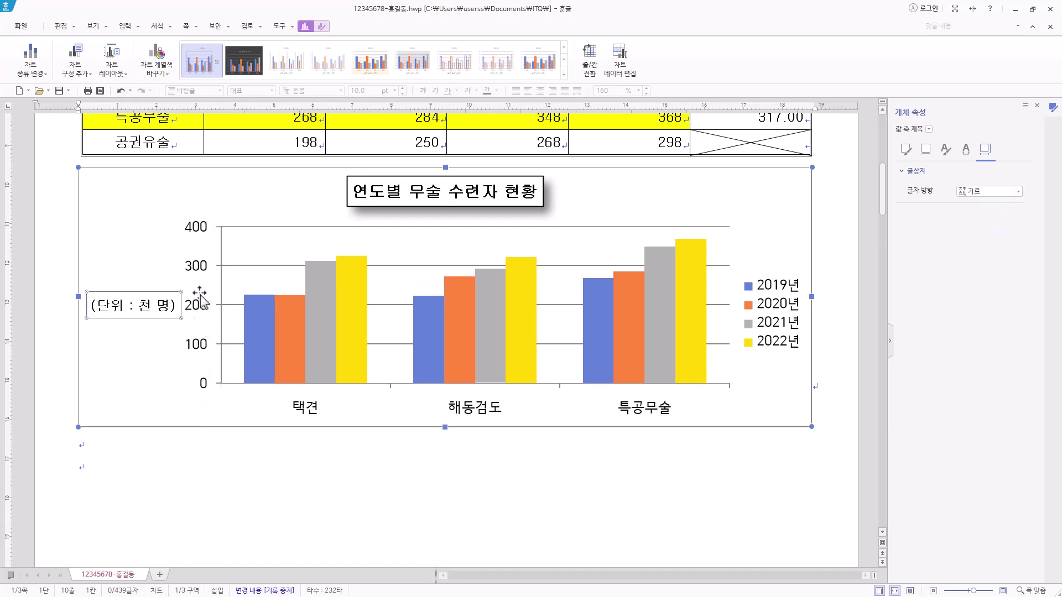
left_click(197, 269)
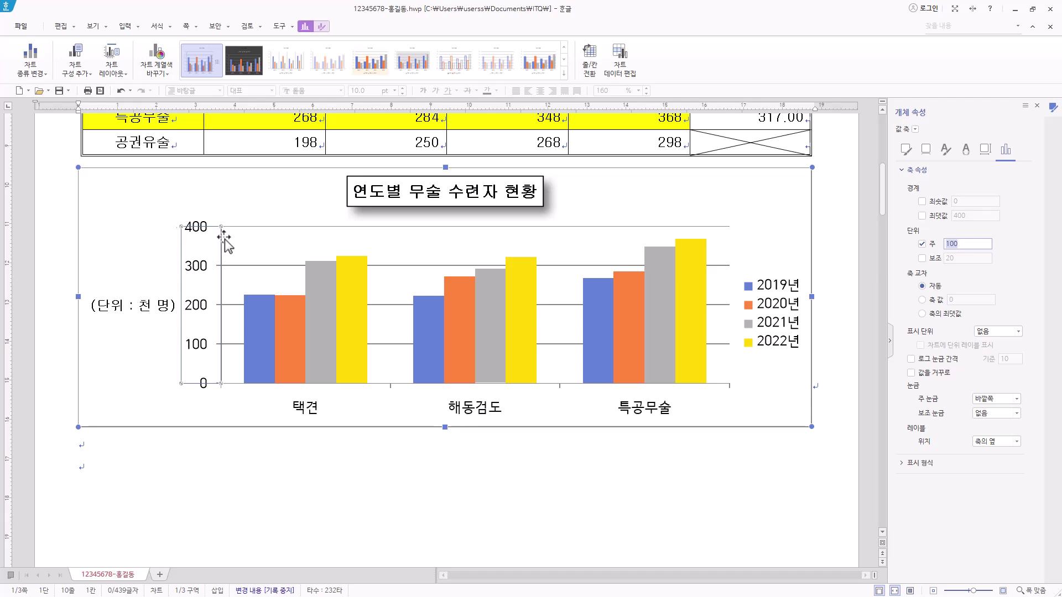
left_click(921, 216)
double_click(973, 217)
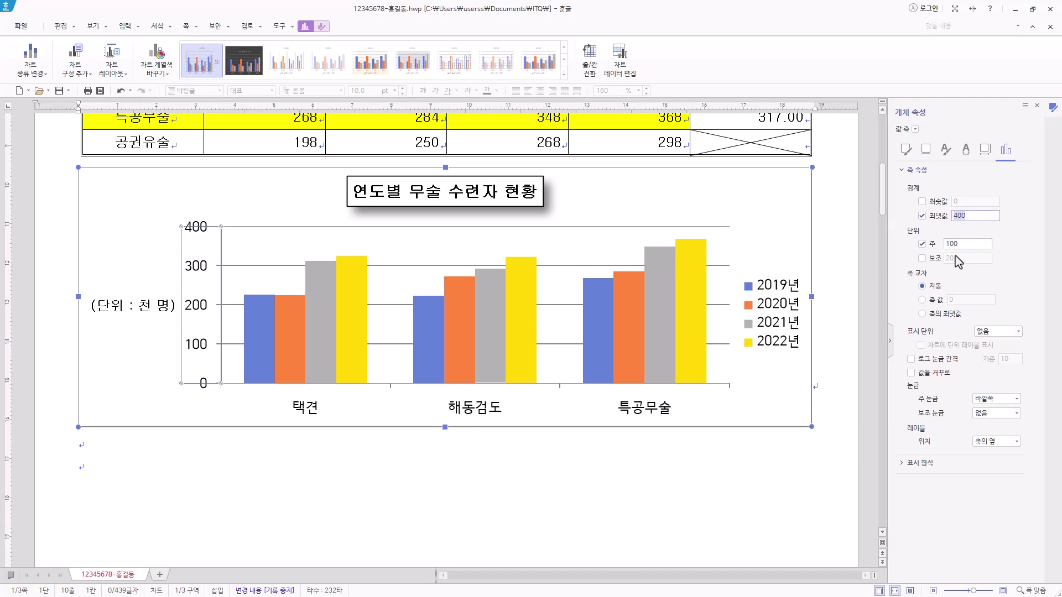
left_click(921, 217)
Set the Korean and English fonts of the value axis labels to 굴림 and apply the character settings
right_click(200, 265)
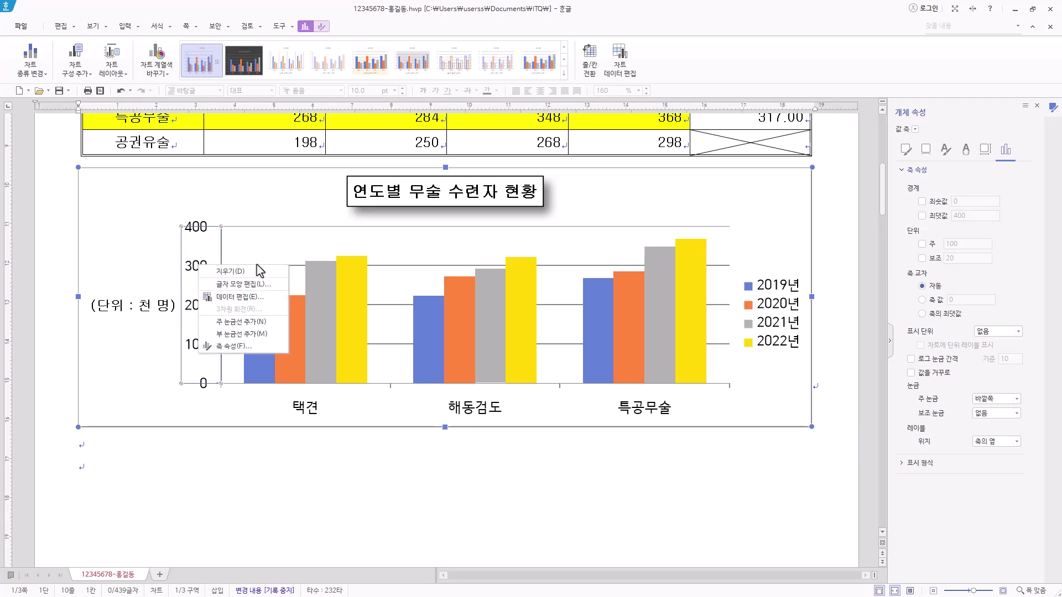
left_click(263, 286)
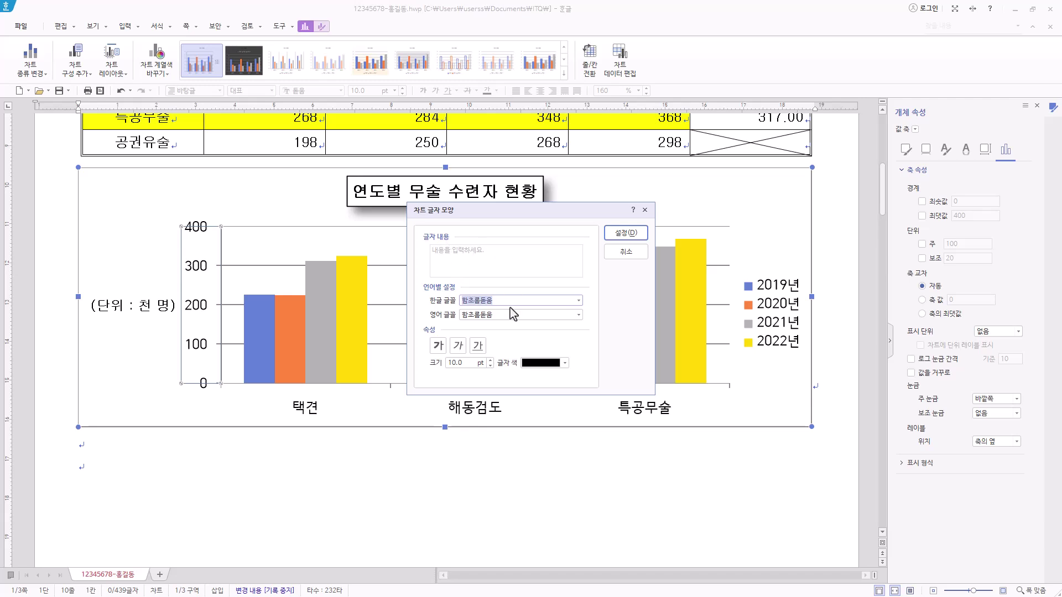
type("굴림")
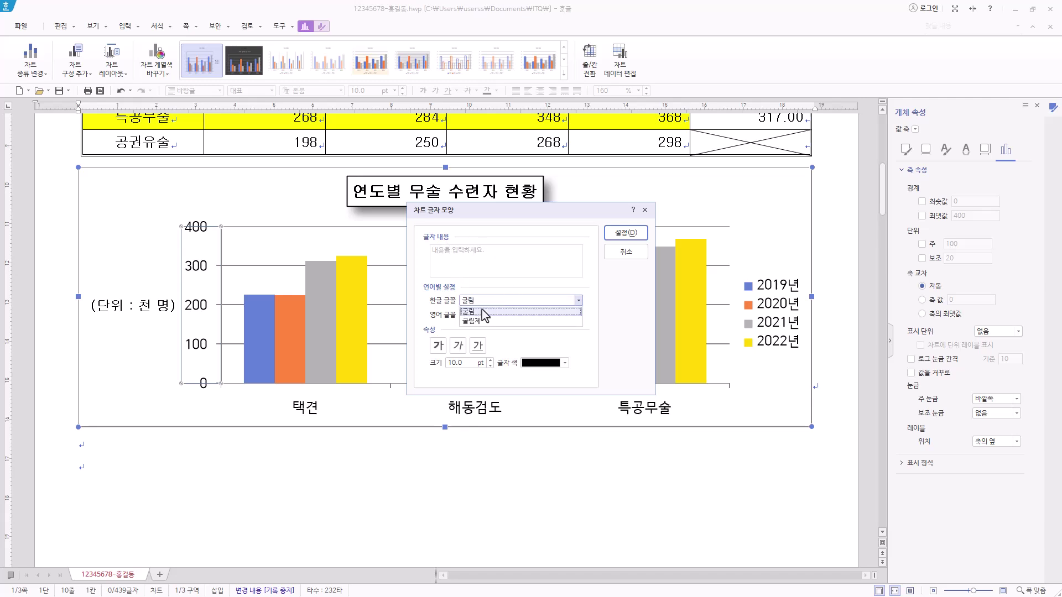
left_click(482, 312)
left_click(487, 314)
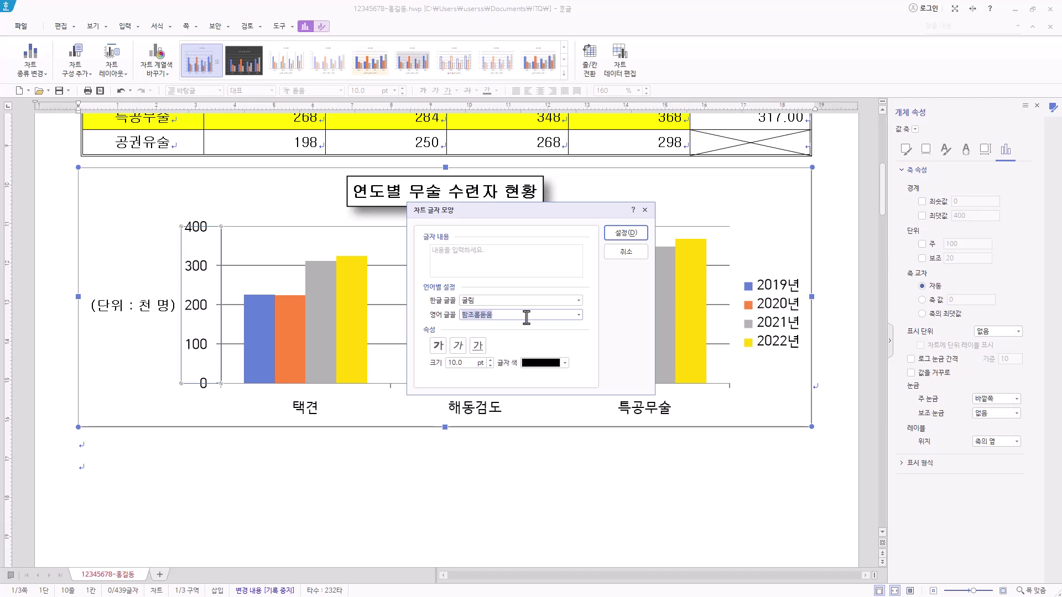
type("굴림")
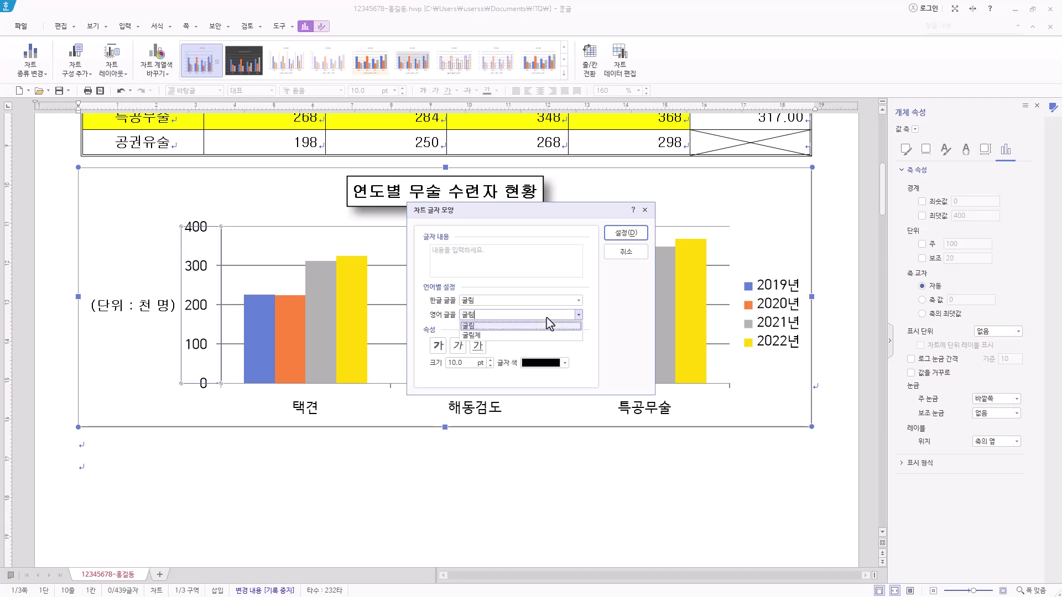
left_click(502, 327)
left_click(630, 233)
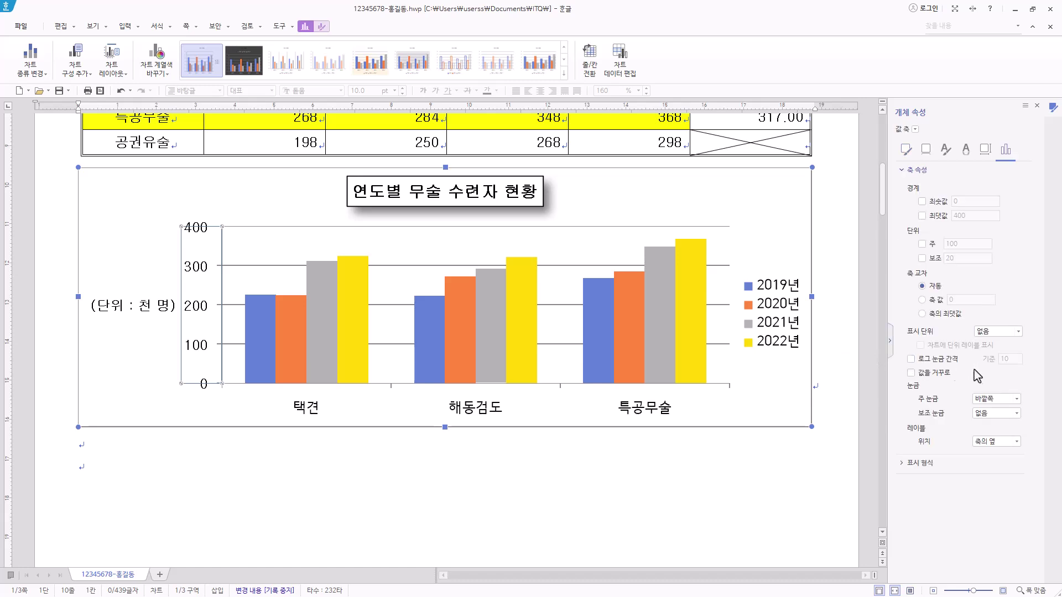
Set the major tick marks of the chart's value axis to none (없음)
left_click(1017, 399)
left_click(1018, 400)
left_click(1018, 400)
left_click(1020, 409)
left_click(1012, 398)
left_click(990, 428)
left_click(1008, 399)
left_click(334, 396)
left_click(270, 411)
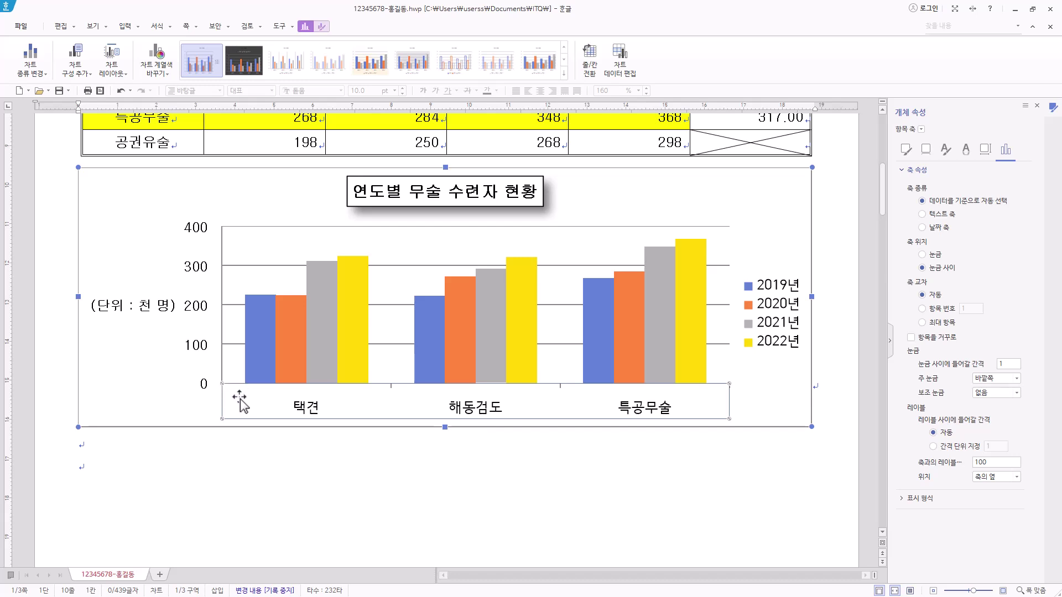
left_click(220, 387)
left_click(1016, 399)
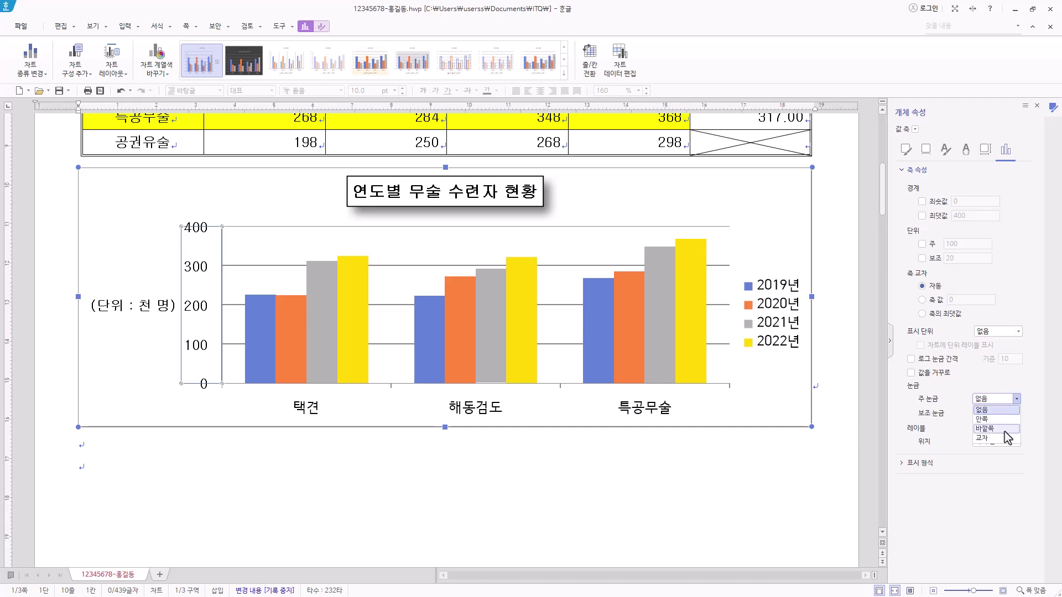
left_click(1004, 401)
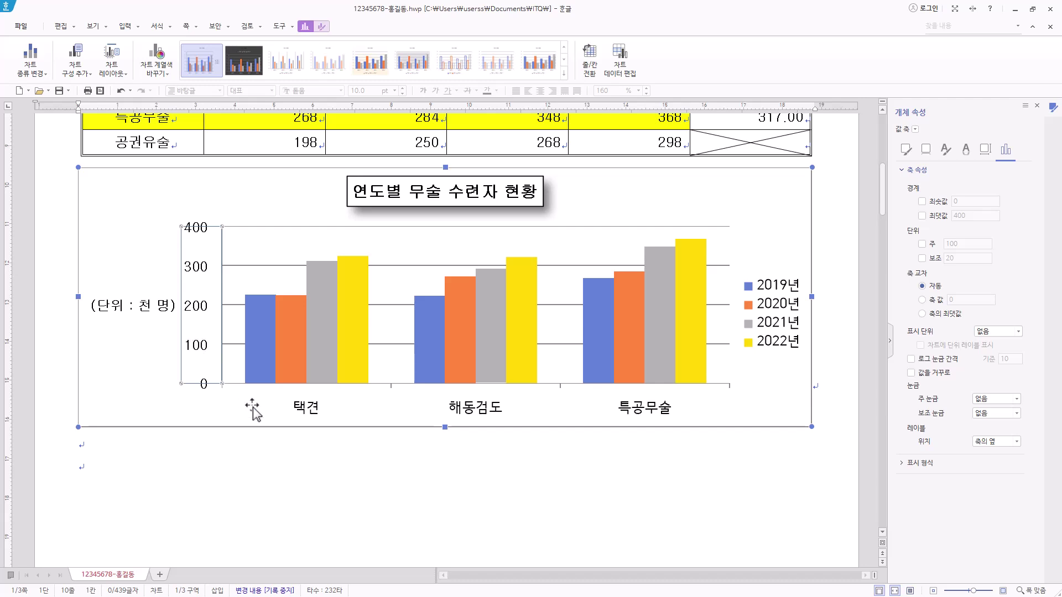
Set the Korean and English fonts of the category axis labels to 굴림 and apply the character settings
left_click(475, 408)
right_click(482, 409)
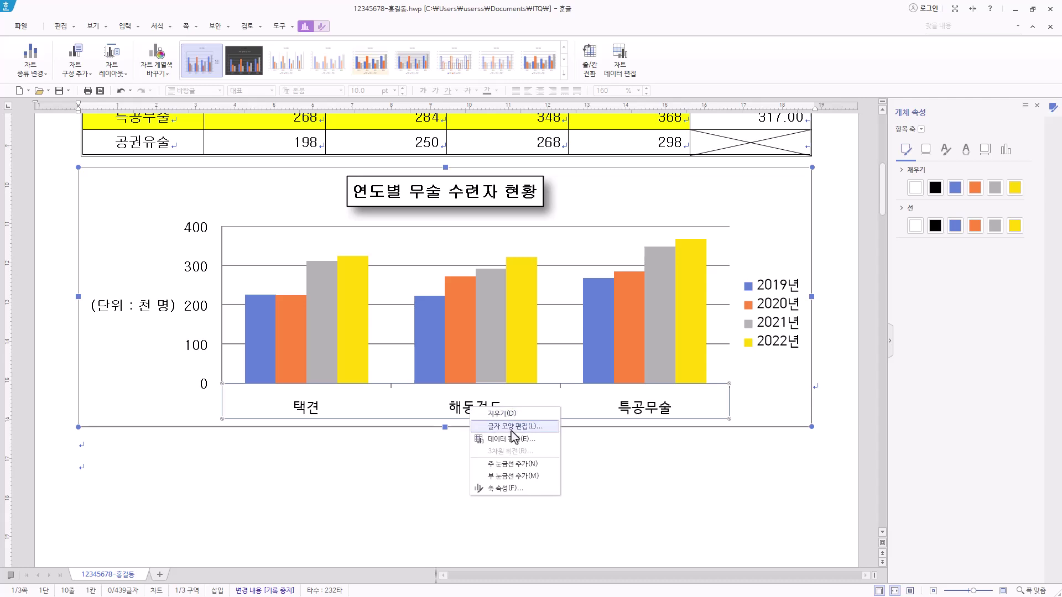
left_click(503, 427)
left_click(578, 300)
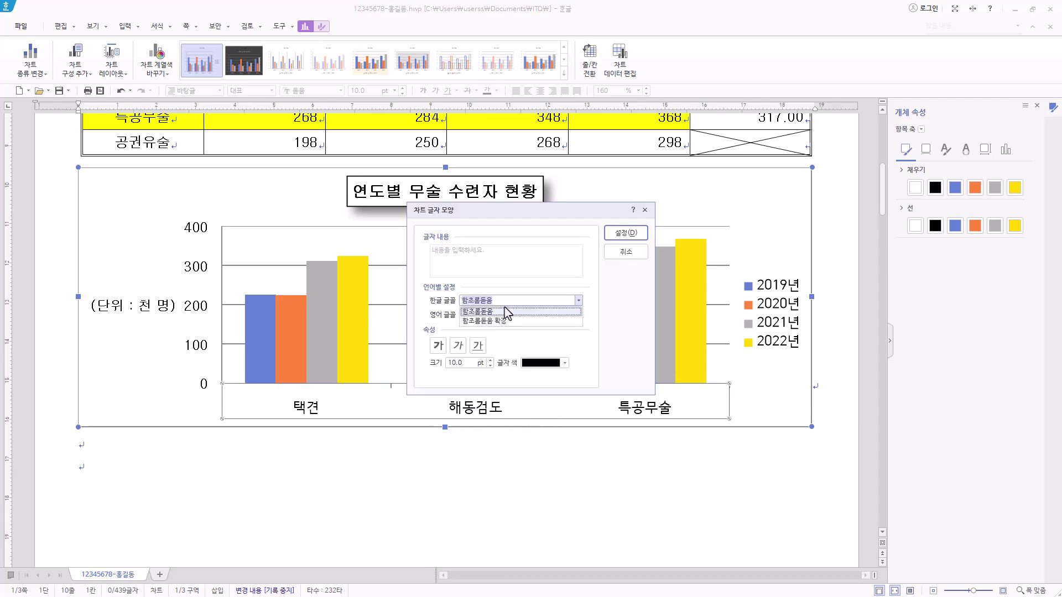
type("굴림")
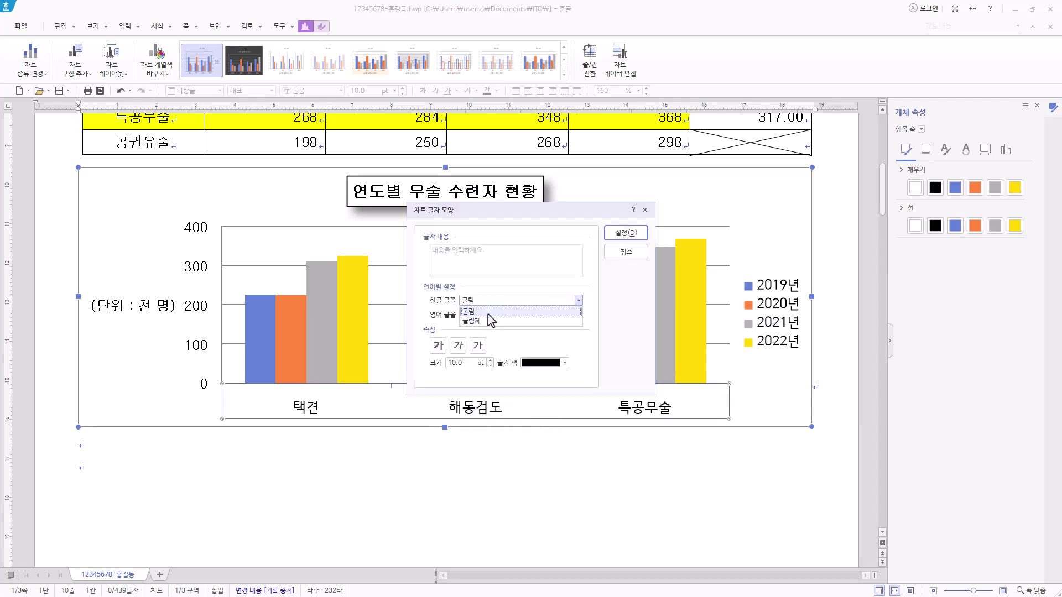
key("Return")
left_click(503, 315)
double_click(504, 315)
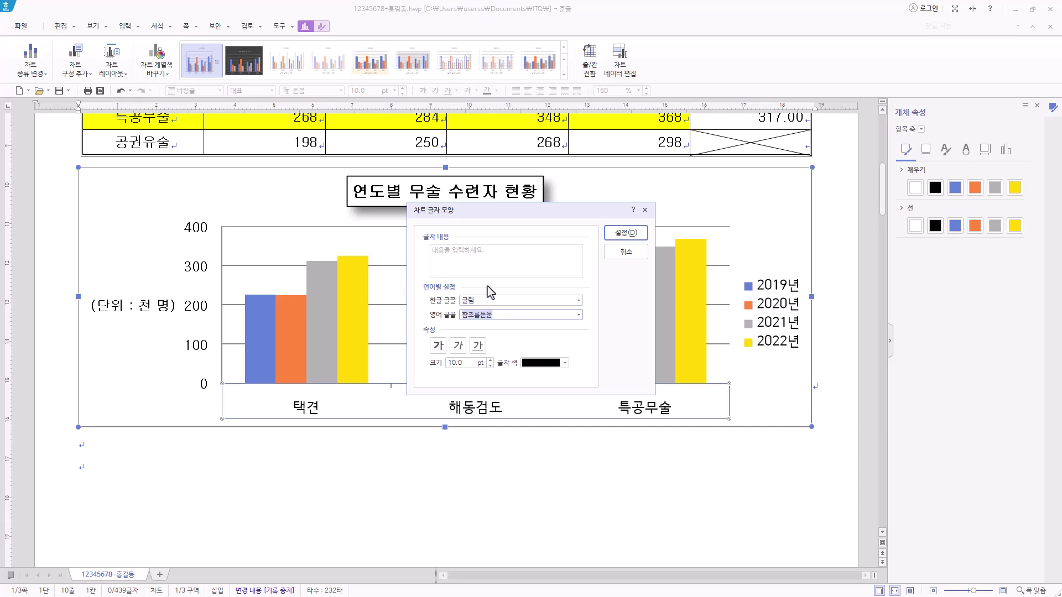
type("굴림")
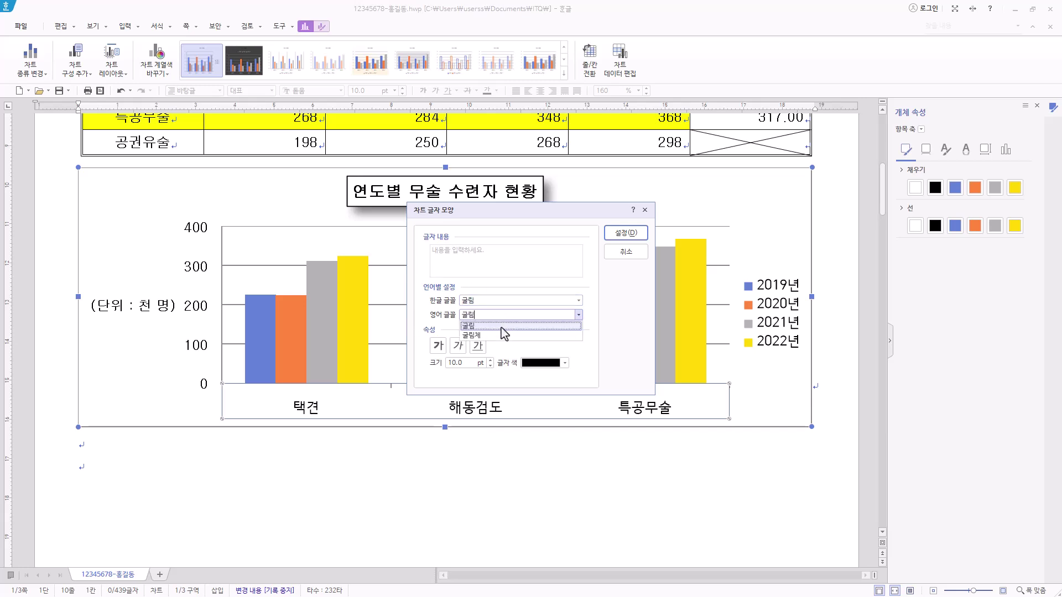
left_click(501, 327)
left_click(626, 233)
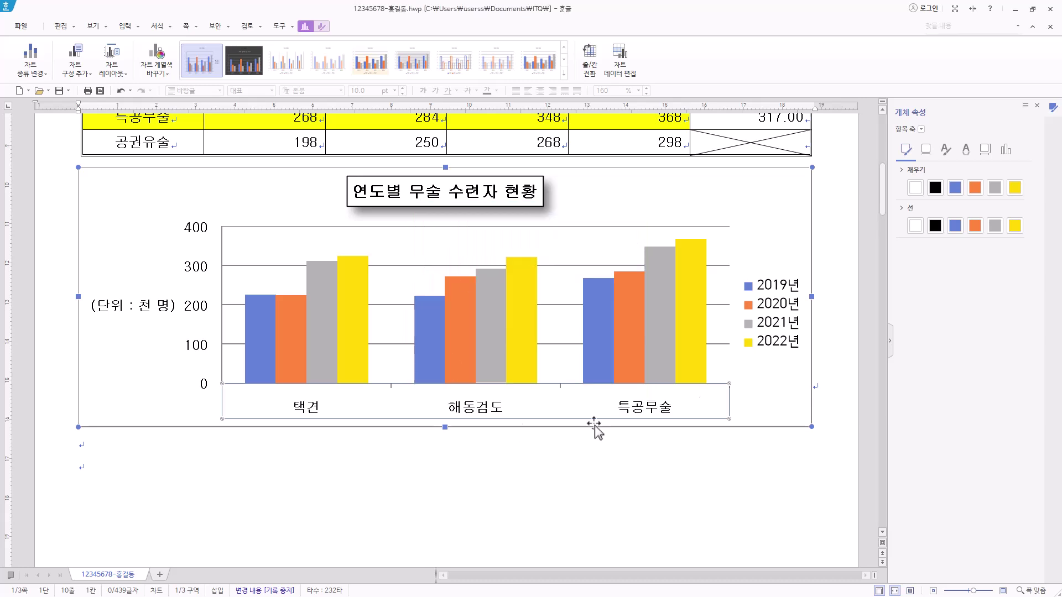
Set the chart legend's Korean and English fonts to 굴림 and give the legend a black outline
left_click(768, 298)
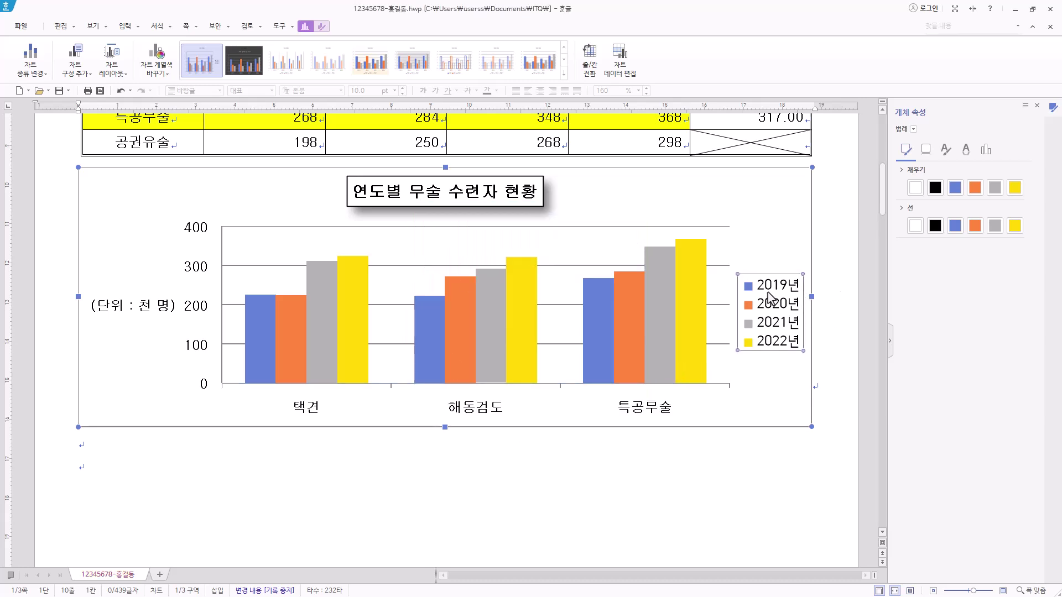
right_click(769, 293)
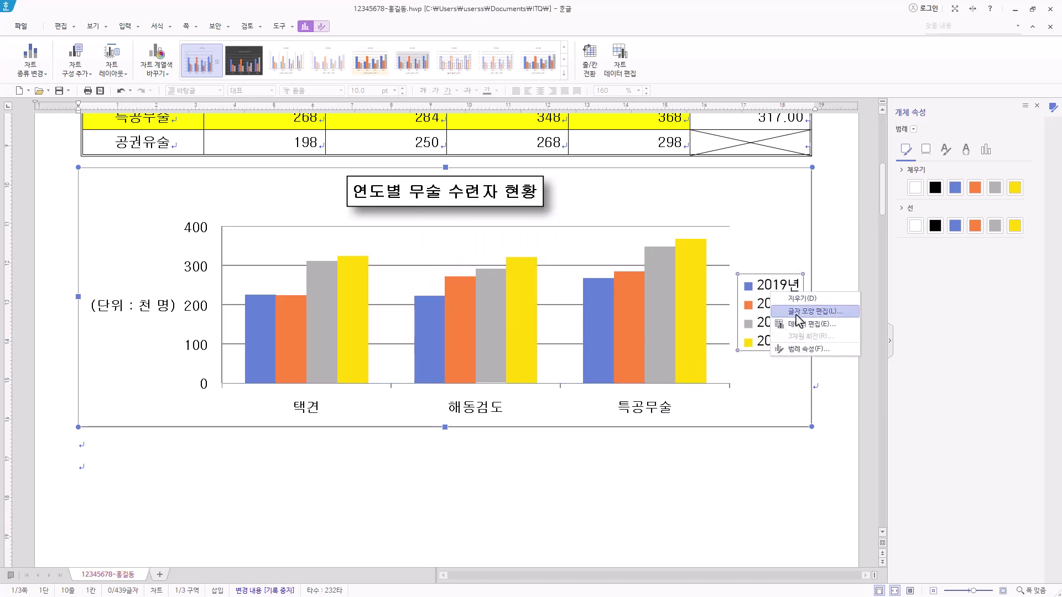
left_click(797, 313)
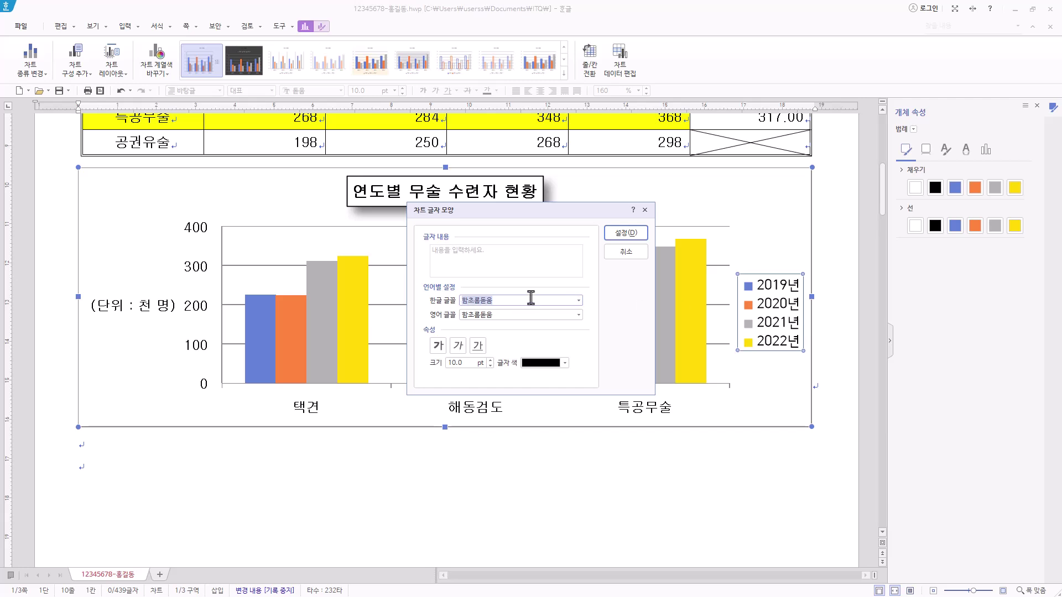
type("굴림")
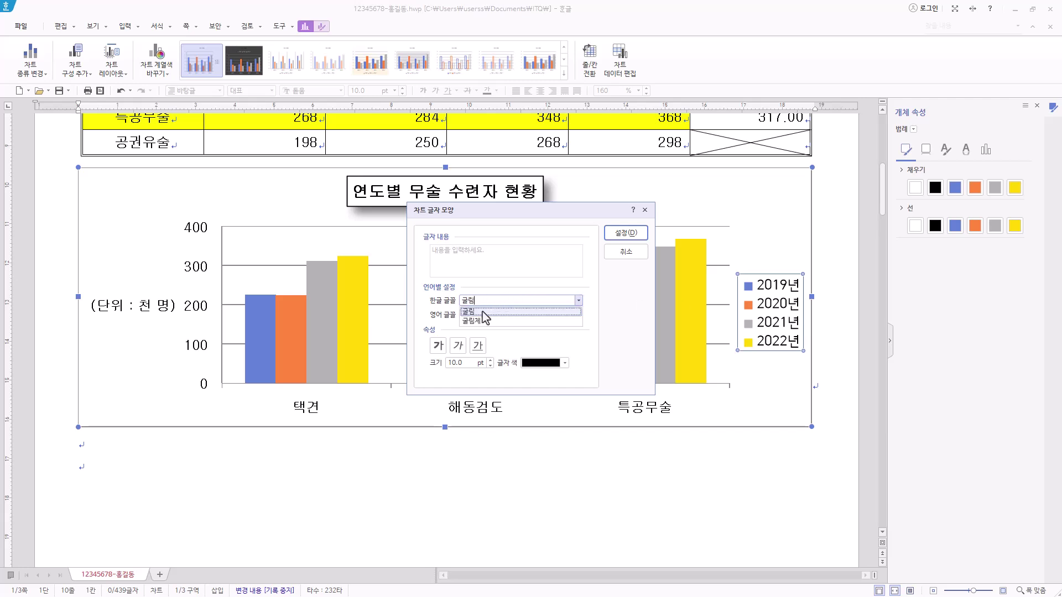
key("Tab")
type("굴림")
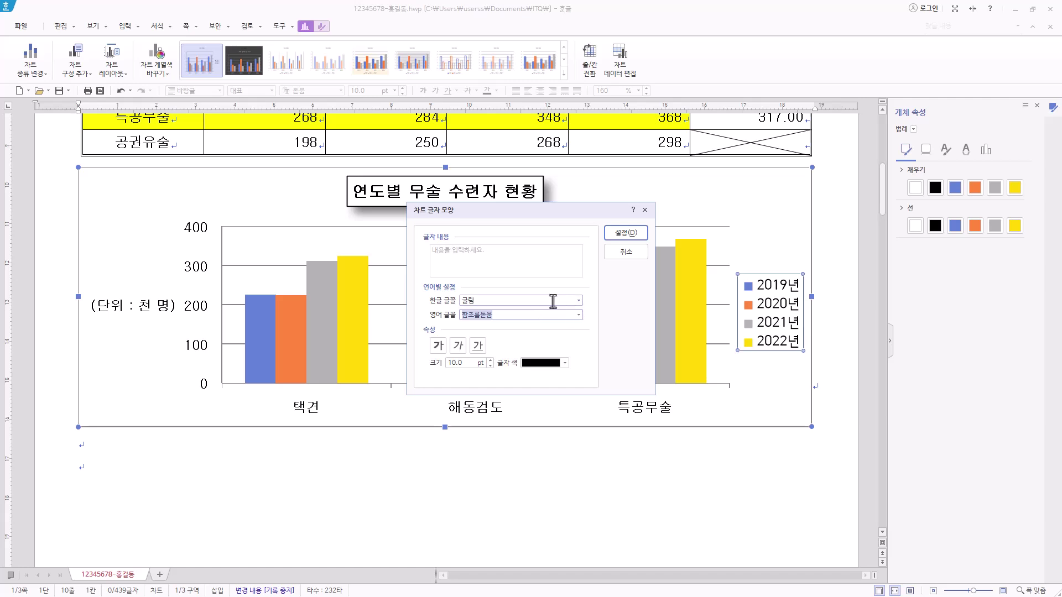
left_click(522, 328)
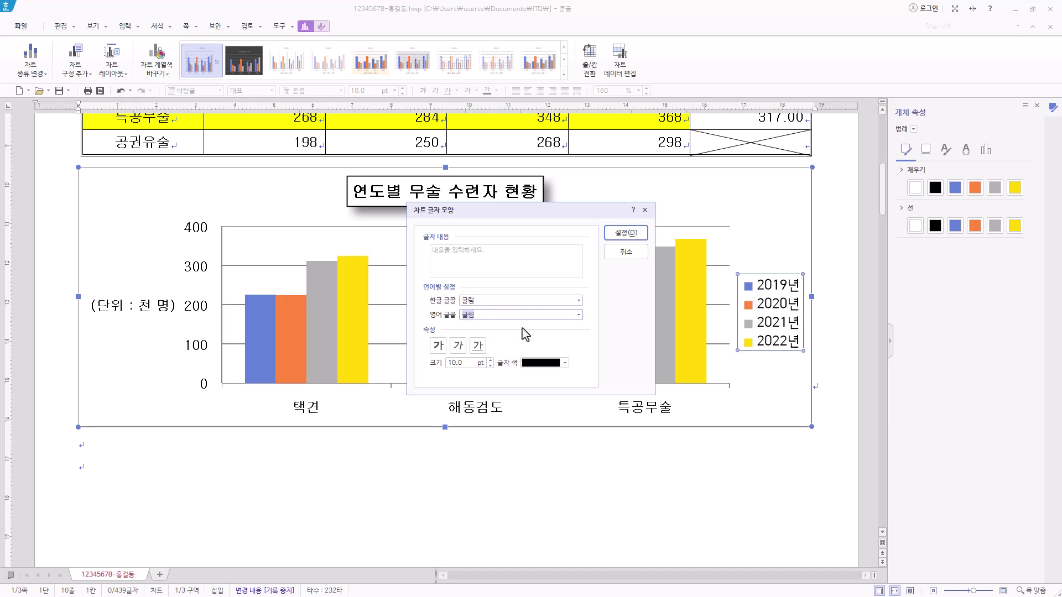
left_click(627, 232)
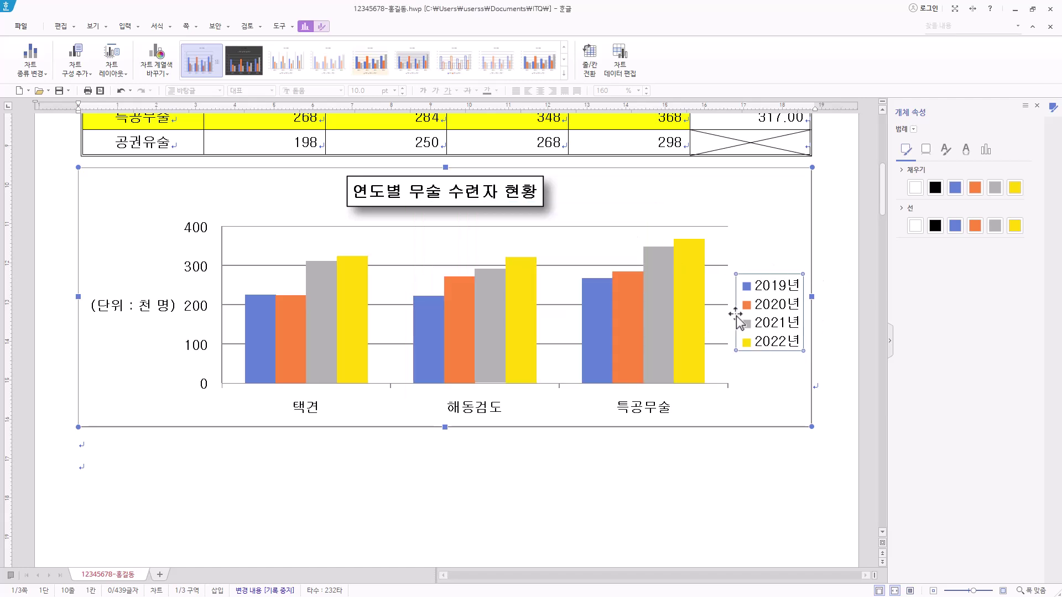
left_click(934, 228)
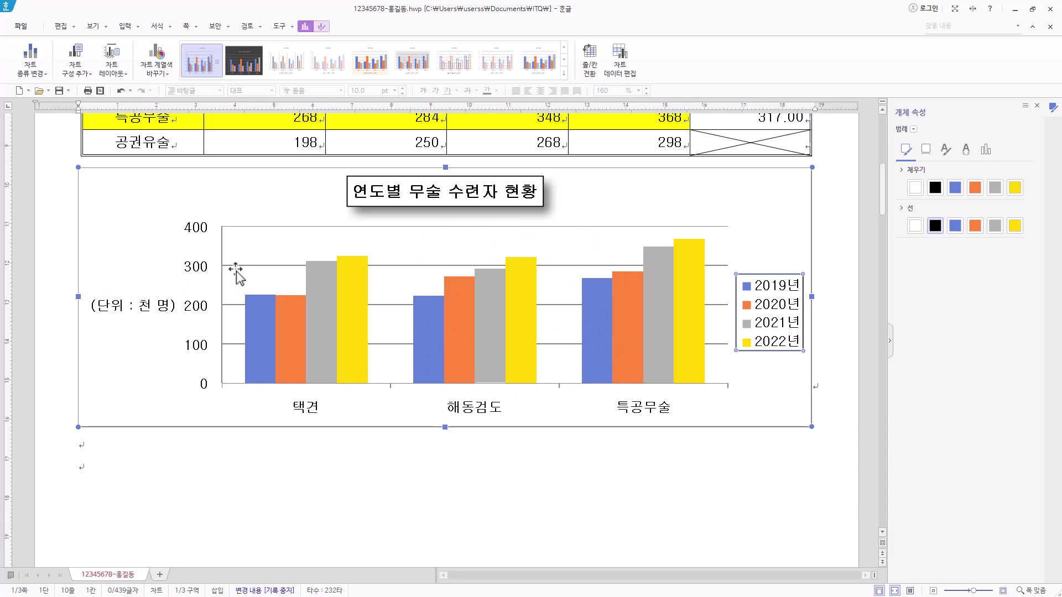
Delete the value axis major gridlines from the chart and save the document
left_click(566, 268)
left_click(563, 258)
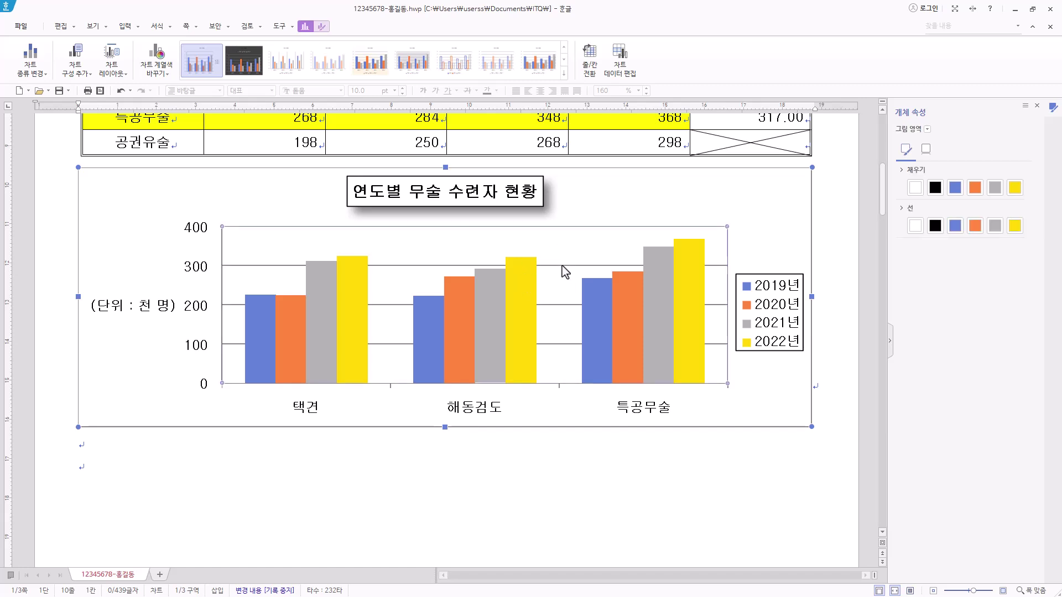
left_click(565, 268)
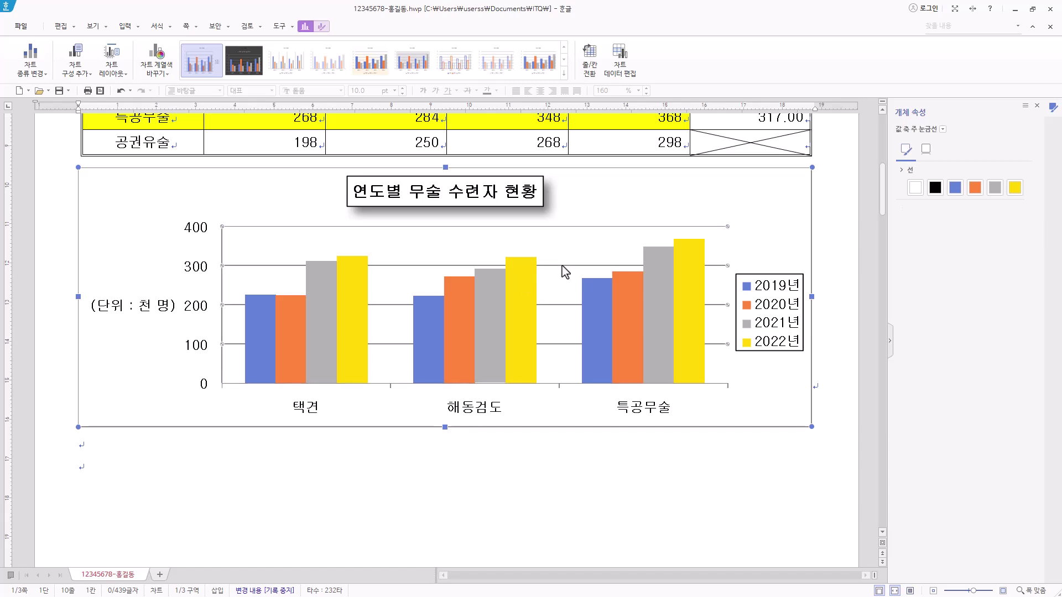
key("Delete")
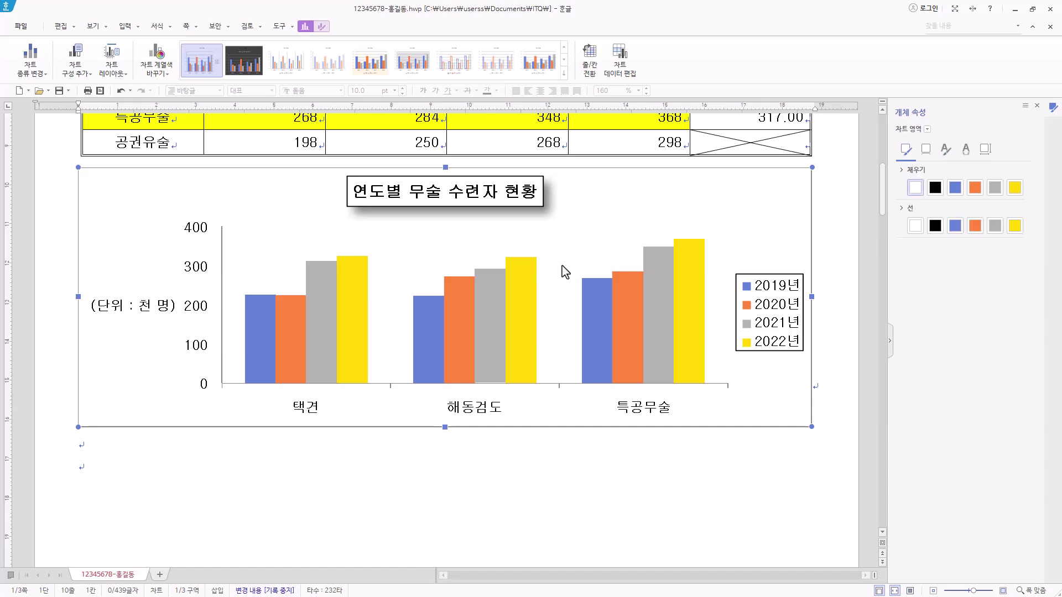
left_click(59, 94)
Enter the label (1) on the line below item 3 and open the equation editor after it
scroll(419, 367, "down", 10)
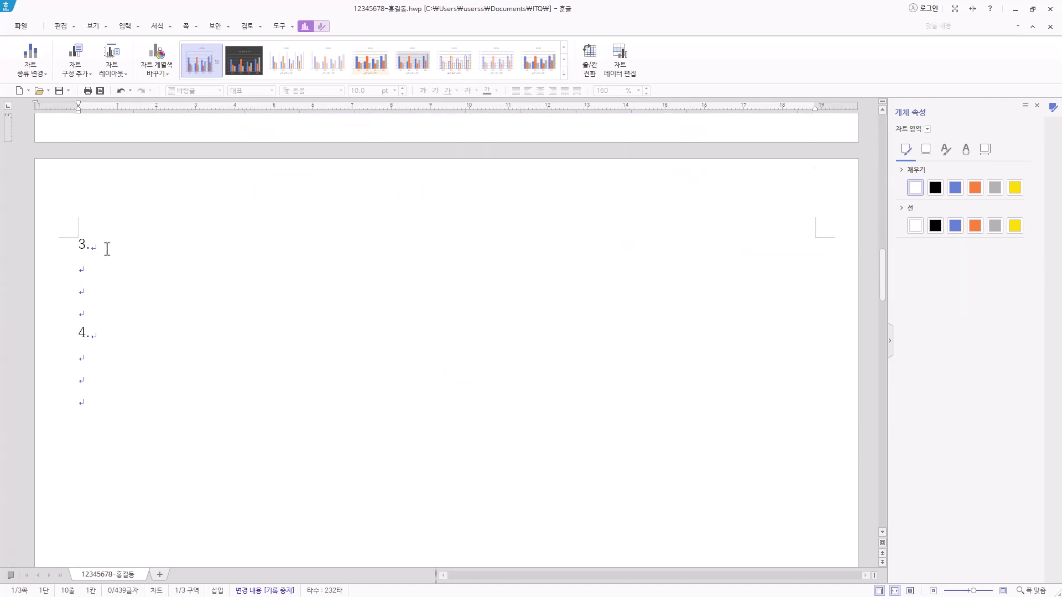
left_click(93, 265)
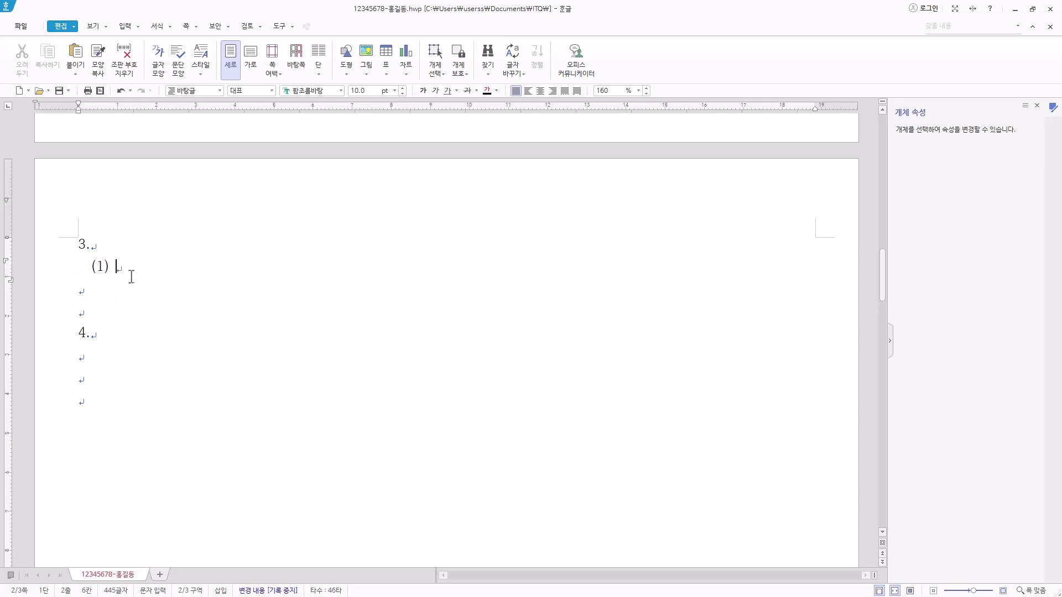
left_click(126, 27)
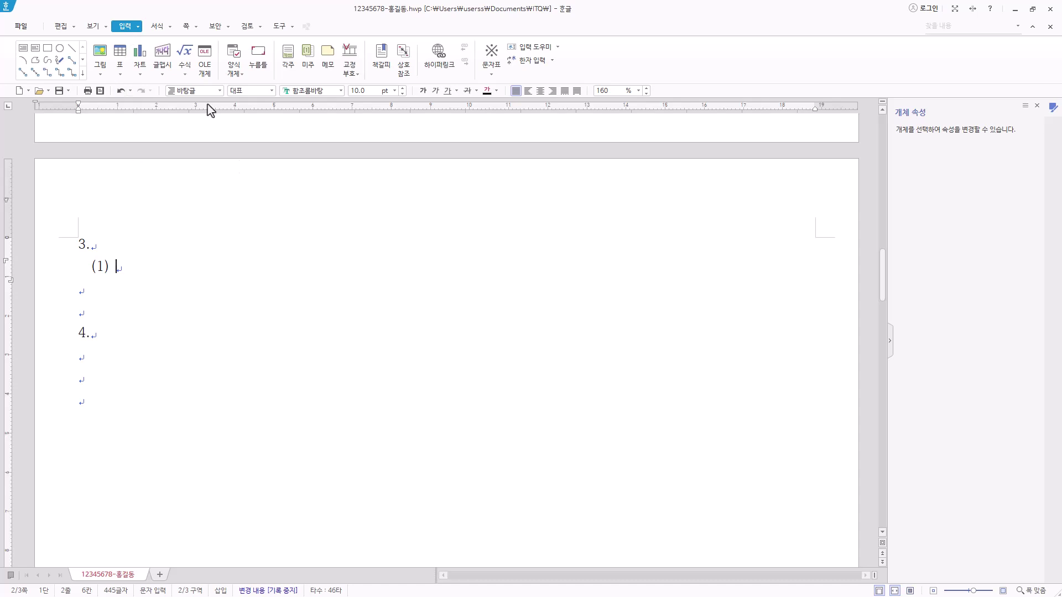
left_click(187, 55)
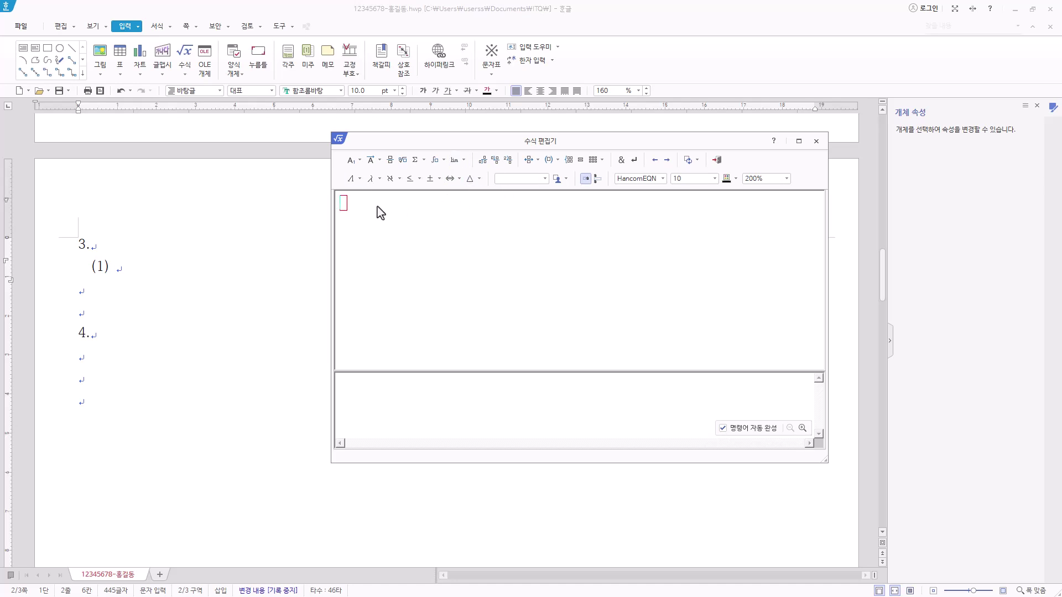
Insert a summation from k=1 to 10 in the equation and start its expression with (k³
left_click(420, 159)
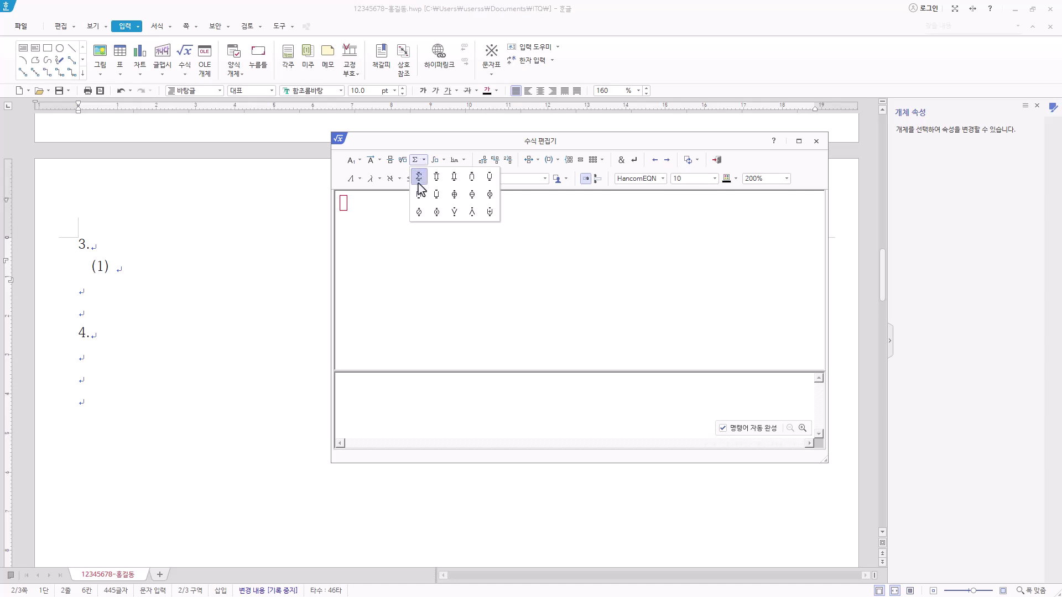
left_click(419, 185)
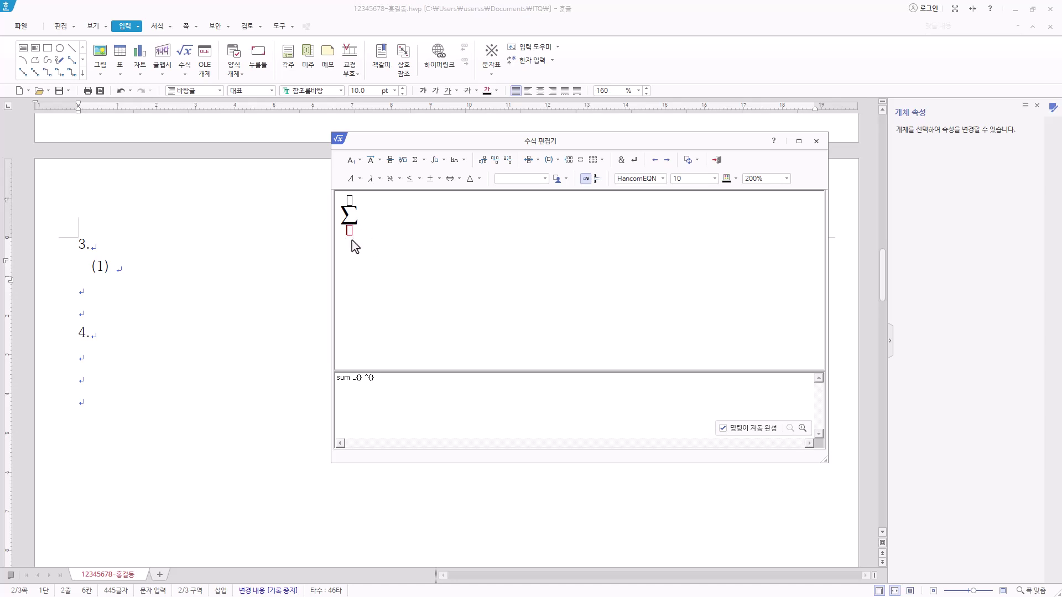
type("k=1")
type("10")
type("(k")
left_click(352, 164)
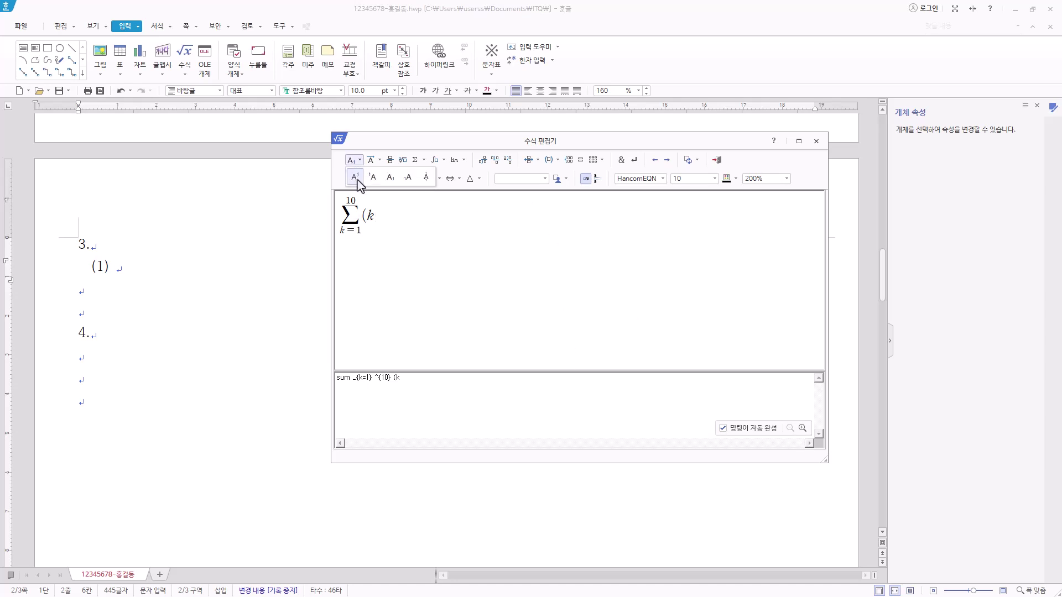
left_click(354, 177)
type("3")
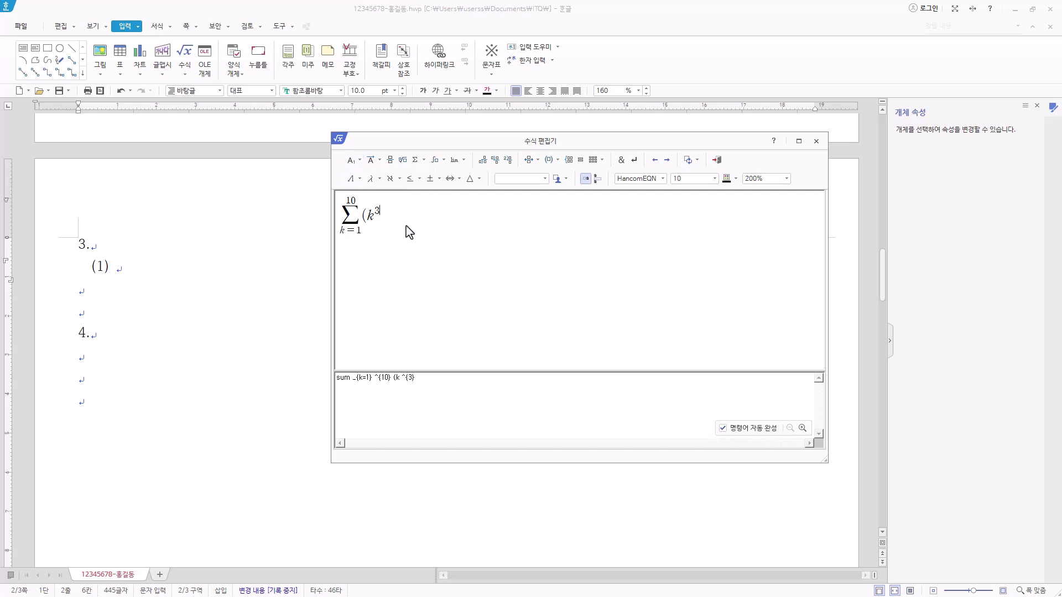
Complete the summation equation with +6k²+4k+3)=256 and insert it into the document after label (1)
key("Right")
type("+6k")
left_click(350, 162)
left_click(350, 178)
type("2")
key("Tab")
type("+4k+3)=")
type("256")
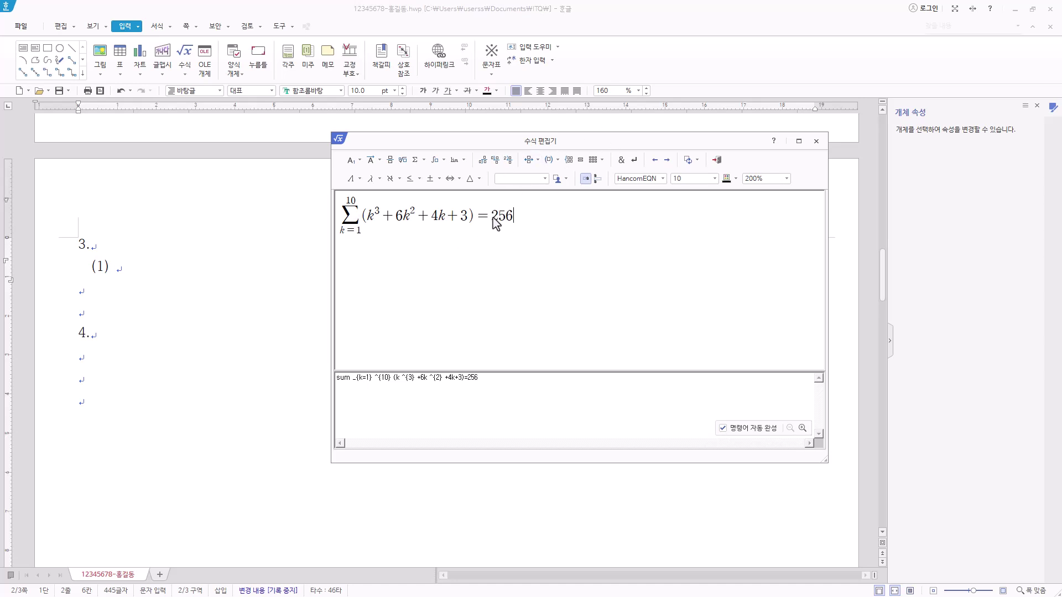
left_click(717, 159)
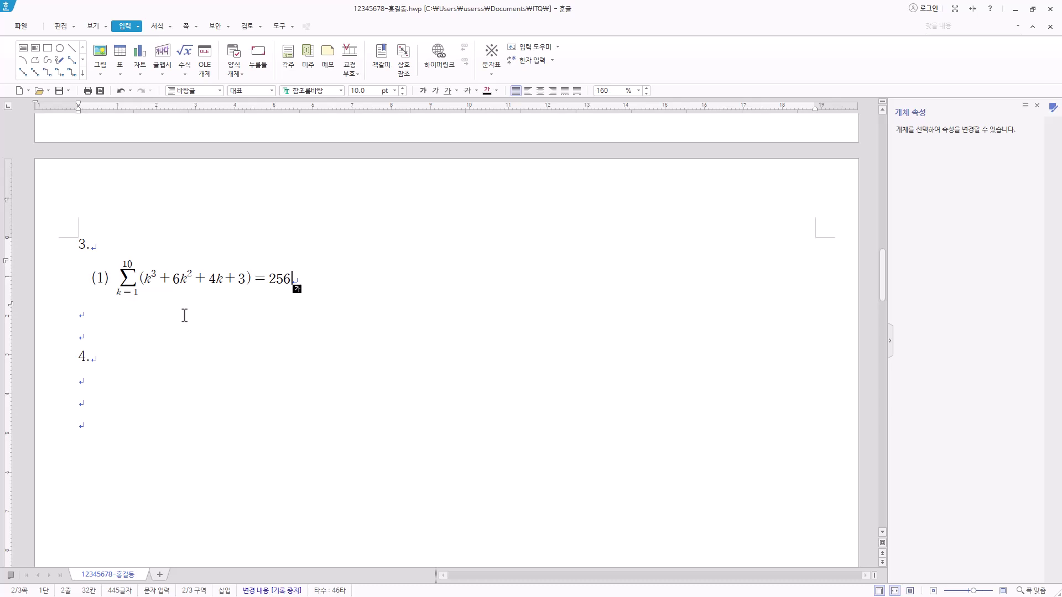
Reopen the summation equation, examine its script code, and close the equation editor without changes
double_click(236, 286)
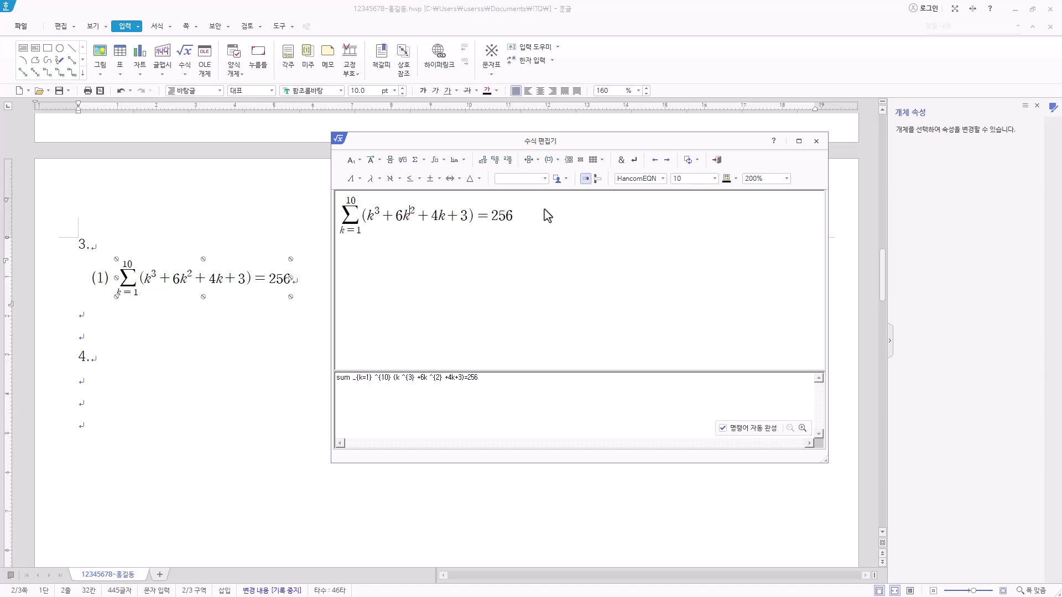
left_click_drag(493, 379, 225, 382)
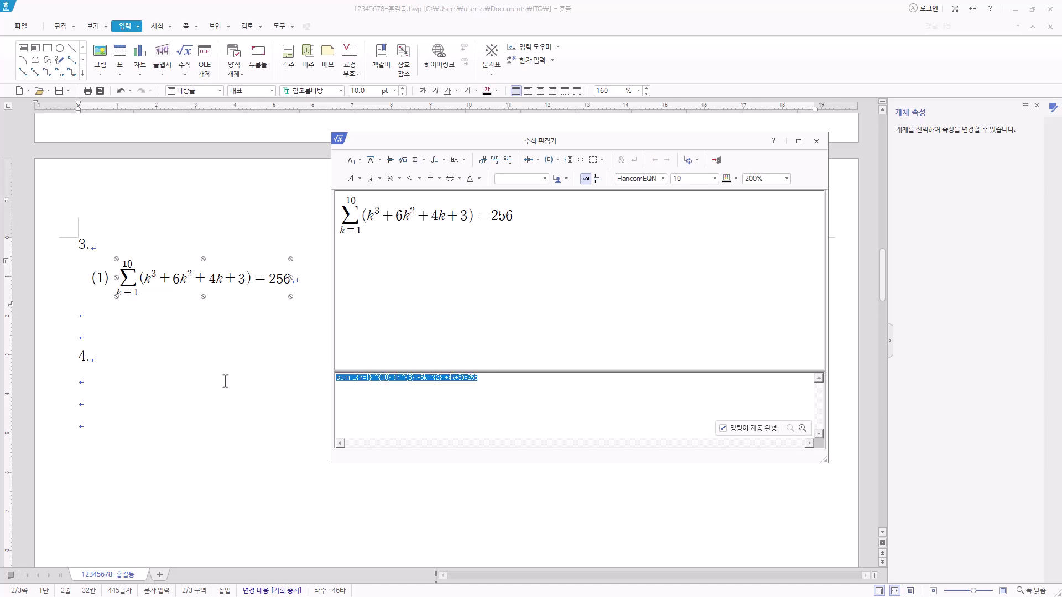
left_click(499, 380)
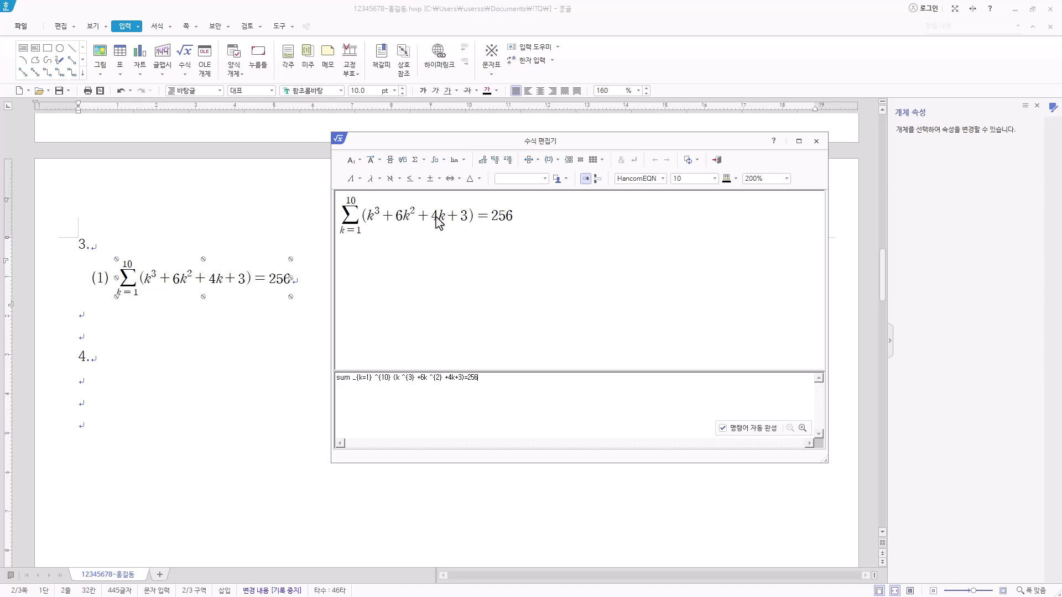
left_click(395, 379)
key("BackSpace")
left_click_drag(515, 379, 233, 381)
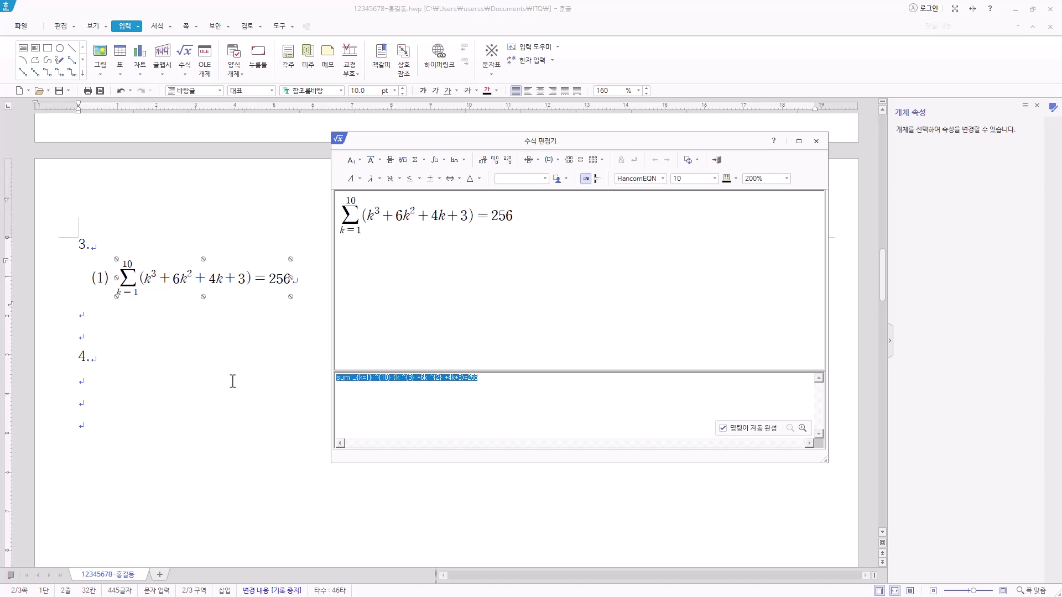
left_click(484, 381)
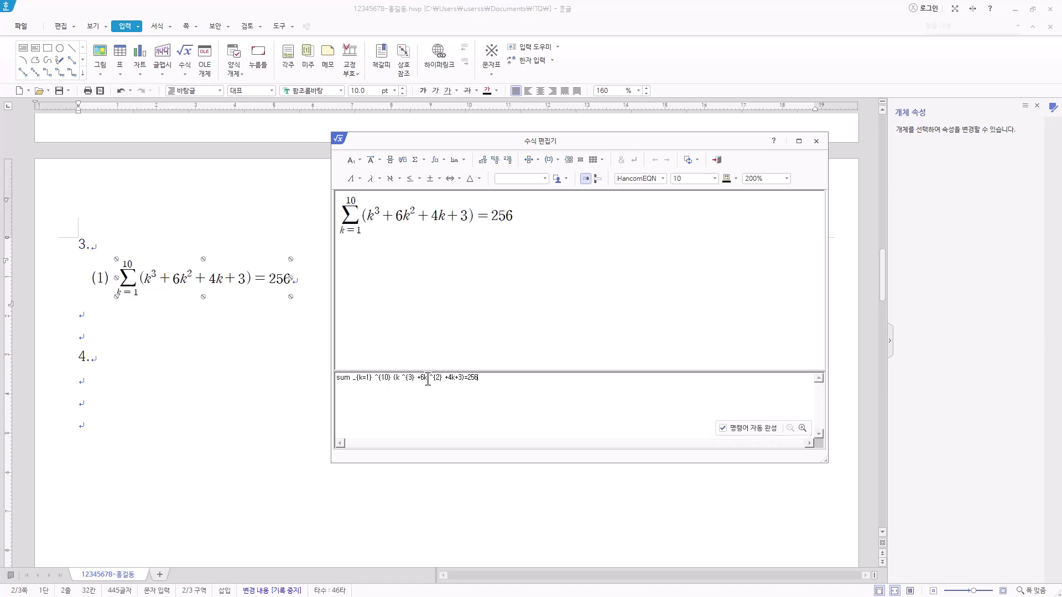
left_click(816, 141)
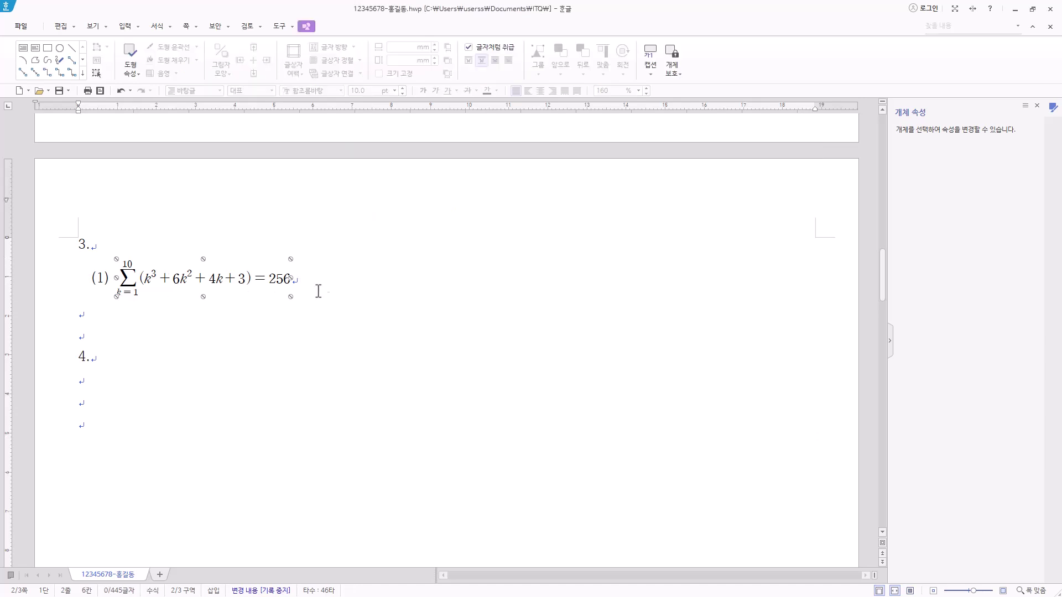
Add tab spacing and the label (2) after the first equation, and open a new equation there
left_click(321, 281)
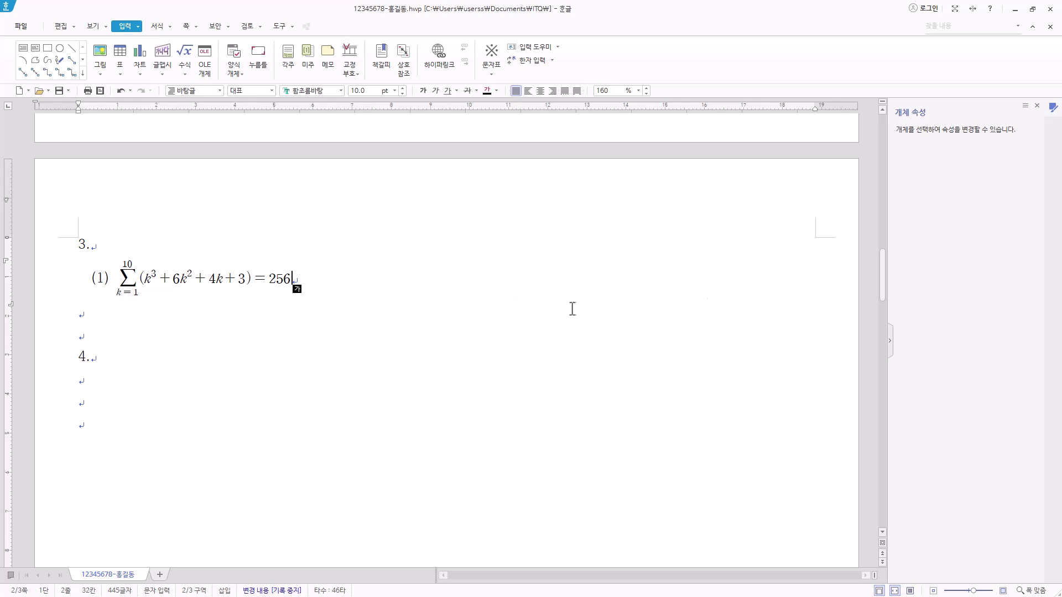
key("Tab")
key("Tab")
key("Tab")
key("Tab")
type("(2)")
left_click(183, 62)
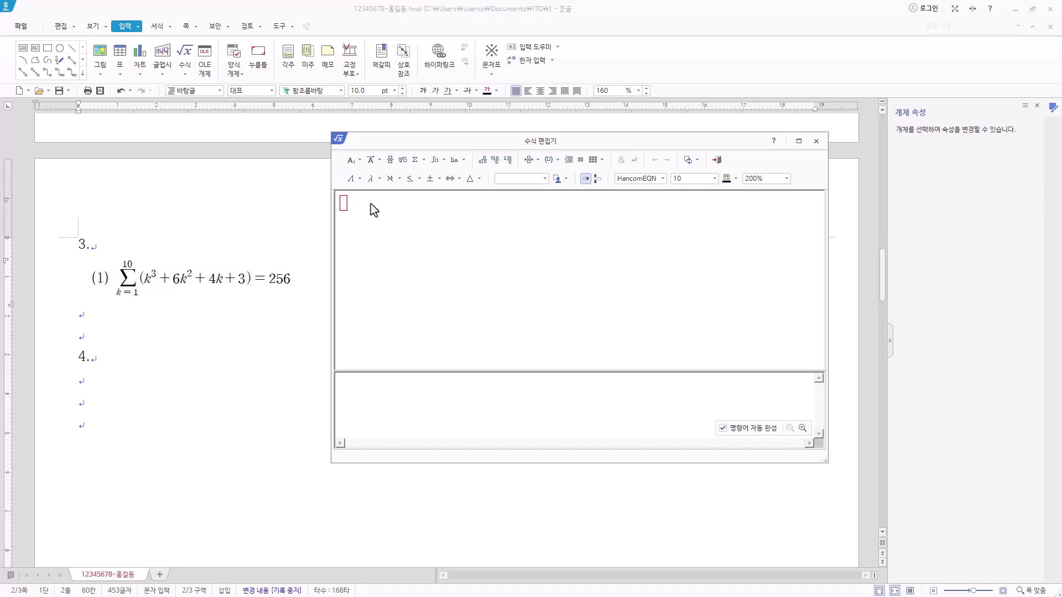
Enter the integral from a to b of xf(x)dx, an equals sign and the fraction 1 over b-a
left_click(436, 160)
left_click(351, 227)
type("a} ^{b} {xf(x)dx=")
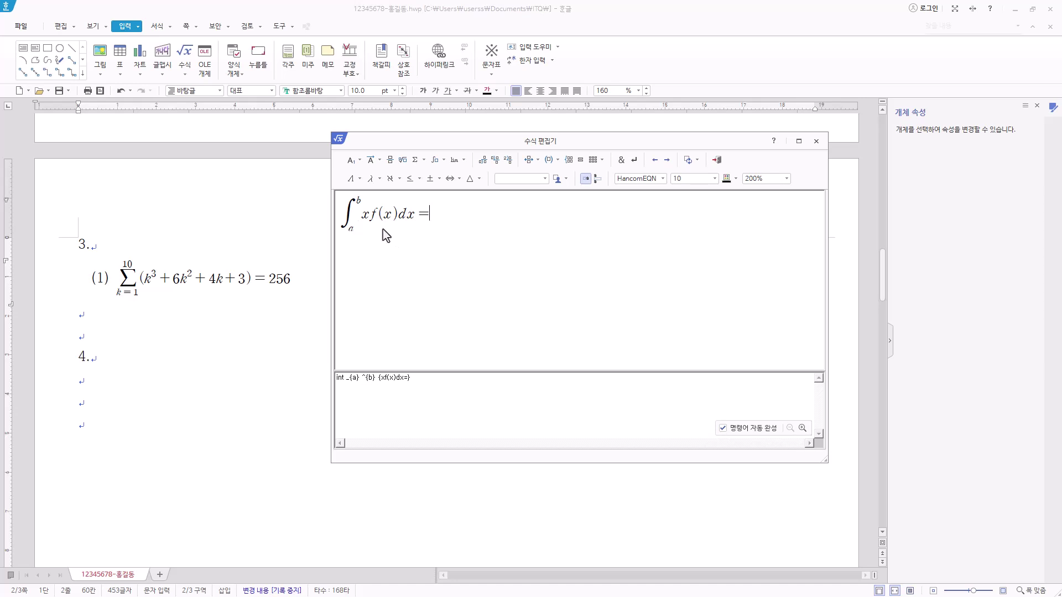
left_click(391, 160)
type("1")
left_click(442, 227)
Add a second integral from a to b with the expression xdx= after the fraction
left_click(443, 160)
left_click(439, 182)
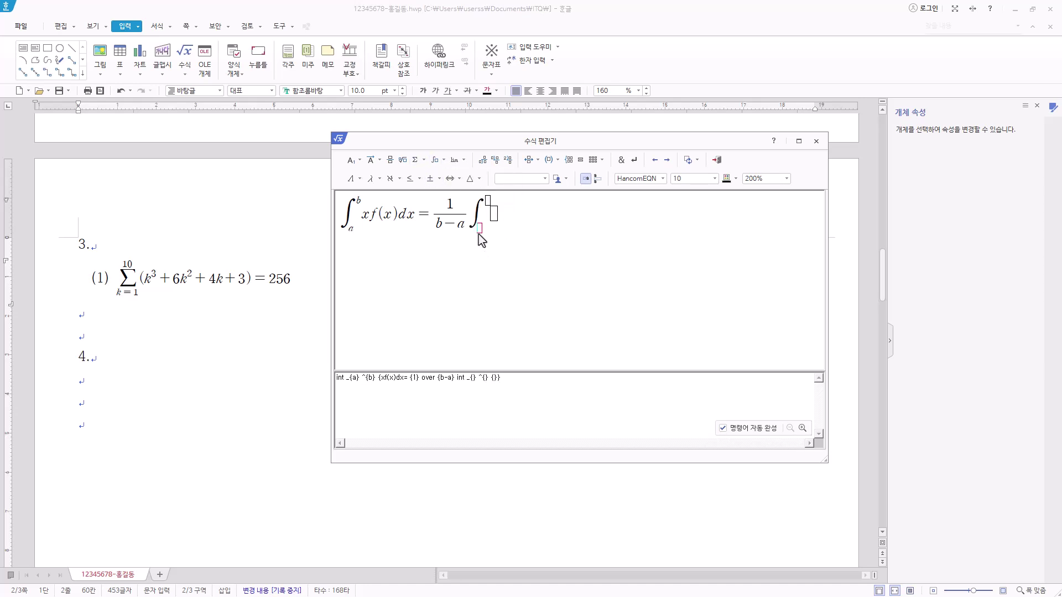
type("a")
left_click(489, 198)
type("b")
left_click(494, 215)
type("xdx=")
Finish the equation with the fraction a+b over 2 and insert it into the document after label (2)
left_click(390, 159)
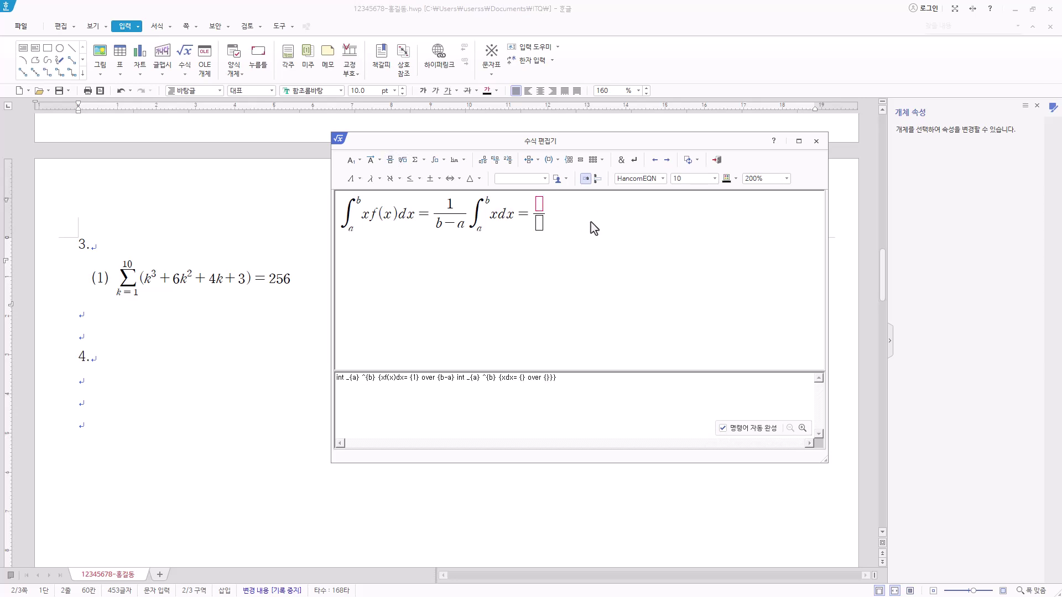
type("a+b} over {")
left_click(551, 225)
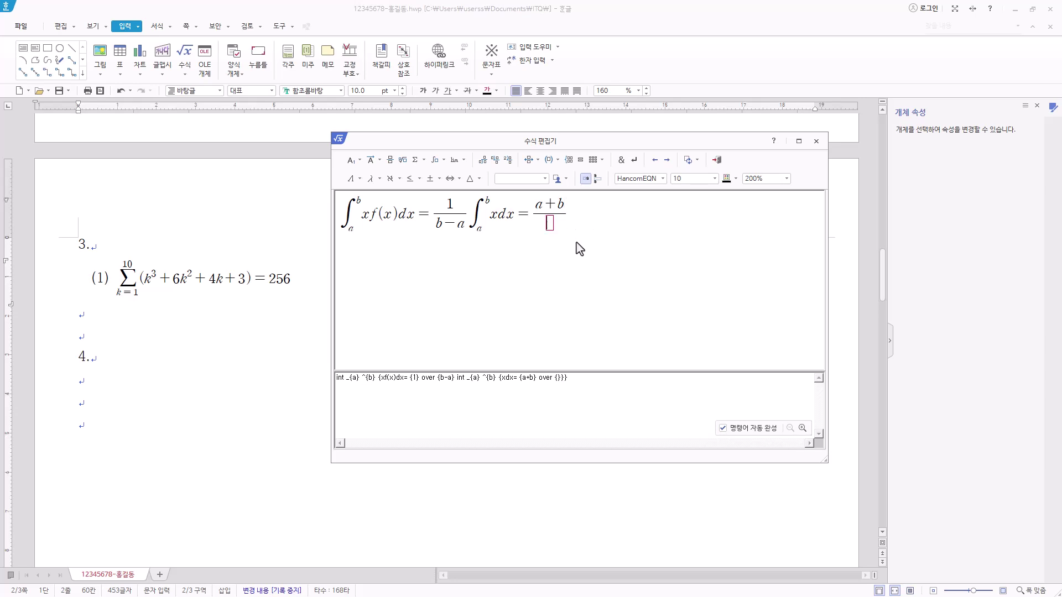
type("2")
left_click(716, 160)
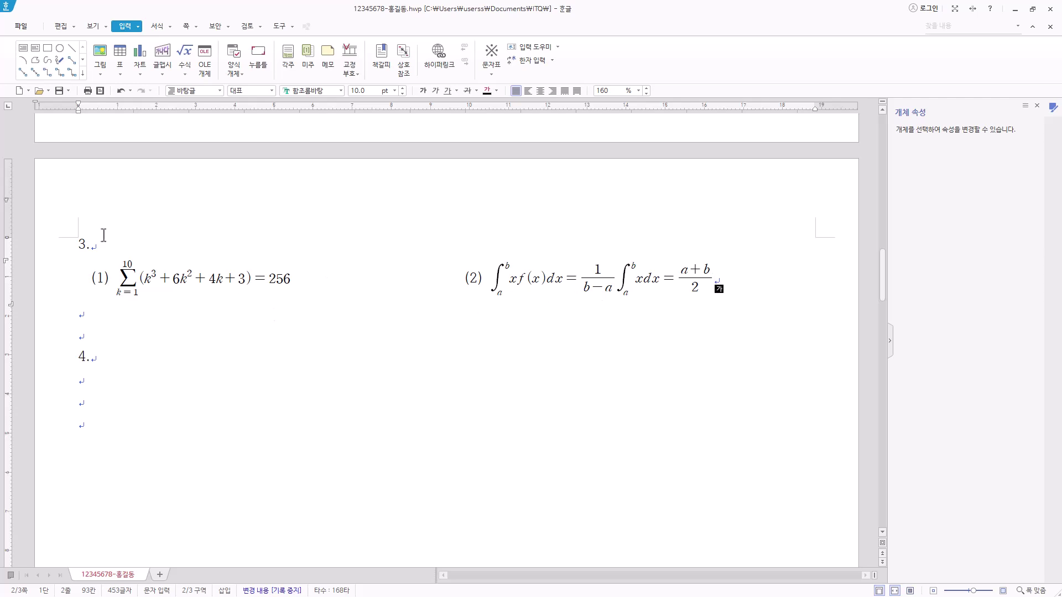
scroll(127, 425, "down", 2)
left_click(107, 321)
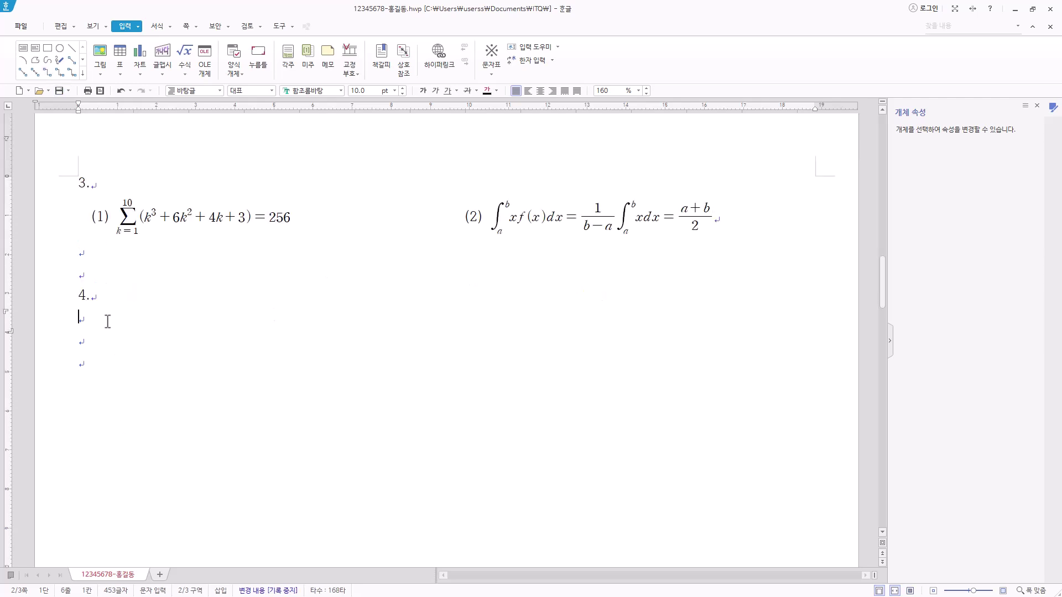
scroll(614, 367, "down", 5)
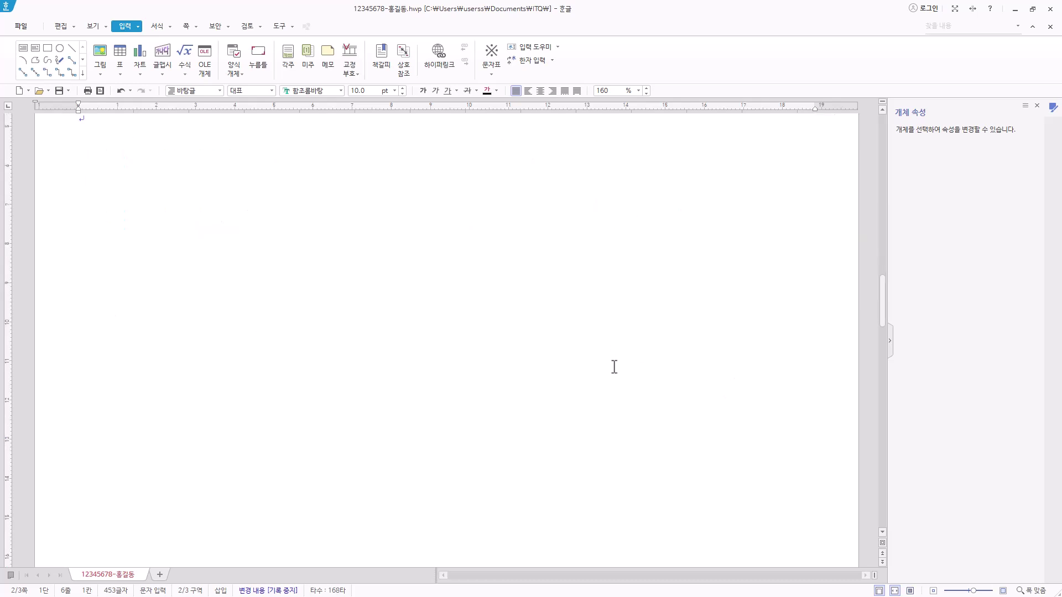
scroll(614, 368, "down", 3)
scroll(510, 248, "up", 3)
scroll(509, 315, "up", 5)
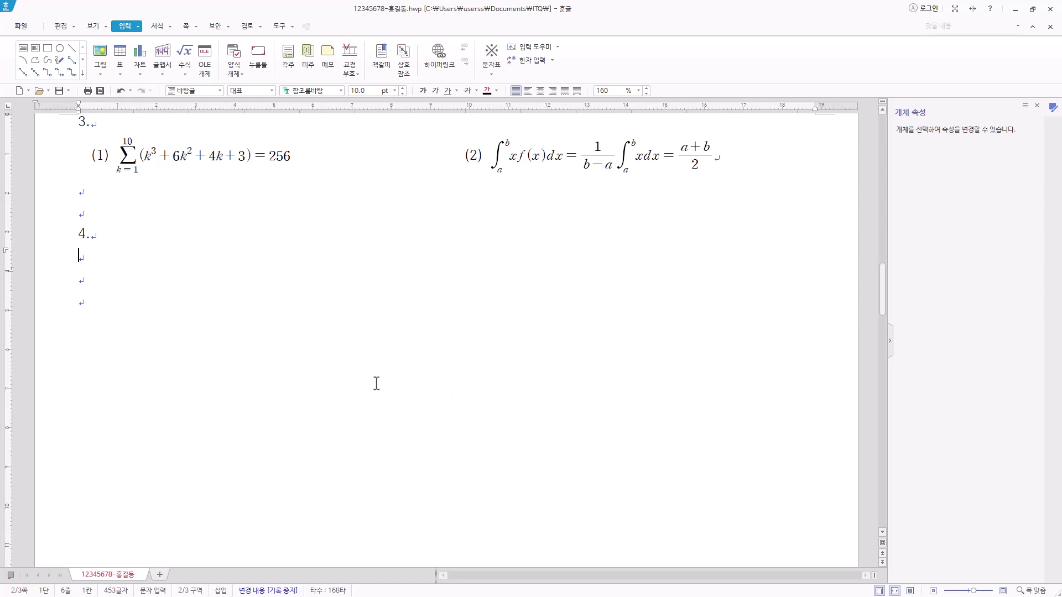
scroll(375, 382, "down", 2)
scroll(476, 403, "up", 3)
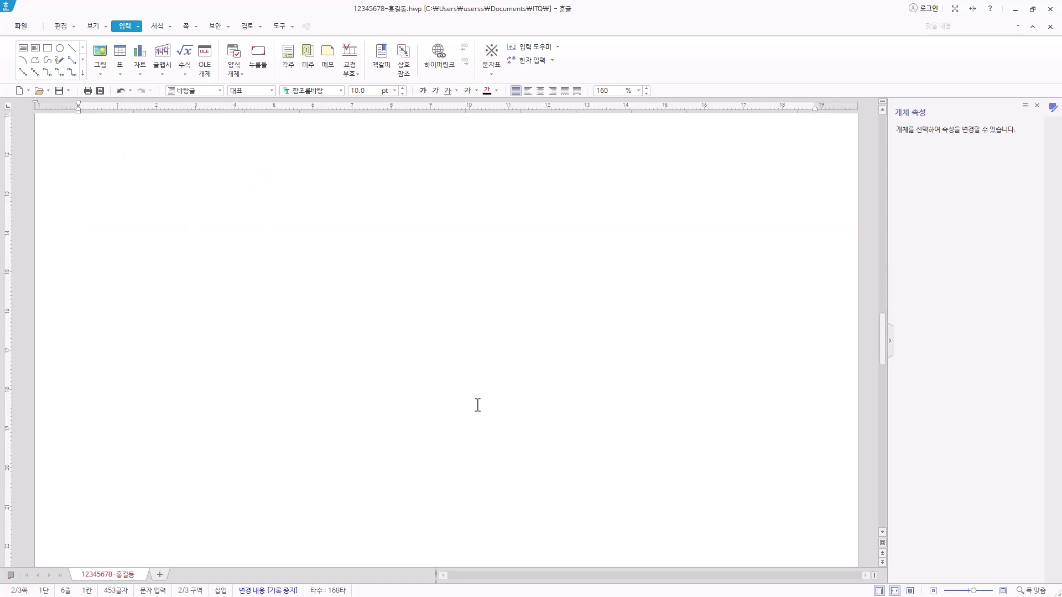
Close the object properties pane and zoom the document out to 125%
left_click(1036, 106)
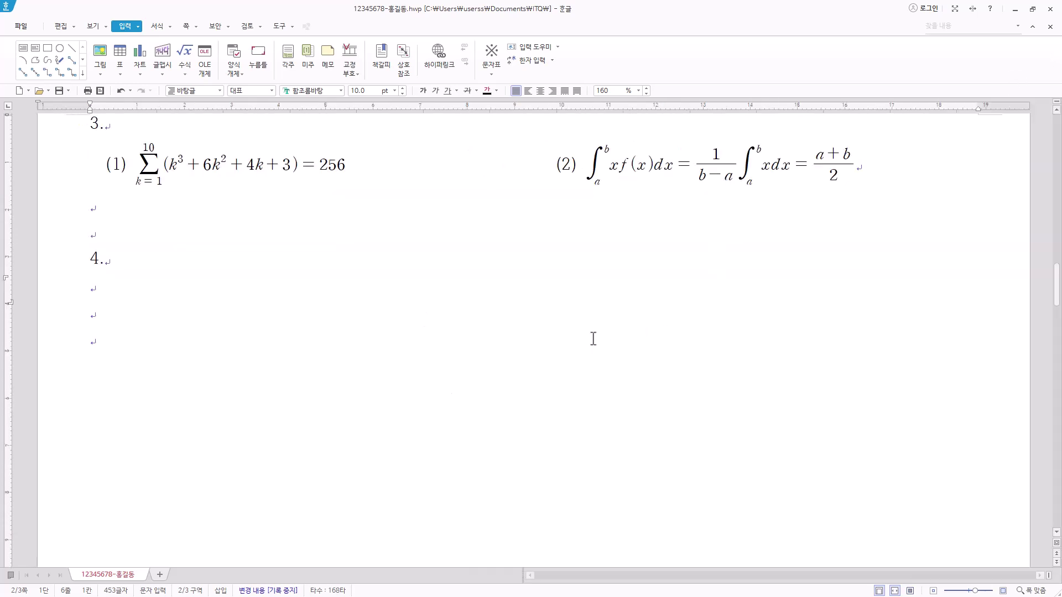
left_click(93, 26)
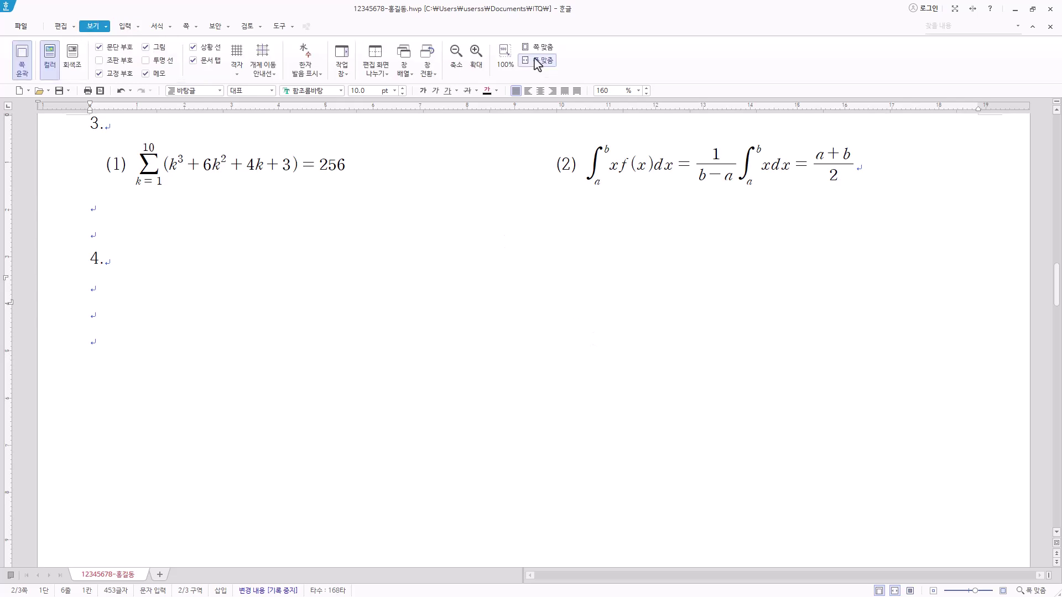
left_click(61, 27)
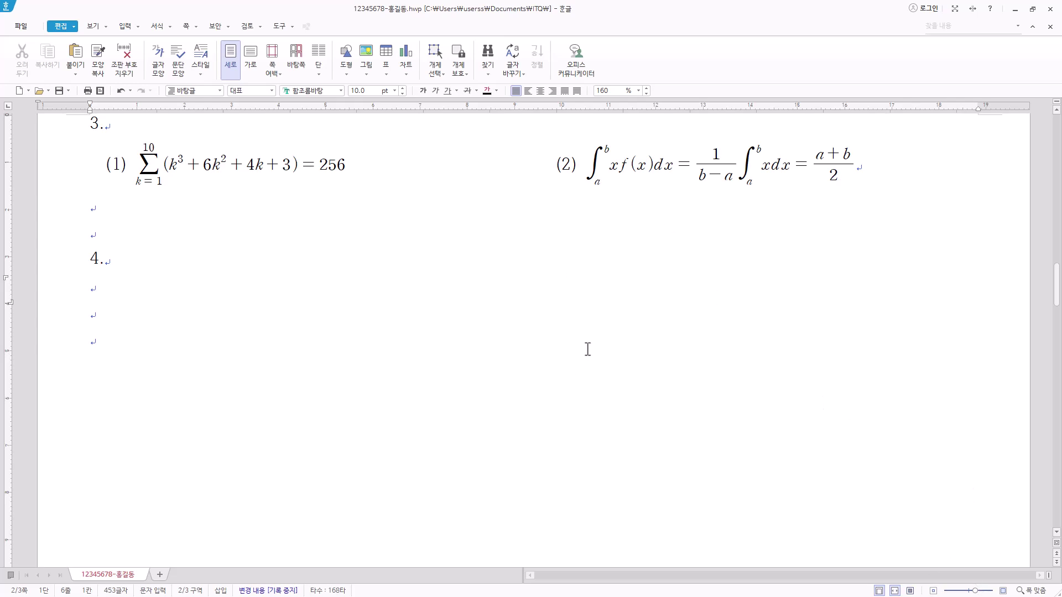
scroll(530, 392, "down", 5)
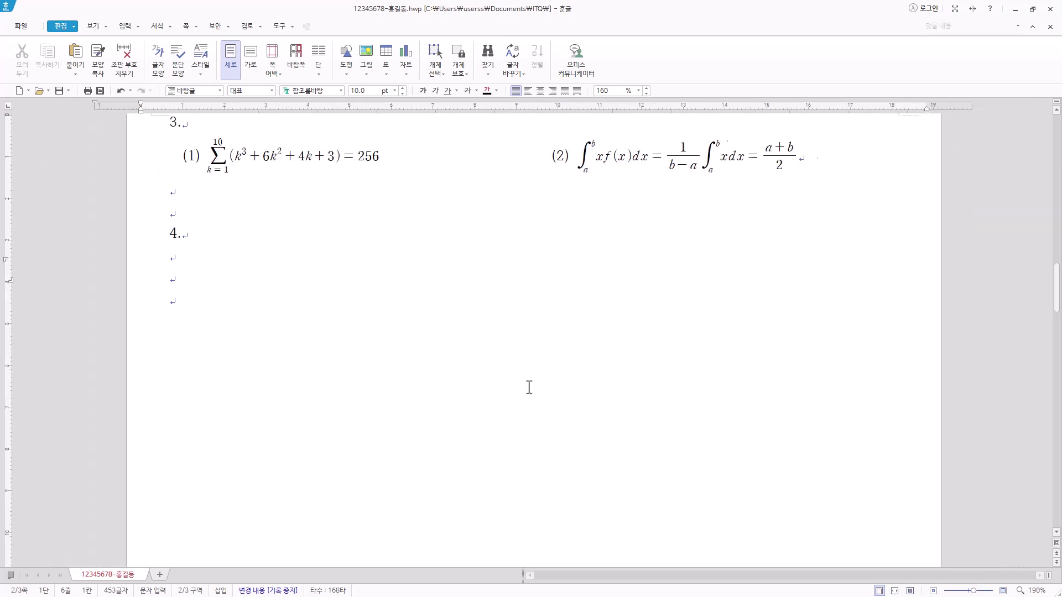
scroll(531, 360, "down", 3)
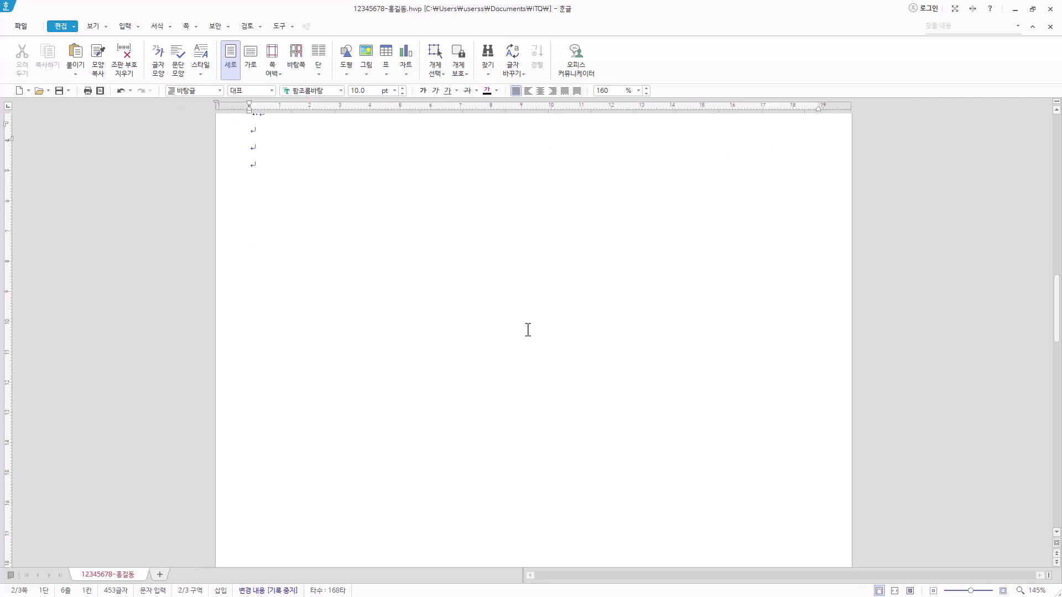
scroll(527, 330, "down", 2)
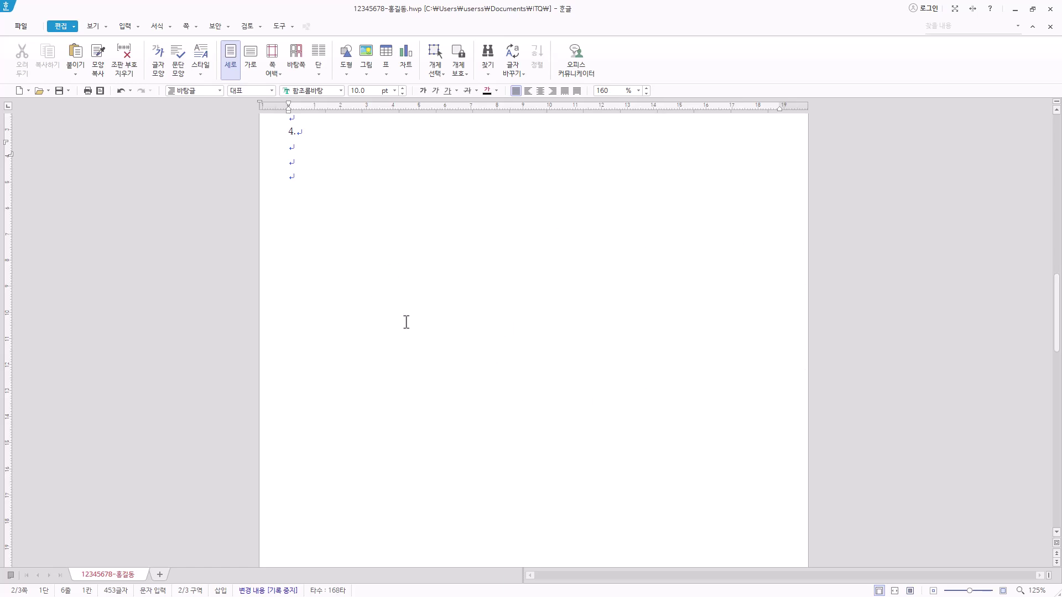
Draw a rectangle about 62 mm wide and 62 mm high in the blank area below item 4
left_click(126, 26)
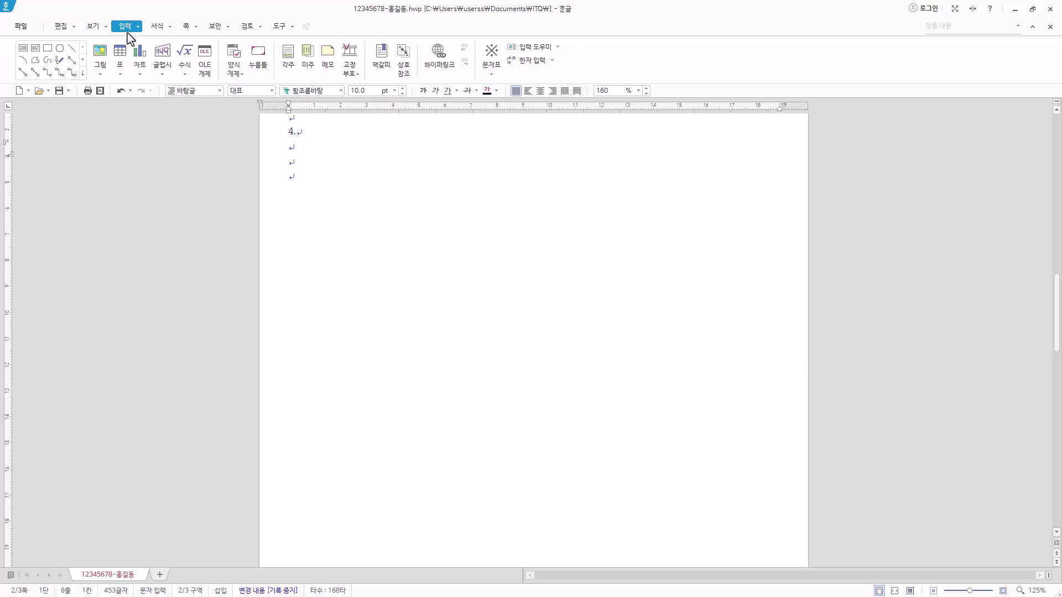
left_click(48, 48)
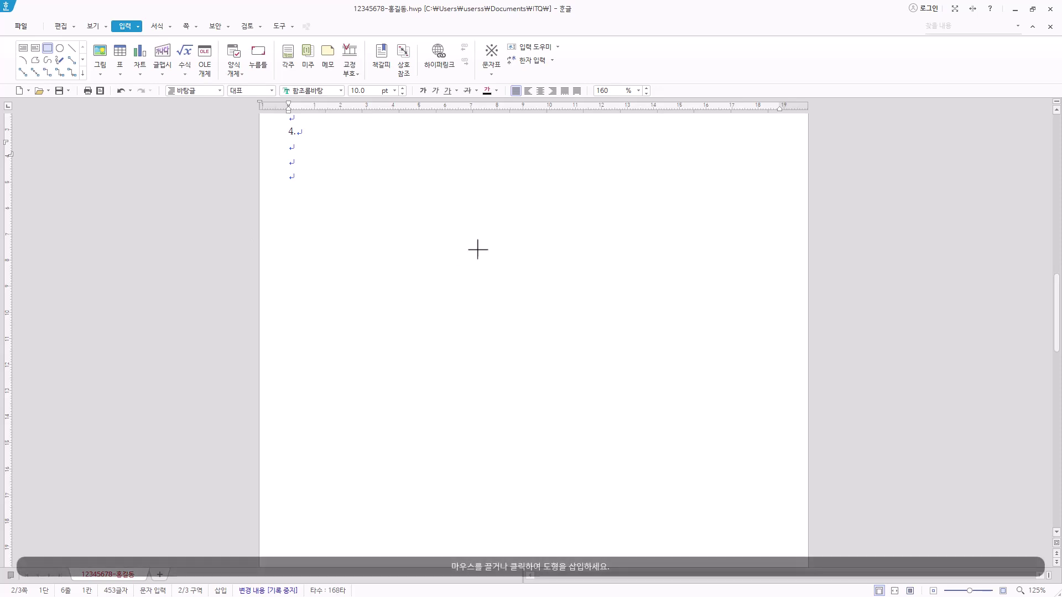
left_click_drag(462, 230, 623, 392)
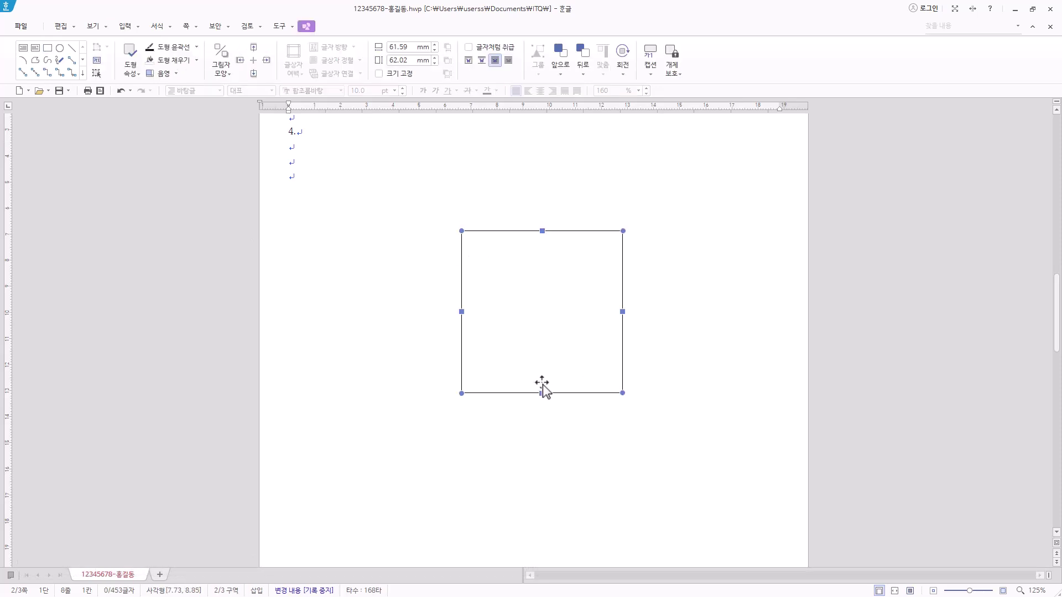
Set the drawn rectangle's width to 120 mm and height to 145 mm in its object properties, leaving the size unlocked
right_click(560, 286)
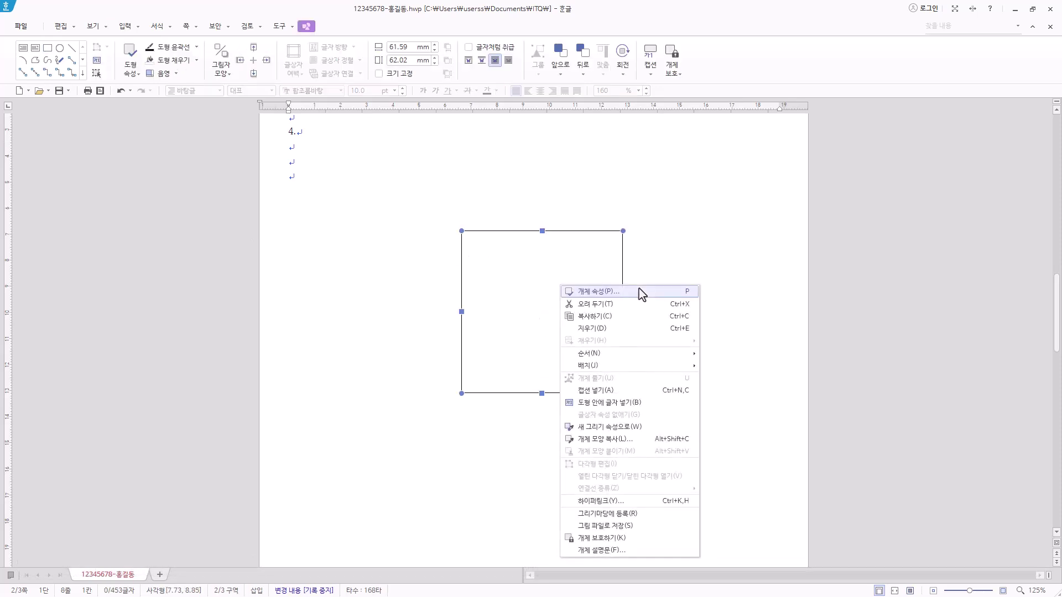
left_click(600, 267)
right_click(548, 253)
left_click(597, 244)
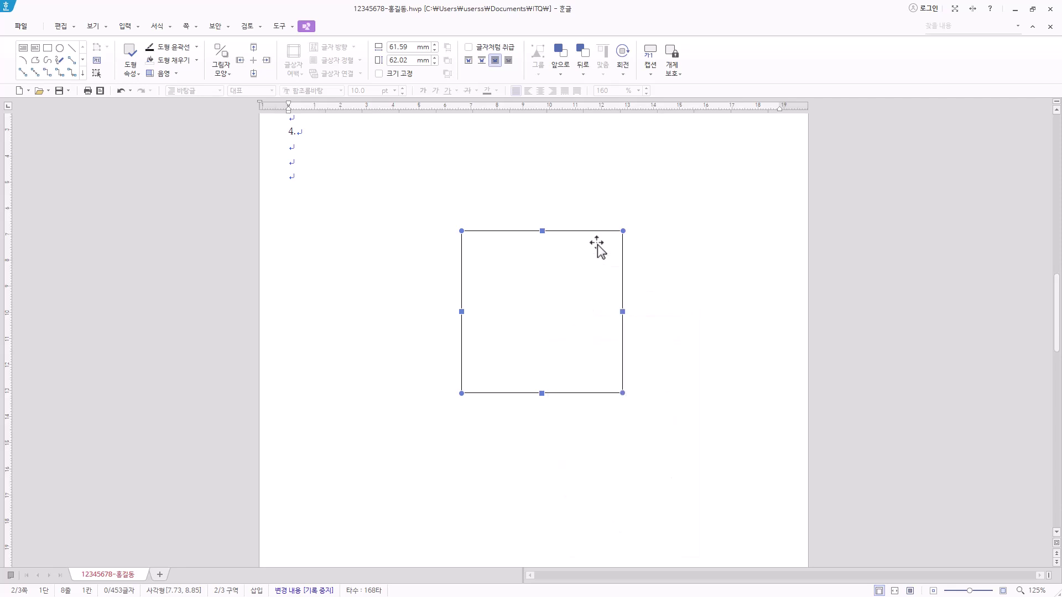
double_click(597, 245)
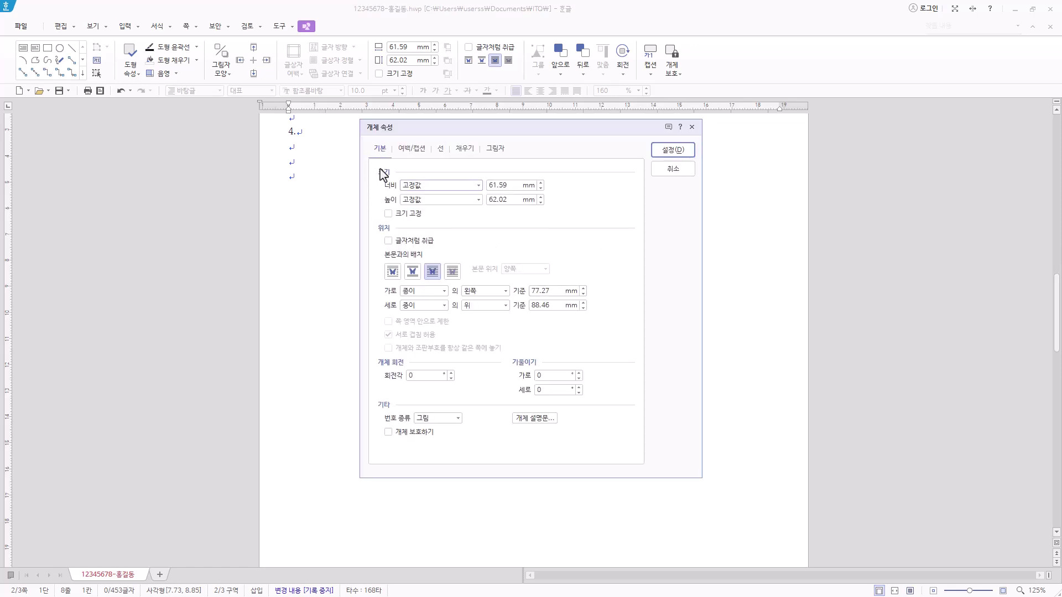
key("Tab")
type("120")
key("Tab")
key("Tab")
type("14")
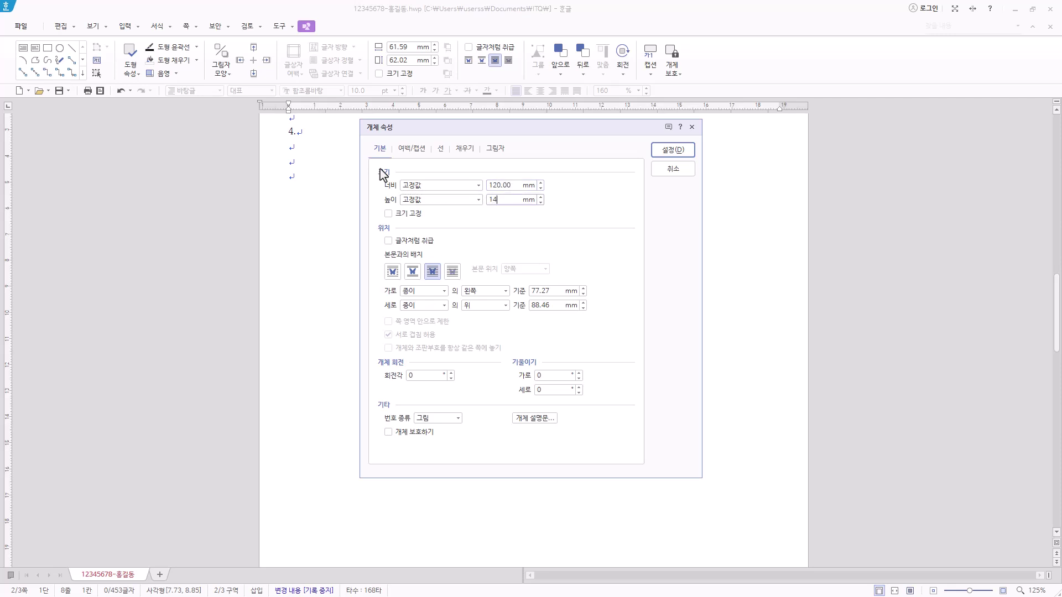
type("5")
left_click(407, 214)
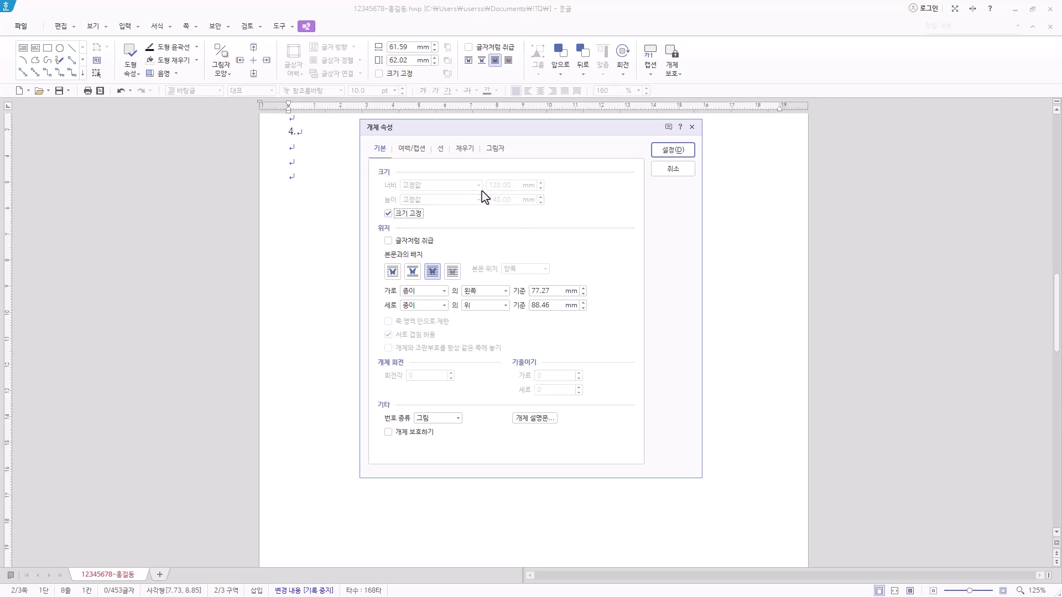
left_click(389, 214)
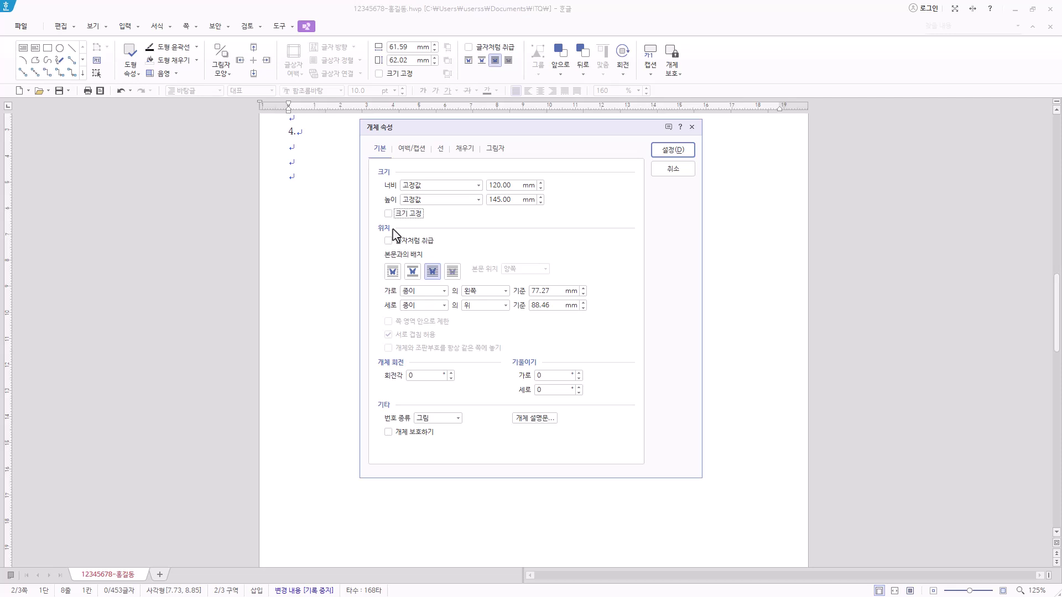
Fill the rectangle with a solid light orange face colour and apply the object properties
left_click(437, 272)
left_click(437, 154)
left_click(382, 149)
left_click(463, 149)
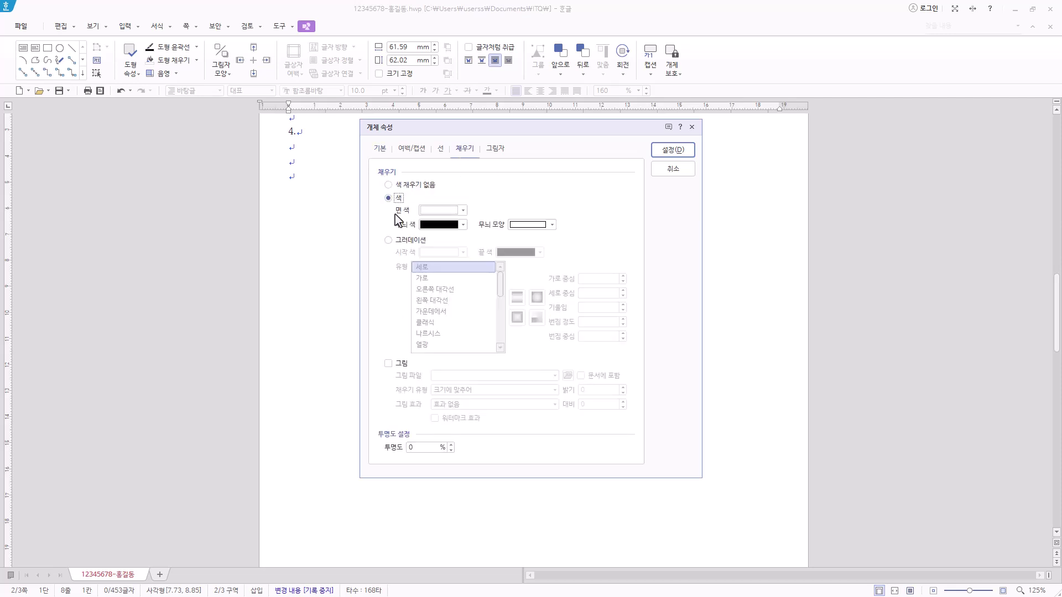
left_click(463, 210)
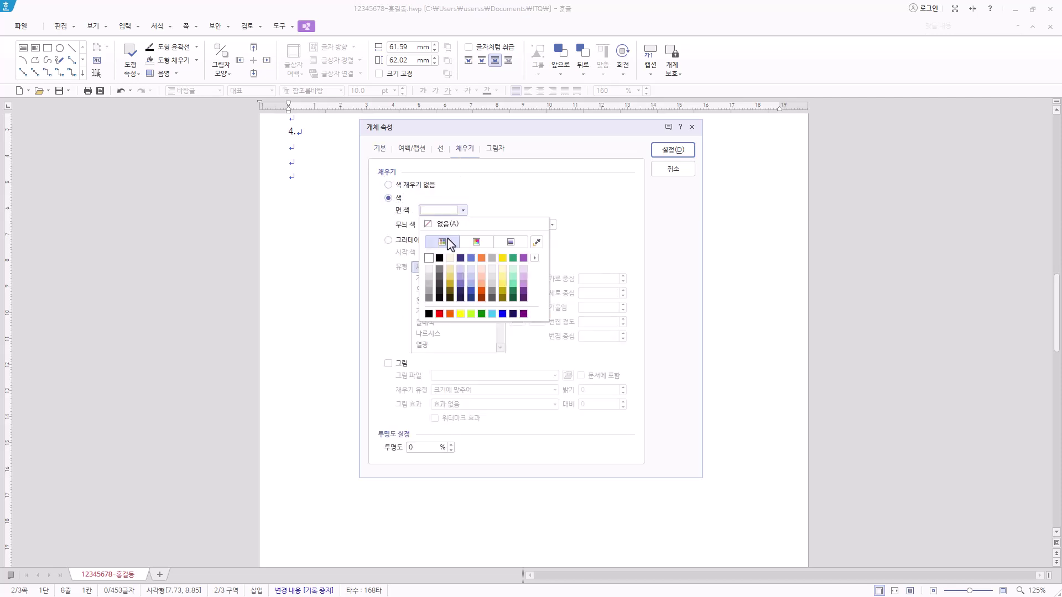
left_click(512, 205)
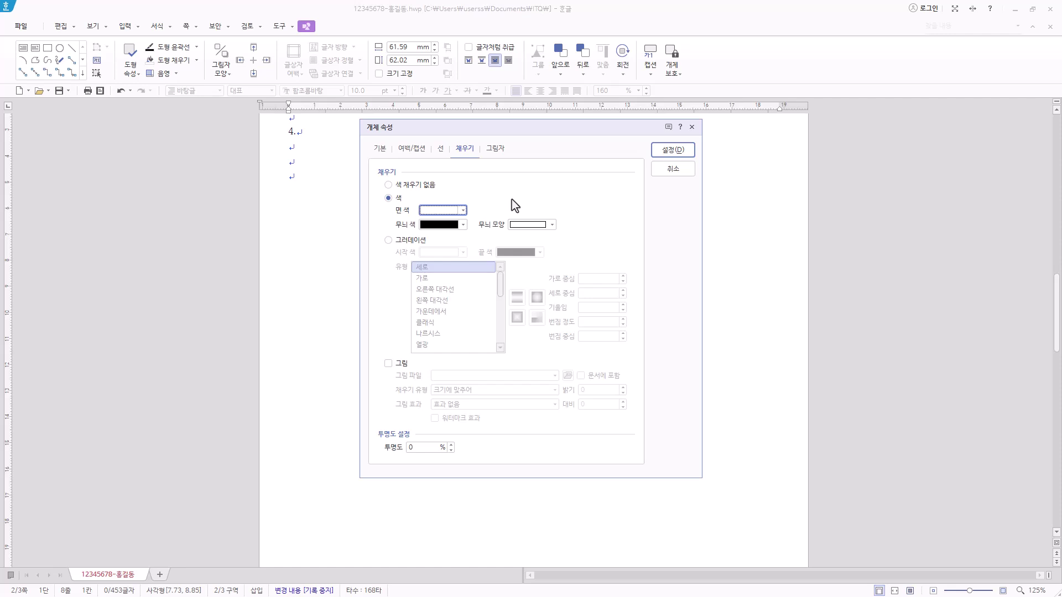
left_click(462, 211)
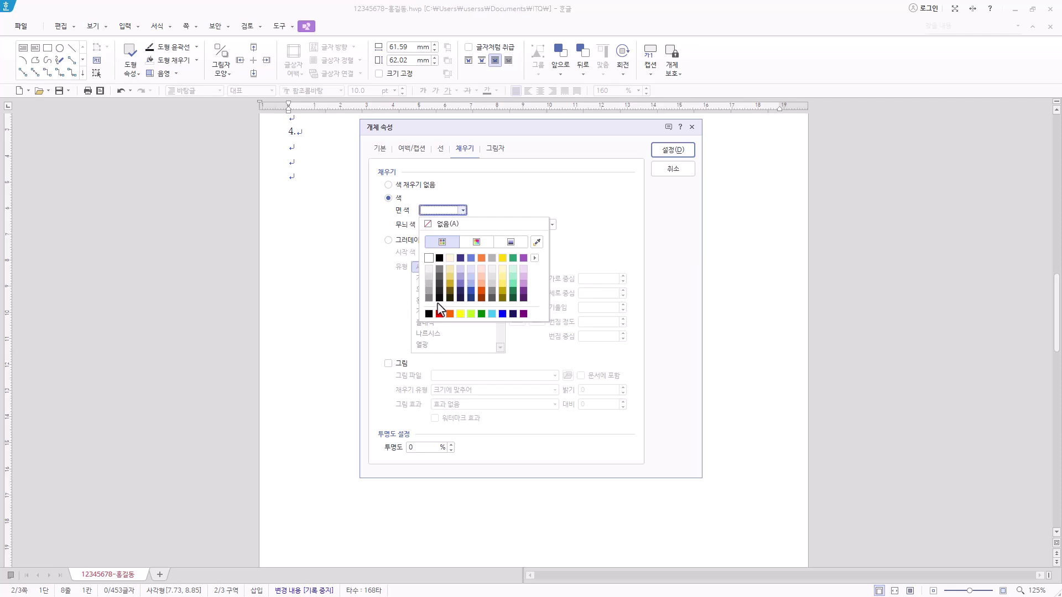
left_click(481, 285)
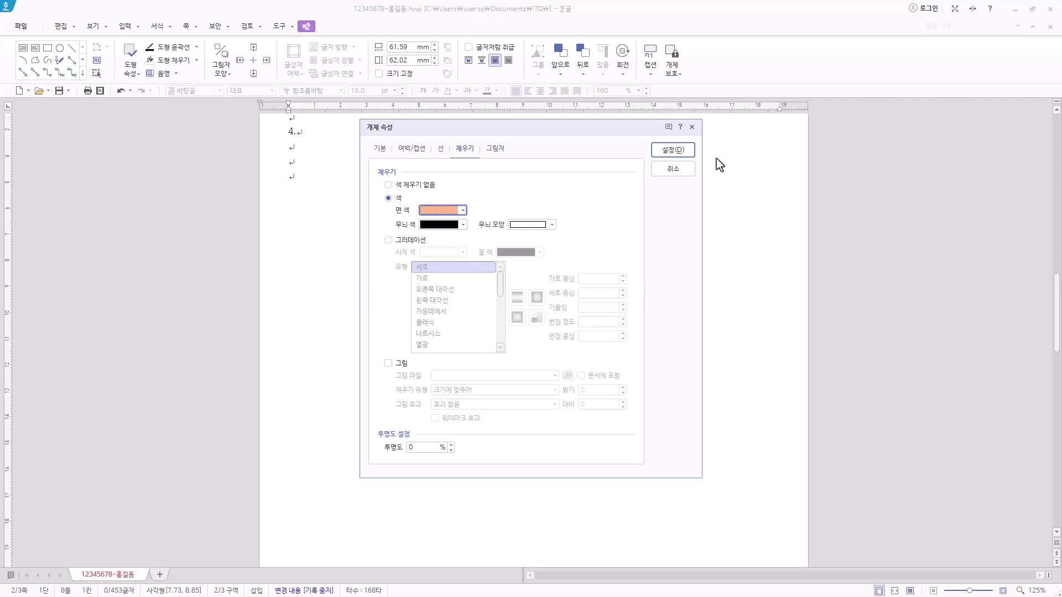
left_click(686, 156)
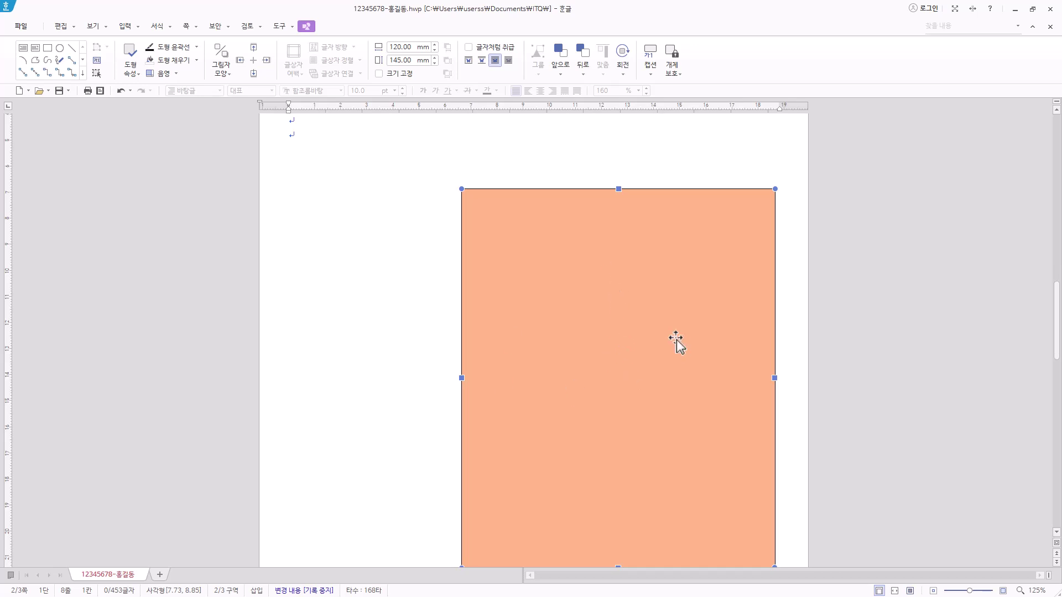
Move the orange rectangle to just below the empty lines of item 4, roughly centred across the page width
left_click_drag(652, 343, 535, 531)
scroll(627, 413, "down", 3)
scroll(470, 481, "down", 1)
scroll(535, 490, "down", 3)
left_click_drag(536, 418, 559, 219)
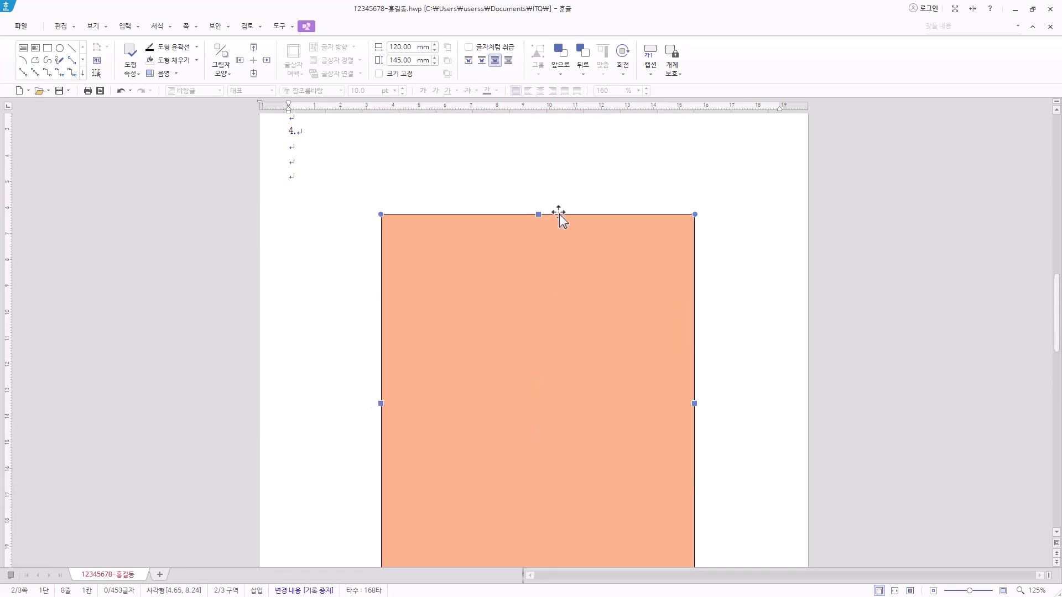
left_click_drag(562, 267, 549, 257)
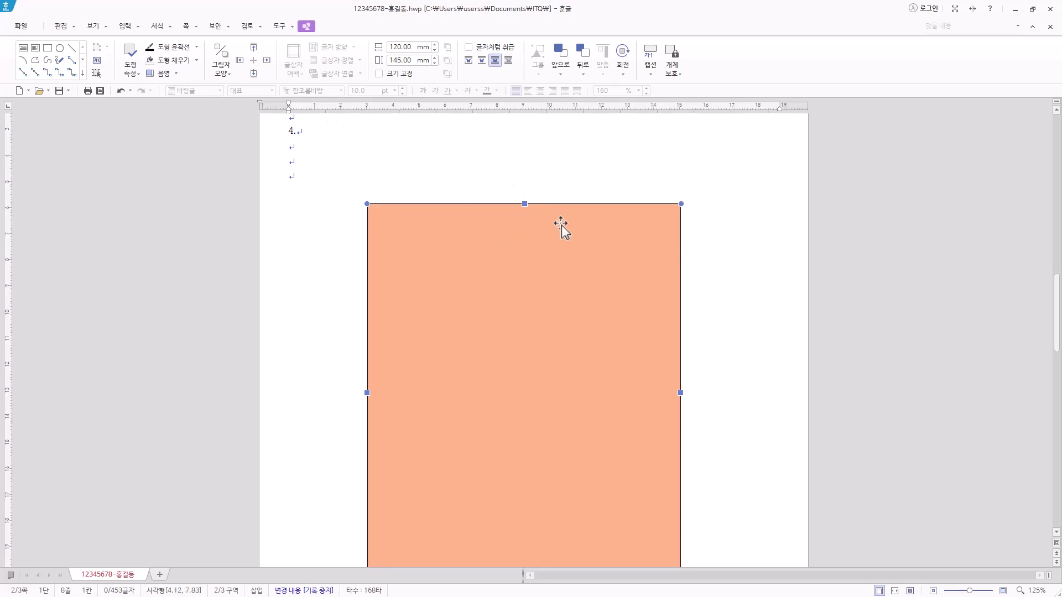
left_click_drag(548, 337, 560, 334)
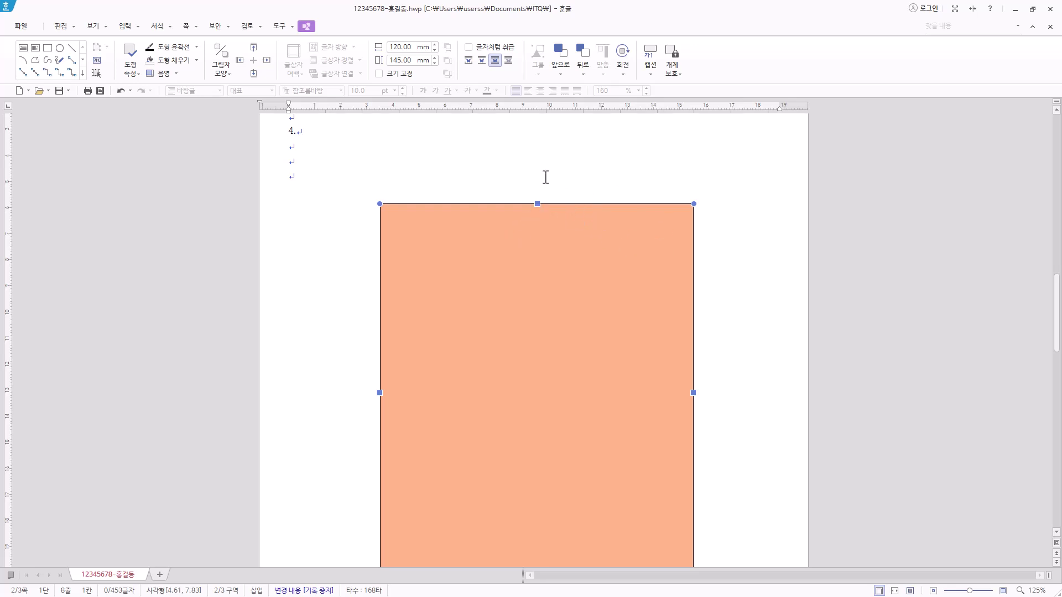
Draw a text box about 90 mm wide and 11 mm high across the orange rectangle's upper edge and enter 무예체험장
left_click(25, 49)
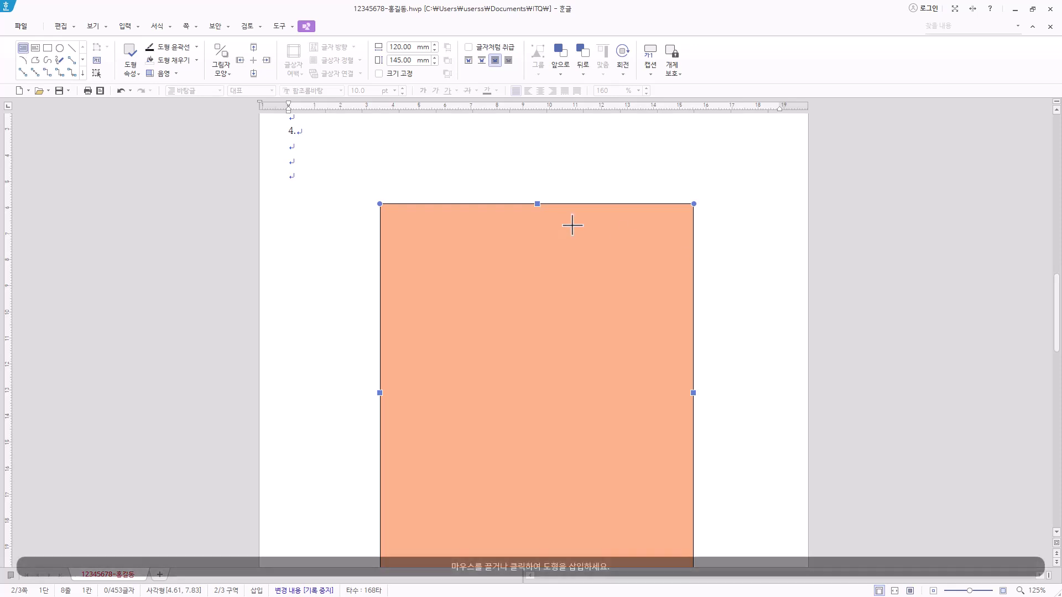
left_click_drag(417, 189, 651, 218)
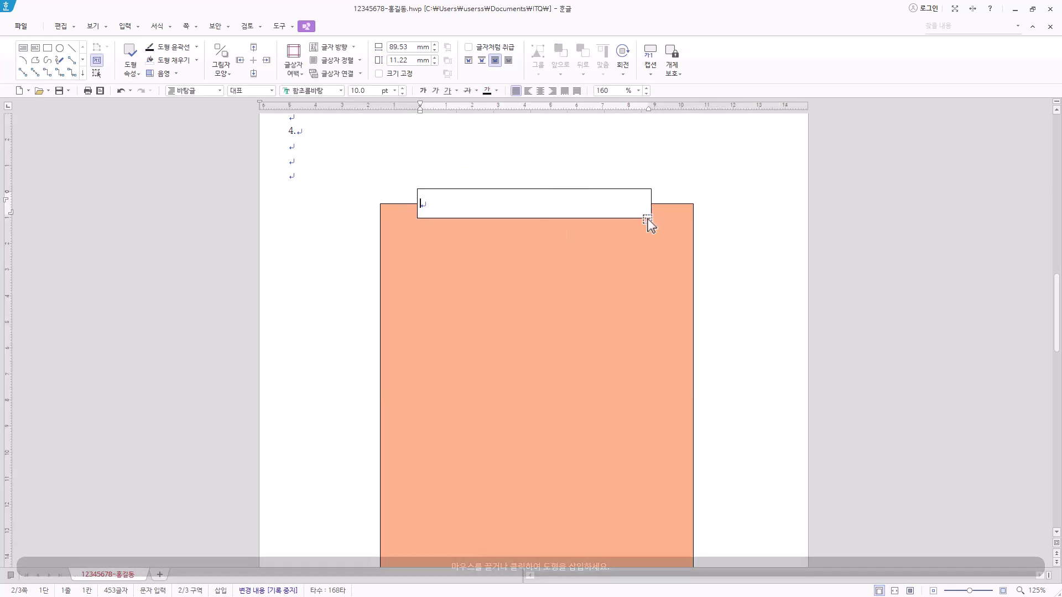
type("도예체험장")
left_click_drag(470, 204, 423, 205)
left_click(484, 197)
Set the 무예체험장 text box's width to 110 mm and height to 15 mm in its object properties
left_click(599, 189)
right_click(601, 191)
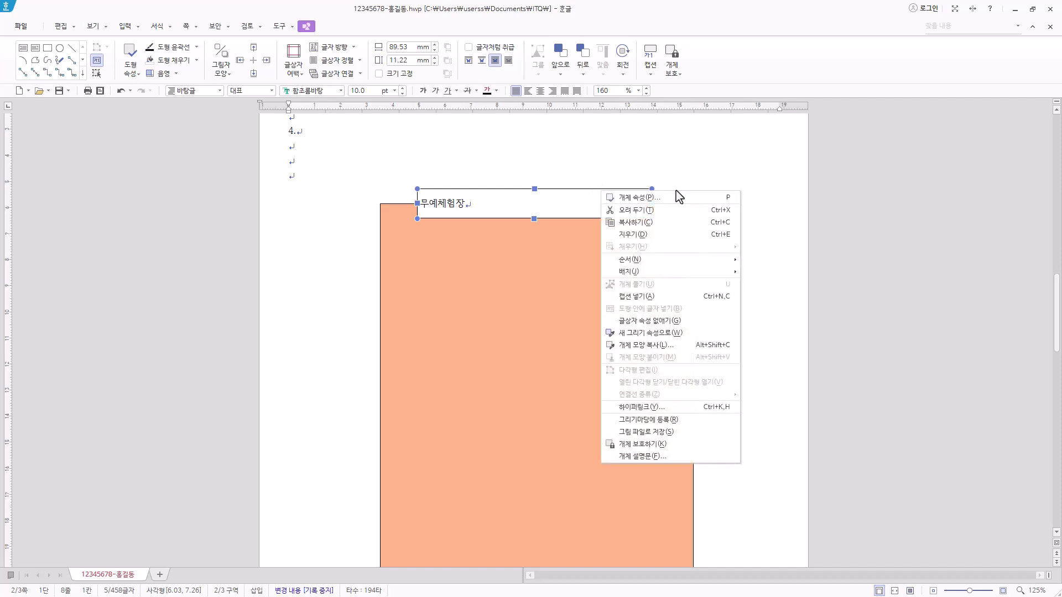
left_click(671, 206)
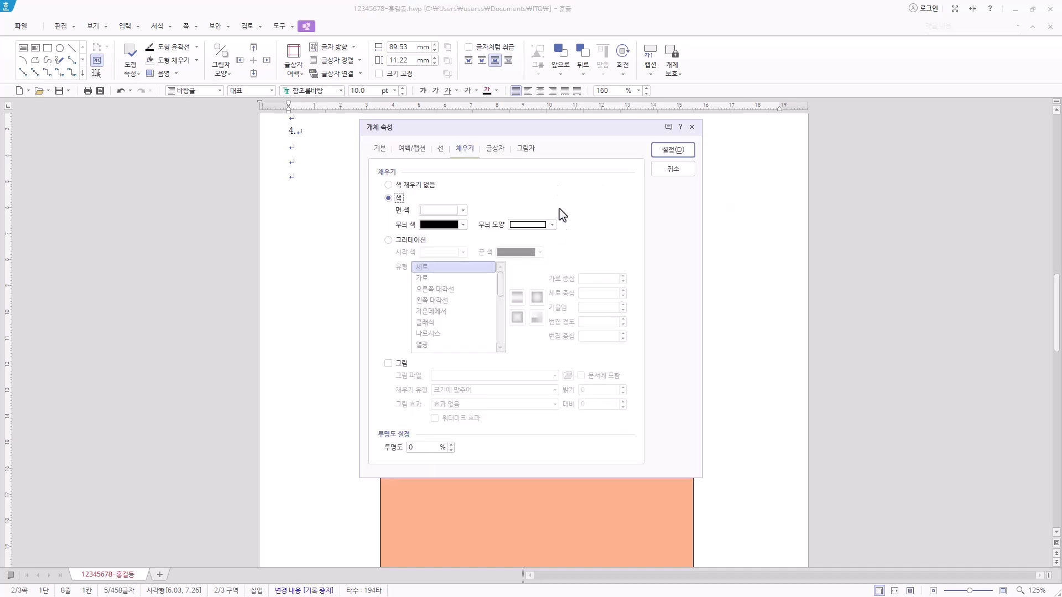
left_click(380, 150)
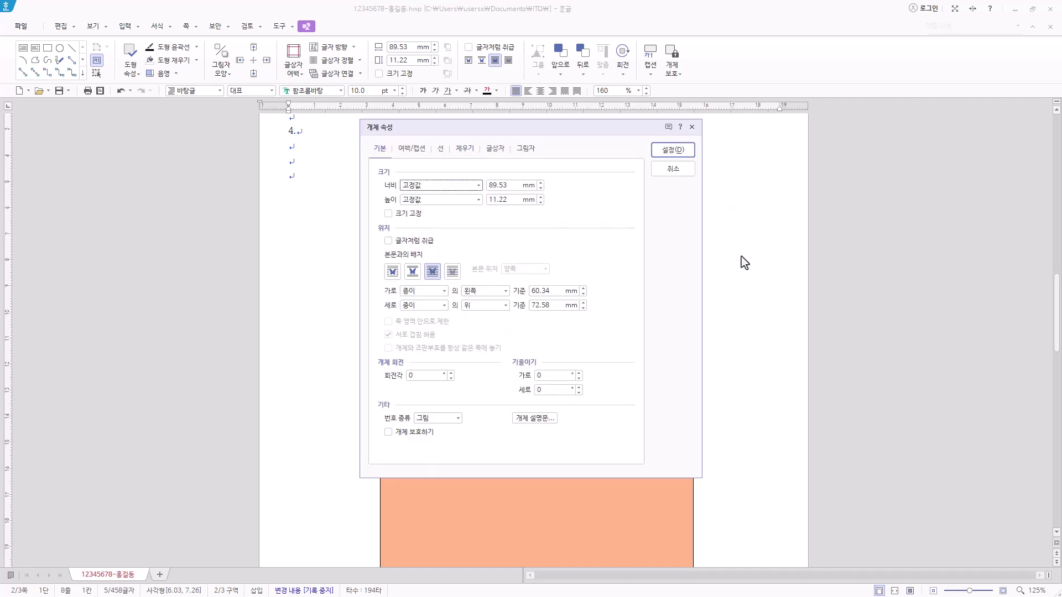
key("Tab")
type("1")
key("Tab")
key("Tab")
type("1")
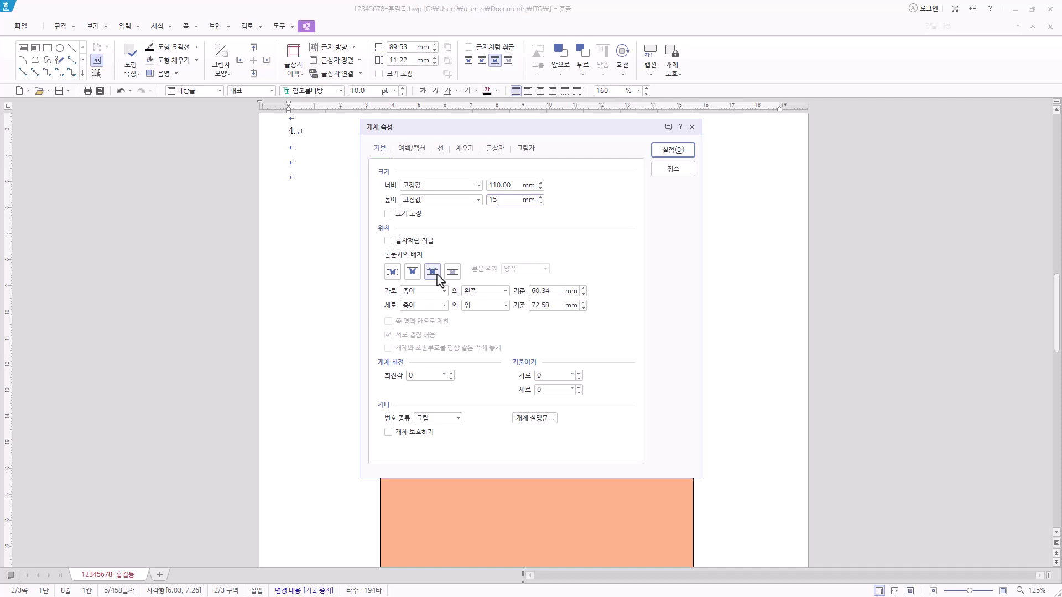
Give the text box semicircular (반원) corners and a solid blue fill, and apply the properties
left_click(441, 150)
left_click_drag(541, 130, 645, 218)
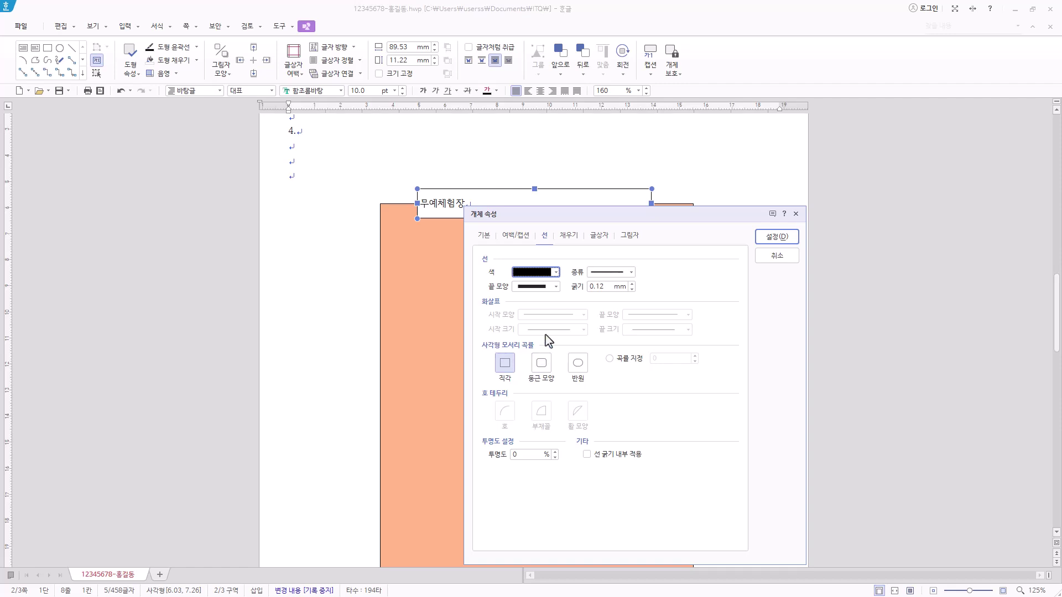
left_click(576, 365)
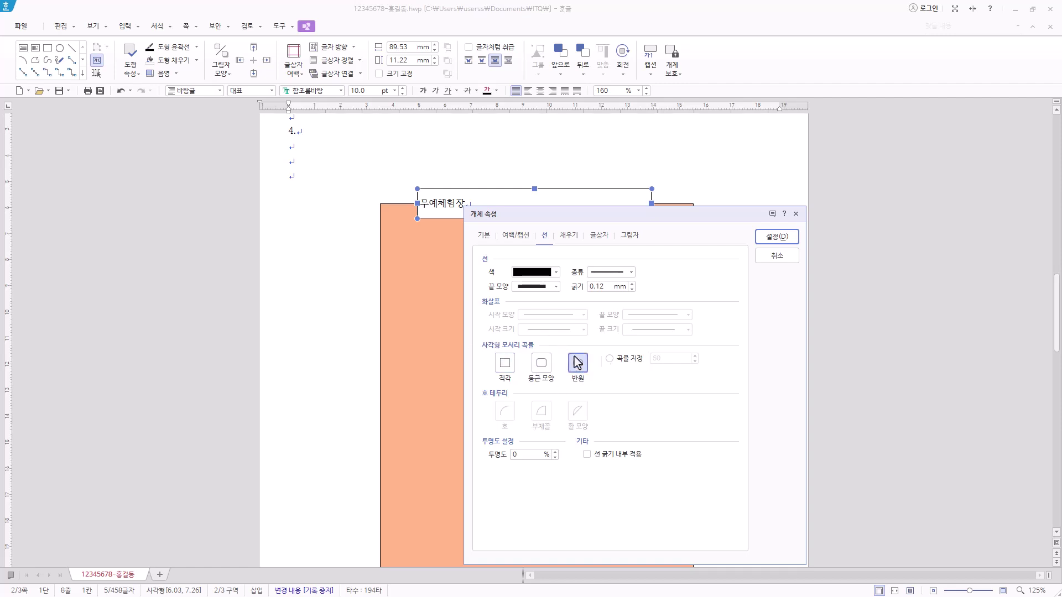
left_click(575, 241)
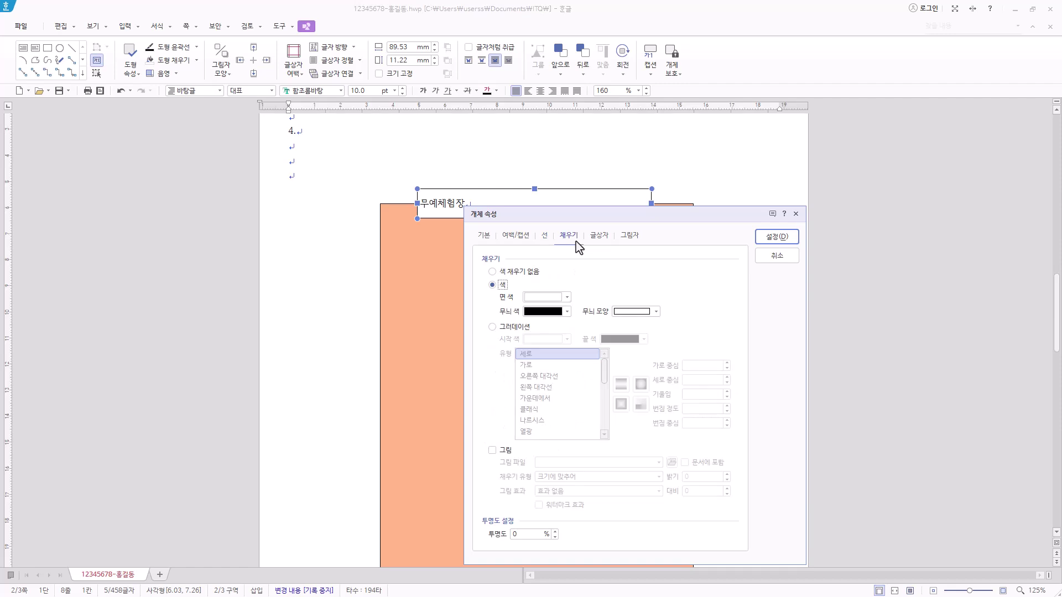
left_click(566, 297)
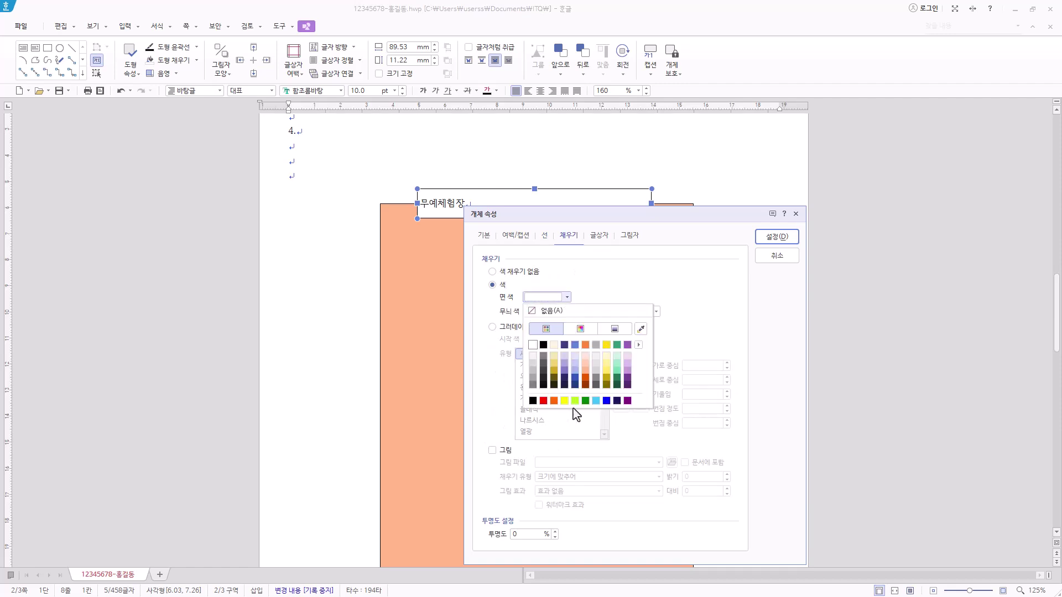
left_click(606, 401)
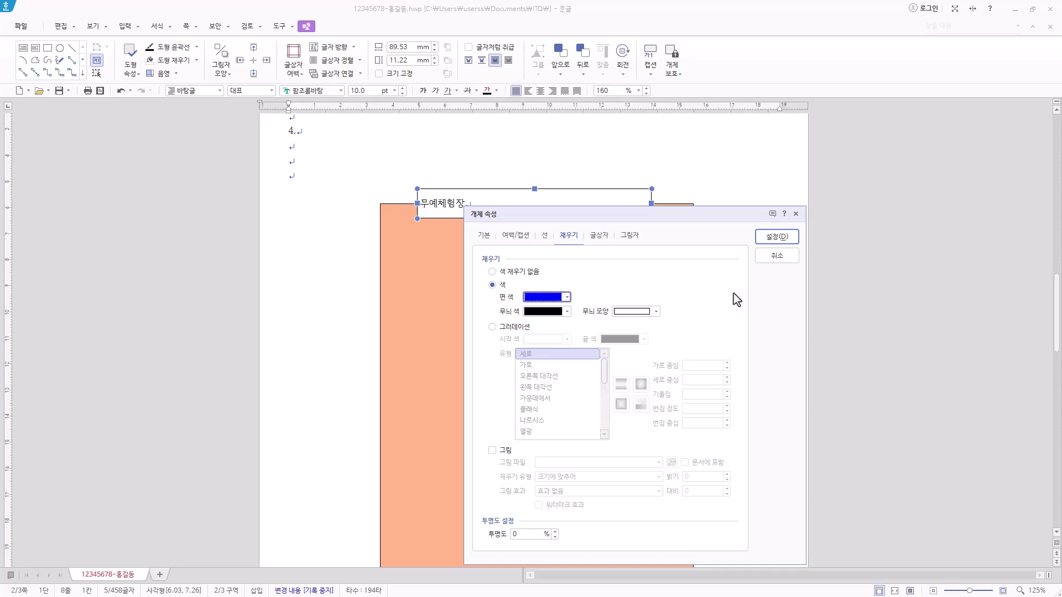
left_click(791, 239)
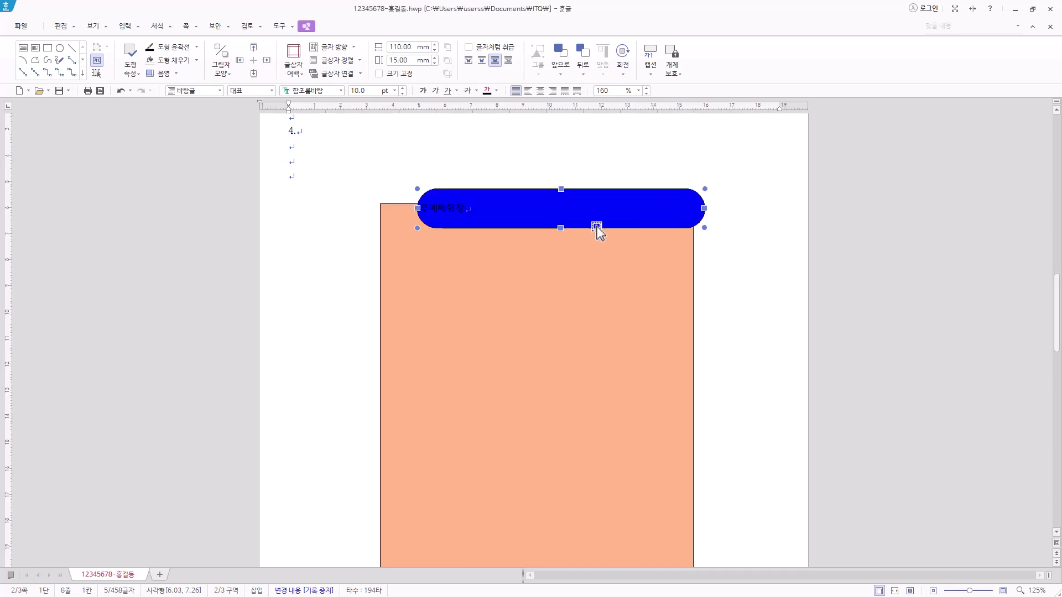
Set the text box's font to 궁서 at 24 pt
left_click(322, 89)
type("궁서")
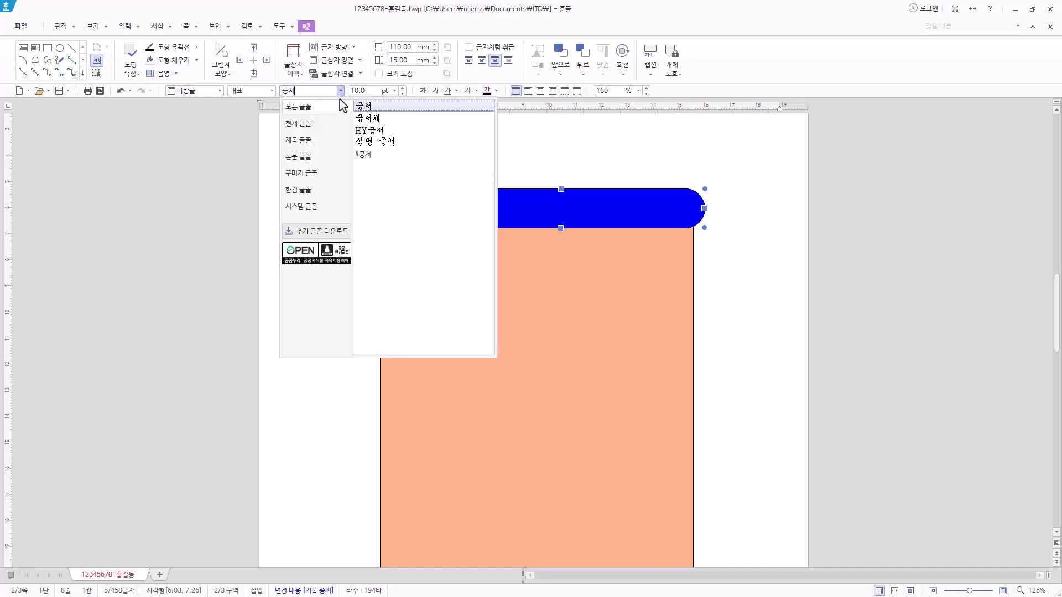
key("Return")
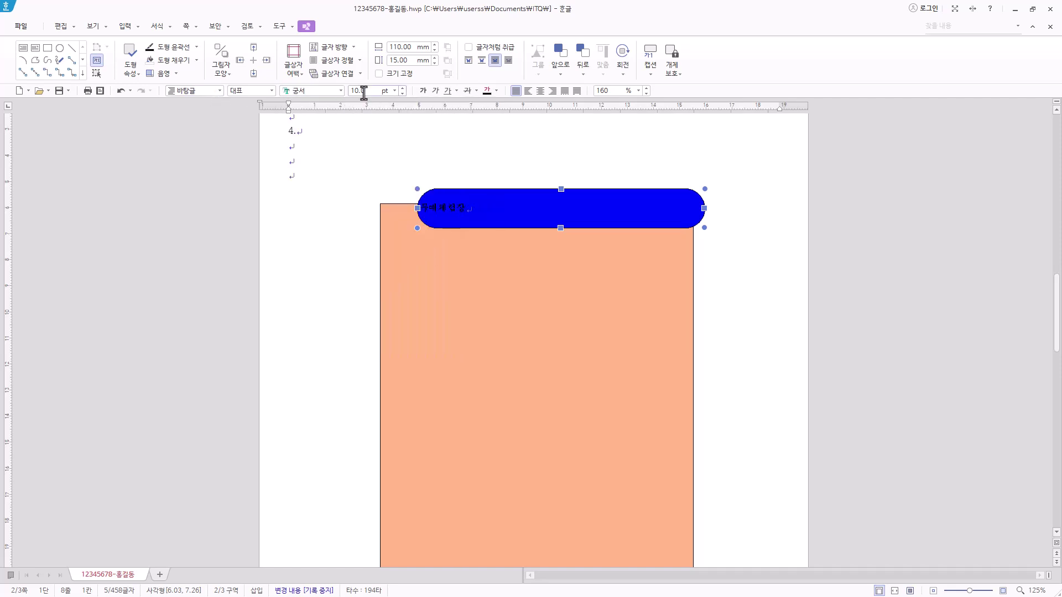
left_click(394, 91)
left_click(363, 224)
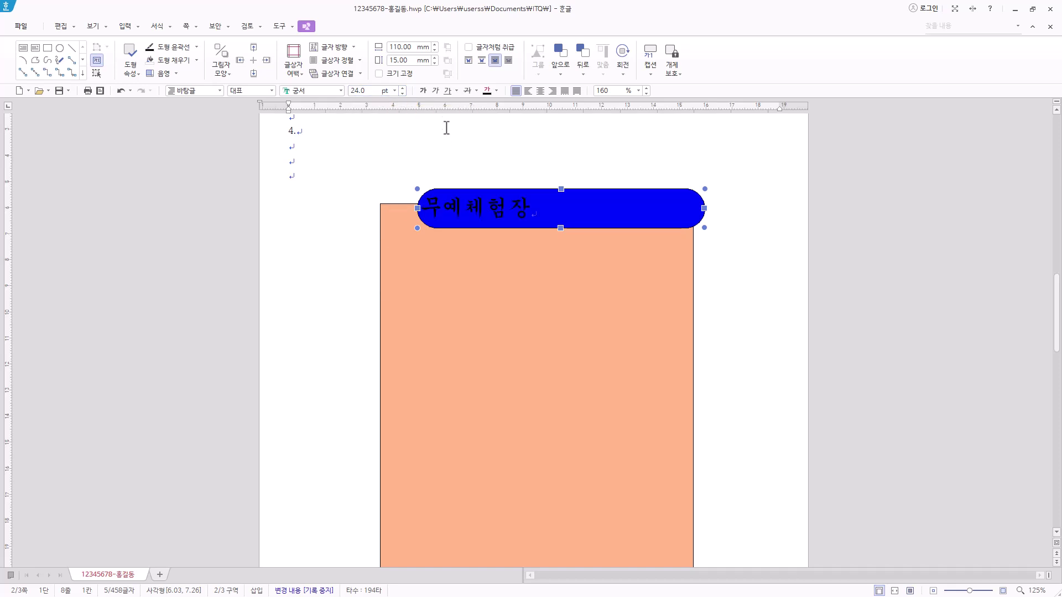
Set the font colour of the 무예체험장 text to white
left_click(496, 91)
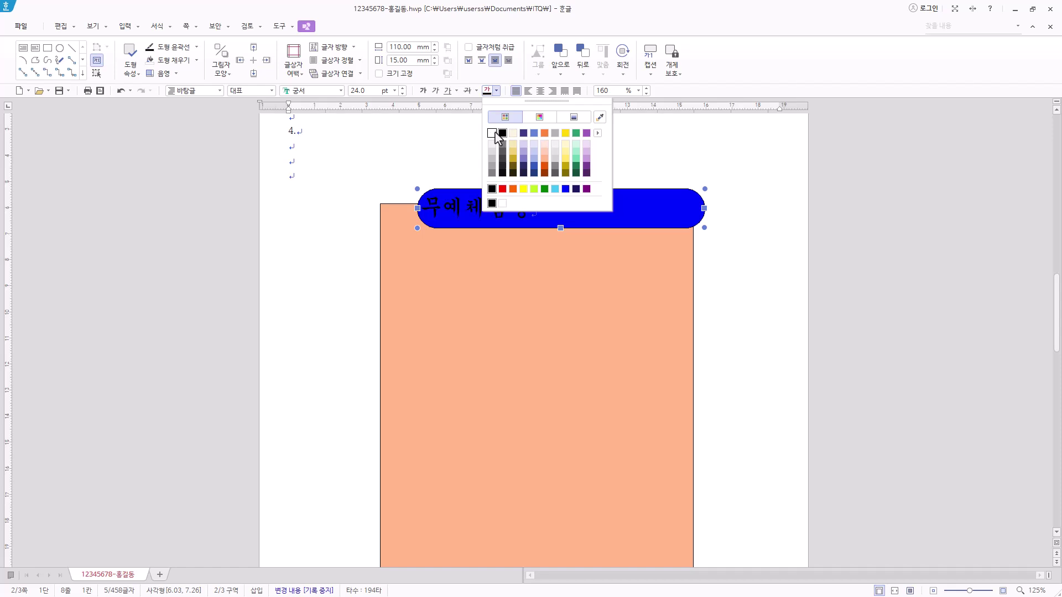
left_click(494, 135)
left_click(496, 90)
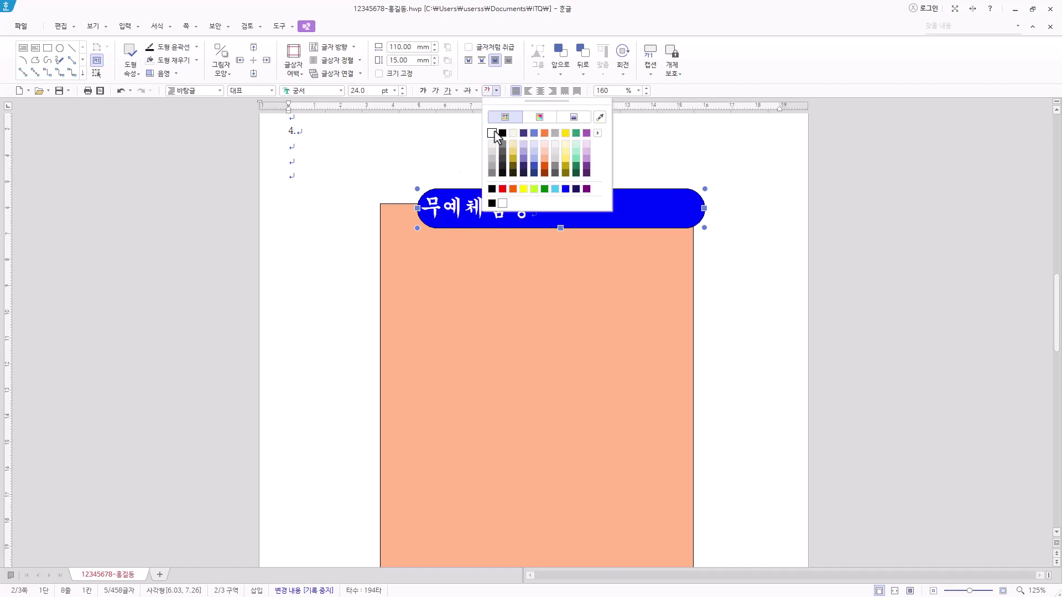
left_click(544, 119)
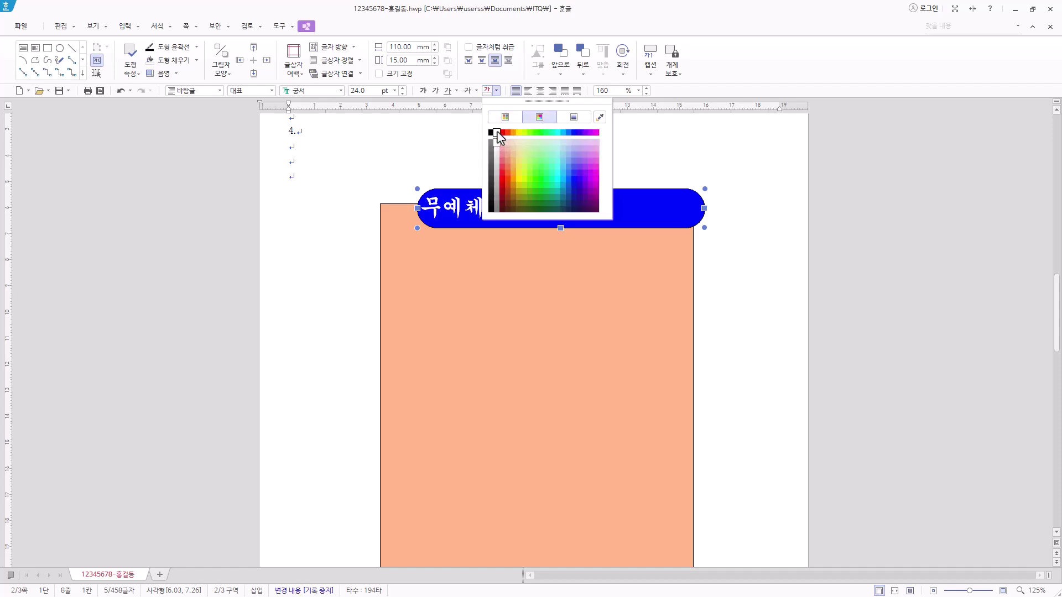
left_click(497, 132)
left_click(496, 91)
left_click(505, 117)
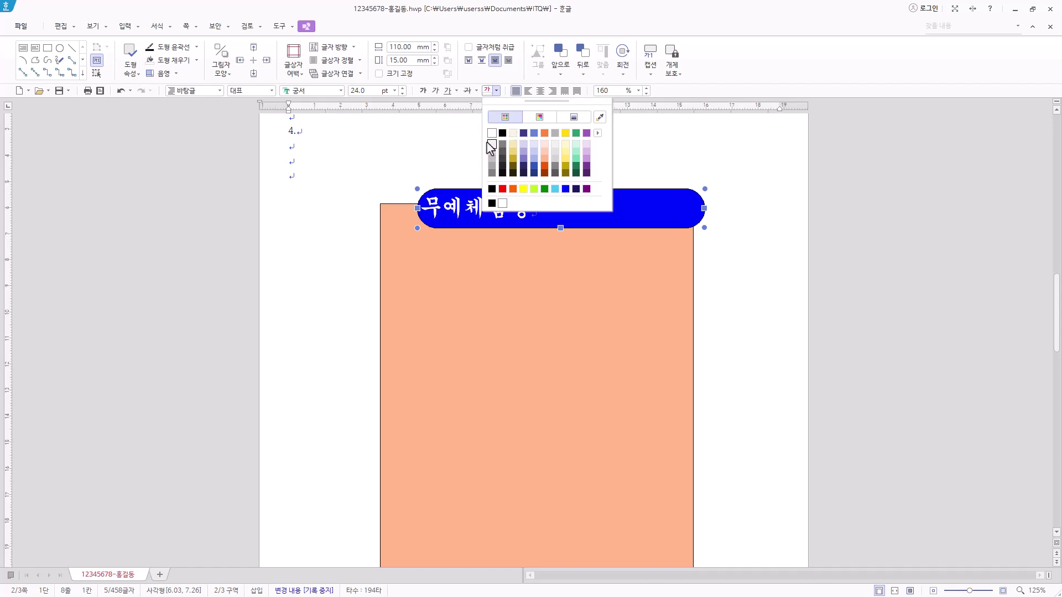
left_click(544, 224)
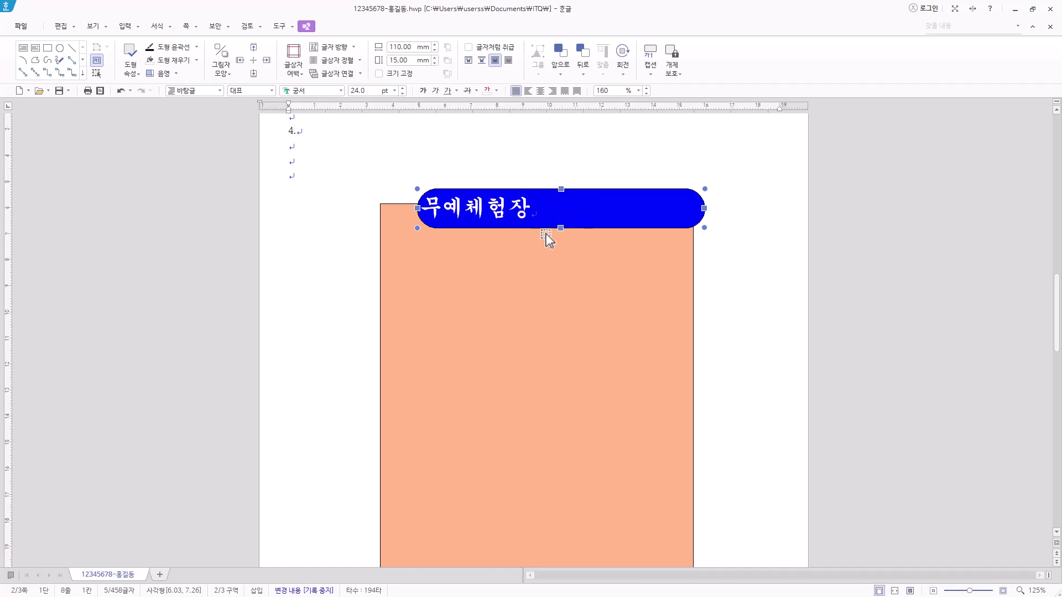
Centre the 무예체험장 text horizontally and vertically within its text box, and deselect the box
left_click(543, 93)
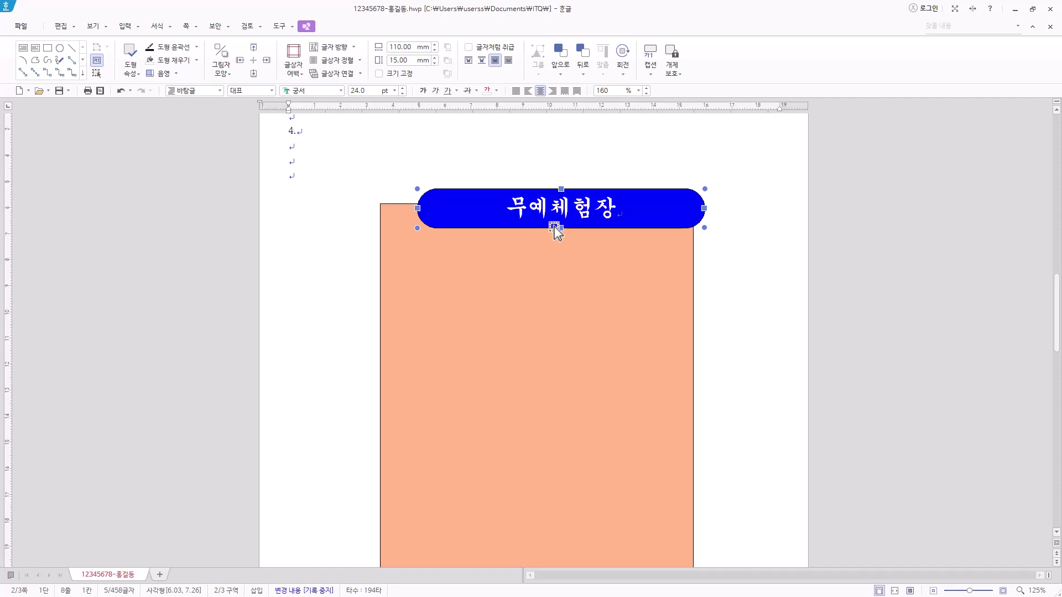
left_click(516, 90)
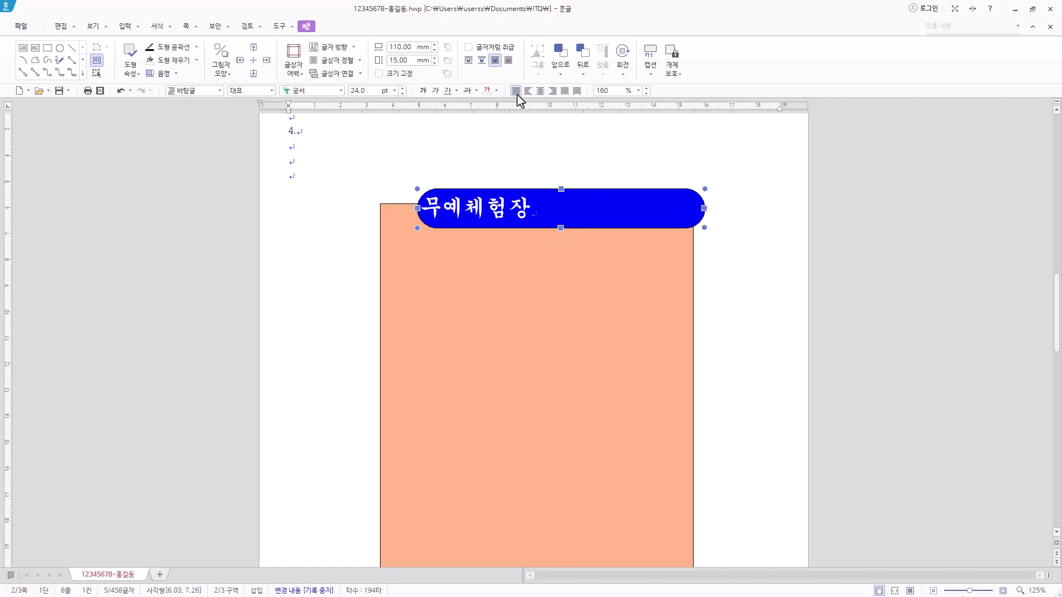
left_click(351, 62)
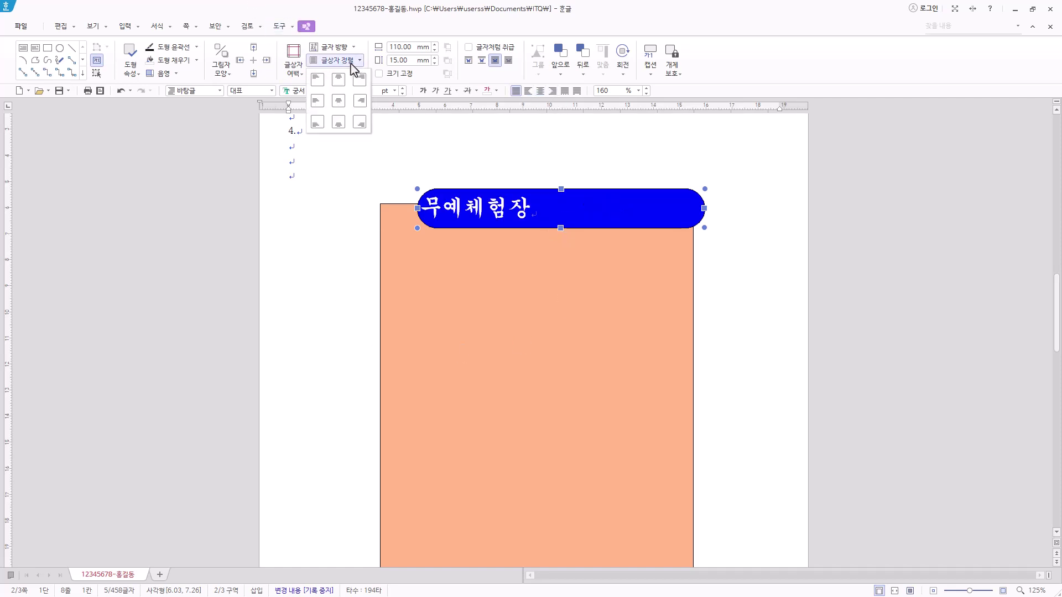
left_click(338, 101)
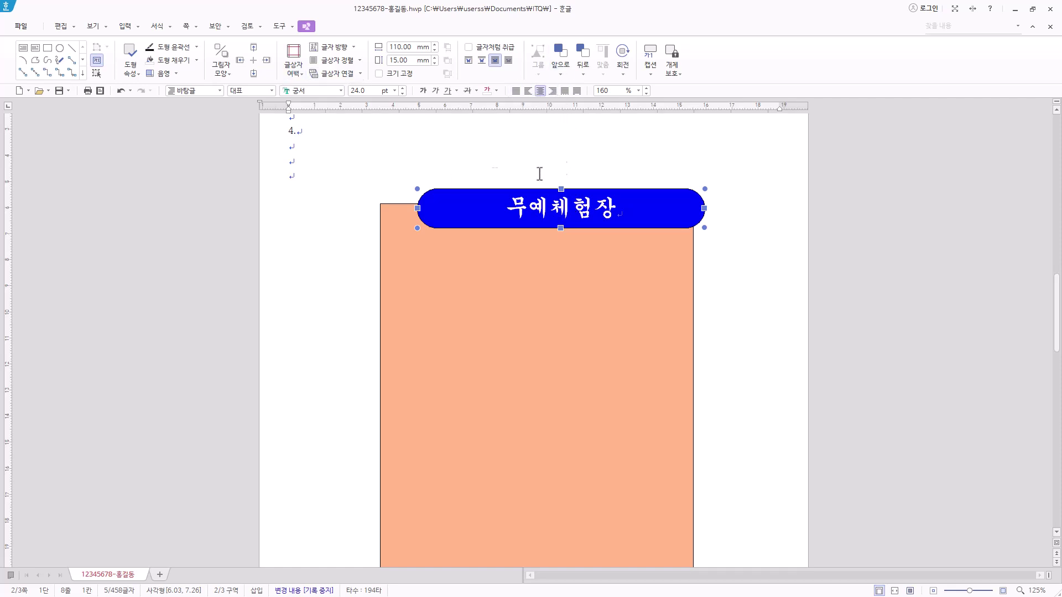
key("Escape")
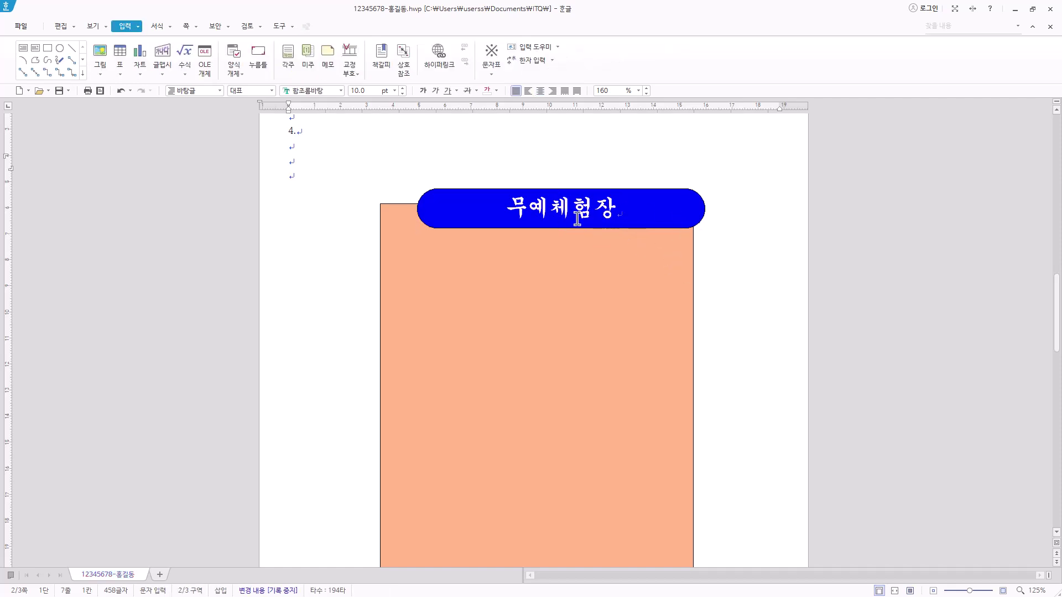
Move the 무예체험장 text box so it is centred horizontally over the upper edge of the orange rectangle
left_click(624, 226)
left_click_drag(625, 230, 602, 228)
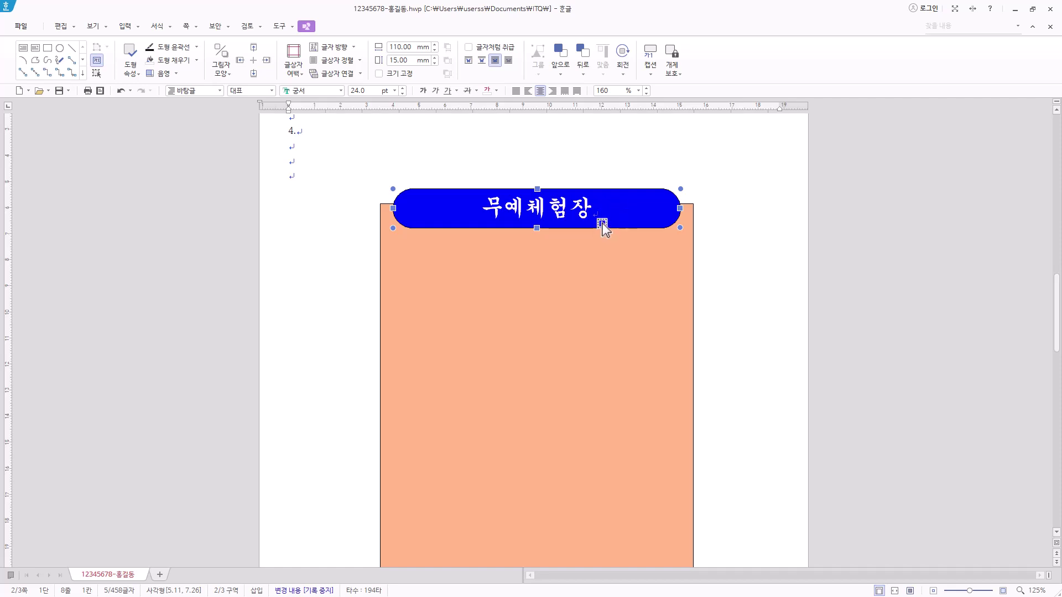
left_click_drag(602, 224, 601, 215)
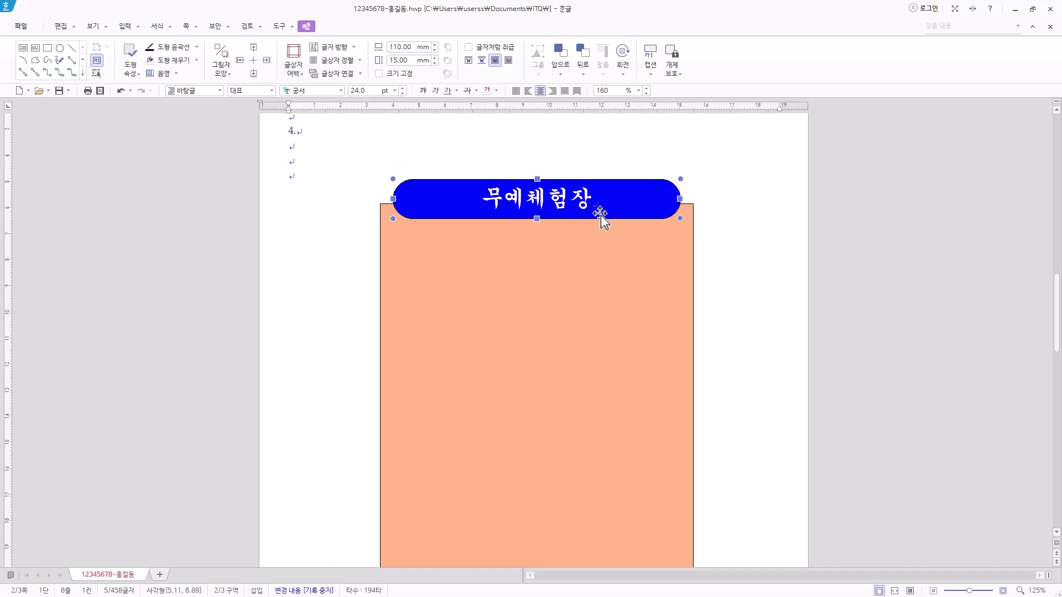
key("Down")
key("Down")
key("Down")
key("Down")
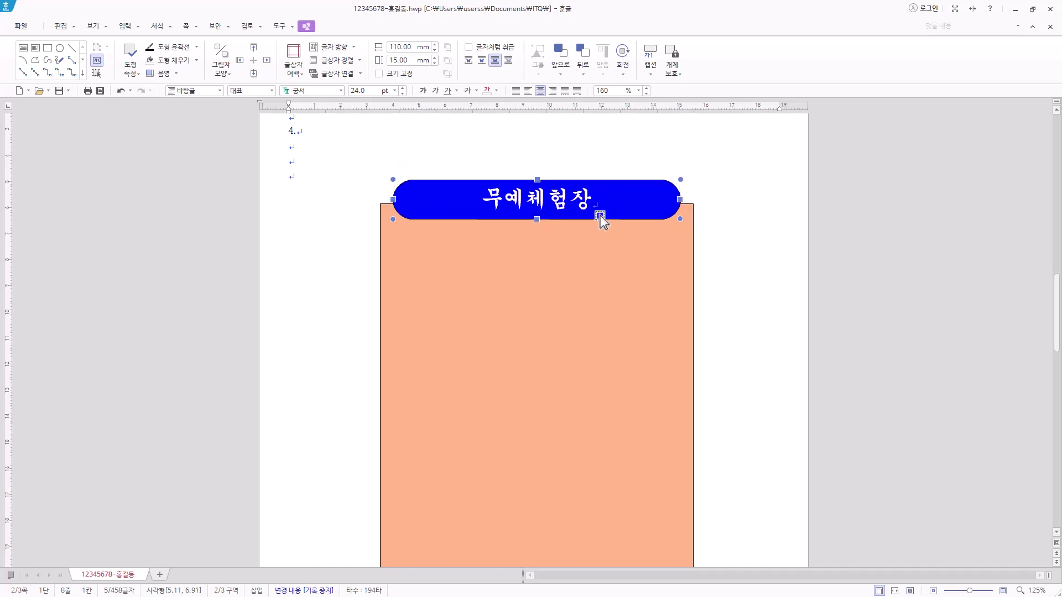
key("Up")
key("Up")
key("Up")
key("Up")
key("Up")
key("Up")
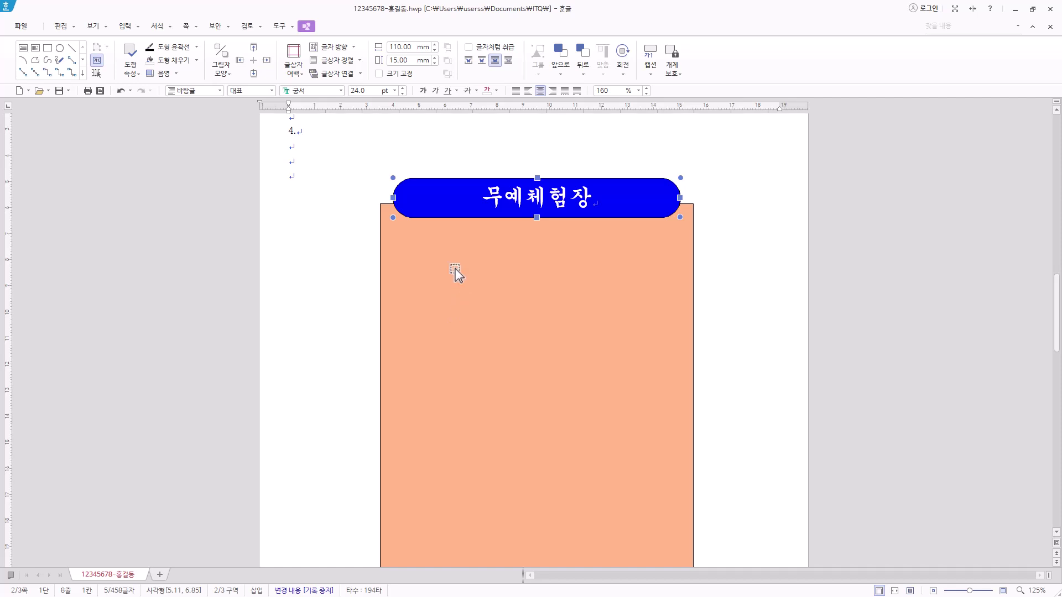
Insert the picture 로고1.jpg from the ITQ\Picture folder, embedded in the document
left_click(127, 26)
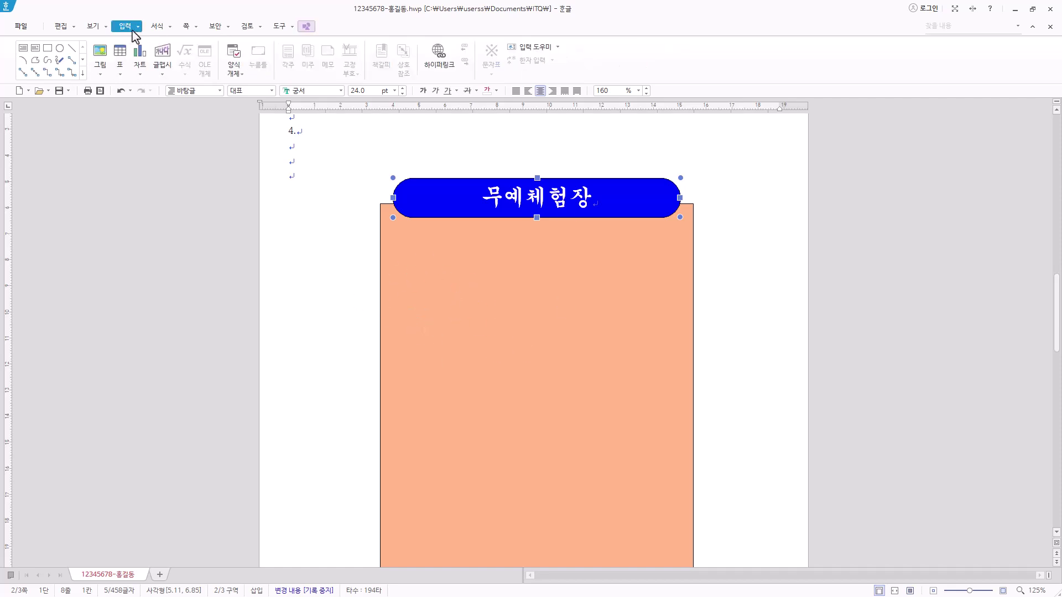
left_click(101, 55)
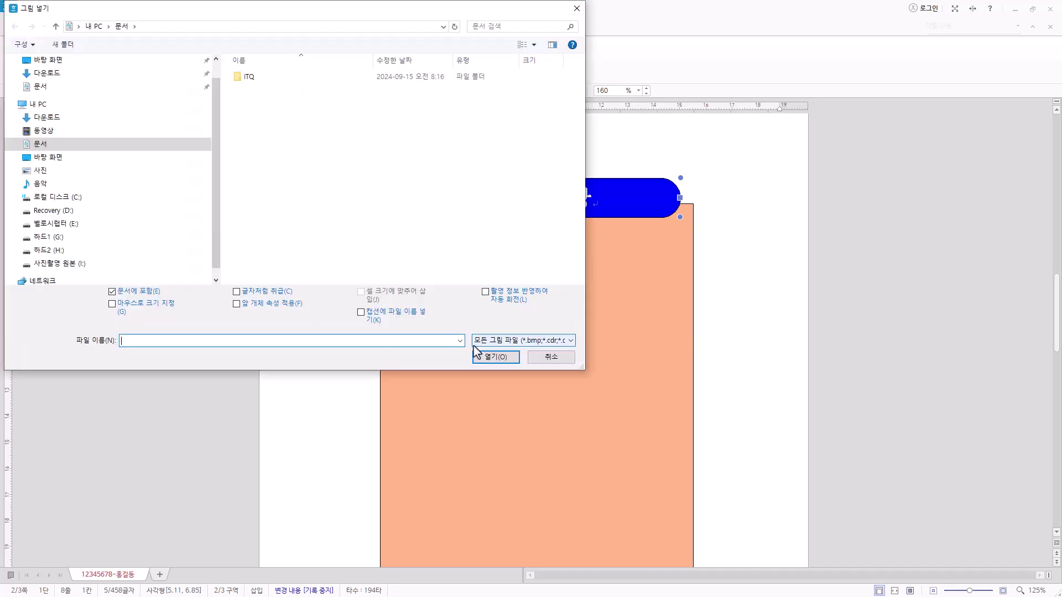
double_click(263, 77)
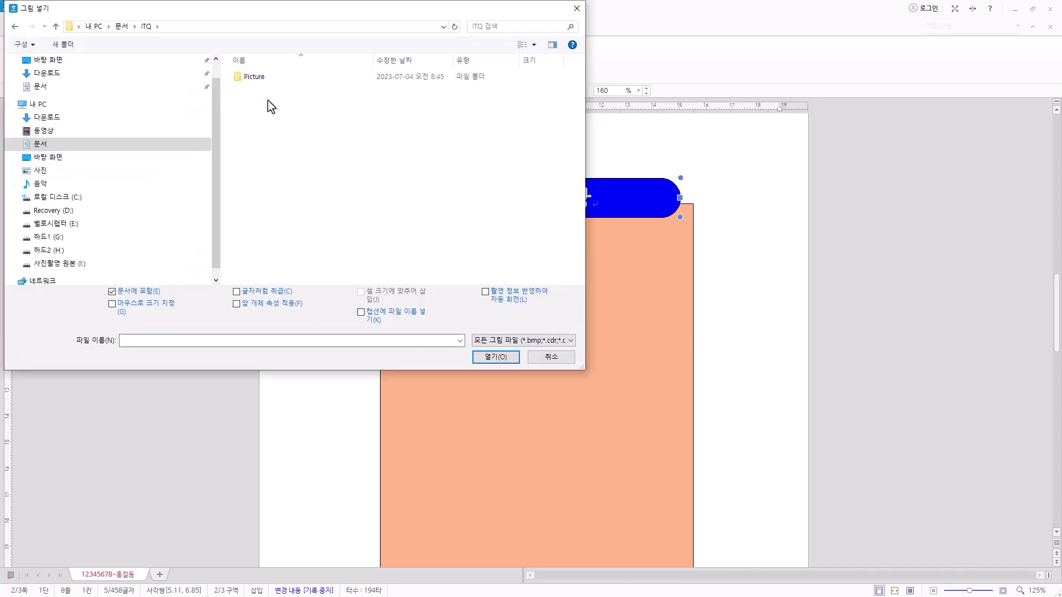
double_click(262, 73)
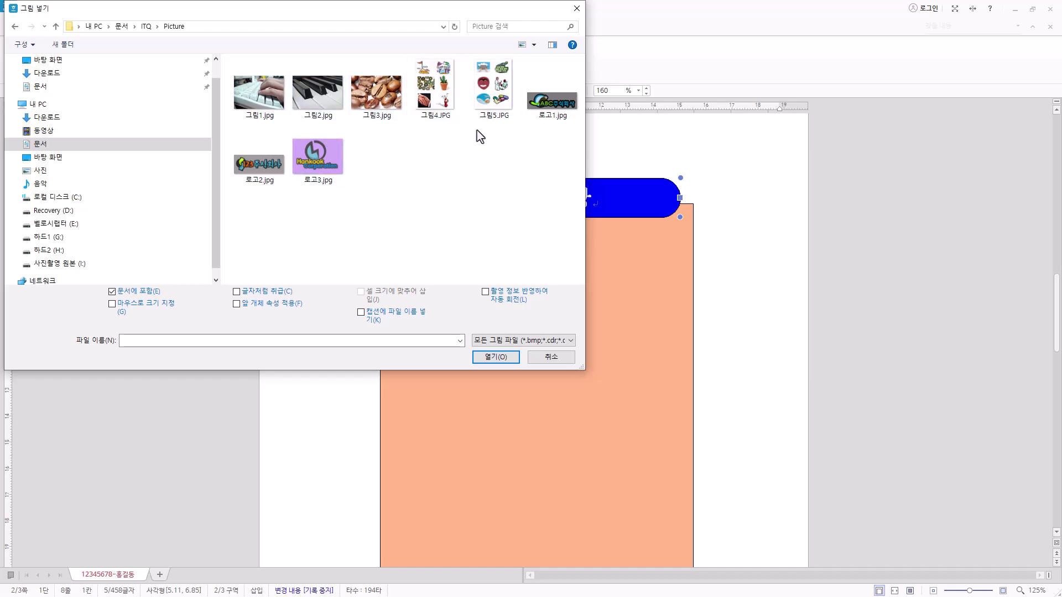
left_click(562, 109)
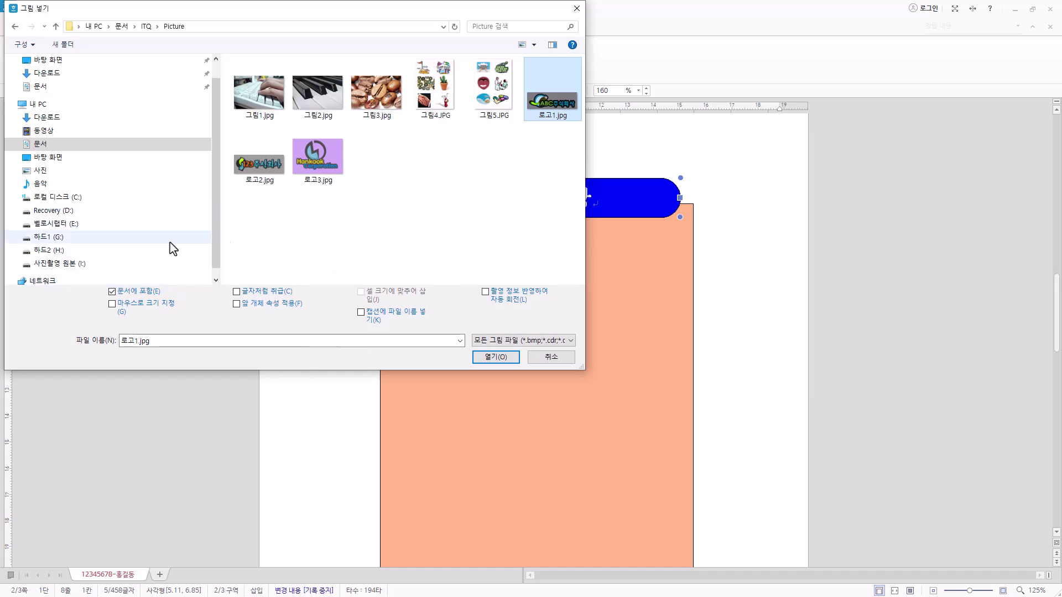
left_click(507, 358)
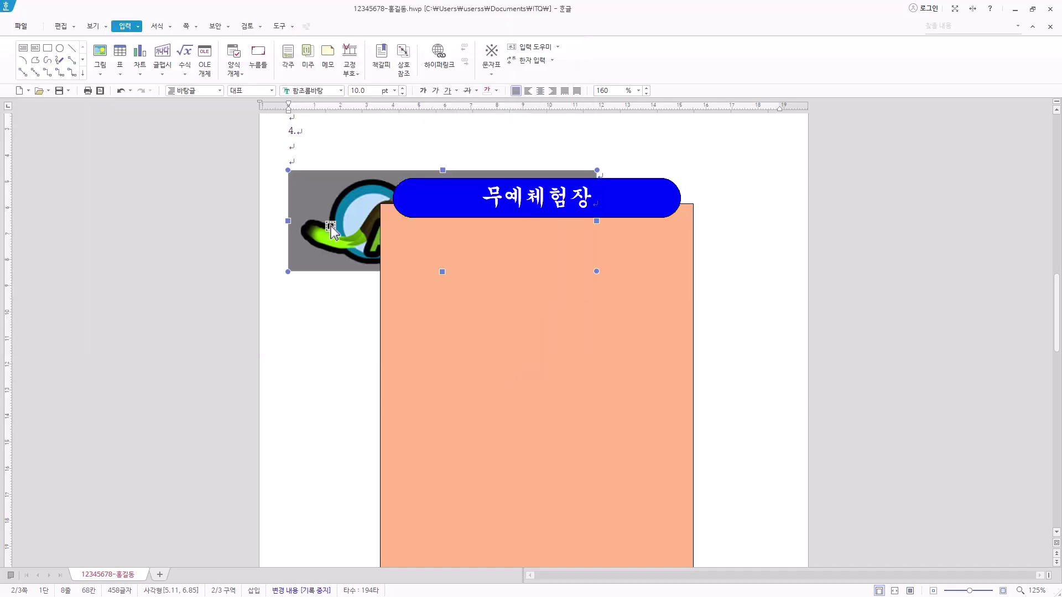
In the logo picture's object properties, set width 40 mm and height 30 mm, and place it in front of the text
right_click(331, 230)
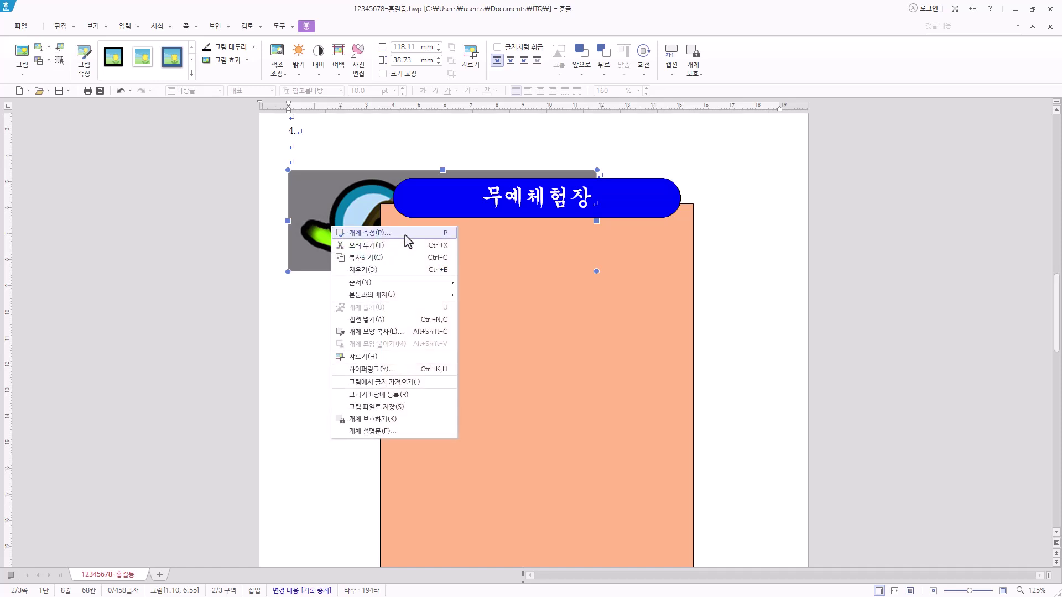
left_click(405, 235)
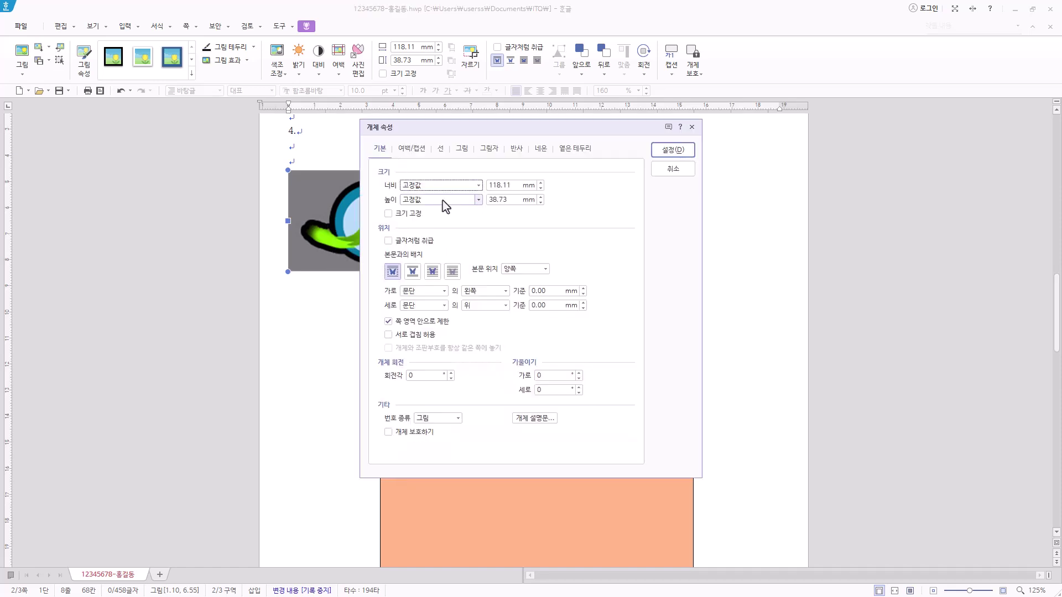
key("Tab")
type("40")
key("Tab")
key("Tab")
type("3")
left_click(433, 271)
left_click_drag(495, 127, 628, 128)
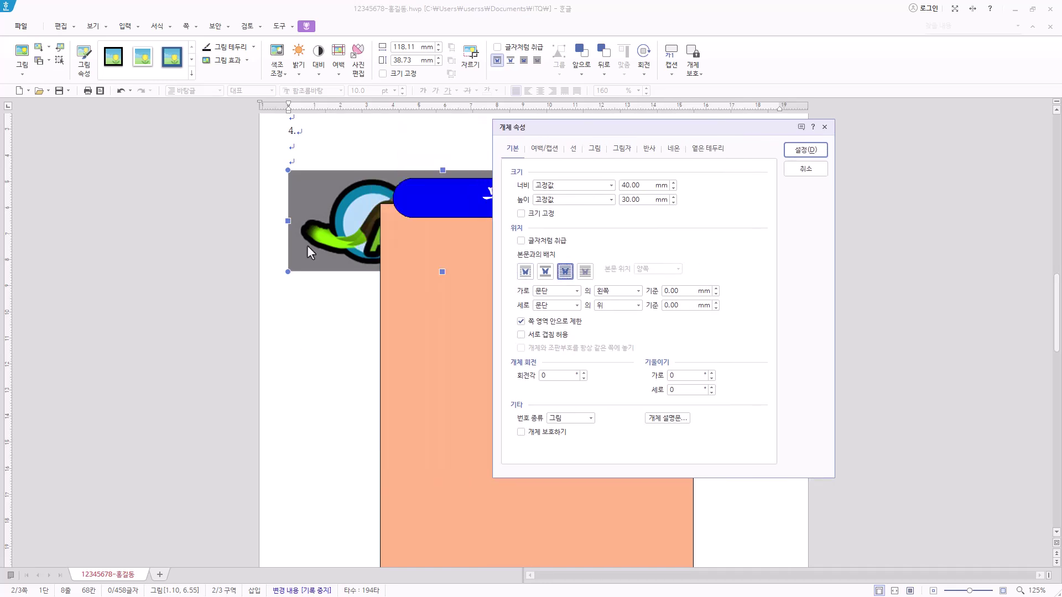
Give the logo picture the 회색조 (greyscale) effect and apply the properties
left_click(595, 148)
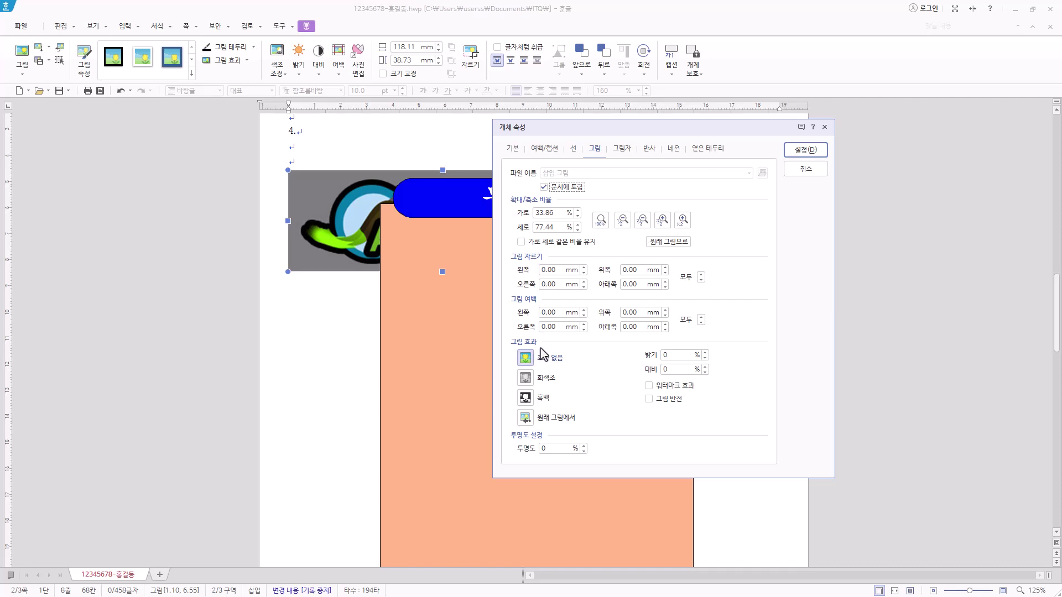
left_click(547, 378)
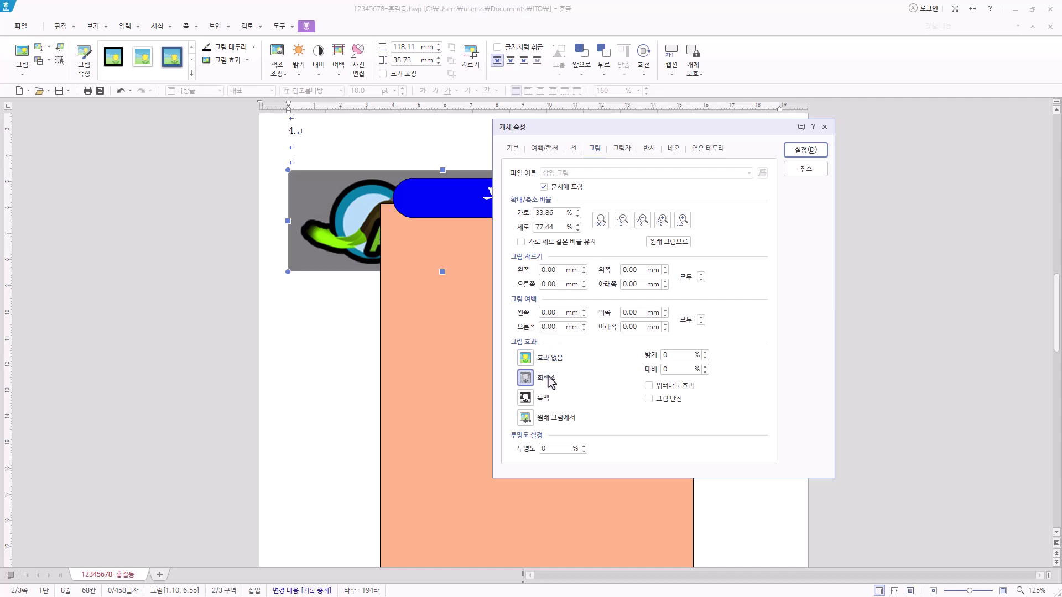
left_click(808, 150)
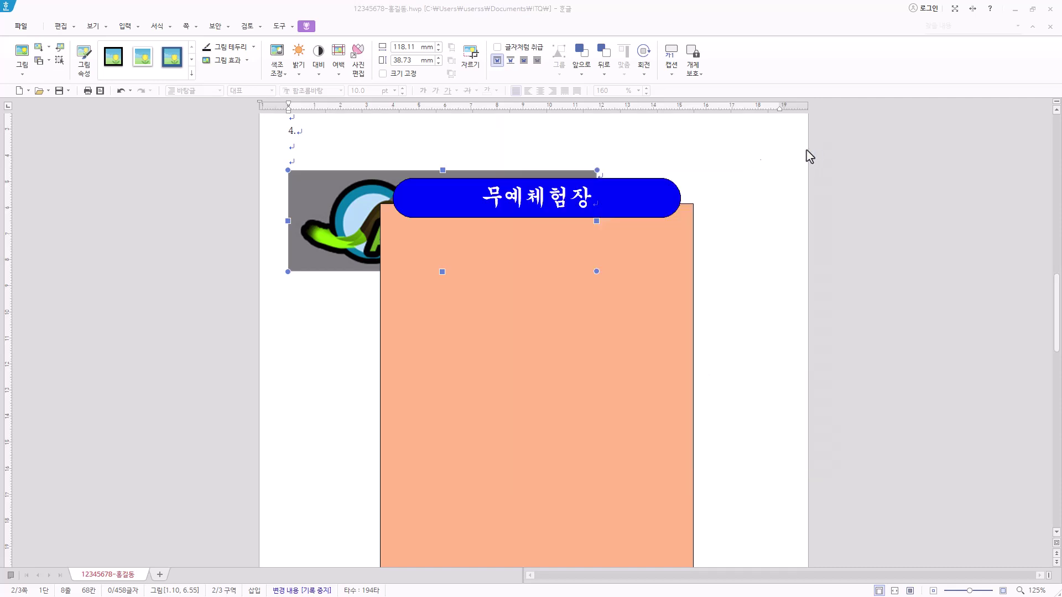
left_click(284, 76)
left_click(294, 118)
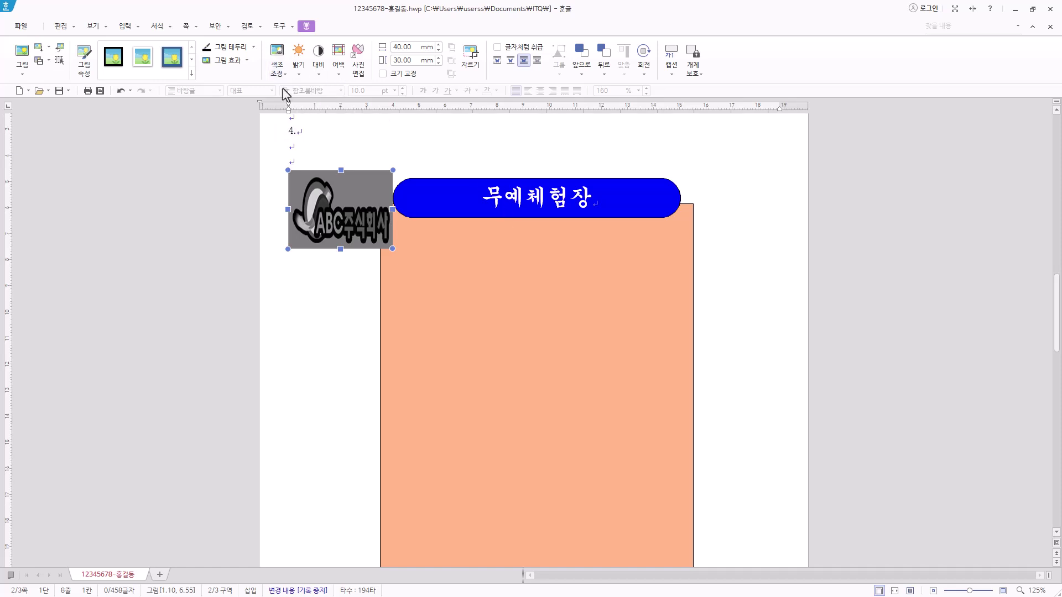
left_click(647, 74)
left_click(375, 23)
Move the logo picture into the upper-left area of the orange rectangle and check the title line on page 3
left_click_drag(346, 222, 461, 305)
scroll(476, 304, "down", 10)
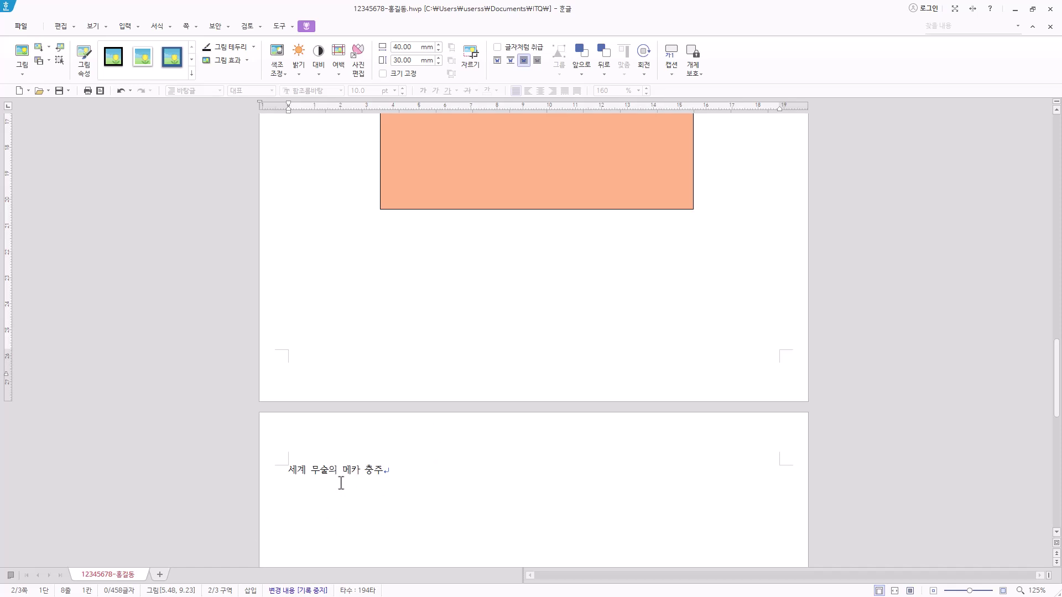
left_click(399, 471)
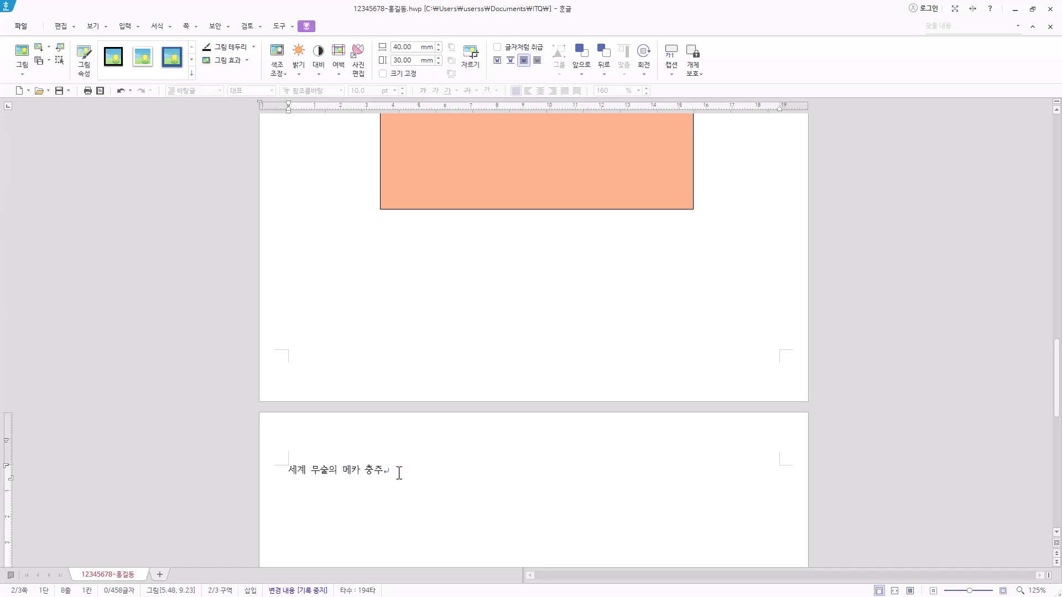
left_click(289, 471)
scroll(393, 396, "up", 6)
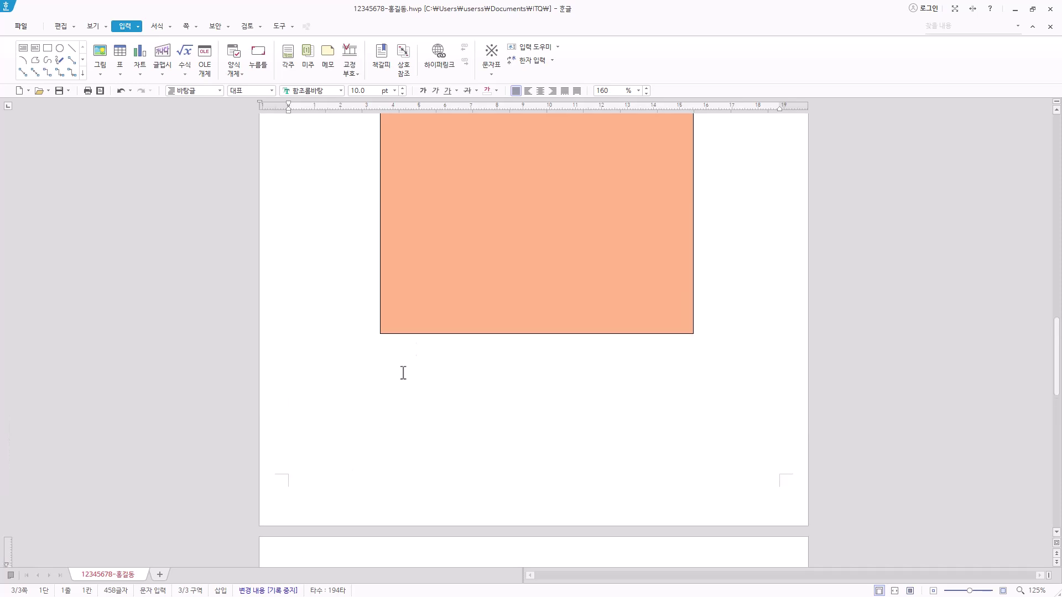
Add a hyperlink from the logo picture to the 무술 bookmark in the current document
left_click(466, 237)
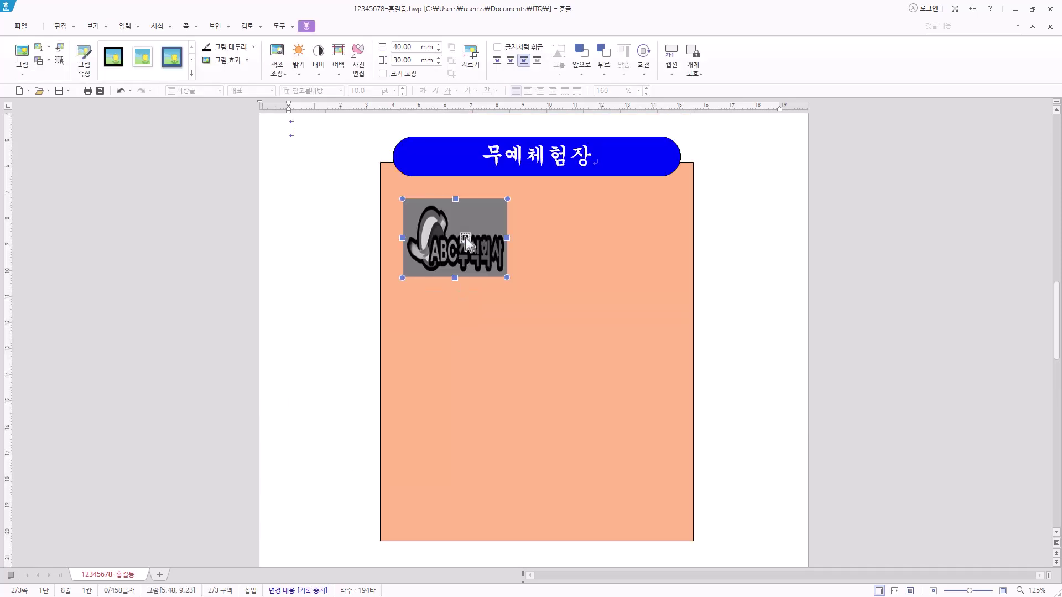
right_click(466, 239)
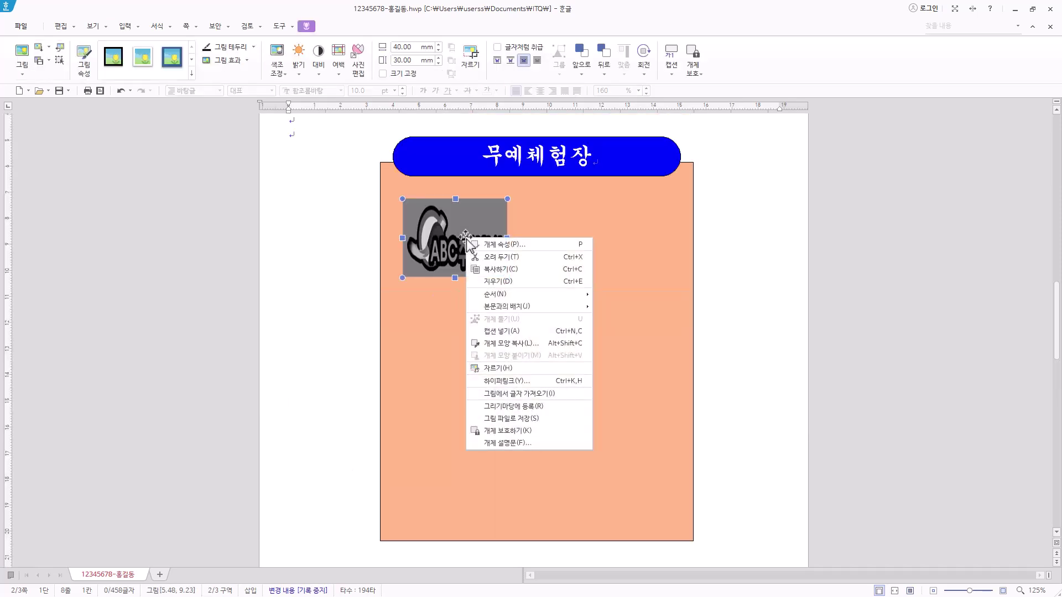
left_click(534, 383)
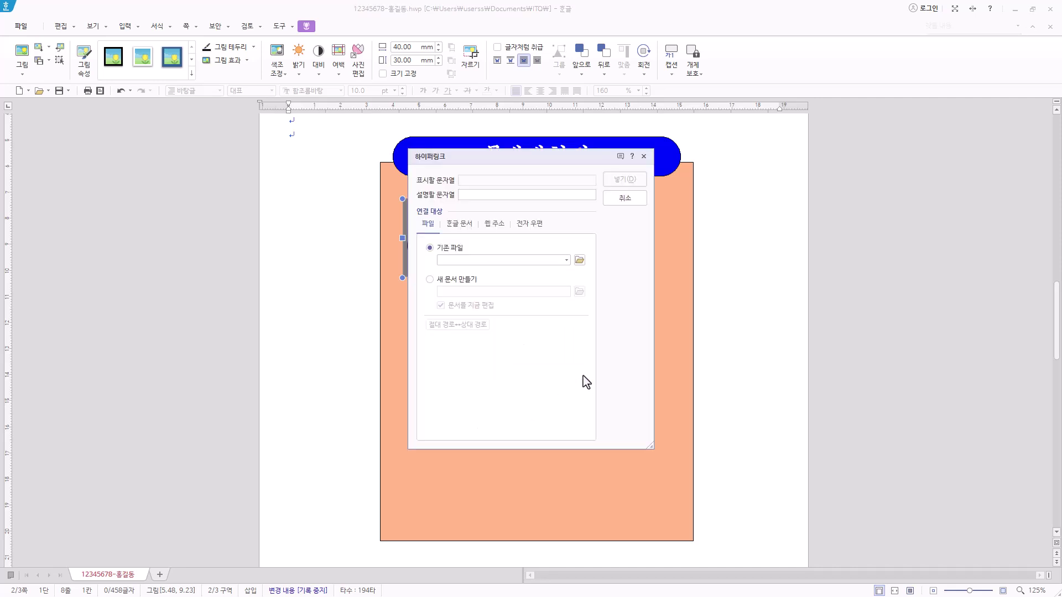
left_click(471, 225)
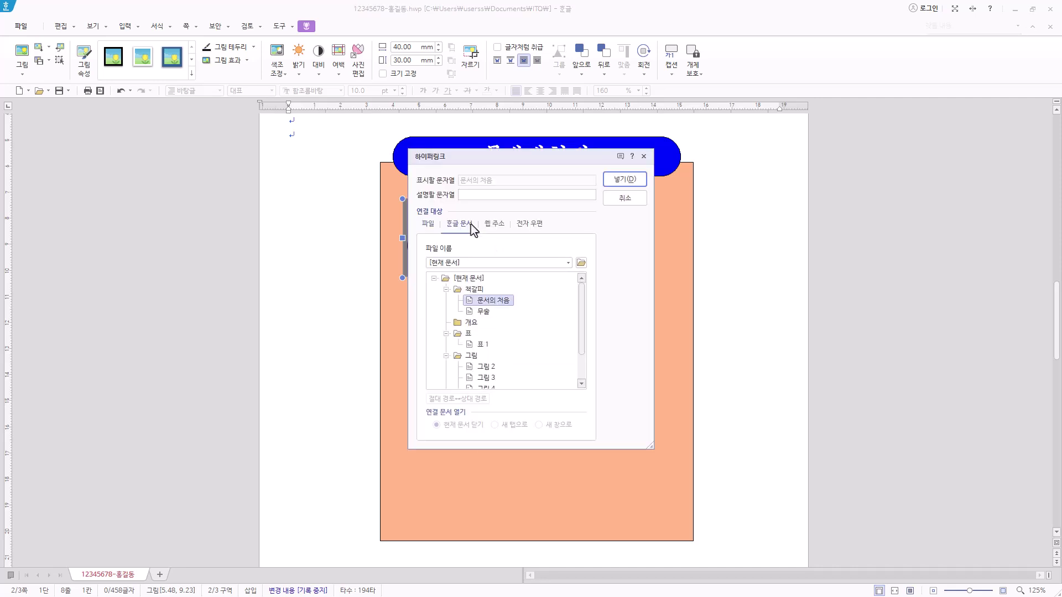
left_click(489, 314)
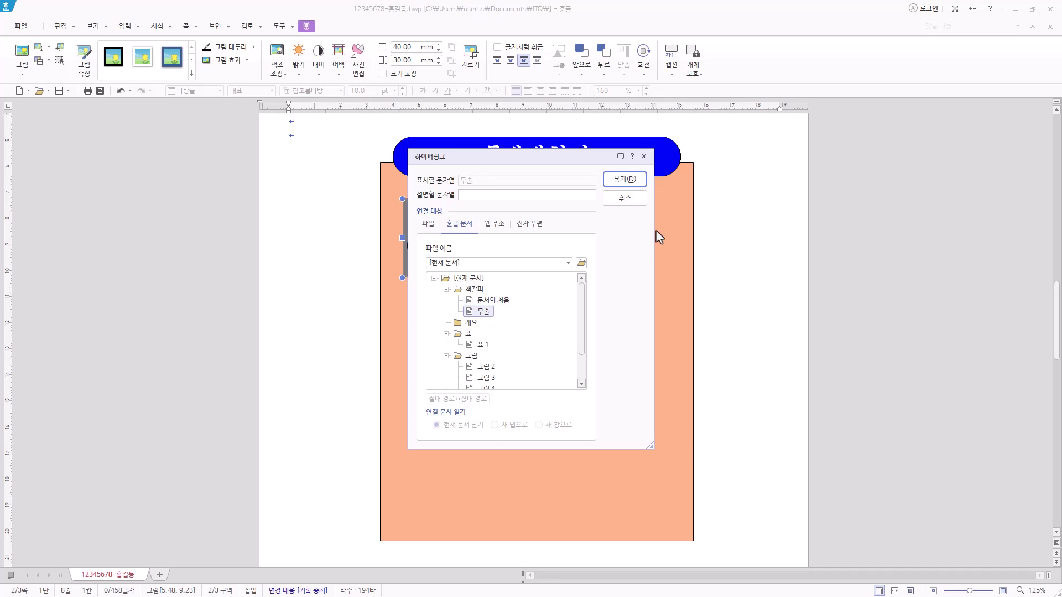
left_click(625, 179)
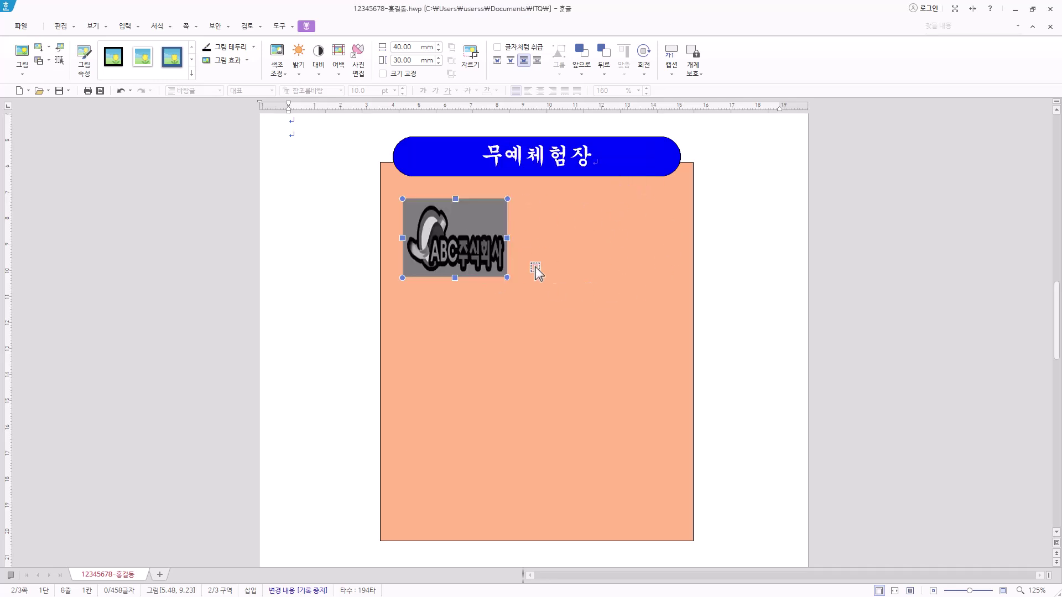
Start a 글맵시 (word art) object with the text 무술축제 and the bow-tie shape
left_click(127, 28)
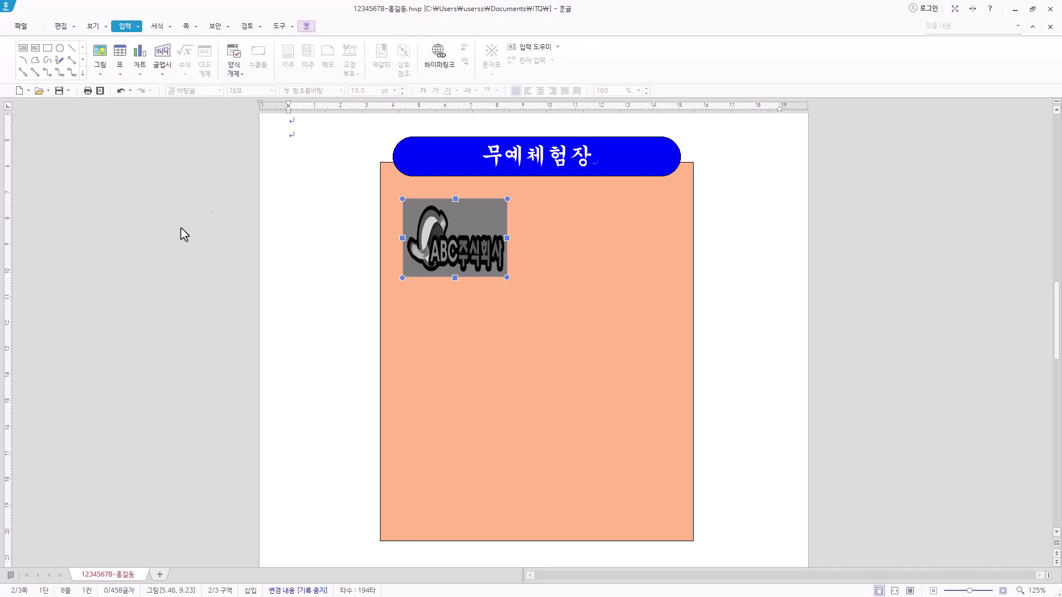
left_click(162, 55)
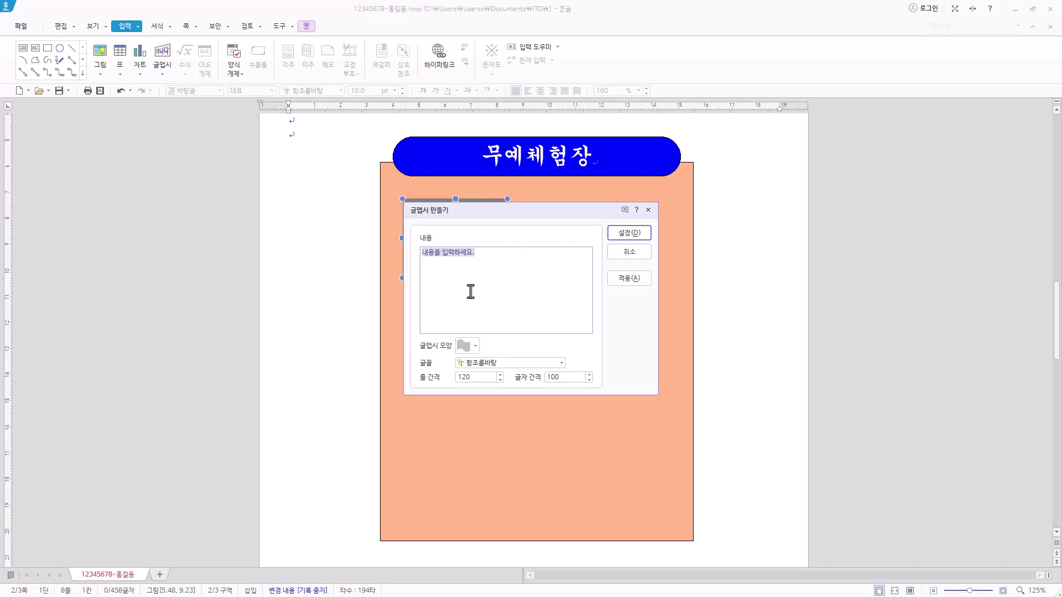
type("무술축제")
left_click(474, 346)
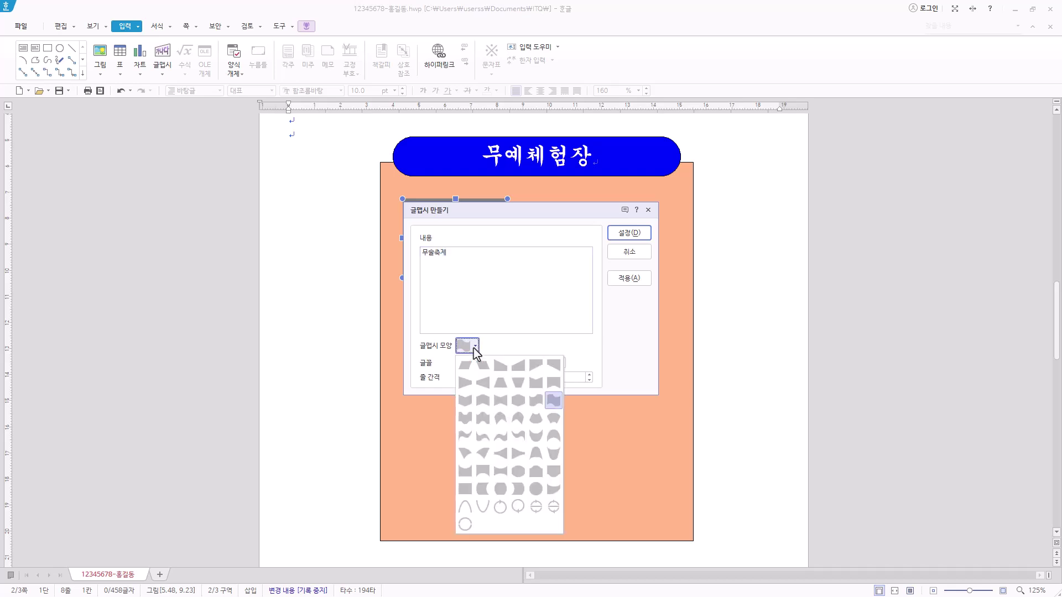
left_click(500, 400)
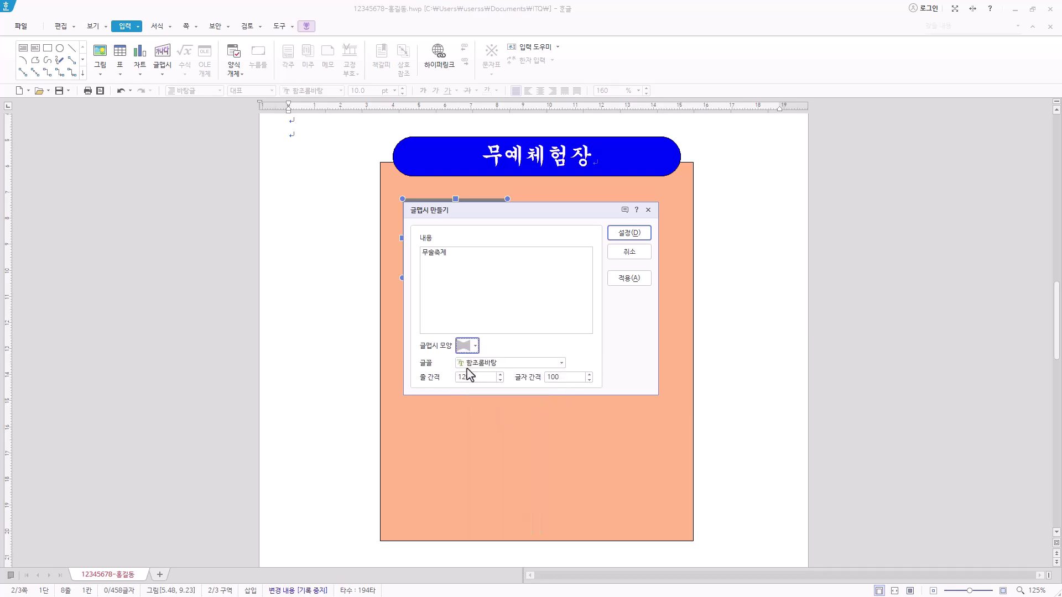
Set the 무술축제 word art's font to 돋움
left_click(561, 362)
left_click_drag(559, 455, 561, 354)
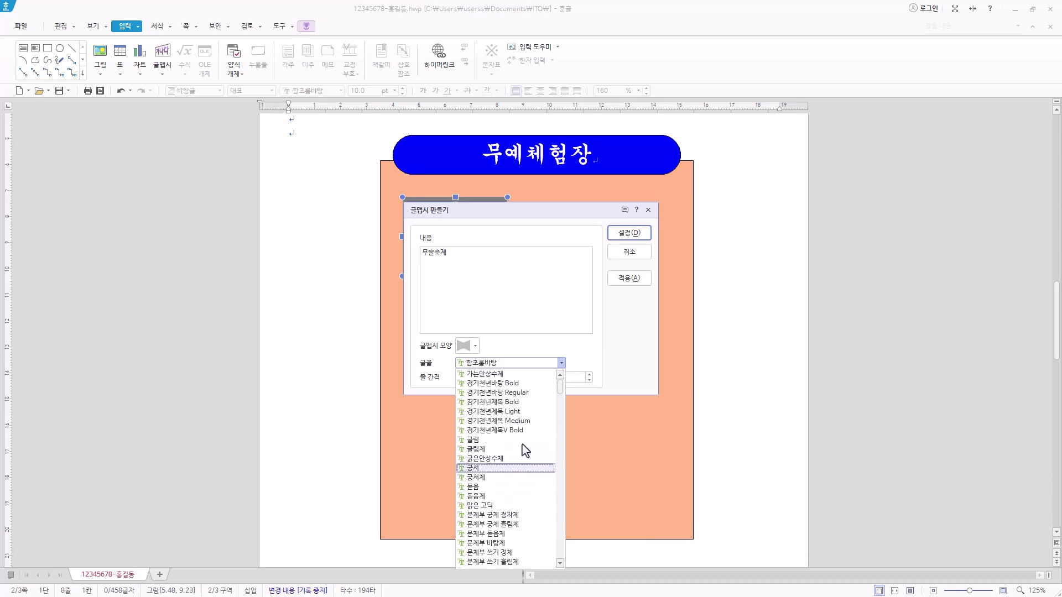
left_click(521, 489)
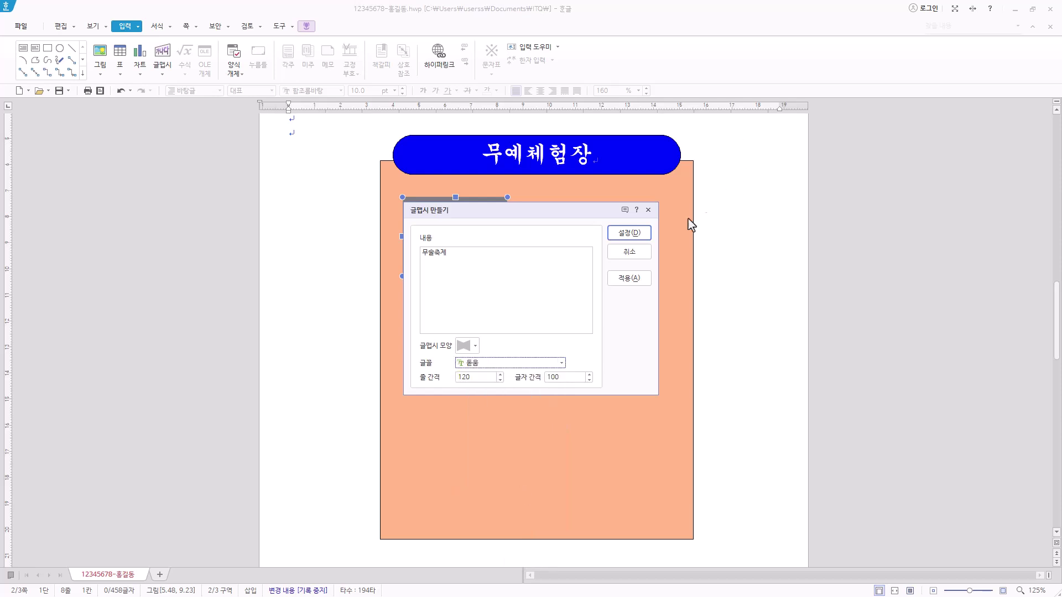
Insert the 무술축제 WordArt in the 돋움 font with the chosen shape, and undo a freehand enlargement of it
left_click(630, 233)
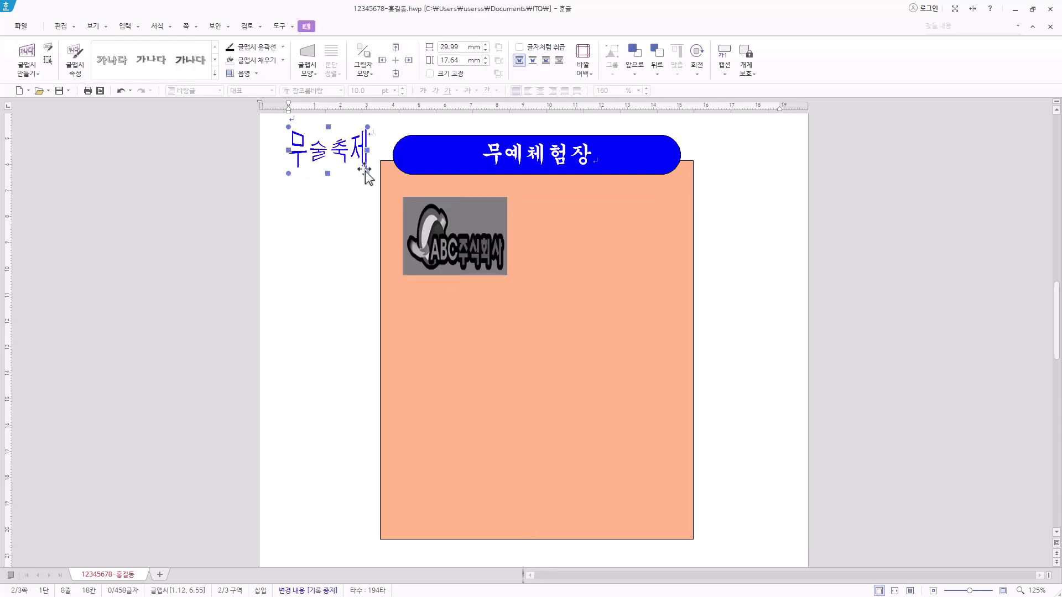
left_click_drag(367, 173, 427, 228)
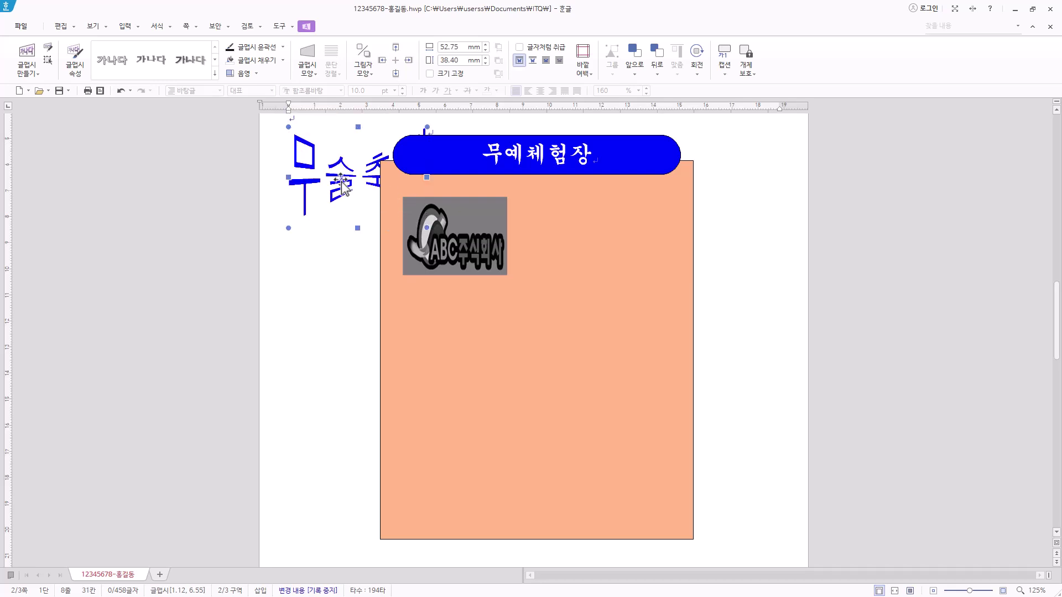
key("ctrl+z")
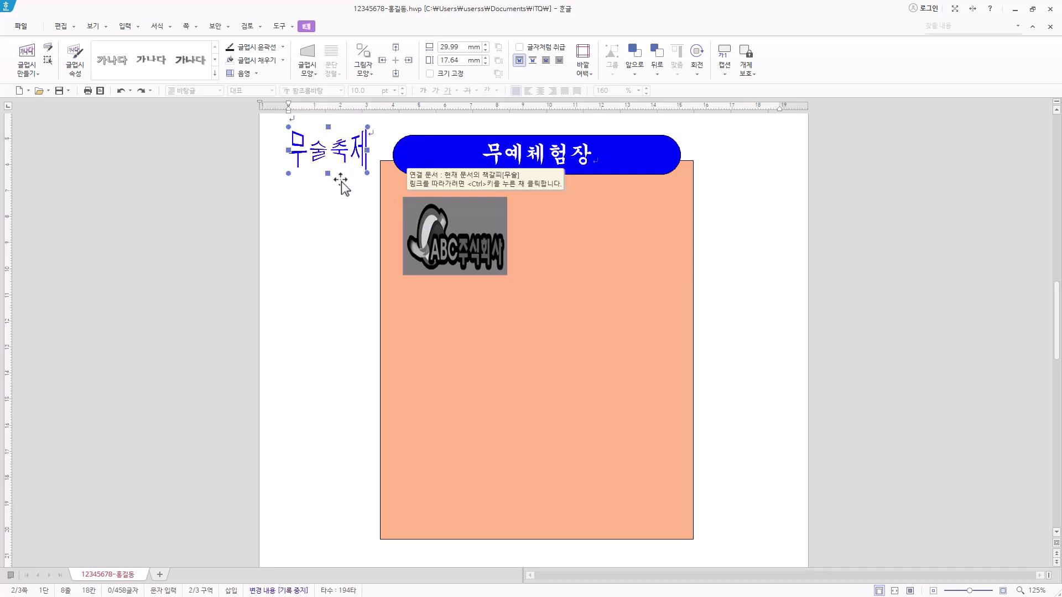
Set the 무술축제 WordArt to 50 mm wide and 30 mm high, placed in front of the text
right_click(329, 149)
left_click(365, 155)
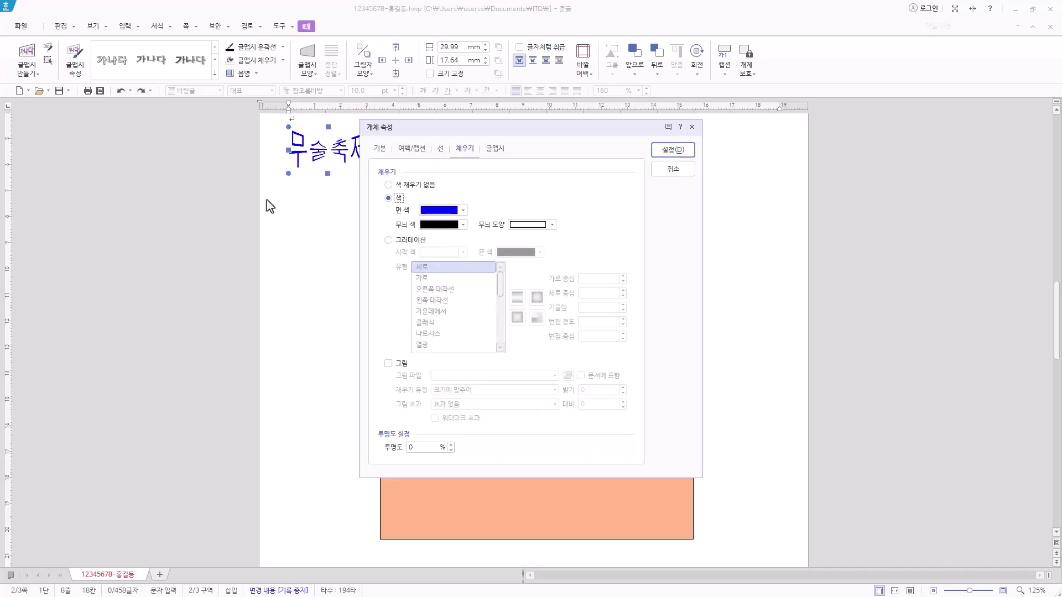
left_click(380, 148)
key("Tab")
type("50")
key("Tab")
key("Tab")
type("30")
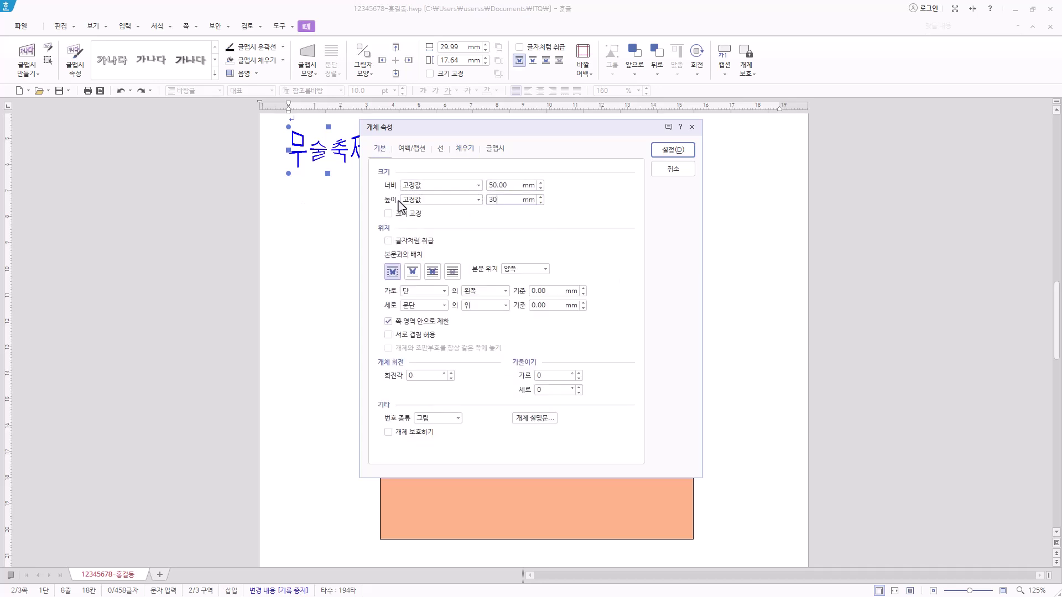
left_click(433, 272)
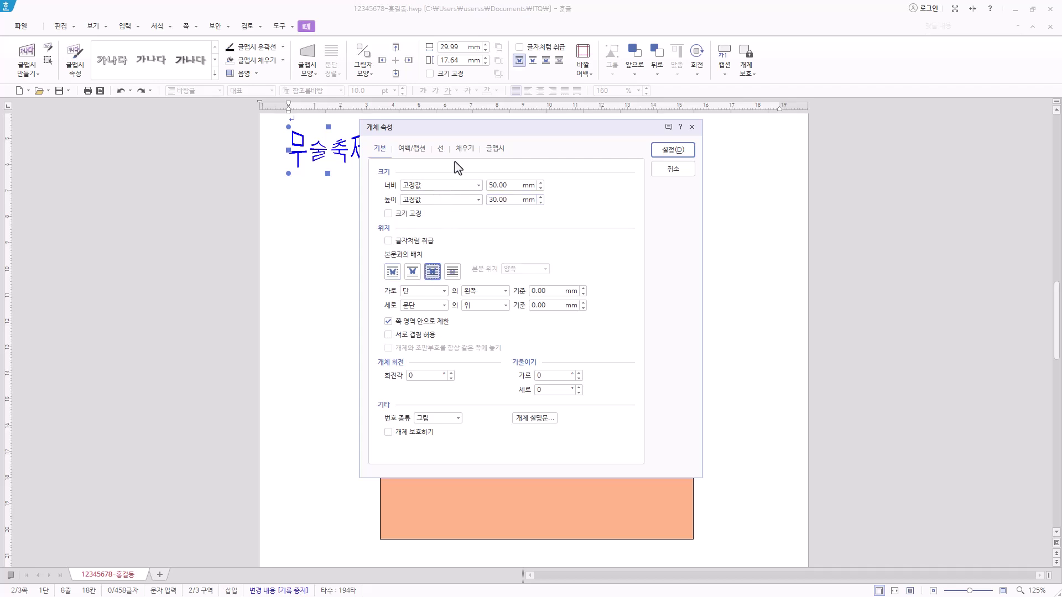
Fill the 무술축제 WordArt with solid red and place it to the right of the ABC주식회사 logo
left_click(469, 154)
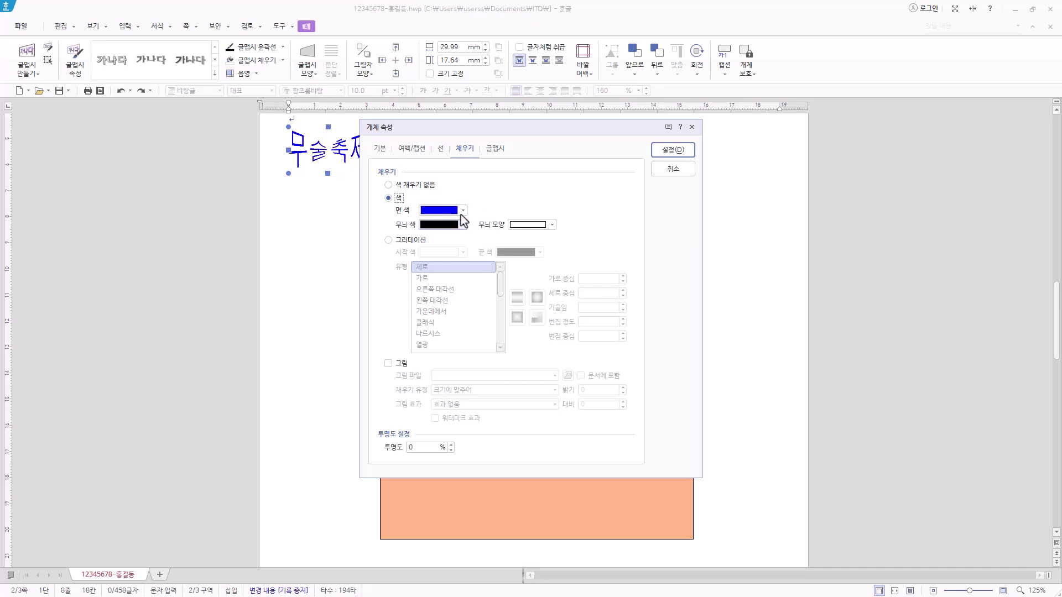
left_click(462, 210)
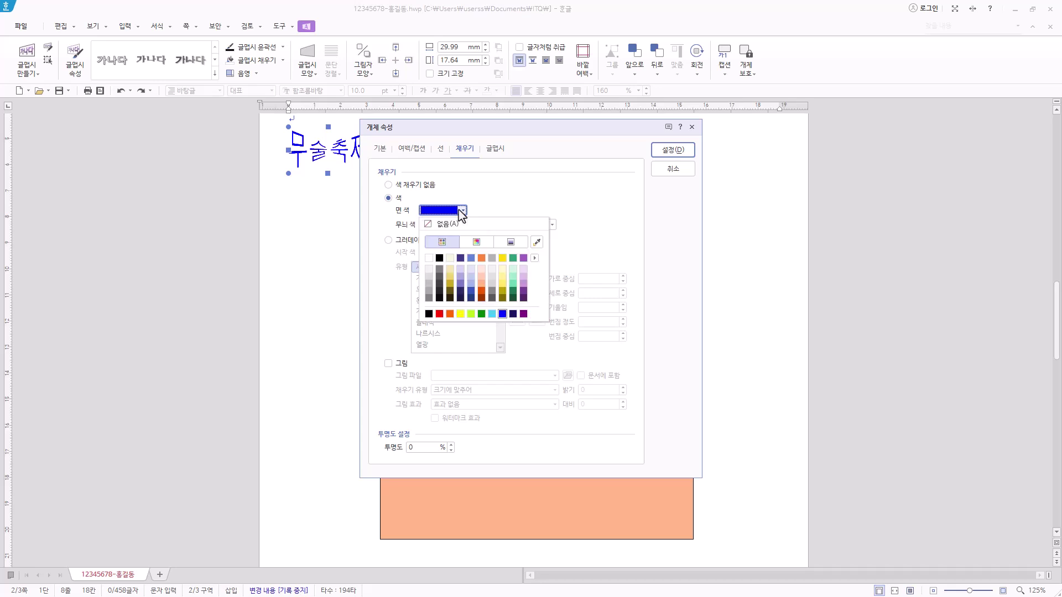
left_click(440, 313)
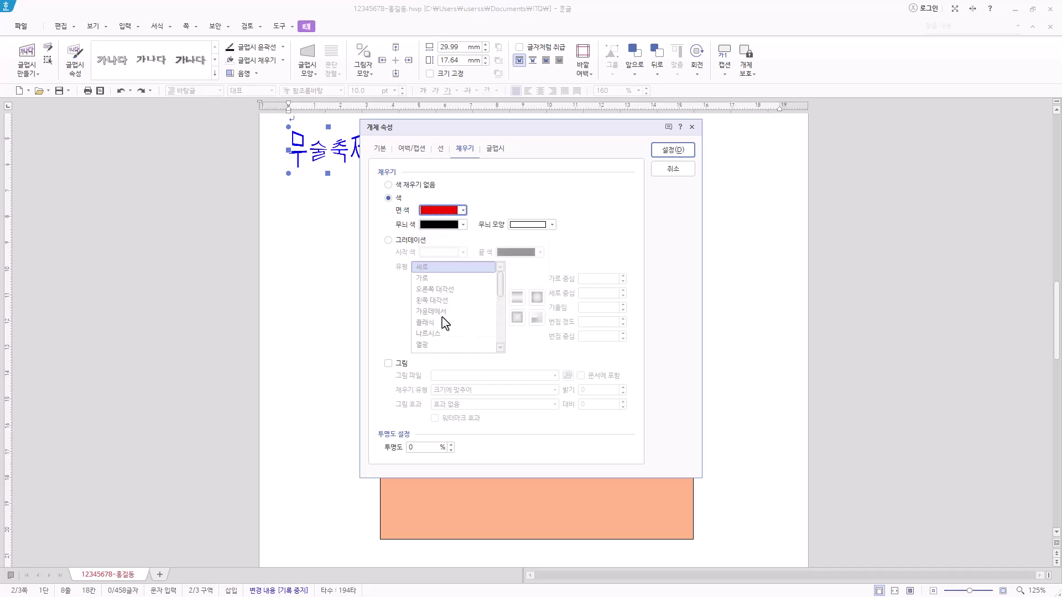
left_click(680, 154)
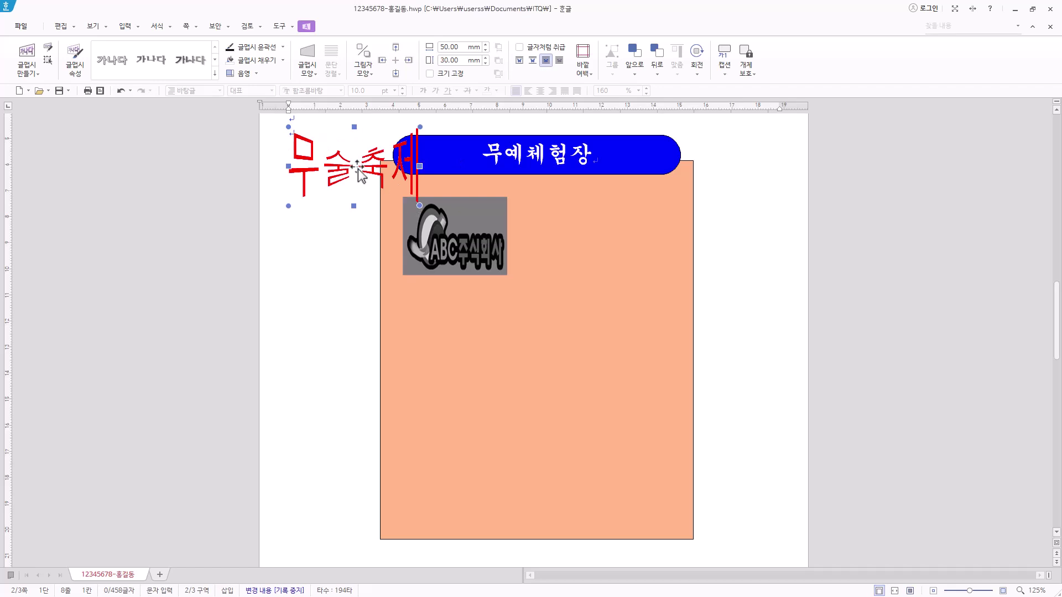
left_click_drag(351, 170, 596, 243)
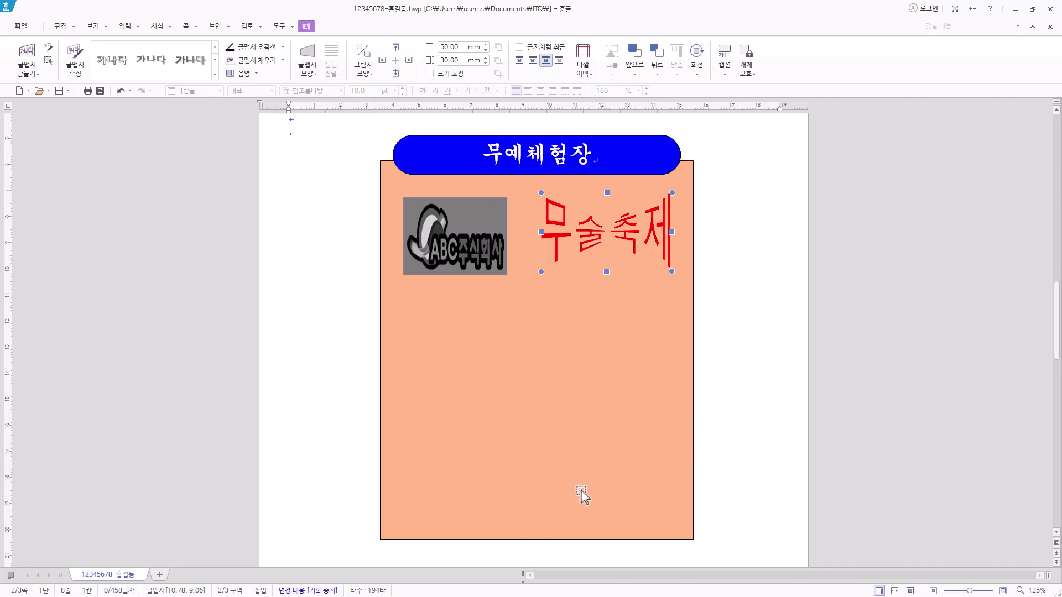
Draw a rectangle about 103 mm wide and 53 mm high in the lower part of the orange box
left_click(125, 26)
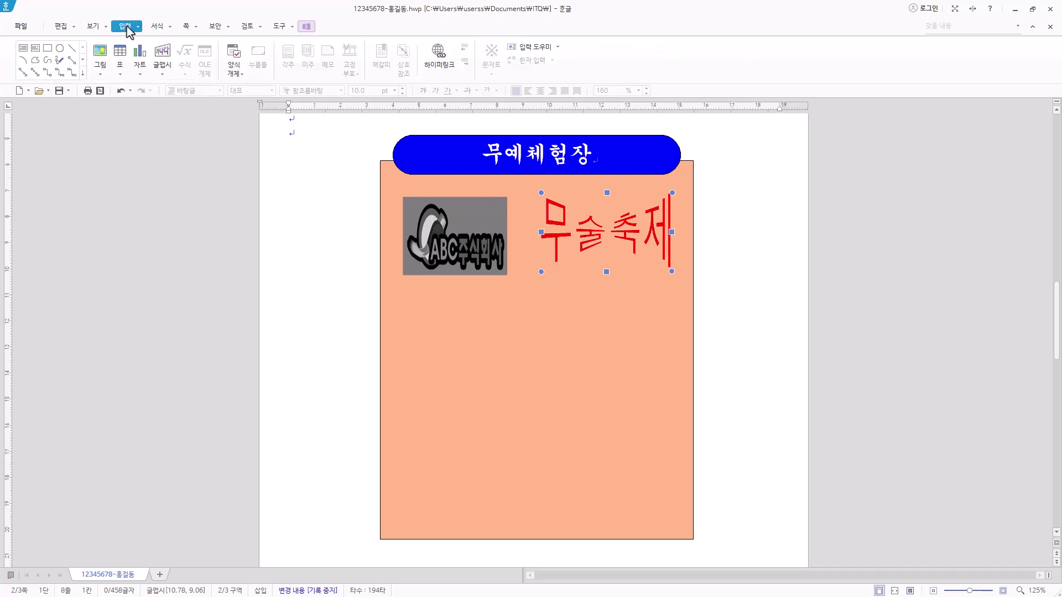
left_click(47, 49)
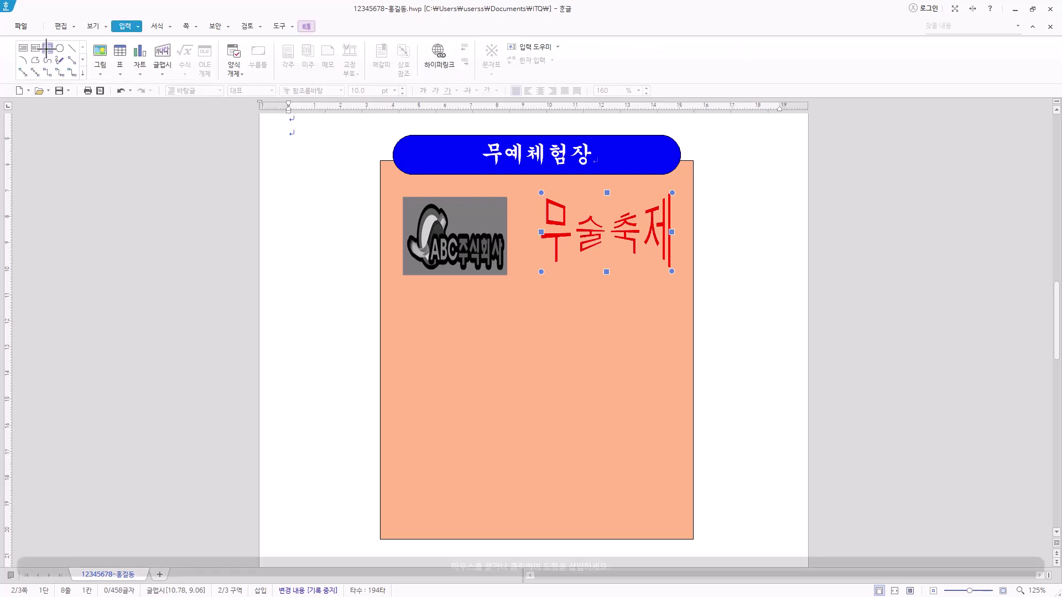
left_click_drag(395, 359, 665, 496)
Set the white rectangle's size to 115 mm wide and 70 mm high in its object properties
right_click(600, 447)
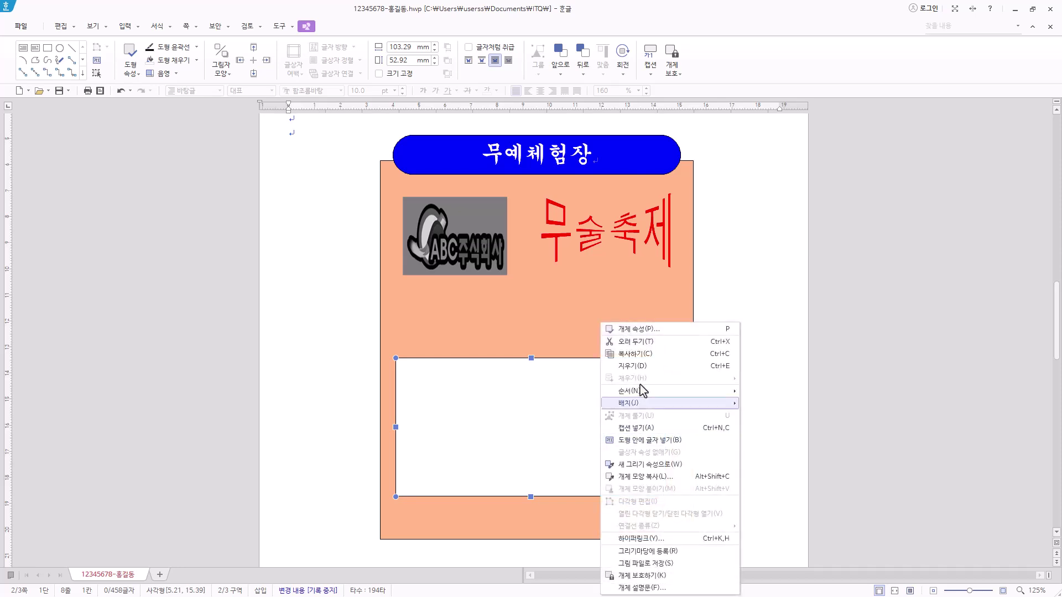
left_click(614, 353)
left_click(464, 148)
left_click(380, 151)
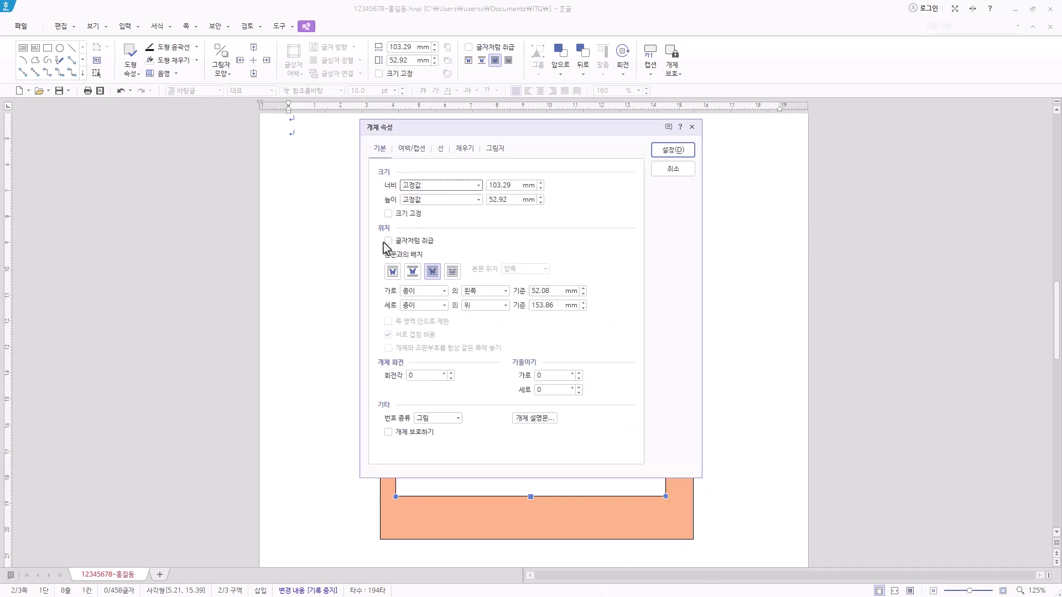
key("Tab")
type("1")
key("Tab")
Try filling the white rectangle with a solid medium purple
left_click(468, 149)
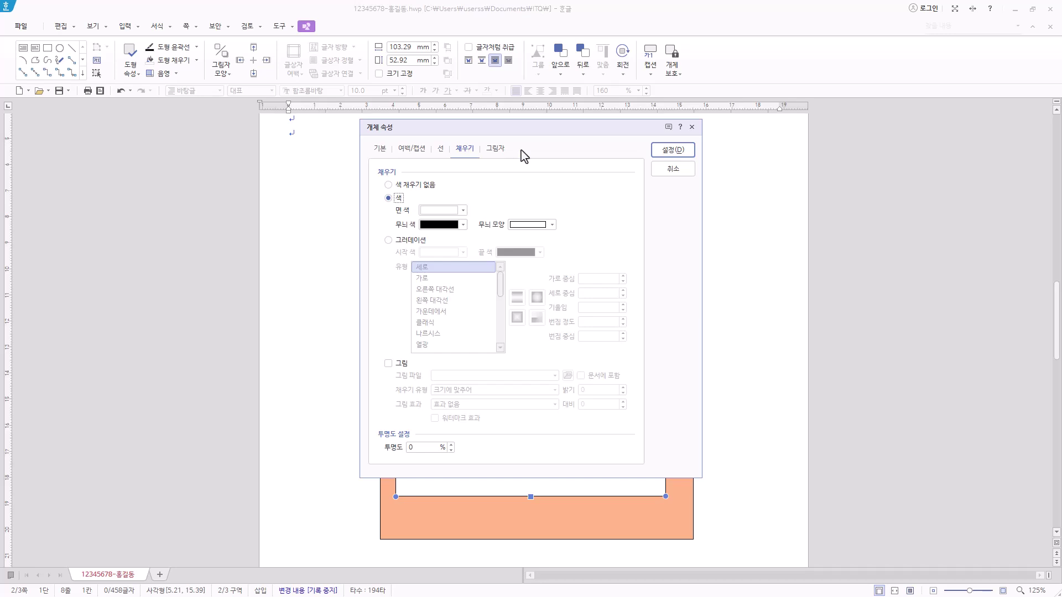
left_click_drag(537, 128, 715, 109)
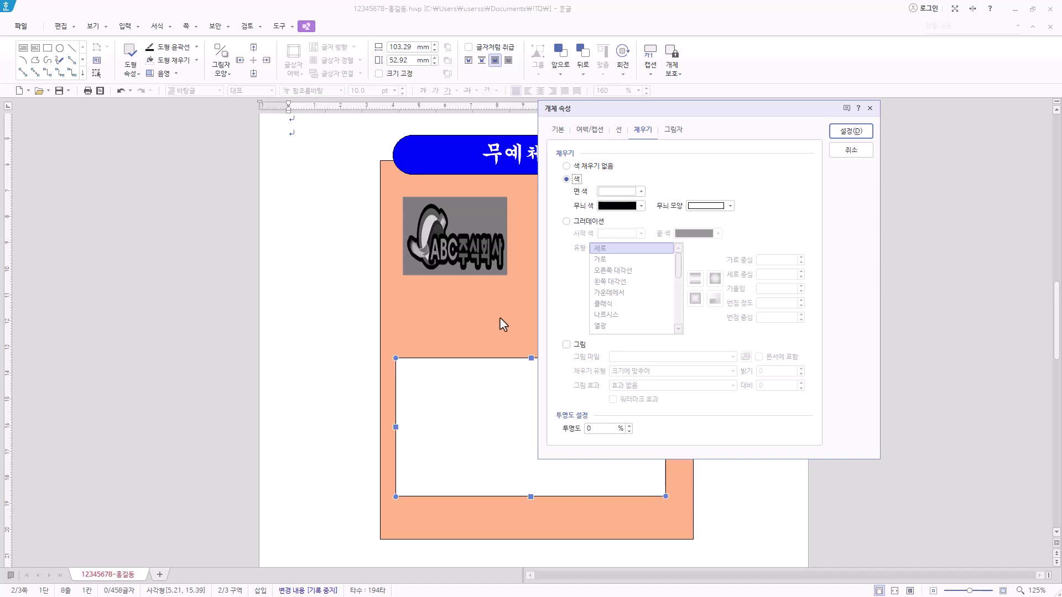
left_click(640, 191)
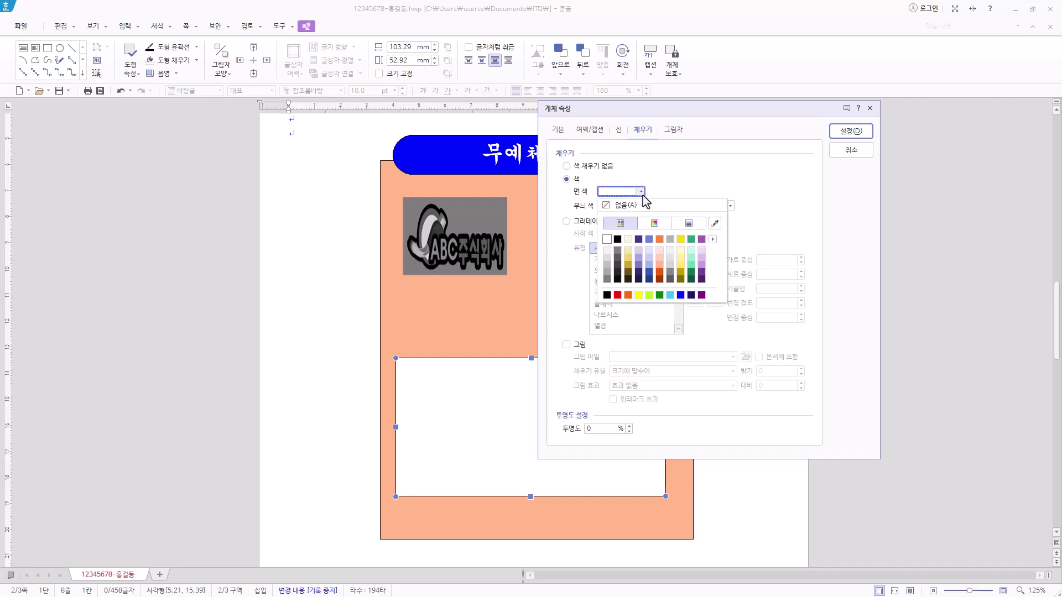
left_click(638, 264)
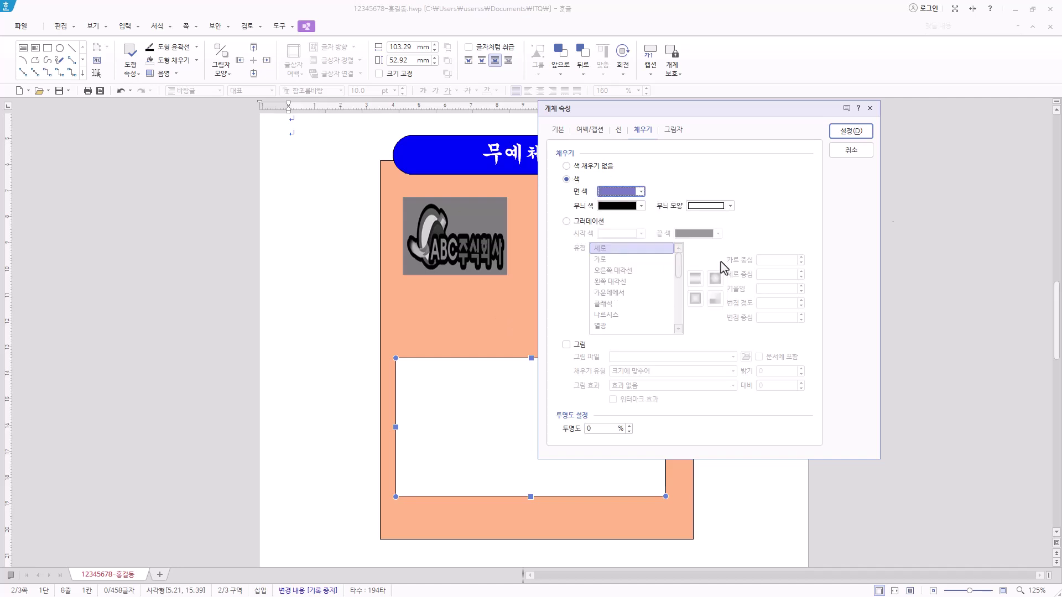
left_click(863, 136)
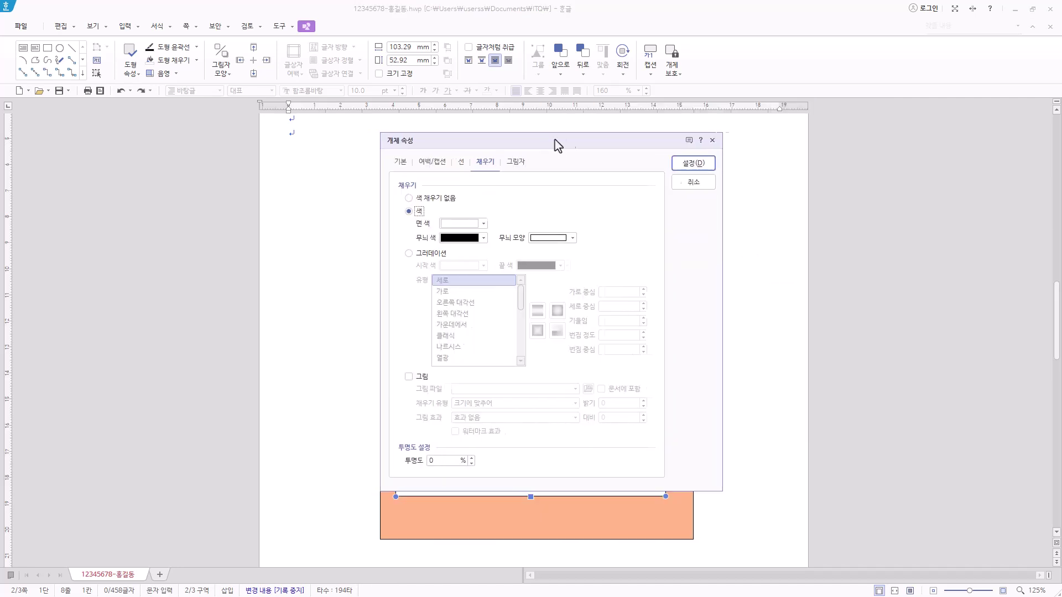
Set the white rectangle's fill colour to light blue in its object properties
left_click_drag(546, 140, 707, 131)
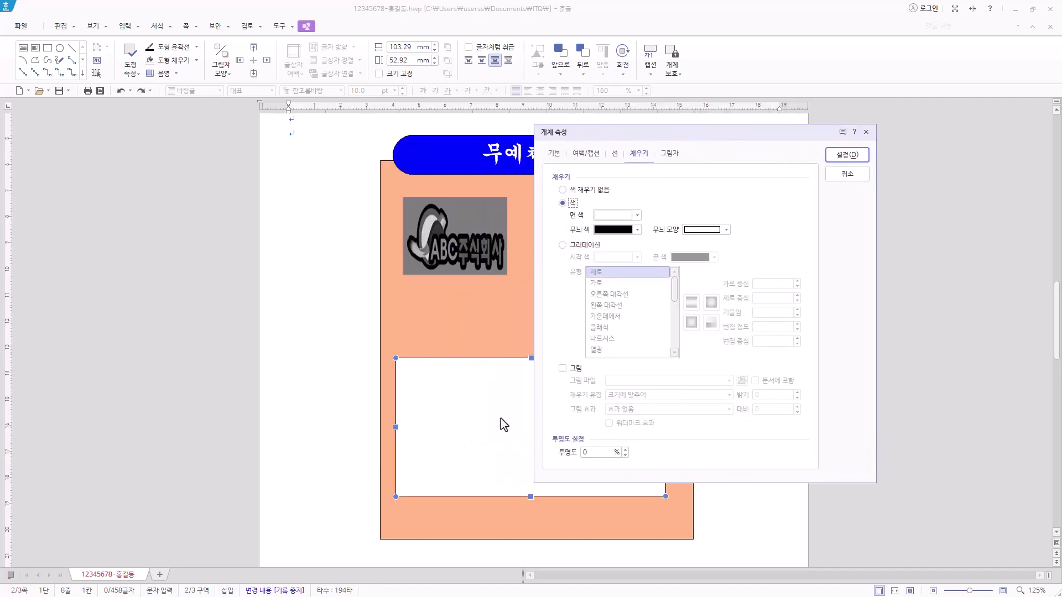
left_click(637, 215)
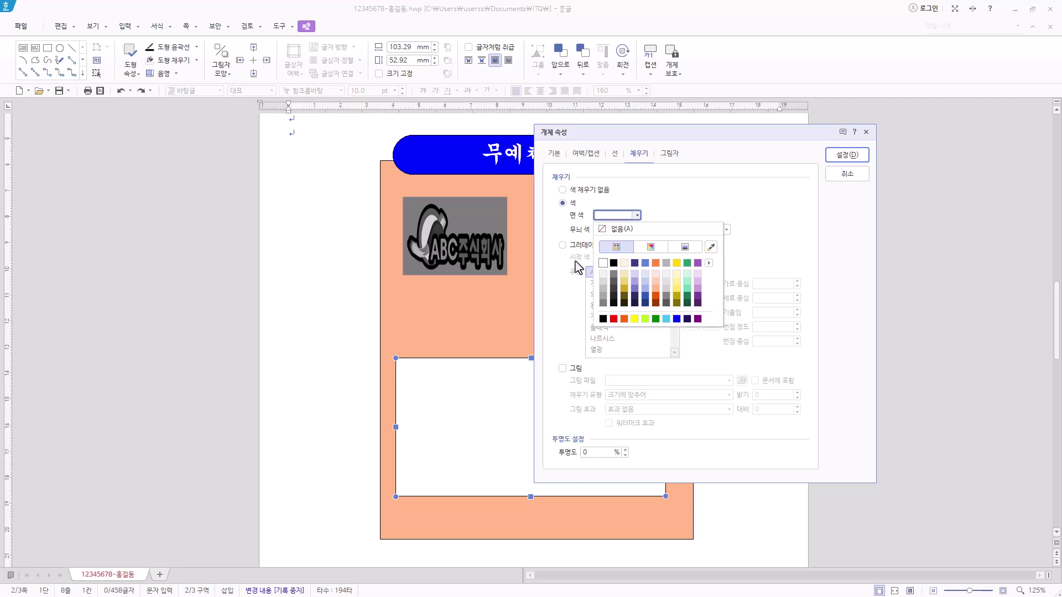
left_click(644, 288)
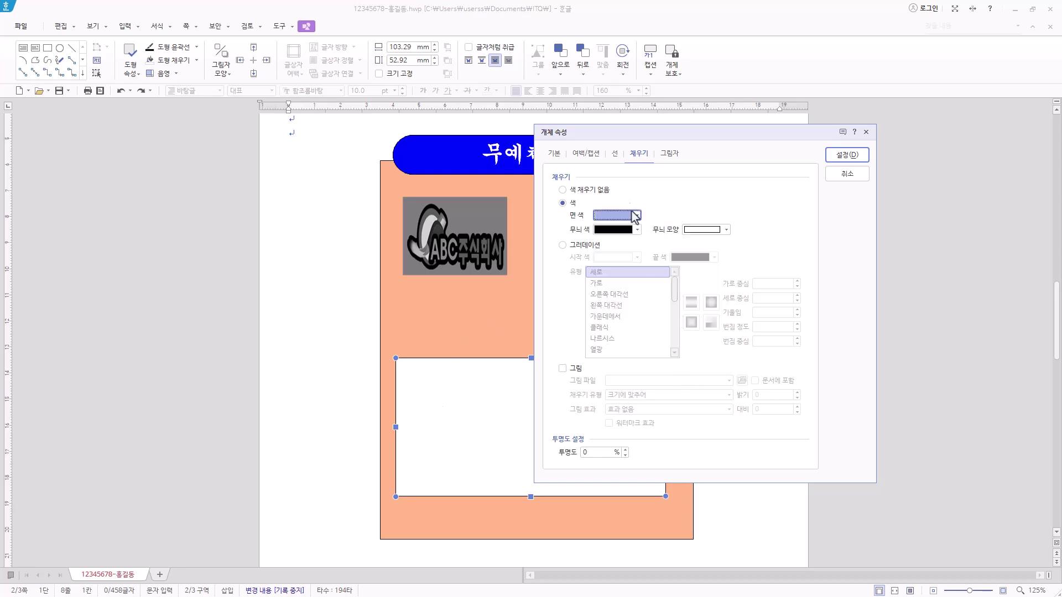
Give the light blue rectangle rounded corners (둥근 모양) and move it inside the lower part of the orange box
left_click(615, 156)
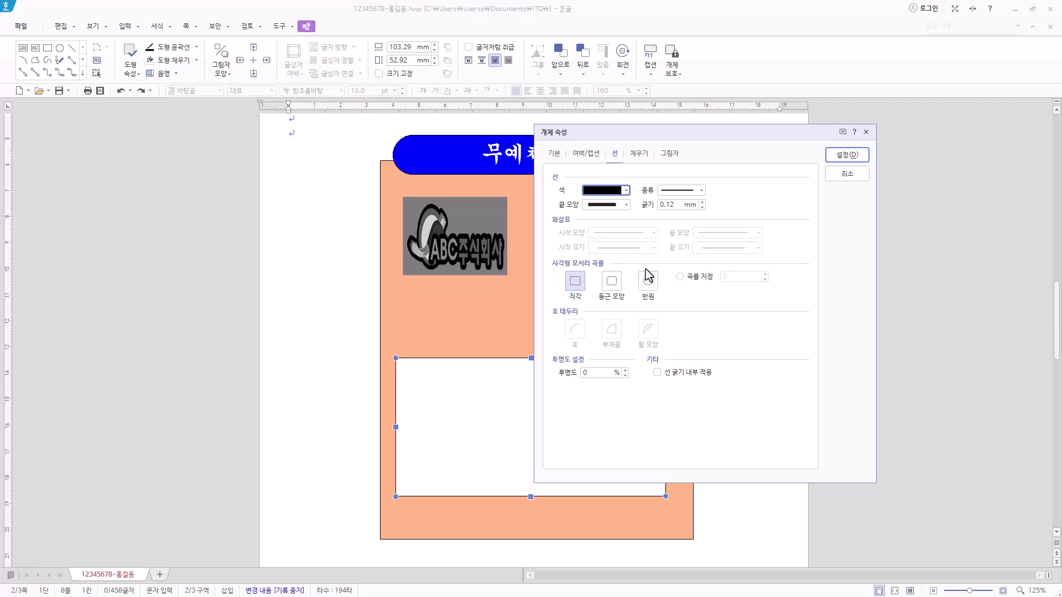
left_click(611, 282)
left_click(860, 157)
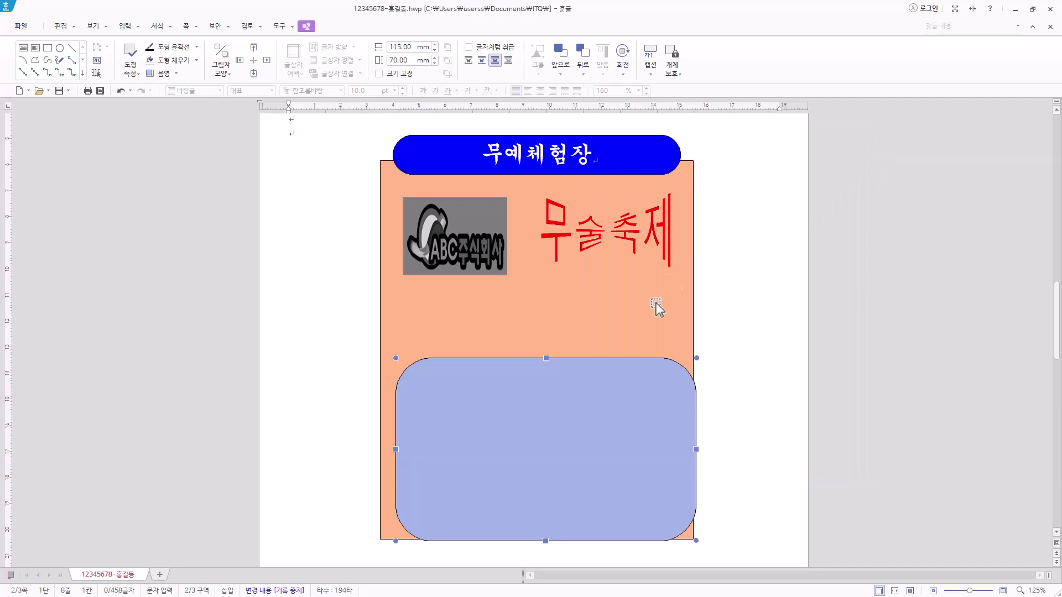
left_click_drag(564, 447, 555, 431)
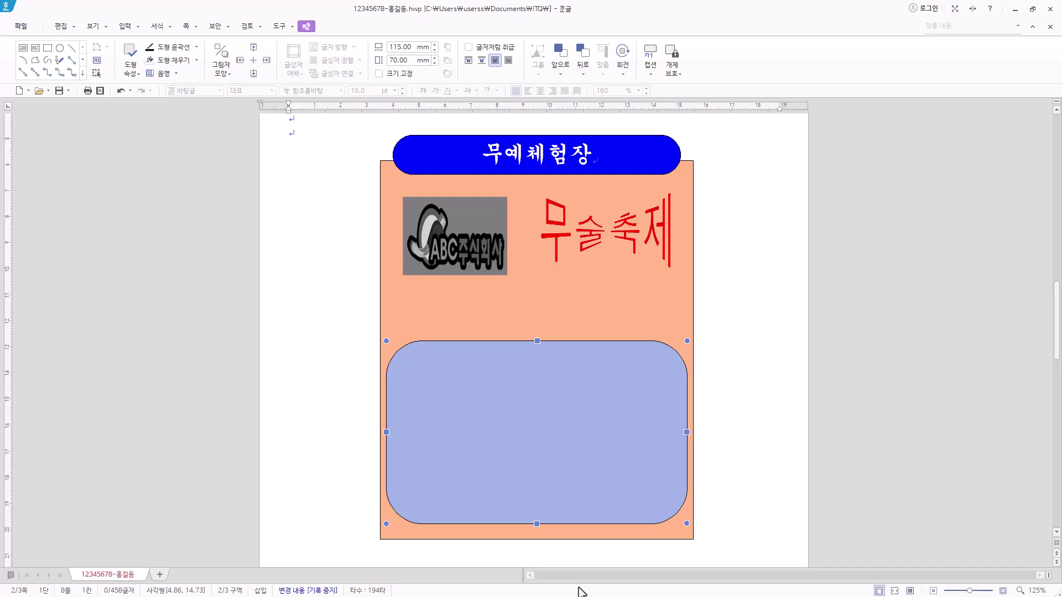
Shift the light blue rounded rectangle and the 무예체험장 title shape to the right of the orange box's centre
left_click_drag(656, 498, 688, 500)
left_click(665, 170)
left_click_drag(665, 174, 678, 173)
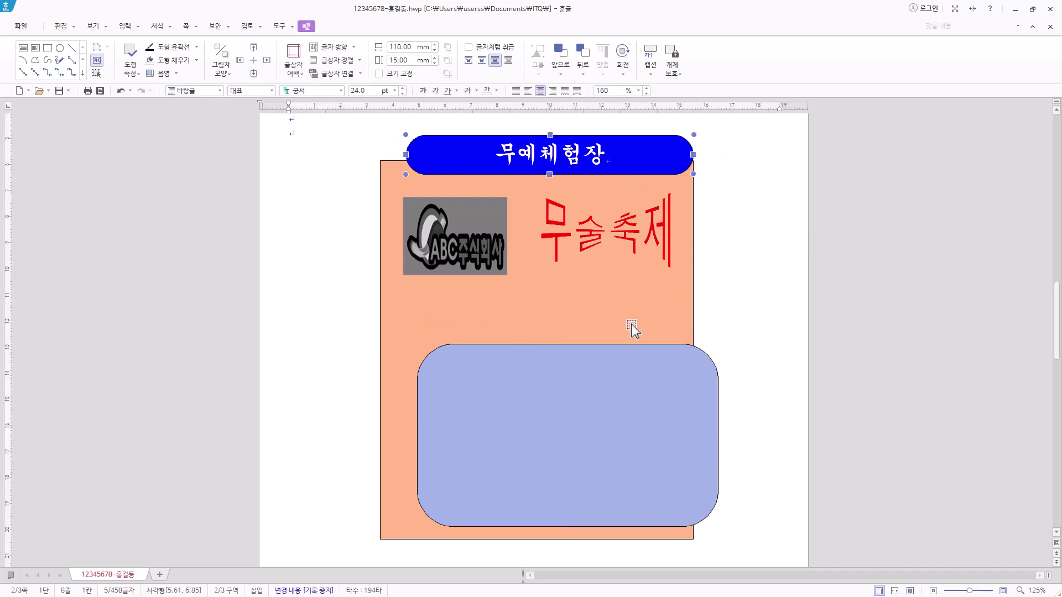
Align the orange box, the light blue rounded rectangle and the 무예체험장 title shape on a common vertical centre line
left_click(623, 318)
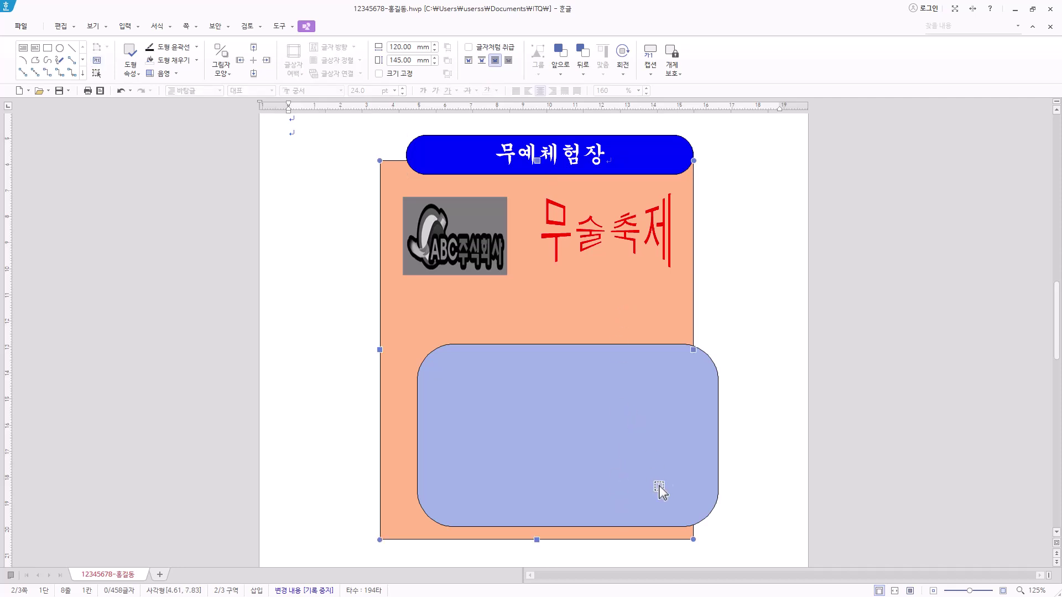
left_click(620, 408, "shift")
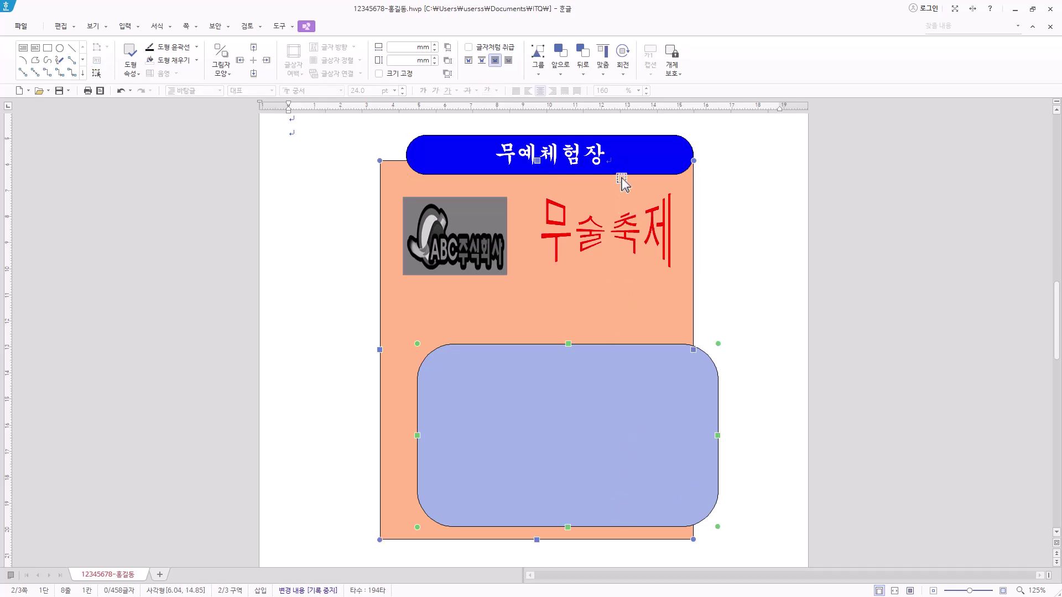
left_click(647, 143, "shift")
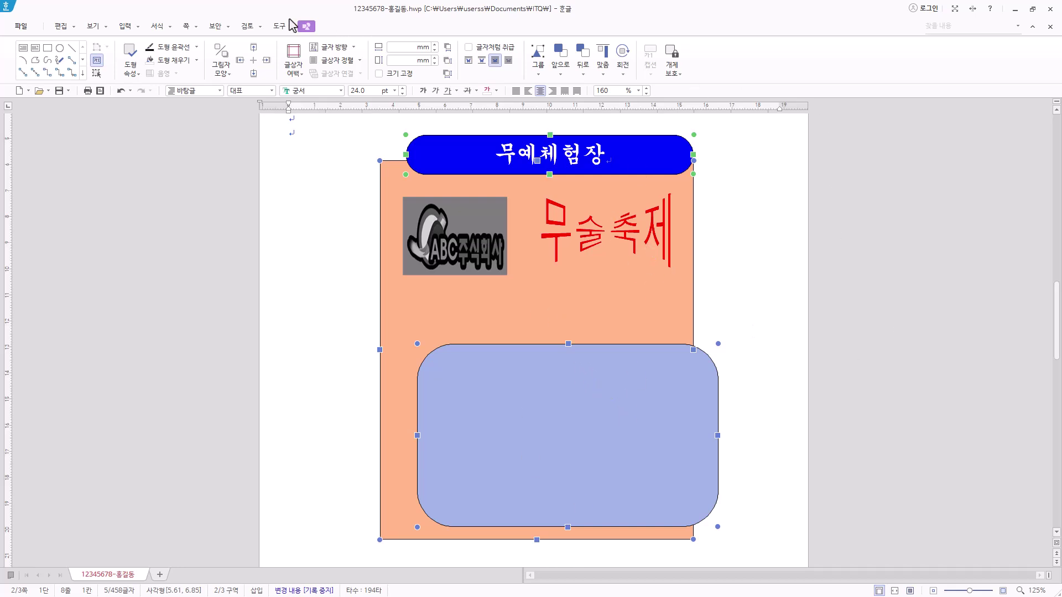
left_click(601, 76)
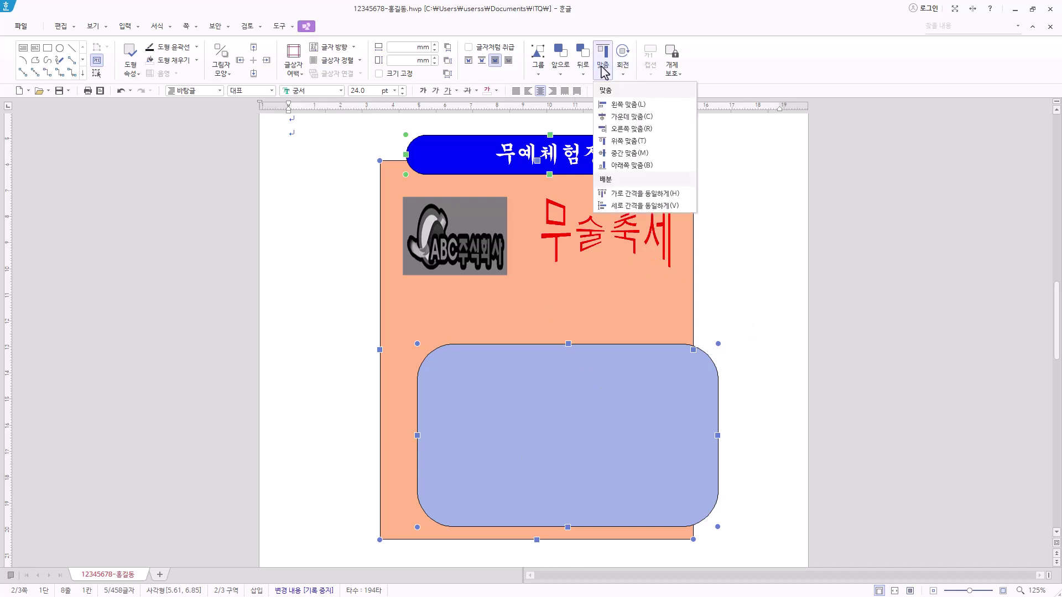
left_click(624, 111)
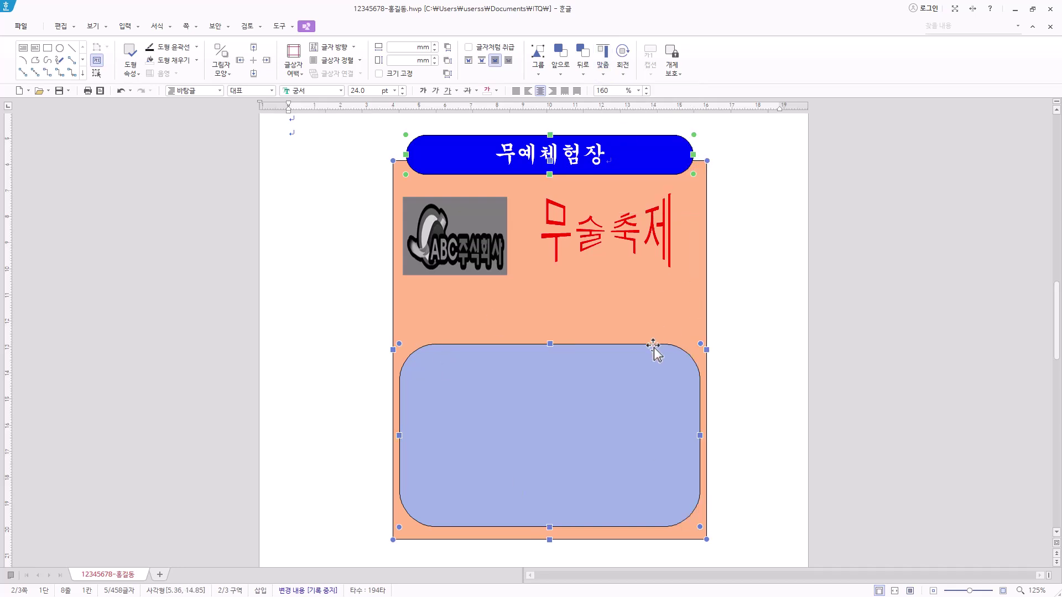
Move the three aligned shapes together slightly left so the orange box surrounds the logo and the WordArt evenly
left_click(654, 326)
left_click_drag(654, 326, 637, 327)
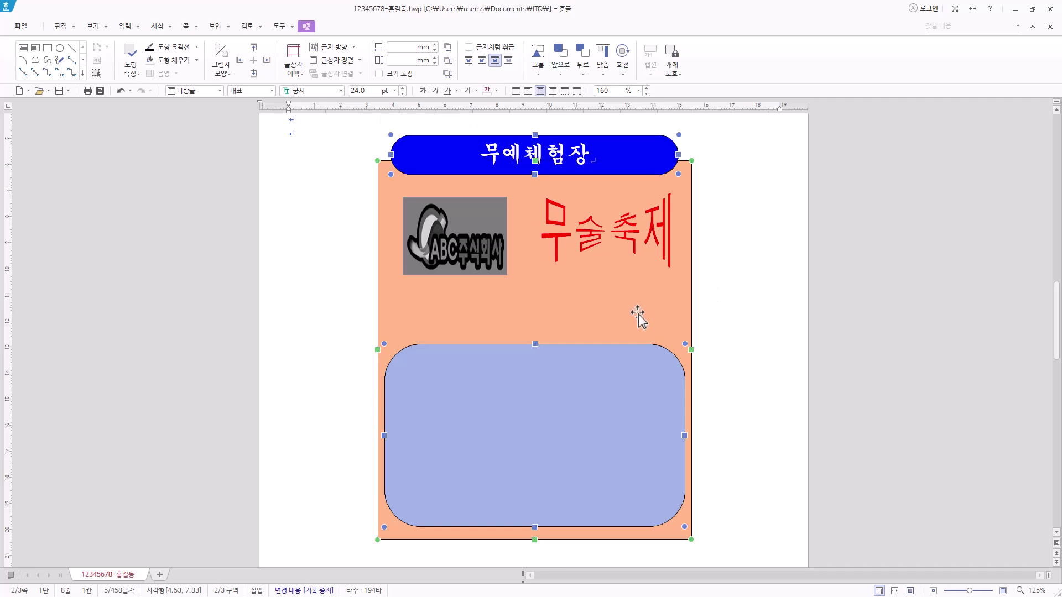
left_click_drag(667, 301, 669, 301)
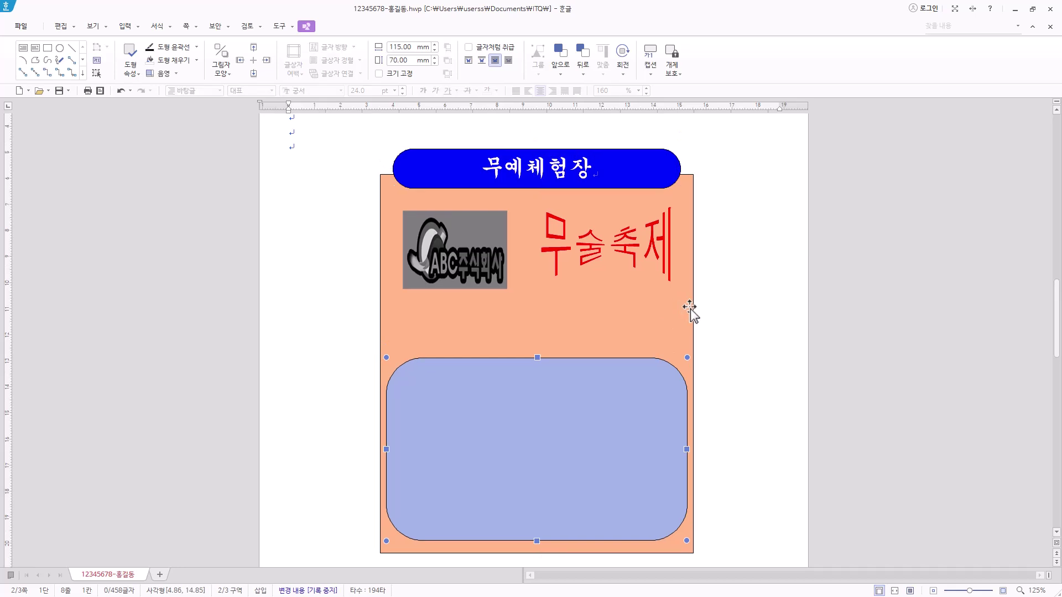
Move the light blue rounded rectangle slightly up to leave a wider strip of the orange box below it
scroll(690, 307, "down", 2)
left_click(579, 466)
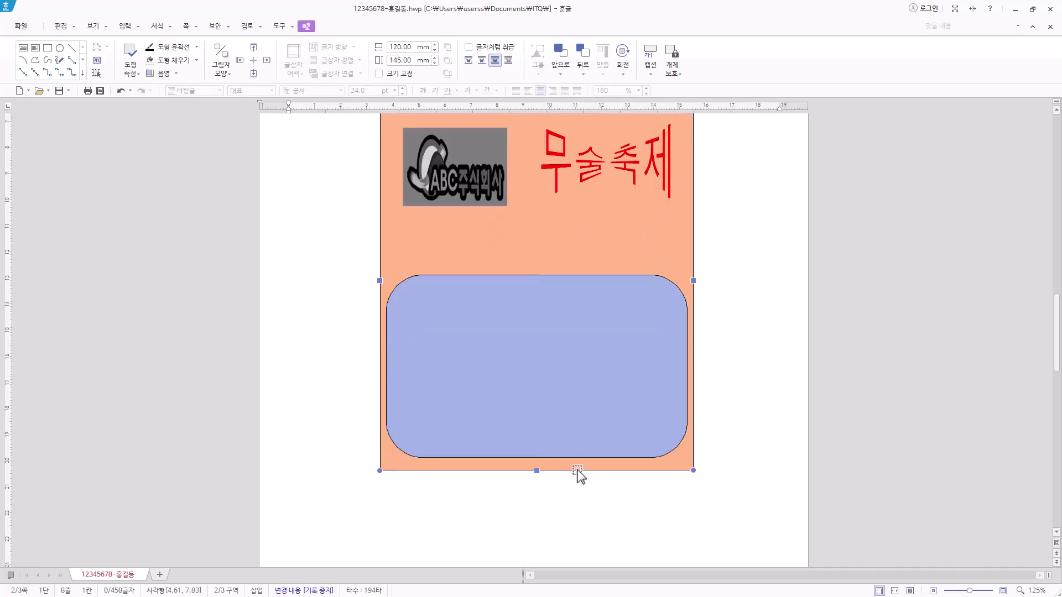
left_click(587, 426)
left_click_drag(587, 427, 587, 424)
key("Up")
key("Up")
key("Up")
key("Up")
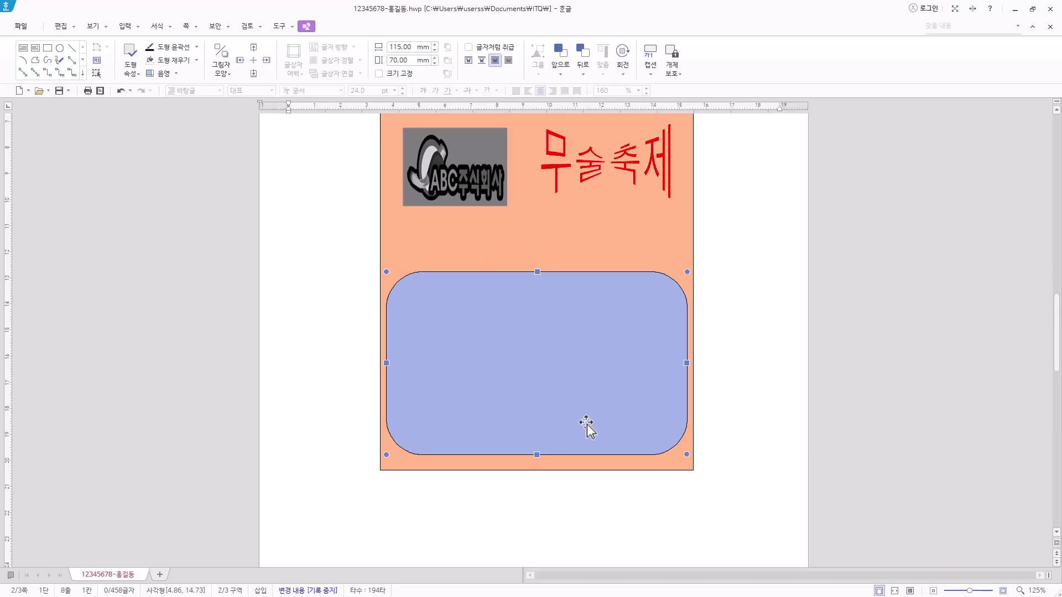
key("Down")
key("Down")
key("Down")
key("Up")
key("Up")
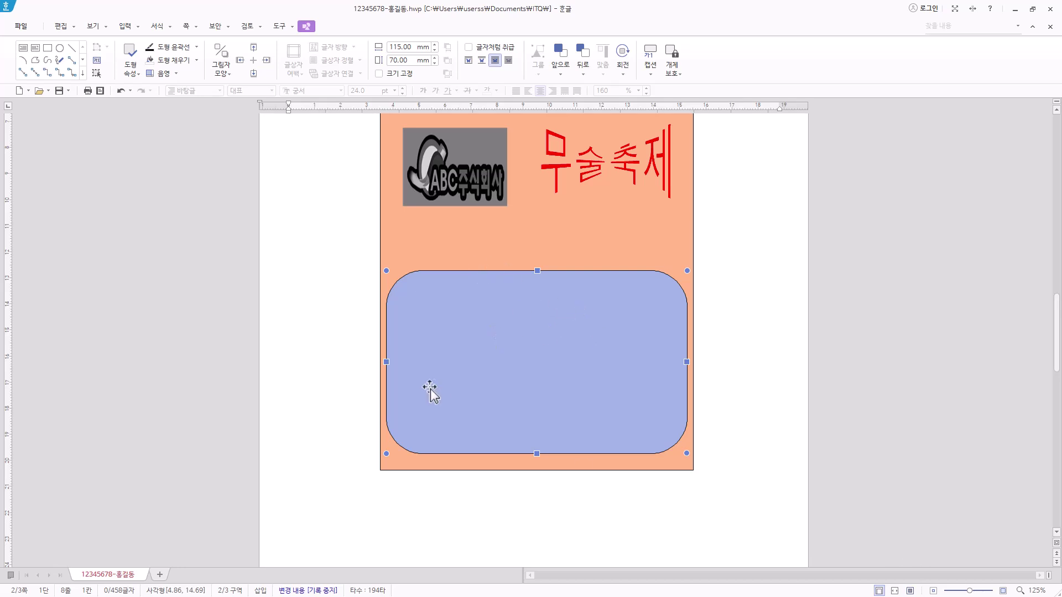
Draw a rectangle about 18 mm by 11 mm near the upper-left corner of the light blue rounded rectangle
scroll(527, 390, "up", 6)
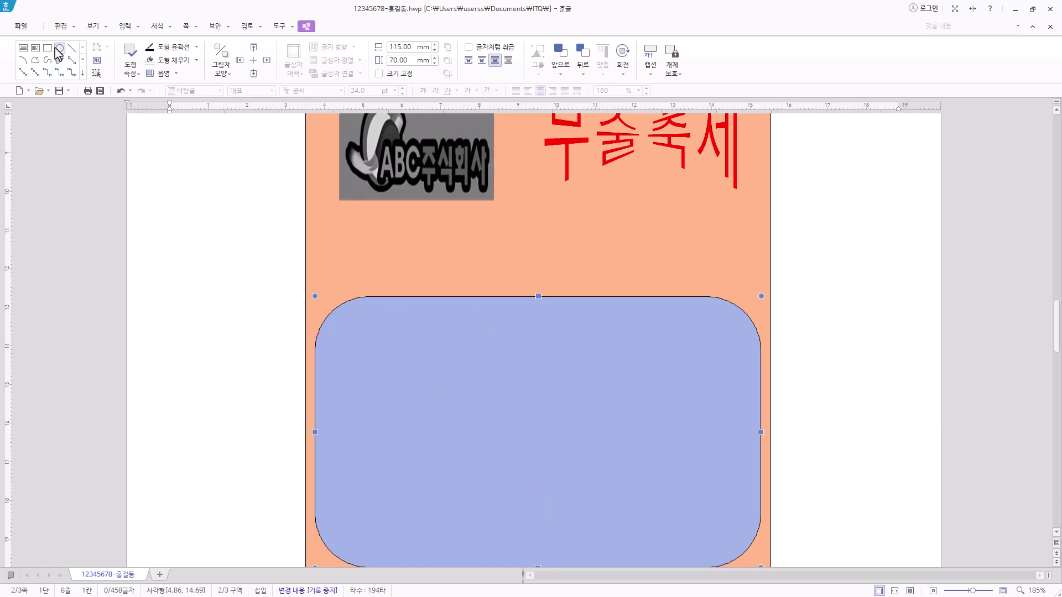
left_click(48, 52)
mouse_move(373, 325)
left_mouse_down()
mouse_move(415, 362)
mouse_move(443, 366)
left_mouse_up()
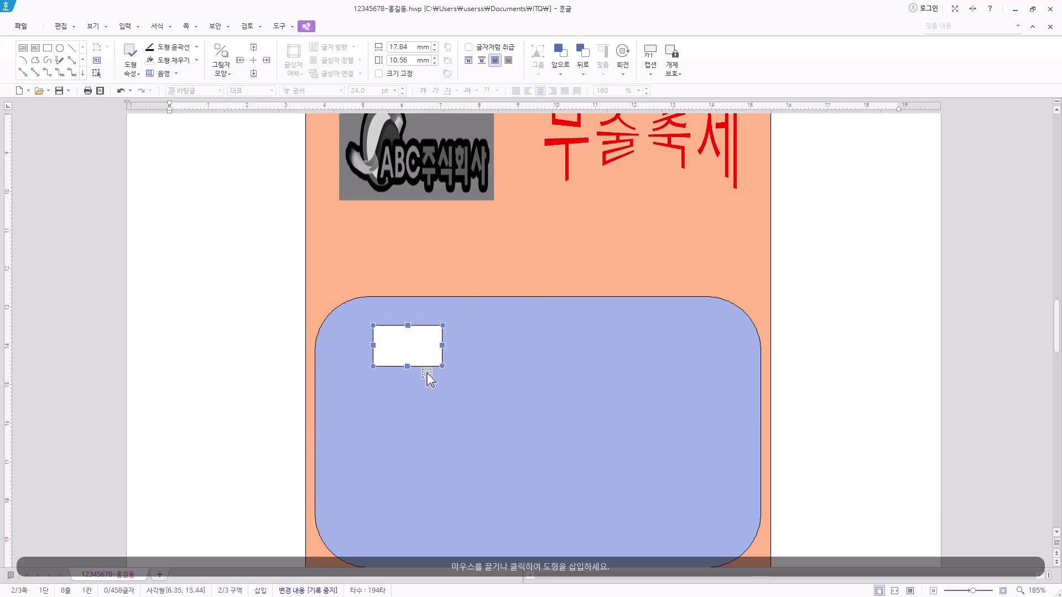
Set the small rectangle to 15 mm wide and 13 mm high with rounded corners (둥근 모양)
right_click(400, 343)
left_click(431, 331)
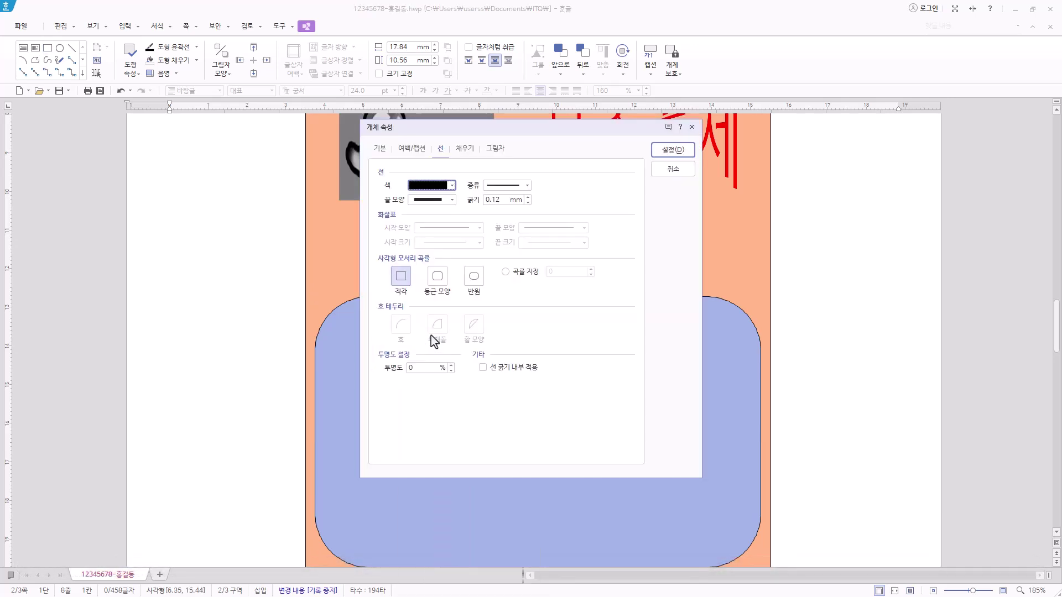
left_click(380, 149)
key("Tab")
type("15")
key("Tab")
key("Tab")
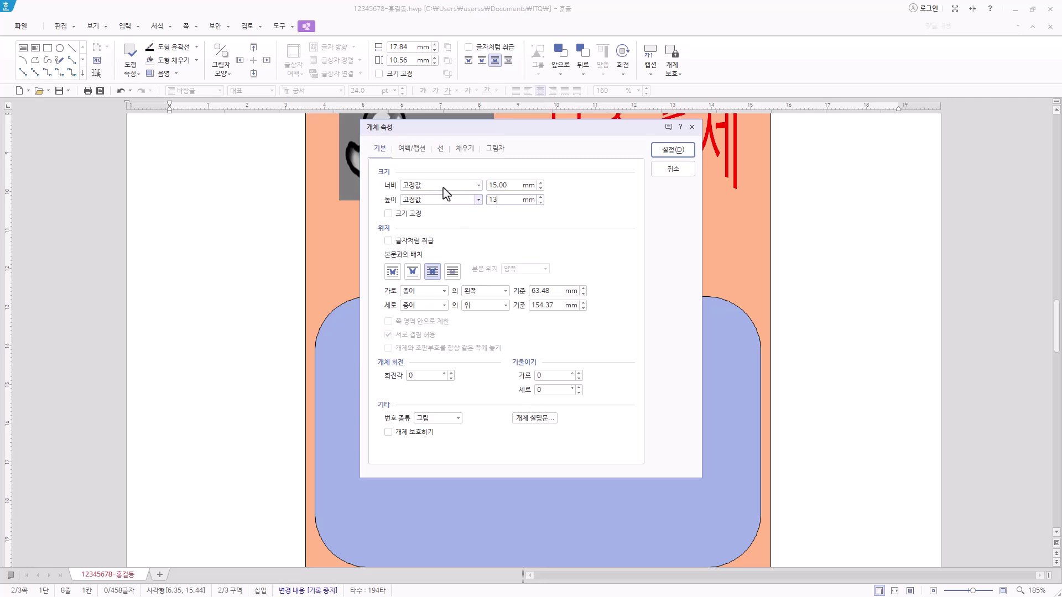
left_click(440, 148)
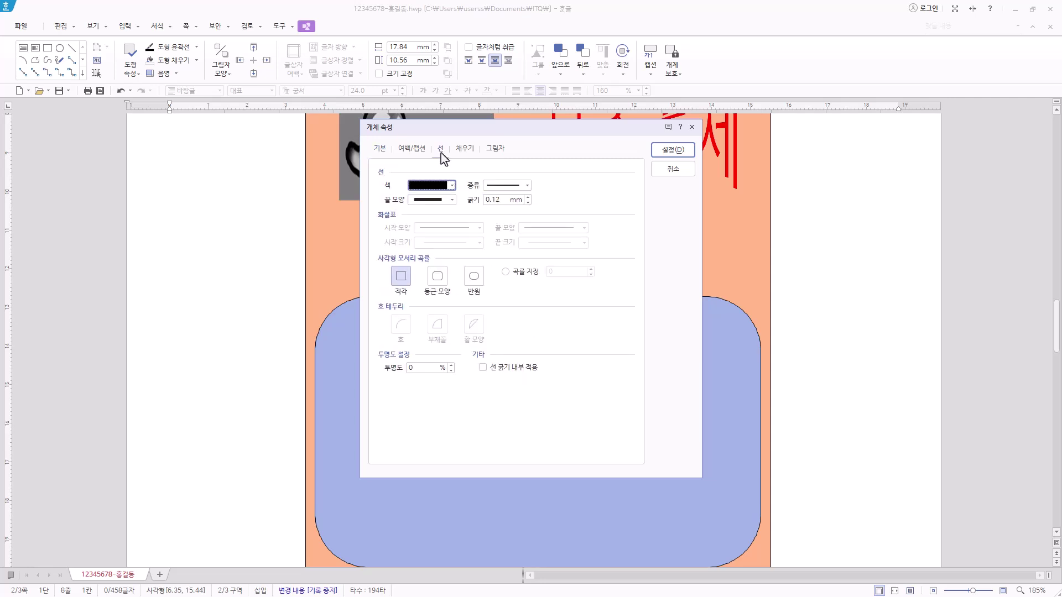
left_click(443, 282)
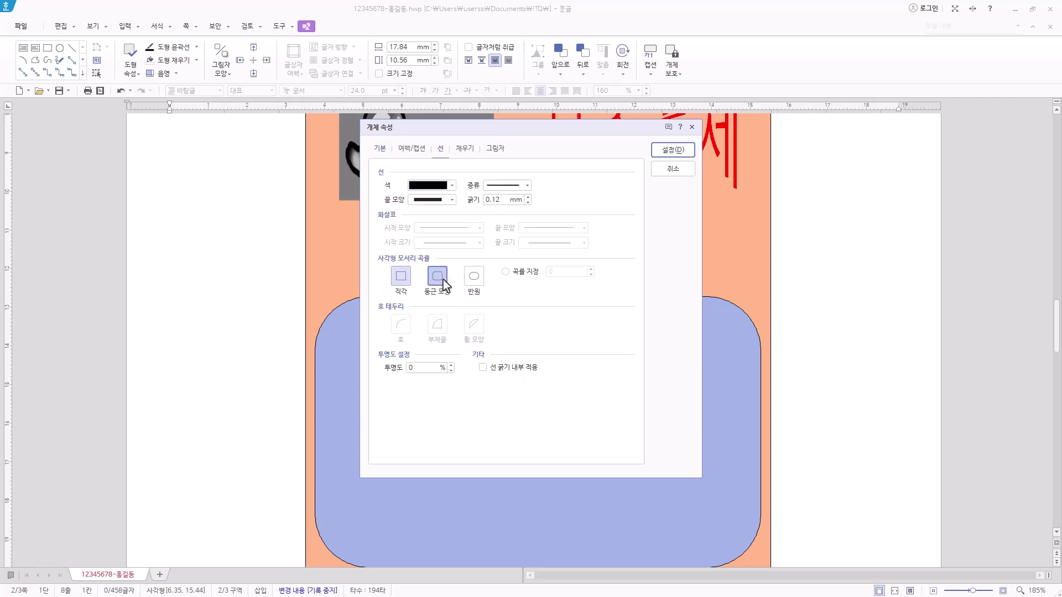
Fill the small rounded rectangle light green and move it closer to the light blue shape's upper-left corner
left_click(465, 149)
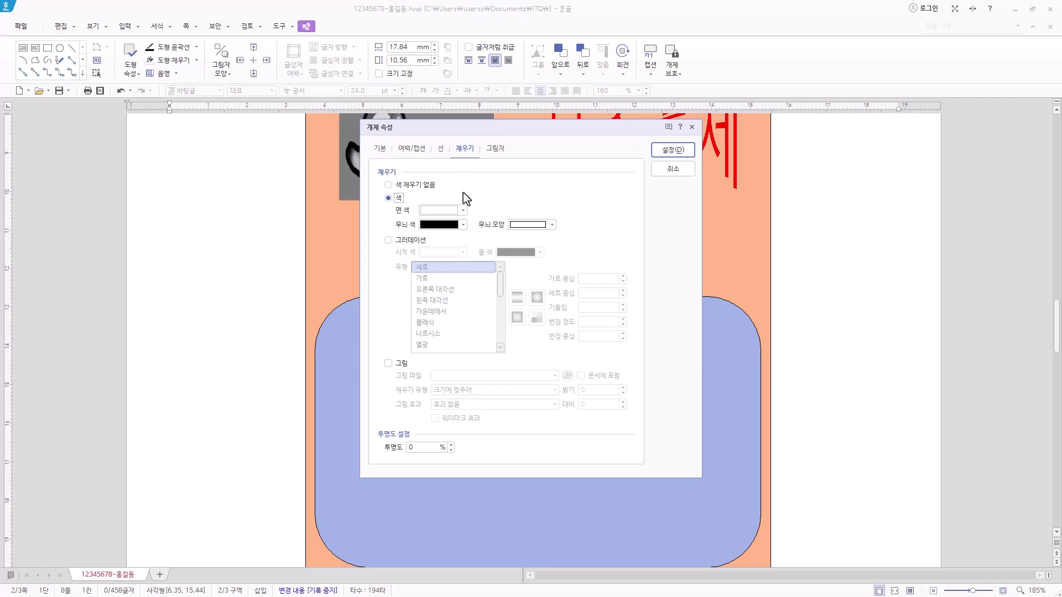
left_click(463, 210)
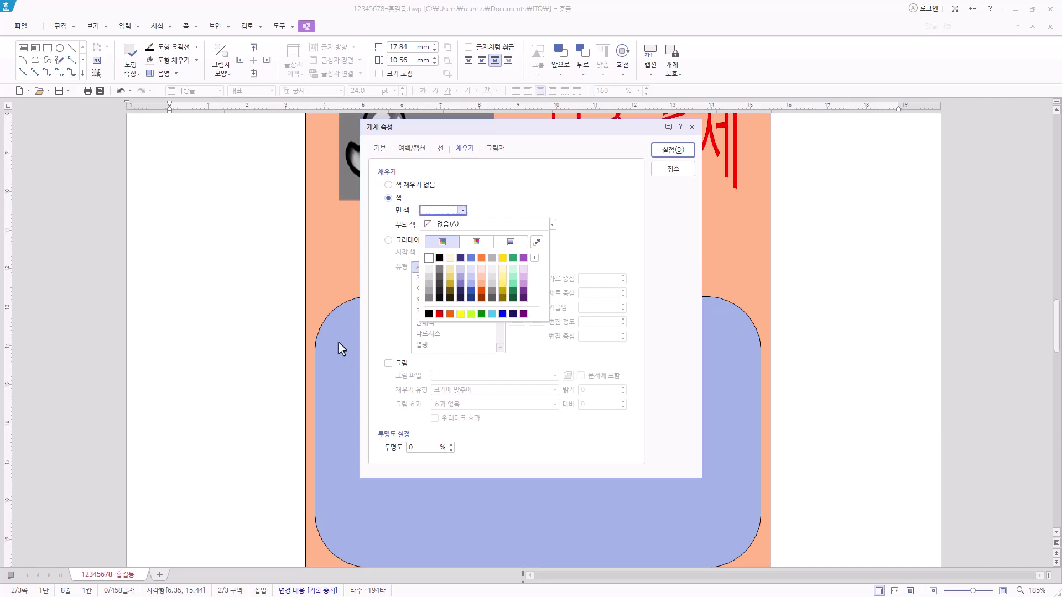
left_click(513, 280)
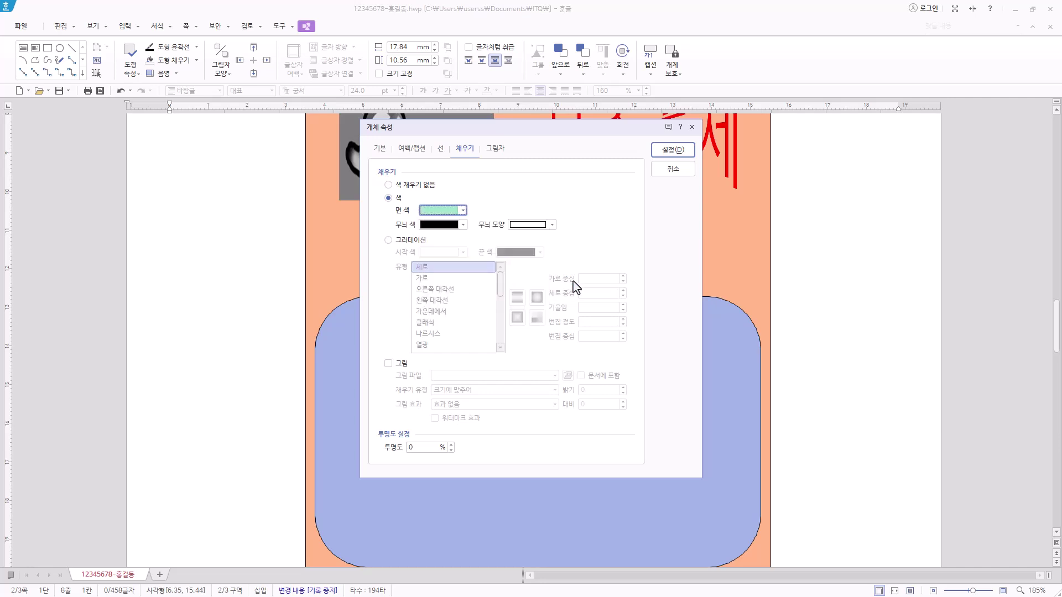
left_click(689, 149)
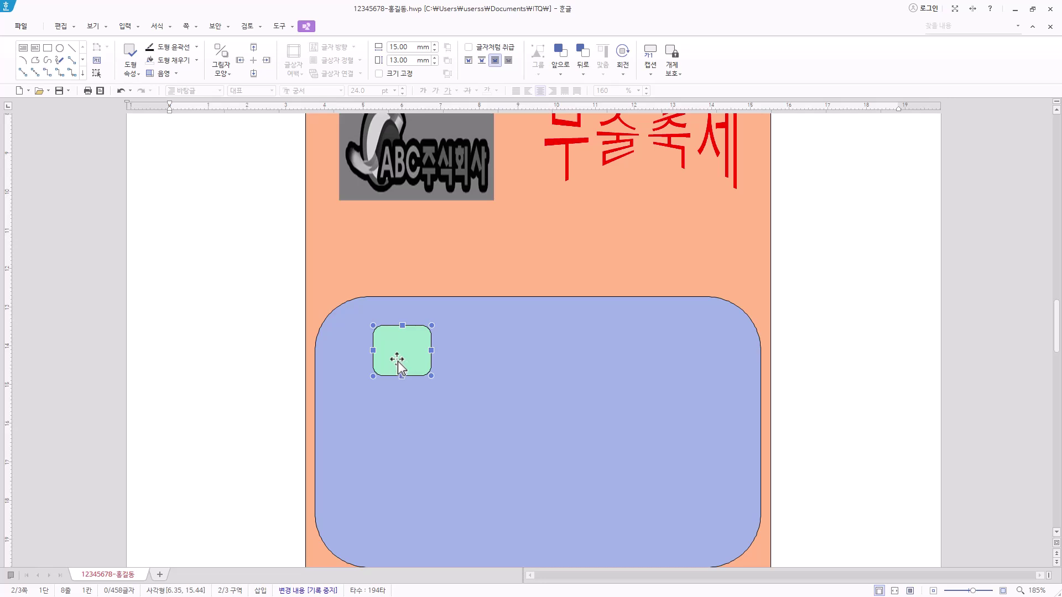
left_click_drag(394, 360, 390, 336)
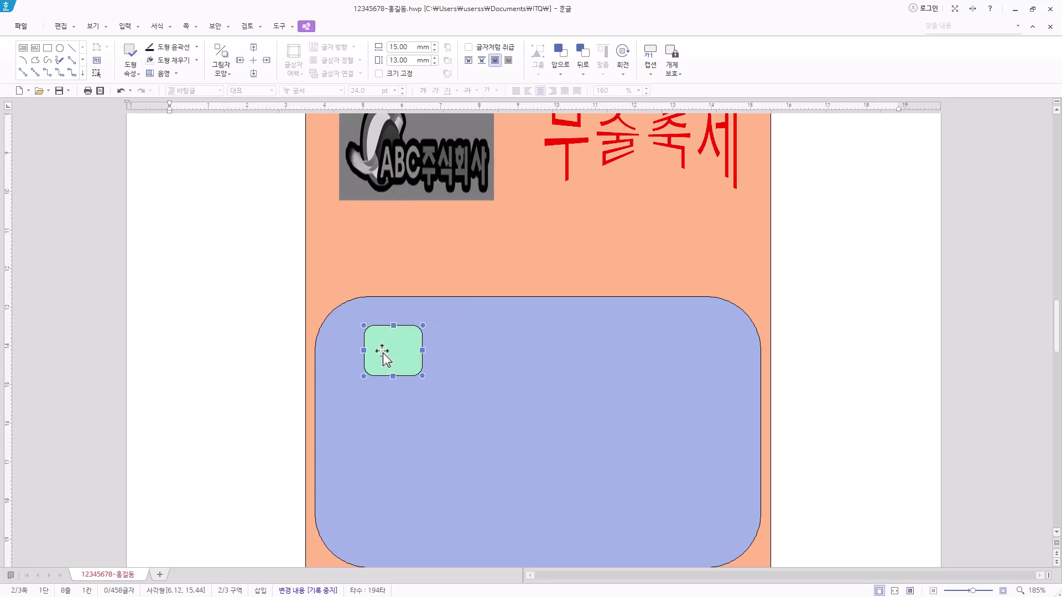
left_click_drag(384, 356, 372, 349)
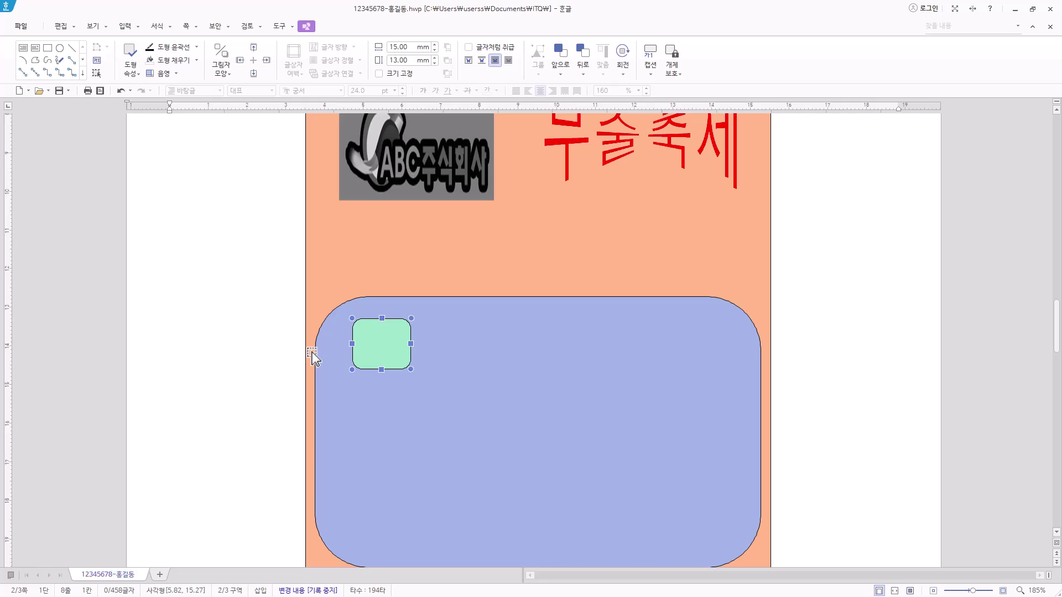
Insert a text box about 10 mm by 12 mm over the green shape's left side, containing 1
left_click(23, 50)
left_click_drag(338, 322, 379, 370)
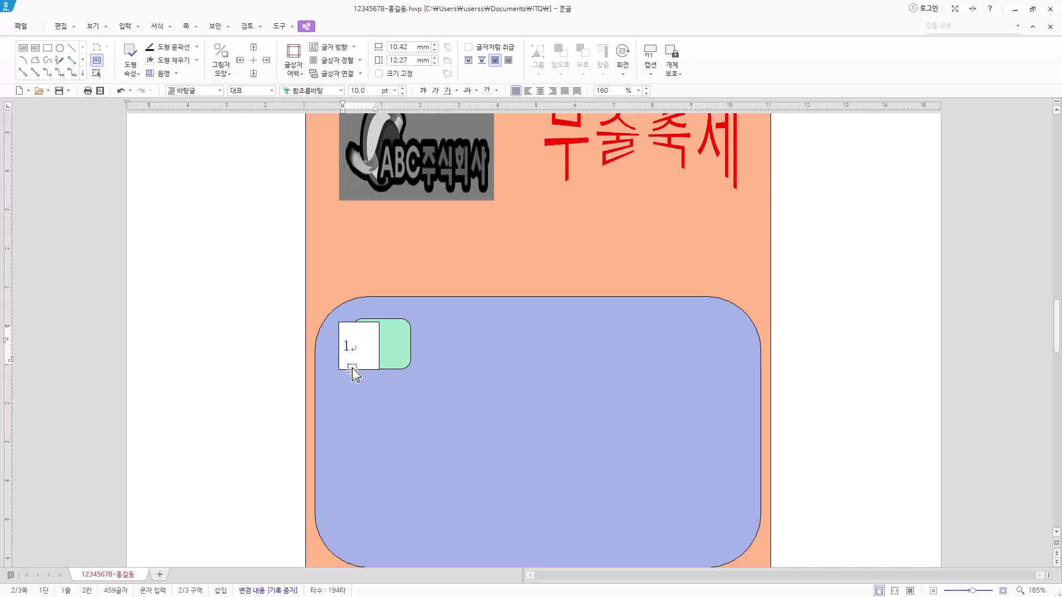
left_click(353, 370)
Set the number text box to 13 mm wide and 10 mm high with rounded corners (둥근 모양)
right_click(352, 368)
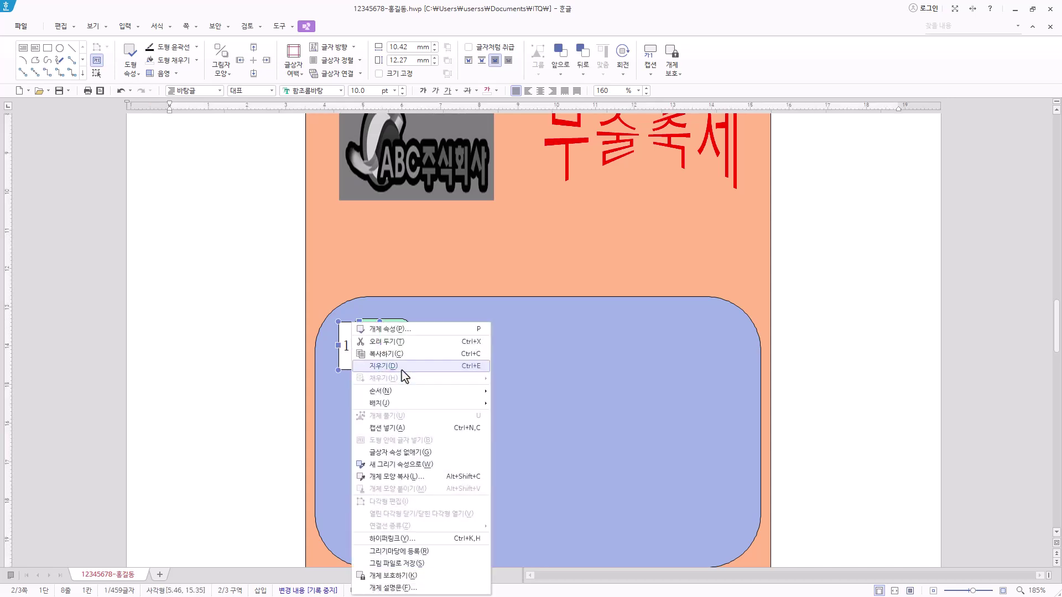
left_click(402, 332)
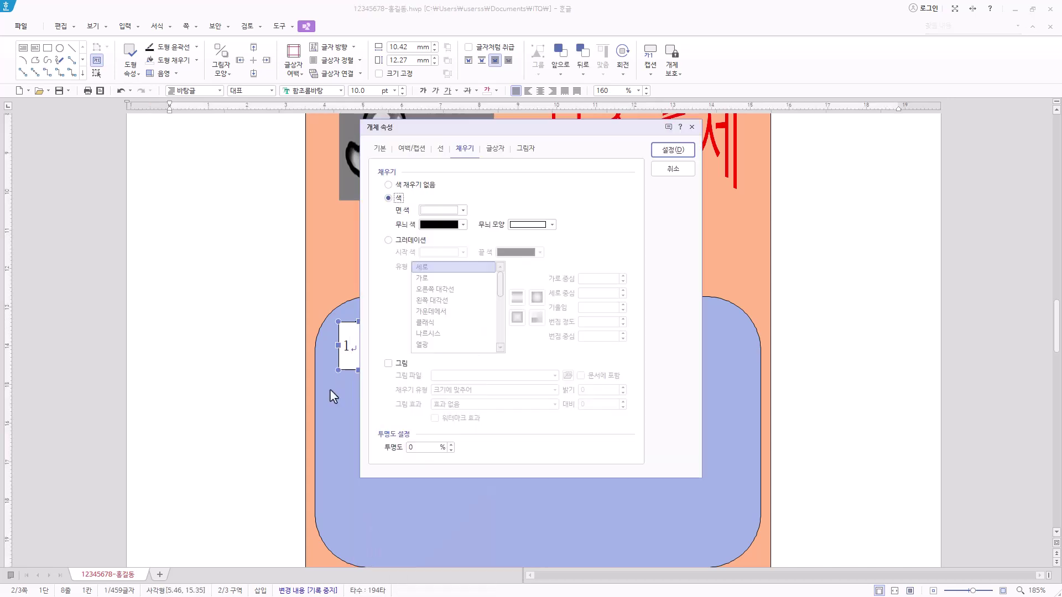
left_click(380, 150)
key("Tab")
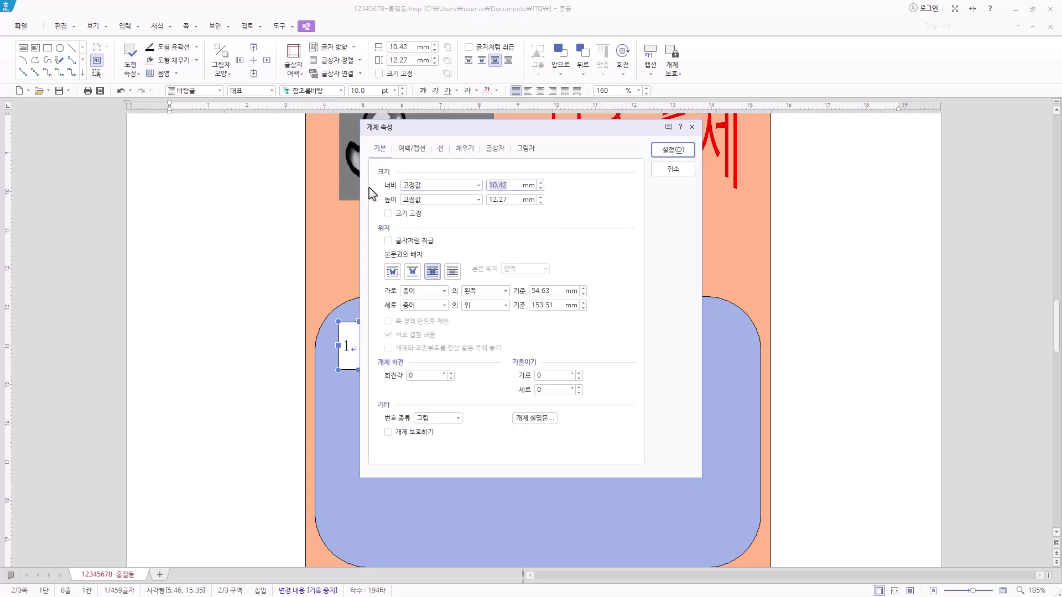
key("Tab")
key("Tab")
left_click(446, 149)
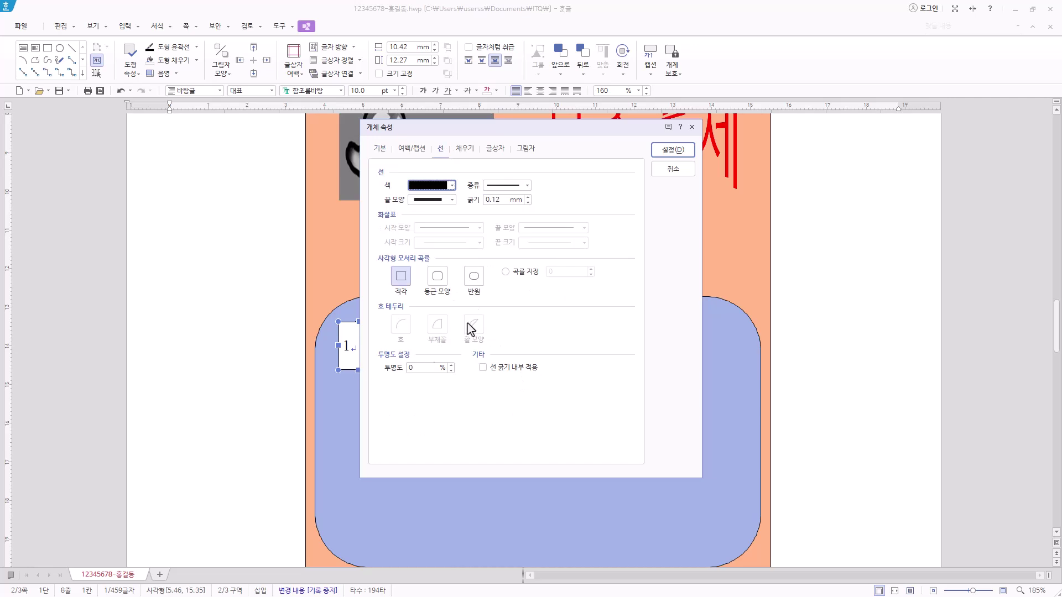
left_click(437, 279)
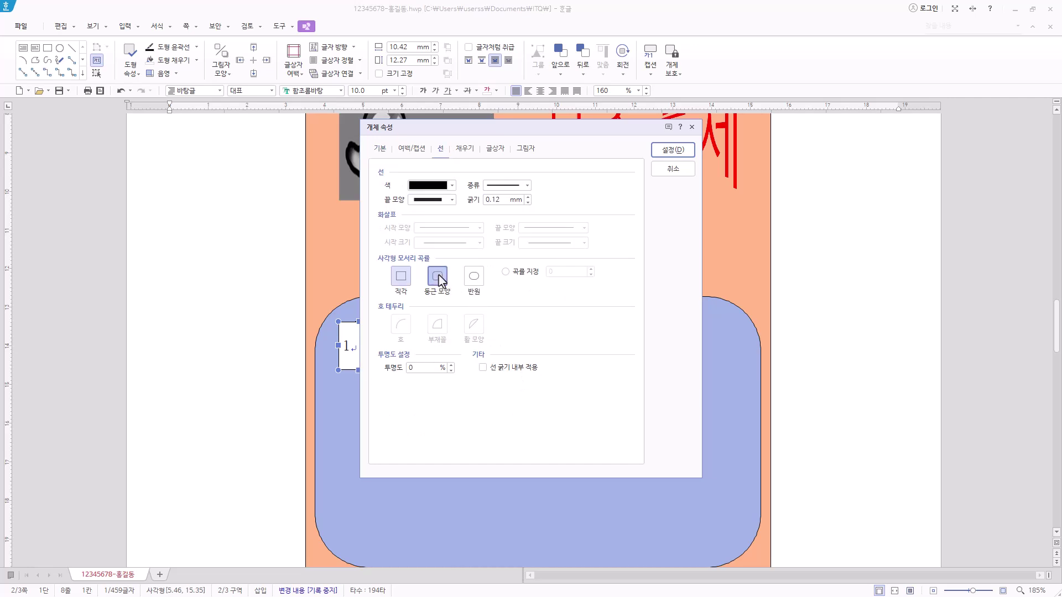
left_click(465, 149)
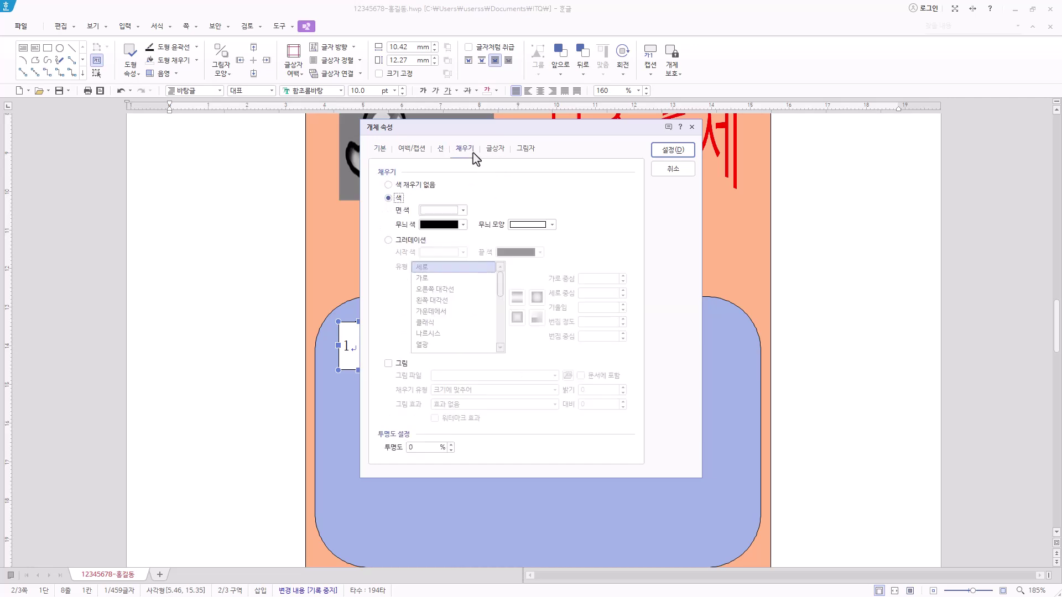
left_click(463, 211)
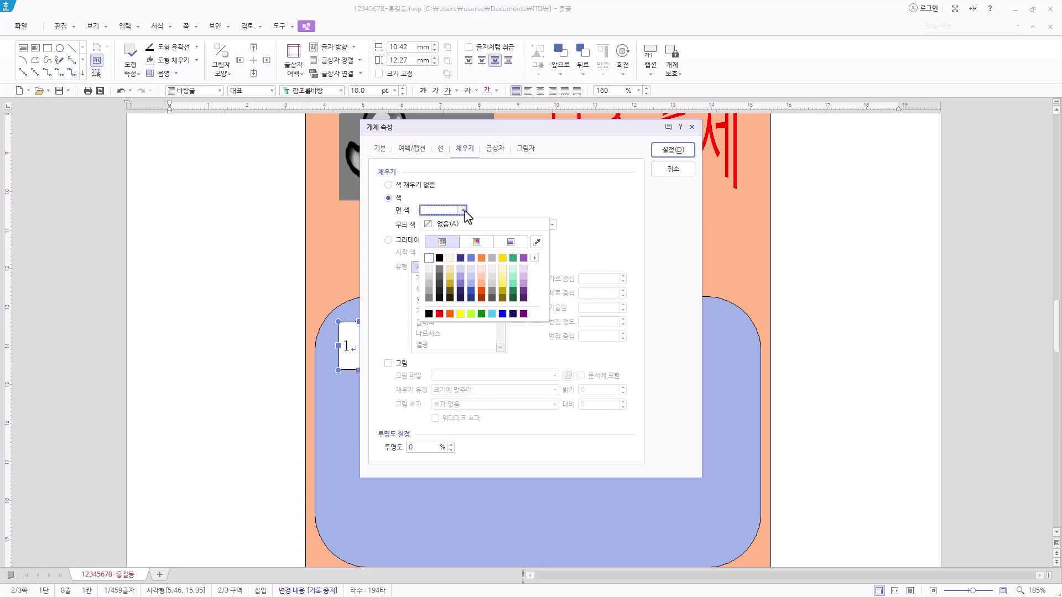
left_click(503, 194)
left_click(672, 150)
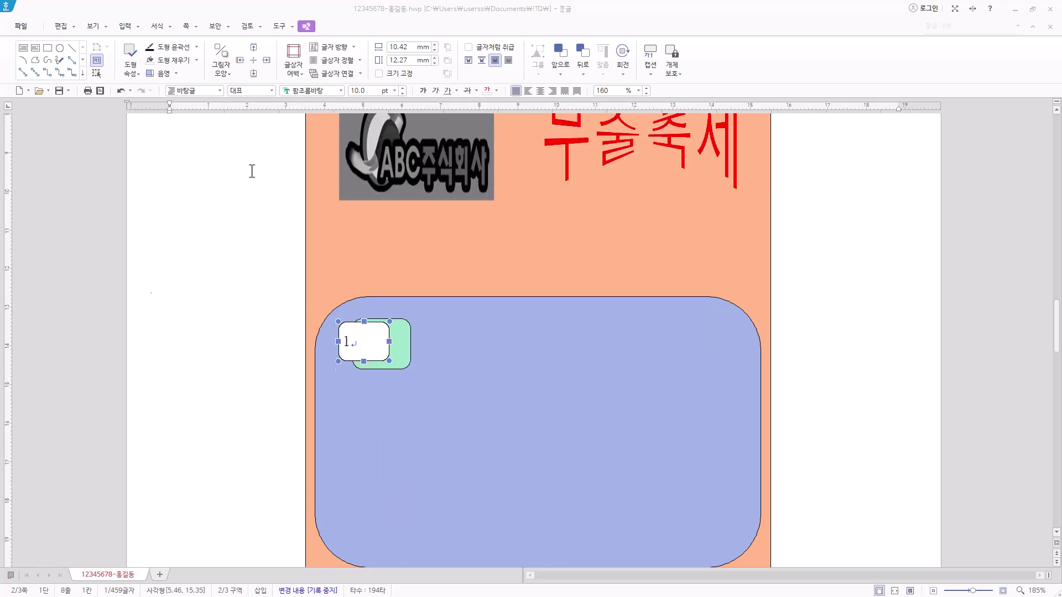
Format the number 1 in 궁서, 18 pt, centred, and move its box over the green shape's lower-left corner
left_click(323, 90)
type("궁서")
key("Return")
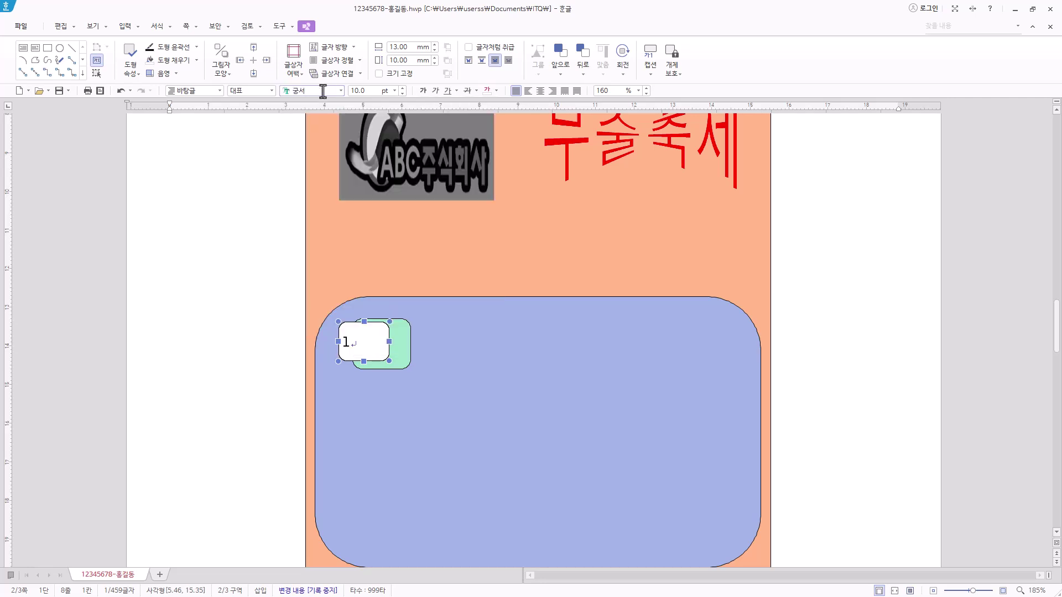
left_click(395, 90)
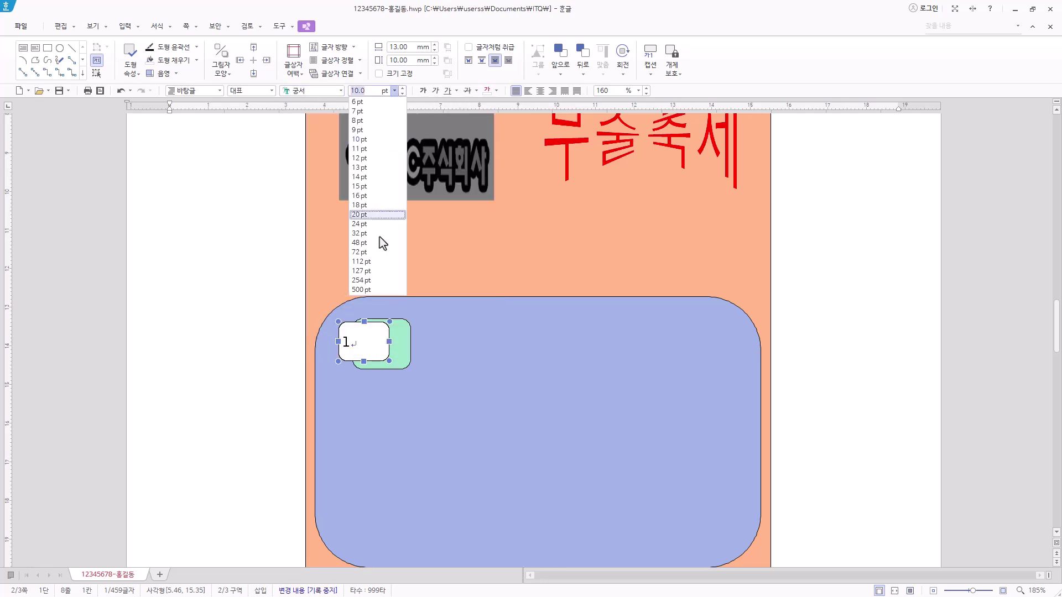
left_click(374, 205)
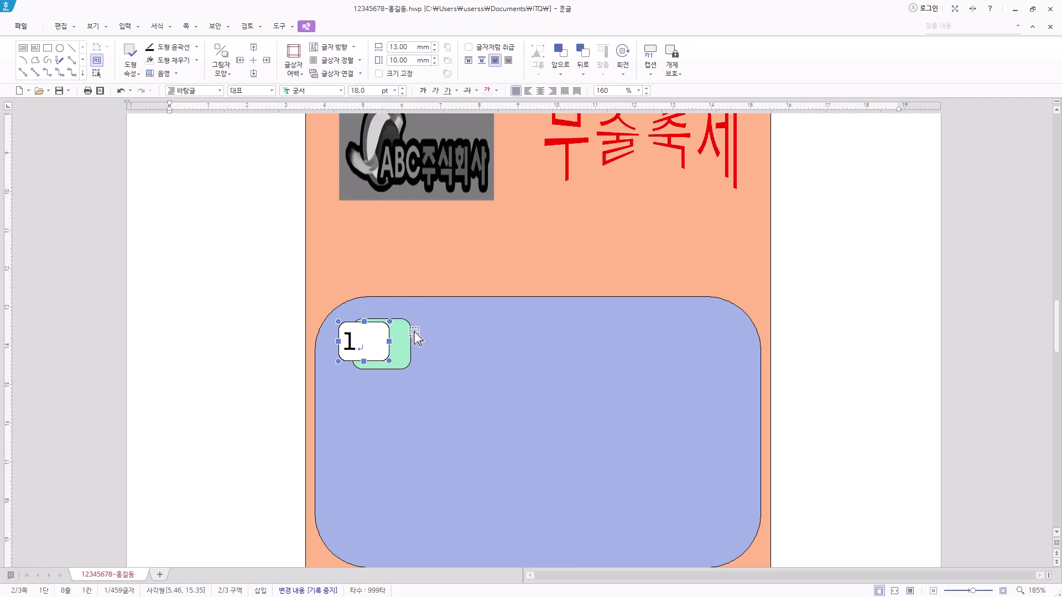
left_click(540, 93)
left_click_drag(376, 362, 374, 367)
key("ctrl+z")
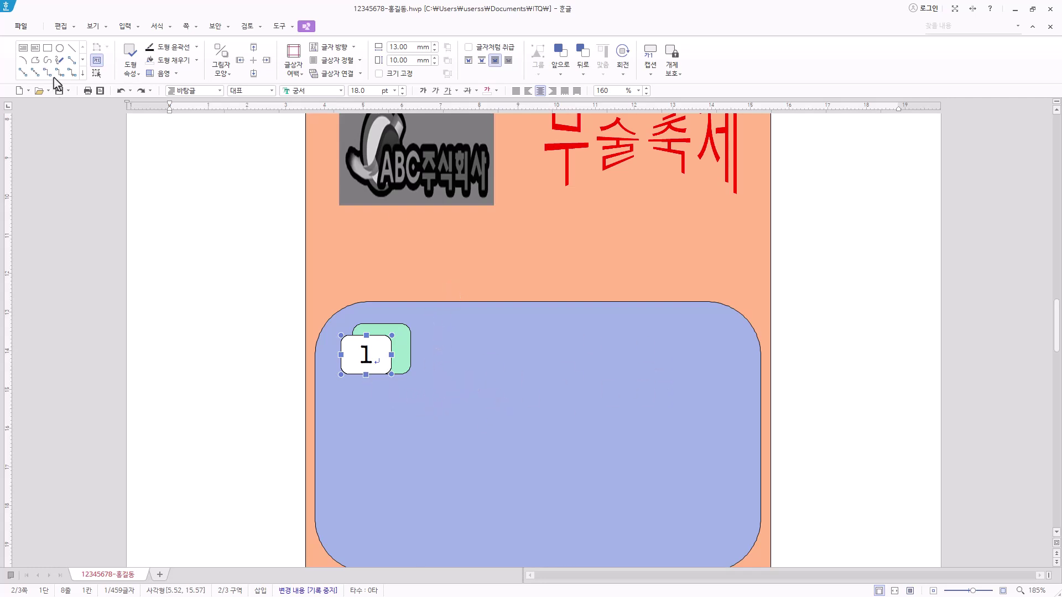
Insert a text box about 81 mm by 14 mm to the right of the number shapes with the text 국내외 전통무술 체험
left_click(25, 52)
left_click_drag(436, 318, 747, 376)
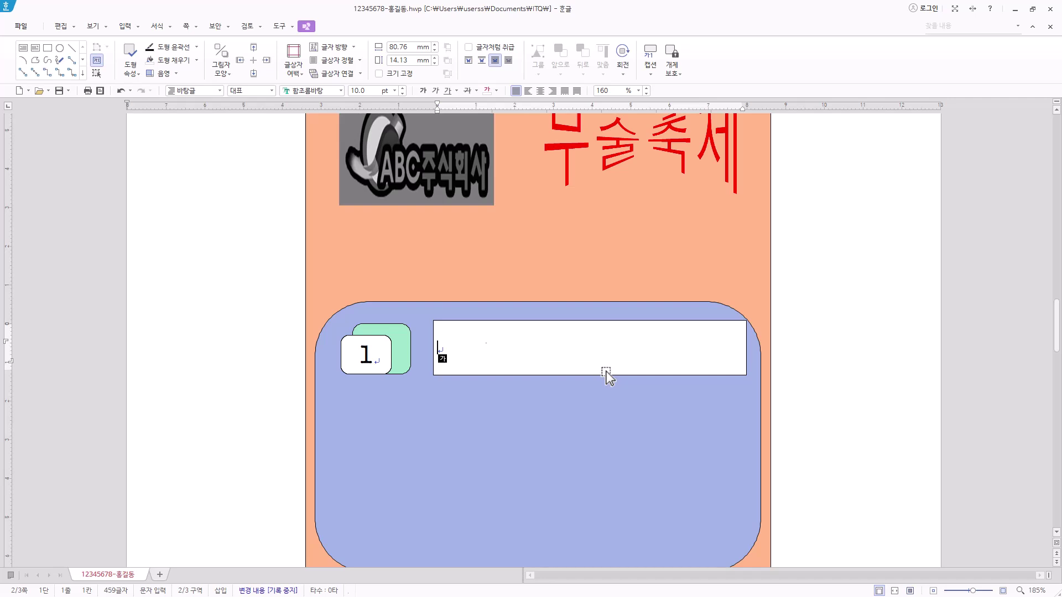
type("국내외 전통무술 체험.")
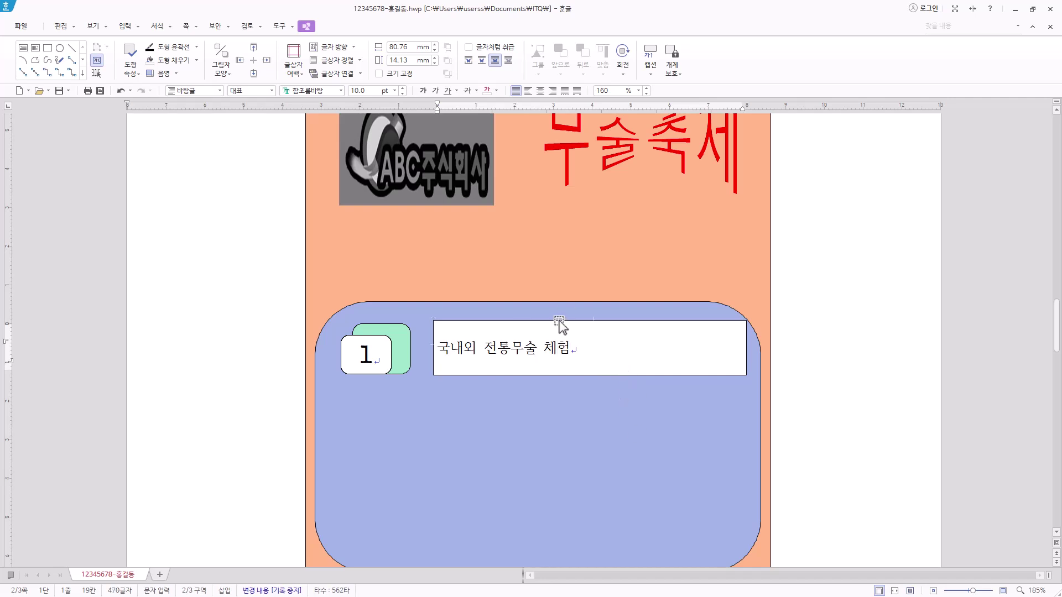
Give the 국내외 전통무술 체험 text box a dashed outline and set its fill colour to none
right_click(559, 324)
key("p")
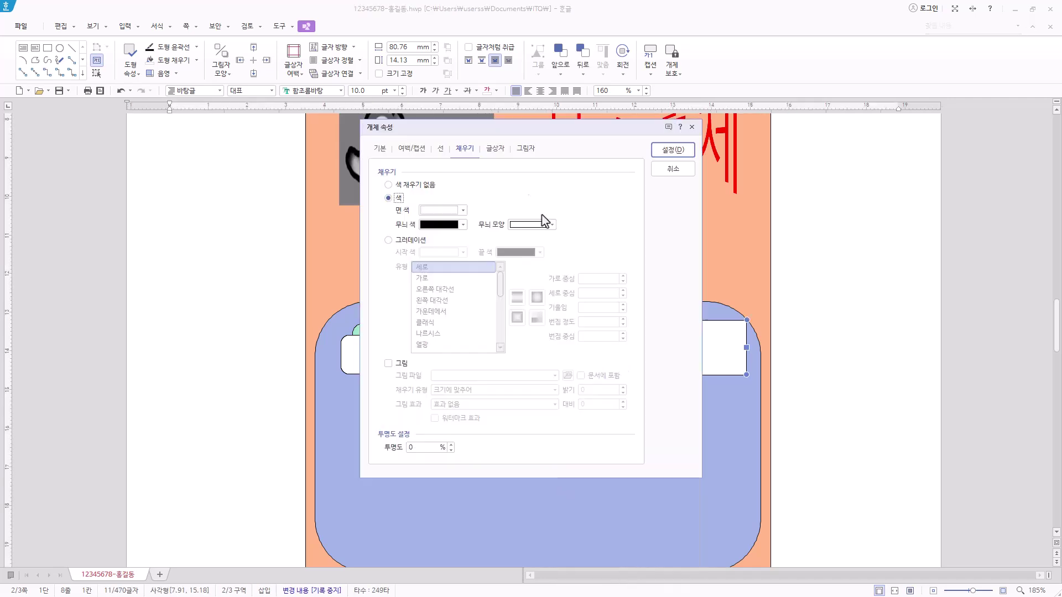
left_click(379, 149)
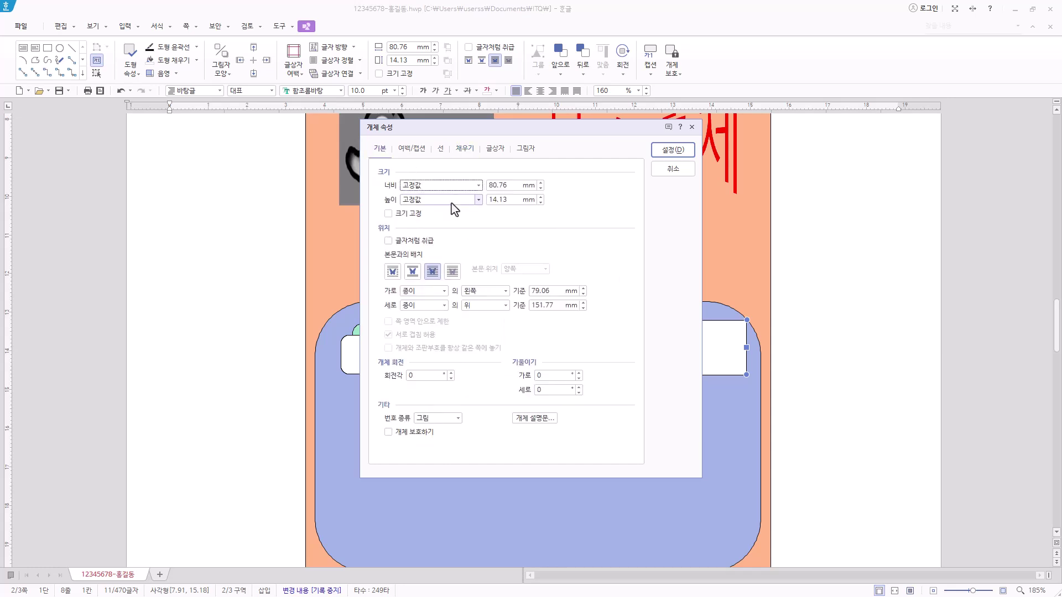
left_click(440, 151)
left_click(525, 186)
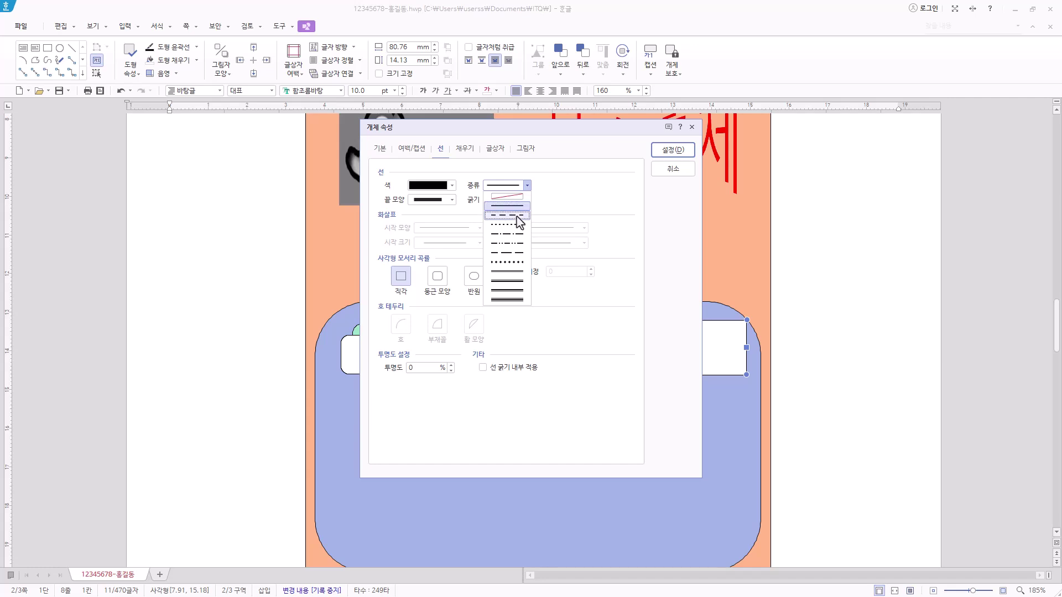
left_click(518, 216)
left_click(474, 150)
left_click(460, 212)
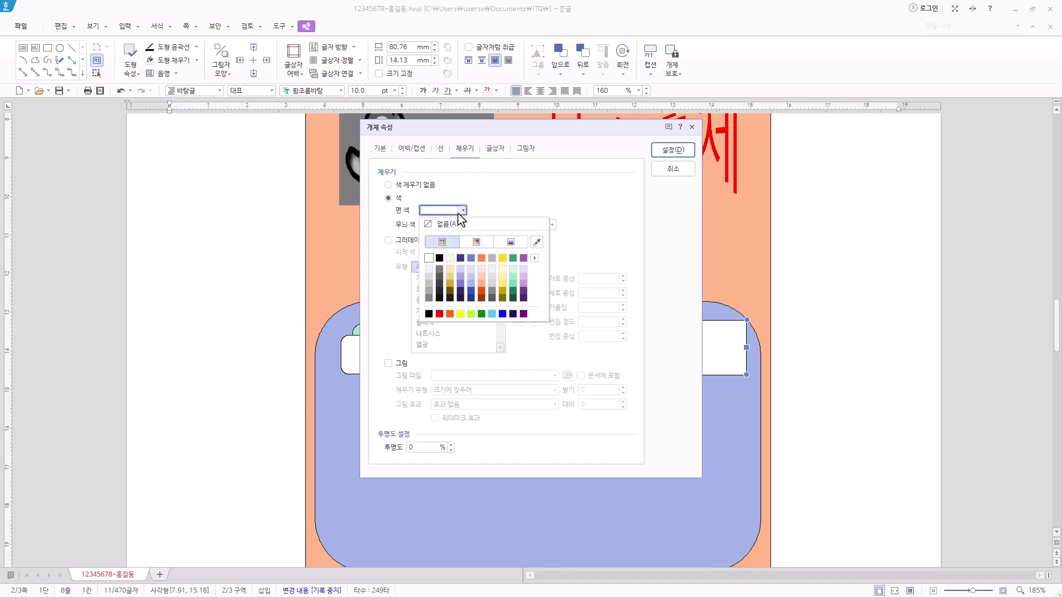
left_click(462, 224)
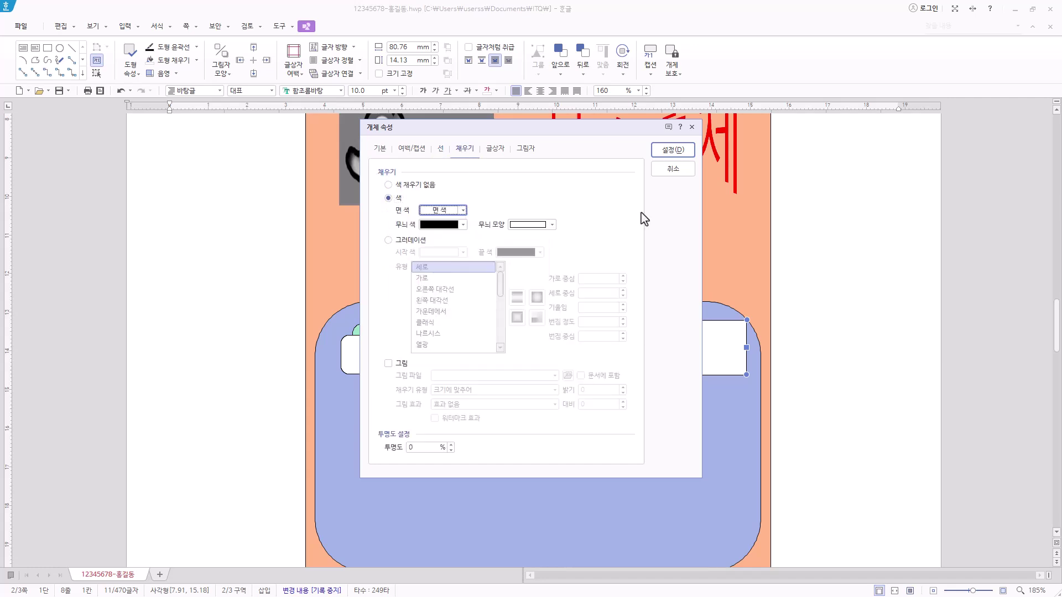
left_click(676, 149)
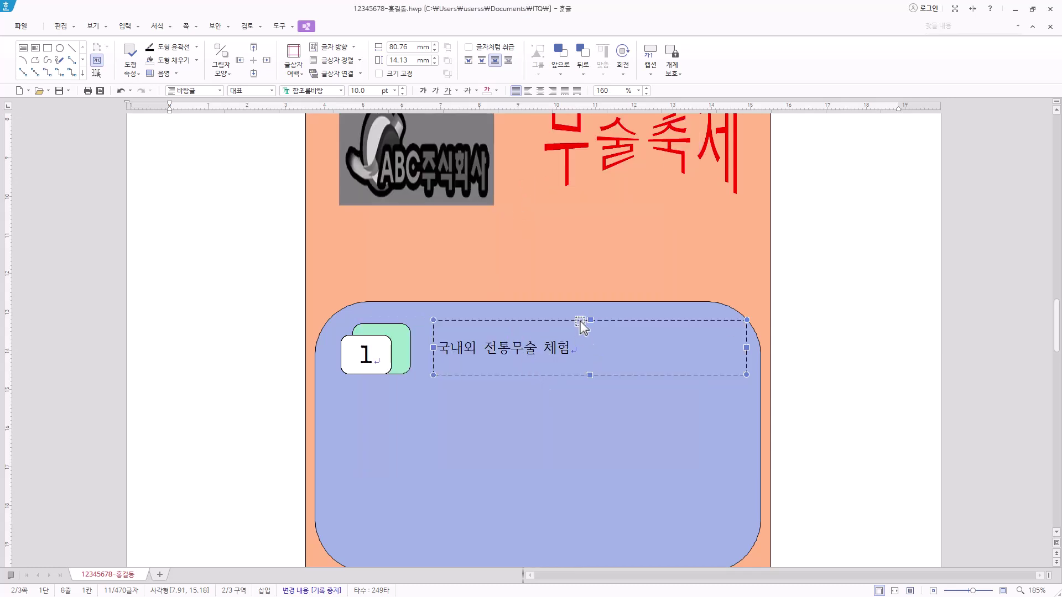
Format the 국내외 전통무술 체험 text in 굴림, 18 pt, centred, and reduce its box height to about 13 mm
left_click(327, 93)
type("굴림")
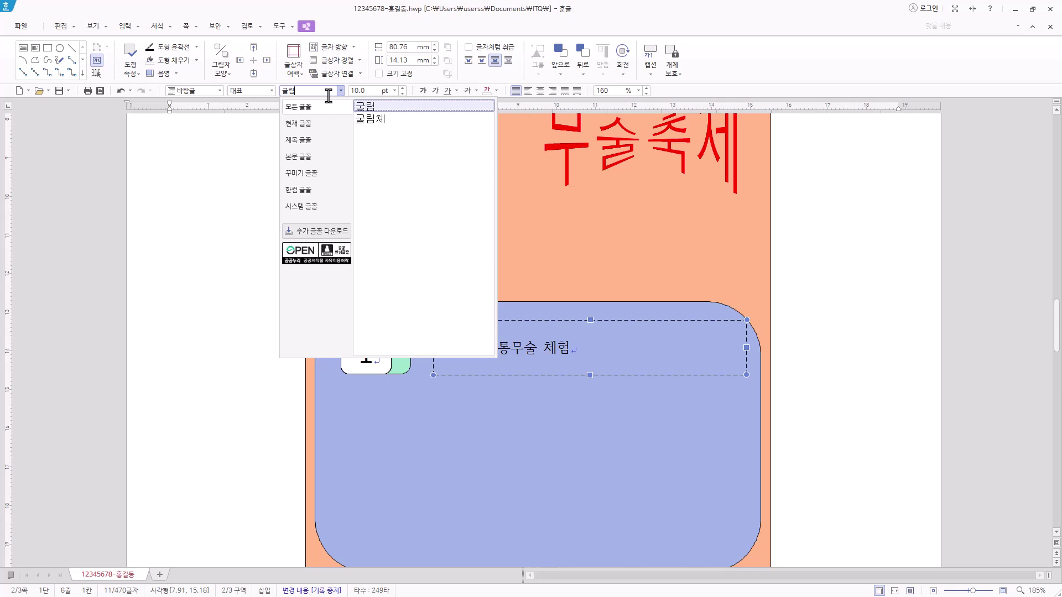
key("Return")
left_click(394, 90)
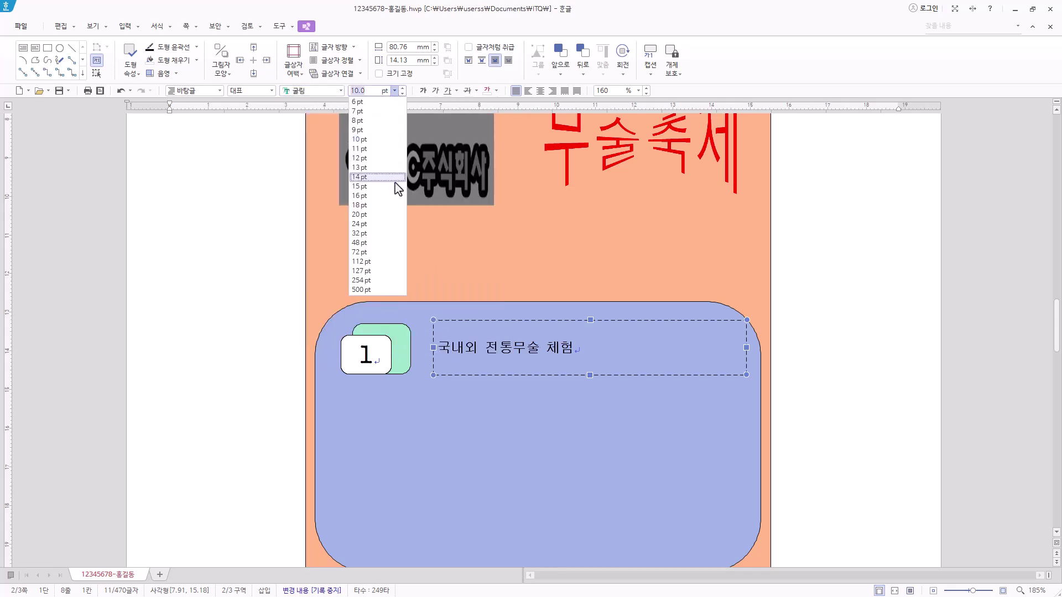
left_click(389, 206)
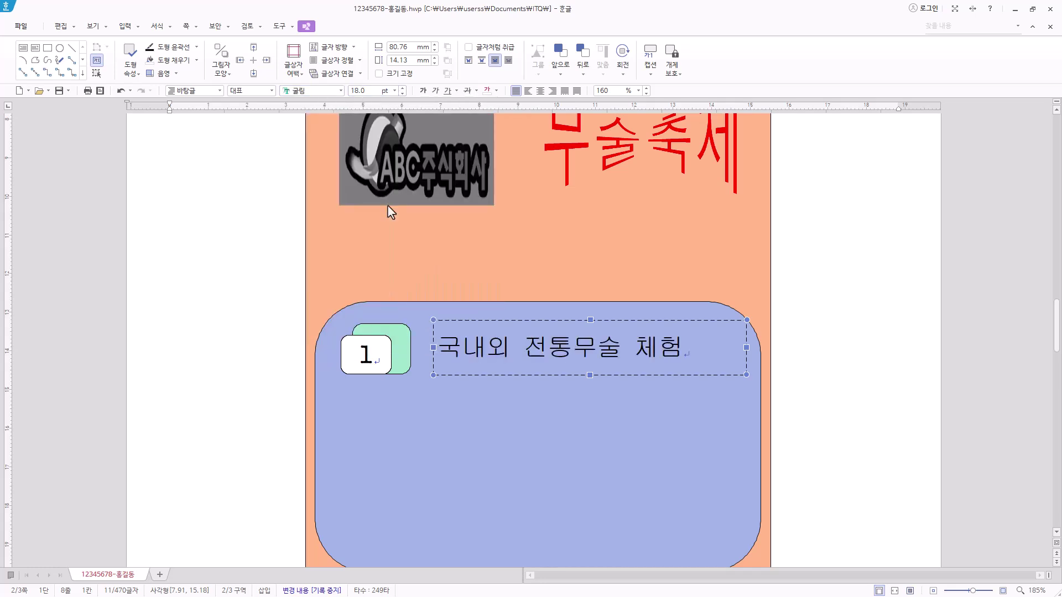
left_click(540, 91)
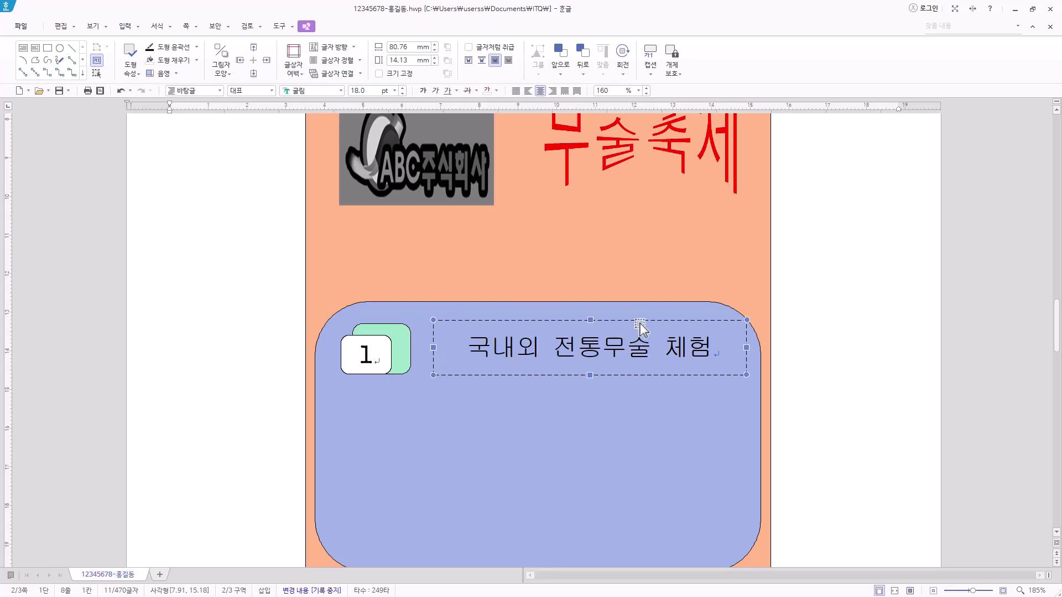
left_click_drag(590, 320, 590, 325)
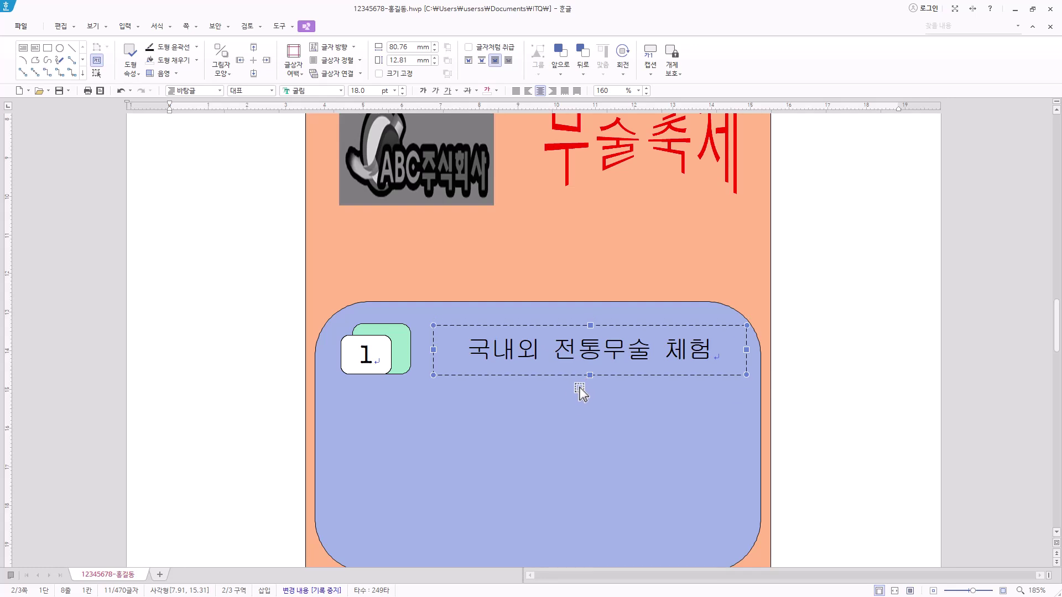
Copy the first row's green shape, number box and text box together twice, straight down, to make three rows
left_click(406, 348, "shift")
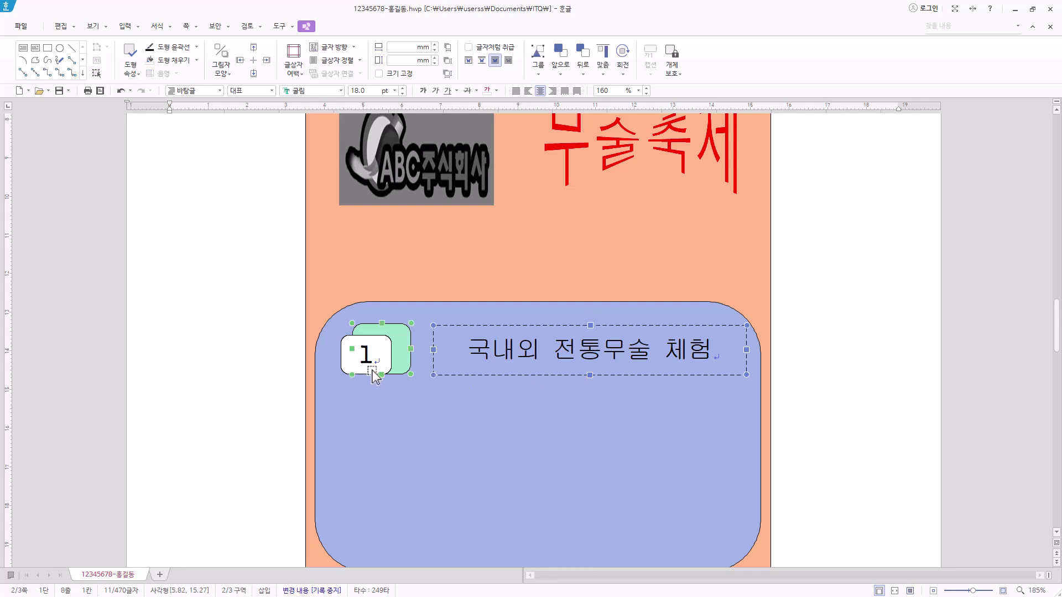
left_click(345, 369, "shift")
scroll(546, 362, "down", 2)
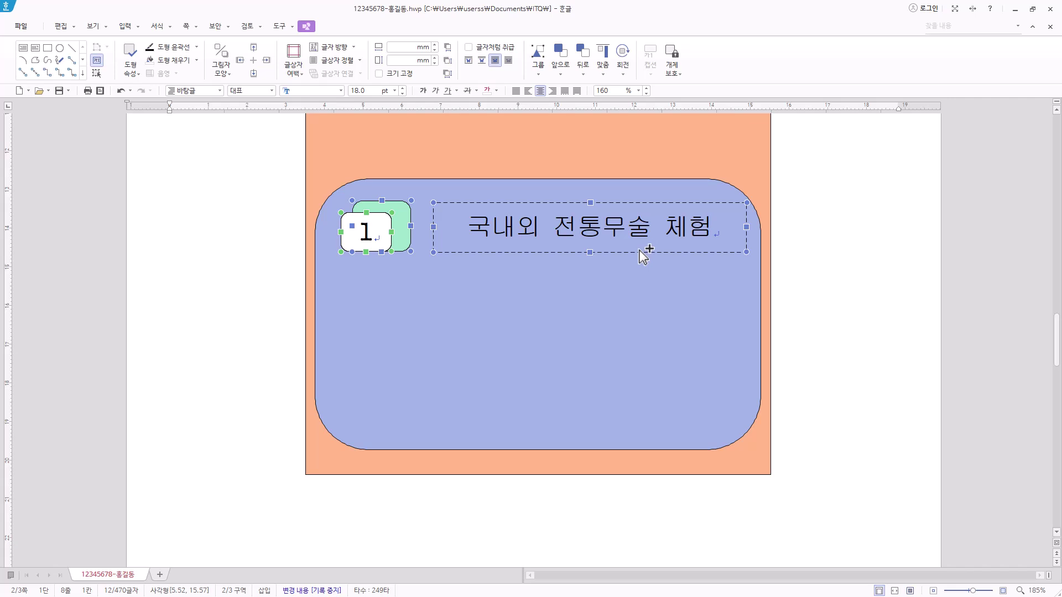
left_click_drag(639, 250, 650, 344)
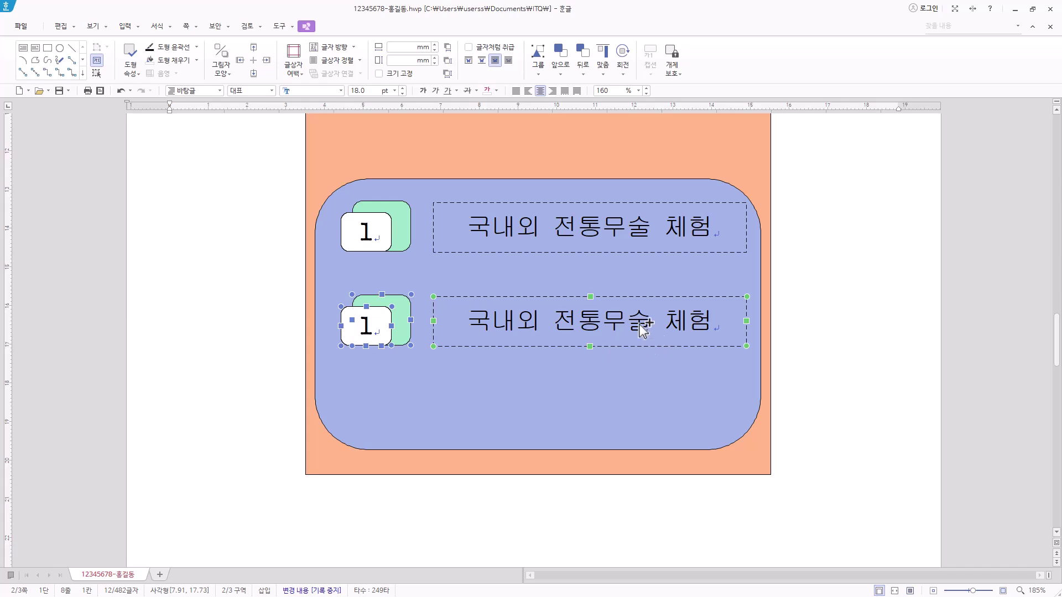
left_click_drag(635, 331, 640, 424)
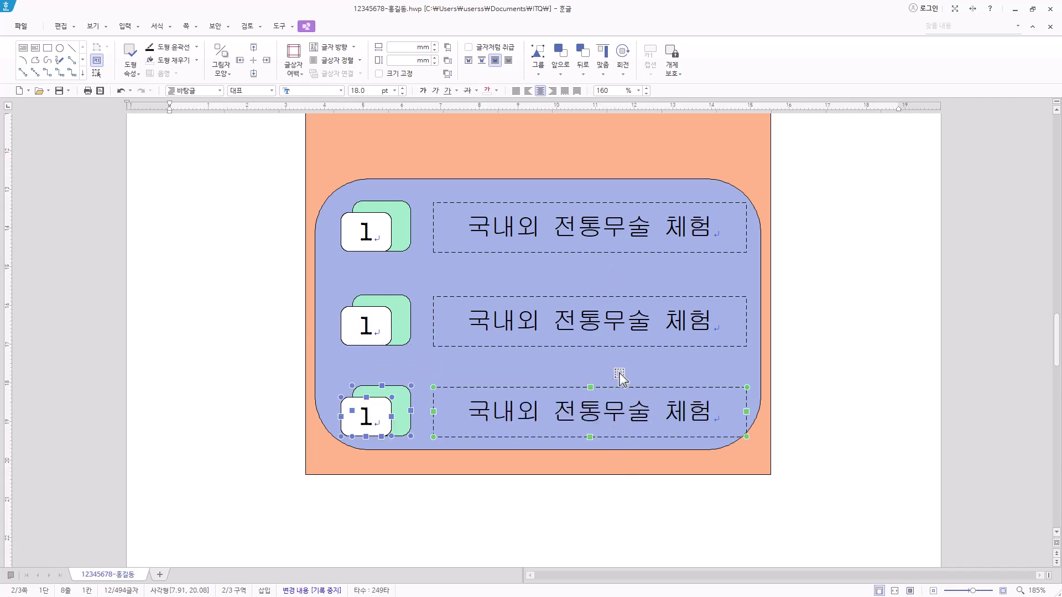
Nudge the middle row's three objects slightly upward to even out the spacing between the rows
left_click(561, 347)
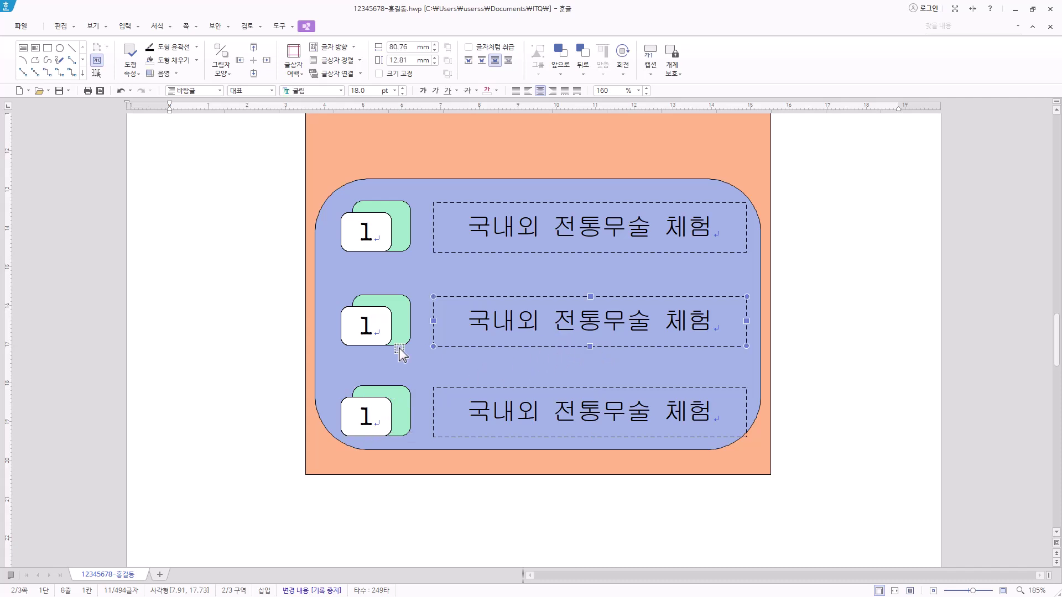
left_click(403, 325, "shift")
left_click(345, 330, "shift")
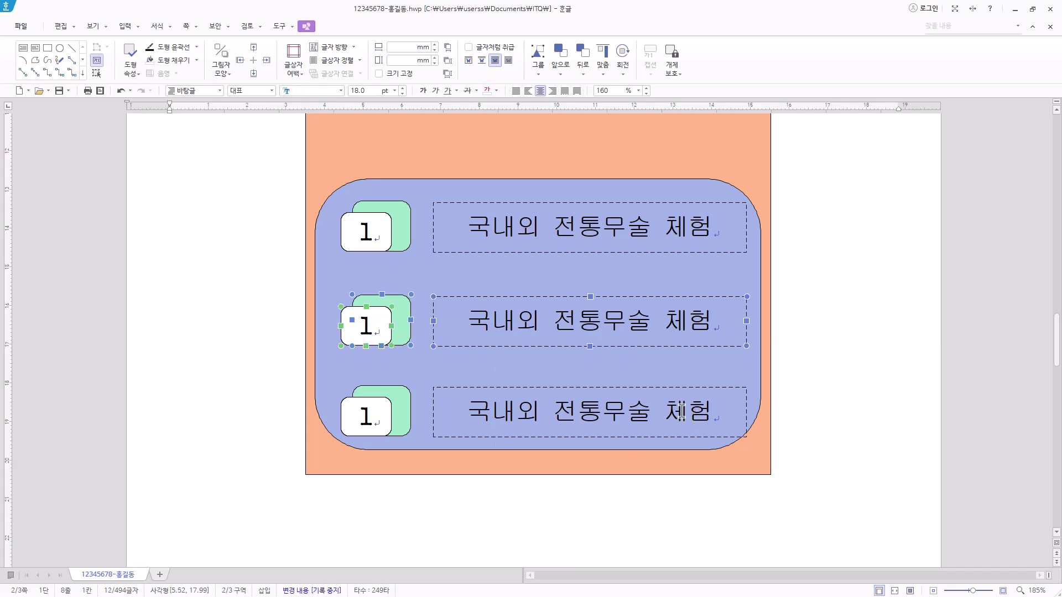
key("Up")
key("Up")
key("Up")
key("Up")
key("Up")
key("Up")
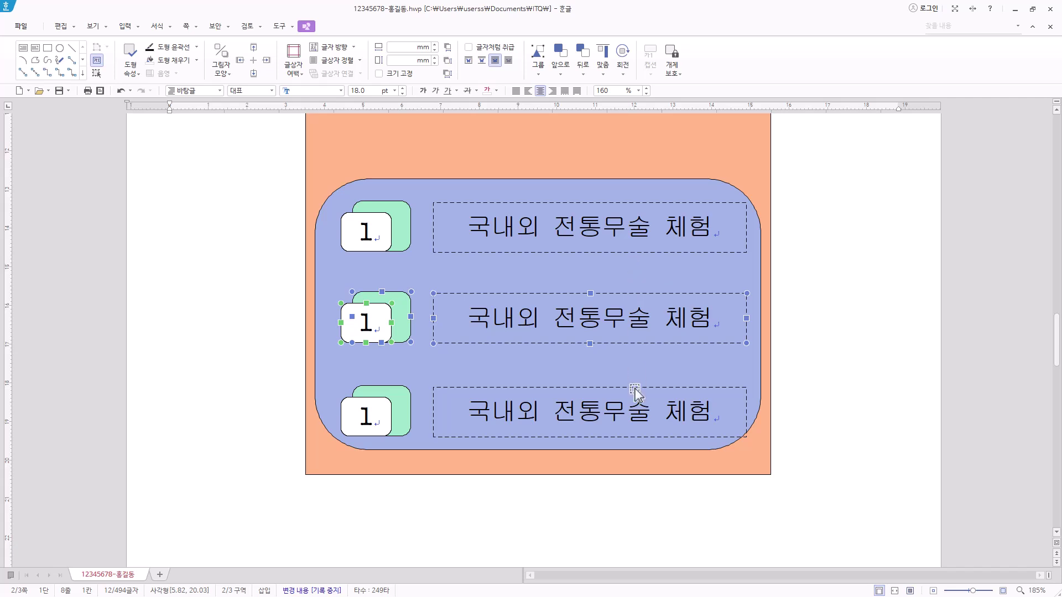
left_click(500, 361)
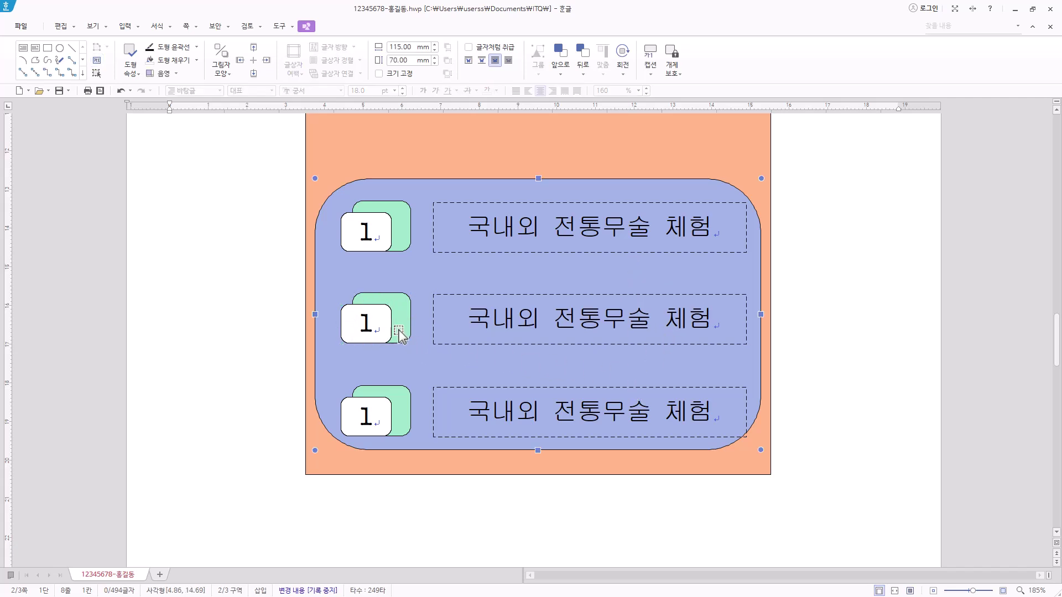
Change the second row to 2 and 디지털 무술체험, and the third row to 3 and 무술게임(PC/스마트폰)
double_click(365, 323)
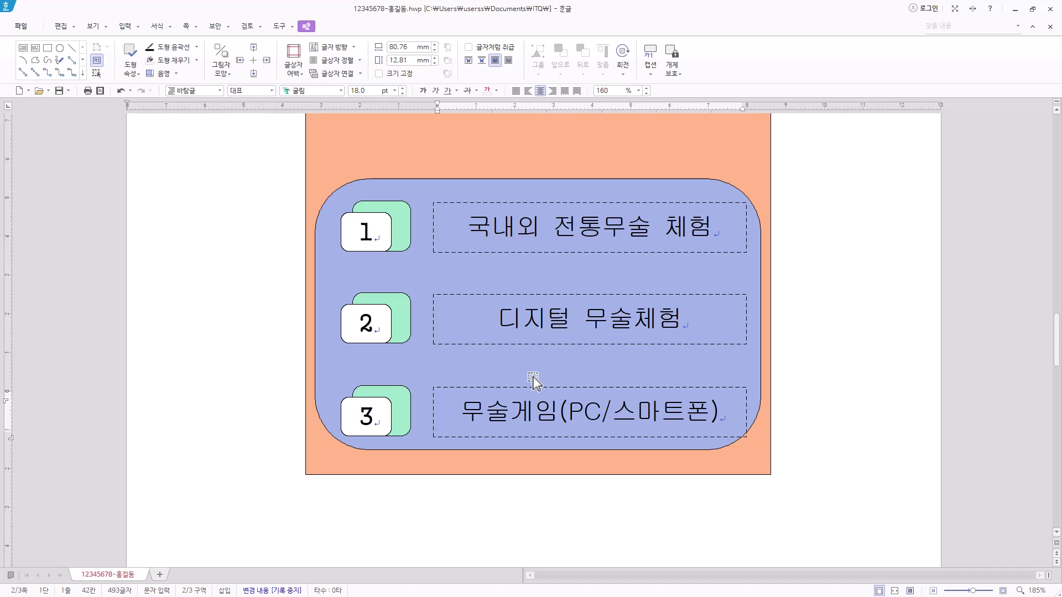
scroll(604, 434, "up", 3)
scroll(603, 437, "down", 2)
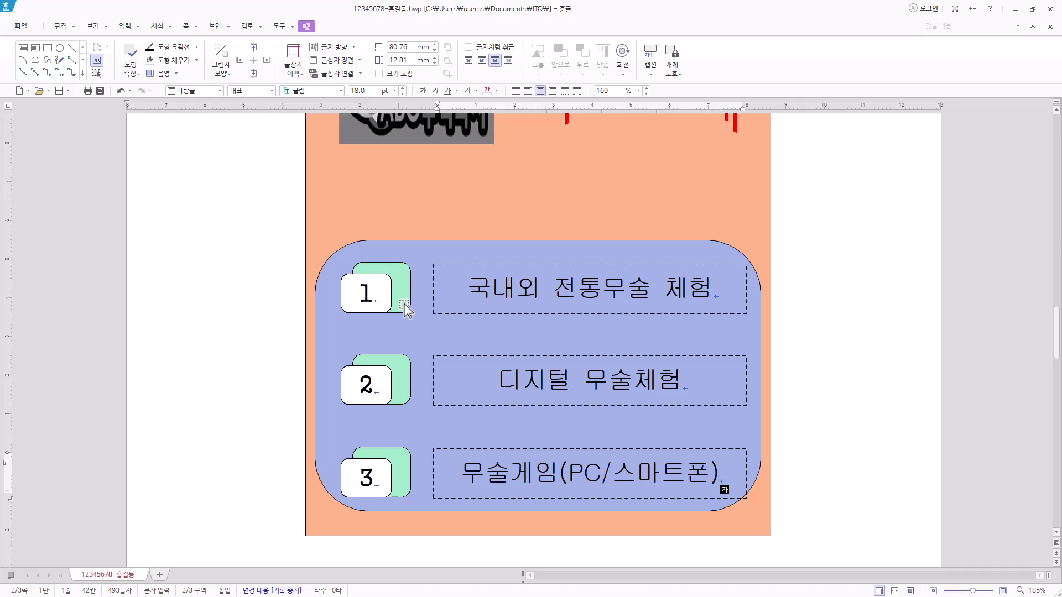
Fill the rounded shape behind number 2 with dark green
left_click(408, 381)
right_click(408, 380)
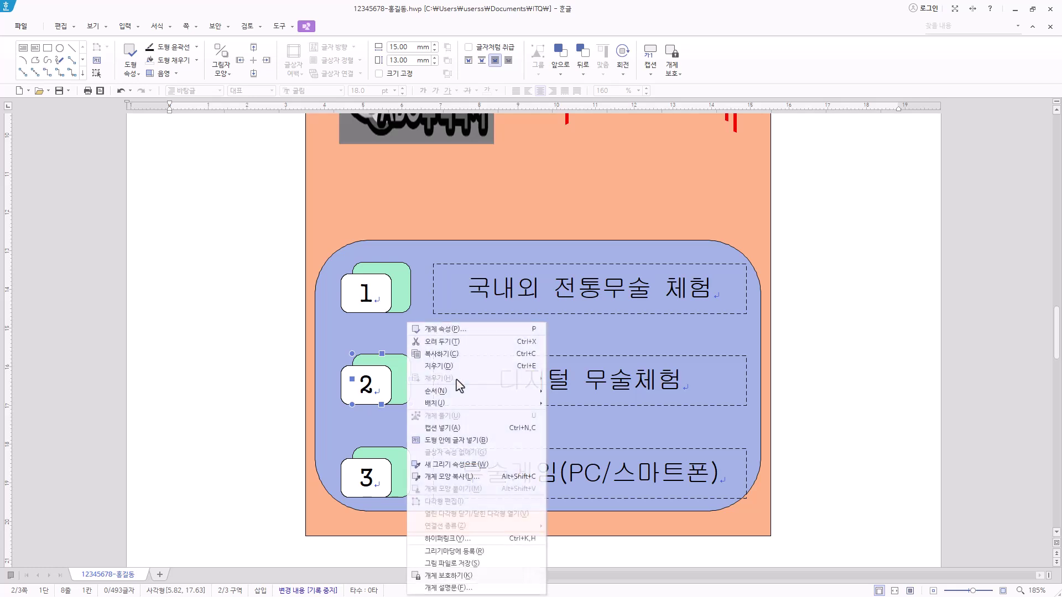
left_click(457, 330)
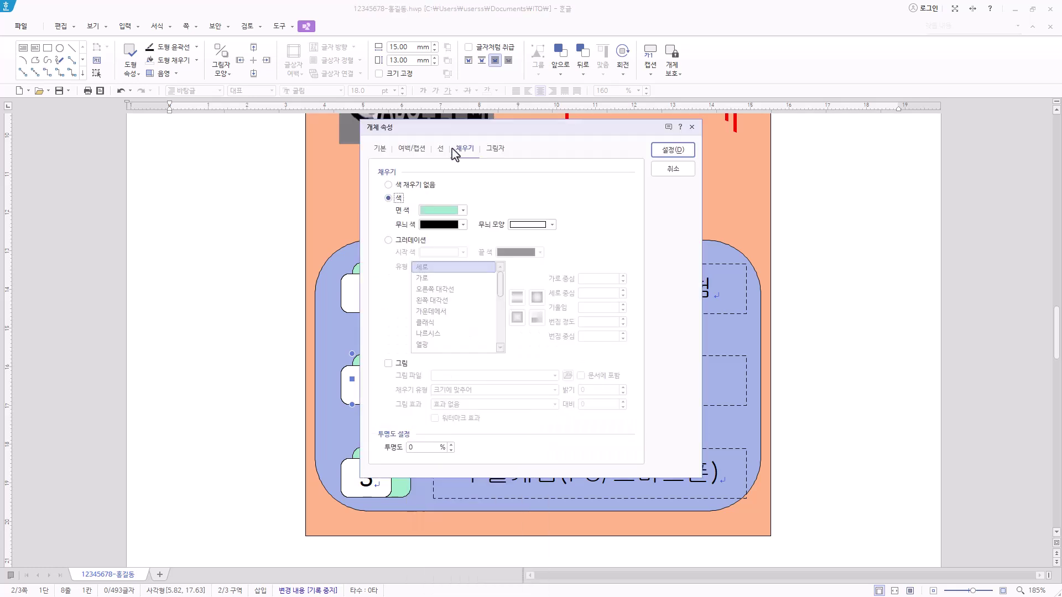
left_click_drag(489, 132, 550, 144)
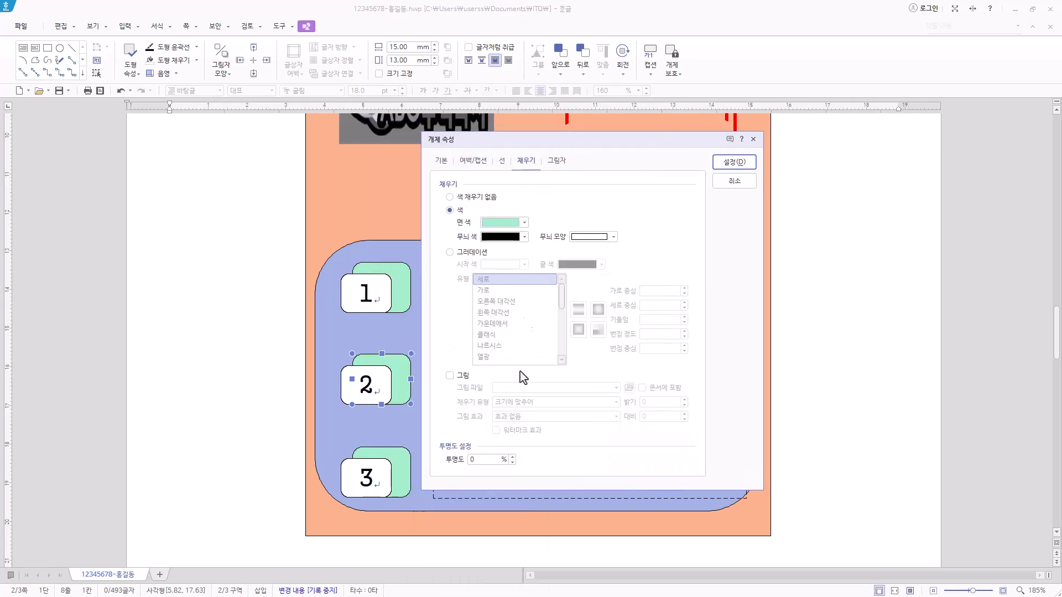
left_click(520, 225)
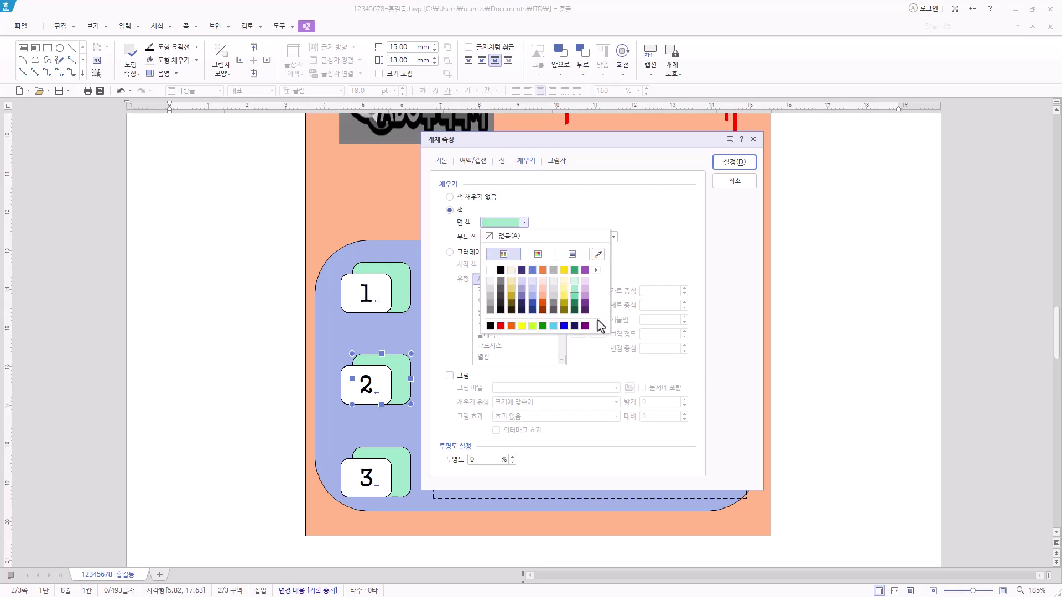
left_click(574, 303)
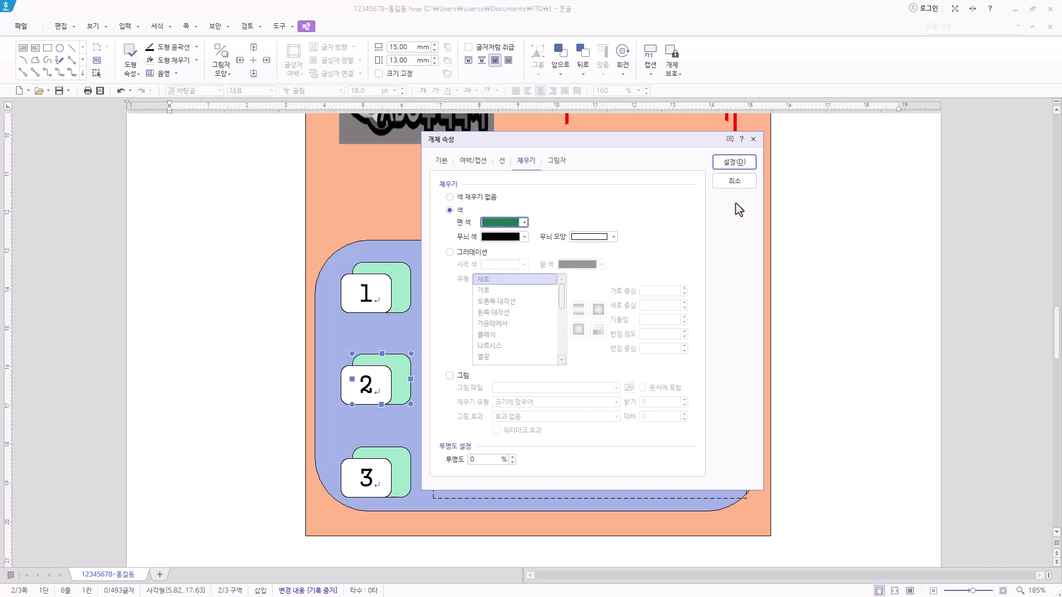
left_click(737, 163)
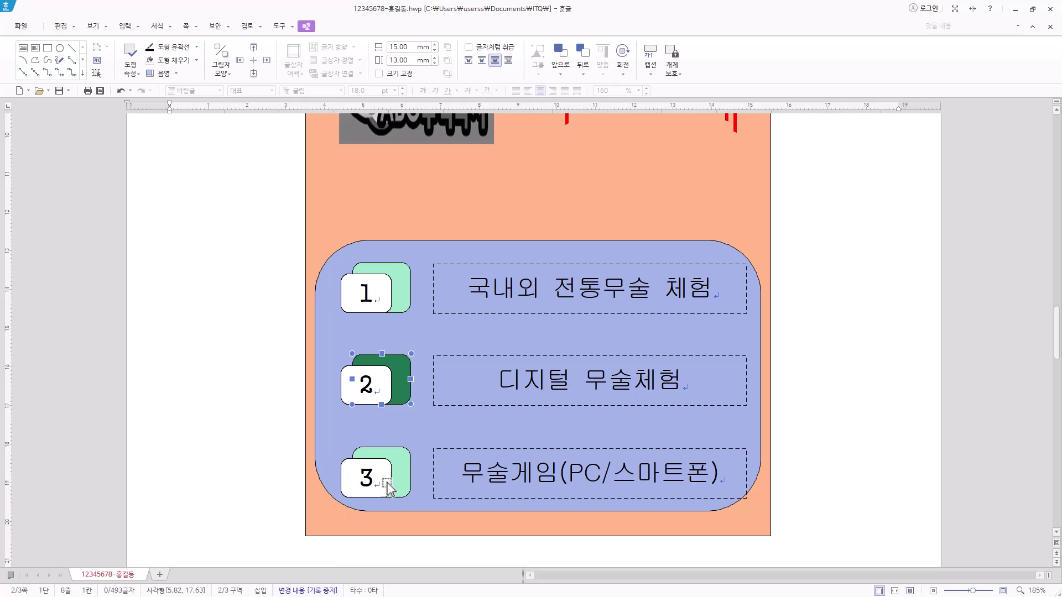
Fill the rounded shape behind number 3 with dark yellow
left_click(409, 477)
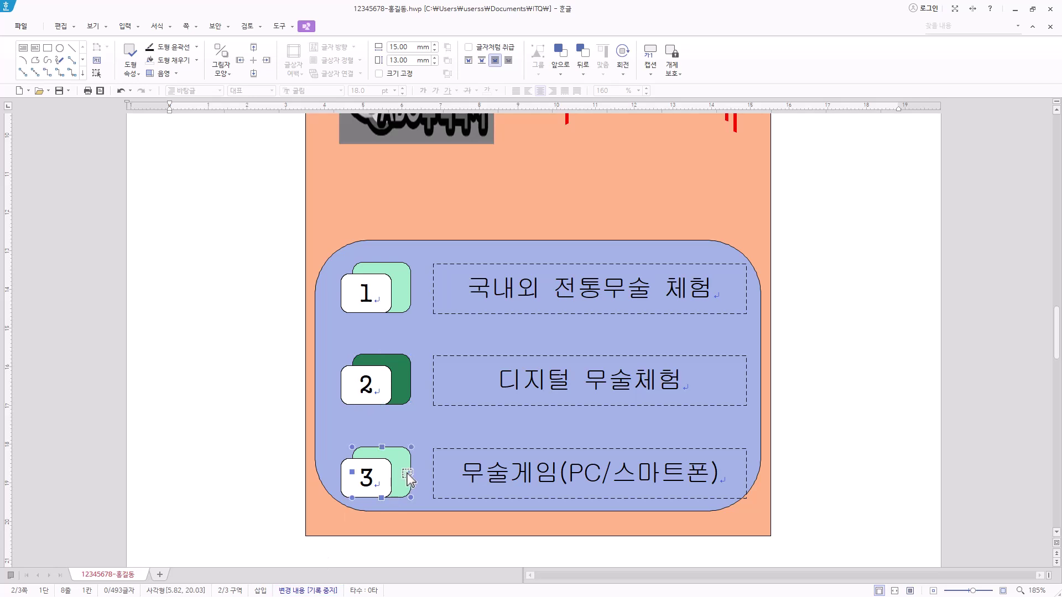
right_click(408, 479)
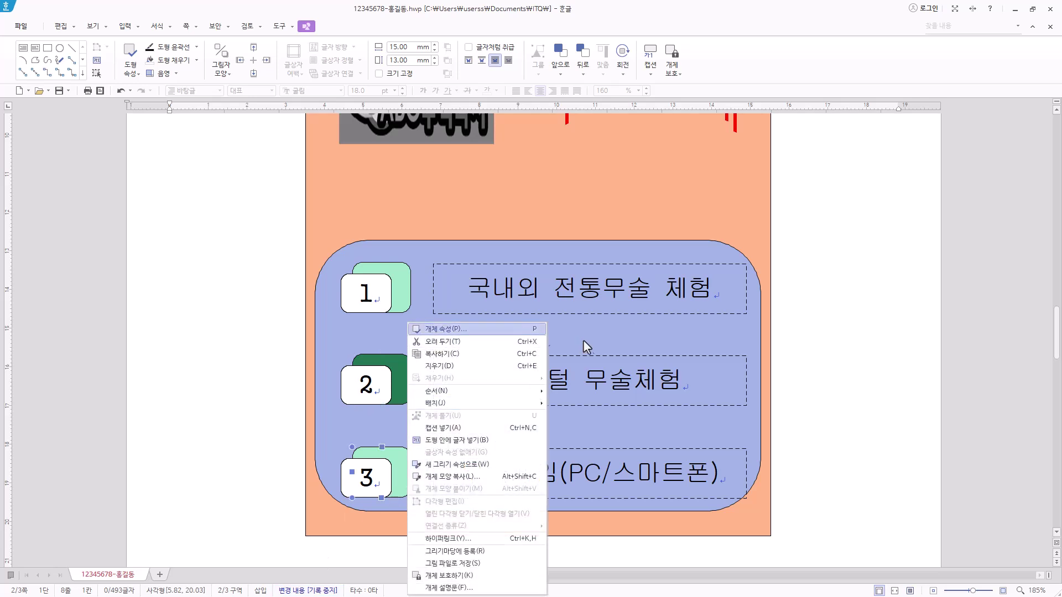
left_click(542, 332)
left_click(461, 210)
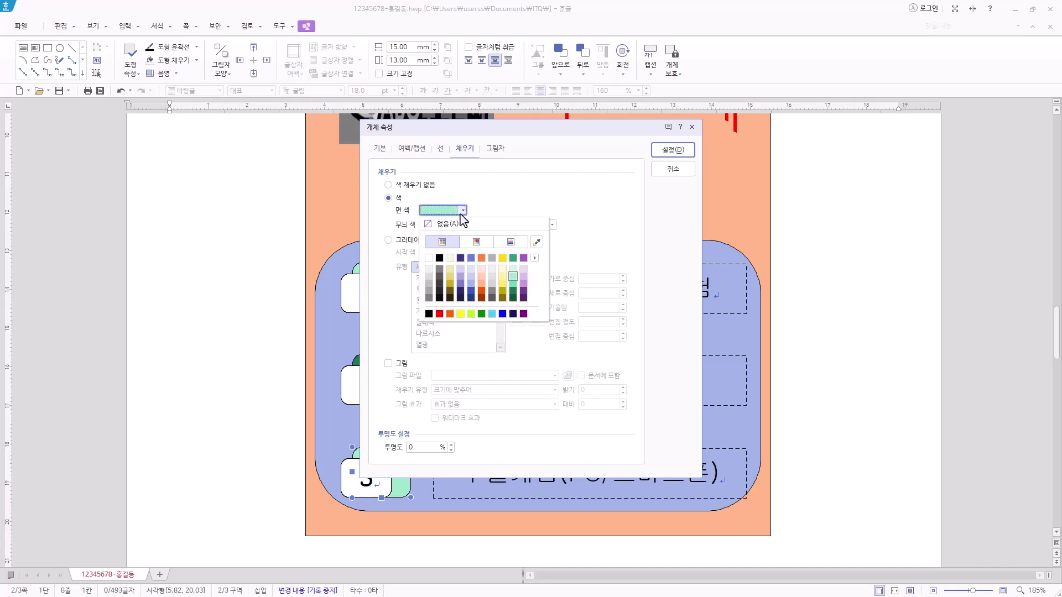
left_click(520, 143)
left_click_drag(545, 130, 620, 132)
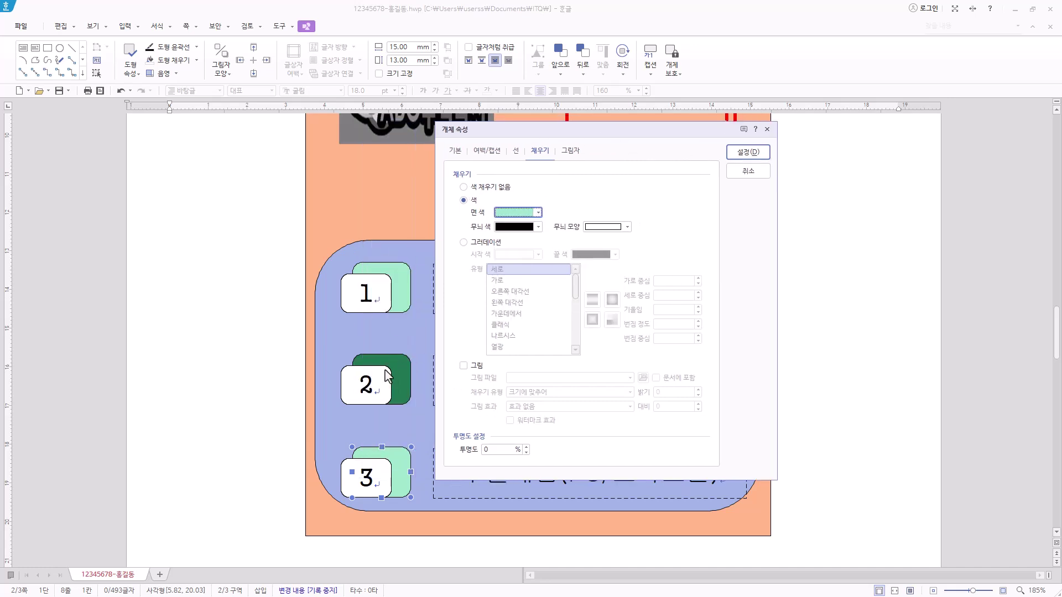
left_click(538, 213)
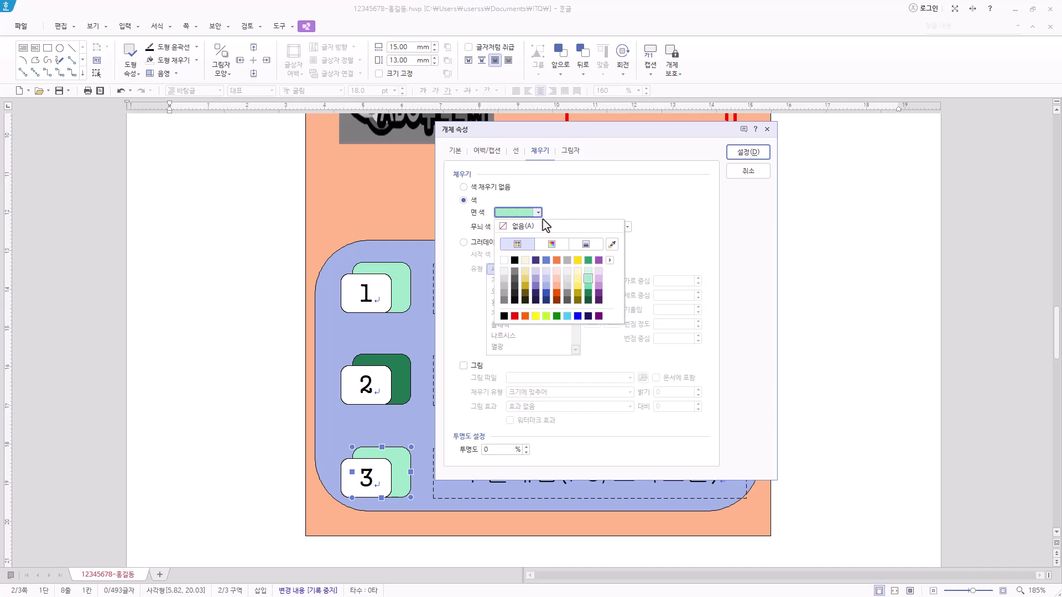
left_click(577, 294)
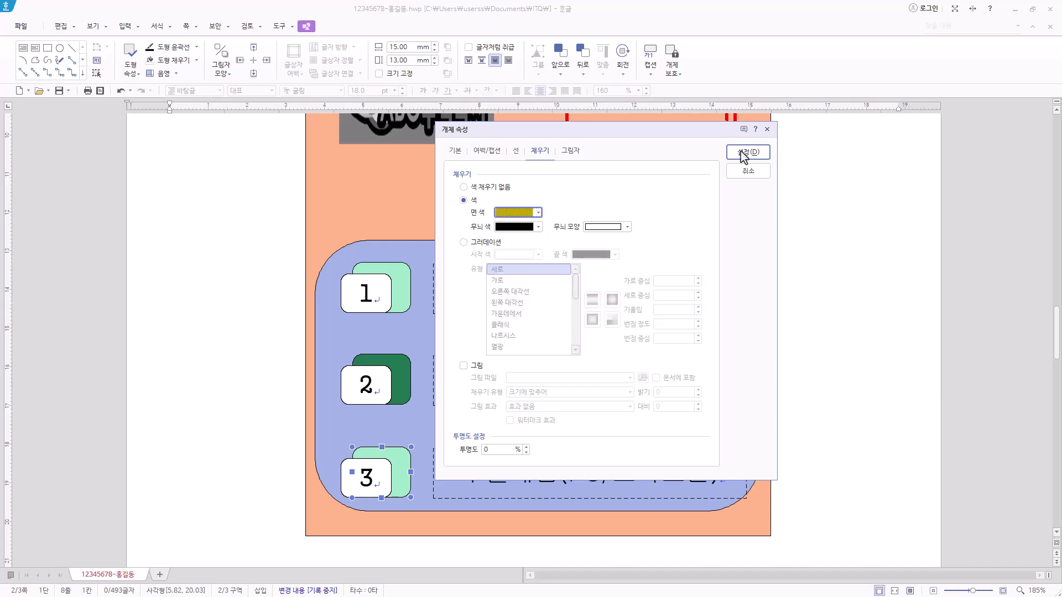
left_click(747, 155)
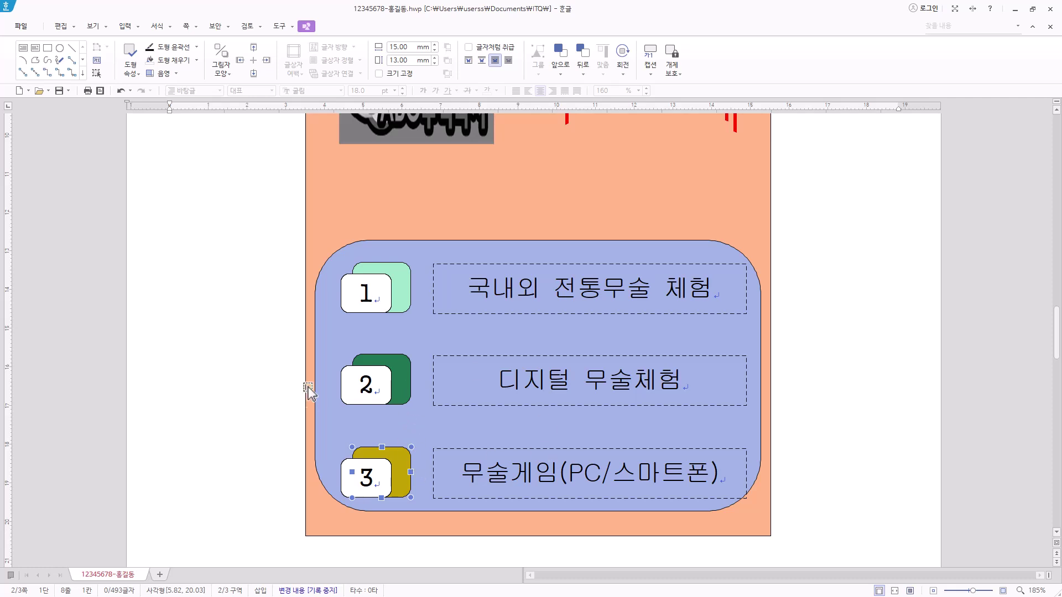
scroll(521, 375, "down", 10)
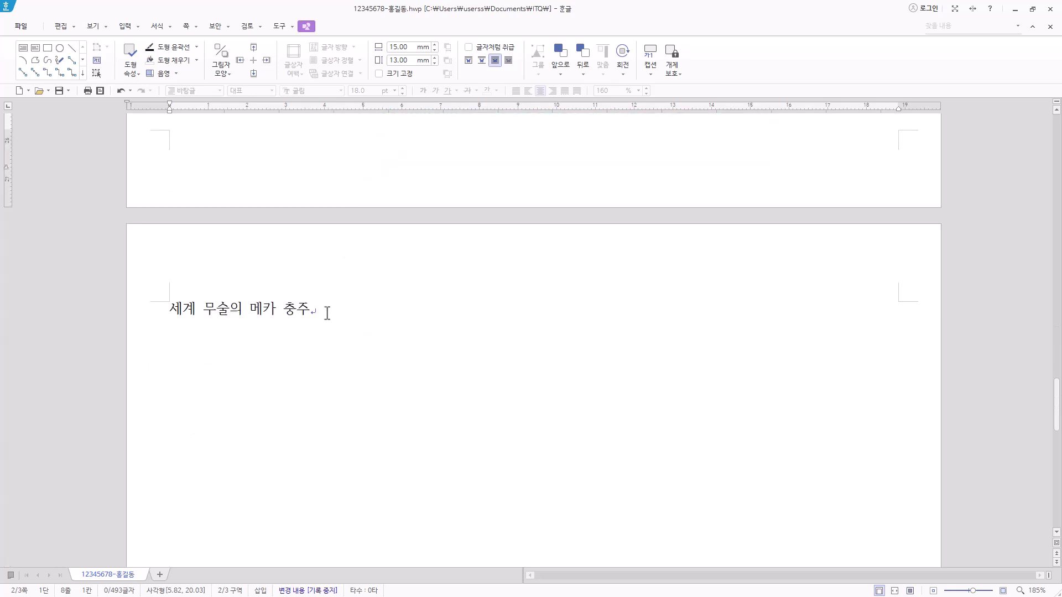
Leave an empty line below the title 세계 무술의 메카 충주 and begin the body with '문화의 시대로 불리는 21세기는 문화'
left_click(330, 311)
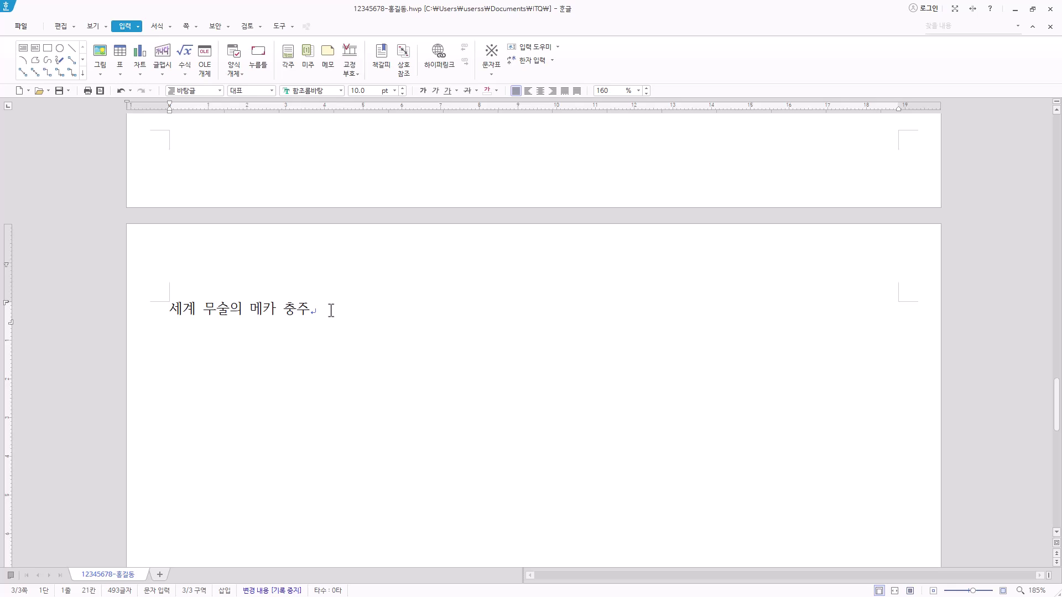
key("Hangul")
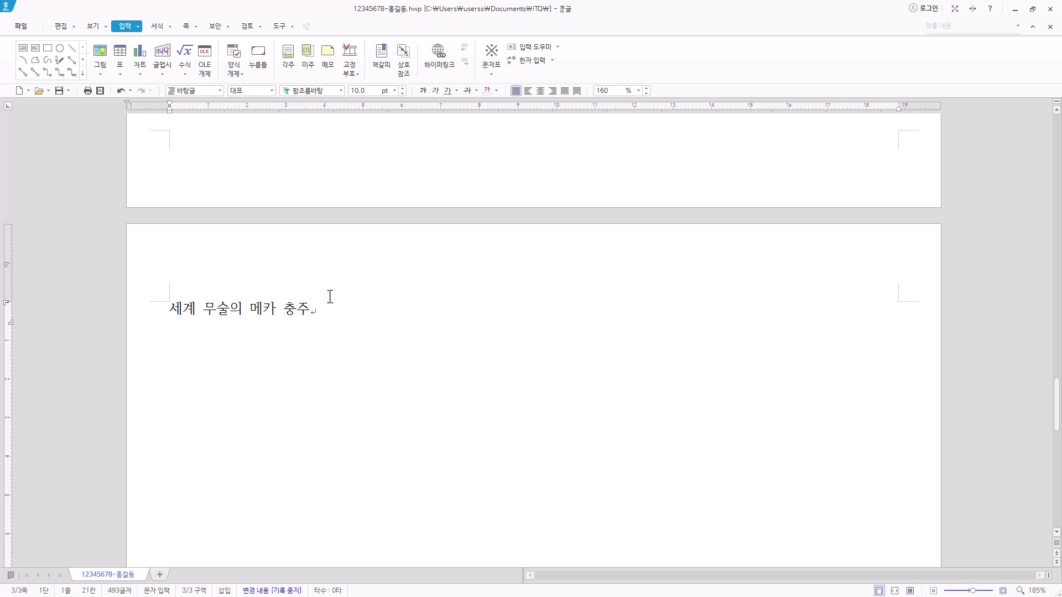
key("Return")
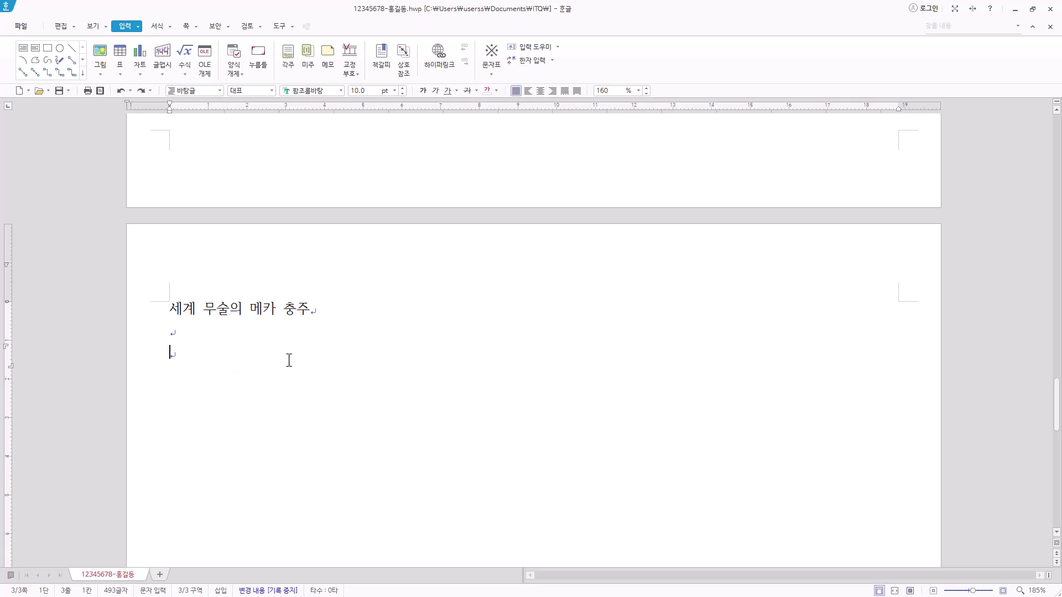
type("문화의 시대로 불리는 21세기는 문화")
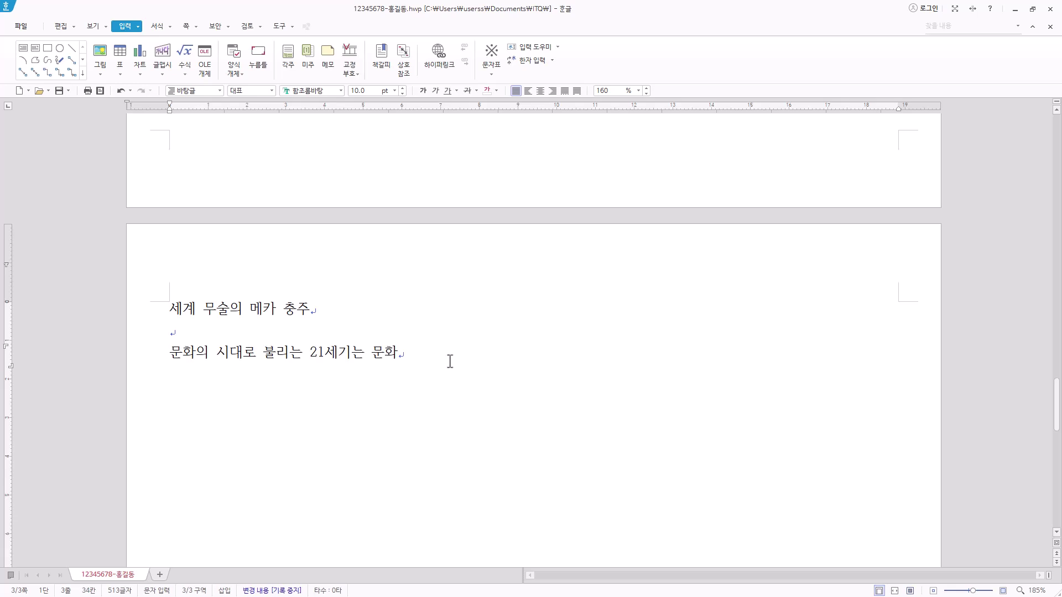
Convert the last word 문화 to the hanja 文化 in the 한글(漢字) format
left_click(414, 353)
key("F9")
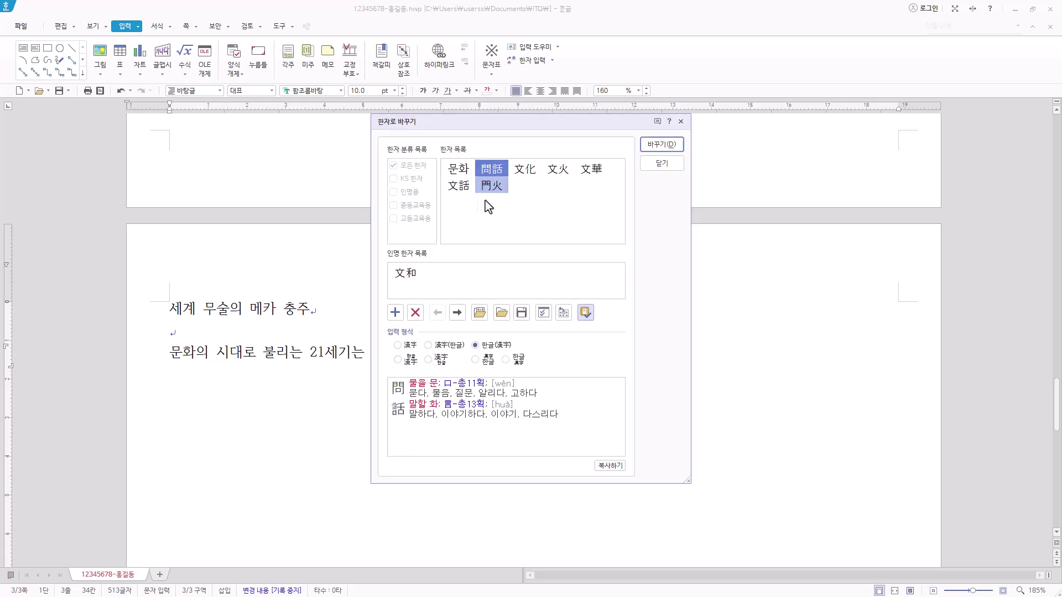
left_click(520, 170)
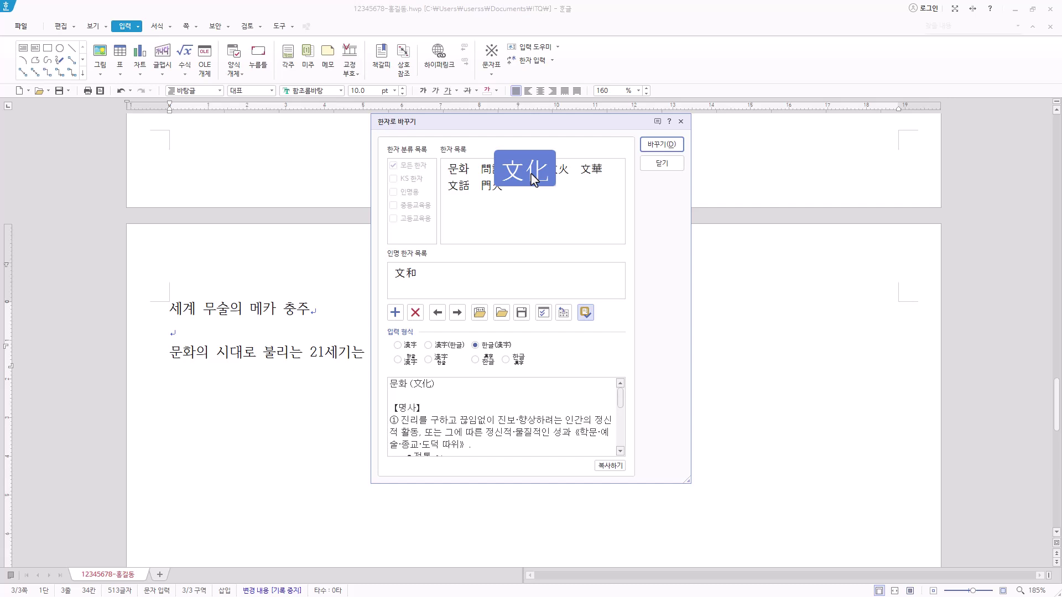
left_click(495, 171)
left_click(524, 171)
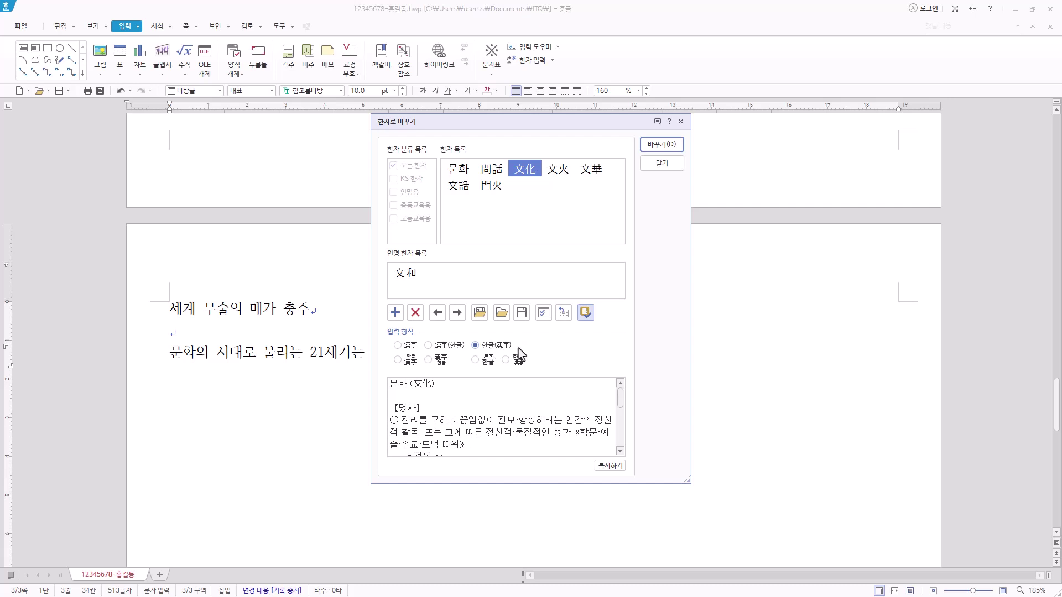
left_click(497, 349)
left_click(672, 147)
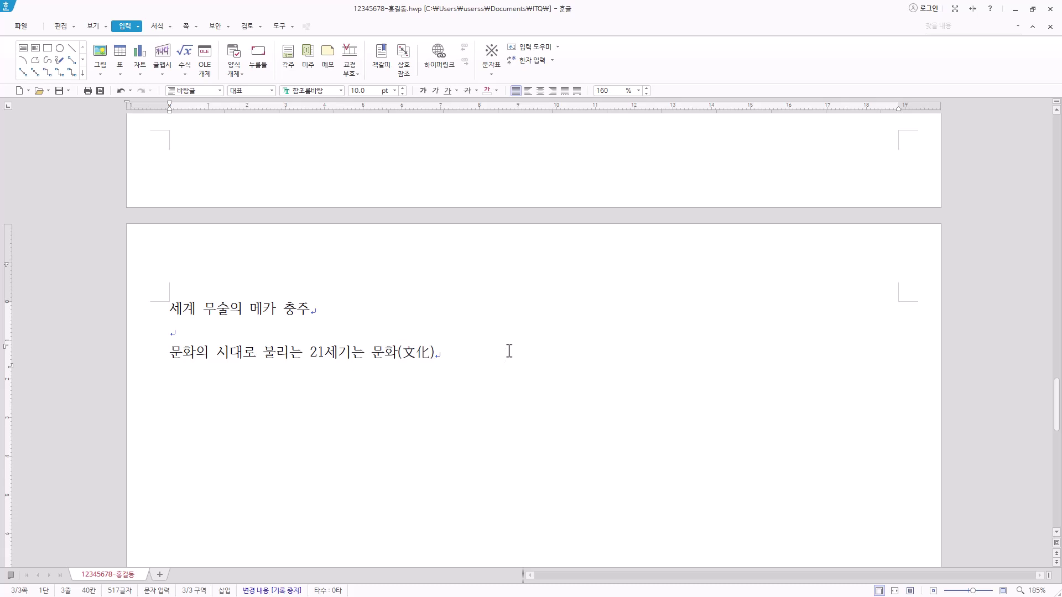
Append '가 곧 국력이자 부가가치가 무한한 관광 자원이다. 찬란했던 중원문화' with the footnote '충주 지역을 중심으로 형성되었던 정치, 경제, 사회 등 모든 상황을 포괄하는 개념'
type("가 곧 국력이자 부가가치가 무한한 관광 자원이다. 찬란했던 중원문화")
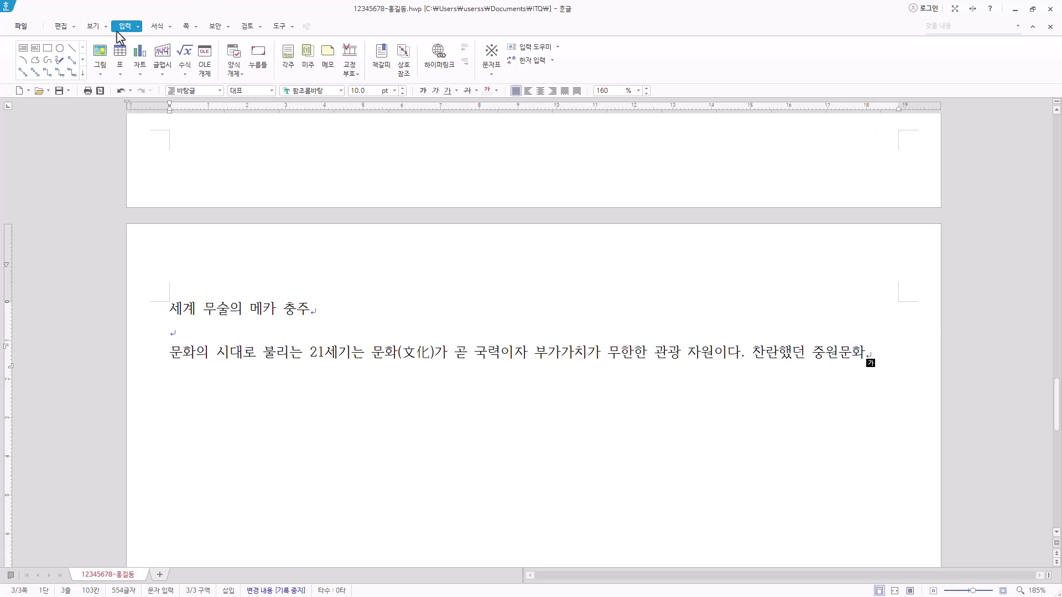
left_click(288, 58)
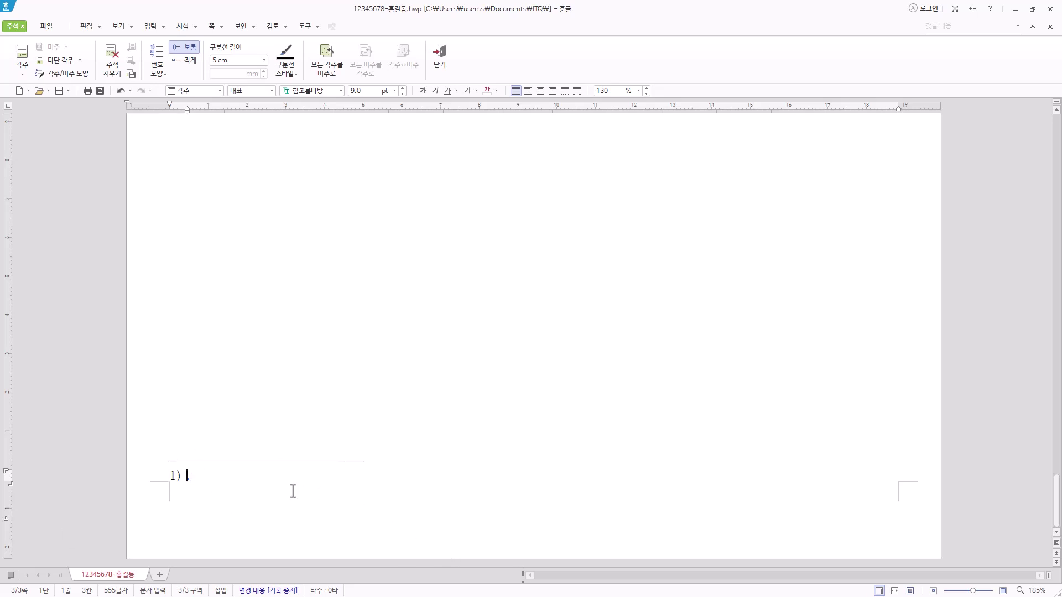
type("충주 지역을 중심으로 형성되었던 정치, 경제, 사회 등 모든 상황을 포괄하는 개념")
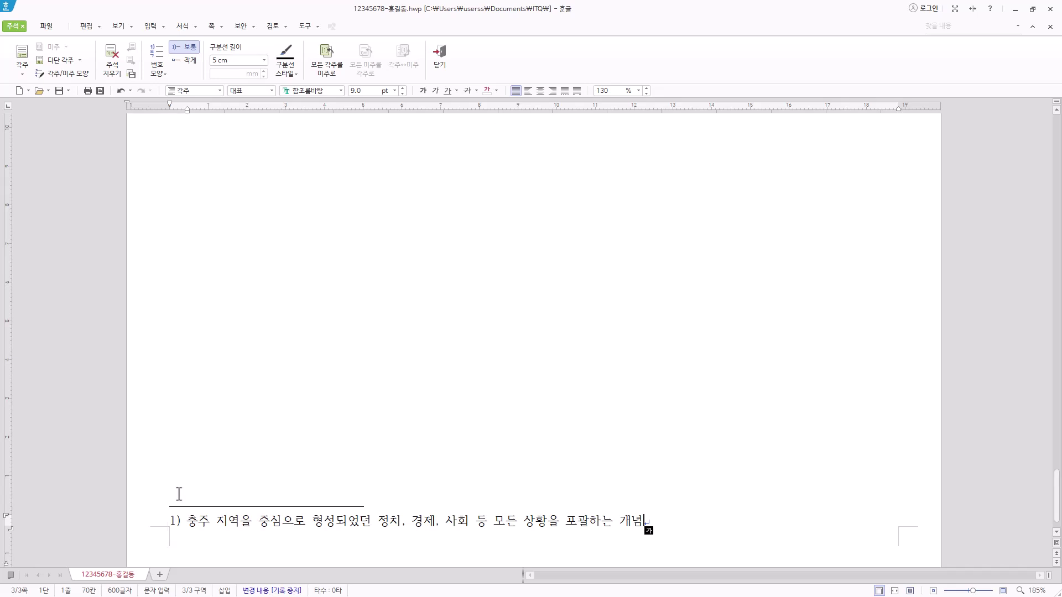
left_click(76, 76)
left_click(470, 199)
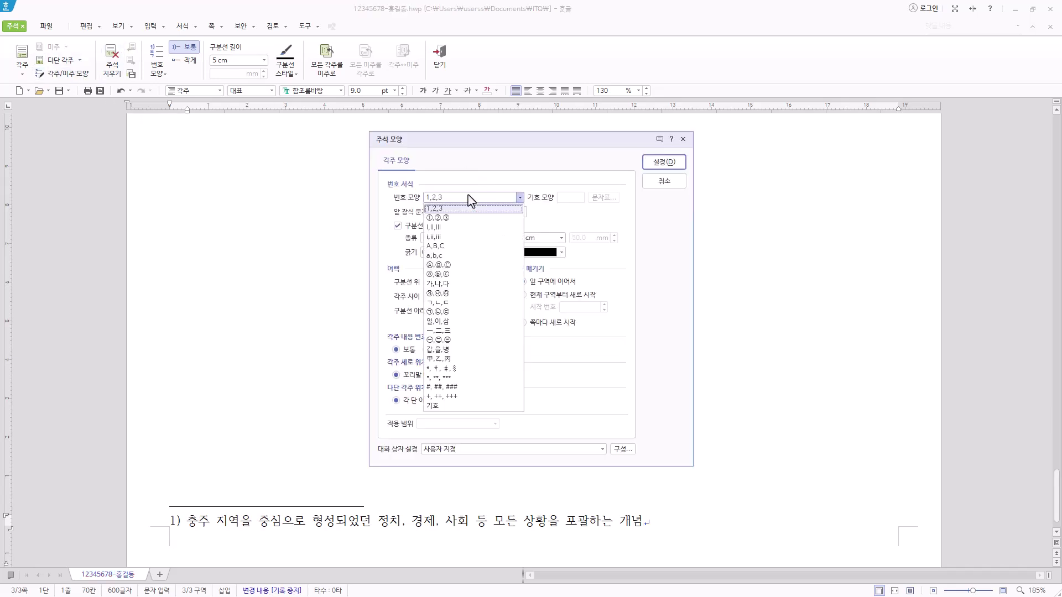
left_click(467, 159)
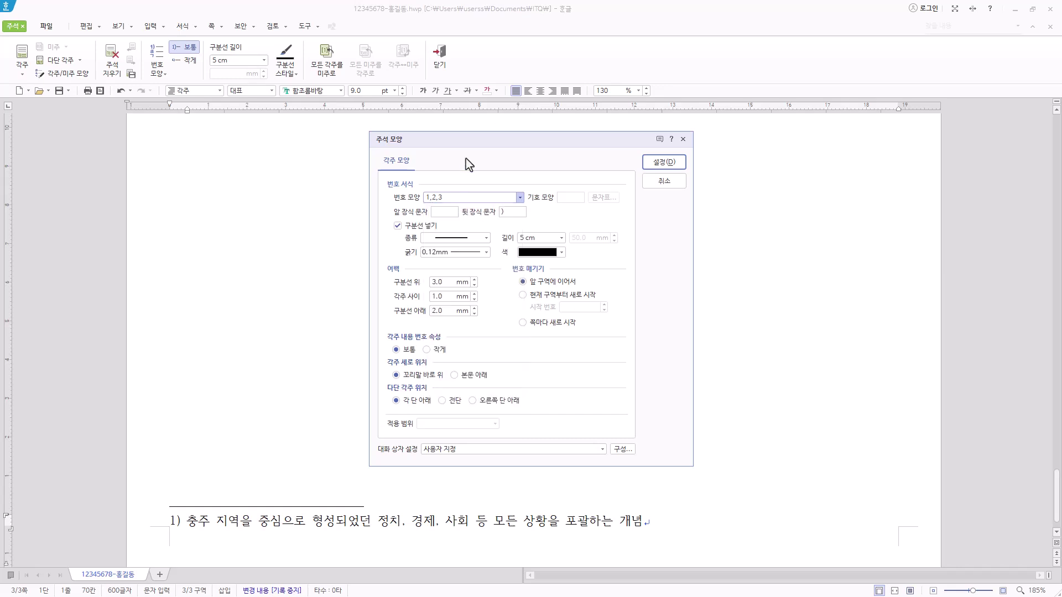
left_click(506, 213)
key("Return")
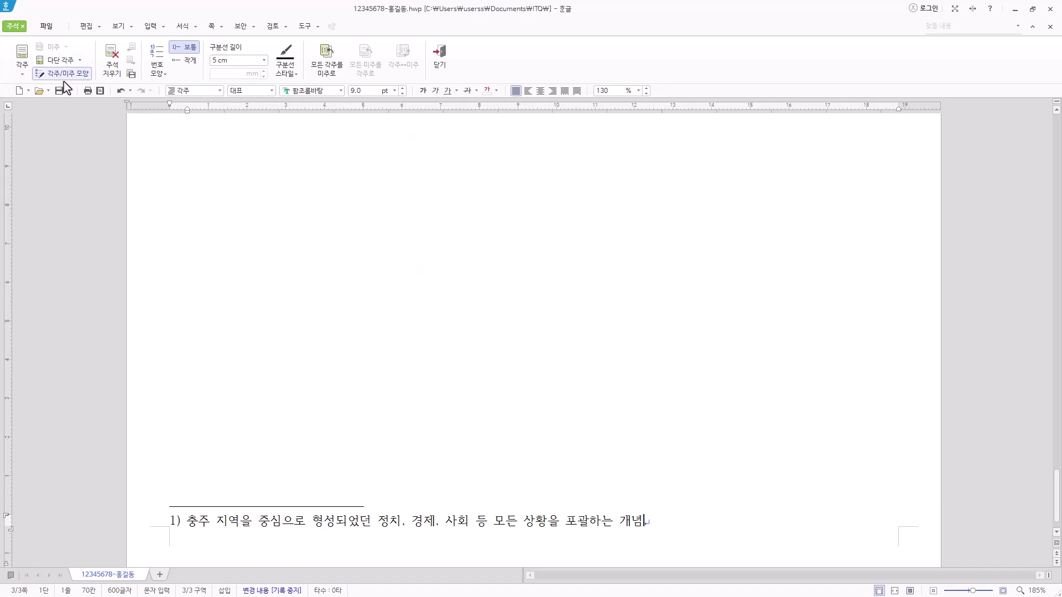
left_click(80, 76)
left_click(658, 181)
Set the footnote's number format to the circled lowercase letters ⓐ, ⓑ, ⓒ
left_click(161, 65)
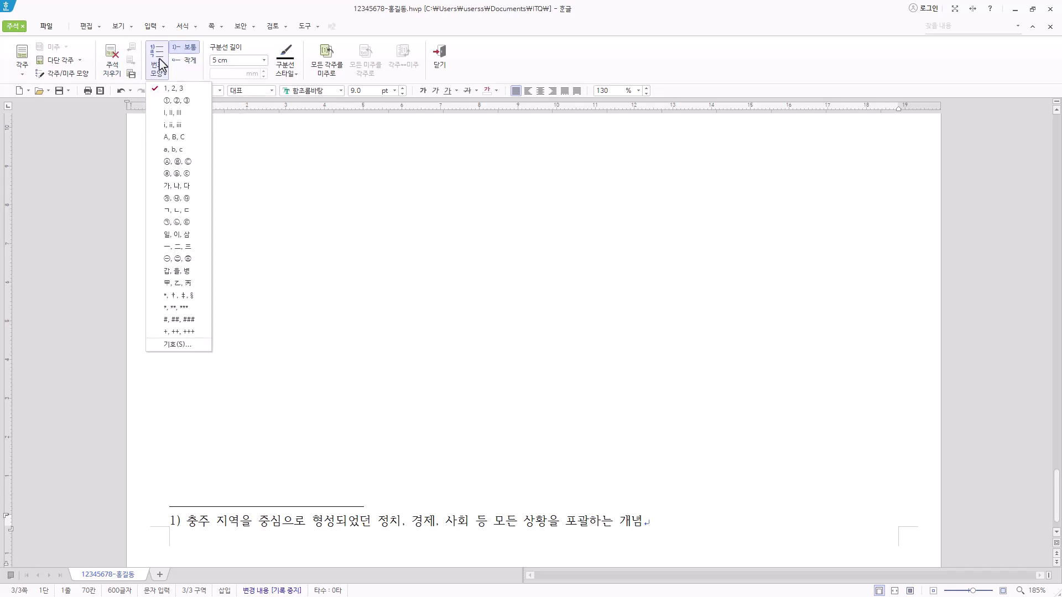
left_click(177, 174)
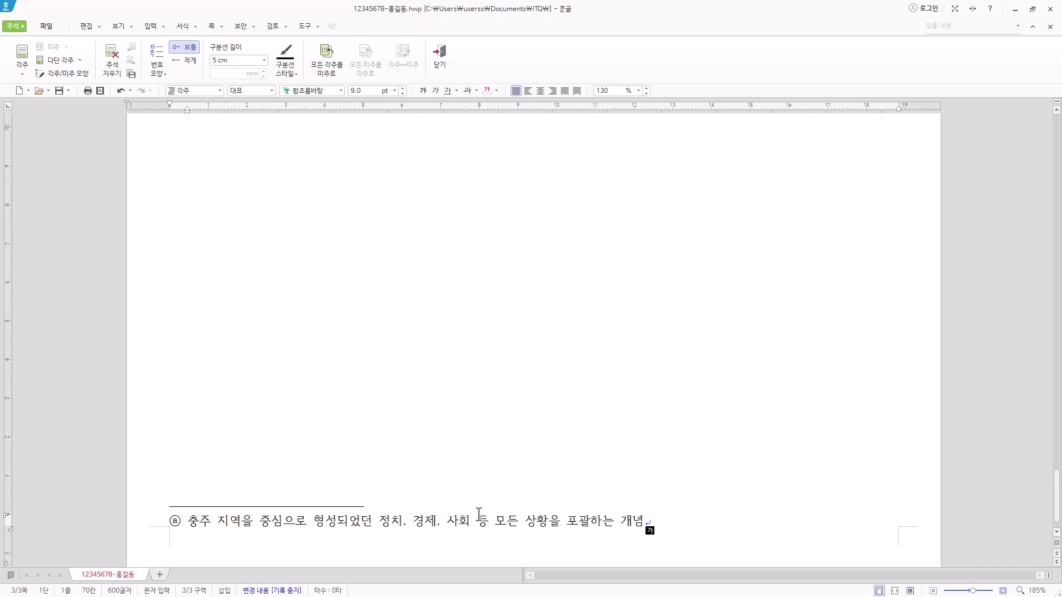
left_click(242, 61)
left_click(241, 51)
left_click(246, 62)
left_click(242, 108)
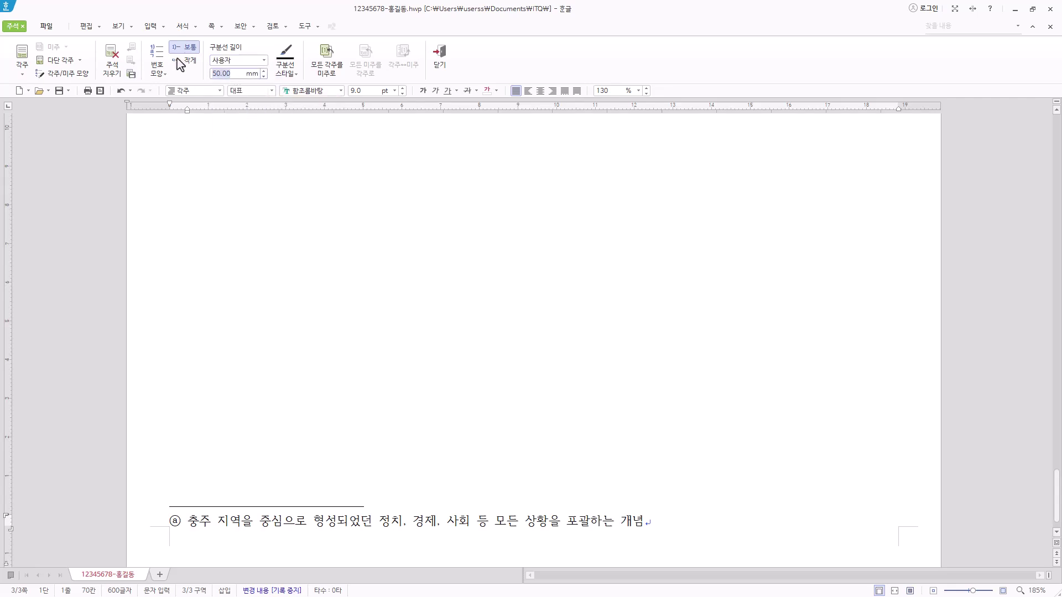
left_click(250, 61)
left_click(243, 70)
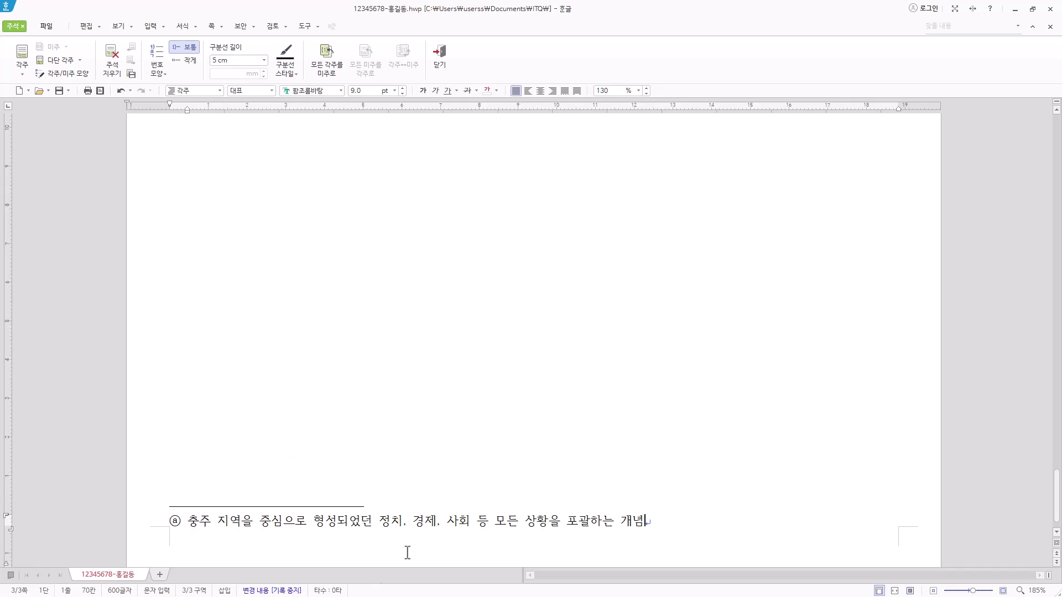
Return to the body and complete the first paragraph, from '의 중심지인 충주는' through '메카로 확고히 자리매김하게 하였다.'
left_click(437, 59)
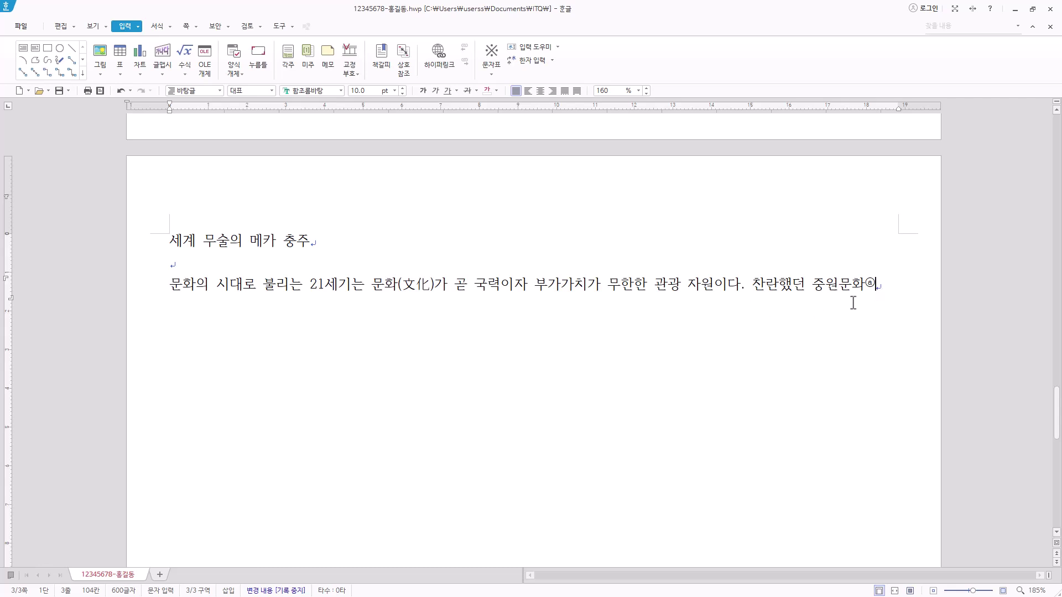
type("의 중심지인 충주는 국가 지정 중요무형문화재 제76호인 택견의 본고장으로 1998년부터 충주세계무술축제를 개최하고 있다. 유네스코가 공식 후원하는 본 행사는 국내 무술은 물론 아시아, 아메리카, 오세아니아, 아프리카, 유럽 등 전 세계 주요 무술을 만날 수 있는 생동감 넘치는 축제의 장이다. 제14회를 맞은 2012년에는 37개국 42개 세계무술연맹 단체를 비롯하여 국내외 유수의 무술 팀이 대거 참여해 풍성한 볼거리와 흥미진진하고 다양한 체험을 선사하면서 충주를 세계 무술의 메카로 확고히 자리매김하게 하였다.")
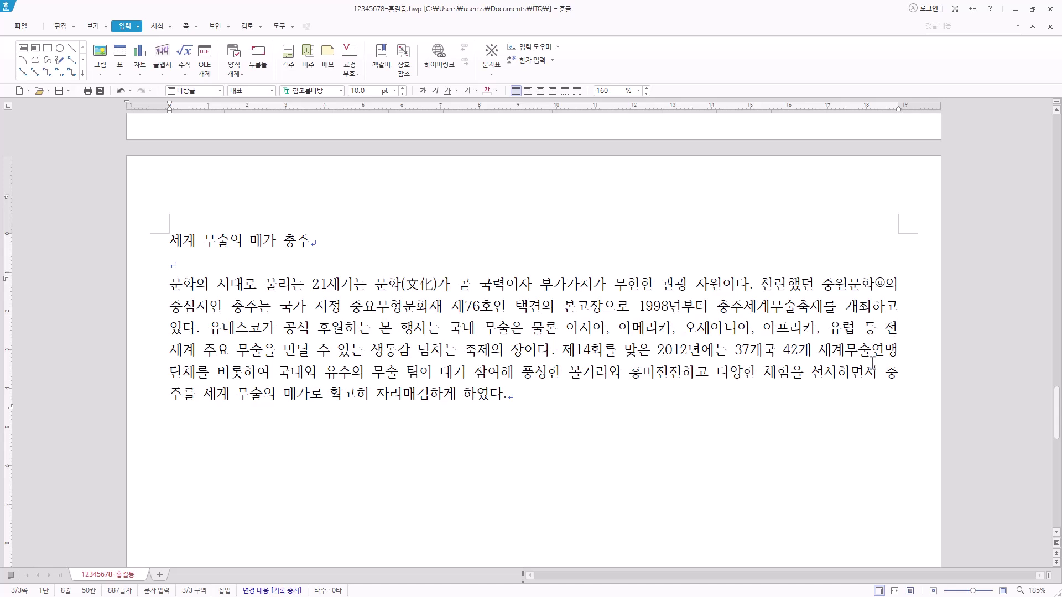
left_click(204, 332)
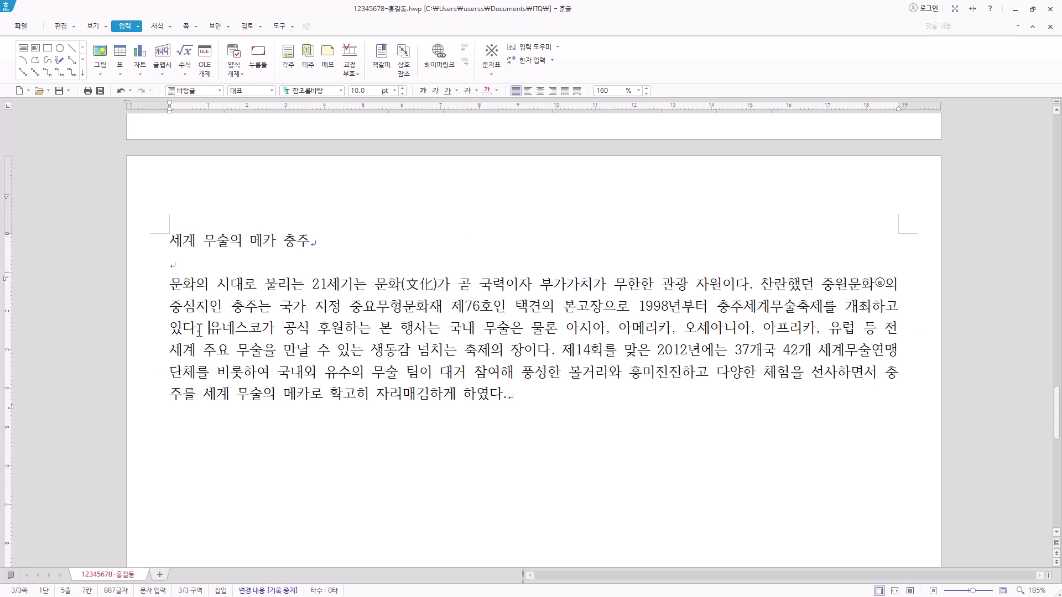
left_click(209, 327)
left_click_drag(211, 327, 556, 352)
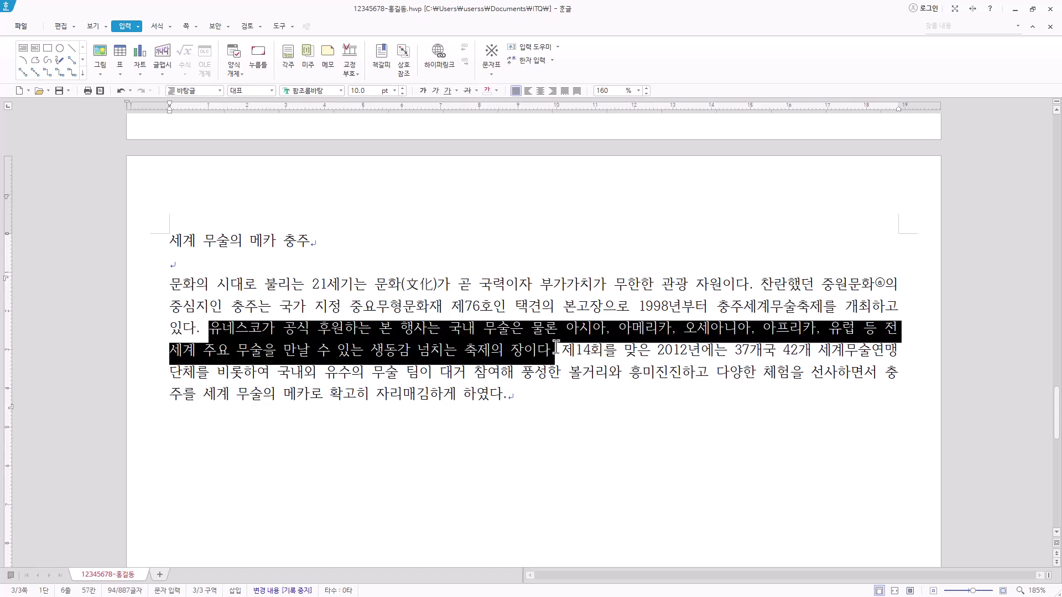
left_click(539, 392)
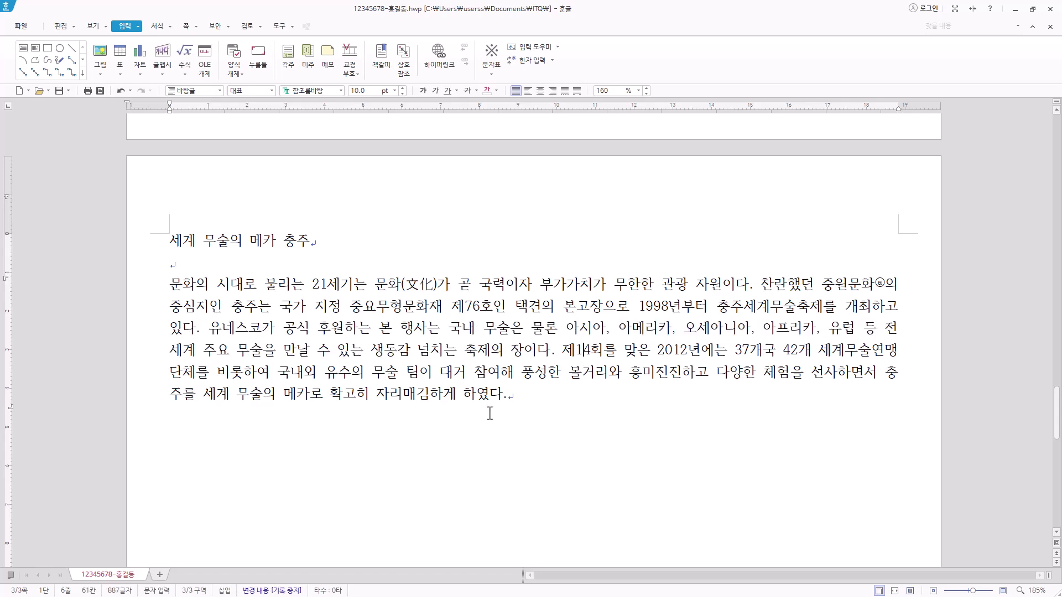
left_click_drag(532, 393, 169, 284)
Start a new paragraph after the first body paragraph and give it a first-line indent of 10 pt
left_click(547, 395)
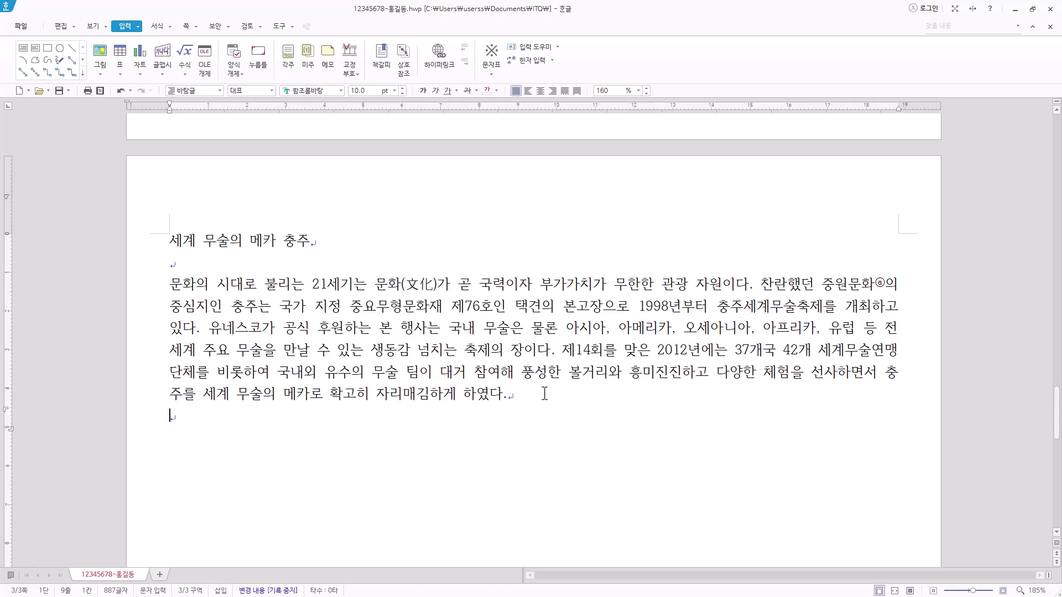
key("Return")
scroll(552, 381, "down", 1)
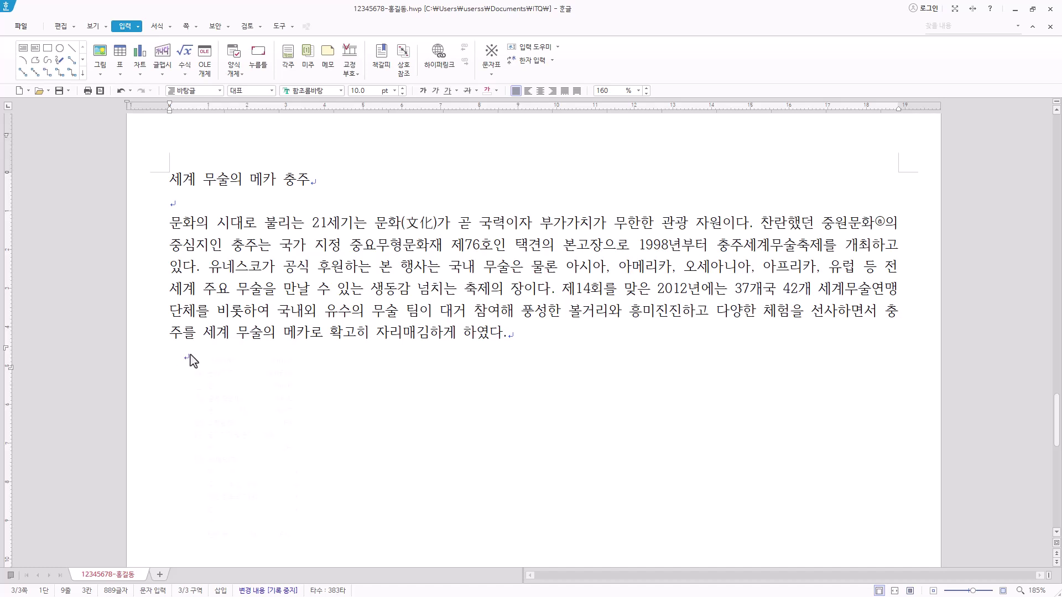
right_click(189, 354)
left_click(238, 409)
left_click(508, 242)
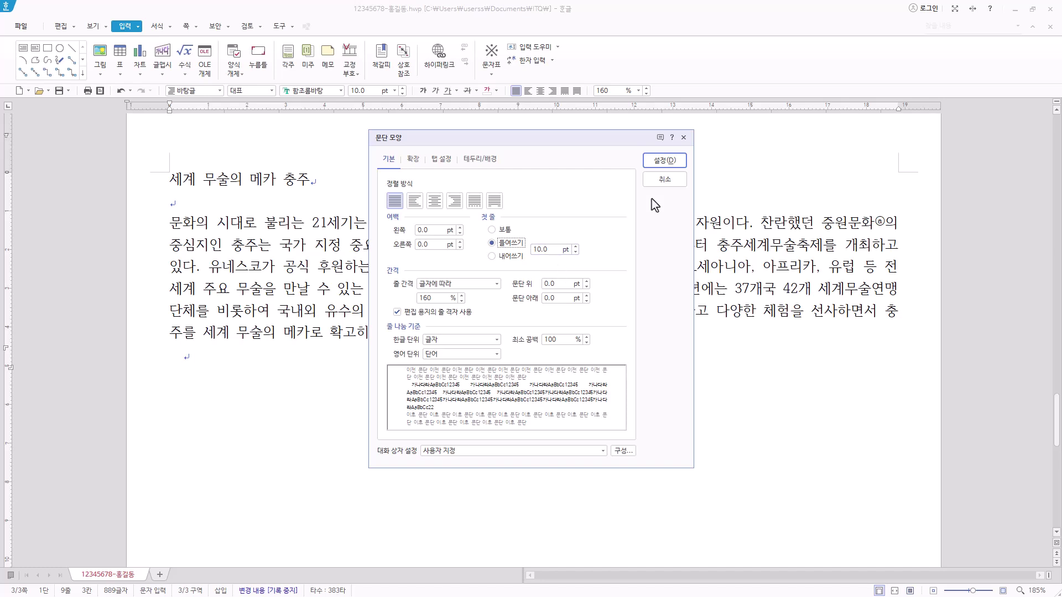
left_click(665, 161)
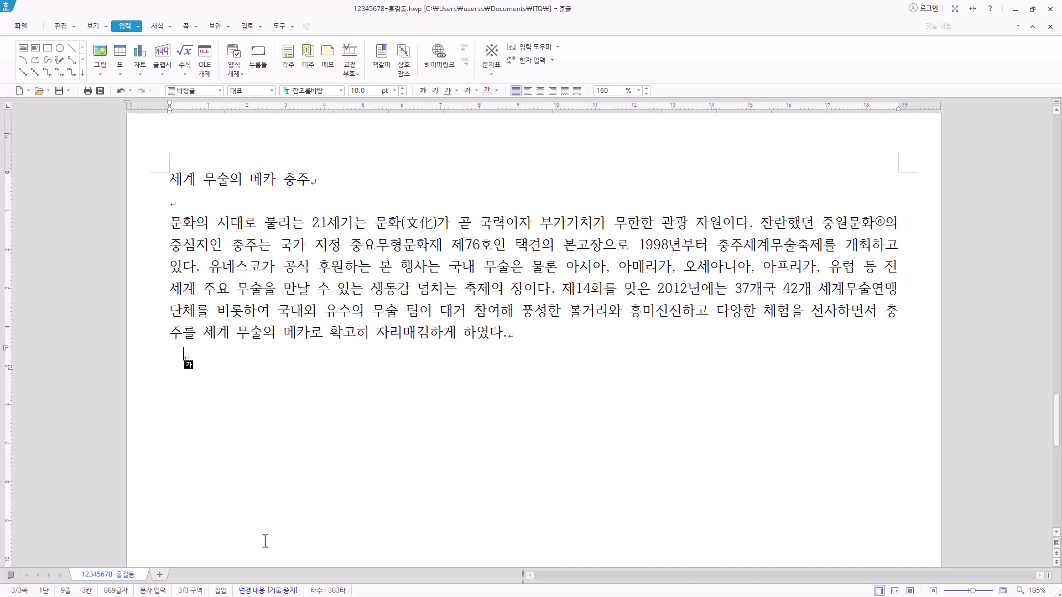
Write the second paragraph, from '세계무술축제는 충주 지역 관광의' through '대중화에 앞장서고자 한다.', with 발전 converted to 발전(發展)
type("세계무술축제는 충주 지역 관광의 세계화를 통해 지역 경제의 활성화를 도모하고, 외국인 관광객을 집중적으로 유치하여 문화관광 상품으로 발전")
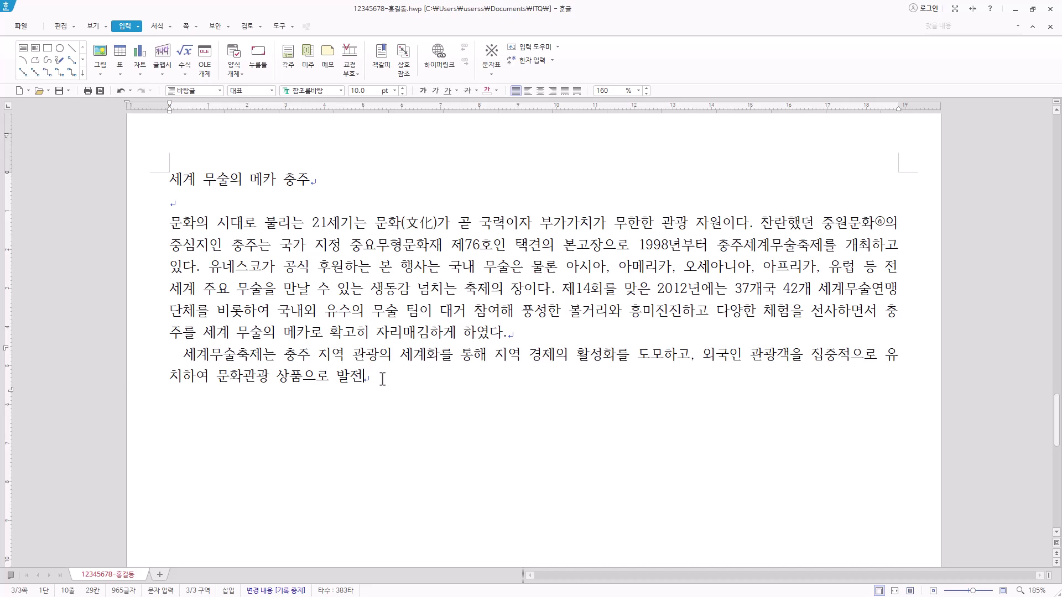
key("F9")
mouse_move(505, 170)
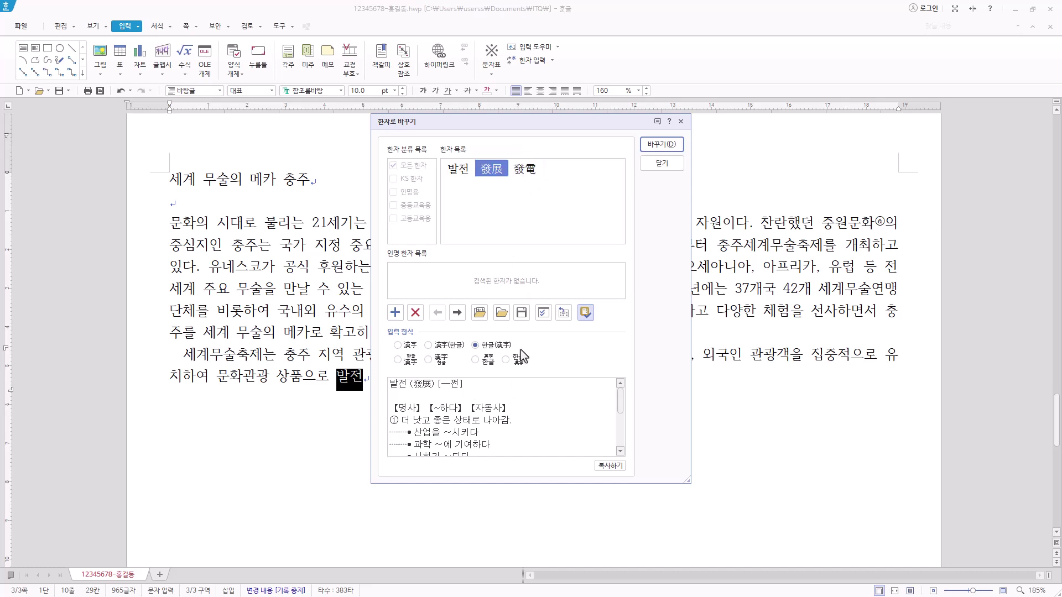
left_click(671, 145)
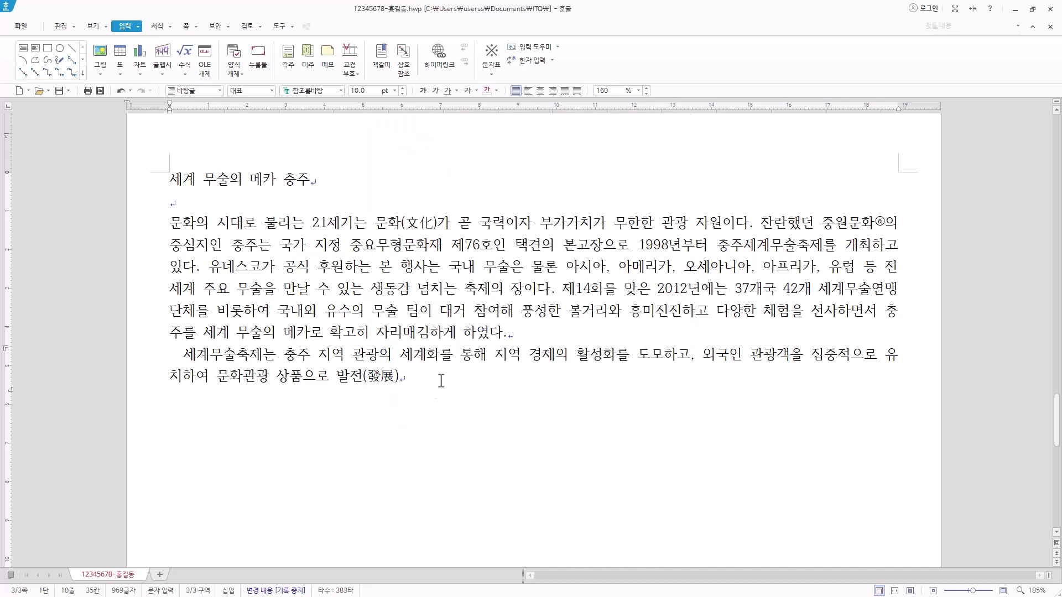
type("하는 데 그 목적이 있다. 공식 행사, 문화 행사, 무술 및 경연 행사 등 무대 프로그램과 무술체험복합관, 건강체험관 등 상설 프로그램 그리고 시민 참여 및 경연 행사와 전시 프로그램을 통해 무술을 사랑하는 마니아뿐만 아니라 국내외 많은 관광객을 대상으로 무술의 대중화에 앞장서고자 한다.")
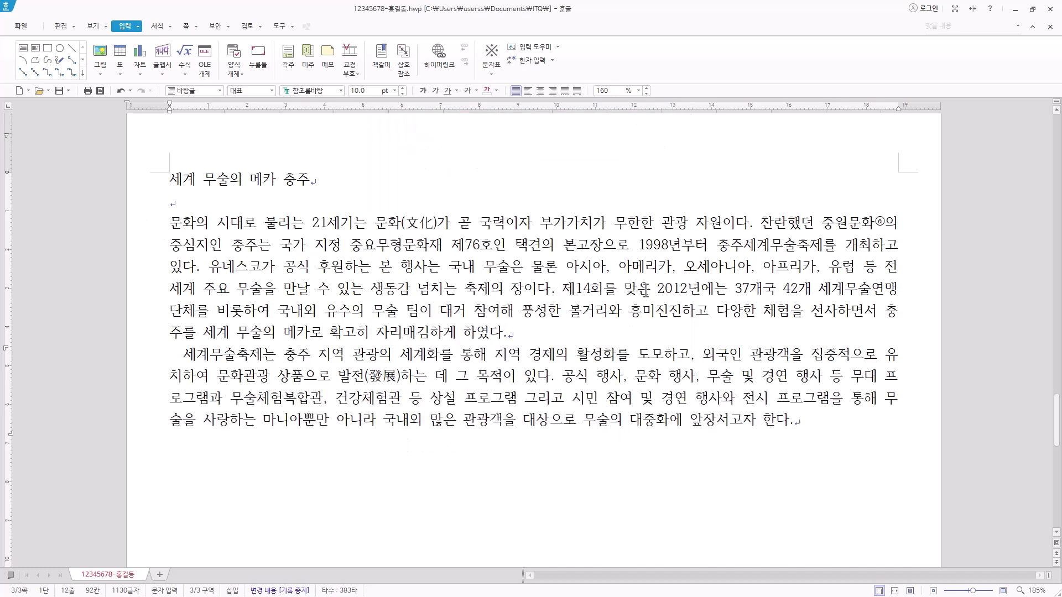
key("shift+Up")
key("shift+Up")
key("shift+Home")
key("shift+Up")
Leave a blank line after the second paragraph and start a new line below it
left_click(813, 422)
key("Return")
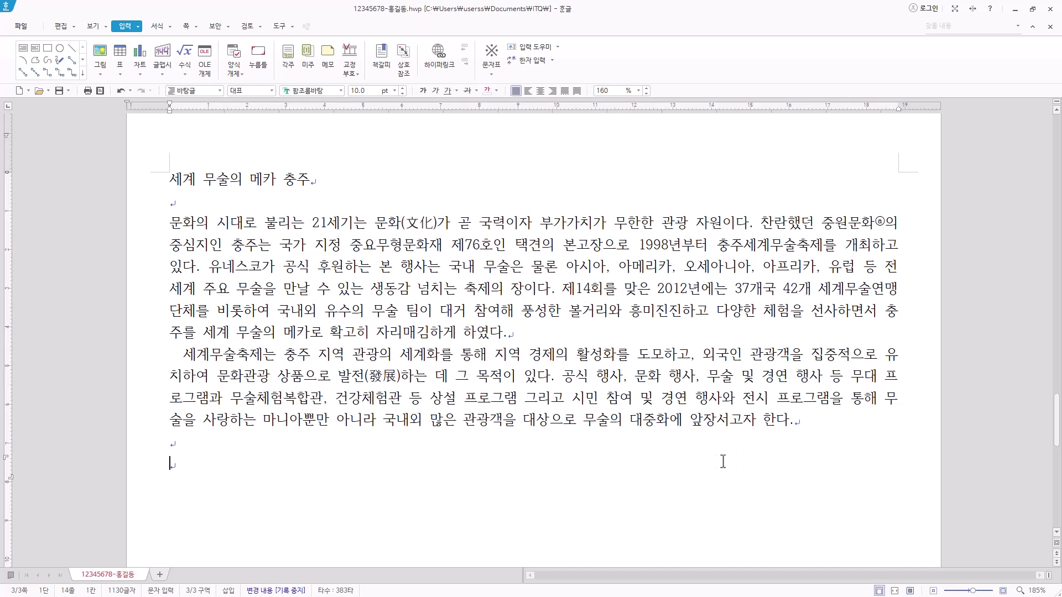
scroll(180, 467, "down", 1)
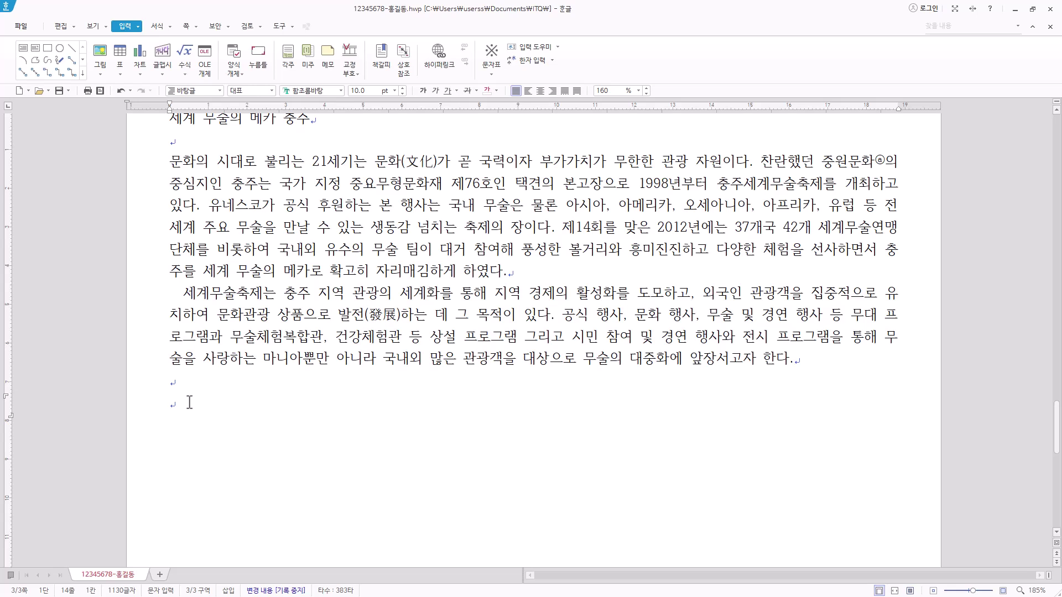
Insert the ♥ symbol from the 전각 기호(일반) set of the 한글(HNC) character table on the new line
key("ctrl+F10")
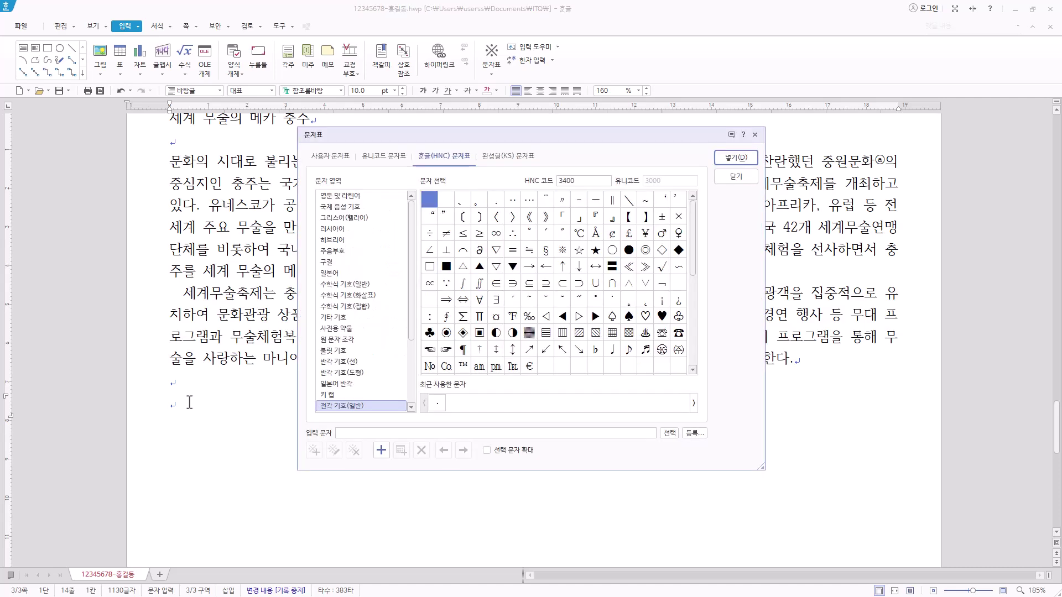
left_click(383, 158)
left_click(445, 157)
left_click(502, 159)
left_click(440, 159)
left_click_drag(412, 329, 414, 374)
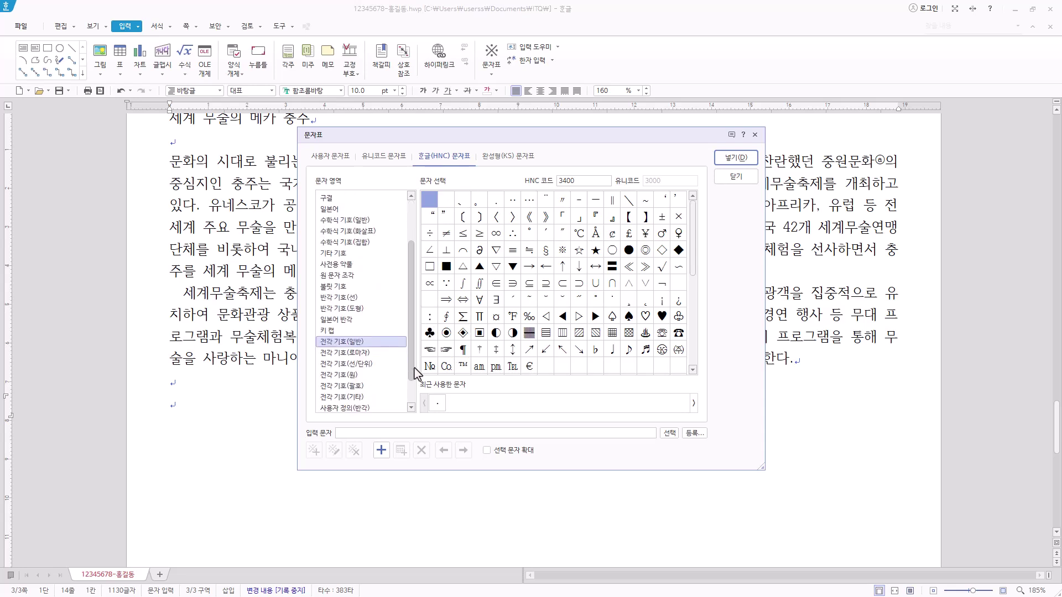
left_click(362, 342)
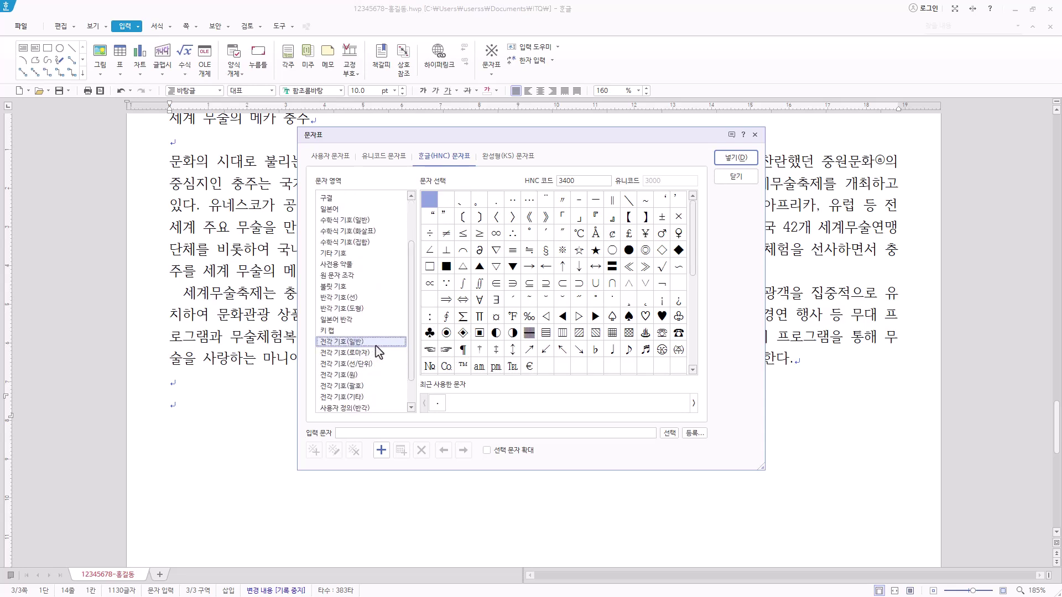
left_click(368, 156)
left_click(505, 157)
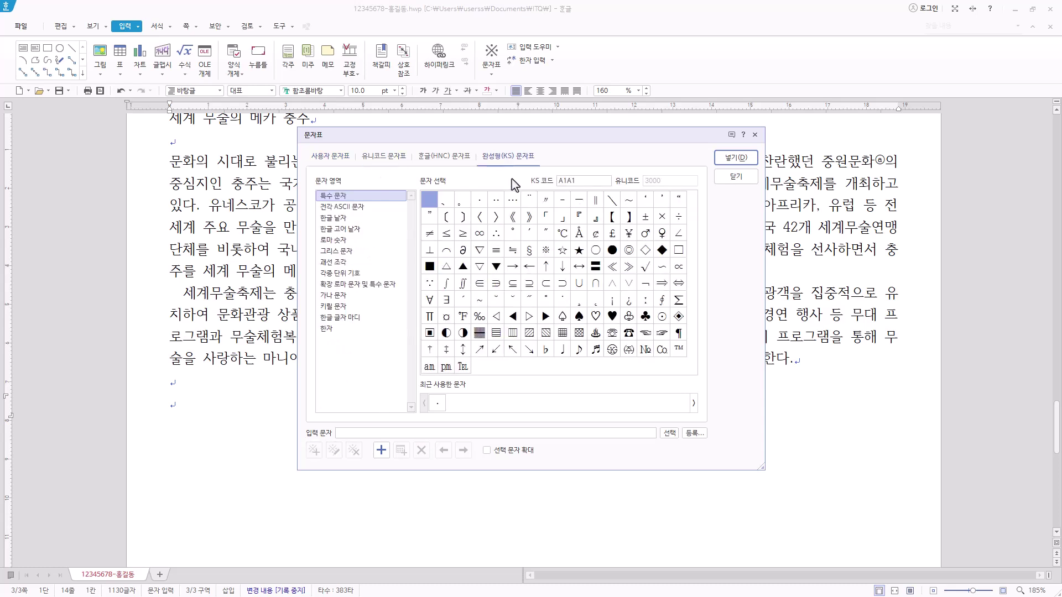
left_click(428, 158)
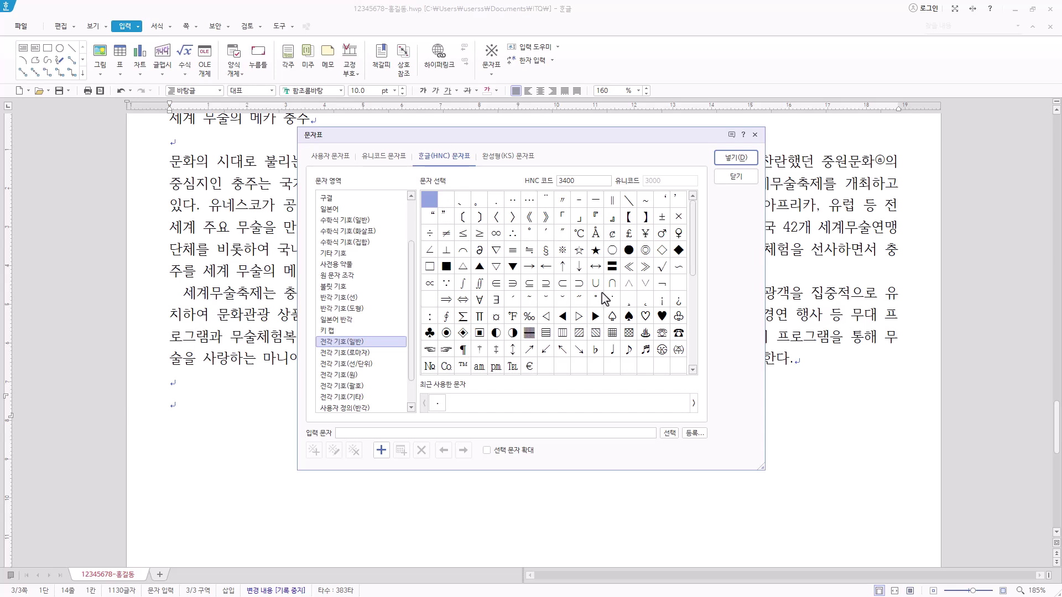
left_click(662, 320)
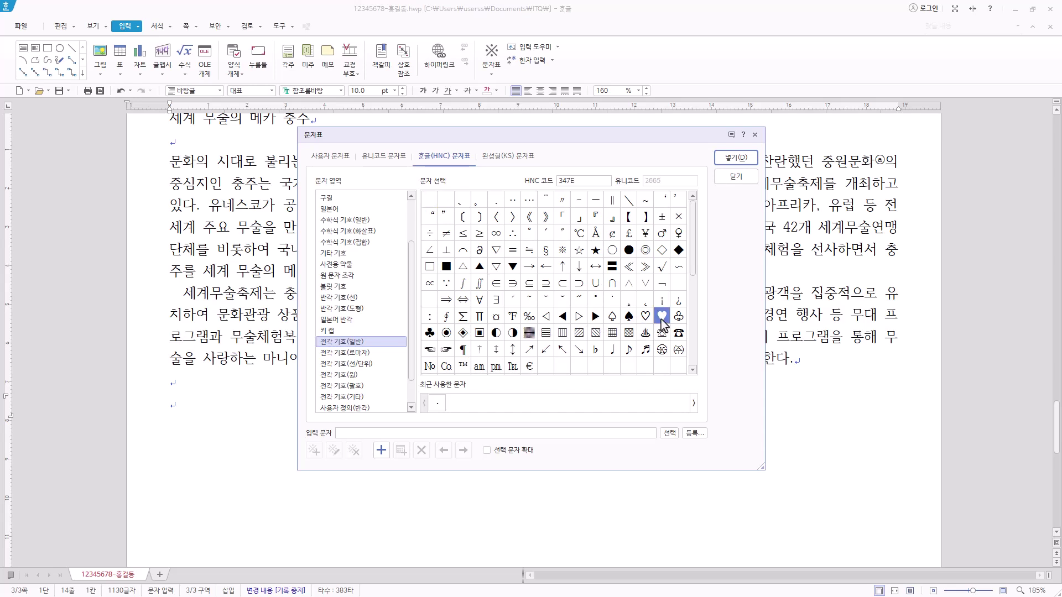
left_click(736, 157)
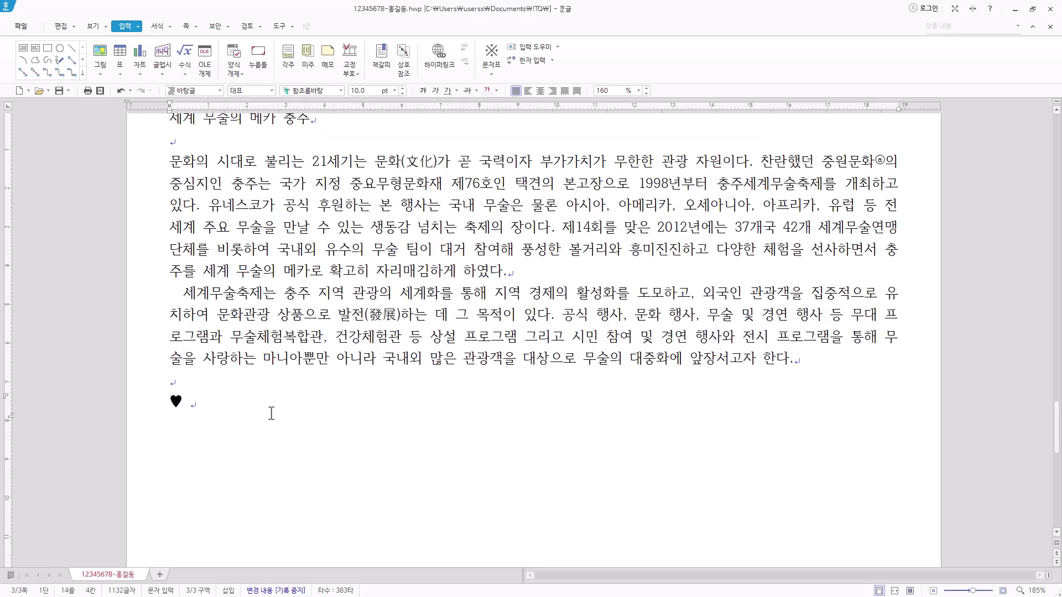
Write the heading '세계의 전통 무술' after the heart and list below it '한국의 전통 무술' through '가라테 : 신체 각 부위면을 이용해서 상대방을 공격하는 무술'
type("세계의 전통 무술")
key("Return")
scroll(321, 379, "down", 1)
scroll(321, 379, "down", 1)
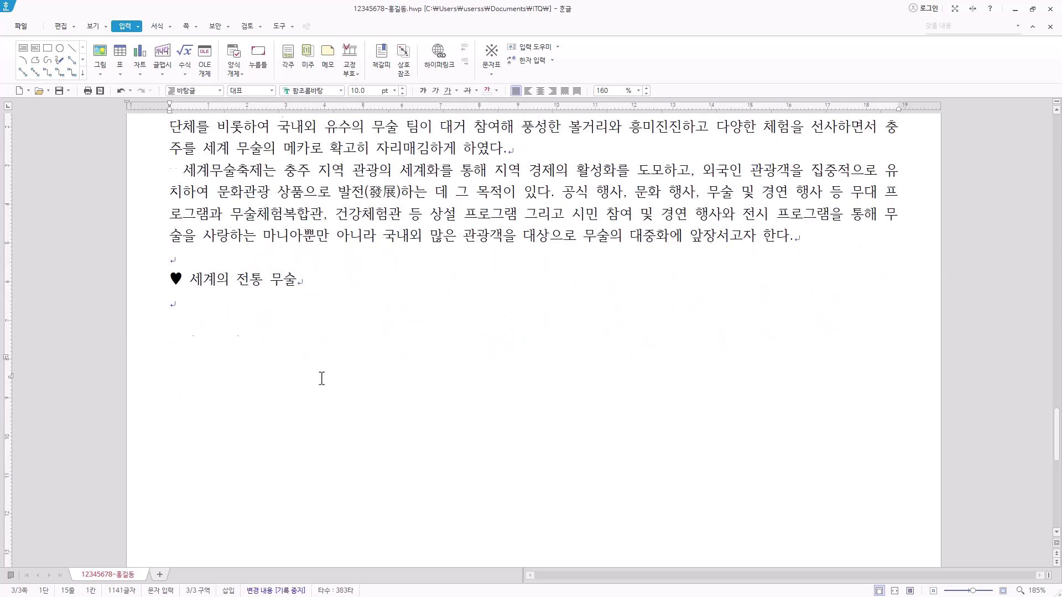
scroll(252, 318, "down", 1)
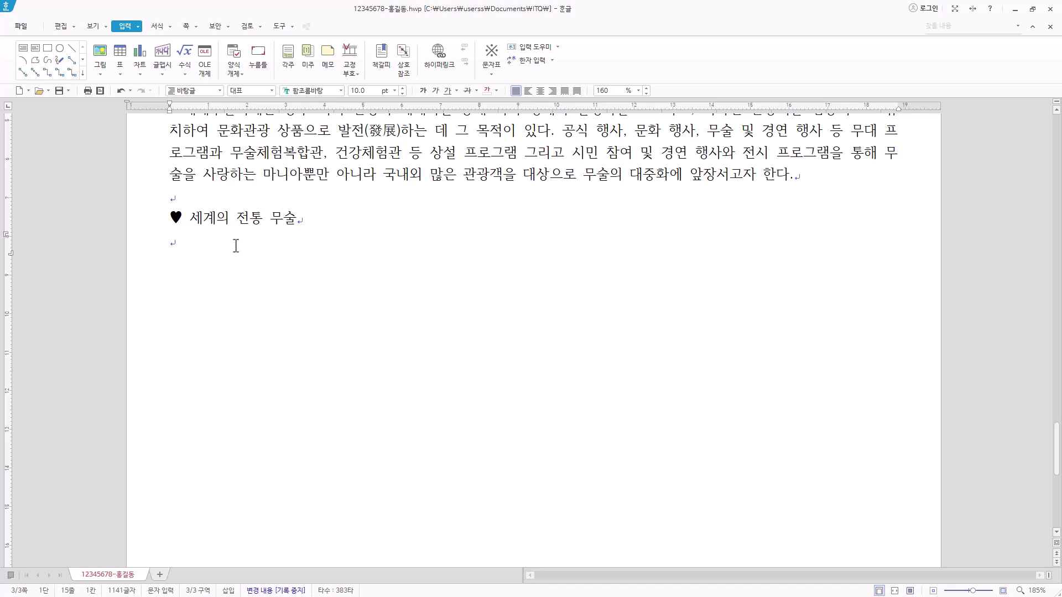
type("한국의 전통 무술 태권도 : 기술단련으로 자신의 신체를 방어하는 호신 무술 합기도 : 합기를 사용해서 상대를 다루는 전통 무예 일본의 전통 무술 주짓수 : 유술을 바탕으로 상대방을 제압하는 전통 무예 가라테 : 신체 각 부위면을 이용해서 상대방을 공격하는 무술")
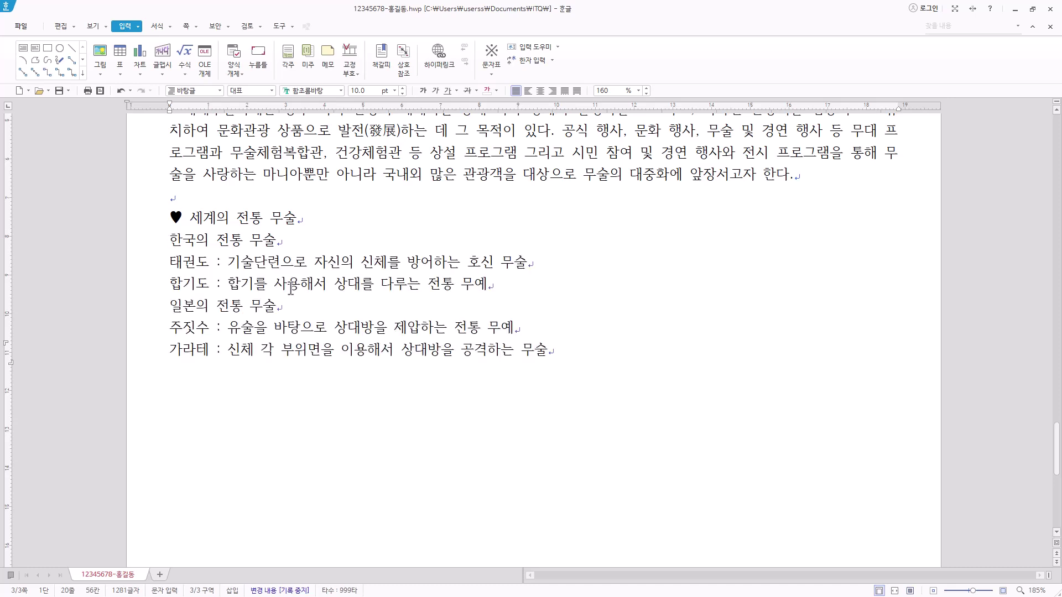
key("shift+Up")
key("shift+Up")
key("shift+Up")
key("shift+Up")
key("shift+Up")
key("shift+Up")
Leave a blank line after the martial arts list and add a second ♥ heading reading '무술축제 프로그램과 내용'
left_click(597, 354)
key("Return")
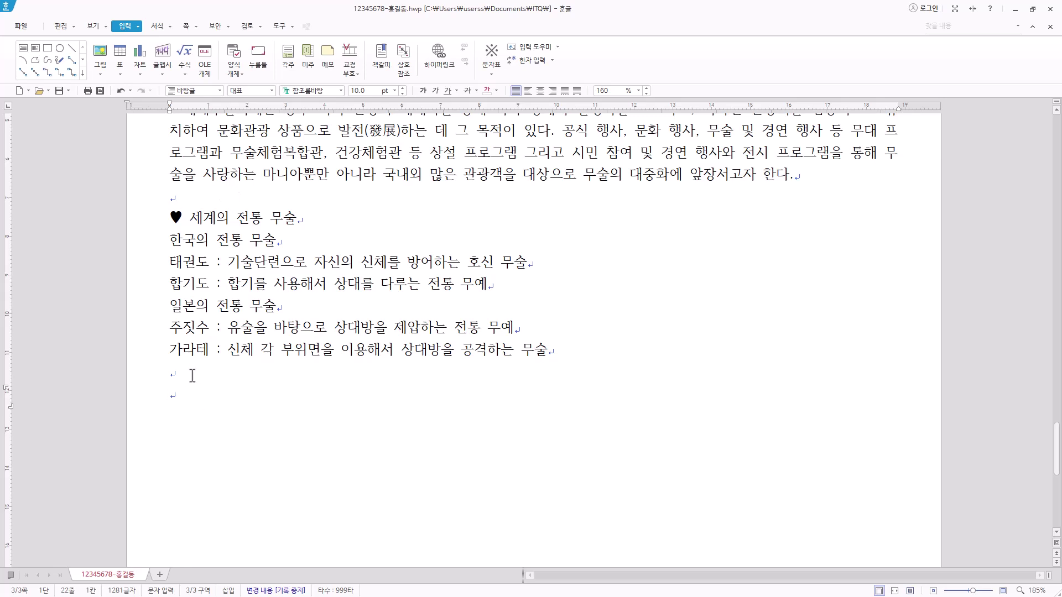
left_click(164, 407)
key("ctrl+F10")
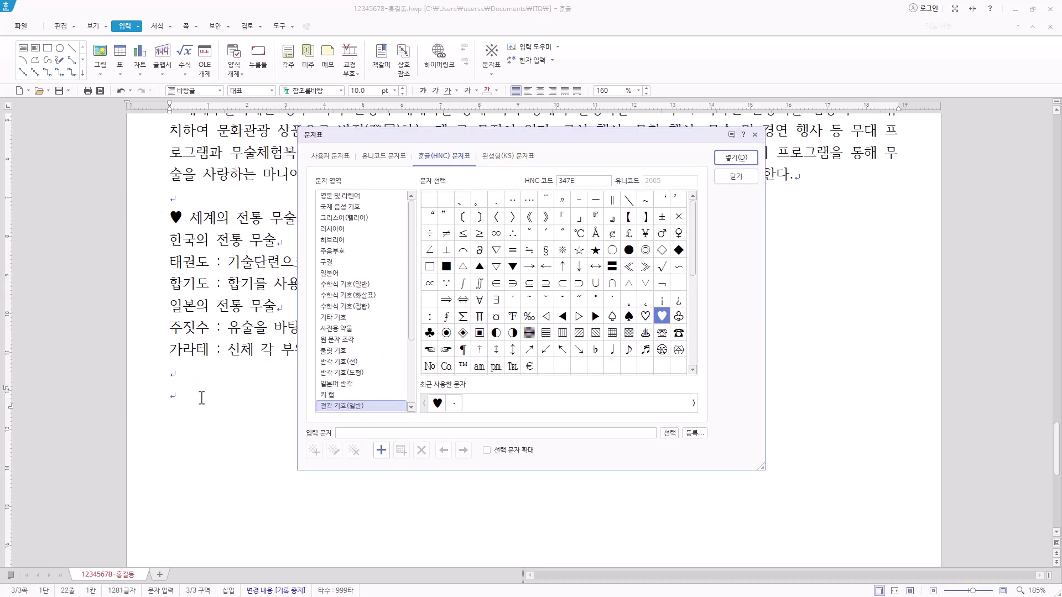
left_click(746, 158)
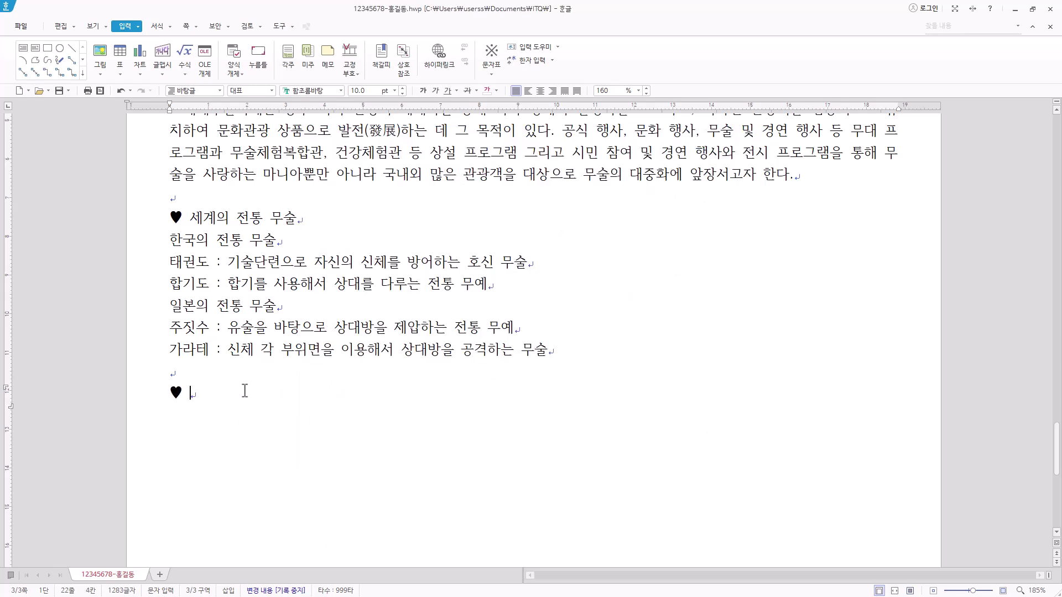
type("무술축제 프로그램과 내용")
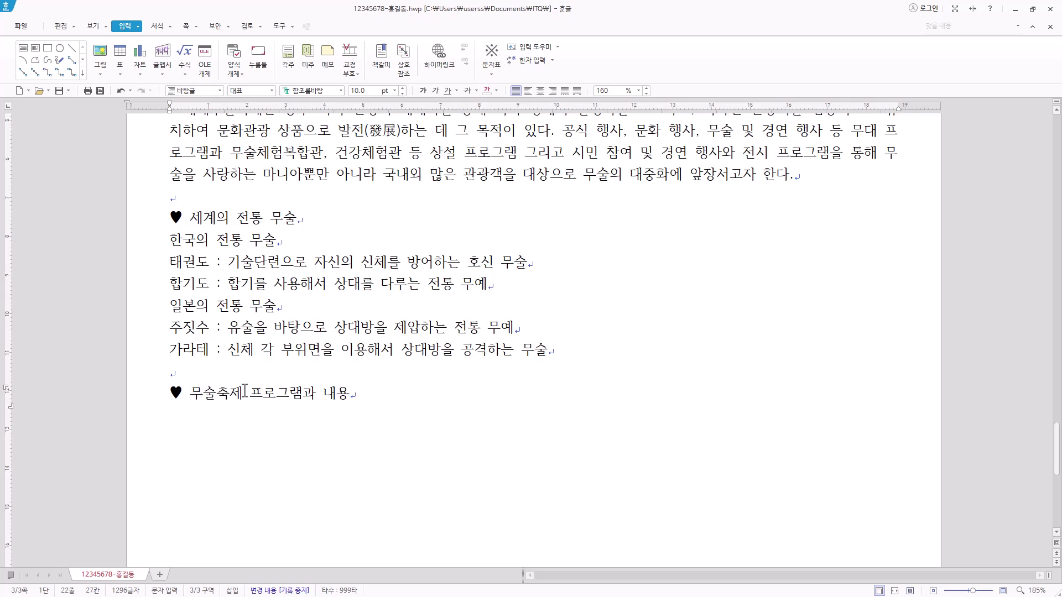
Insert a table with 5 rows and 3 columns on a new line below the '무술축제 프로그램과 내용' heading
key("Return")
scroll(257, 419, "down", 2)
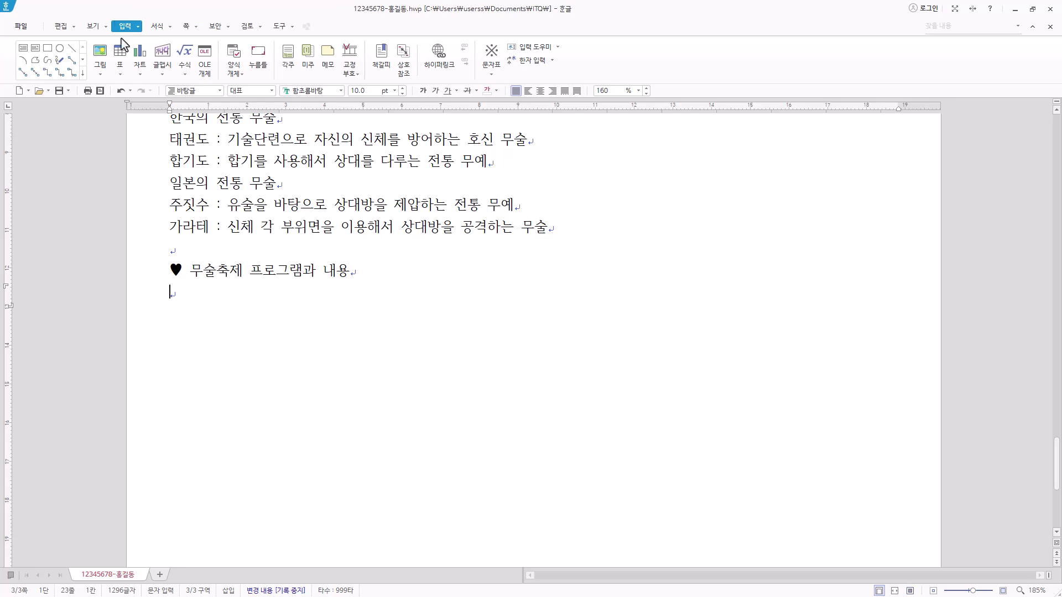
left_click(121, 58)
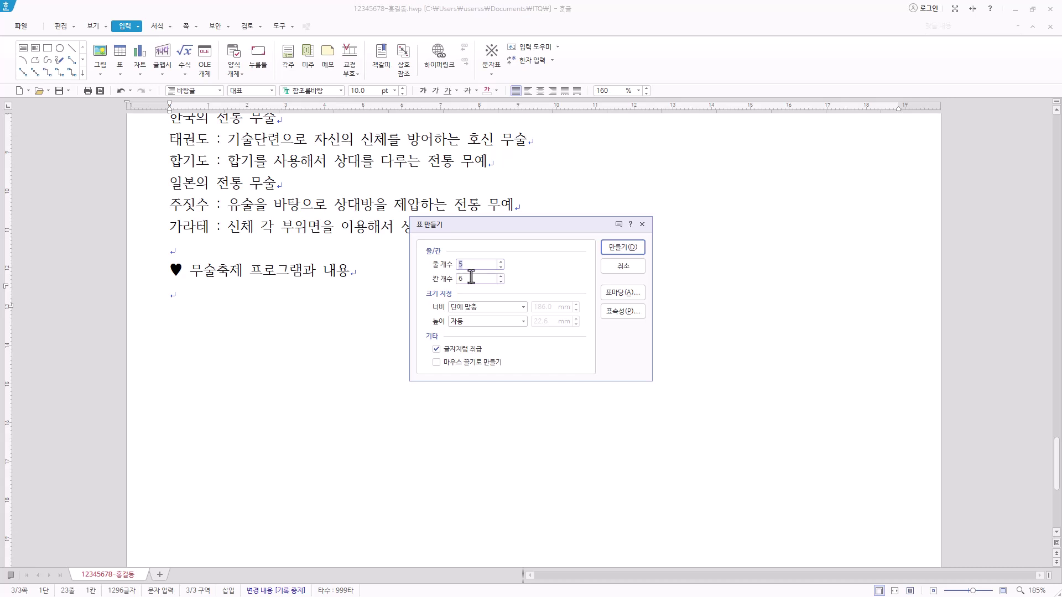
left_click_drag(471, 282, 403, 282)
type("3")
left_click(641, 257)
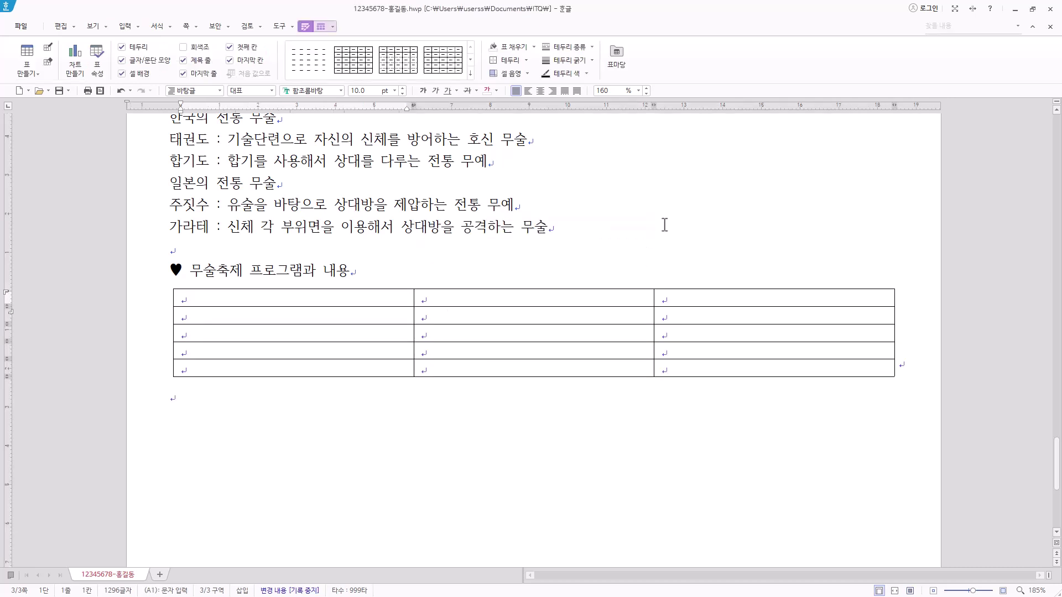
Merge the first two cells of the table's top row
left_click_drag(387, 293, 562, 298)
right_click(562, 298)
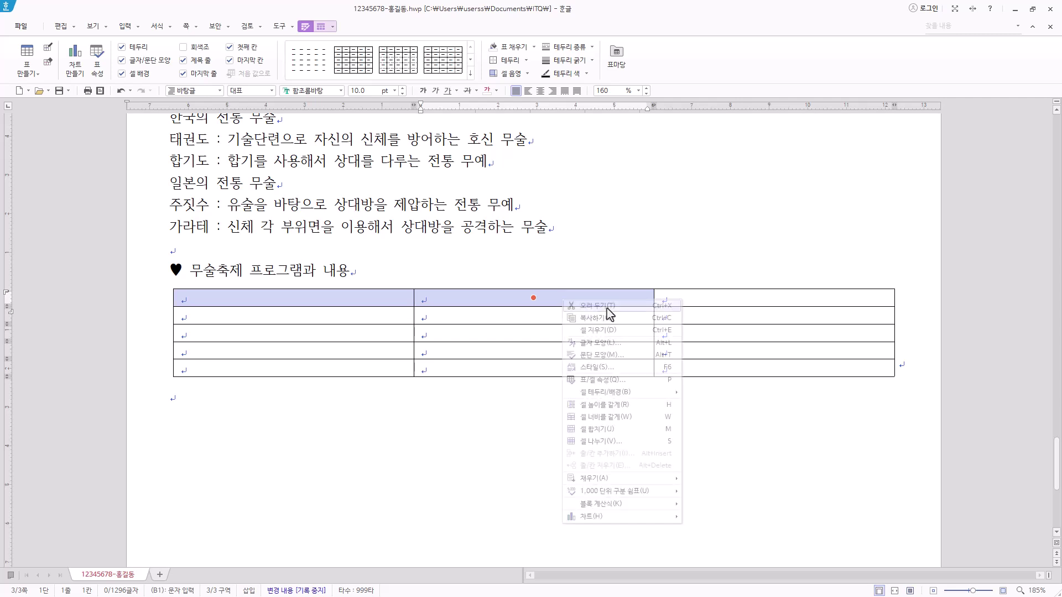
left_click(597, 429)
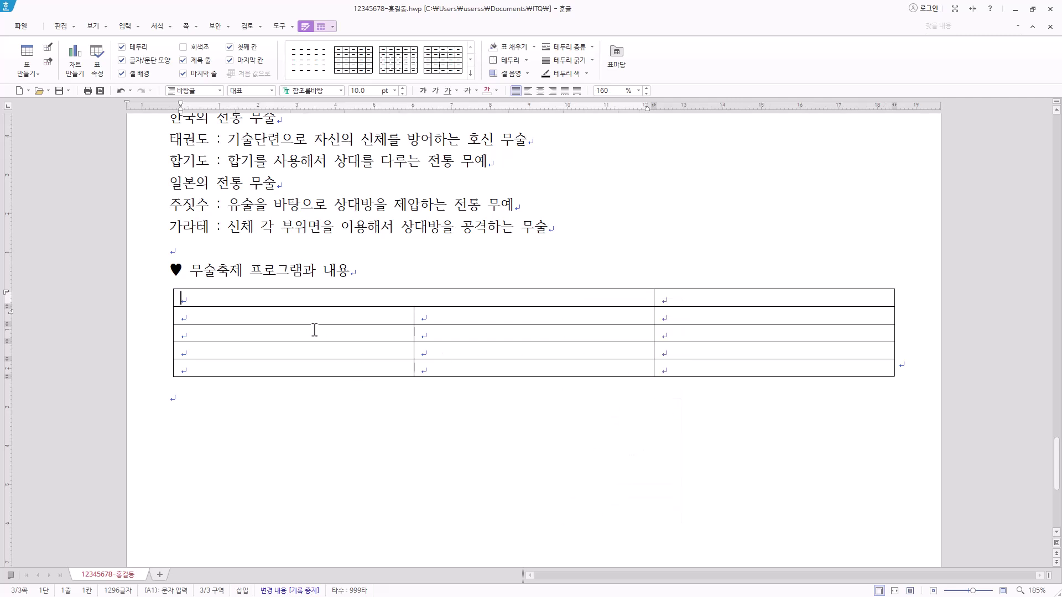
Merge the first-column cells of rows 2–3 and of rows 4–5, and narrow the first column slightly
left_click_drag(316, 315, 343, 338)
right_click(345, 333)
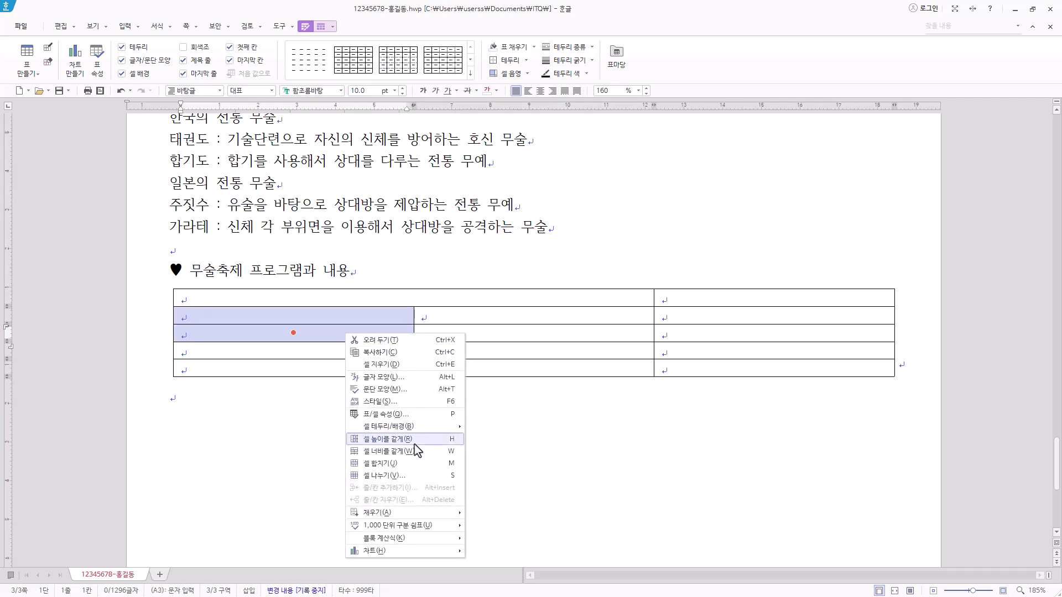
left_click(381, 468)
left_click_drag(325, 351, 326, 368)
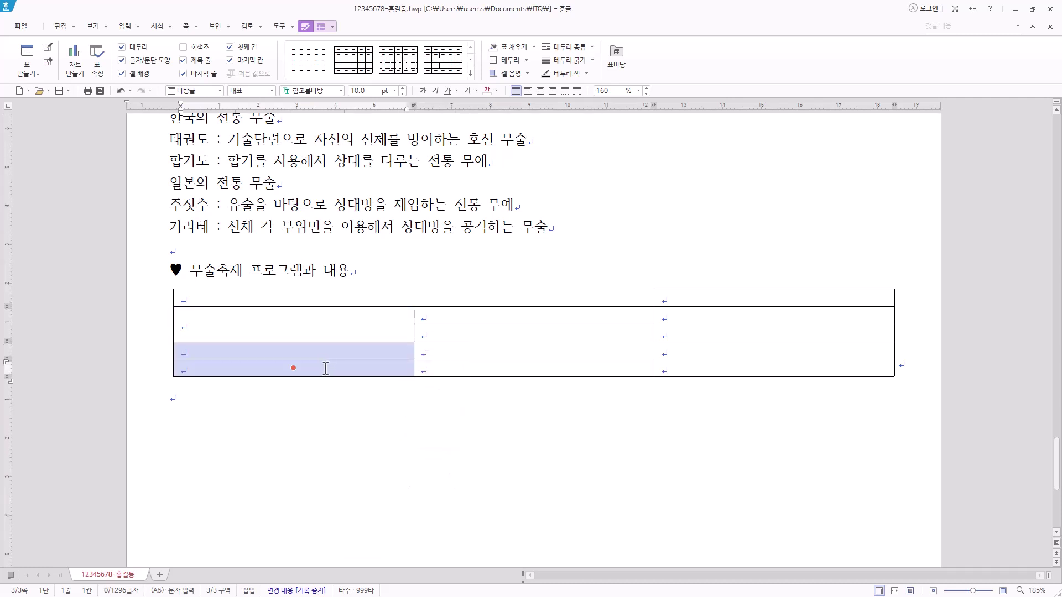
right_click(326, 368)
left_click(390, 499)
left_click_drag(413, 328, 383, 329)
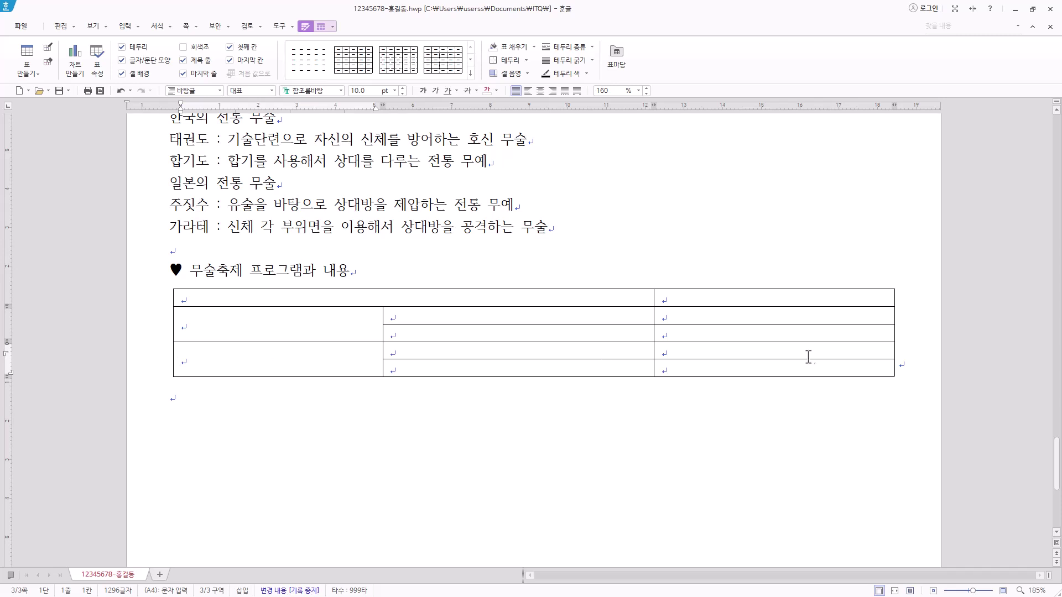
Fill the table with the 구분 and 내용 festival programme entries and narrow the first two columns to widen the 내용 column
left_click(294, 298)
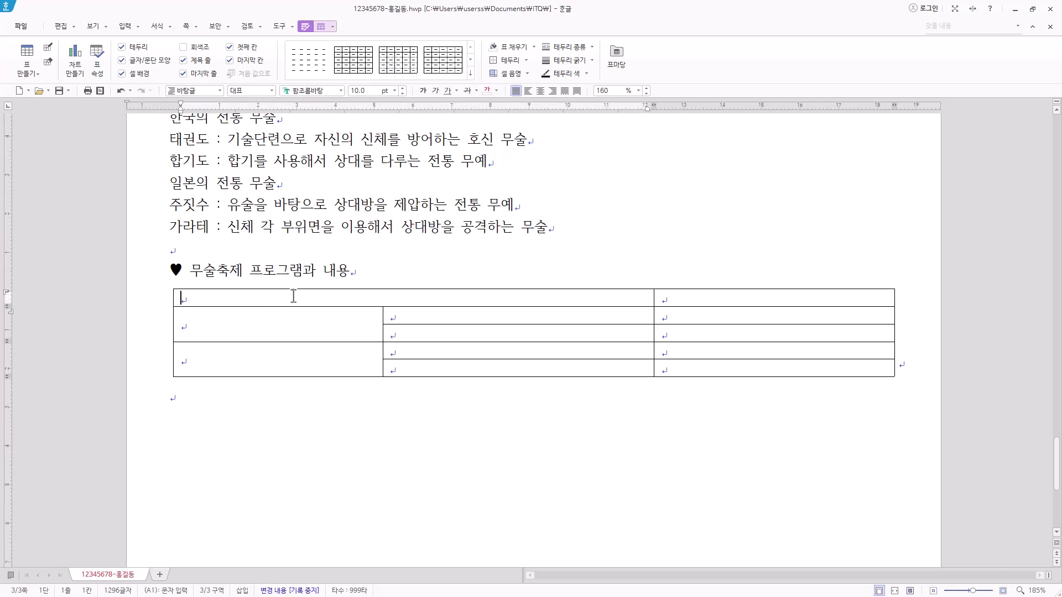
key("ctrl+v")
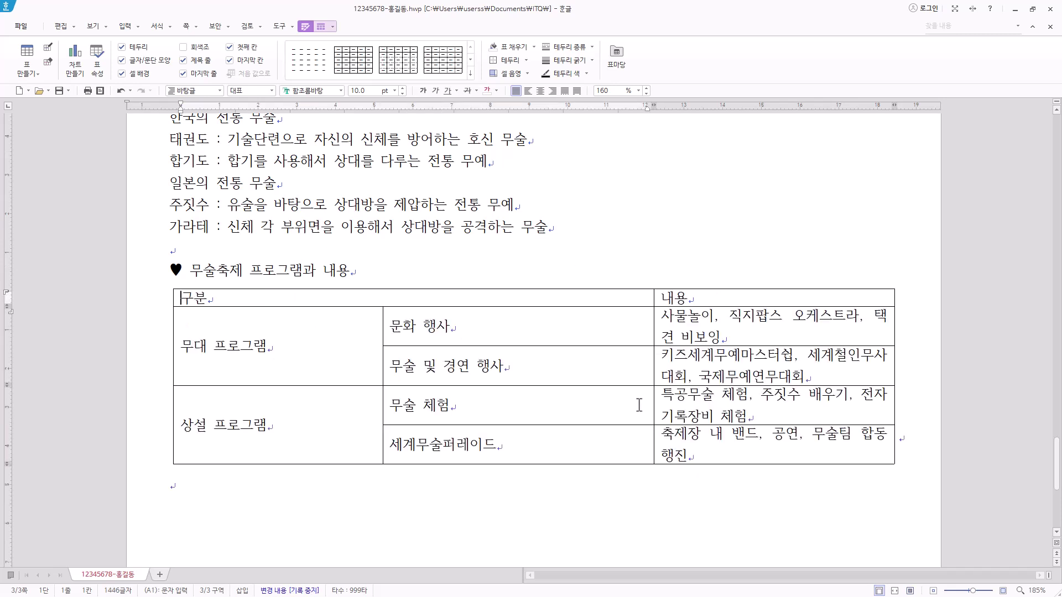
scroll(516, 404, "down", 1)
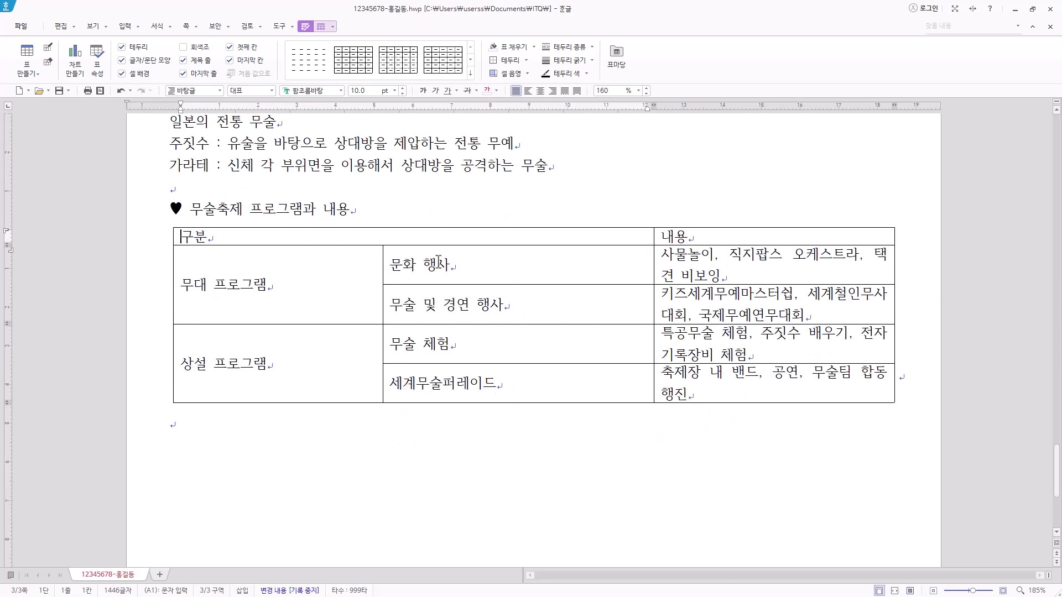
left_click_drag(382, 306, 329, 305)
left_click_drag(654, 305, 561, 305)
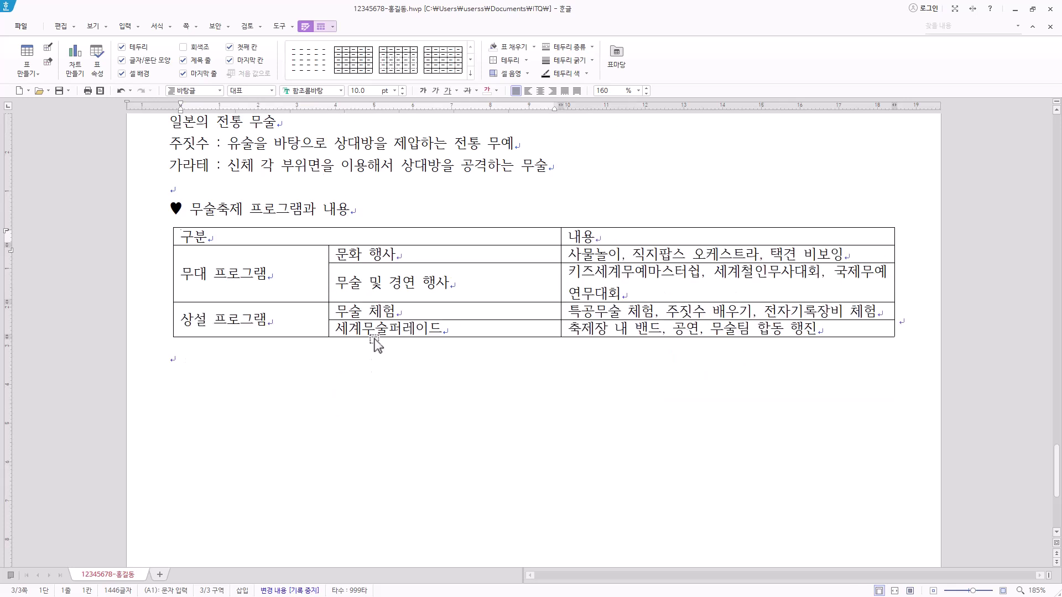
left_click(476, 283)
left_click(704, 283)
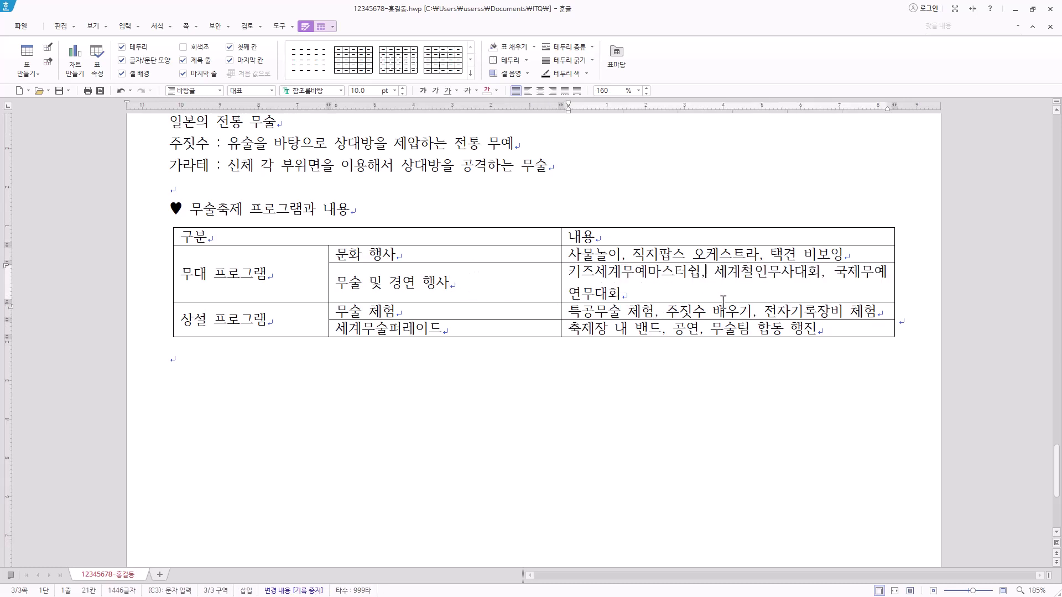
Add the organisation line '충주중원문화재단' below the table after a blank line, and save the document
left_click(193, 361)
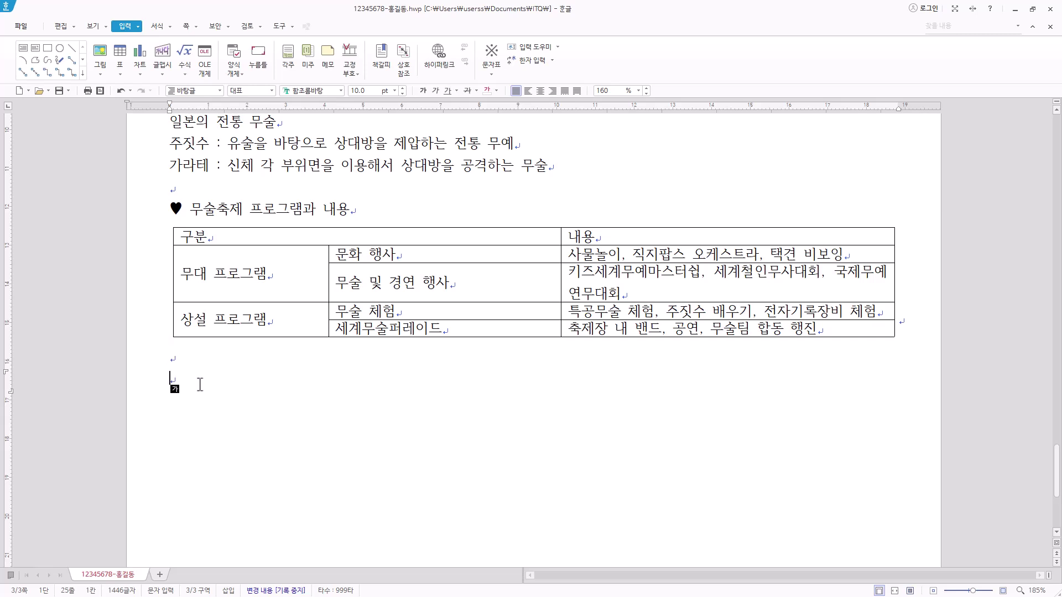
key("ctrl+v")
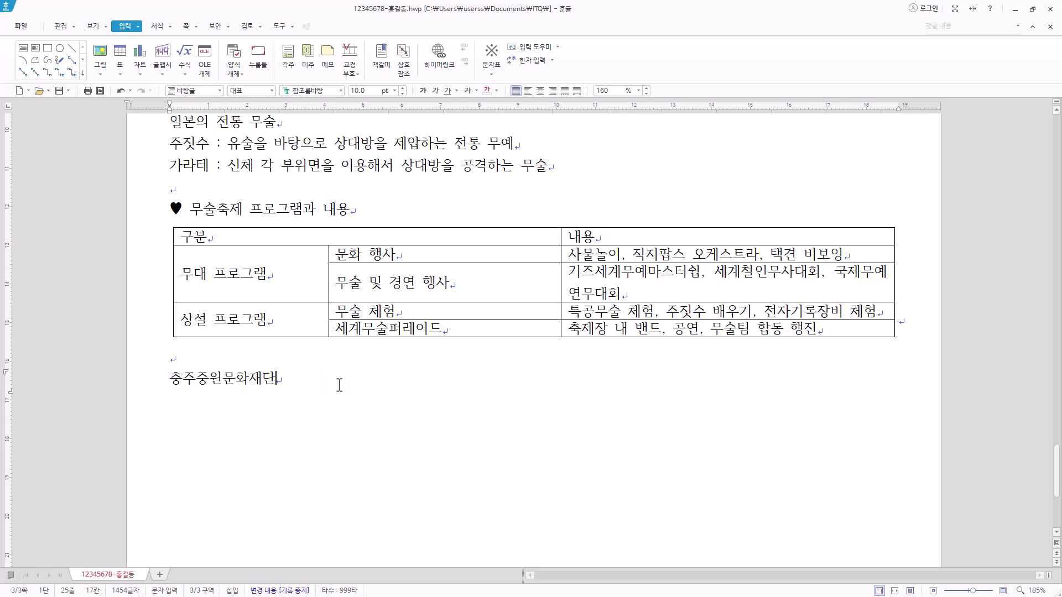
scroll(623, 412, "up", 3)
scroll(624, 412, "up", 4)
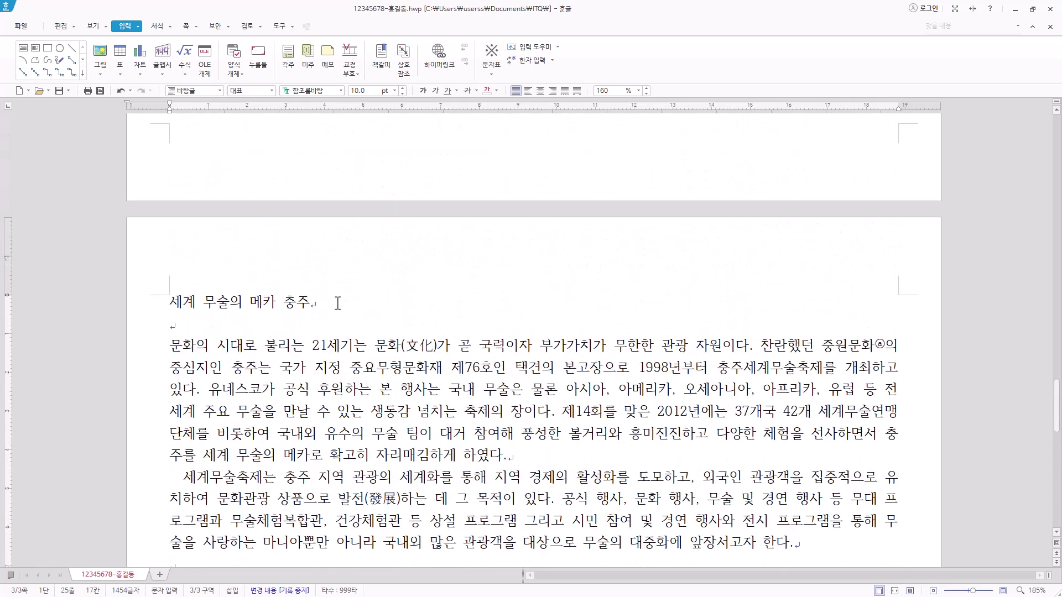
left_click(333, 304)
left_click(59, 90)
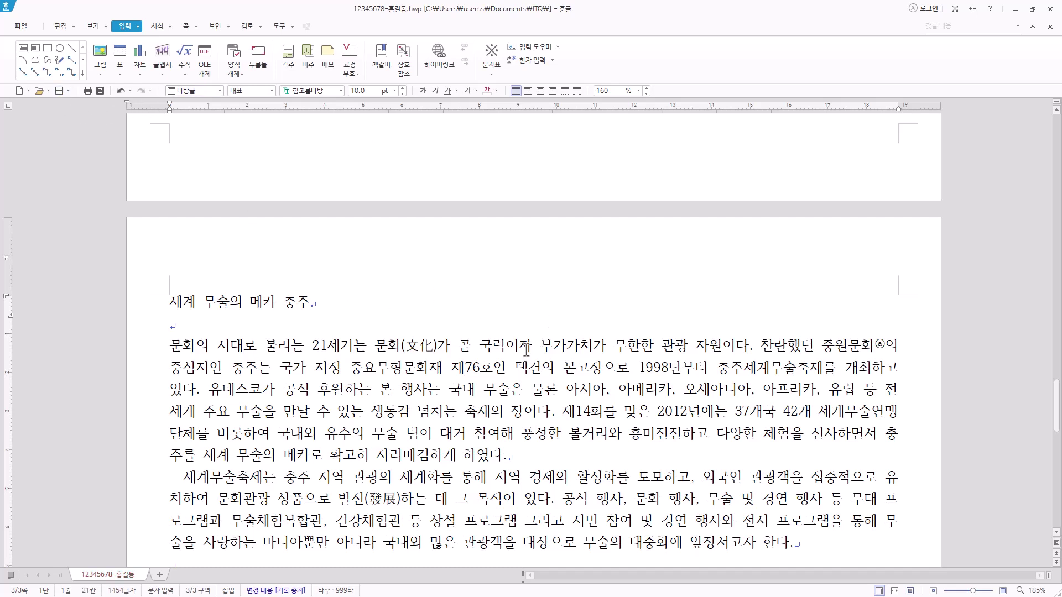
Set the font of the title '세계 무술의 메카 충주' to 돋움
left_click(338, 299)
left_click_drag(351, 301, 163, 310)
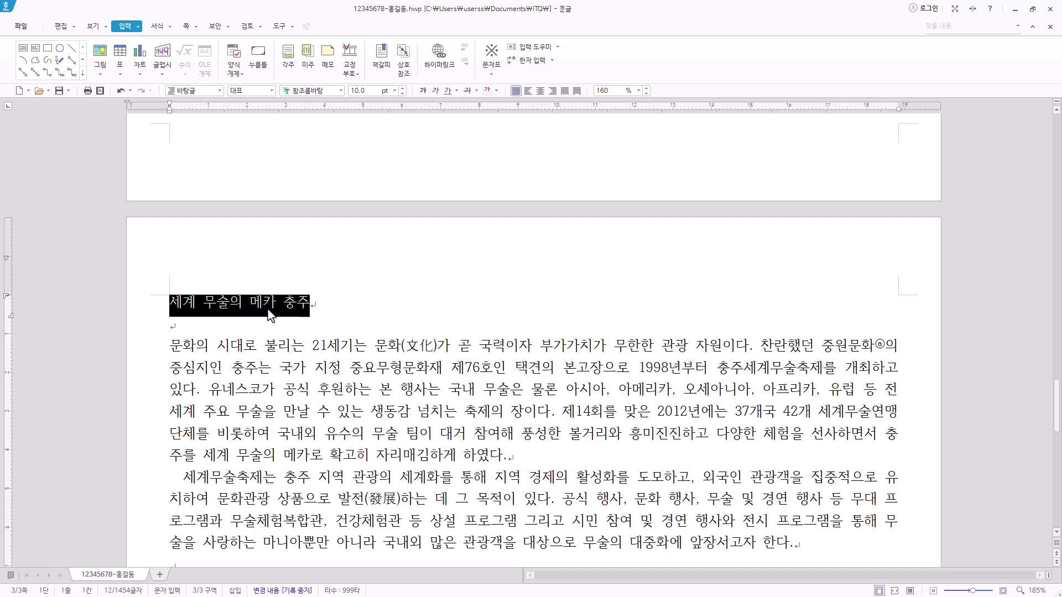
left_click(329, 92)
type("돋움")
key("Return")
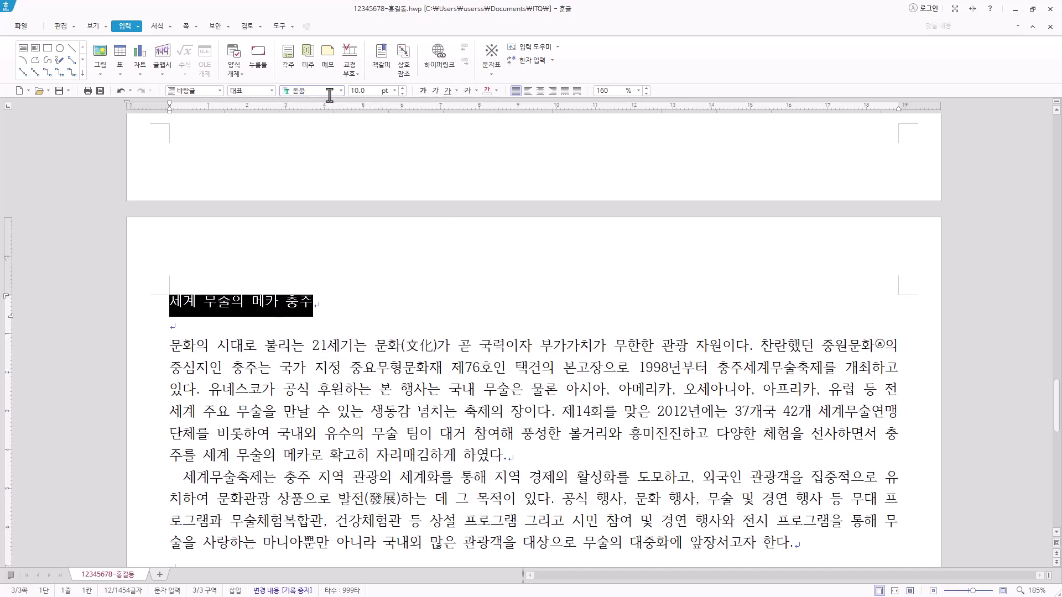
Set the title to 18 pt, bold and centred, and save the document
left_click(396, 89)
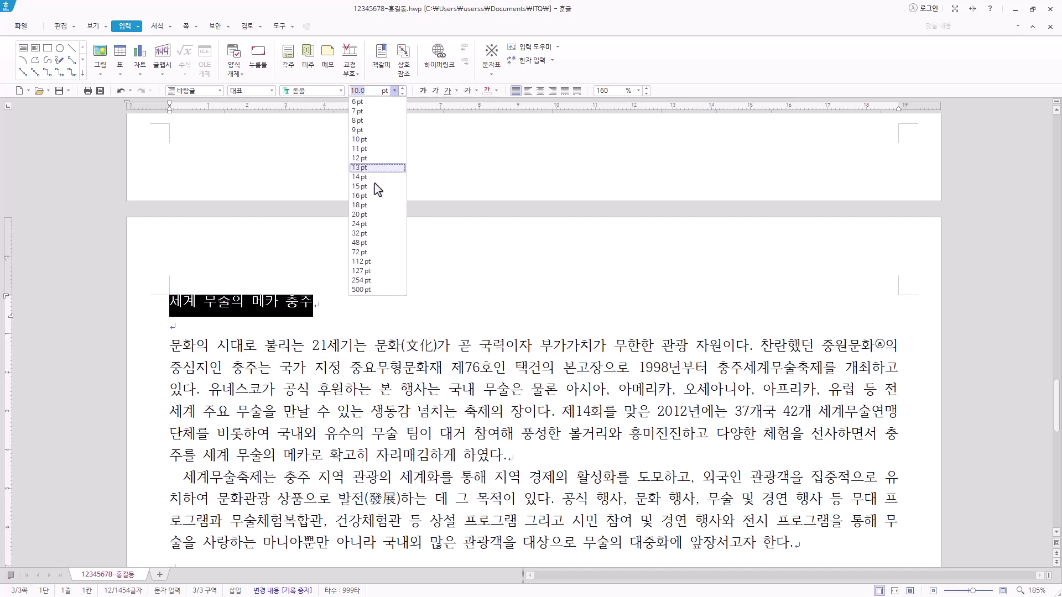
left_click(397, 202)
left_click(423, 90)
left_click(540, 90)
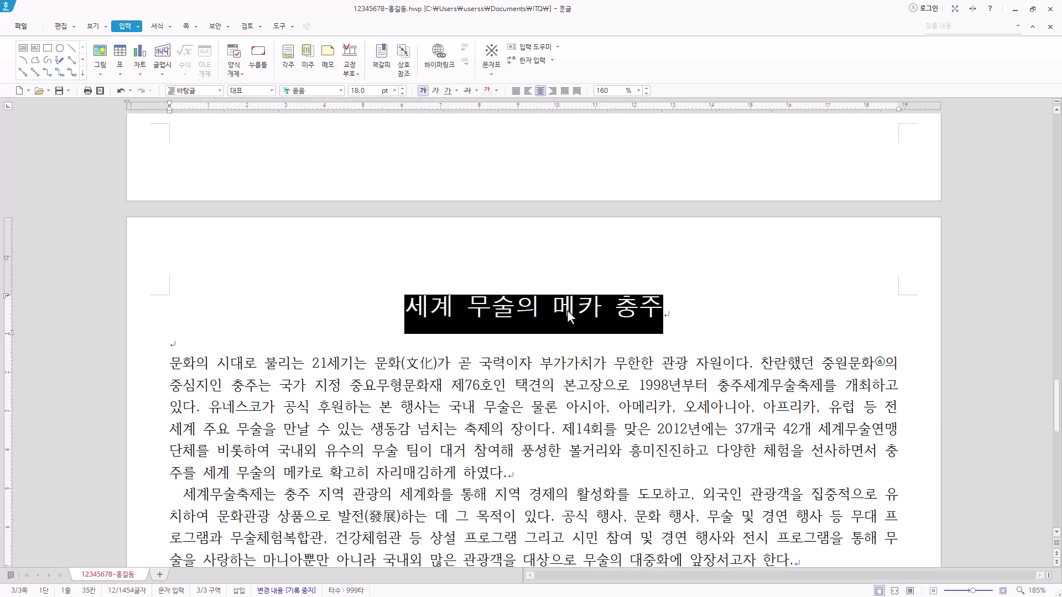
key("ctrl+s")
Add the ruby text (덧말) '세계무술과 문화' above the title '세계 무술의 메카 충주'
left_click(139, 28)
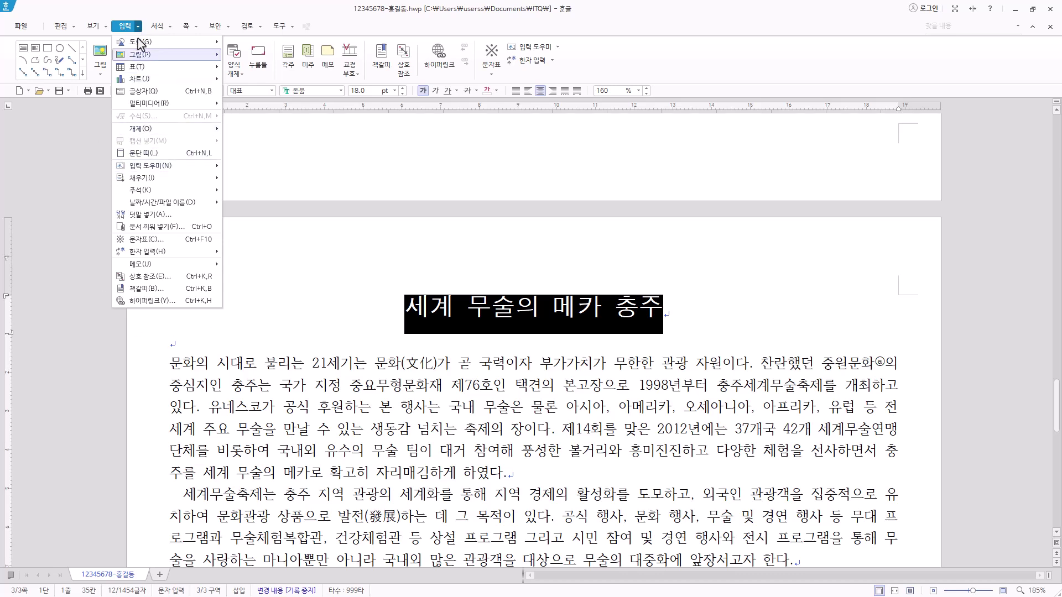
left_click(162, 217)
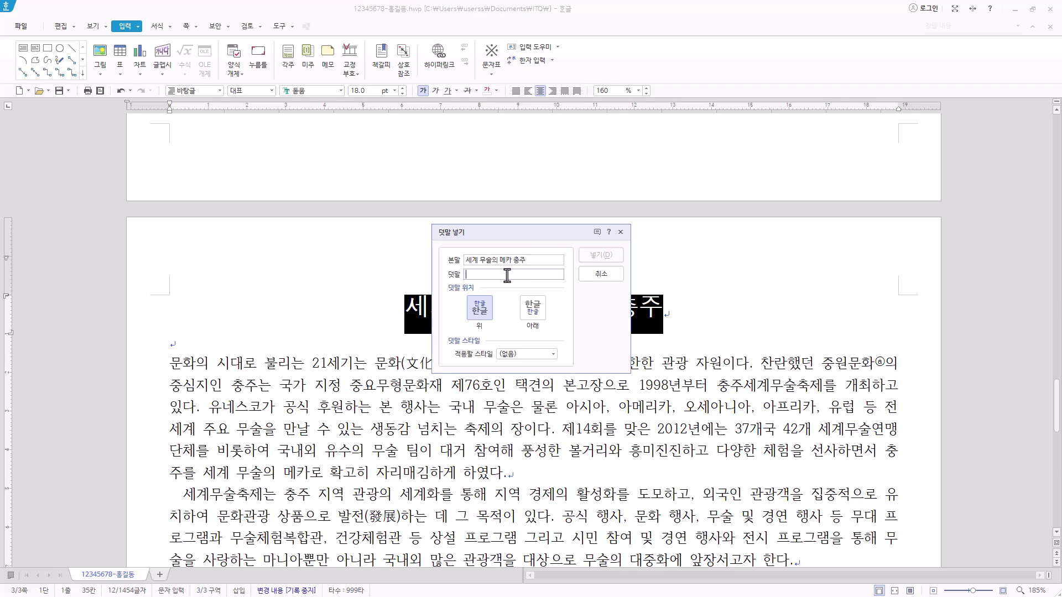
type("세계무술과 문화")
left_click(606, 258)
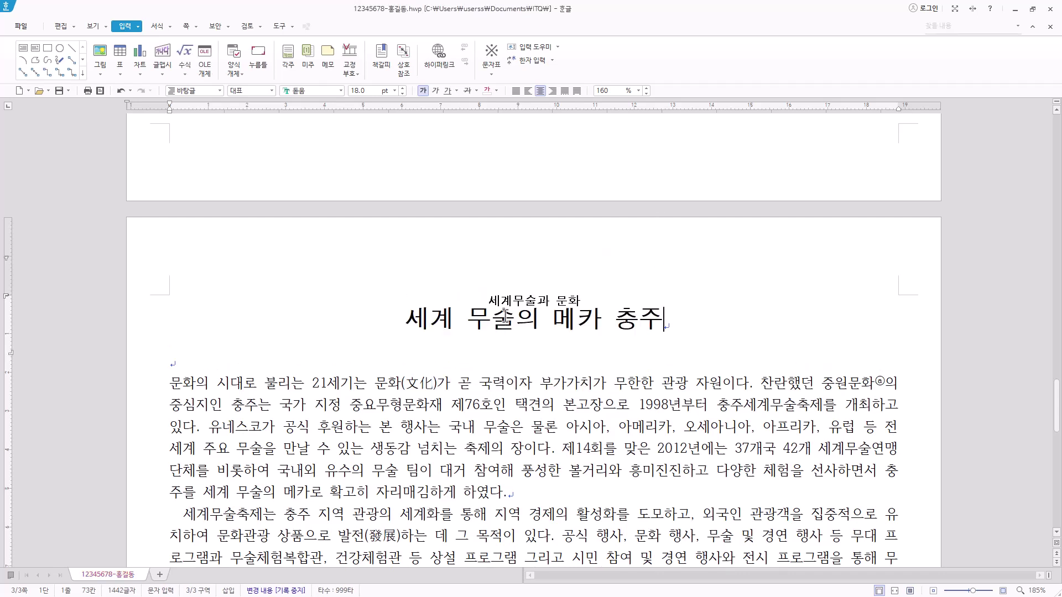
Create a header for both odd and even pages (양쪽) without a preset layout, containing '무술 한마당'
left_click(204, 360)
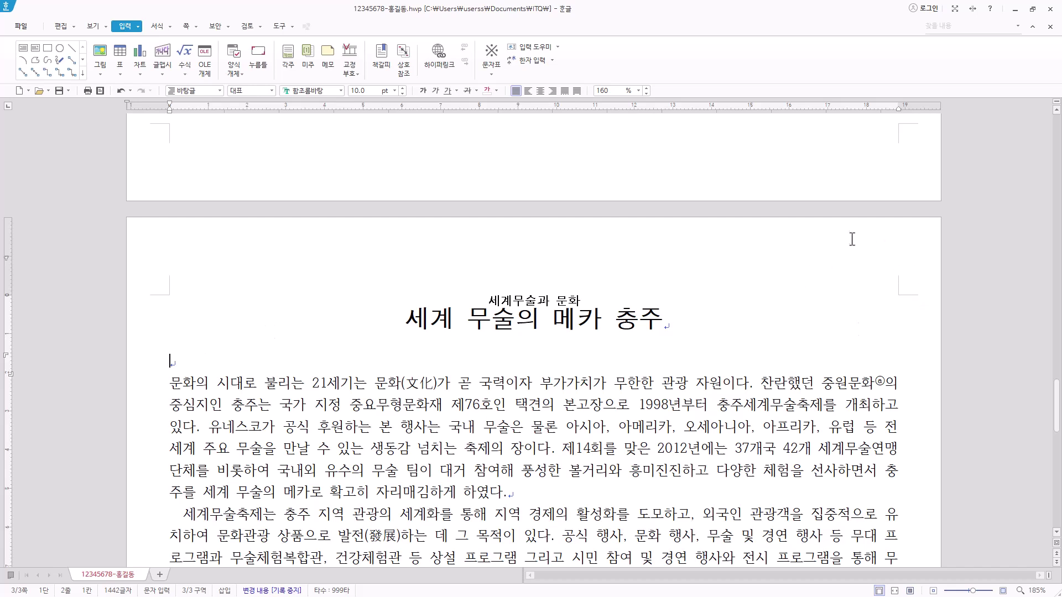
left_click(187, 26)
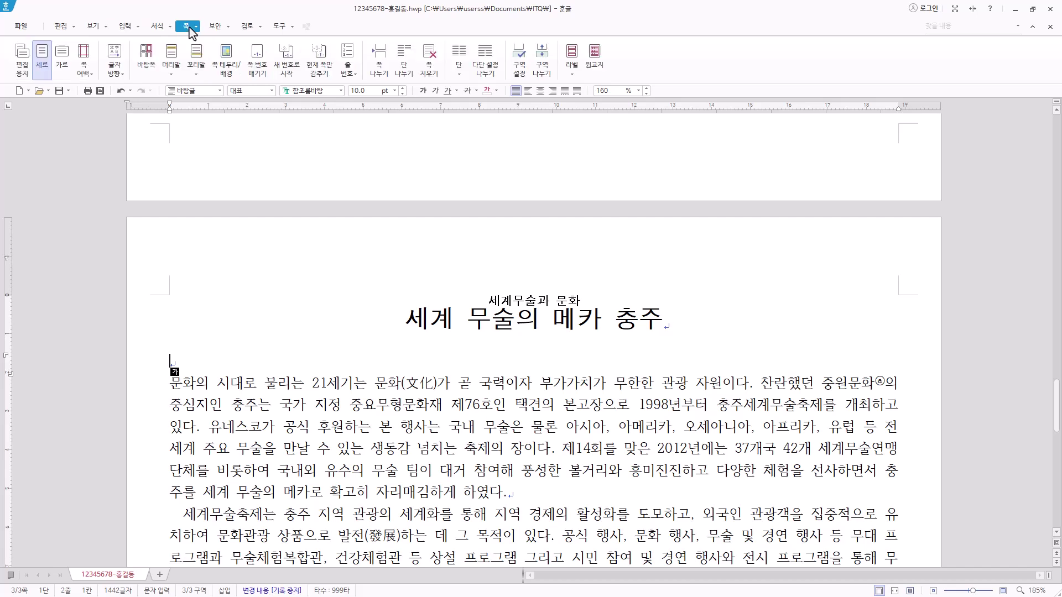
left_click(171, 65)
left_click(199, 114)
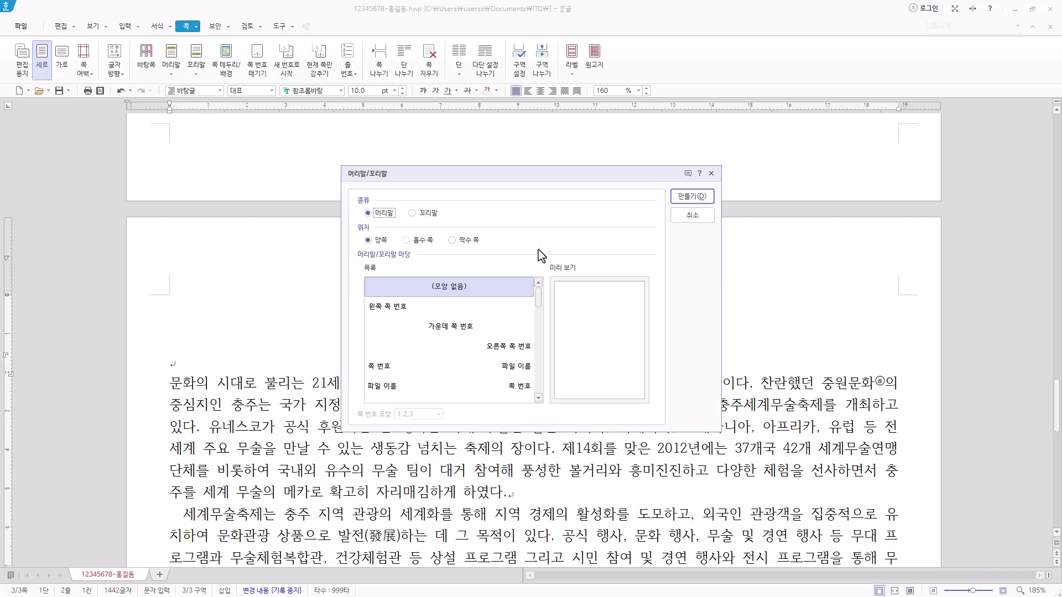
left_click(695, 201)
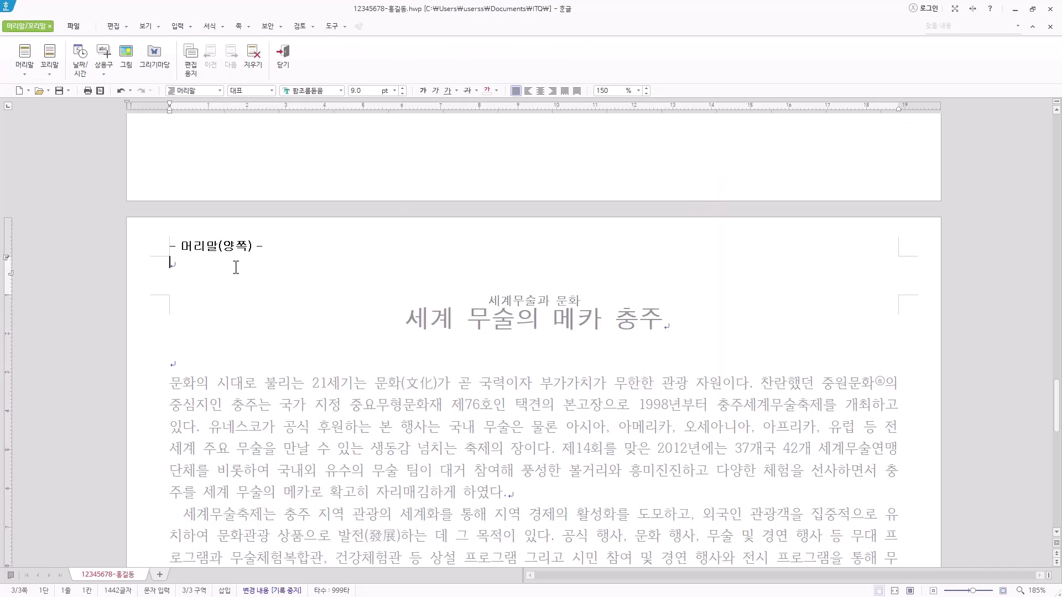
type("무술 한마당")
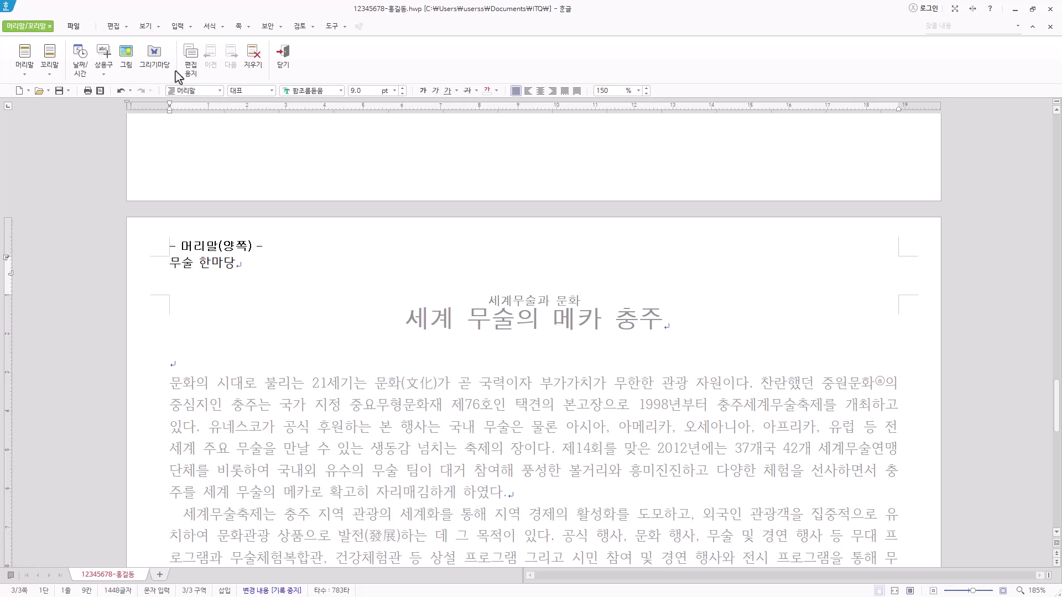
Format the header text '무술 한마당' as 돋움, 10 pt and right-aligned, and return to the document body
left_click(265, 264)
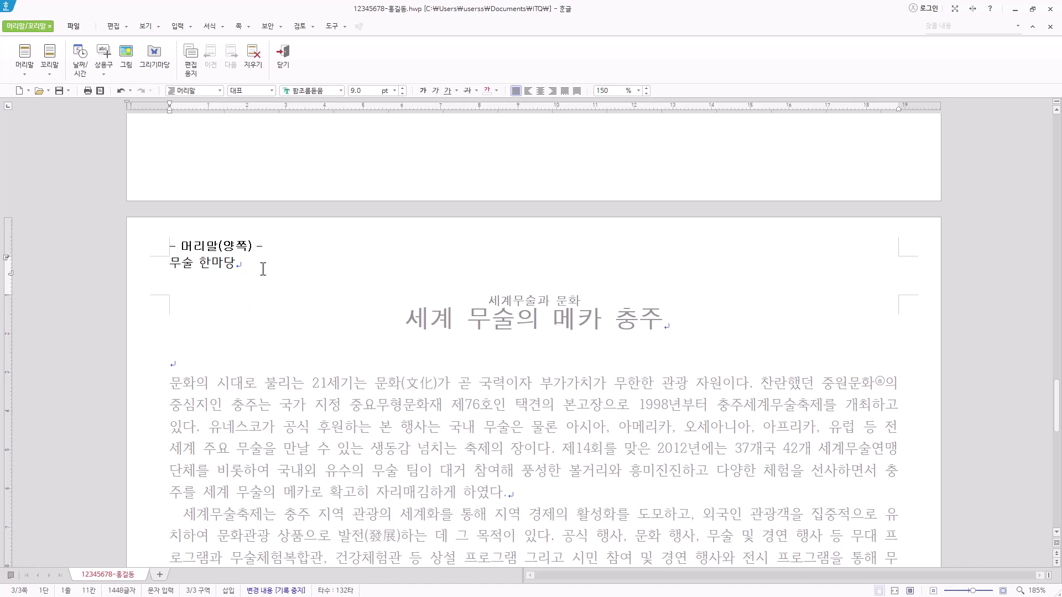
left_click_drag(263, 269, 154, 271)
left_click(327, 90)
type("돋움")
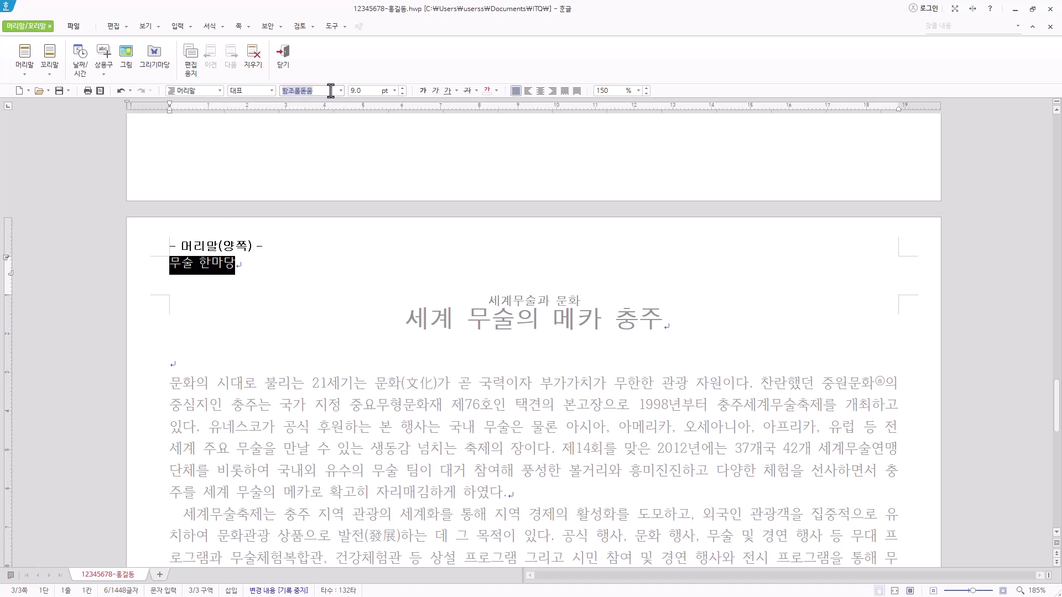
key("Return")
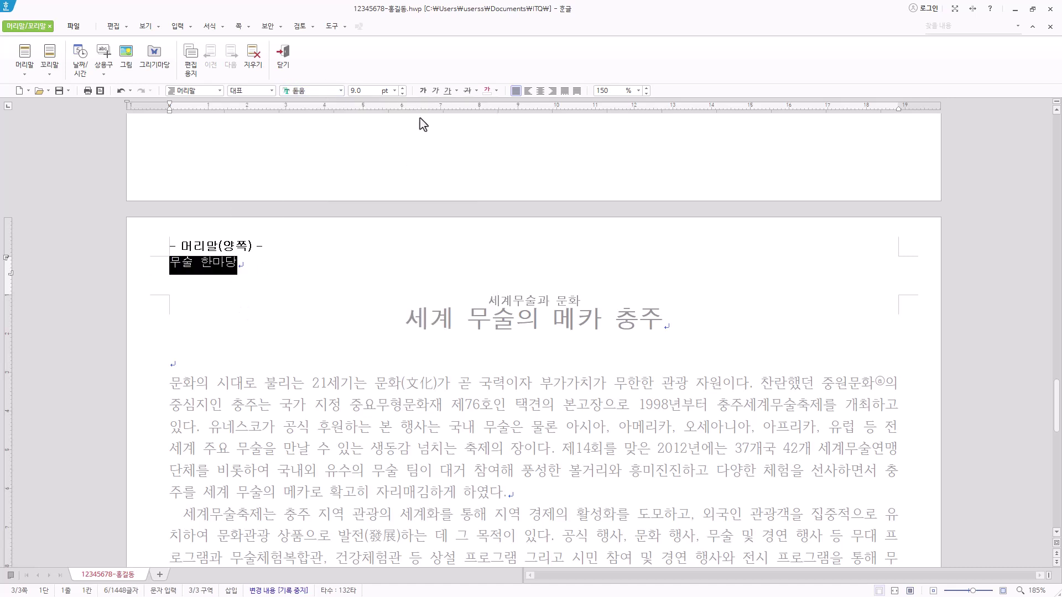
left_click(402, 89)
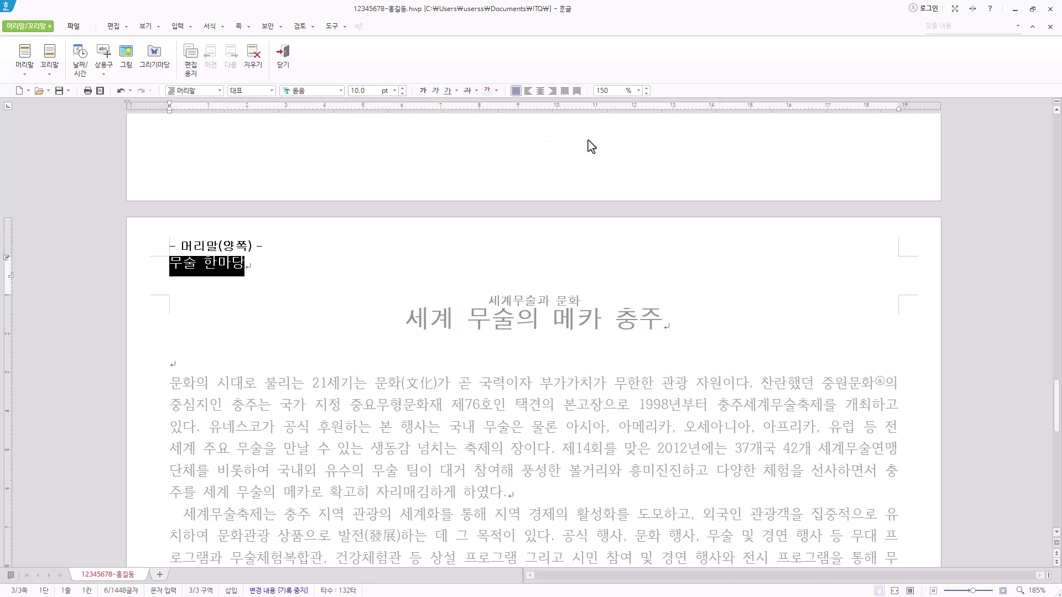
left_click(552, 91)
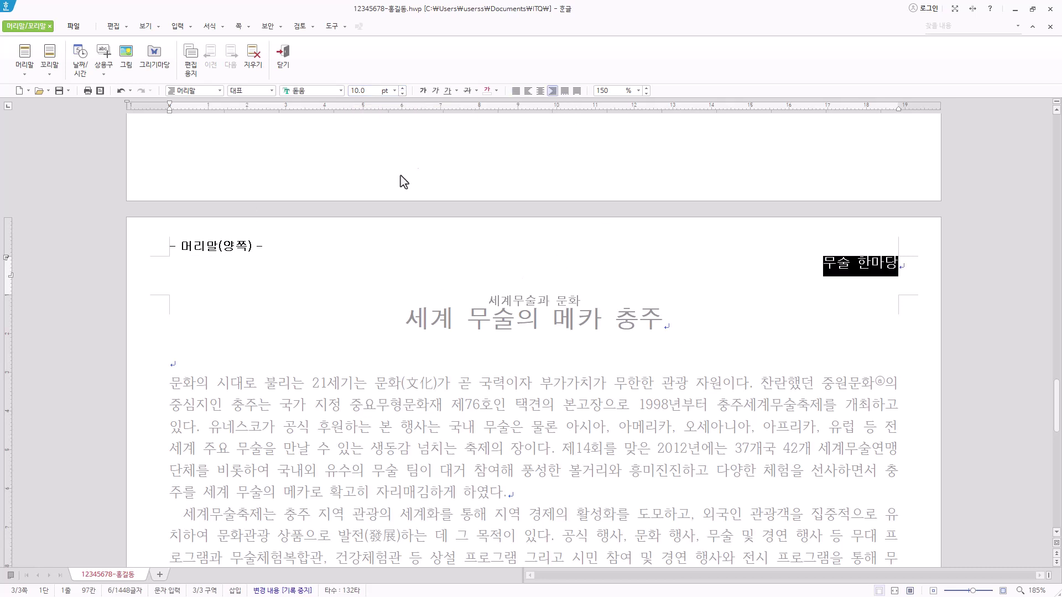
left_click(283, 65)
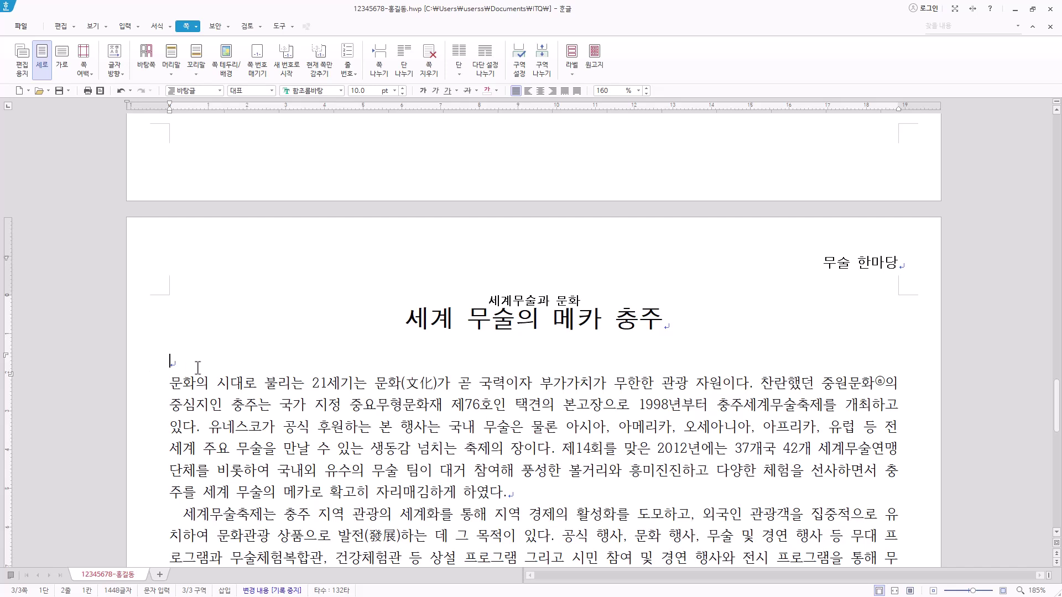
double_click(868, 266)
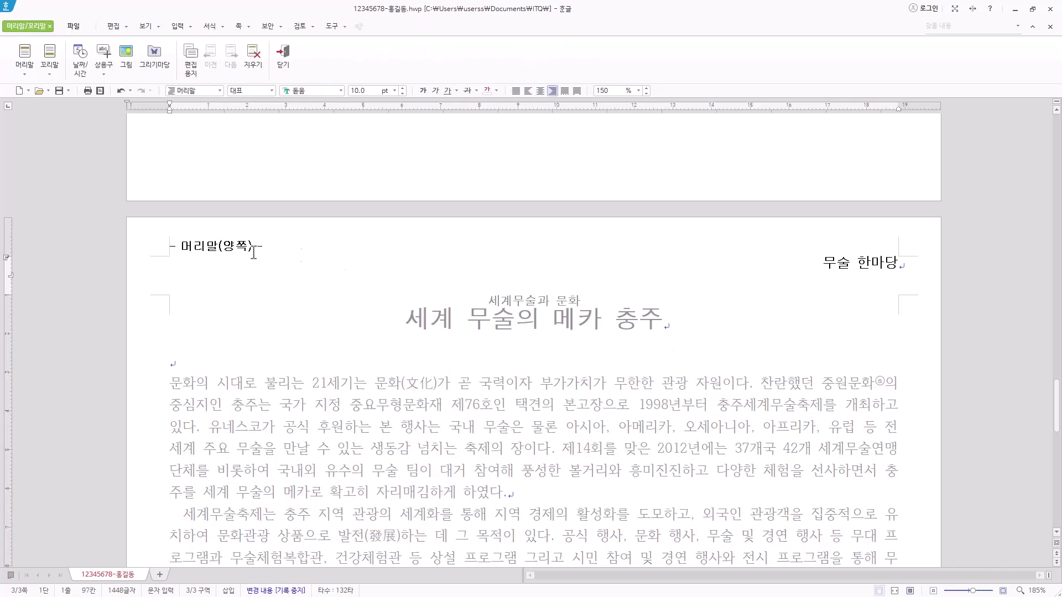
left_click(282, 53)
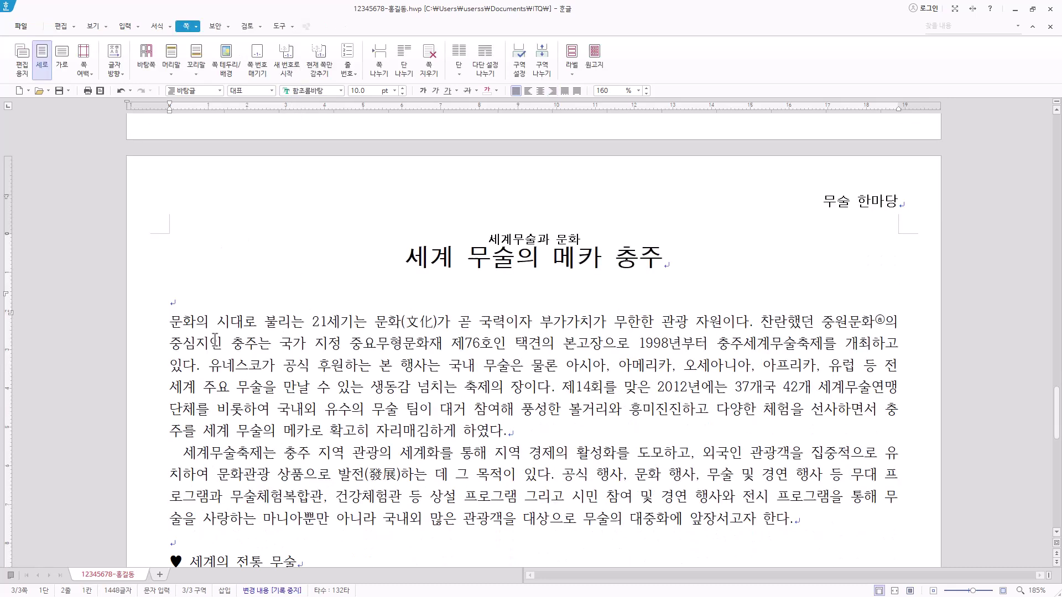
Decorate the first letter '문' of the first body paragraph as a two-line drop cap in 궁서 with a yellow fill
left_click_drag(169, 327, 204, 333)
left_click(186, 333)
left_click(156, 26)
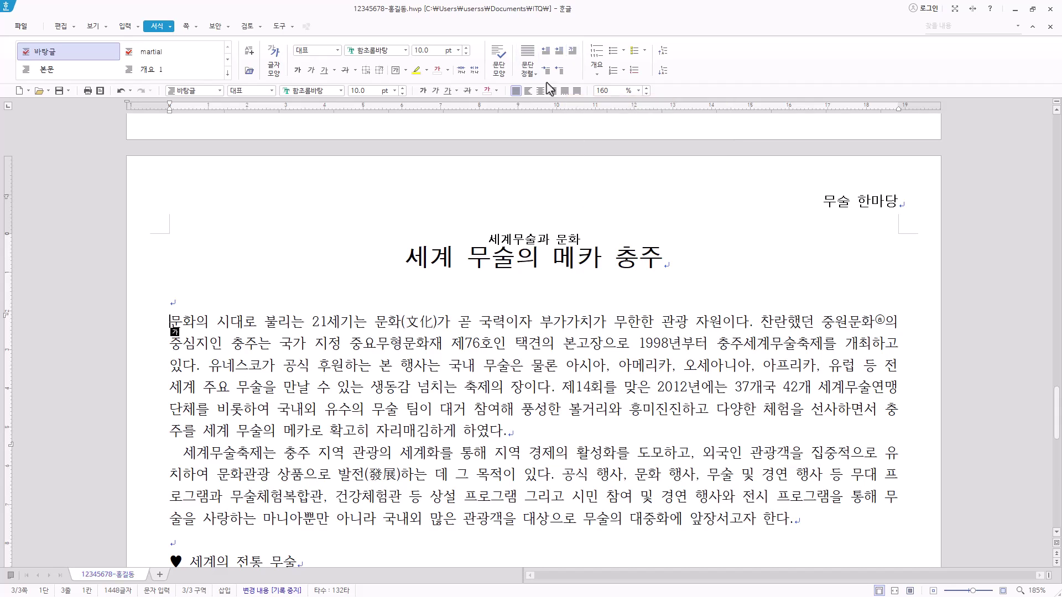
left_click(171, 29)
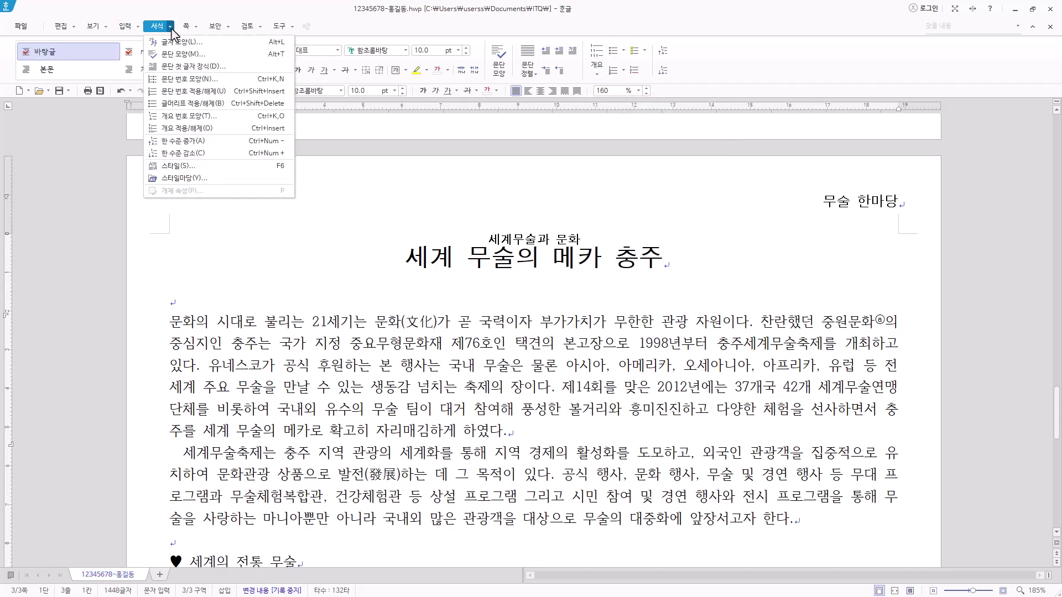
left_click(213, 68)
left_click(460, 257)
left_click(550, 285)
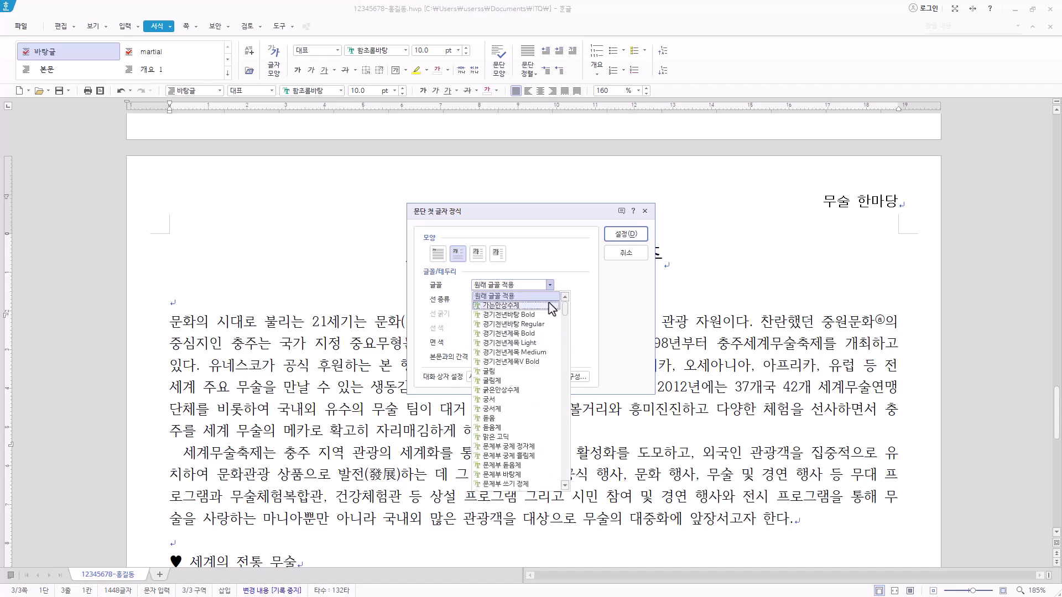
left_click(513, 400)
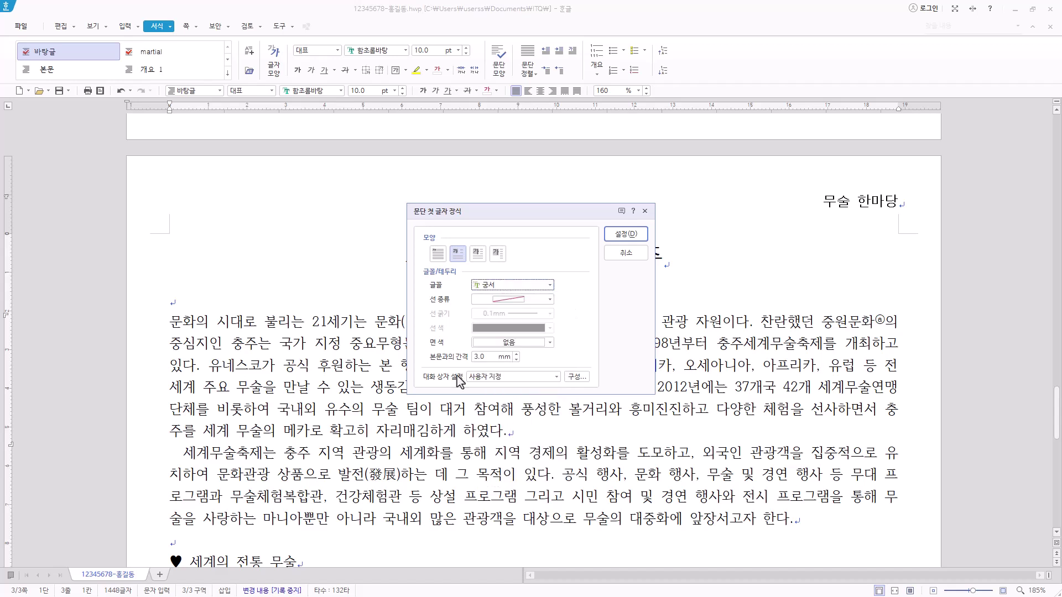
left_click(550, 343)
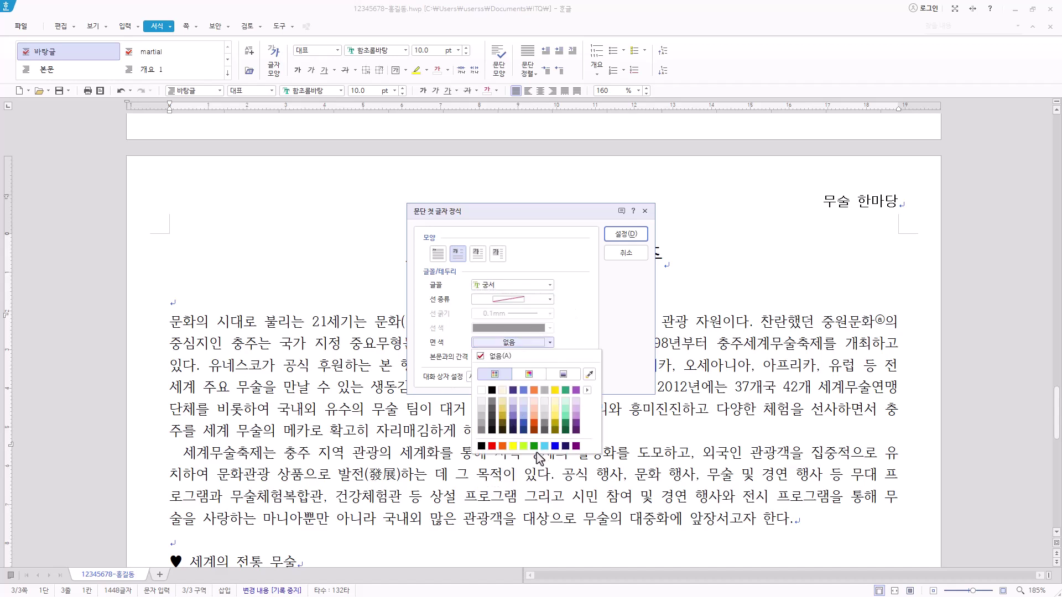
left_click(513, 446)
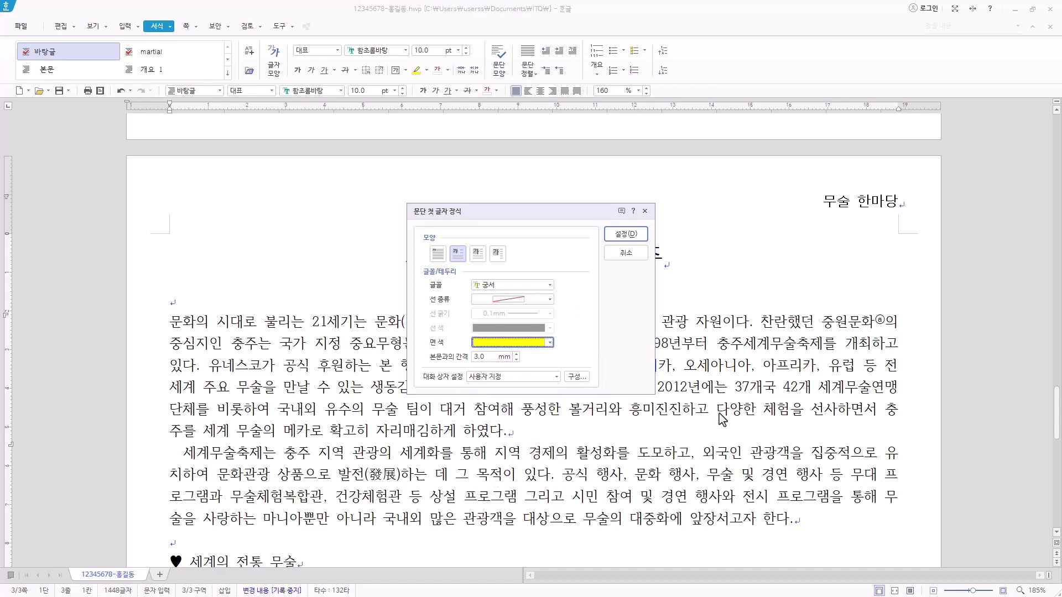
left_click(635, 235)
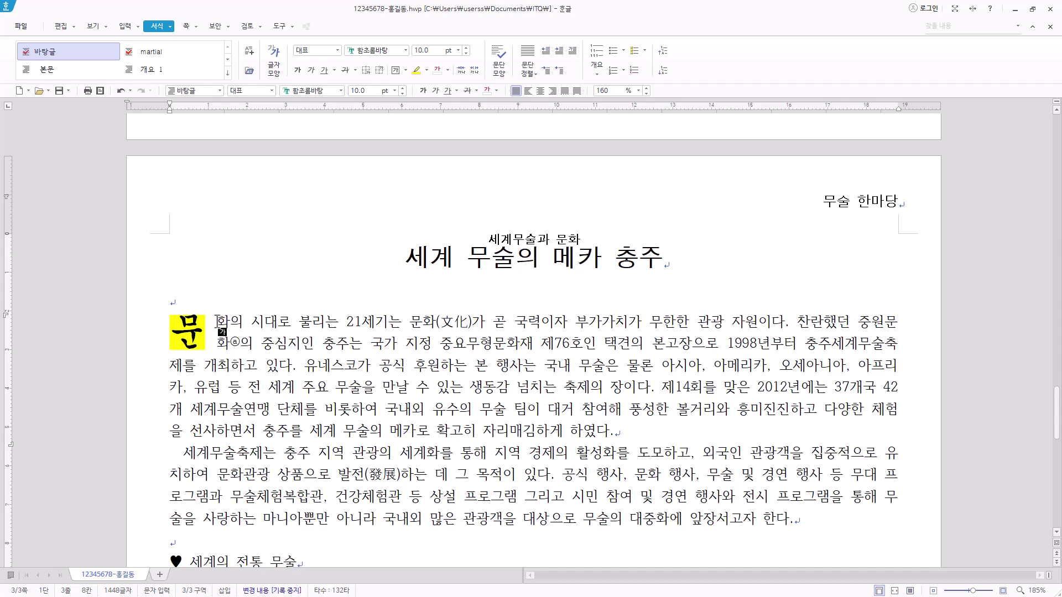
Insert the picture 그림5.JPG from the ITQ Picture folder into the first body paragraph, embedded in the document
left_click(125, 26)
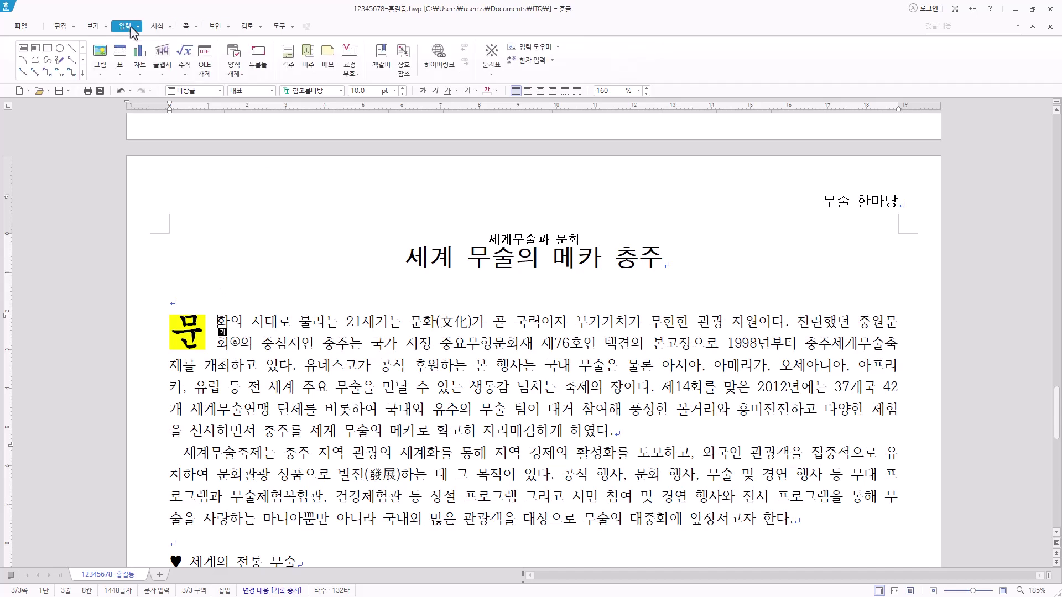
left_click(105, 66)
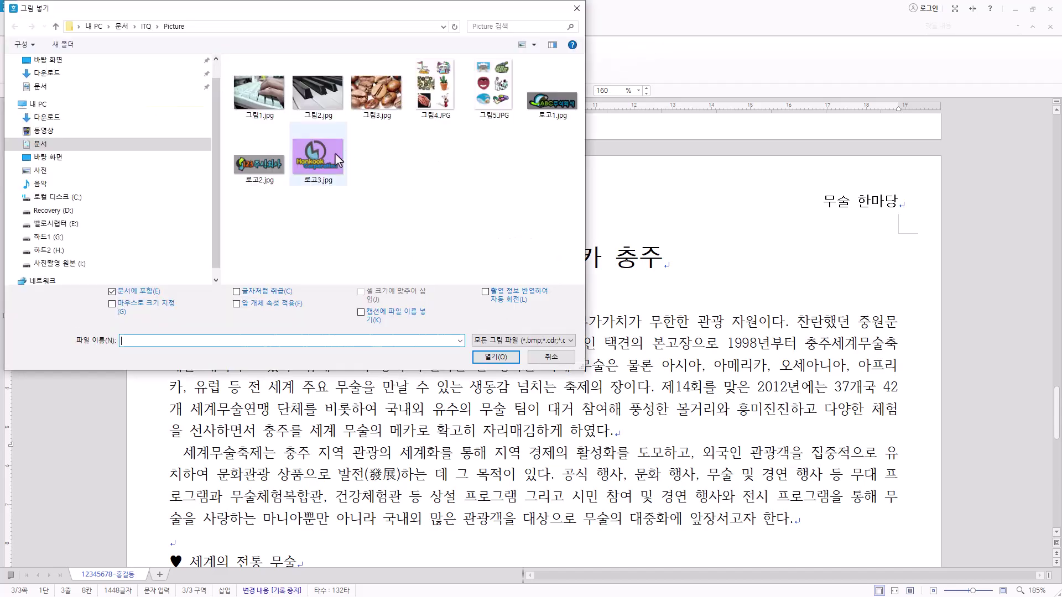
left_click(497, 103)
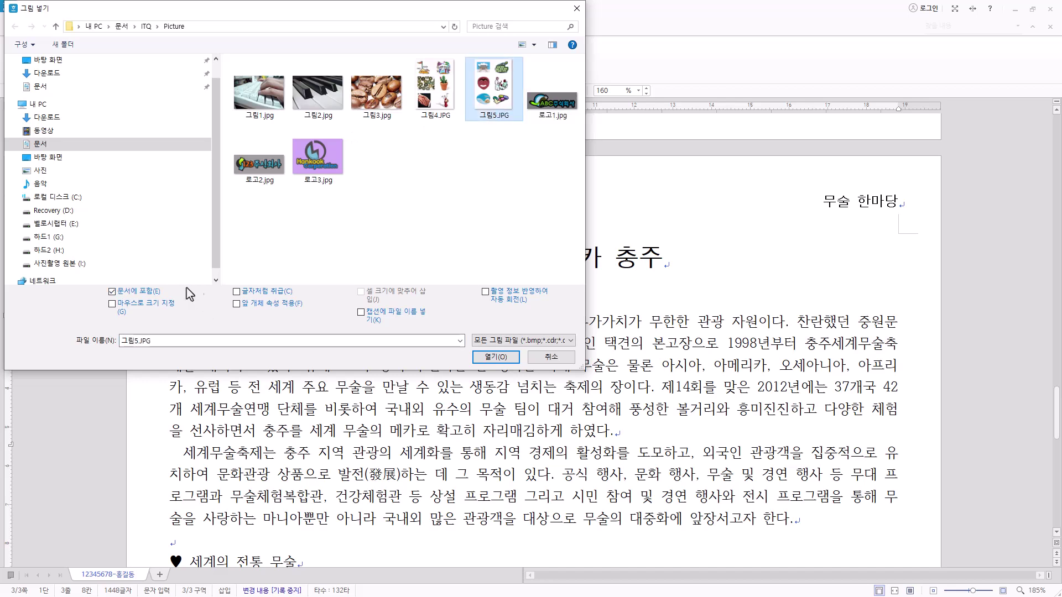
left_click(509, 358)
Crop the inserted picture to only the palace illustration, about 36 × 29 mm
scroll(540, 427, "down", 3)
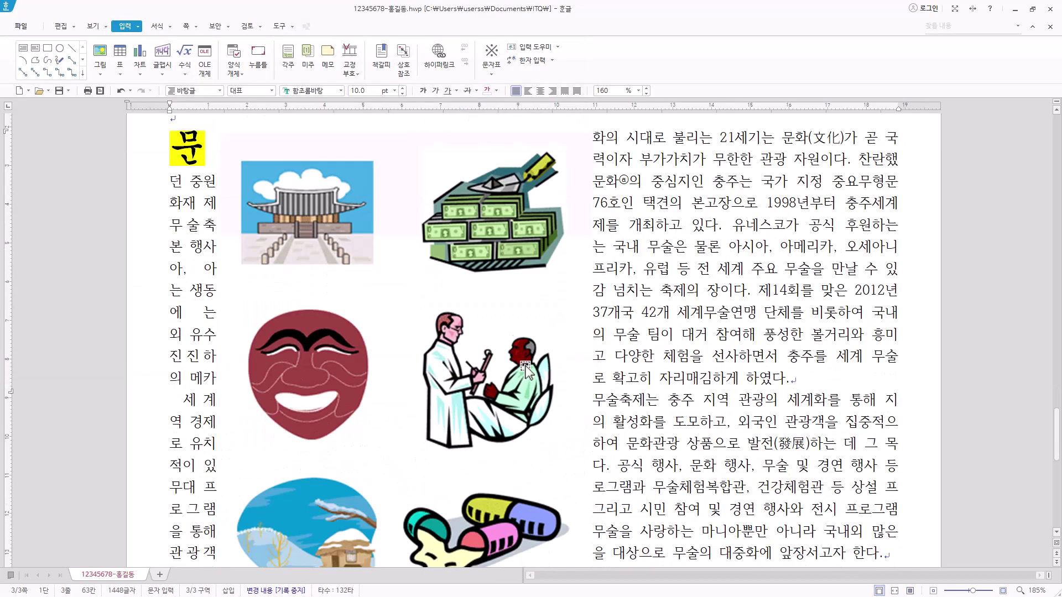
left_click(426, 301)
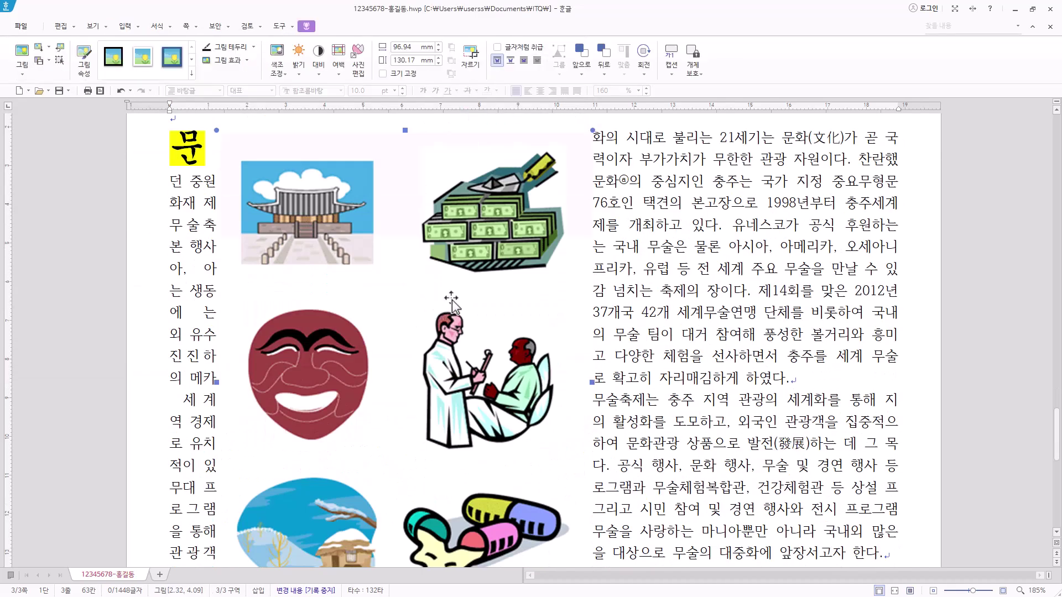
right_click(451, 297)
left_click(479, 429)
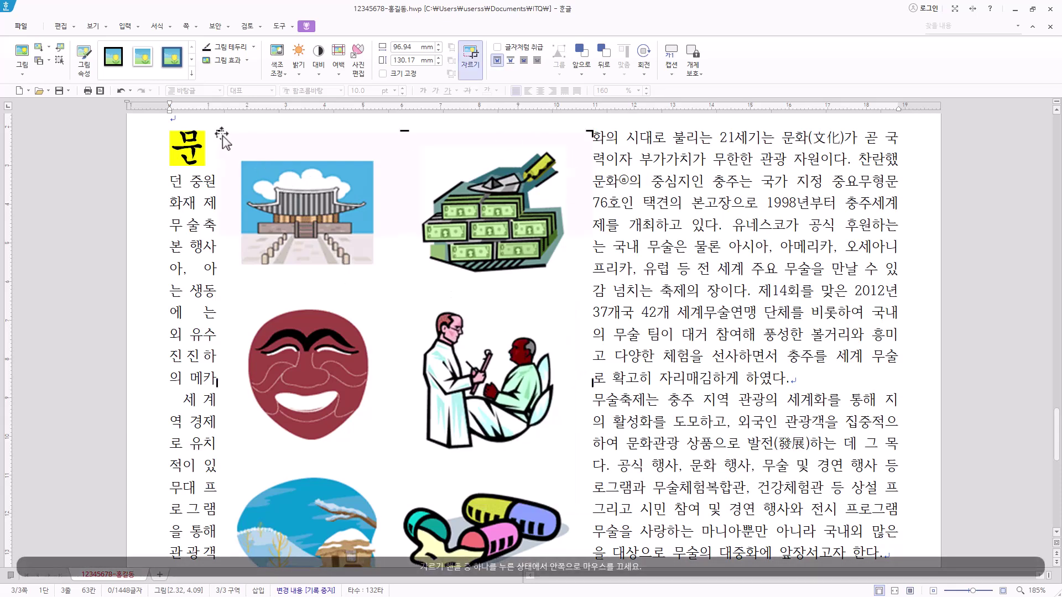
left_click_drag(221, 134, 268, 156)
scroll(553, 470, "down", 3)
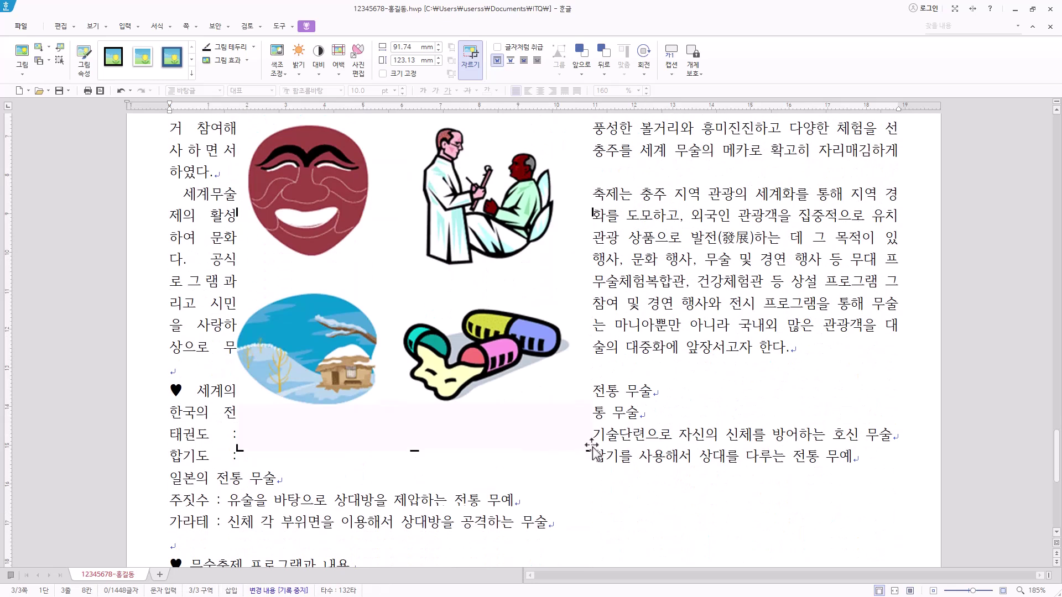
left_click_drag(587, 445, 376, 289)
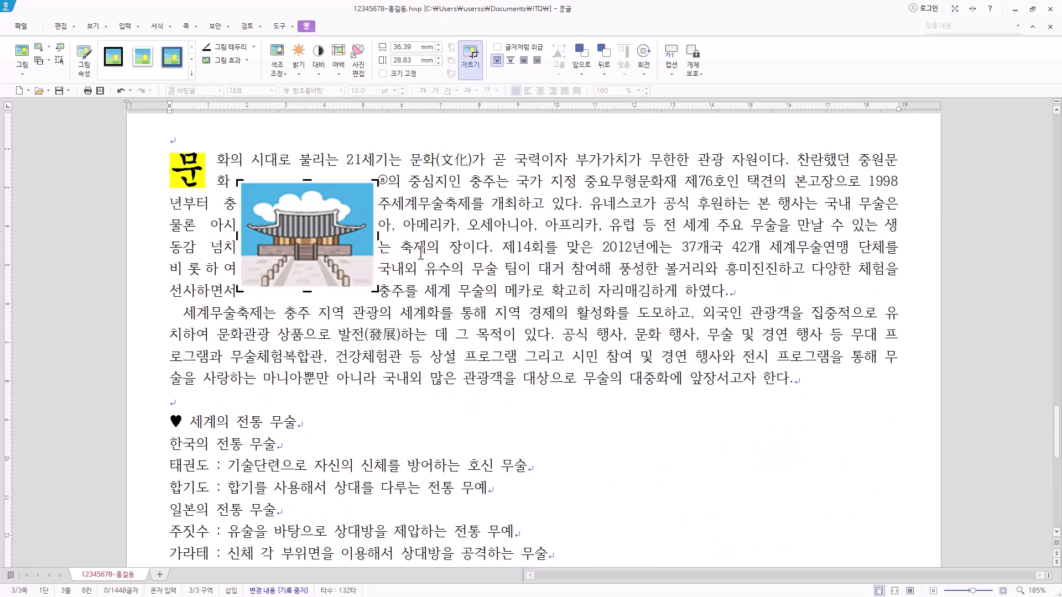
left_click(514, 230)
Move the cropped palace picture to the right margin beside the opening lines of the first body paragraph
left_click(326, 254)
left_click_drag(326, 255, 857, 254)
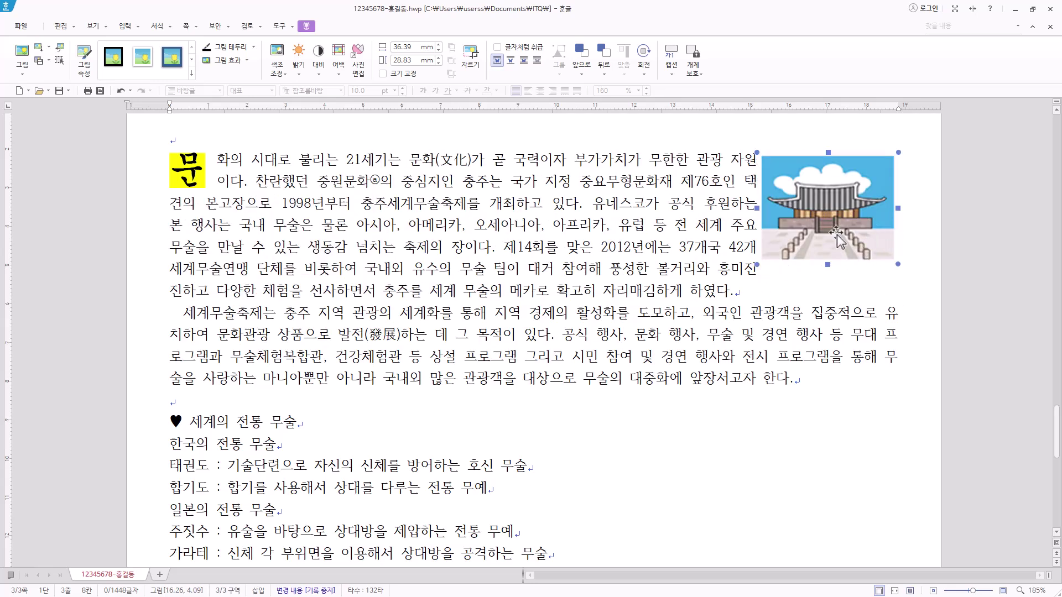
Resize the palace picture to 40 × 40 mm with square text wrapping and a 2 mm left outer margin, and realign it to the right text margin
right_click(825, 198)
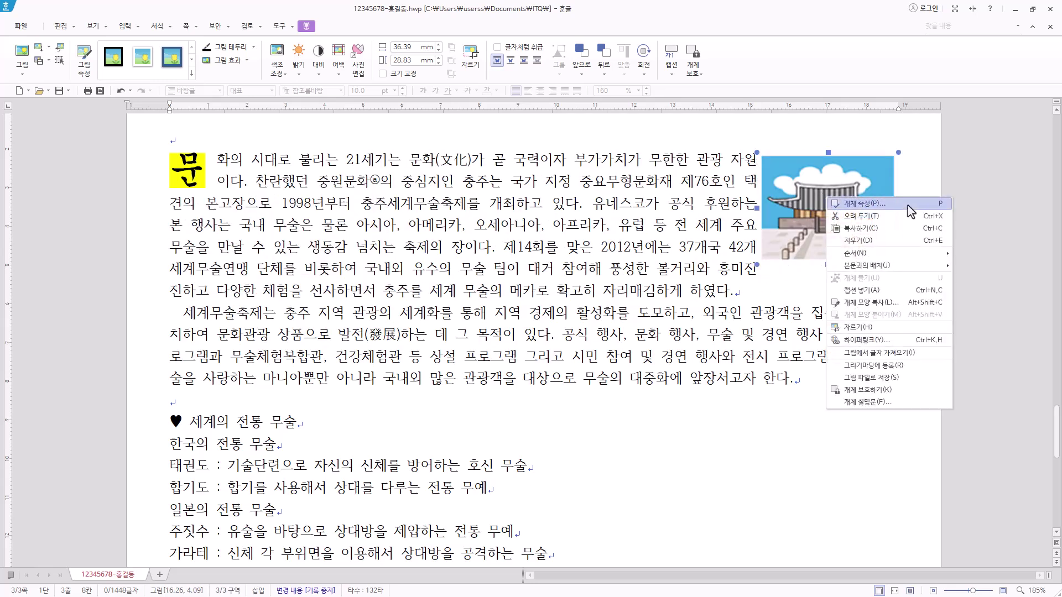
left_click(912, 205)
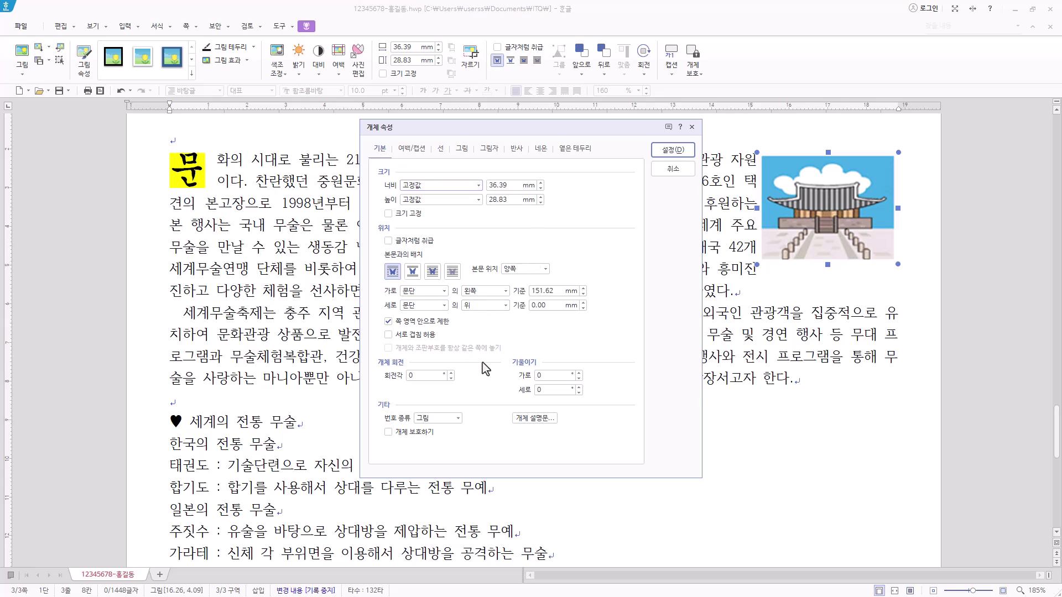
key("Tab")
type("40")
key("Tab")
type("40")
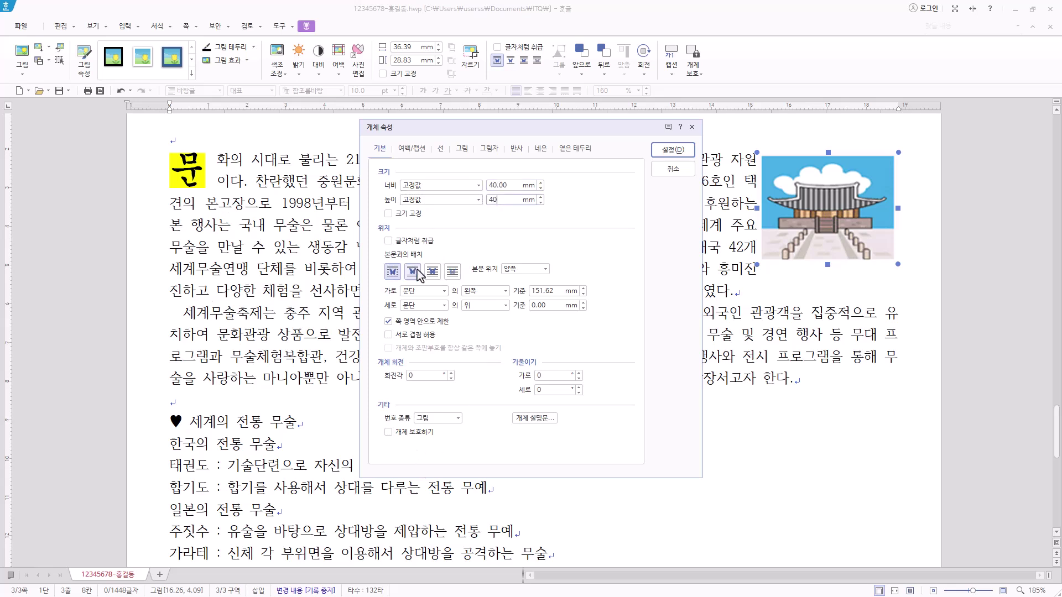
left_click(394, 271)
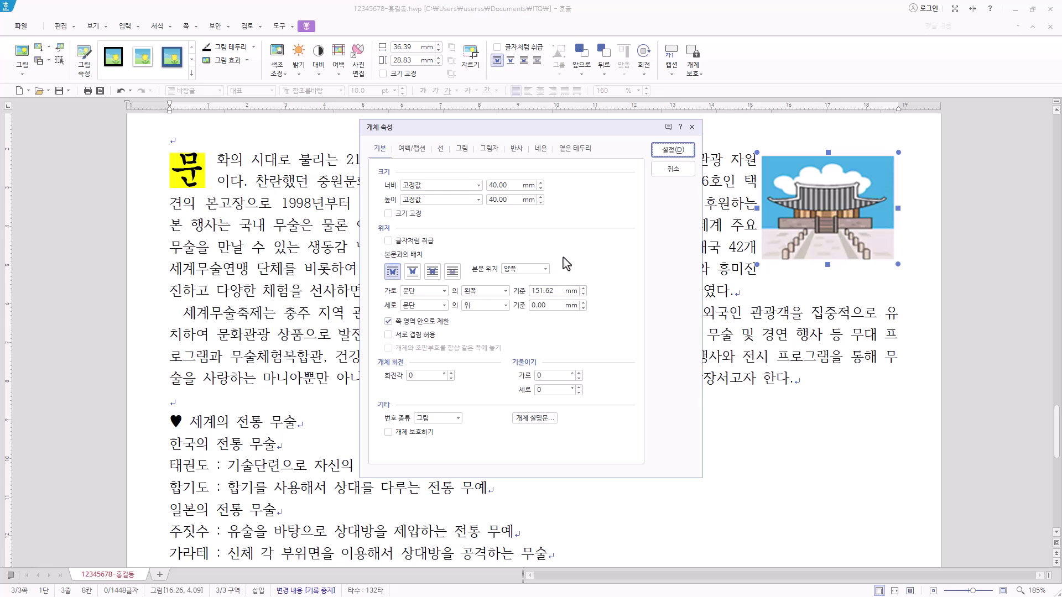
left_click(421, 156)
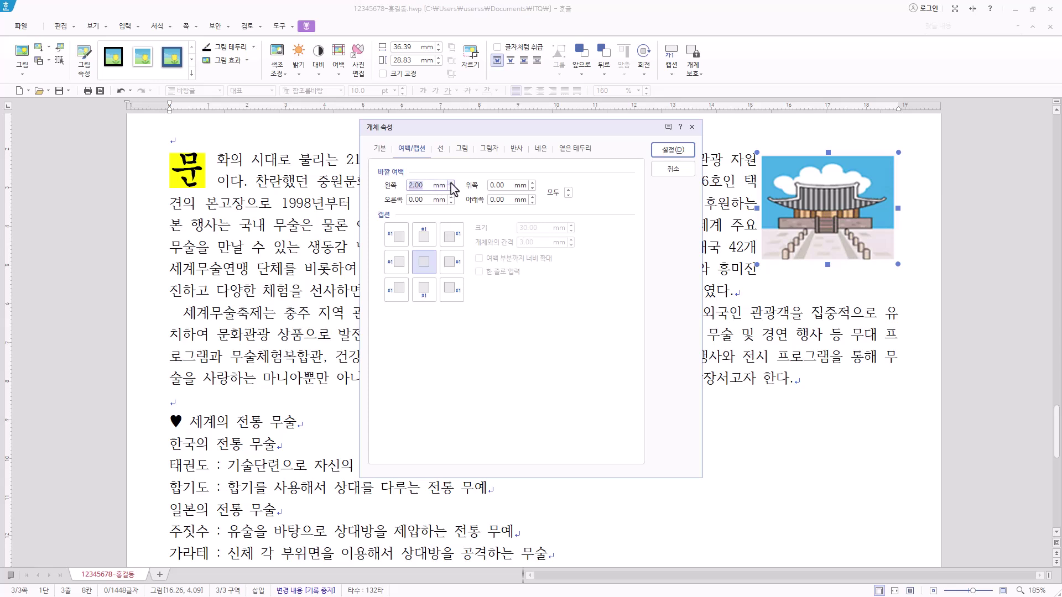
left_click(672, 151)
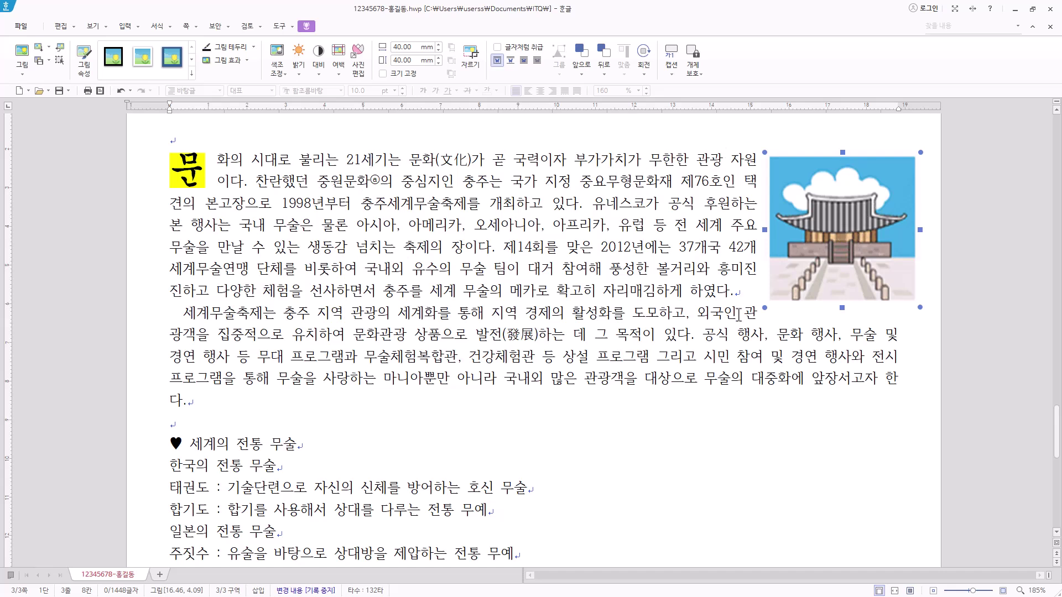
mouse_move(381, 188)
left_click_drag(839, 230, 940, 249)
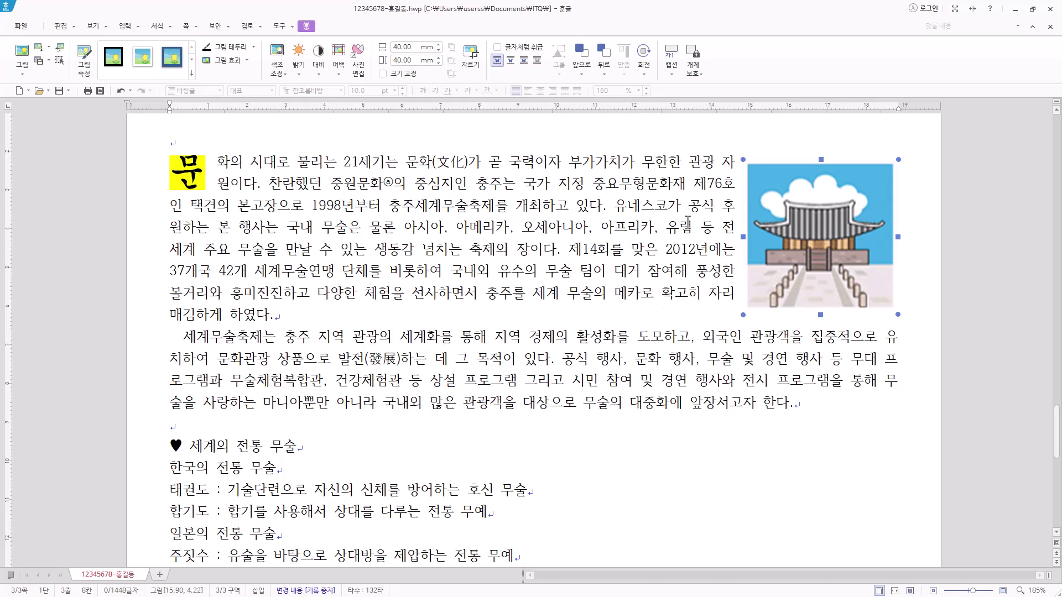
Format the heading '♥ 세계의 전통 무술' in 굴림 at 18 pt
scroll(694, 321, "down", 3)
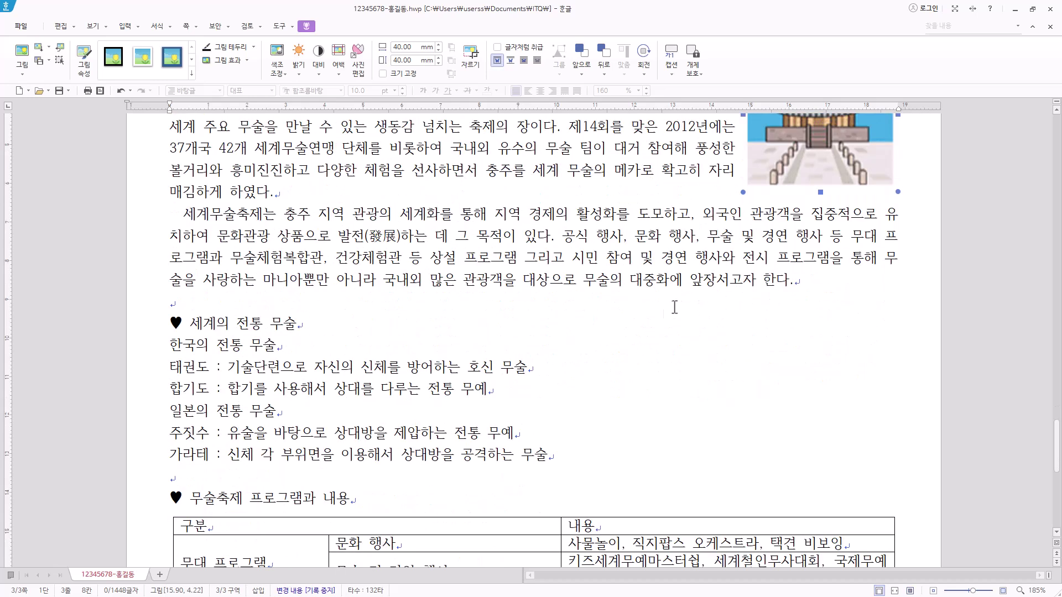
scroll(311, 324, "down", 2)
left_click(362, 259)
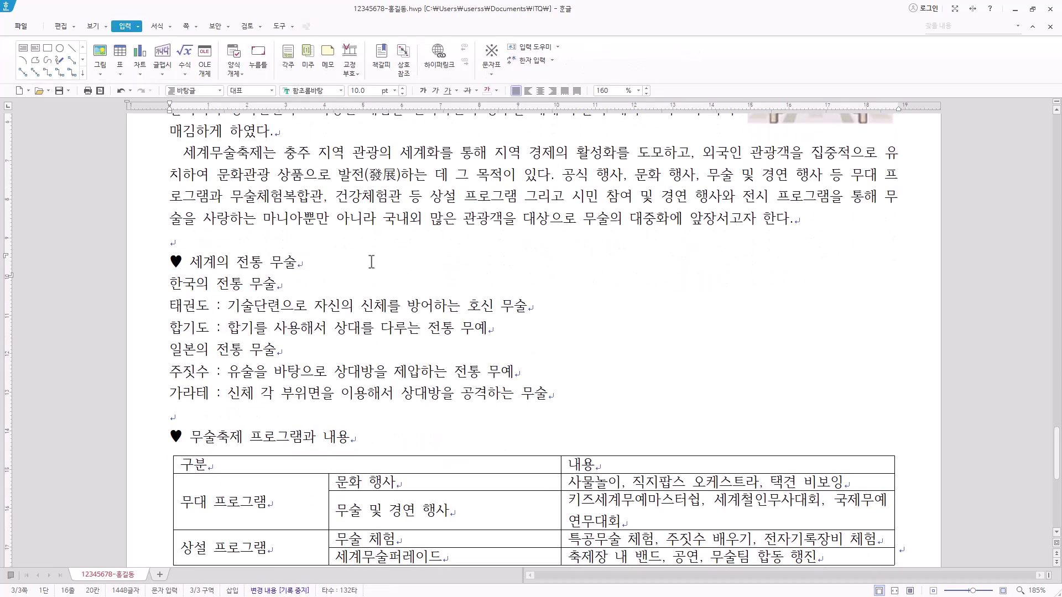
left_click_drag(383, 263, 99, 267)
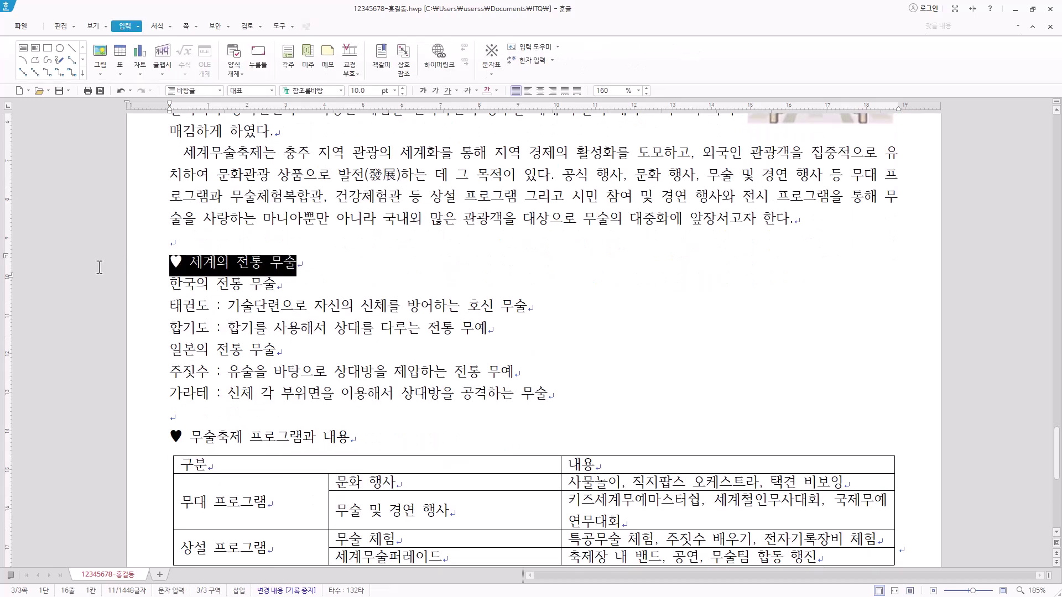
left_click(325, 92)
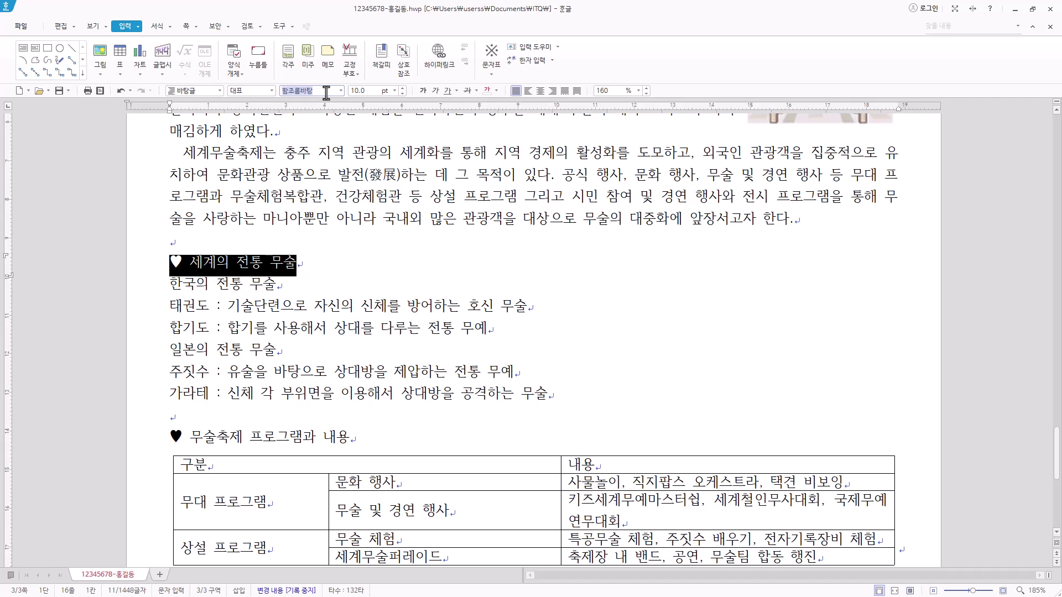
type("굴림")
key("Return")
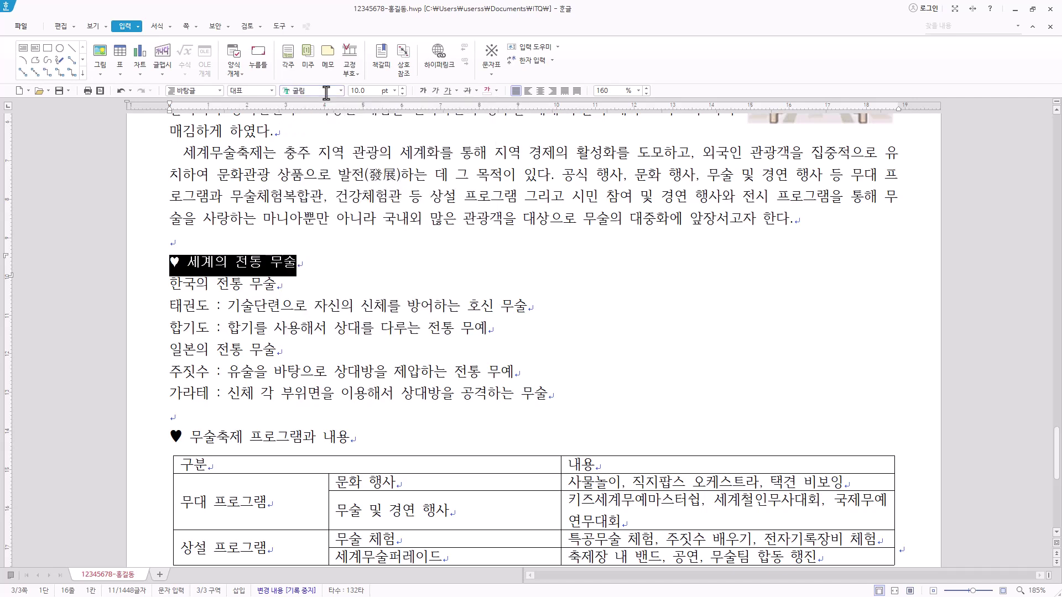
left_click(395, 91)
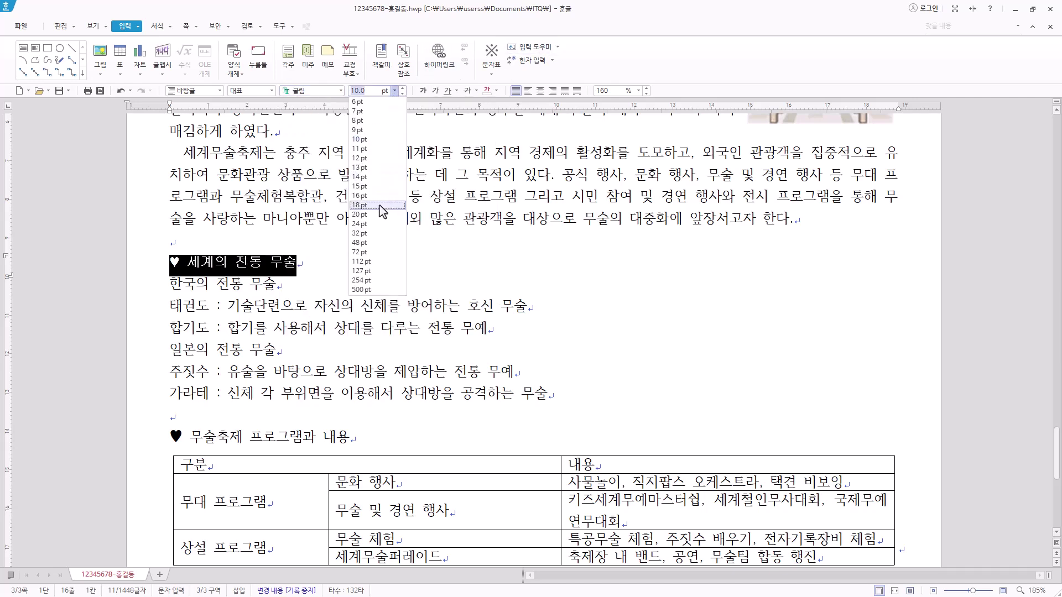
key("Return")
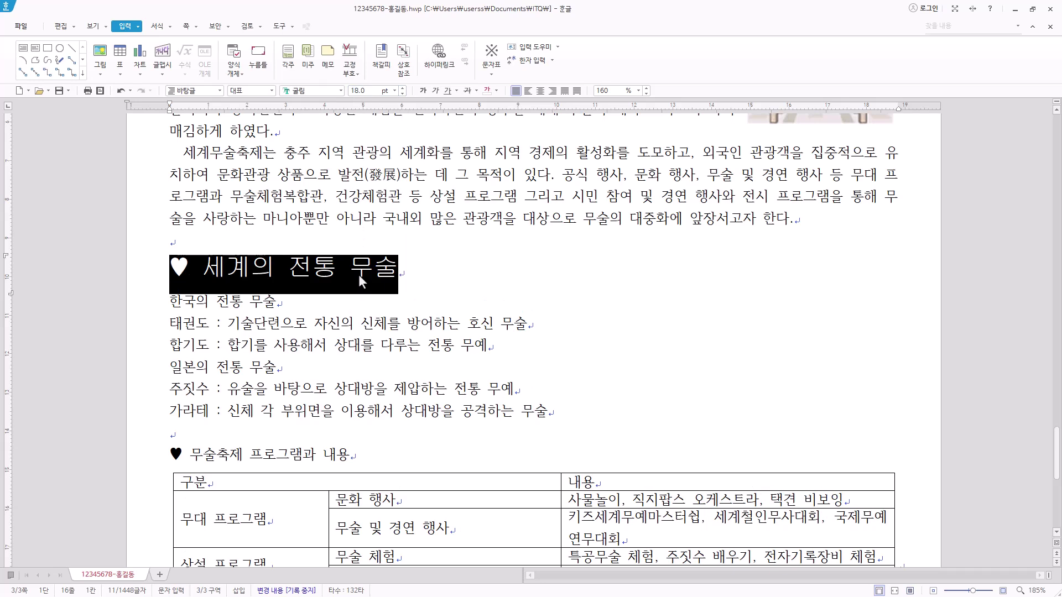
left_click(350, 268)
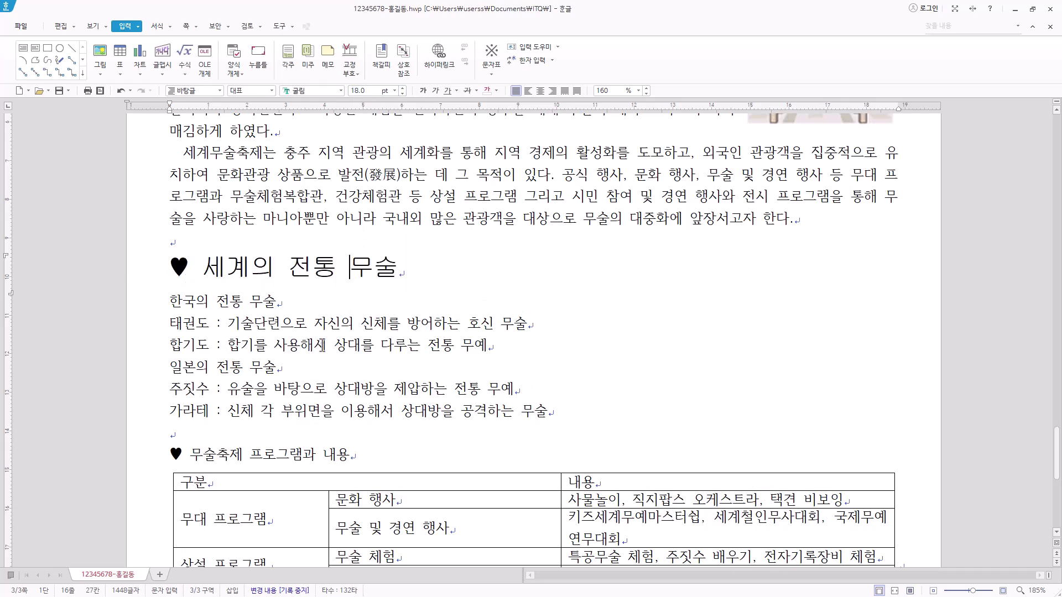
Give the heading words '세계의 전통 무술', without the heart, white text with red shading
left_click_drag(204, 267, 416, 269)
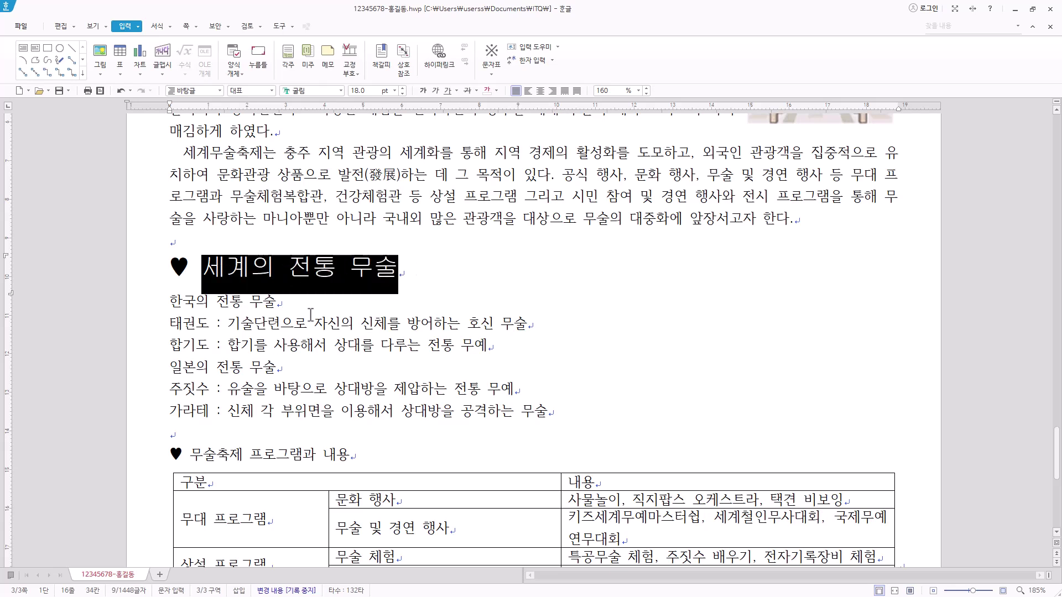
right_click(303, 272)
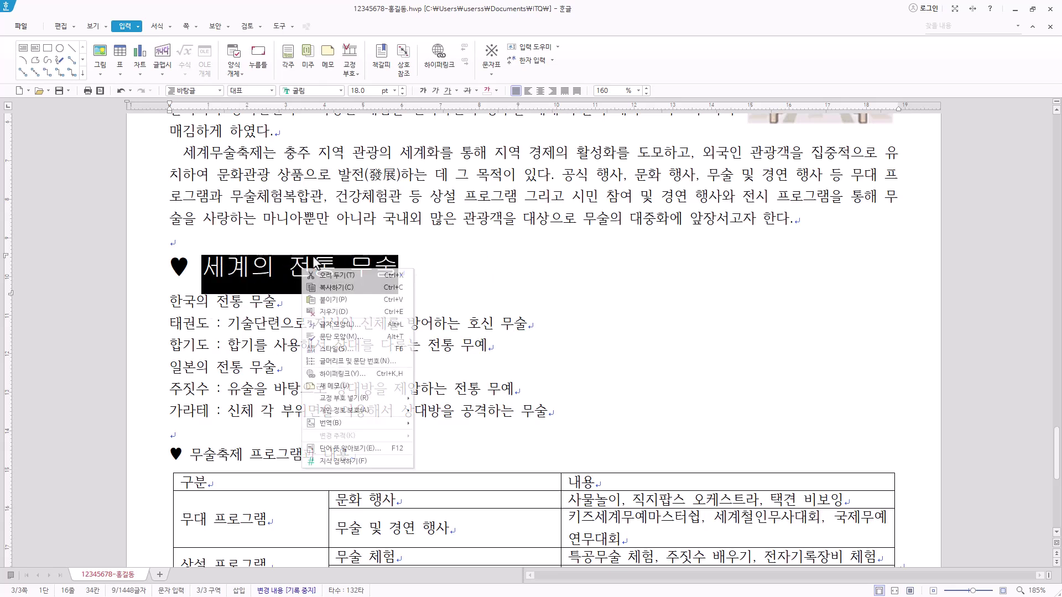
left_click(354, 327)
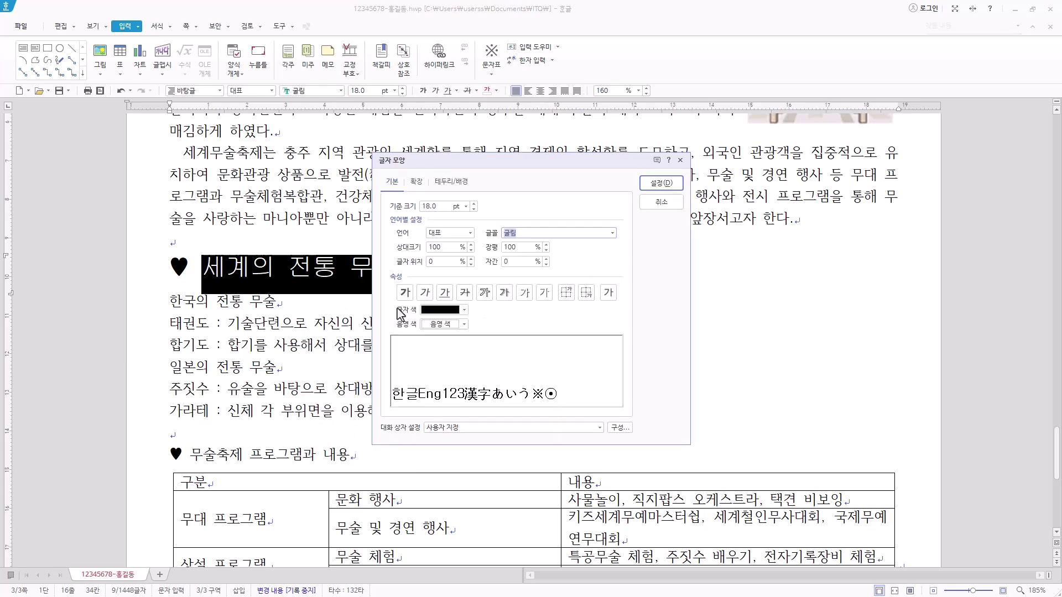
left_click(459, 311)
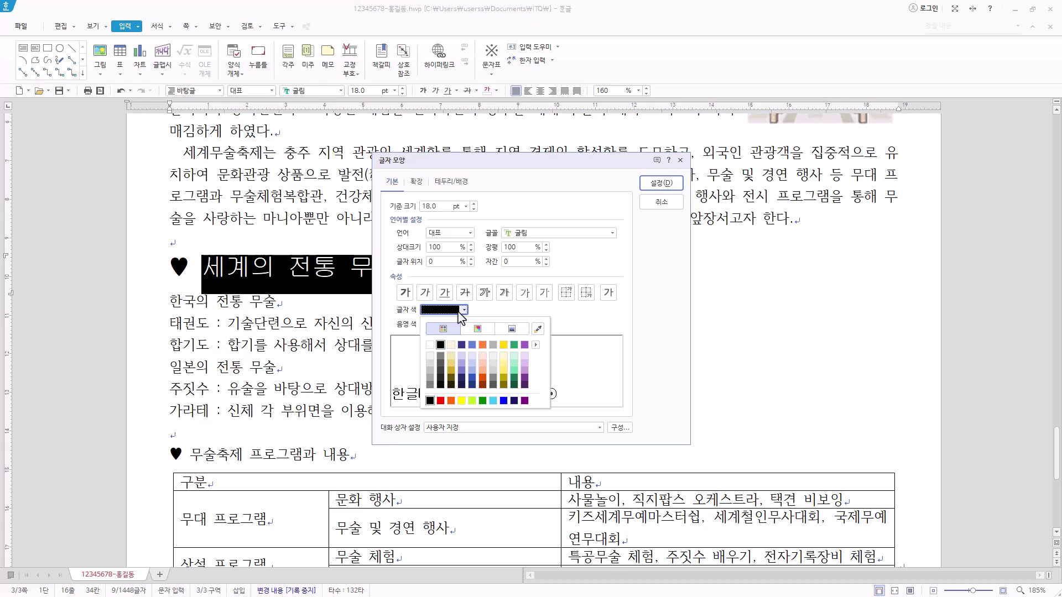
left_click(429, 345)
left_click(453, 325)
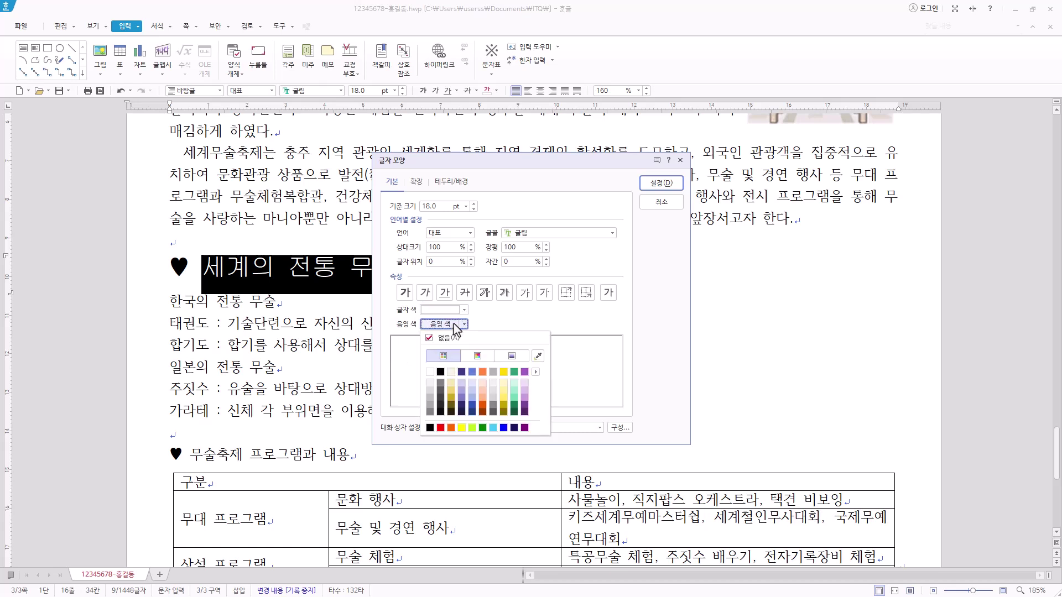
left_click(440, 429)
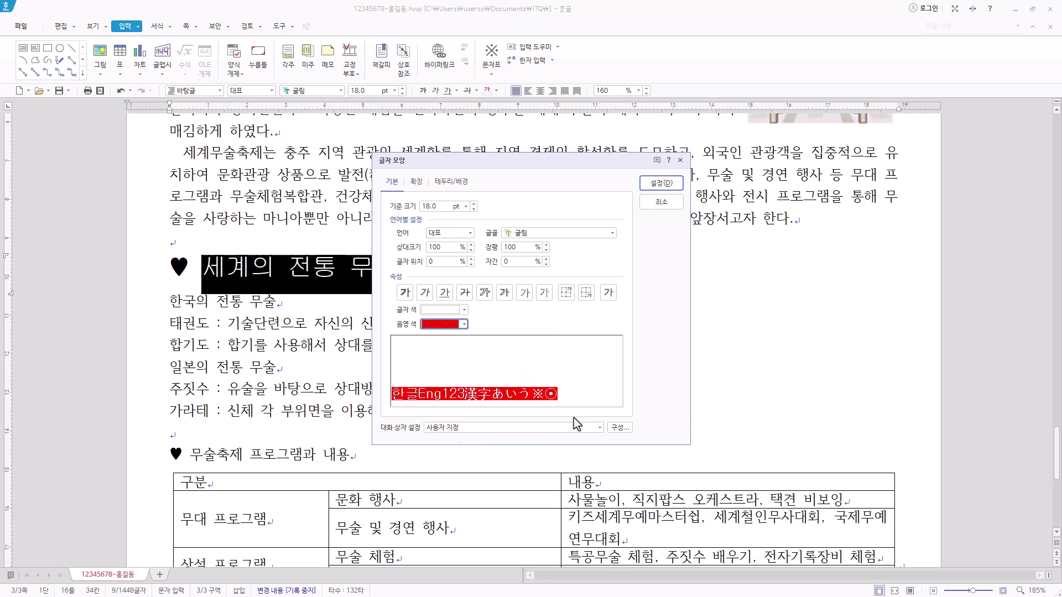
left_click(660, 183)
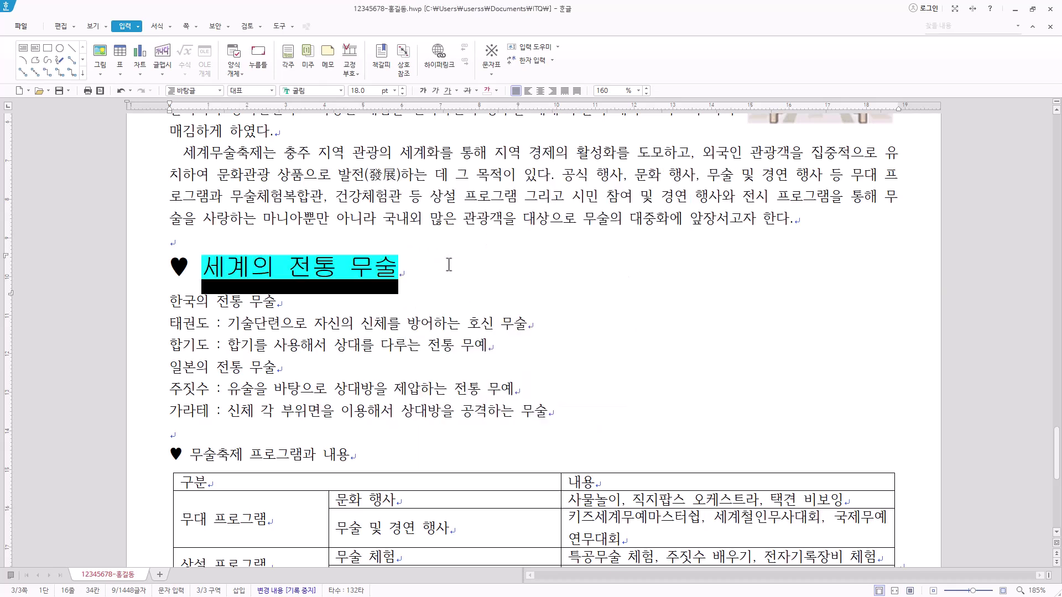
Set the line spacing of the six lines from '한국의 전통 무술' to the '가라테' line to 180%
scroll(449, 265, "down", 1)
left_click(574, 350)
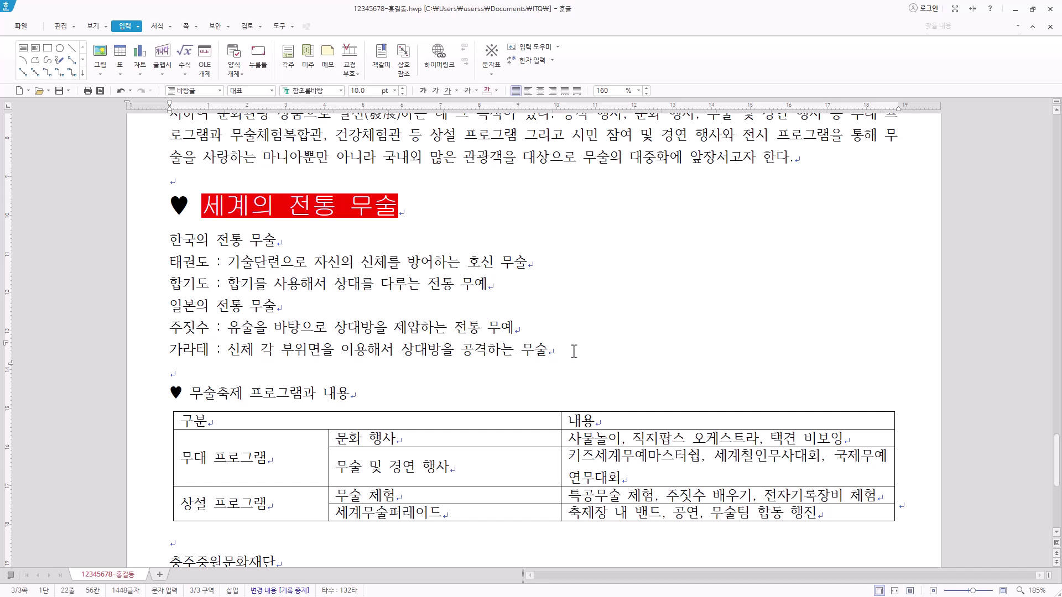
left_click_drag(571, 350, 152, 250)
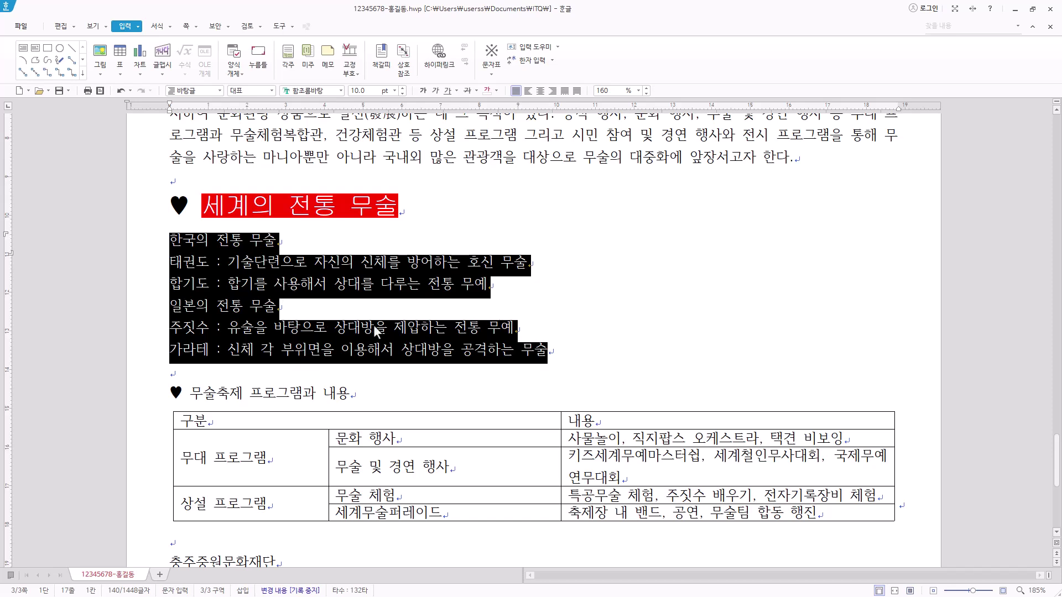
left_click(639, 91)
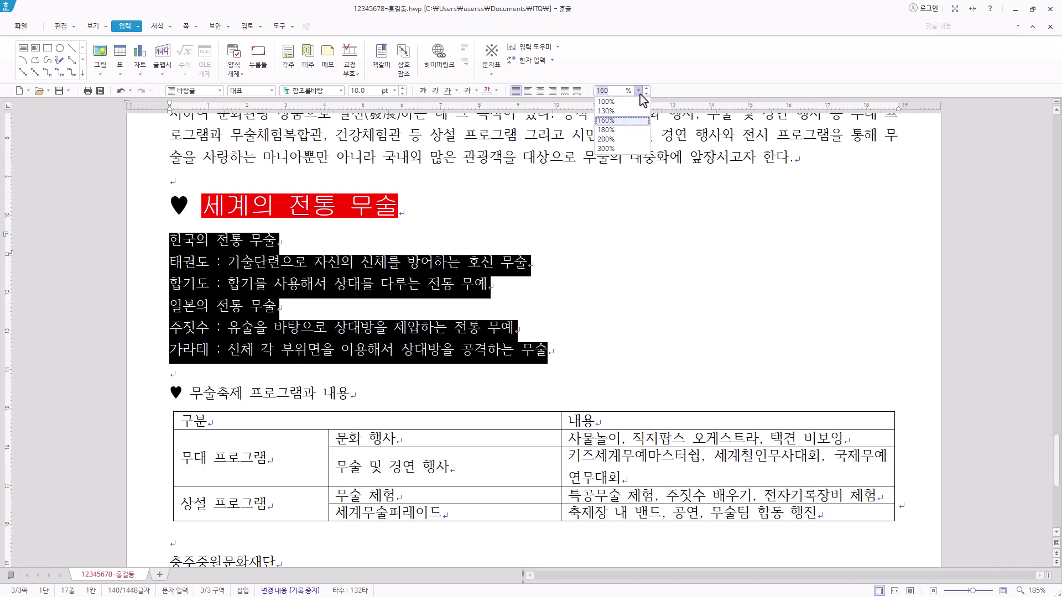
left_click(629, 133)
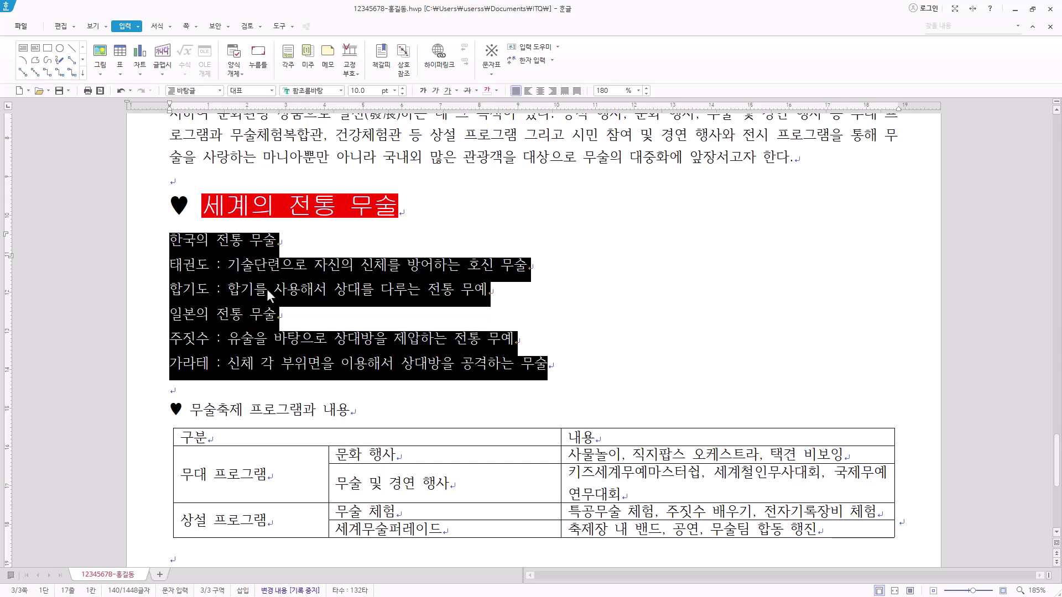
right_click(320, 271)
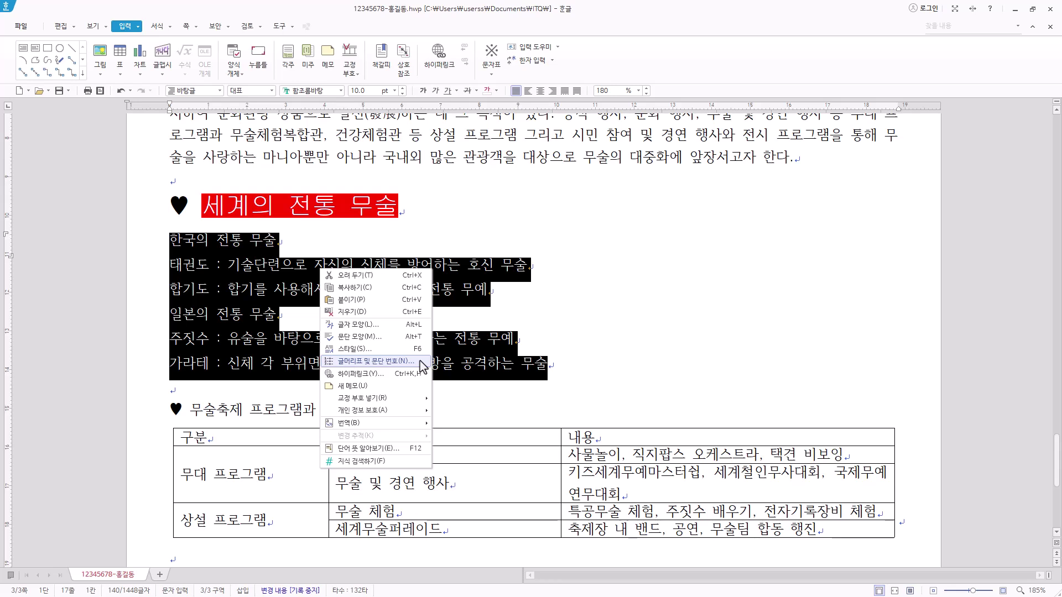
key("Escape")
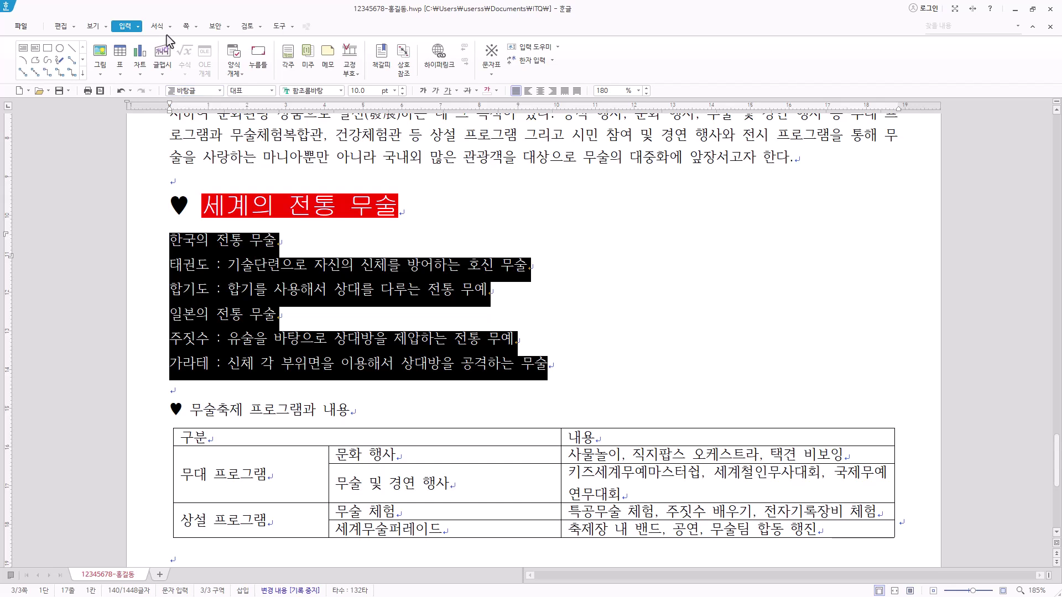
left_click(158, 27)
left_click(597, 69)
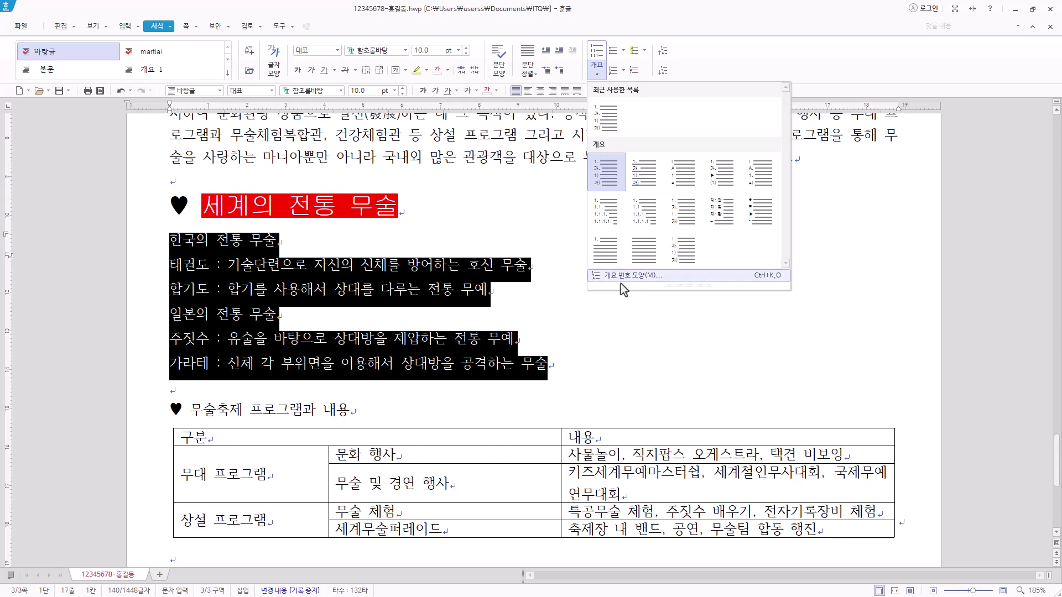
left_click(603, 344)
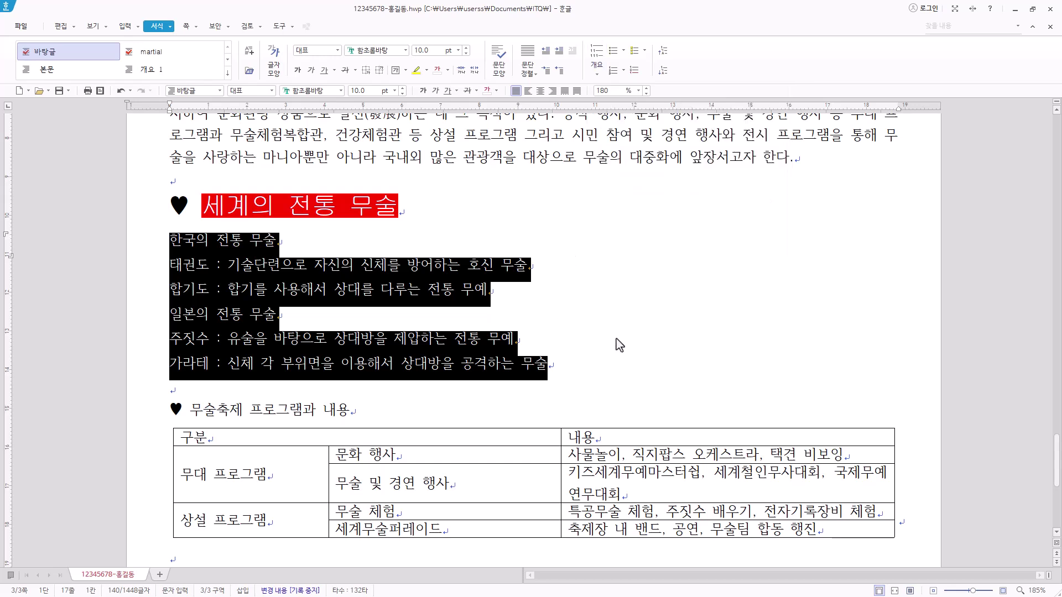
Start custom paragraph numbering from the 1., 가., 1), 가) scheme for the six lines, with level 1 width 20 pt and right-aligned
right_click(396, 279)
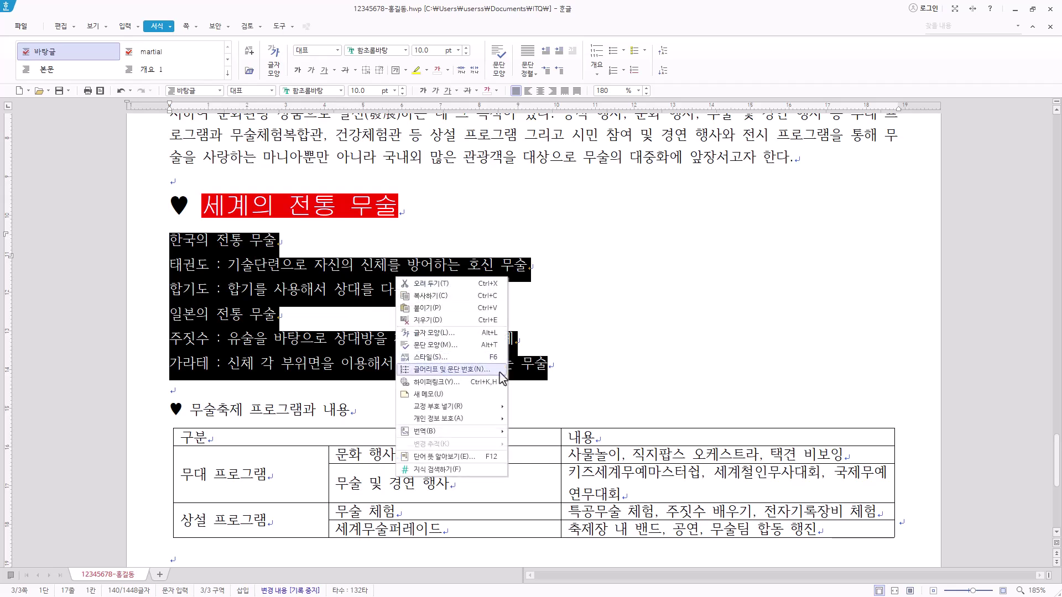
left_click(500, 370)
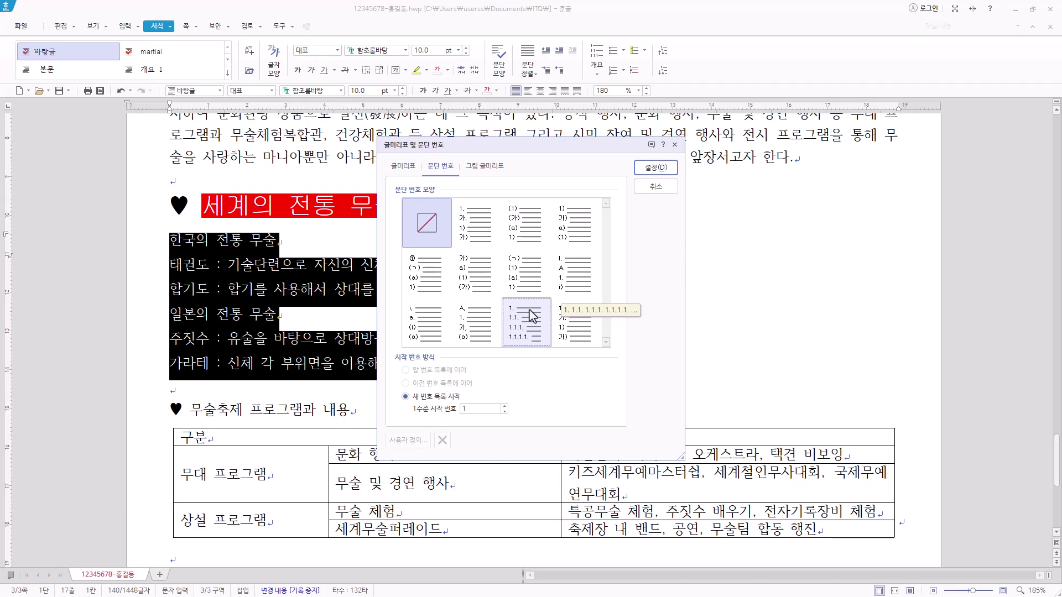
left_click(479, 225)
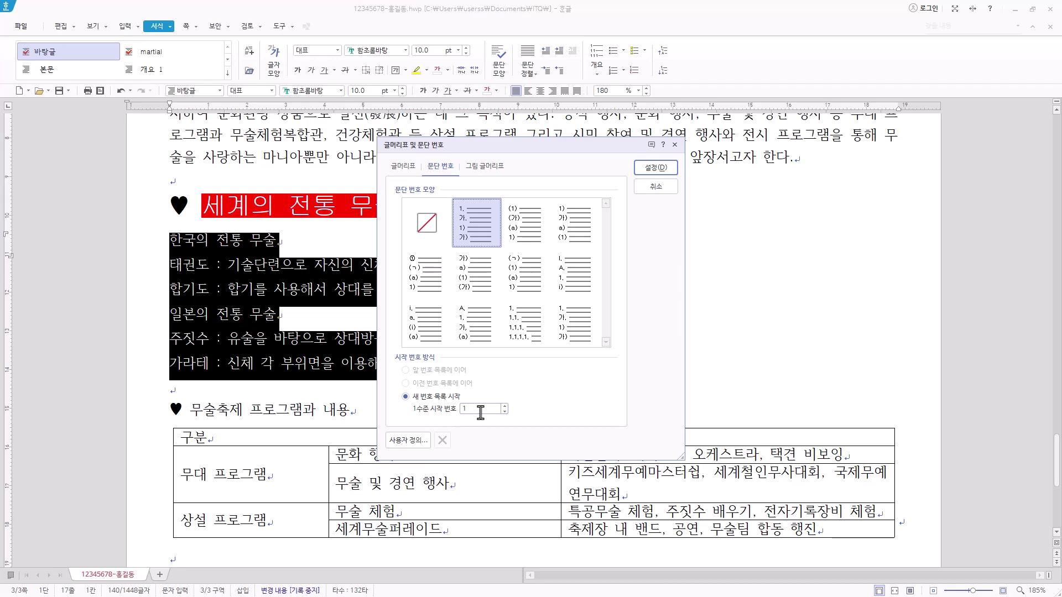
left_click(407, 441)
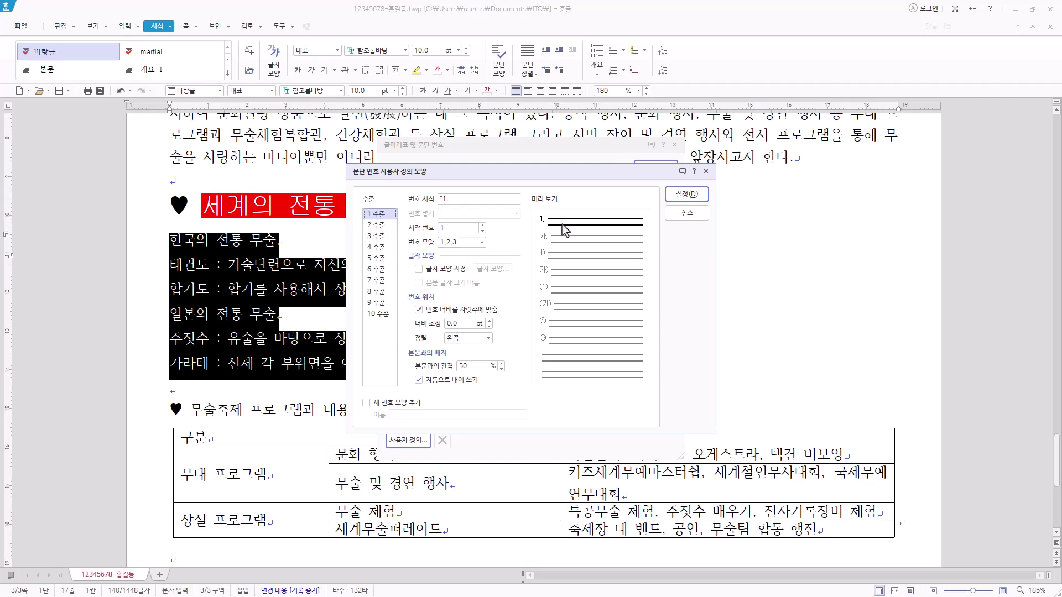
left_click(446, 203)
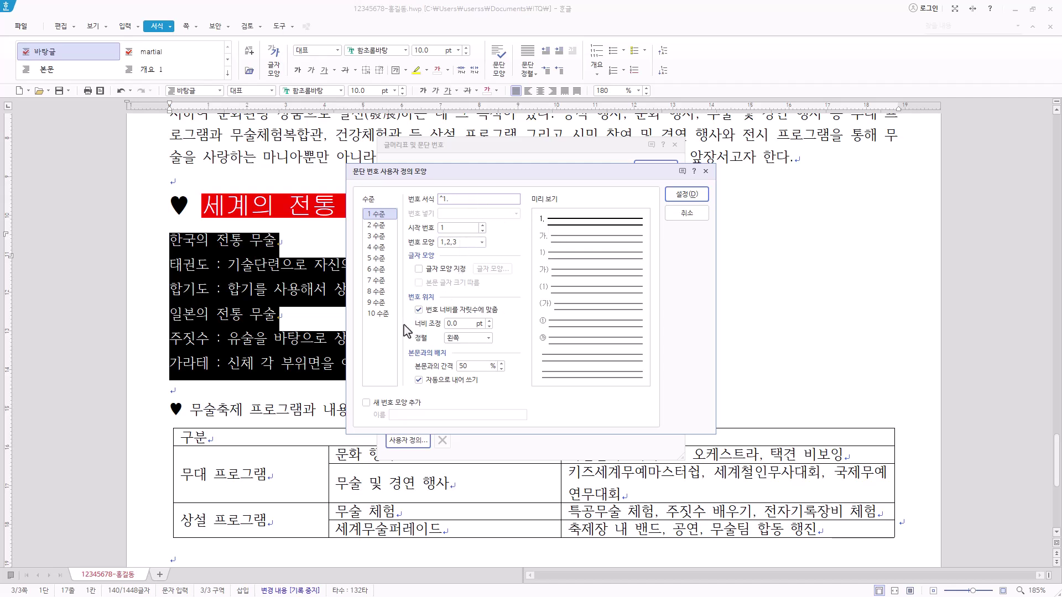
left_click(468, 325)
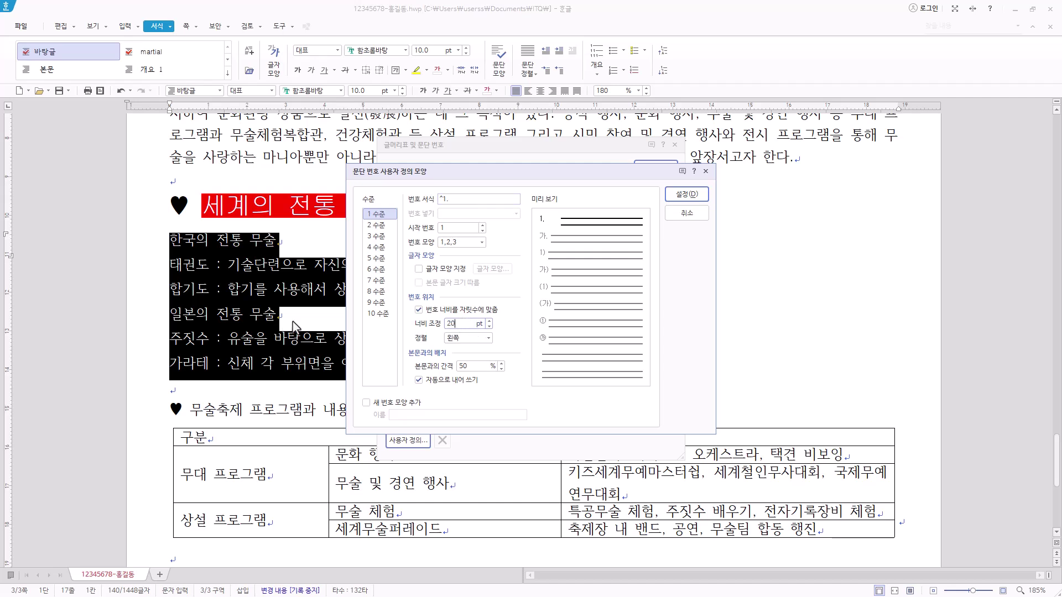
left_click(485, 338)
left_click(469, 367)
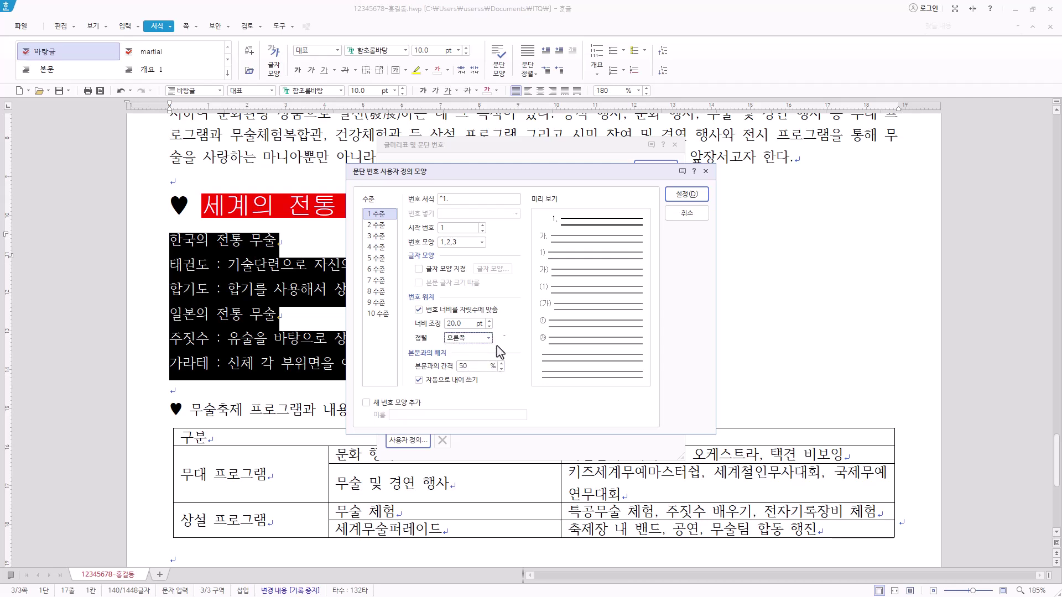
Set level 2 of the custom numbering to the 가,나,다 style, 30 pt width and right alignment, and apply the numbering to the six lines
left_click(378, 225)
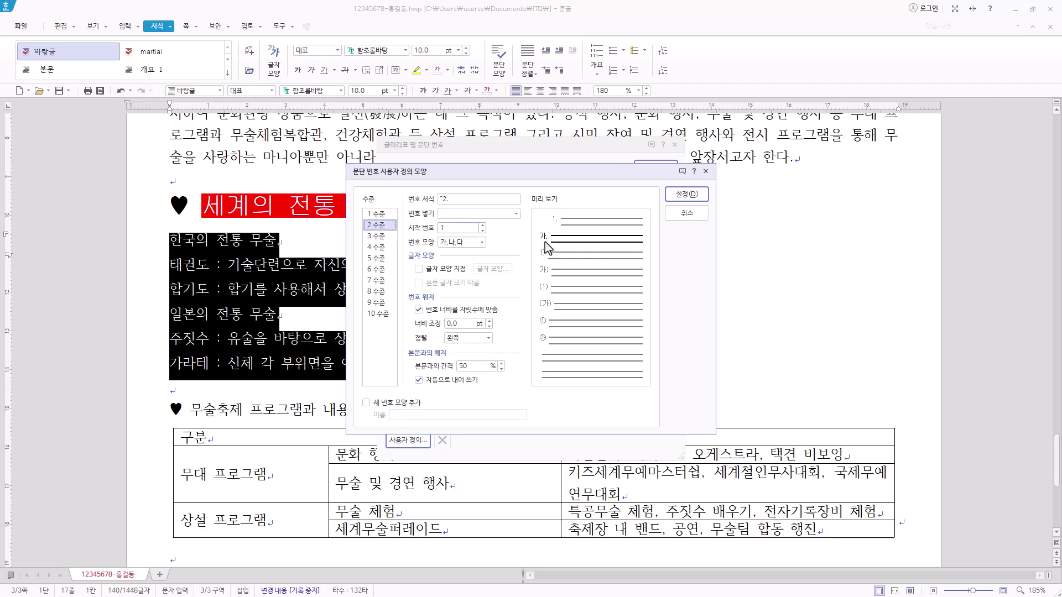
left_click(463, 243)
left_click(530, 244)
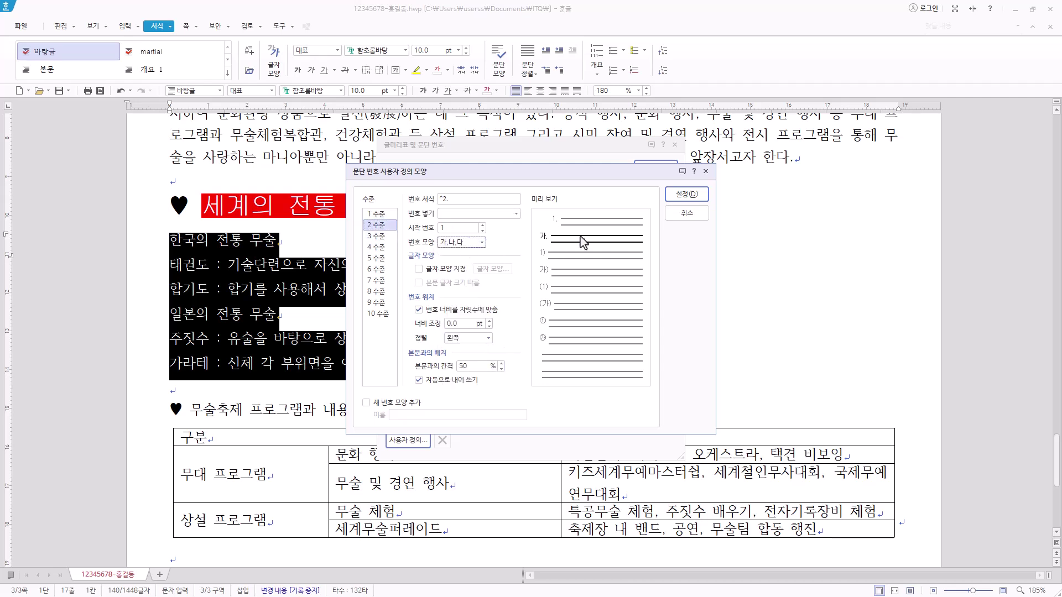
left_click(447, 202)
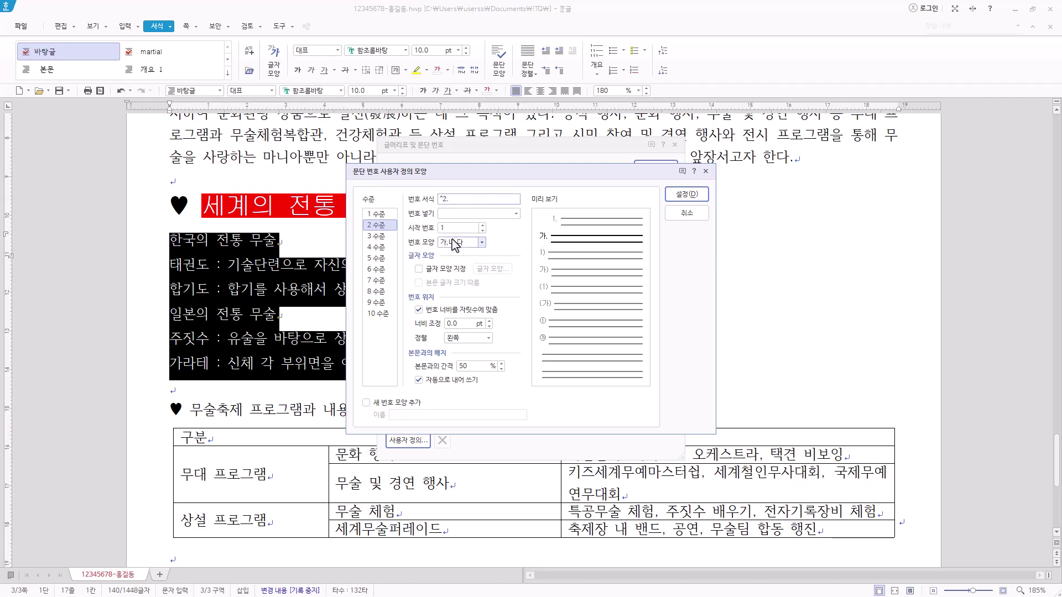
left_click(461, 324)
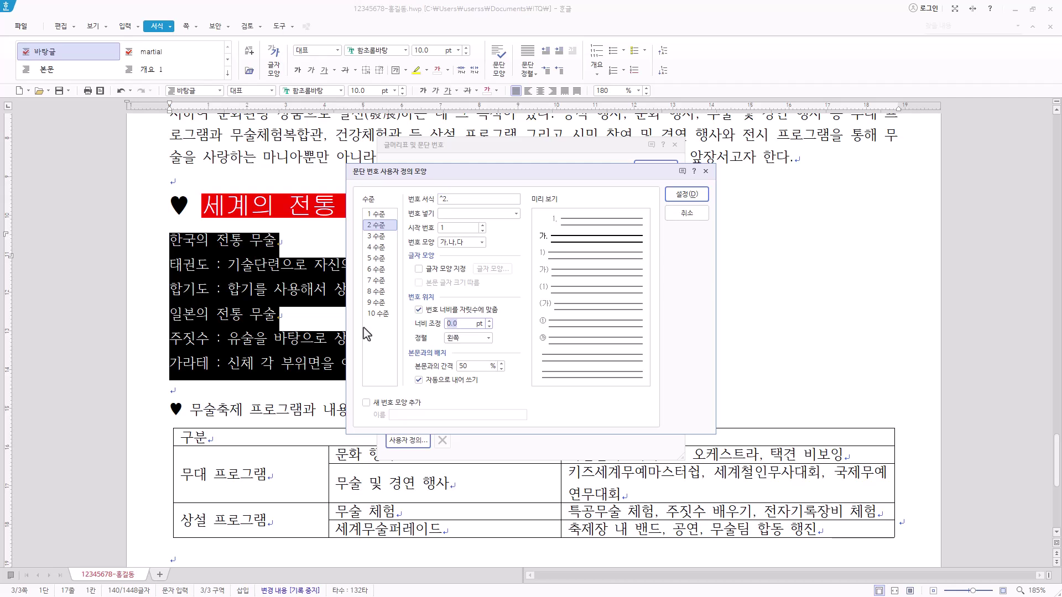
type("30")
left_click(476, 339)
left_click(470, 358)
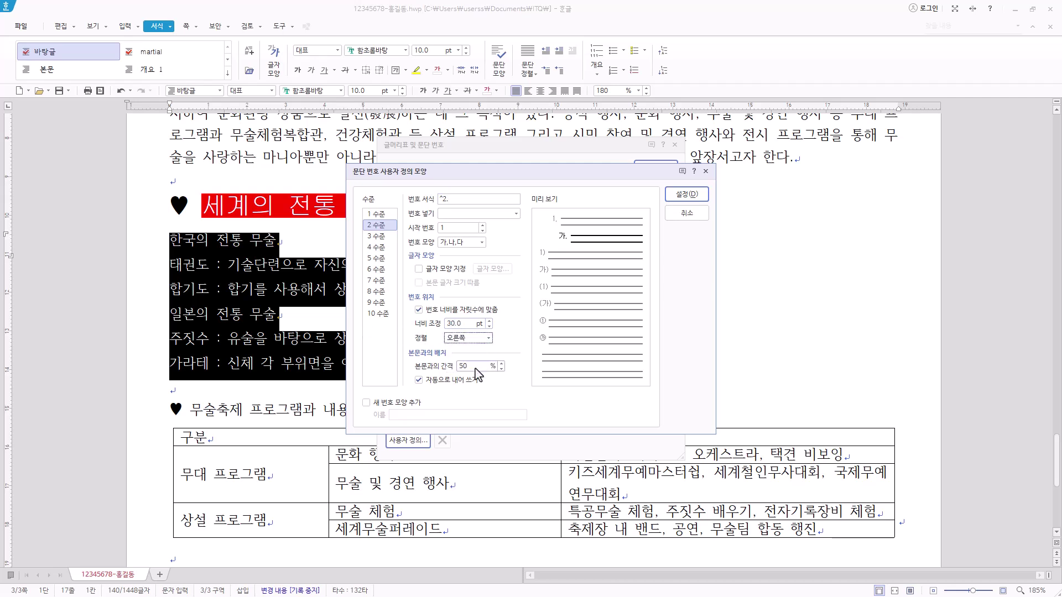
left_click(702, 194)
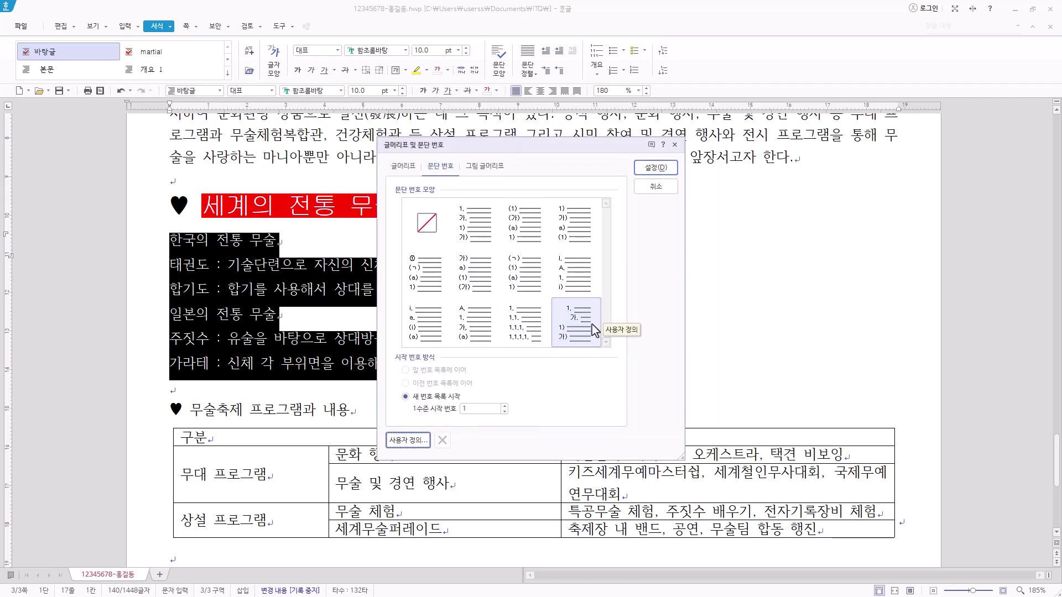
left_click(656, 168)
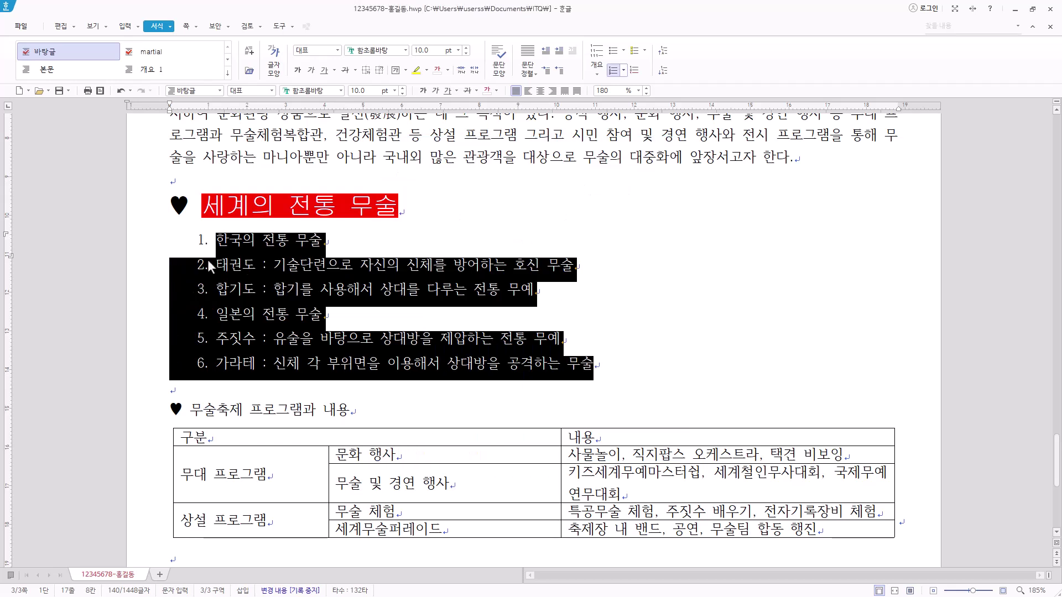
Demote the 태권도, 합기도, 주짓수 and 가라테 lines to the second numbering level
left_click(370, 247)
left_click_drag(216, 271, 677, 294)
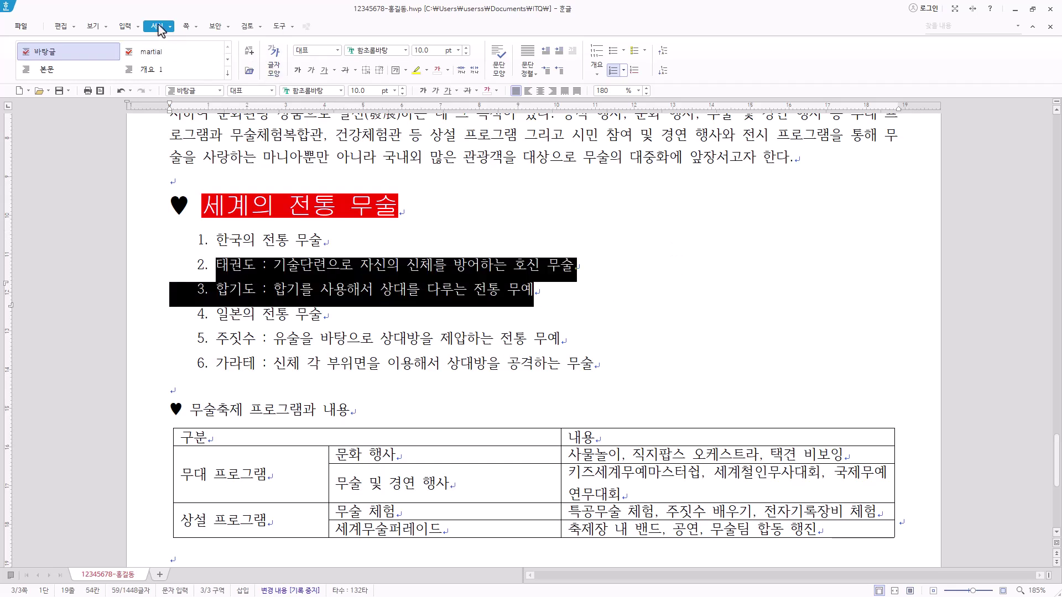
left_click(663, 70)
left_click(352, 316)
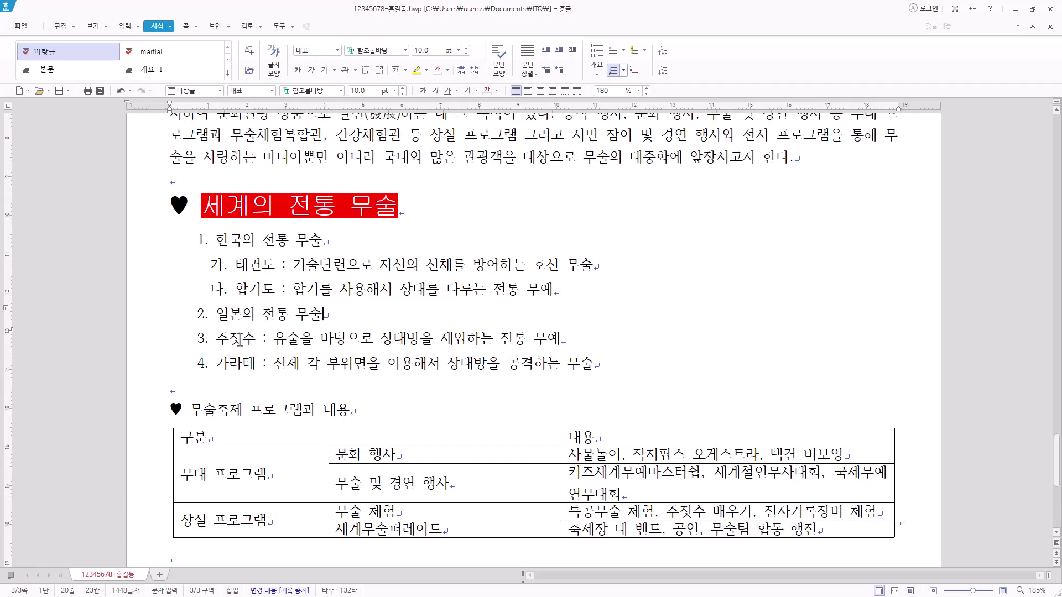
left_click_drag(212, 339, 721, 362)
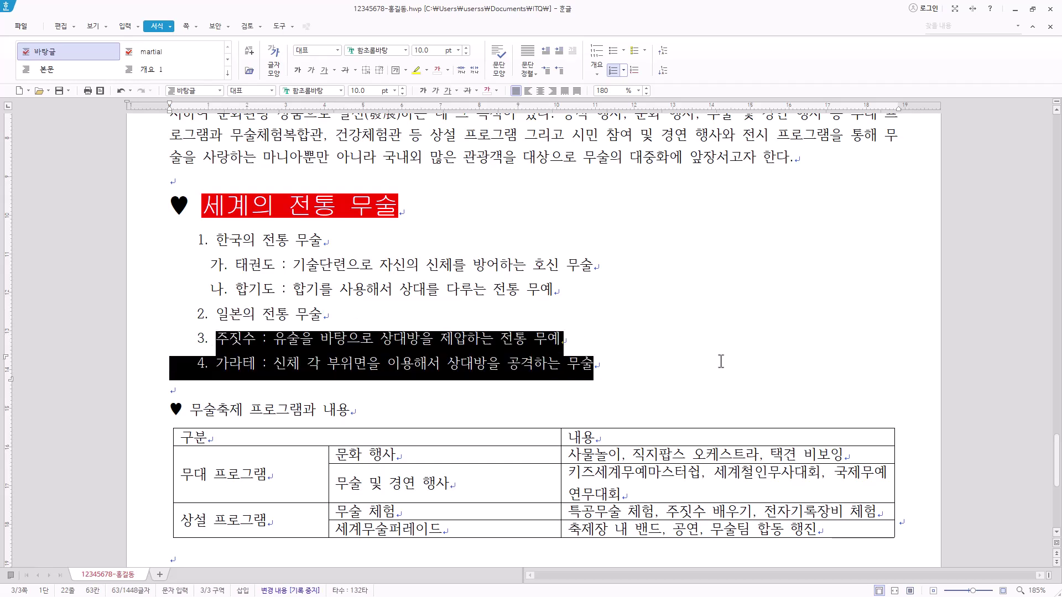
left_click(663, 74)
left_click(265, 241)
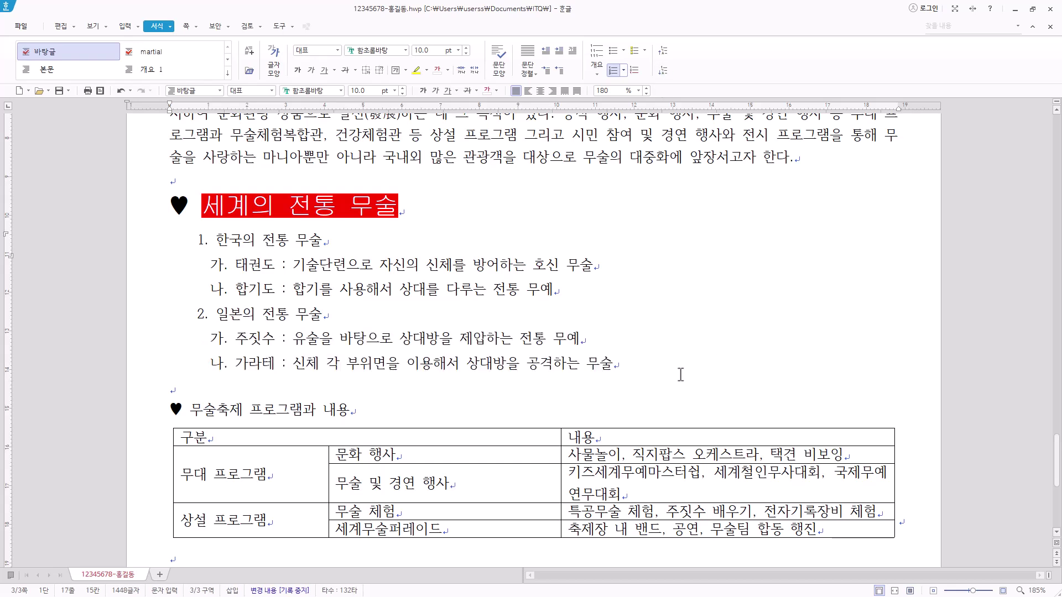
Check the line spacing setting of the whole numbered list
left_click_drag(639, 366, 164, 247)
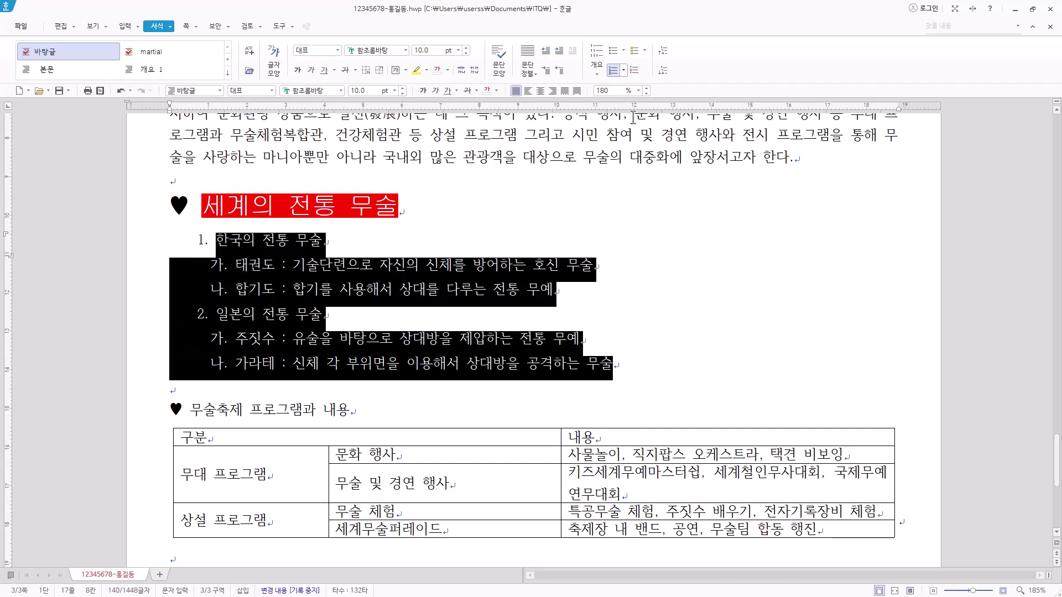
left_click(638, 94)
left_click(637, 93)
left_click(554, 317)
Format the heading '♥ 무술축제 프로그램과 내용' in 굴림 at 18 pt
scroll(553, 314, "down", 2)
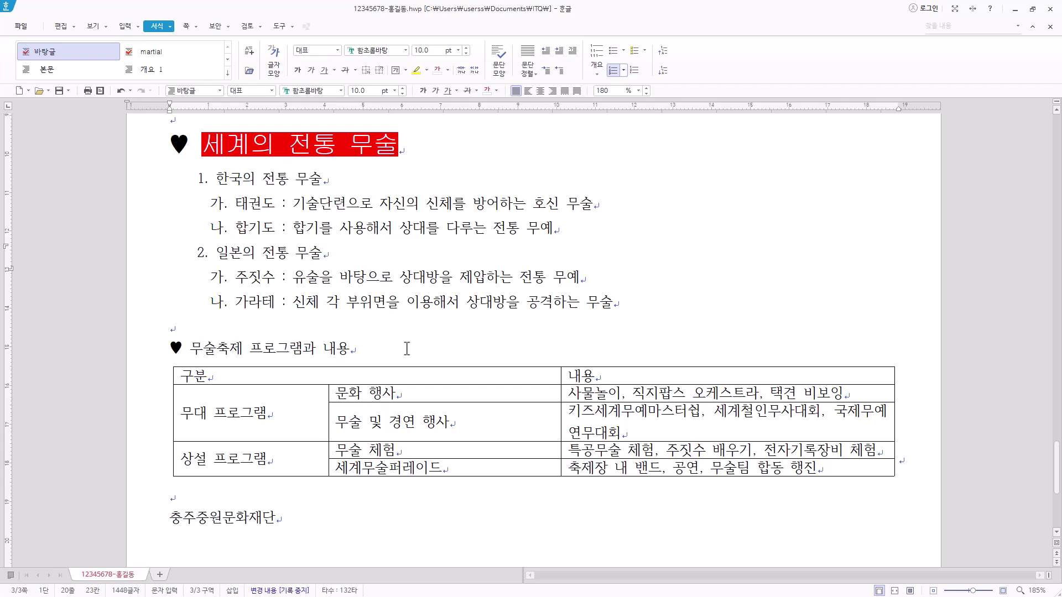
left_click_drag(368, 348, 169, 349)
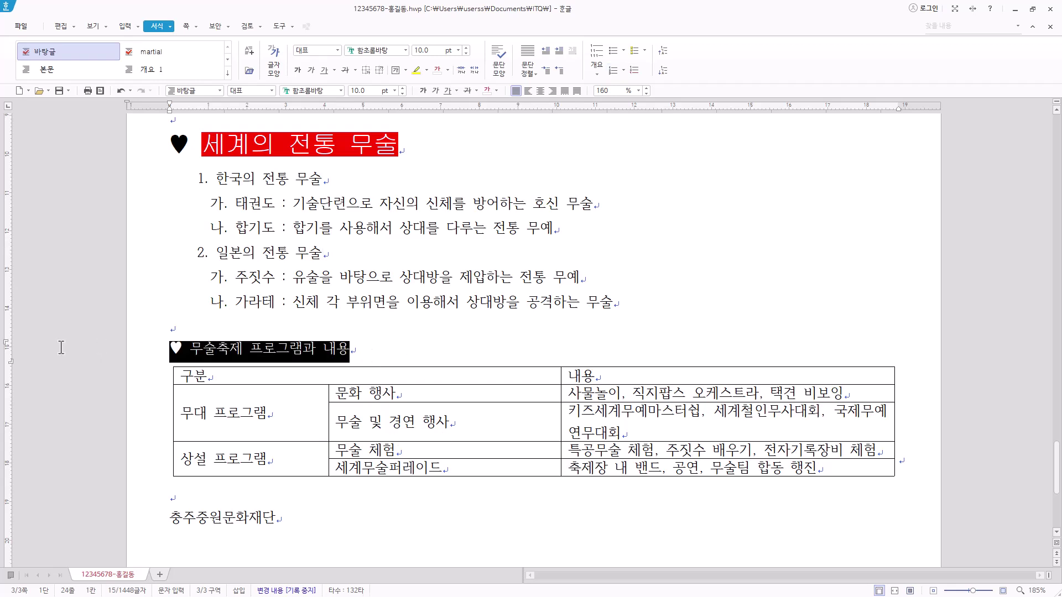
left_click(323, 91)
type("굴림")
key("Return")
left_click(394, 90)
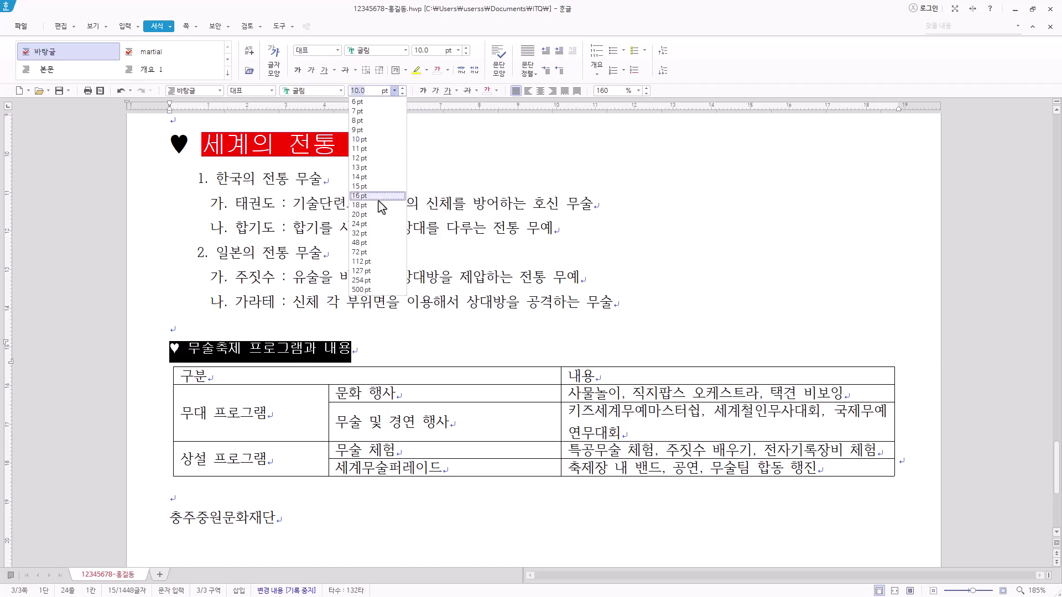
left_click(361, 205)
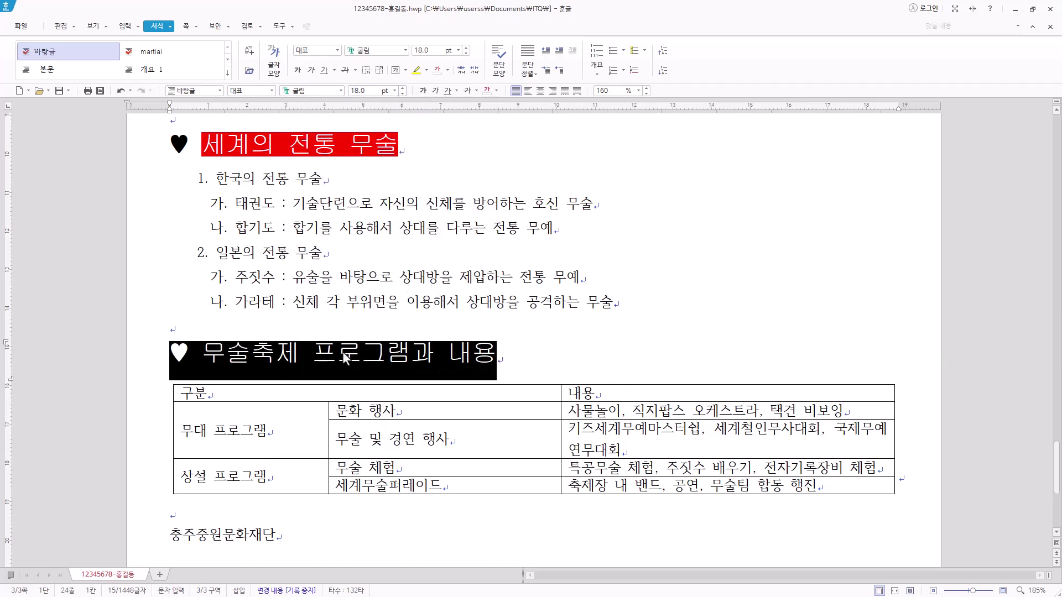
Underline the heading words '무술축제 프로그램과 내용', leaving out the heart
left_click(248, 356)
left_click_drag(206, 359, 488, 363)
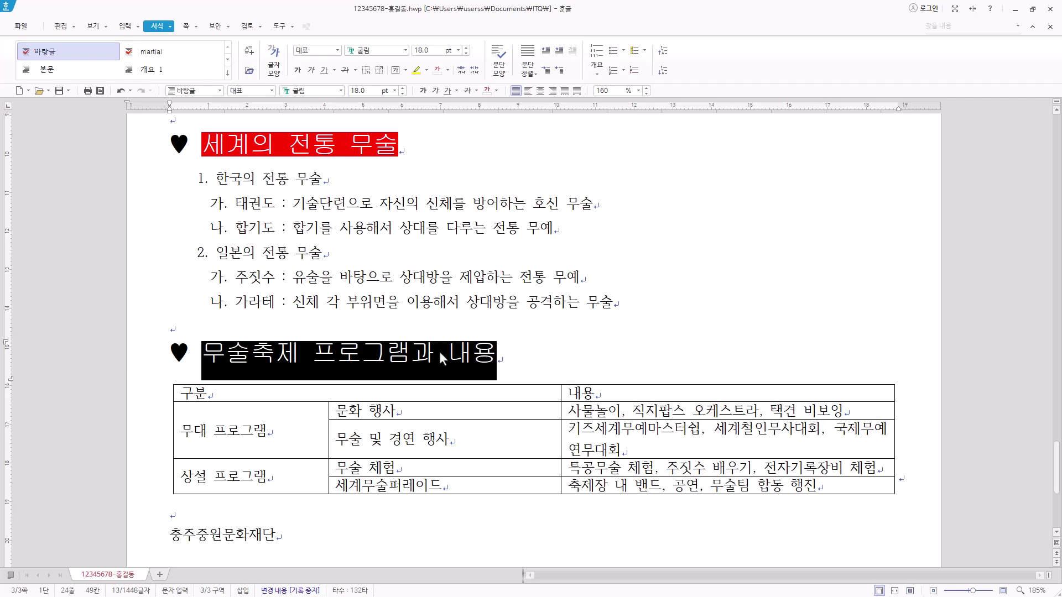
left_click(448, 90)
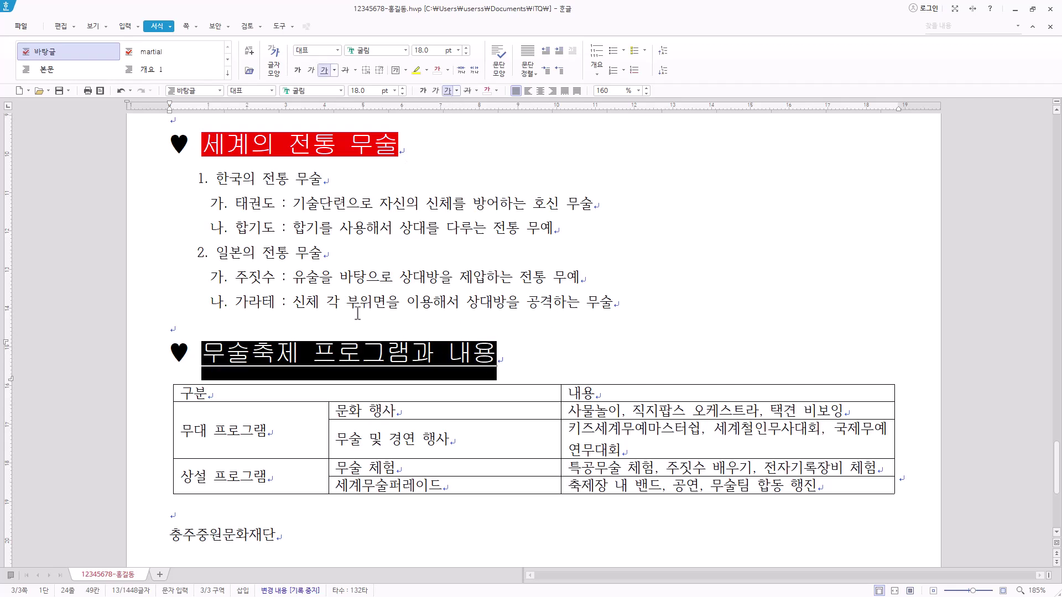
Add hollow-circle emphasis marks above the word '무술' in the underlined heading
left_click(203, 357)
left_click_drag(202, 357, 241, 358)
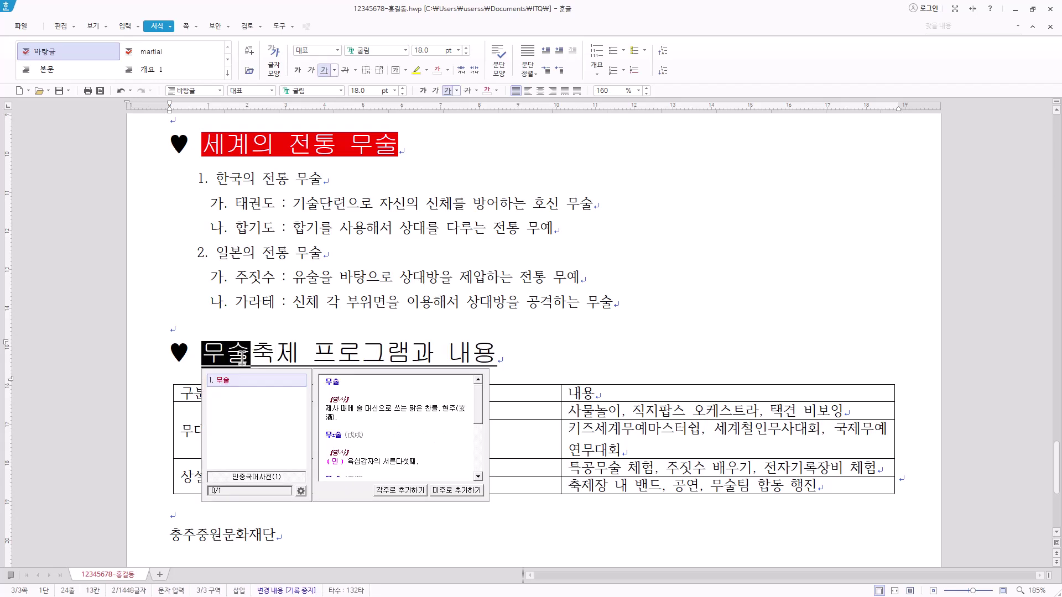
right_click(241, 358)
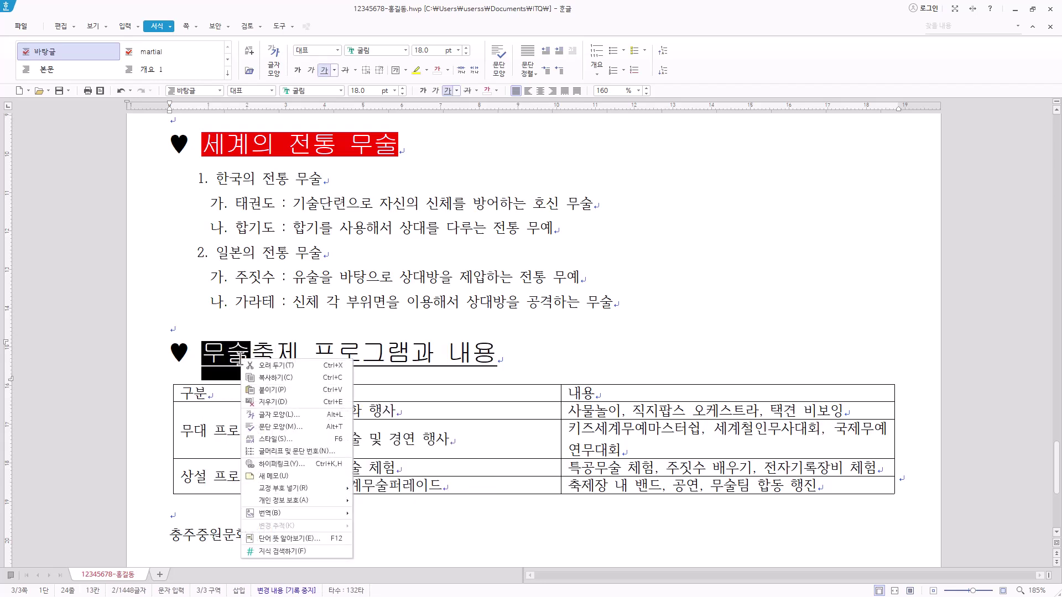
left_click(321, 415)
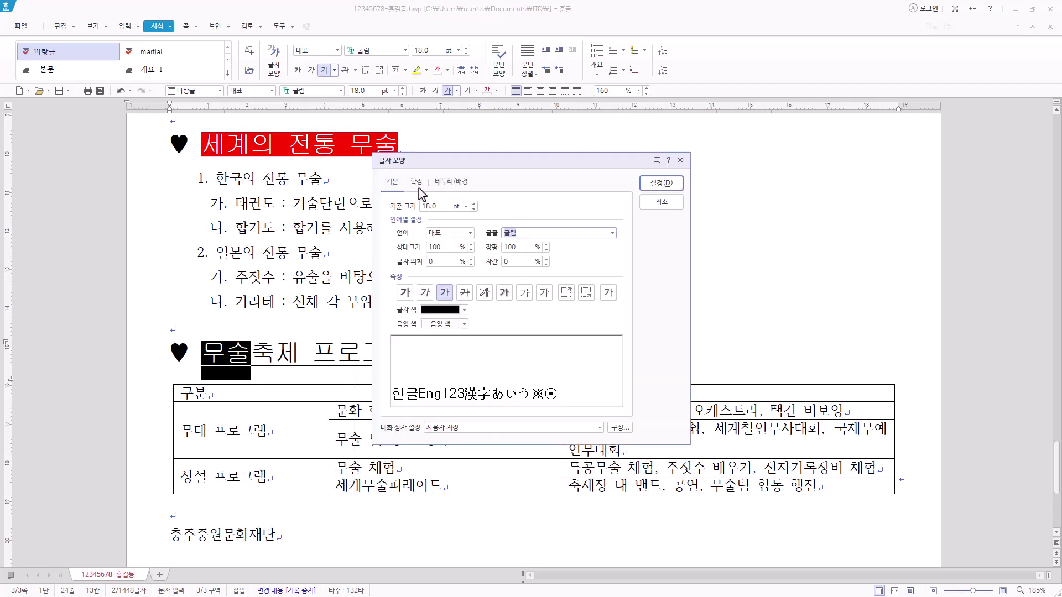
left_click(419, 187)
left_click(462, 346)
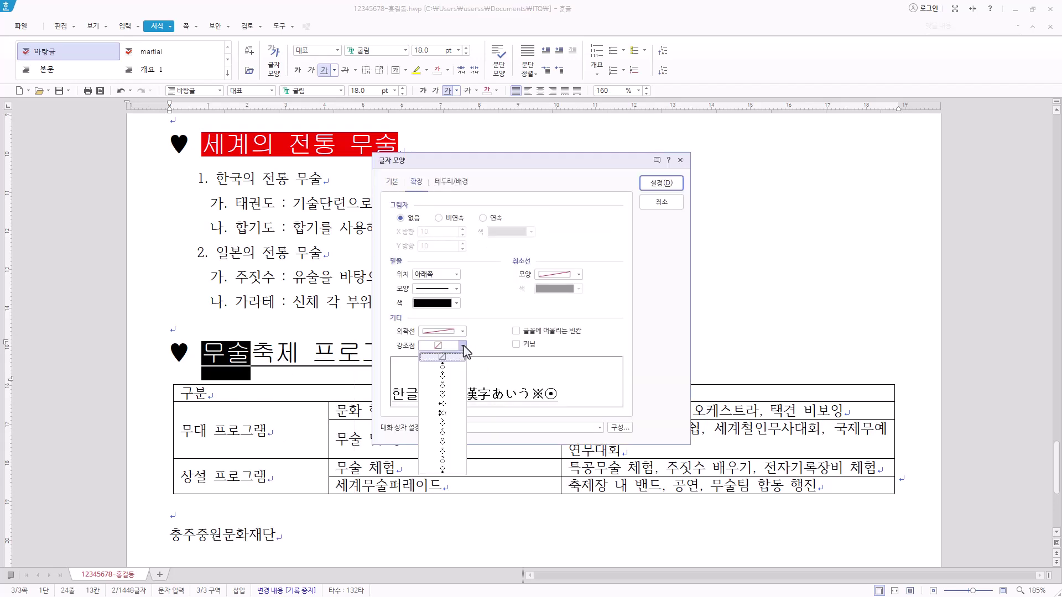
left_click(454, 376)
left_click(660, 183)
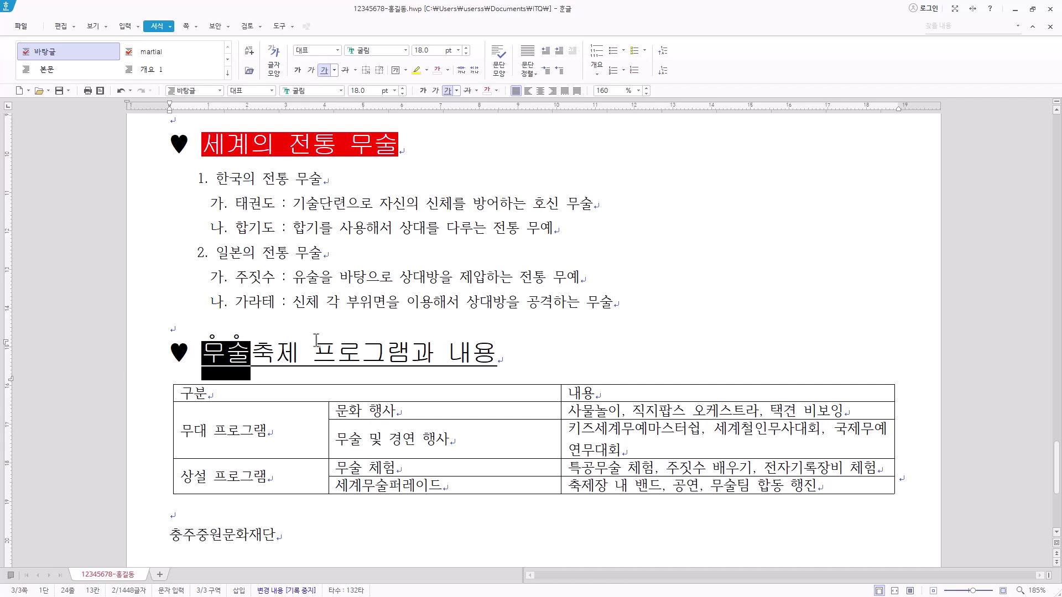
Add hollow-circle emphasis marks above the word '프로그램' in the underlined heading
left_click_drag(313, 353, 409, 358)
key("F12")
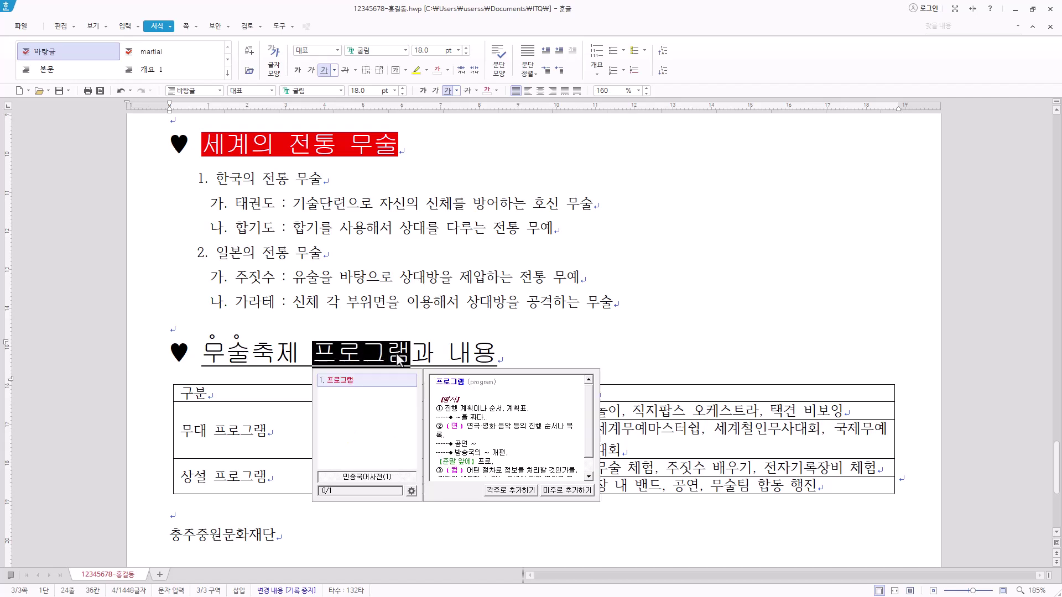
right_click(397, 358)
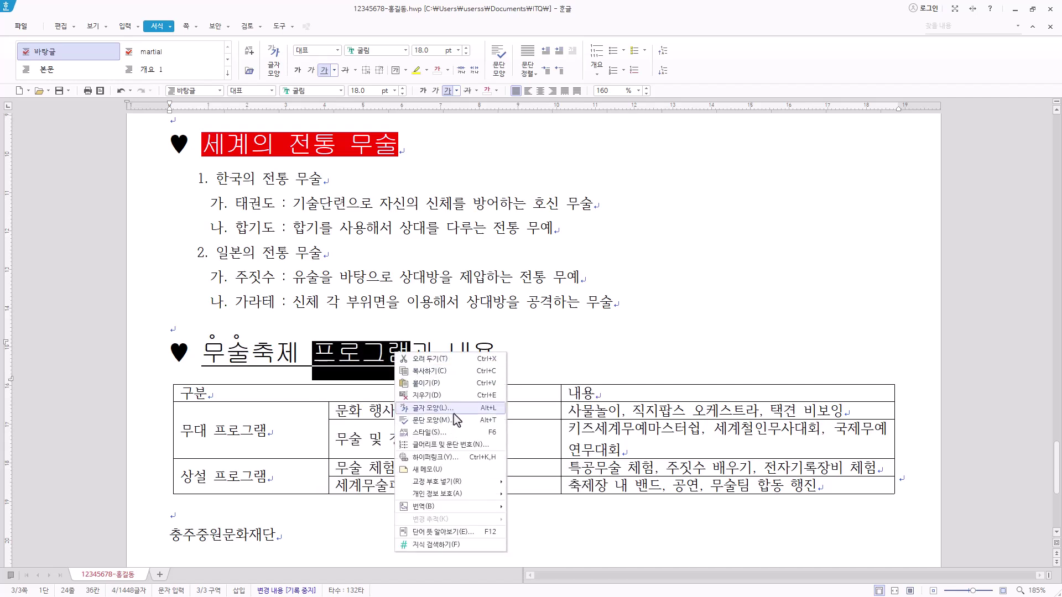
left_click(453, 409)
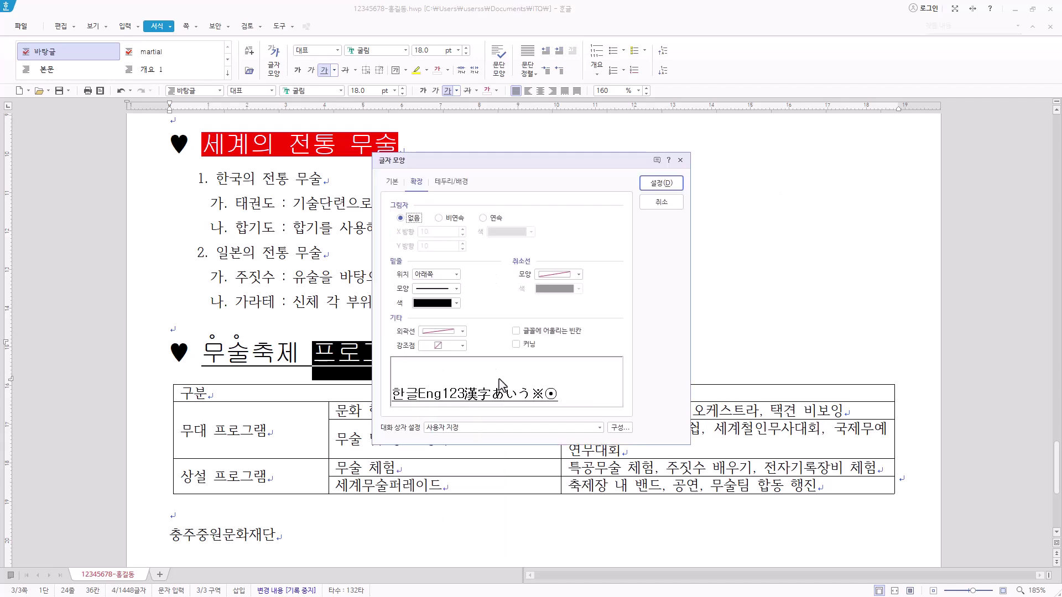
left_click(462, 346)
left_click(453, 379)
left_click(662, 183)
left_click(538, 343)
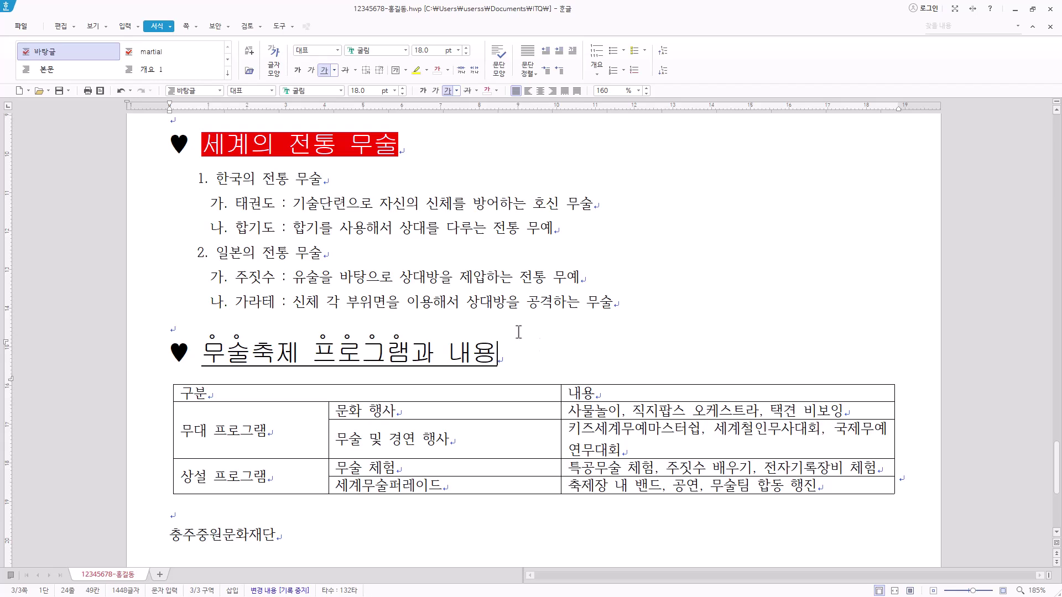
Set all text in the program table to the 돋움 font and center it in the cells
scroll(518, 331, "down", 2)
left_click_drag(267, 272, 730, 362)
scroll(632, 257, "down", 1)
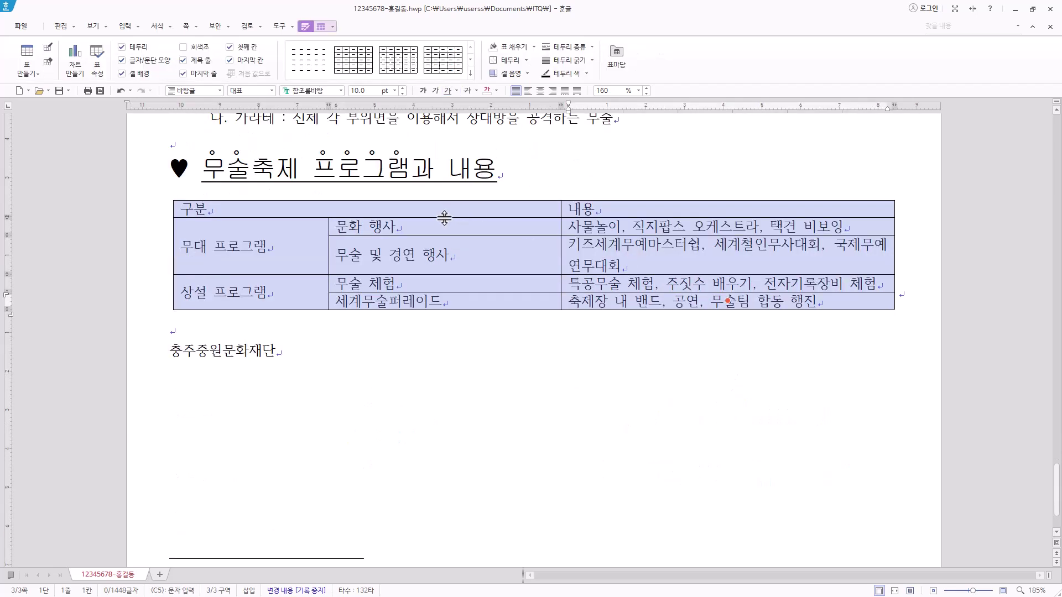
left_click(330, 91)
type("돋움")
key("Return")
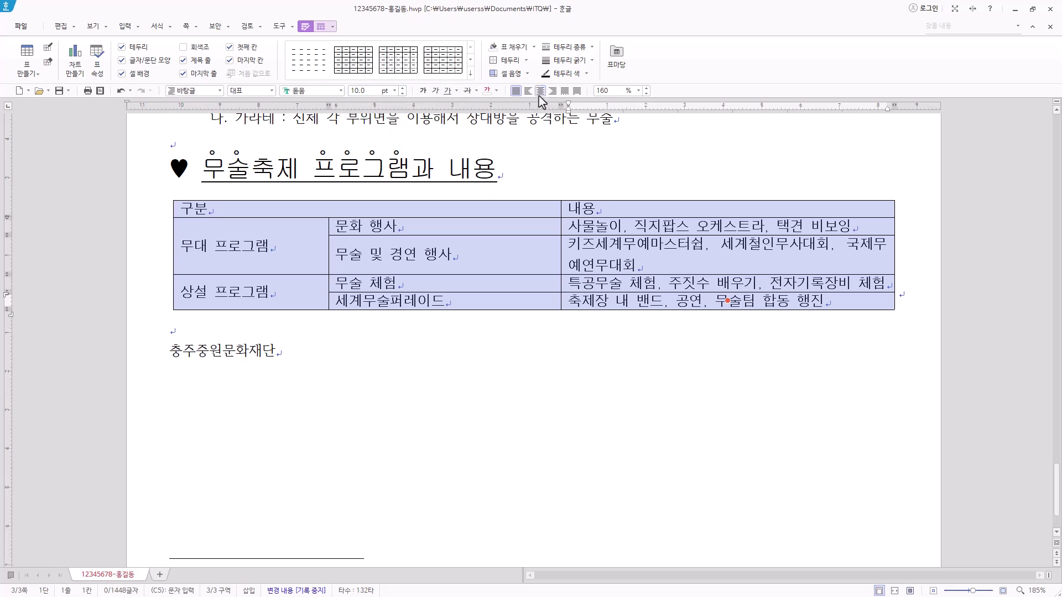
left_click(540, 91)
left_click(518, 170)
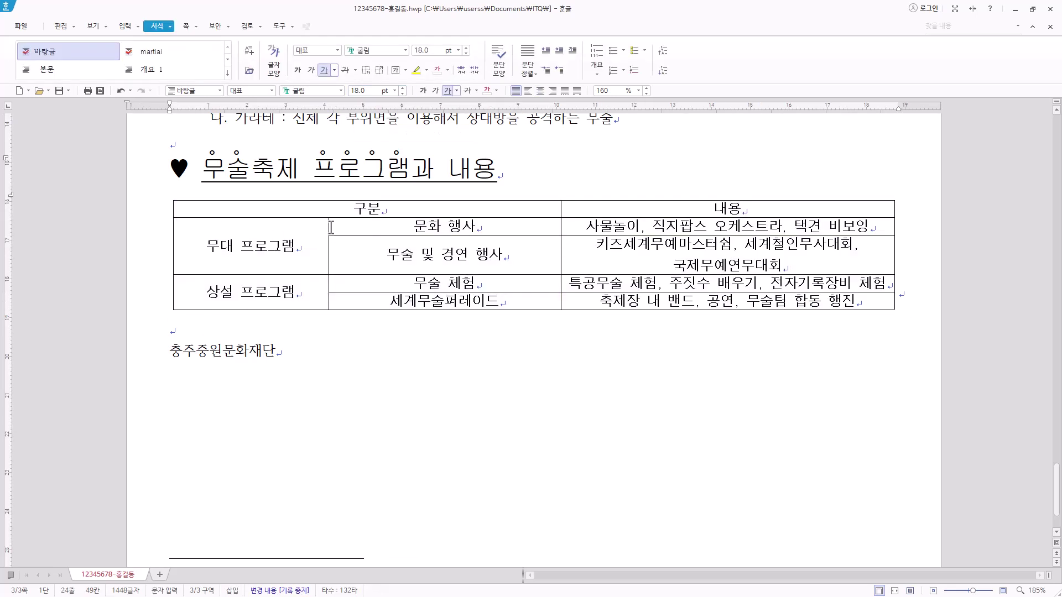
Narrow the program table's first two columns so each entry in the 내용 column fits on one line
left_click_drag(328, 249, 317, 248)
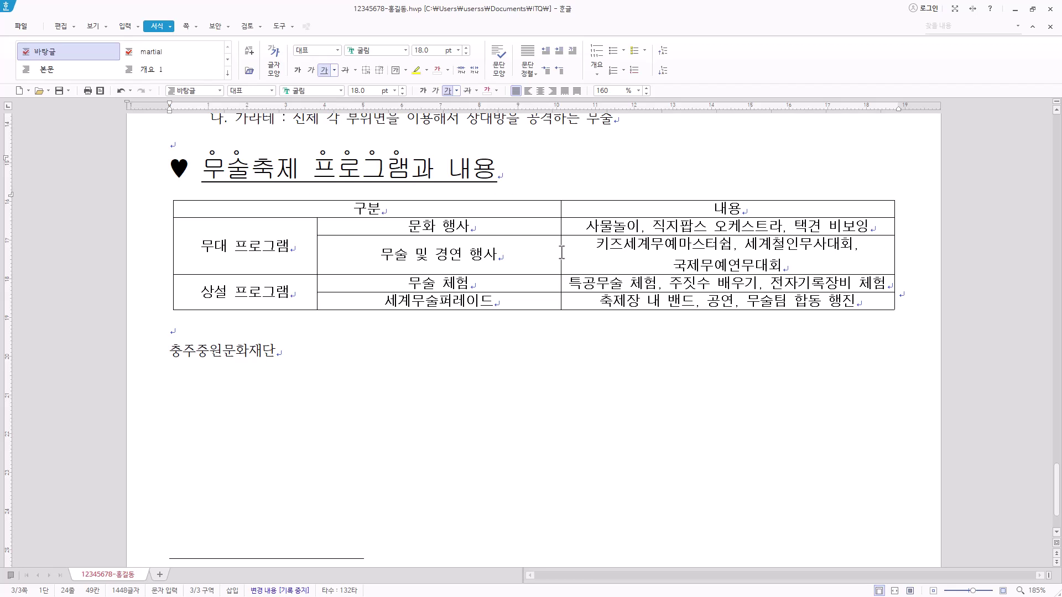
left_click_drag(562, 252, 464, 254)
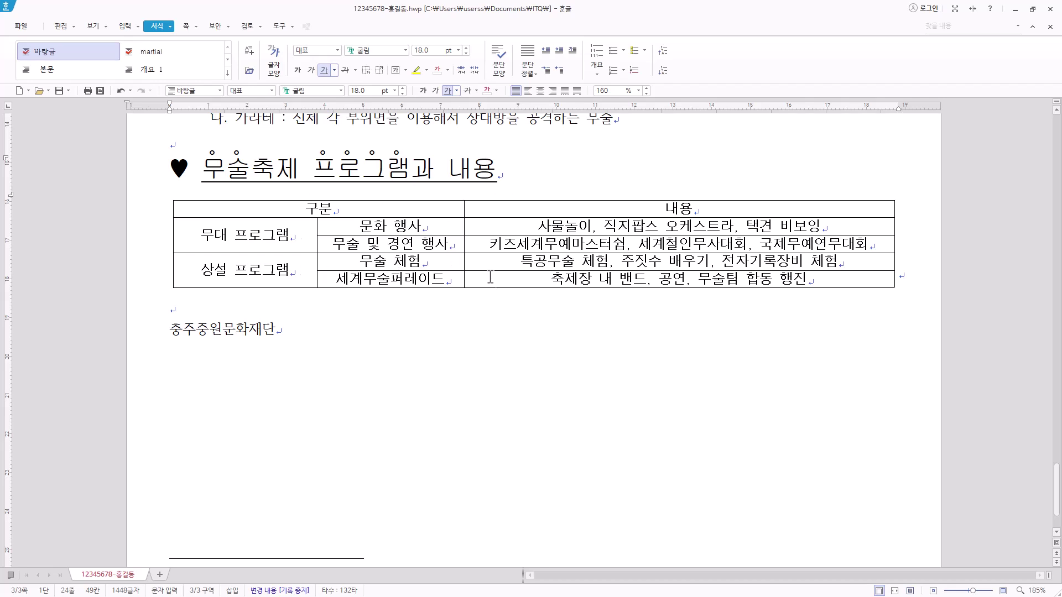
left_click(621, 261)
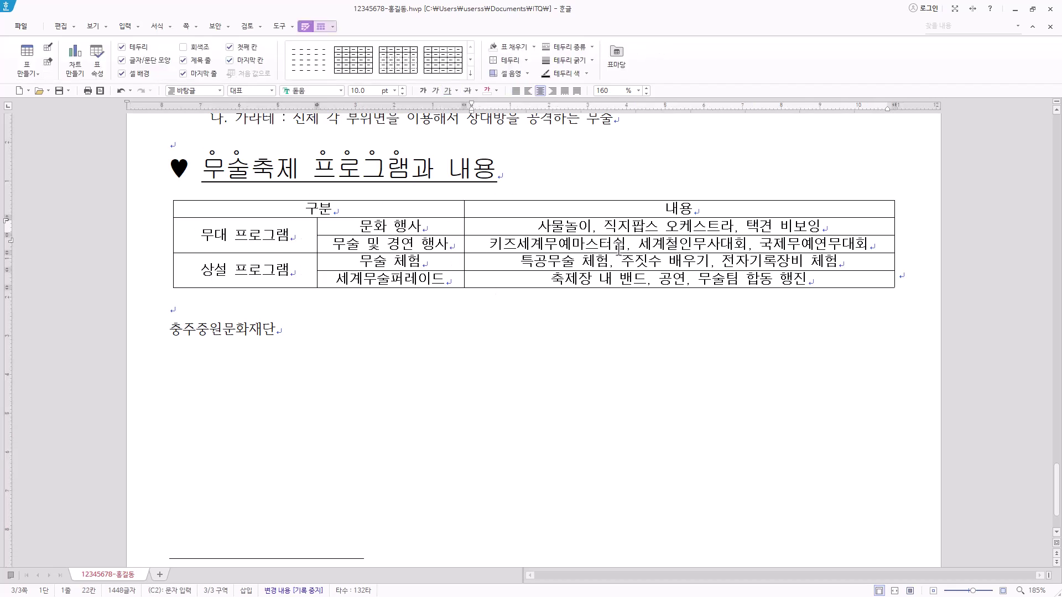
Increase the height of all rows in the program table by two increments
left_click_drag(304, 213, 753, 290)
scroll(512, 439, "down", 1)
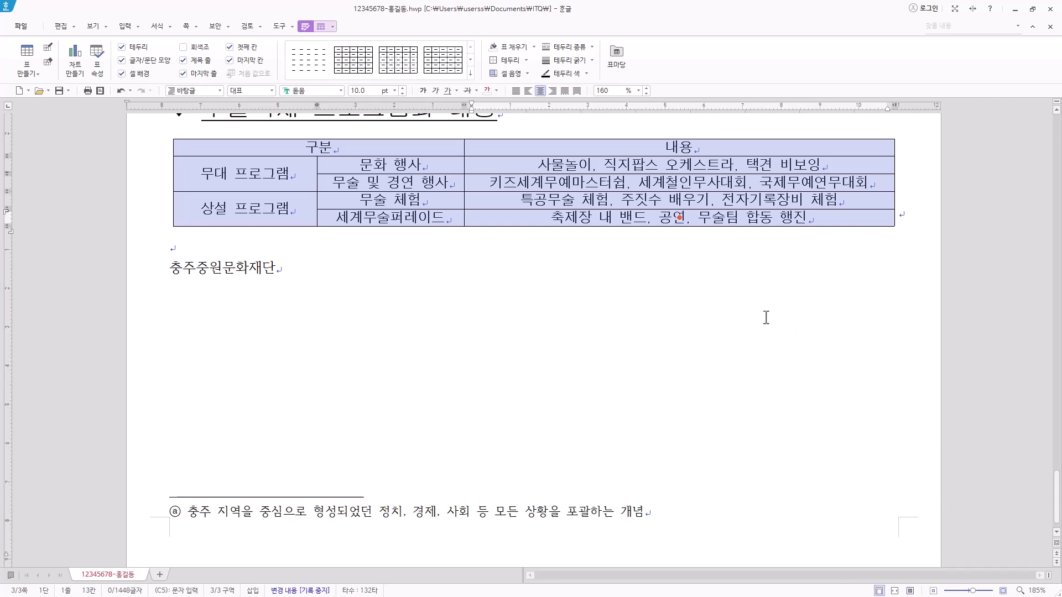
key("ctrl+Down")
key("ctrl+Down")
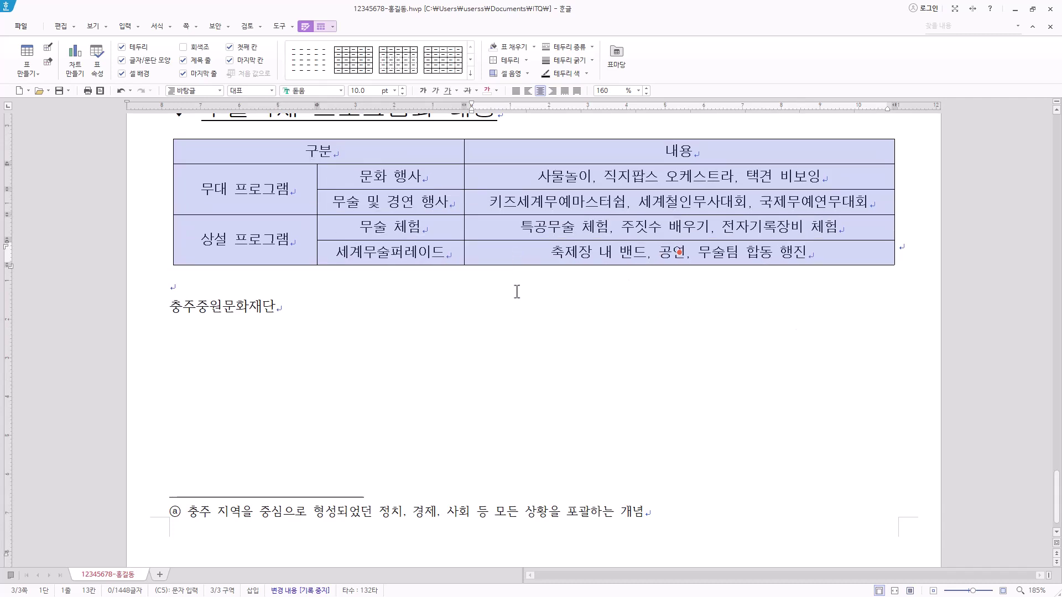
left_click(514, 330)
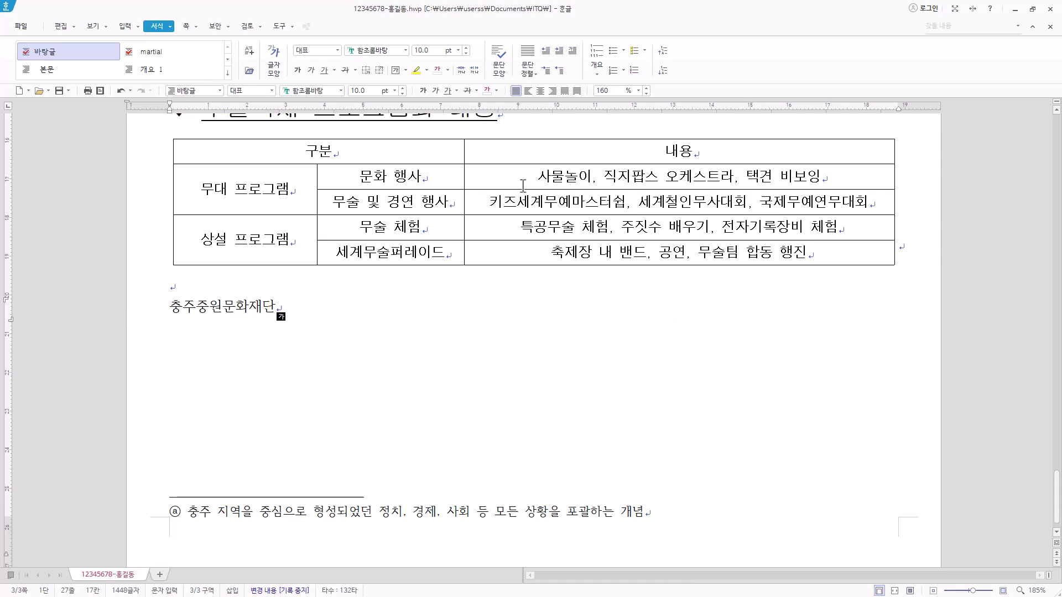
Choose a 0.5 mm double line for the top and bottom borders of the whole program table
left_click_drag(295, 145, 803, 250)
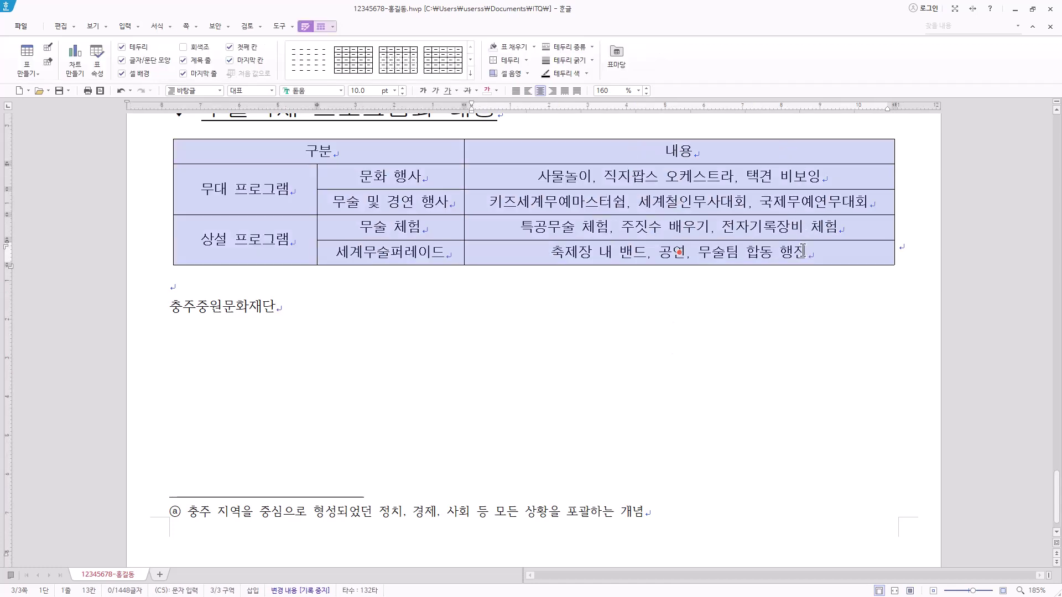
key("l")
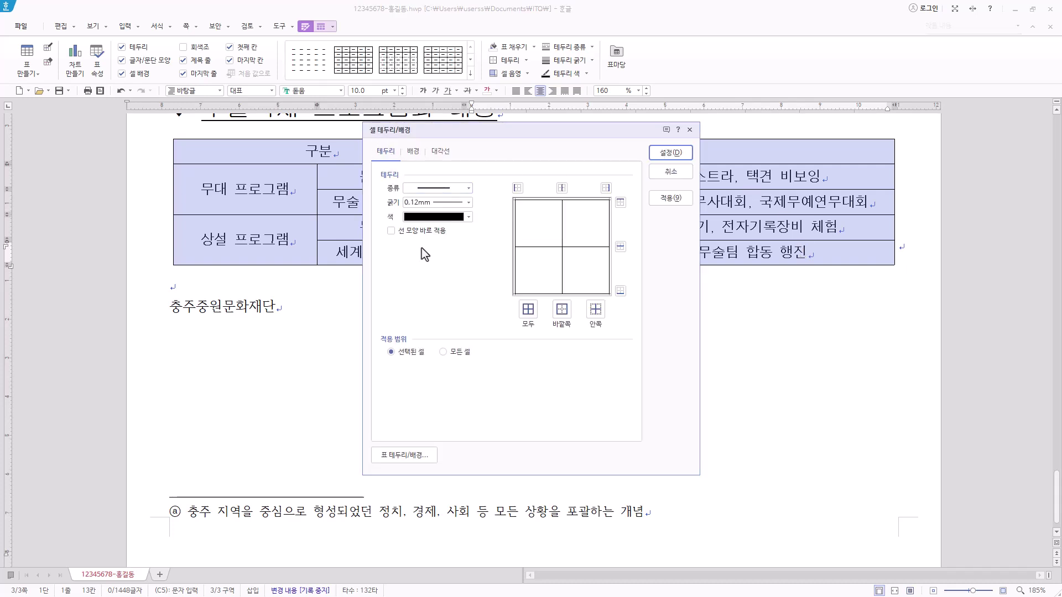
left_click(410, 230)
left_click(410, 230)
left_click(468, 188)
left_click(451, 283)
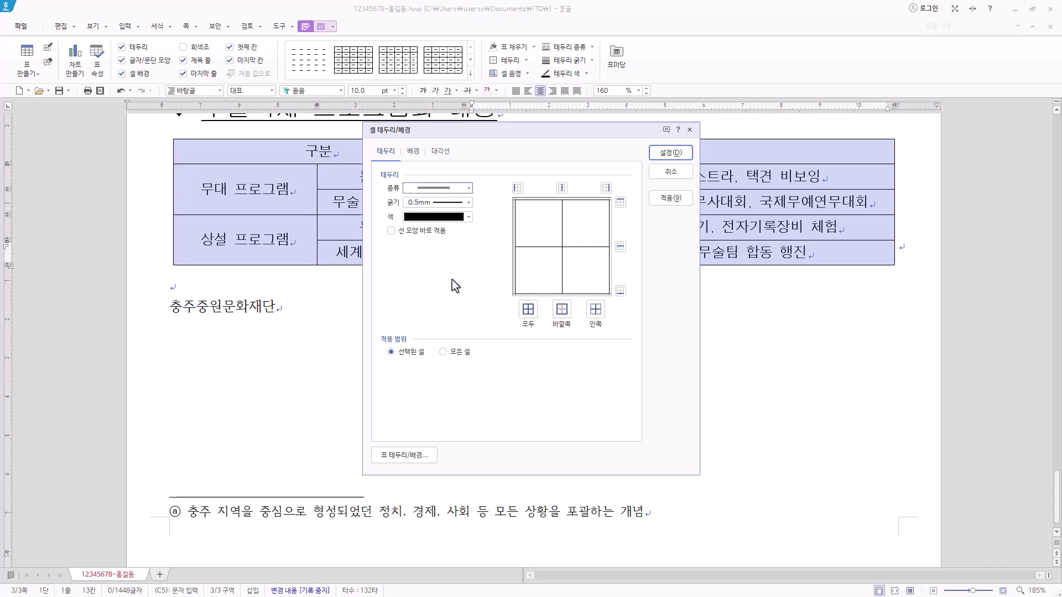
left_click(621, 203)
left_click(620, 290)
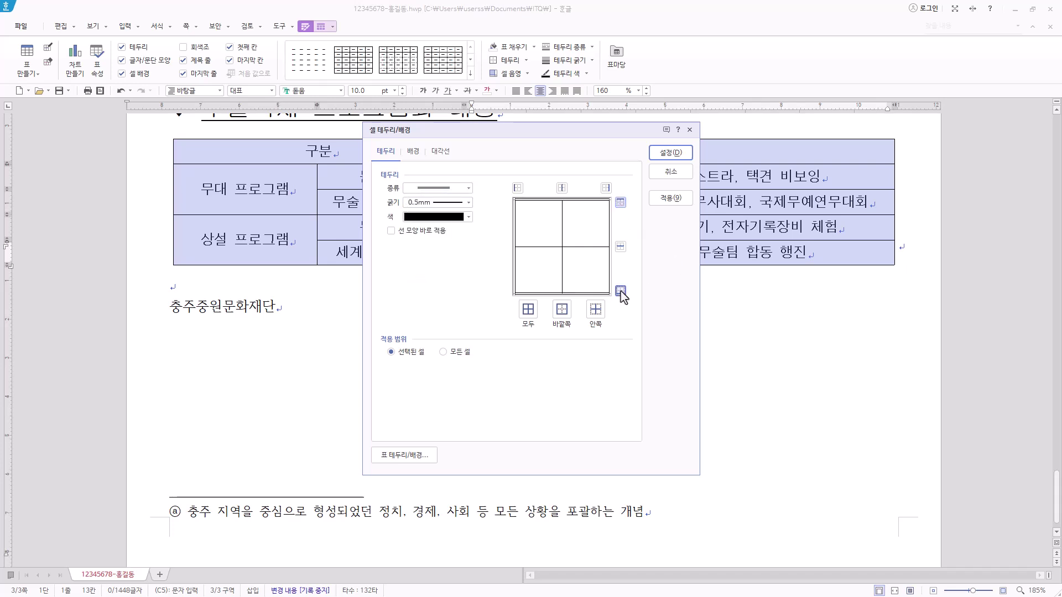
Remove the left and right outer borders of the program table and apply the border settings
left_click(468, 189)
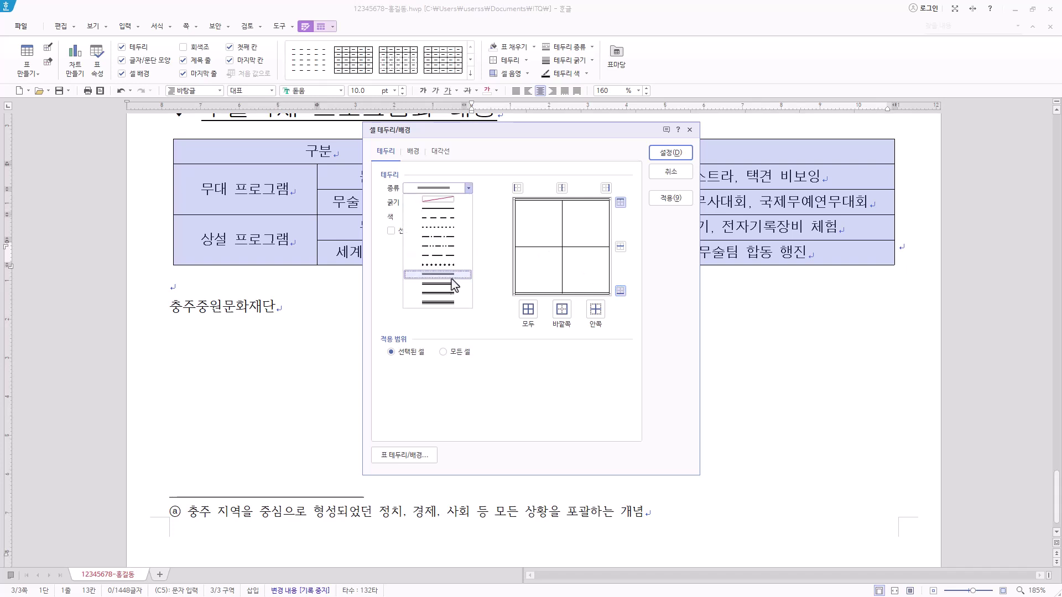
left_click(460, 200)
left_click(518, 188)
left_click(607, 188)
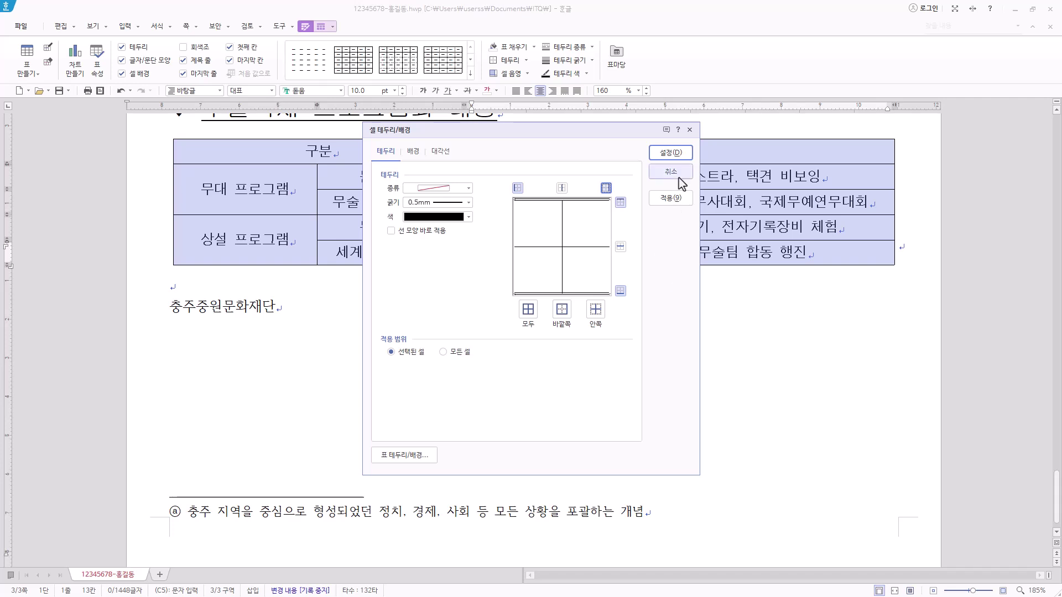
left_click(671, 152)
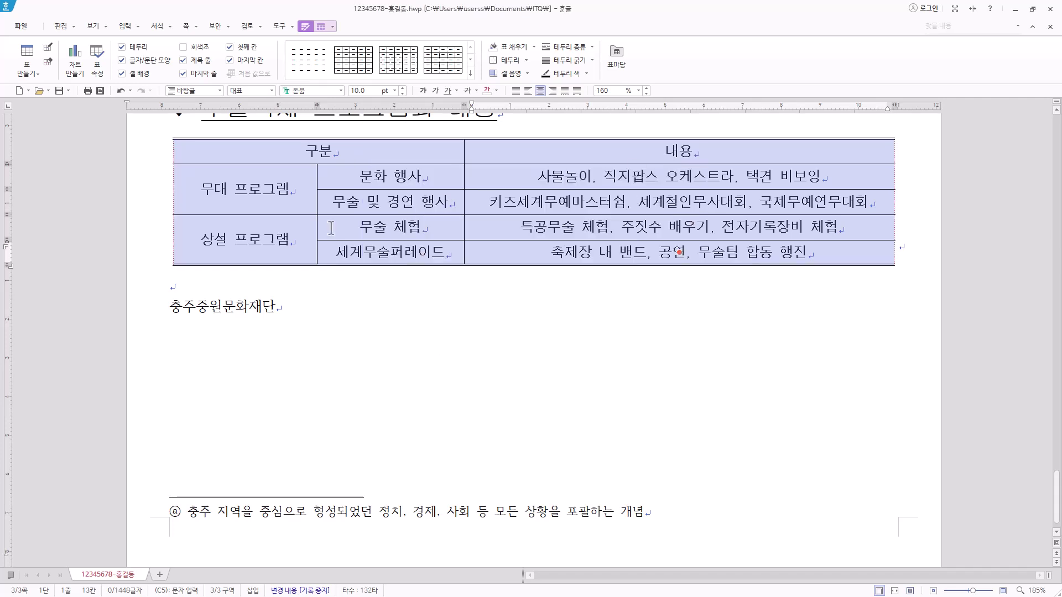
Choose a 0.5 mm double line for the bottom border of the table's header row, 구분 and 내용
left_click_drag(264, 153, 514, 152)
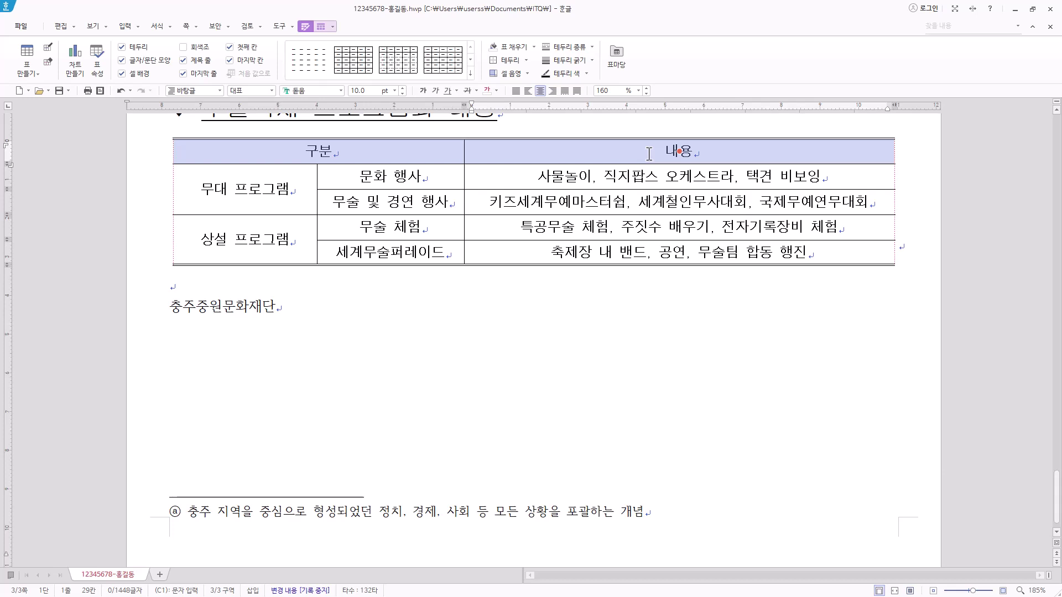
key("l")
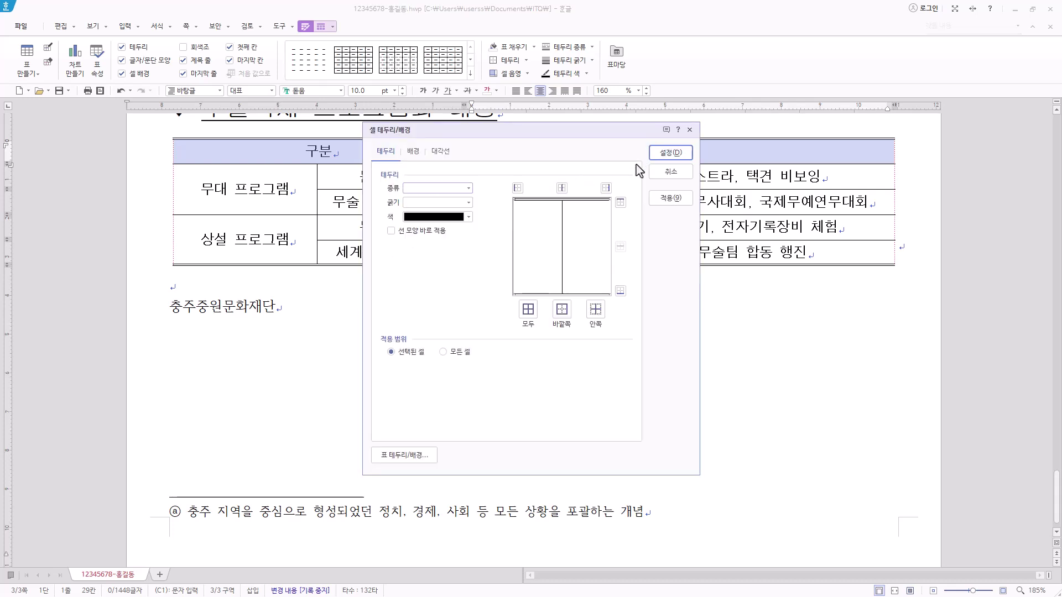
left_click(469, 188)
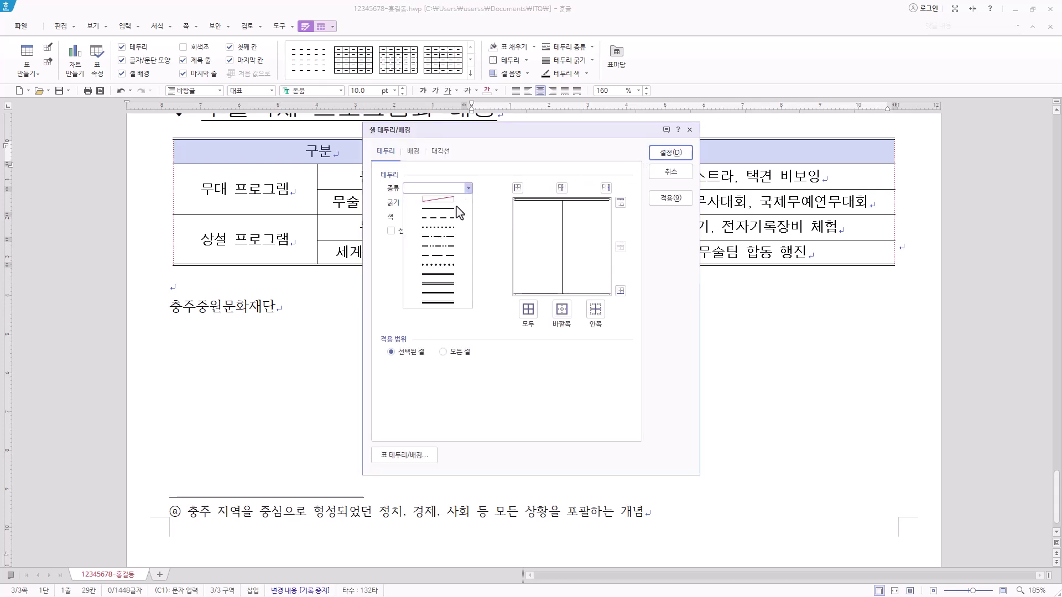
left_click(444, 275)
left_click(621, 290)
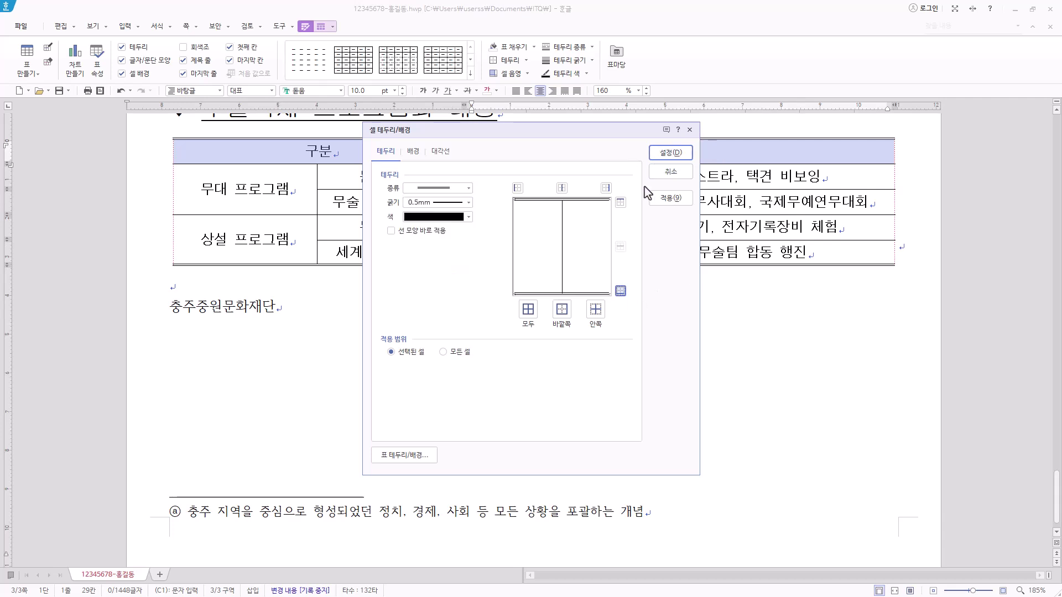
Fill the header row with a horizontal (가로) gradient from white to yellow and apply the cell settings
left_click(413, 154)
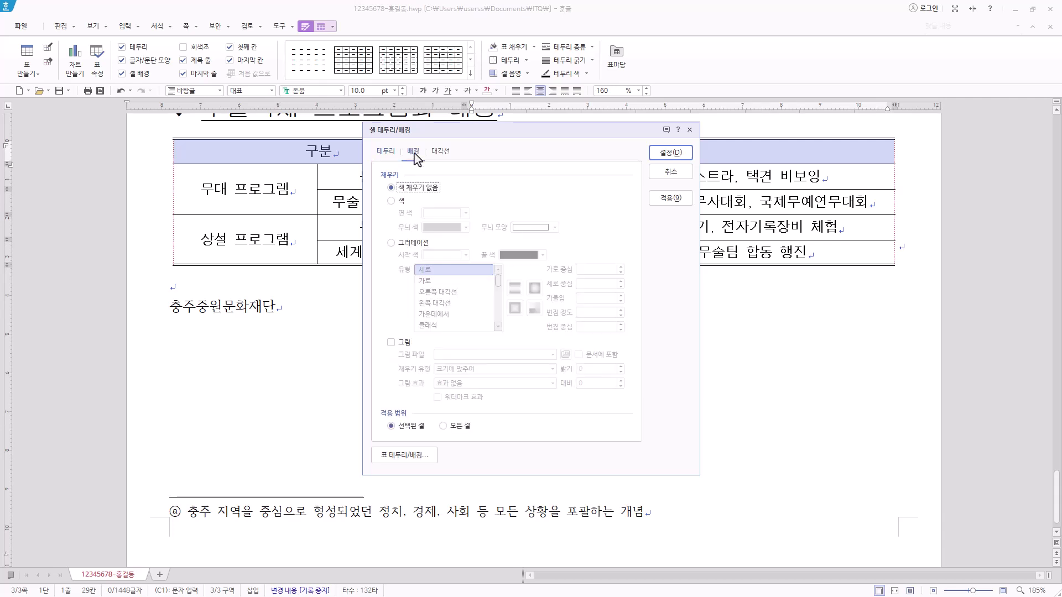
left_click(407, 245)
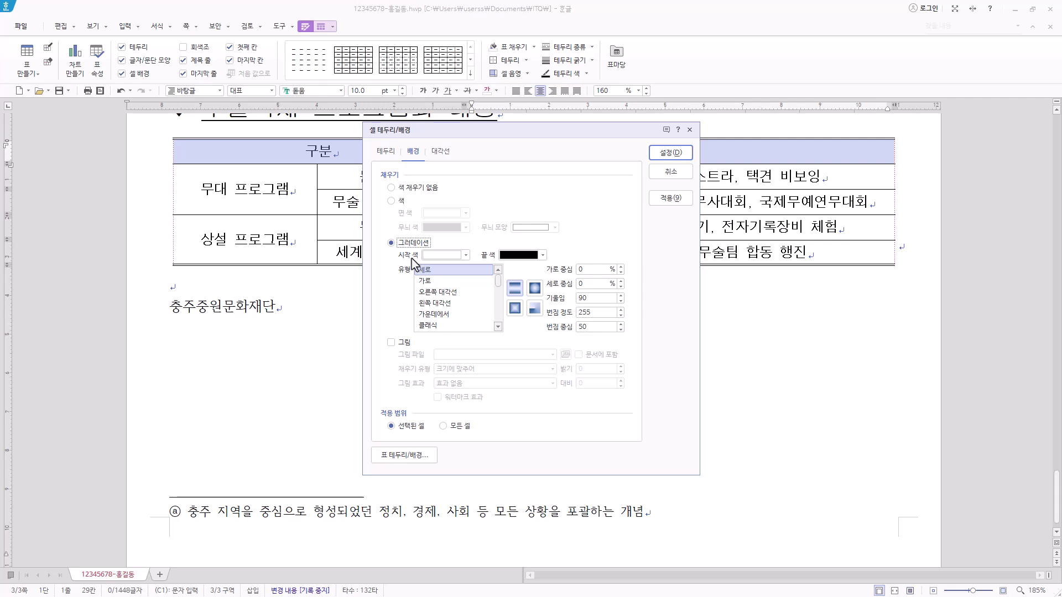
left_click(531, 257)
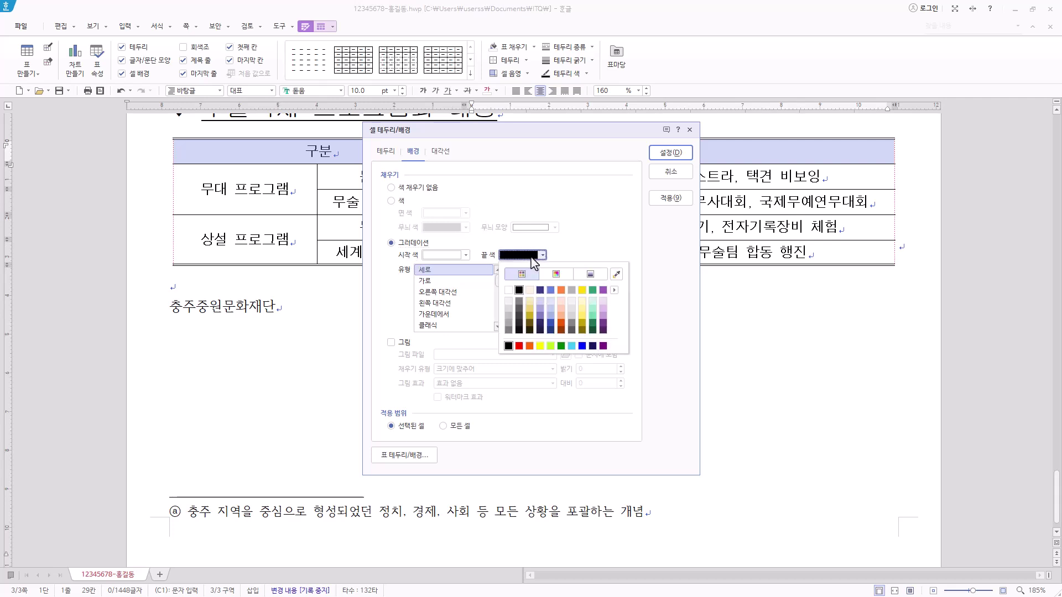
left_click(539, 346)
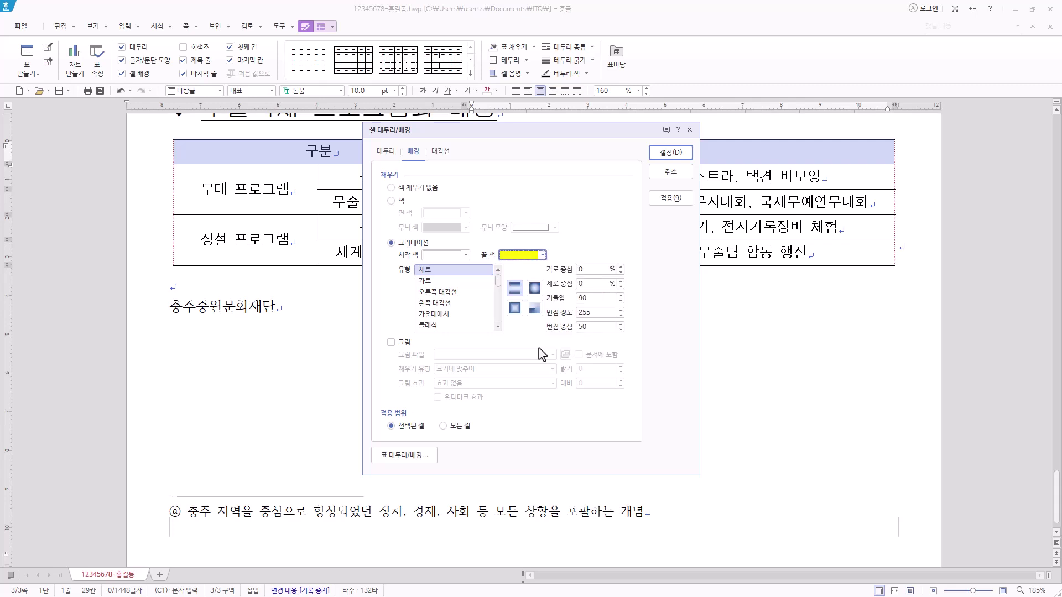
left_click(426, 282)
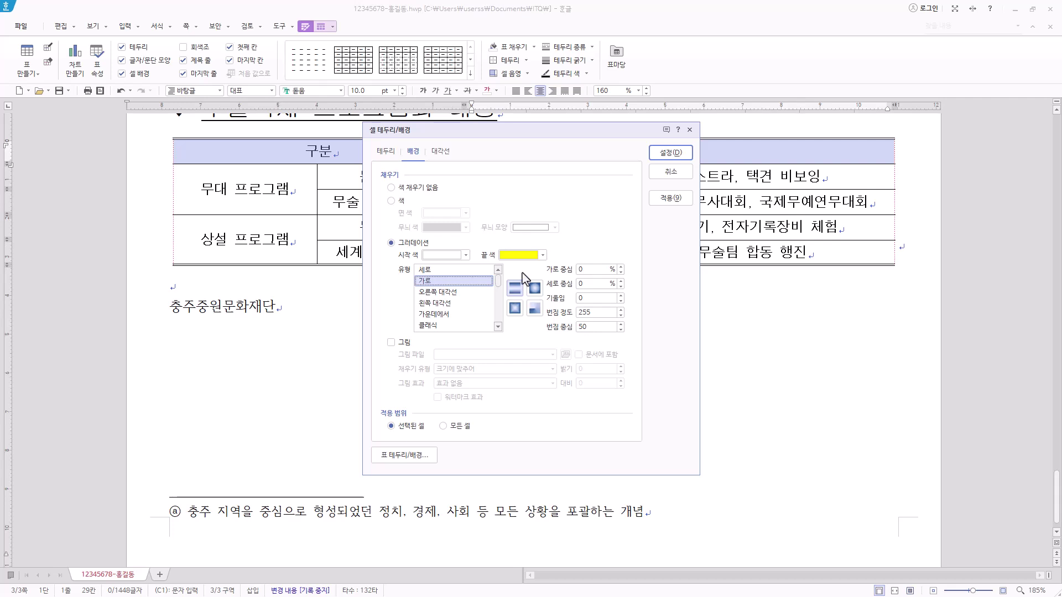
left_click(681, 155)
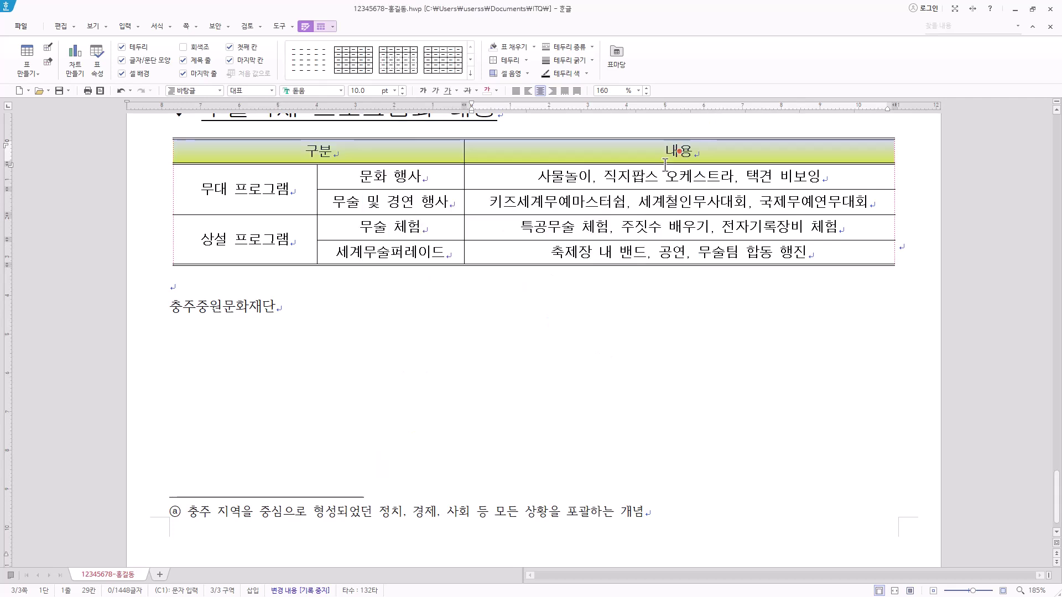
left_click(473, 296)
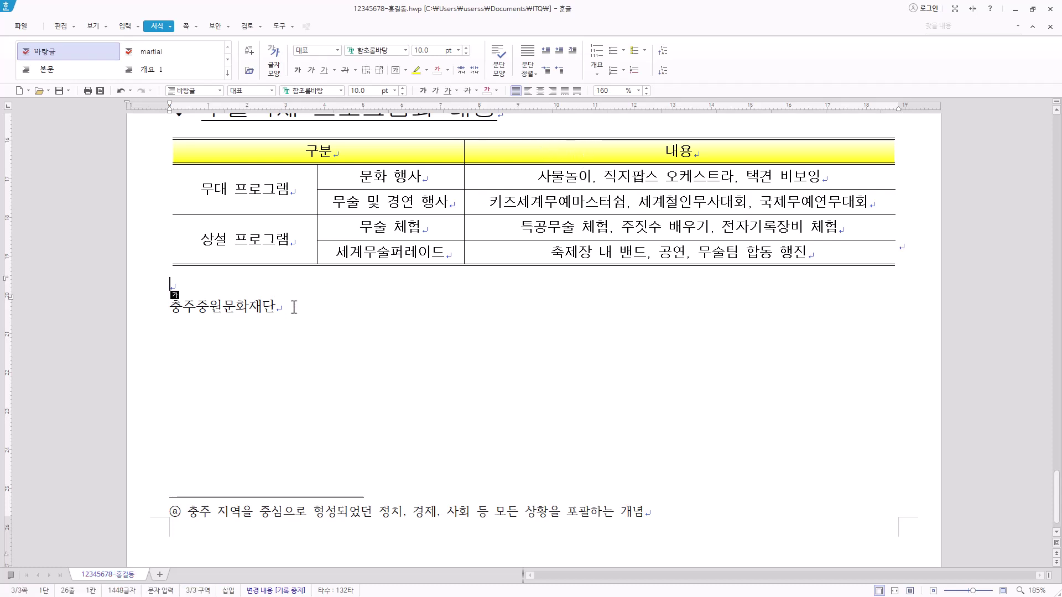
Format the closing line '충주중원문화재단' in bold 궁서 at 24 pt and align it right
left_click_drag(294, 308, 82, 306)
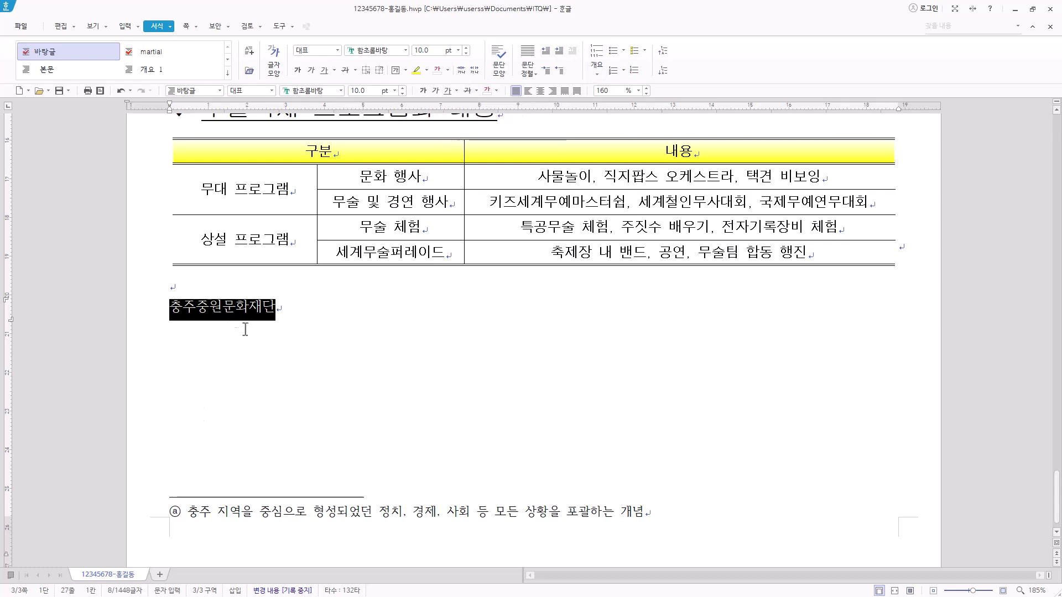
left_click(330, 91)
type("궁서")
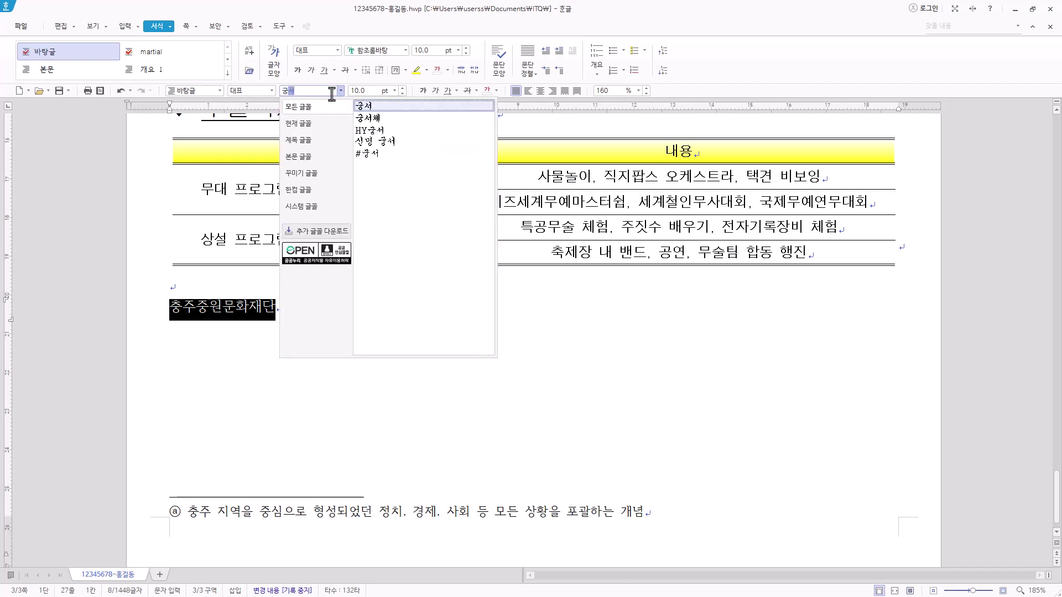
key("Return")
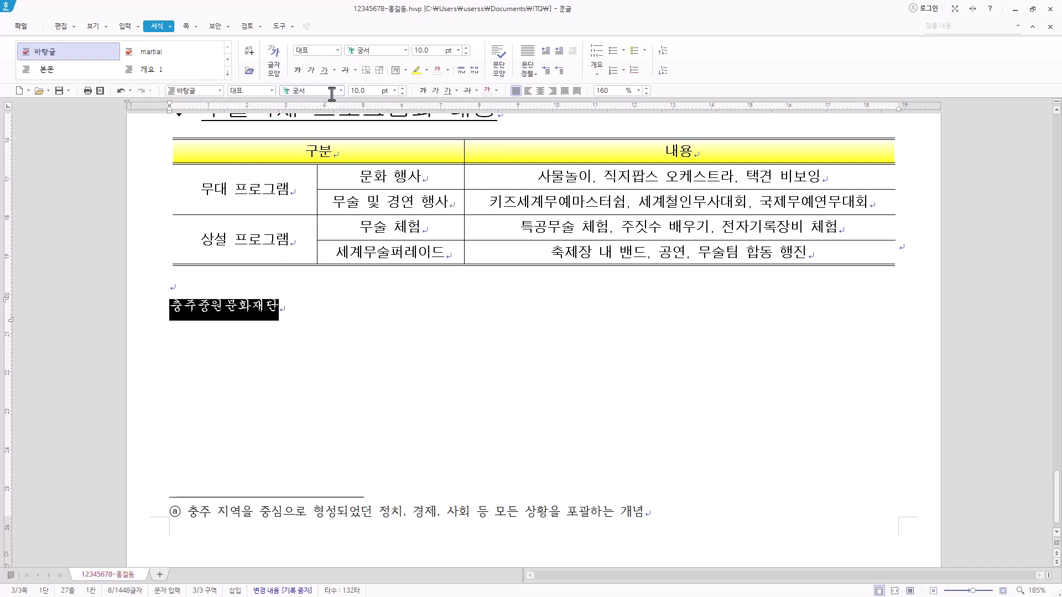
left_click(394, 91)
left_click(381, 224)
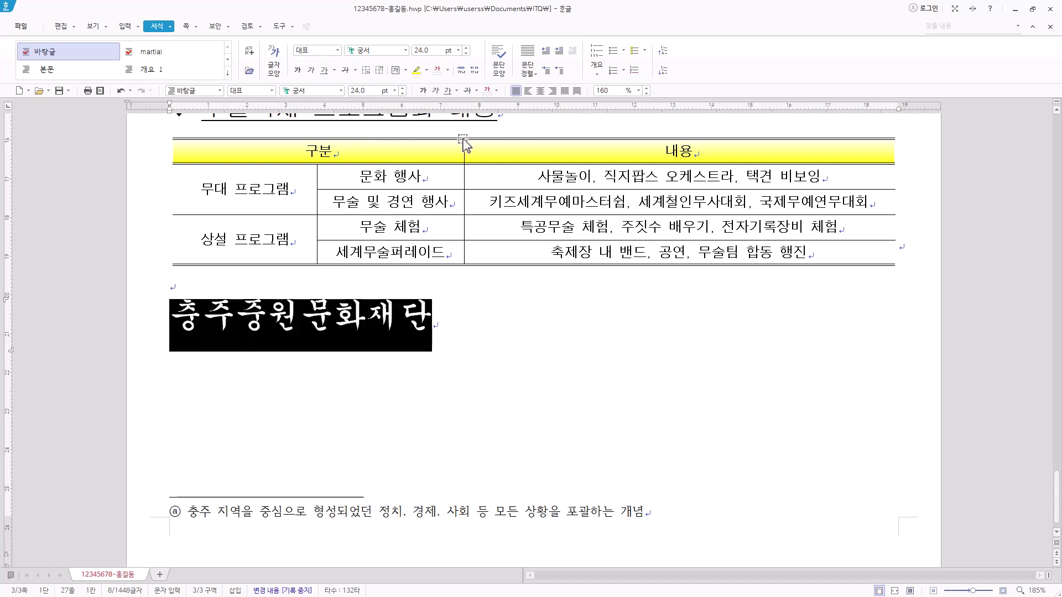
left_click(424, 90)
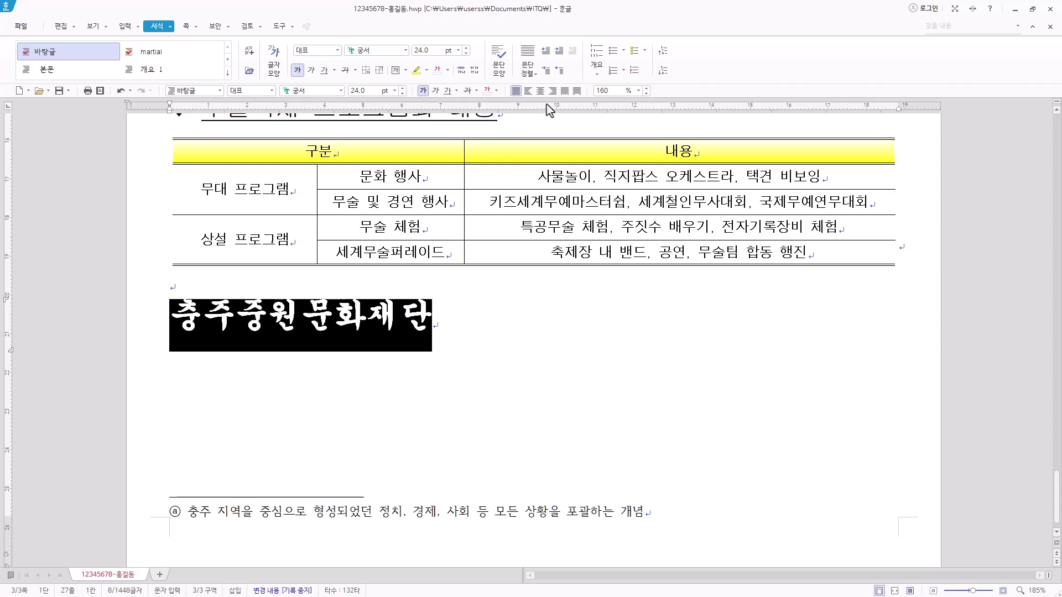
left_click(552, 91)
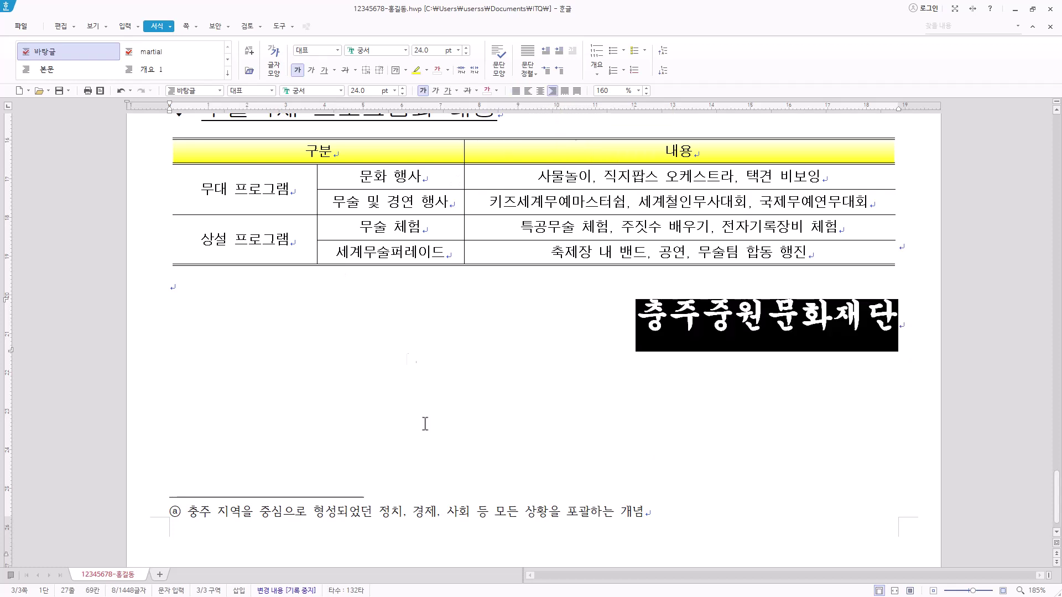
Set the character width (장평) of the closing line '충주중원문화재단' to 105%
right_click(809, 311)
left_click(831, 363)
left_click(392, 181)
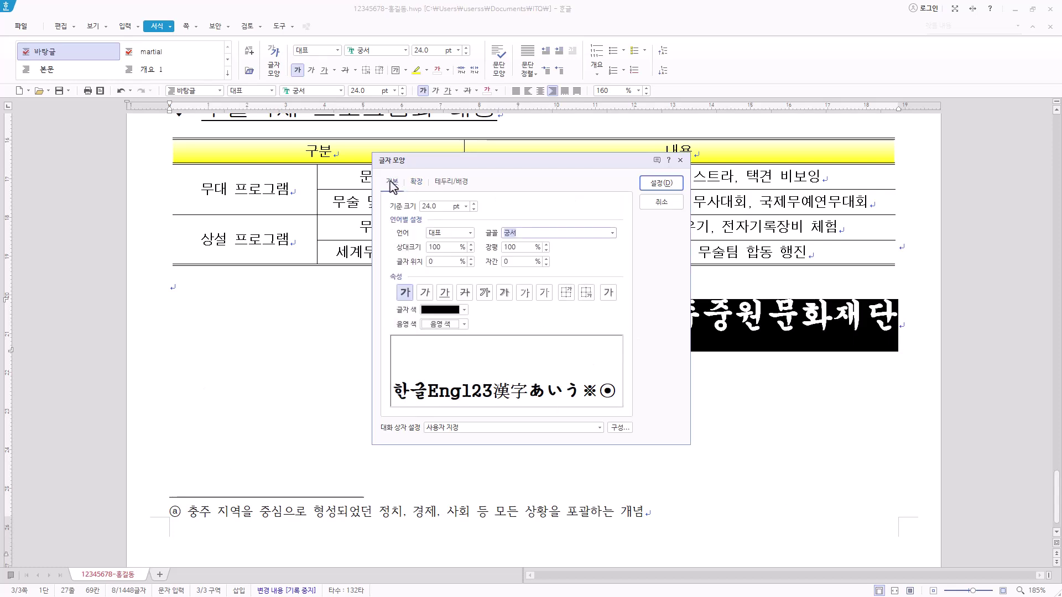
key("Tab")
key("Tab")
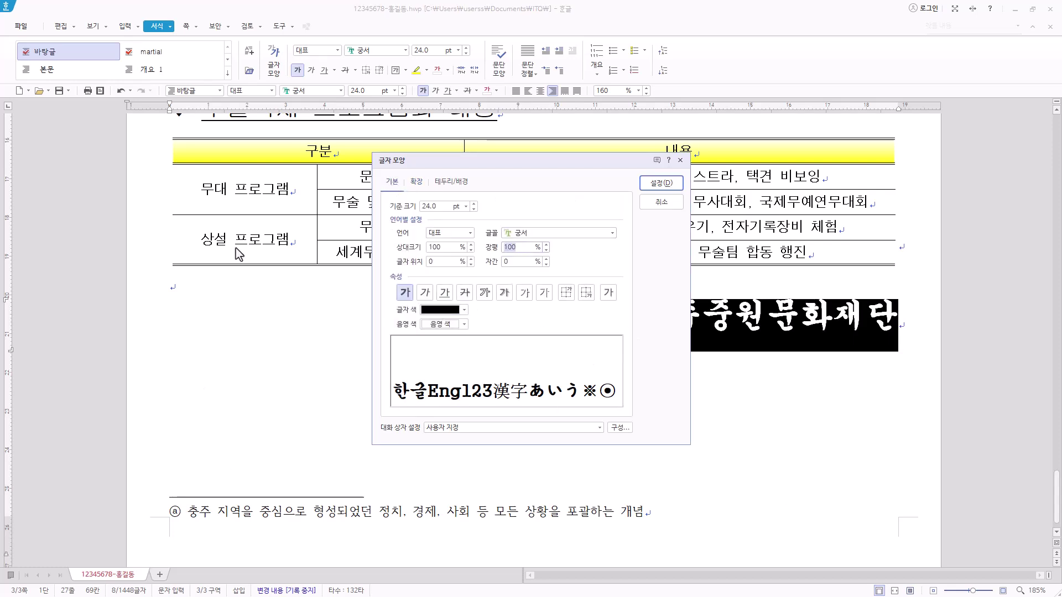
type("105")
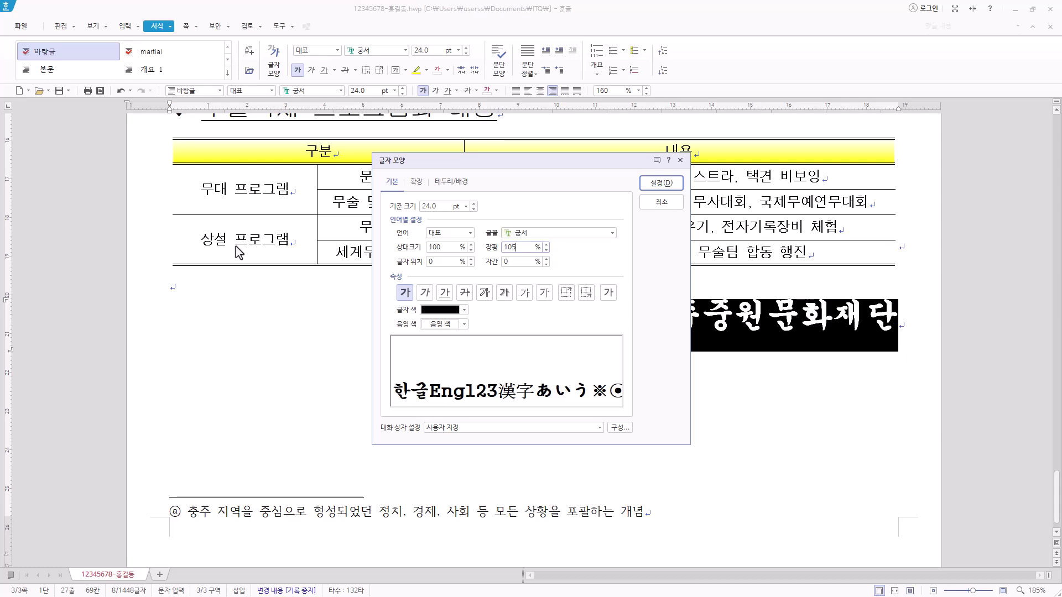
left_click(661, 183)
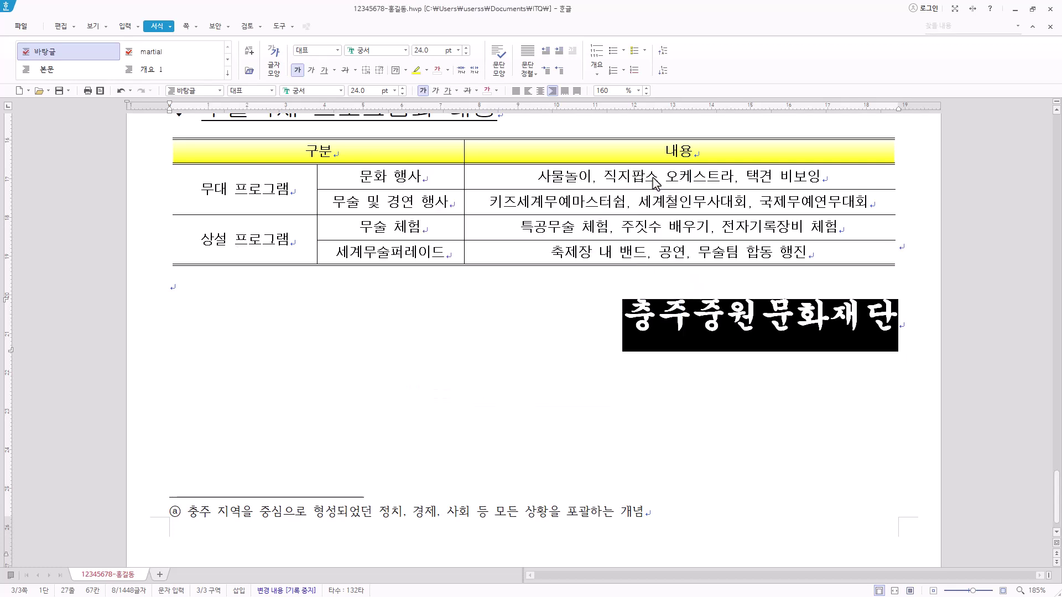
Start page numbering from the empty line below the table, choosing the page's bottom-right position and the i,ii,iii number style
scroll(825, 486, "down", 1)
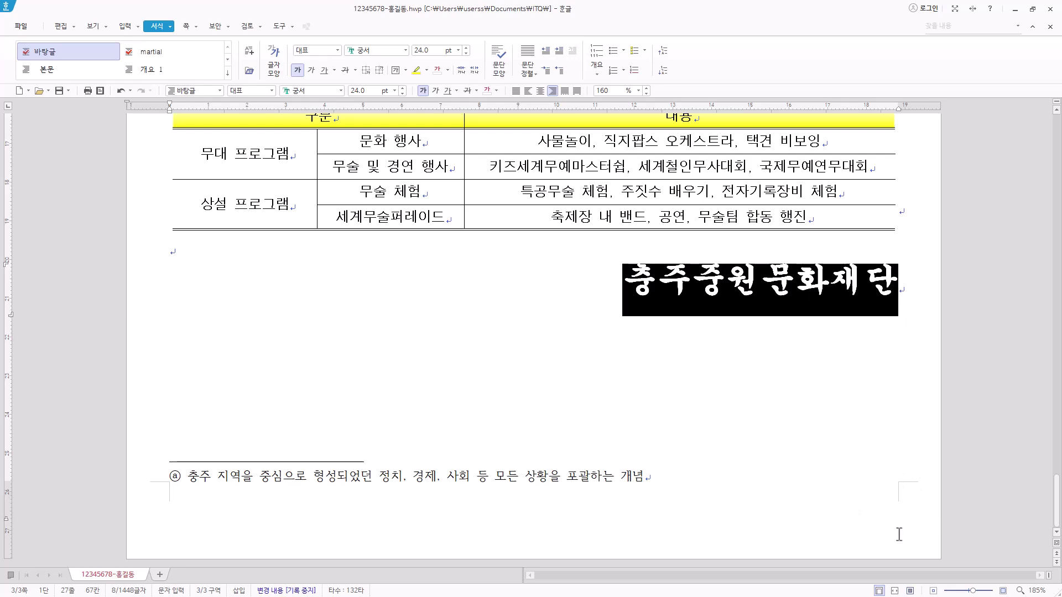
left_click(202, 253)
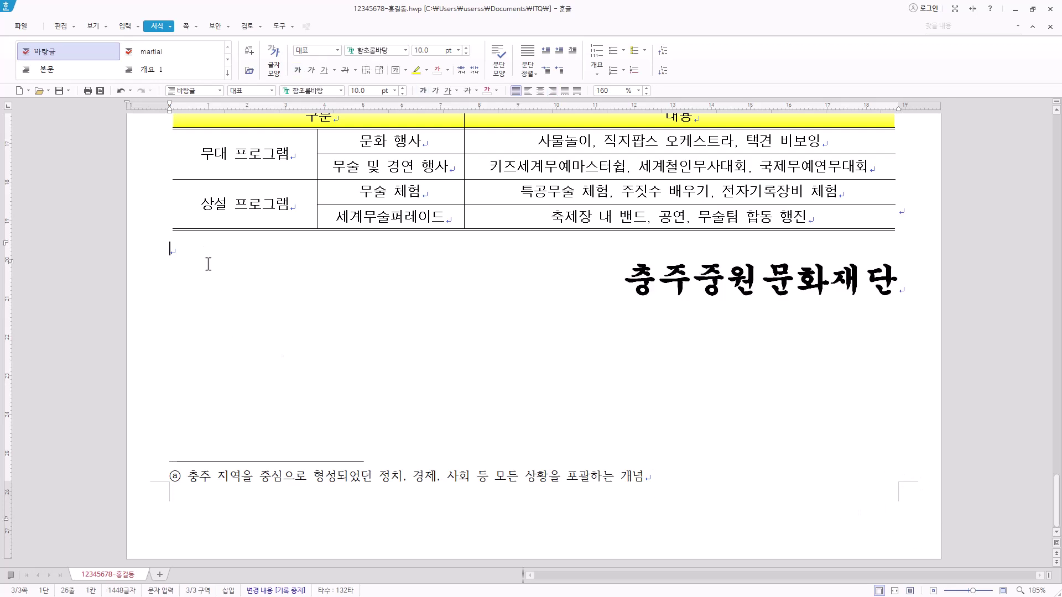
left_click(186, 28)
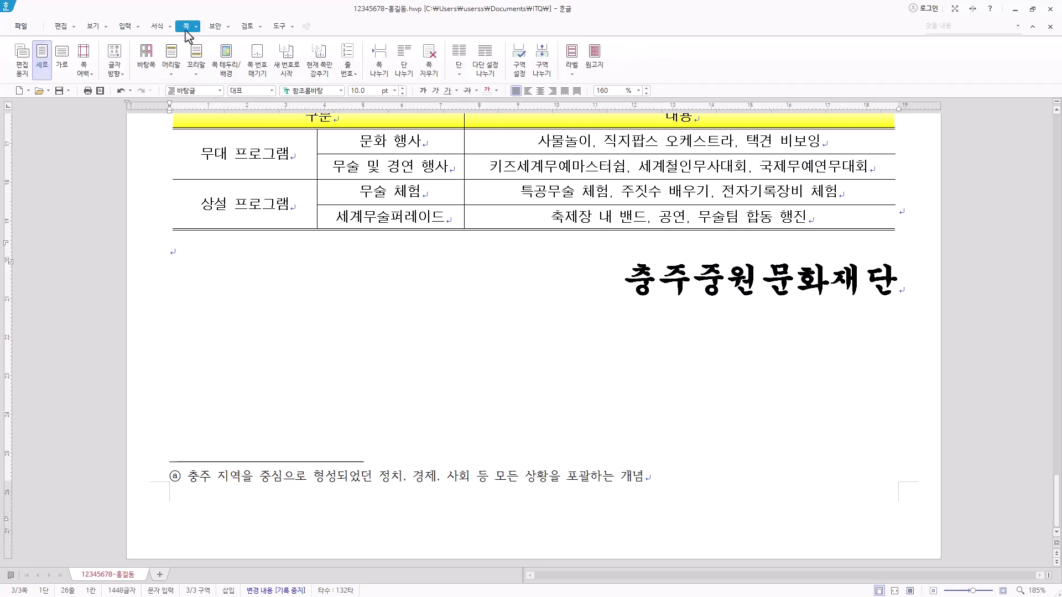
left_click(259, 76)
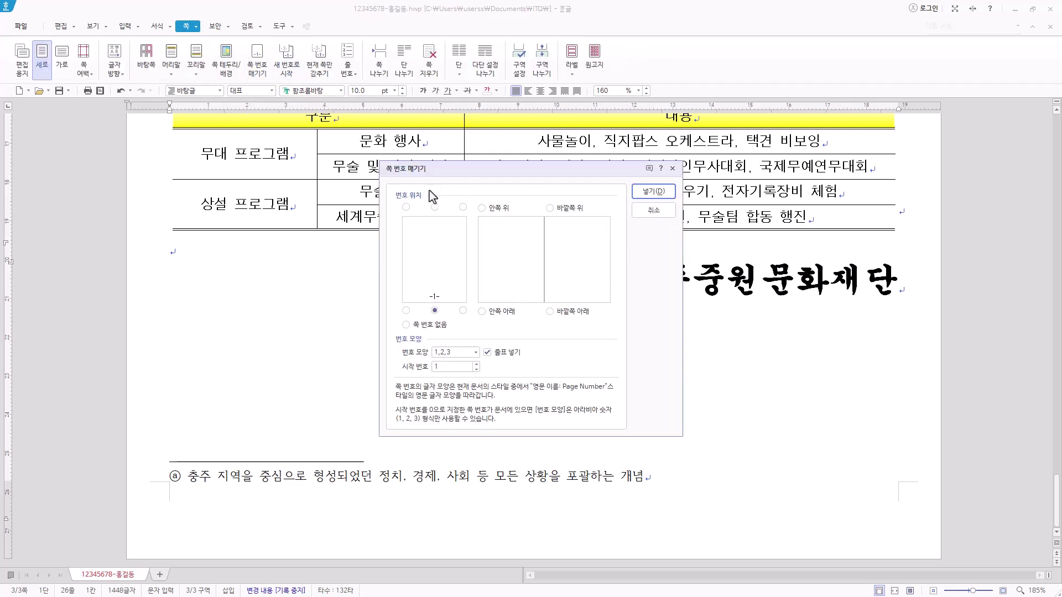
left_click(462, 312)
left_click(451, 353)
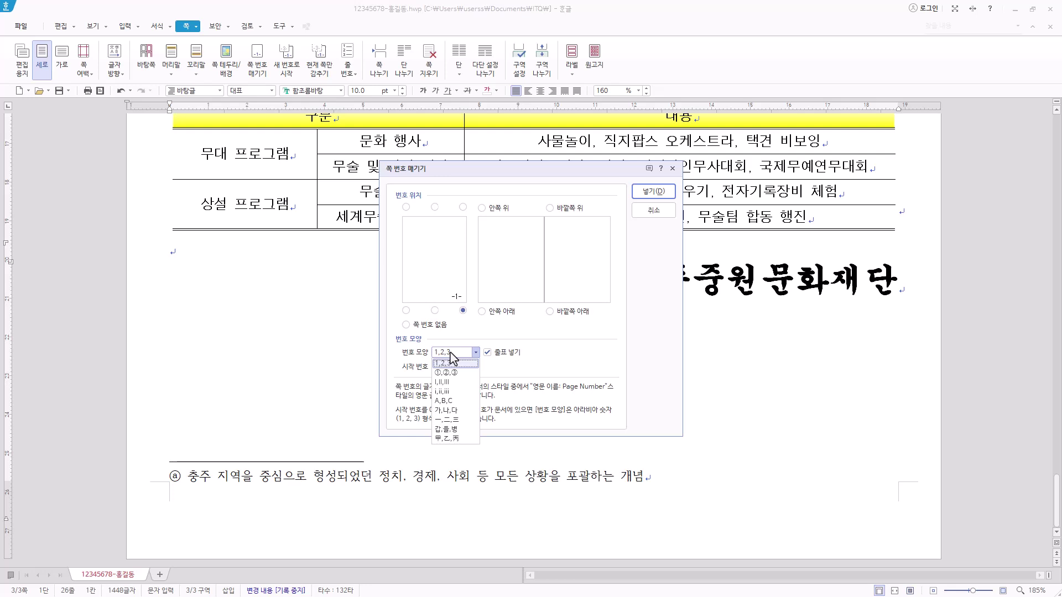
left_click(449, 392)
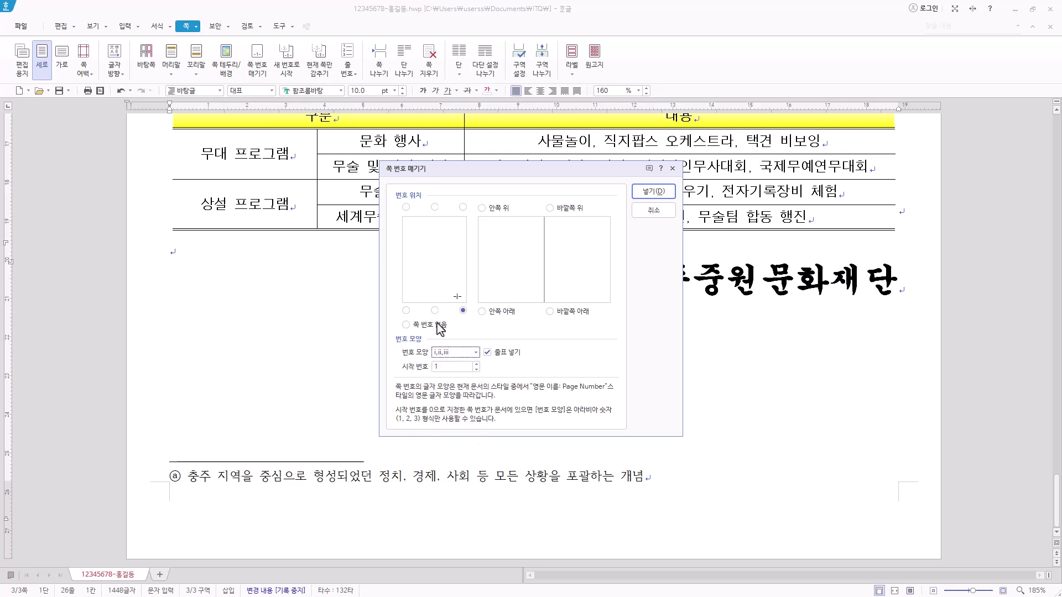
Turn off the dashes (줄표 넣기), set the starting number to 6 and insert the page number
left_click(486, 354)
left_click(476, 365)
left_click(476, 365)
left_click(476, 364)
left_click(476, 365)
left_click(653, 192)
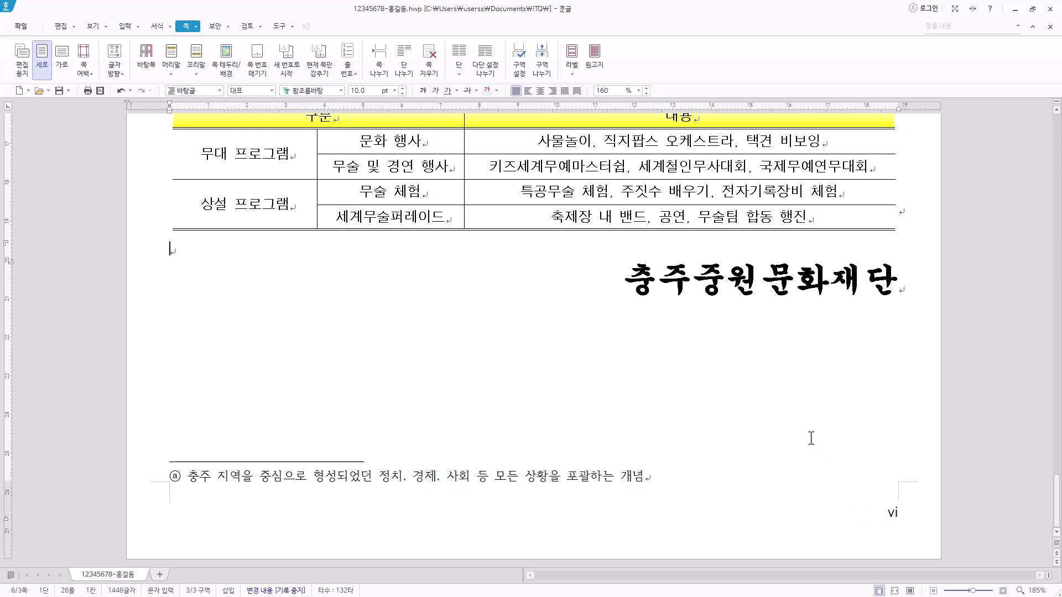
Show the control codes (조판 부호) at the title '세계 무술의 메카 충주' on page three
scroll(811, 438, "up", 20)
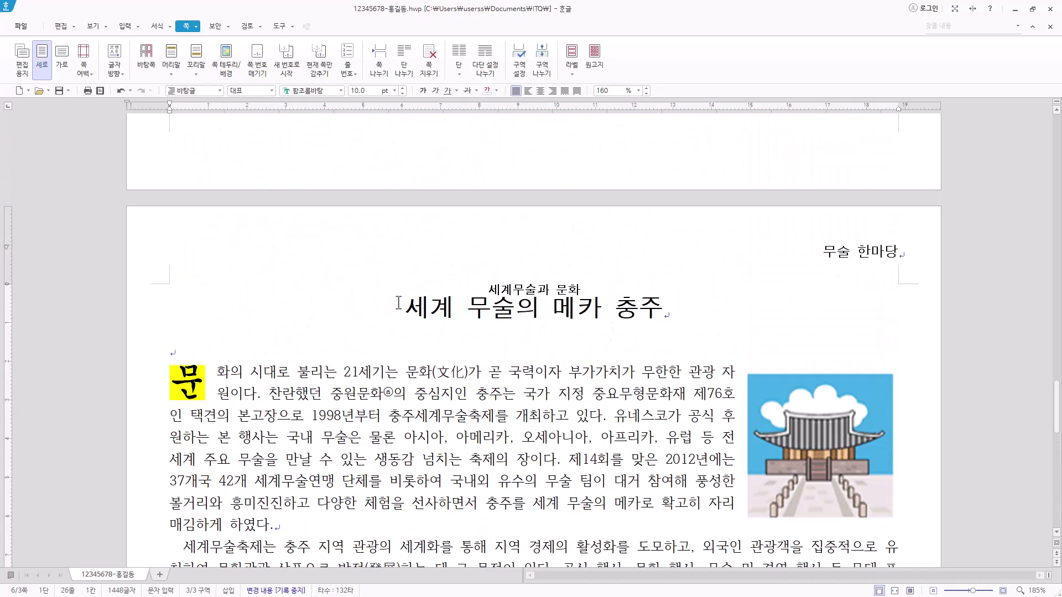
left_click(404, 309)
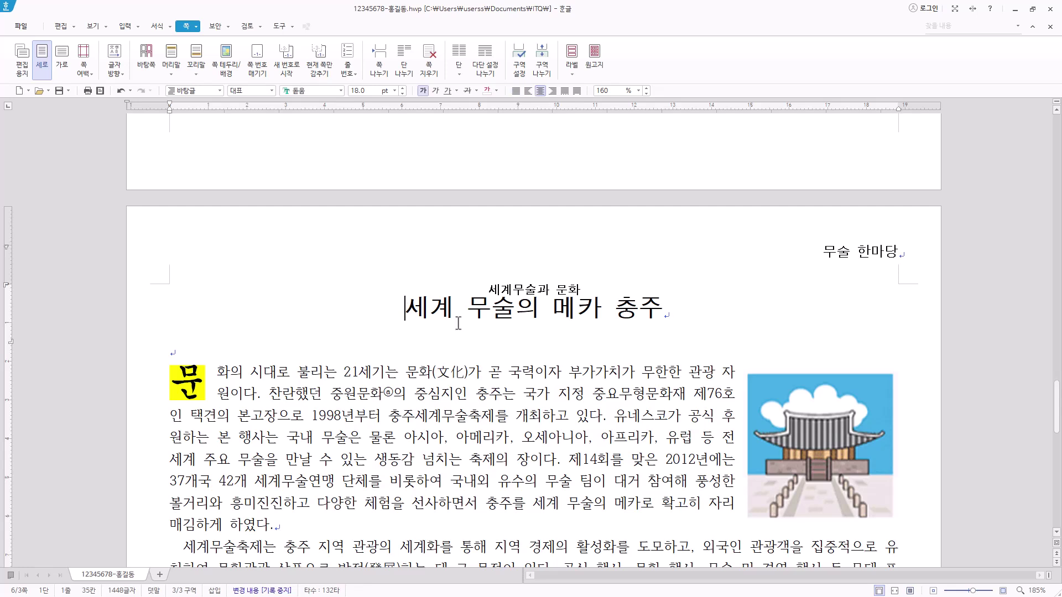
left_click(95, 27)
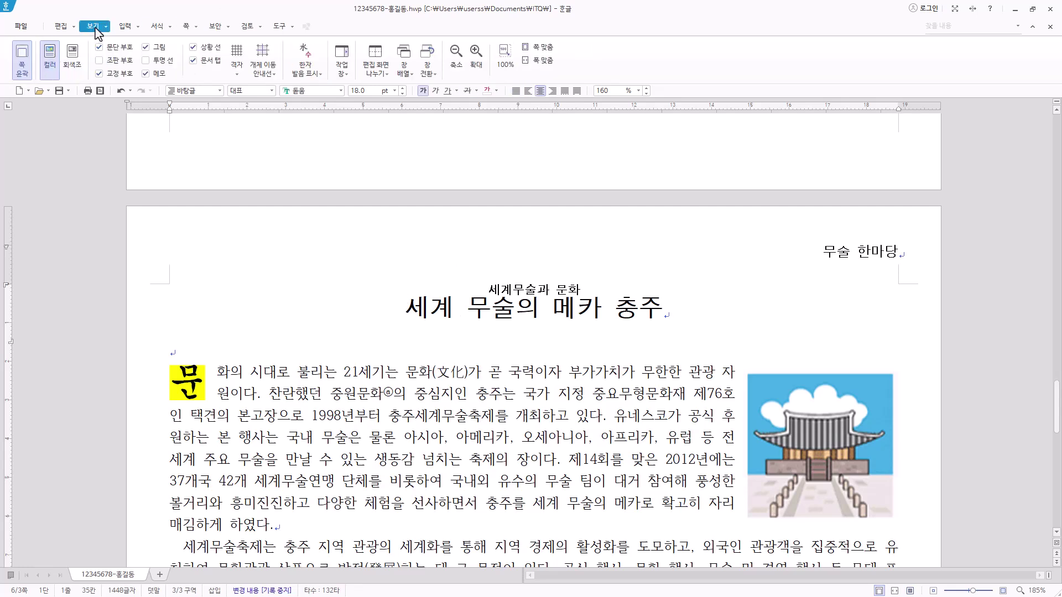
left_click(110, 65)
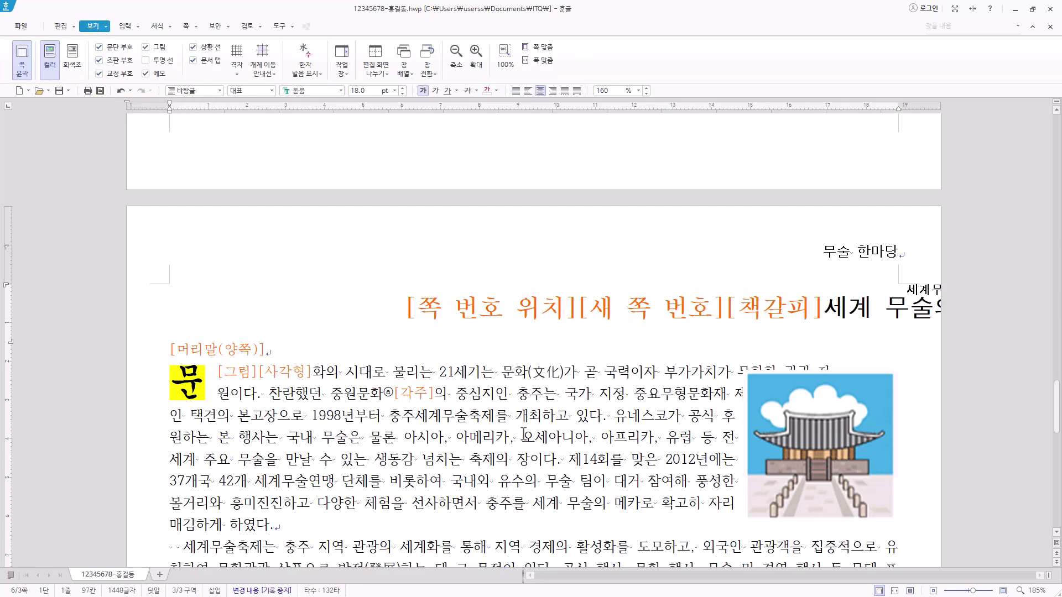
Copy the [쪽 번호 위치][새 쪽 번호] codes in front of page three's title and delete them there
left_click_drag(406, 308, 709, 315)
key("ctrl+c")
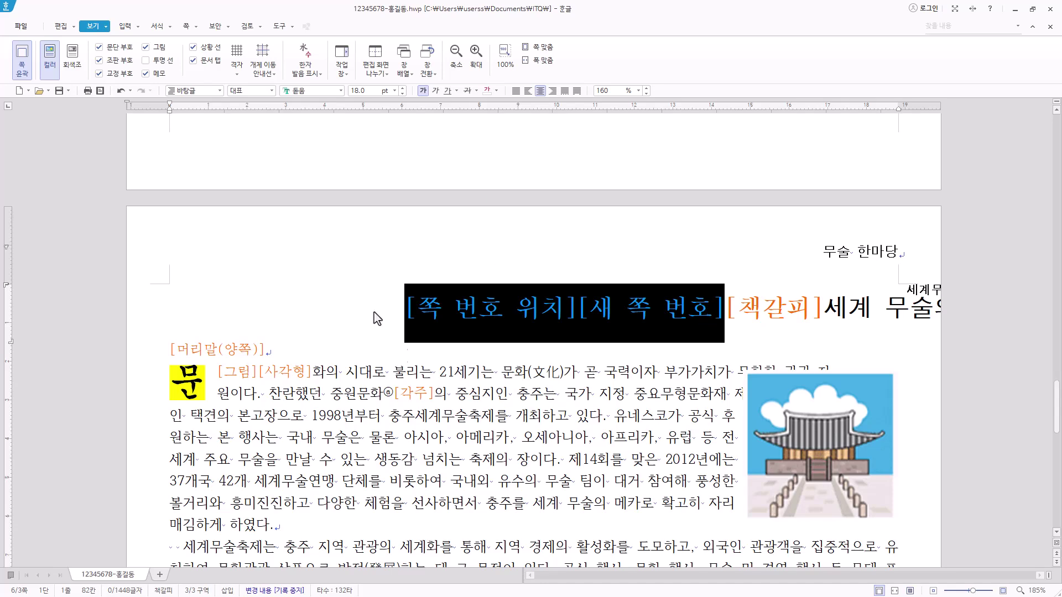
scroll(539, 338, "down", 15)
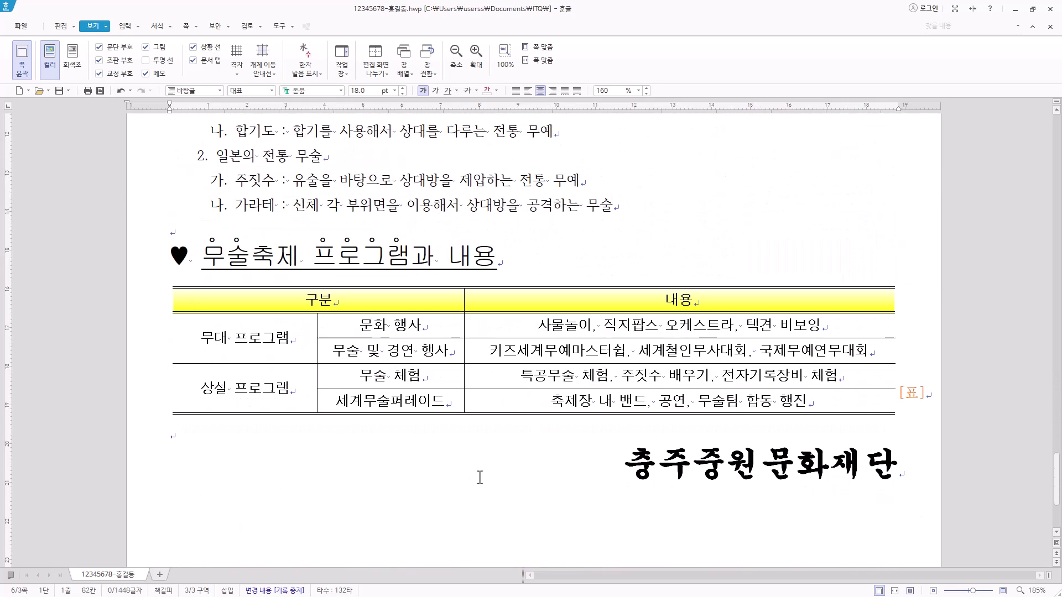
scroll(480, 477, "up", 9)
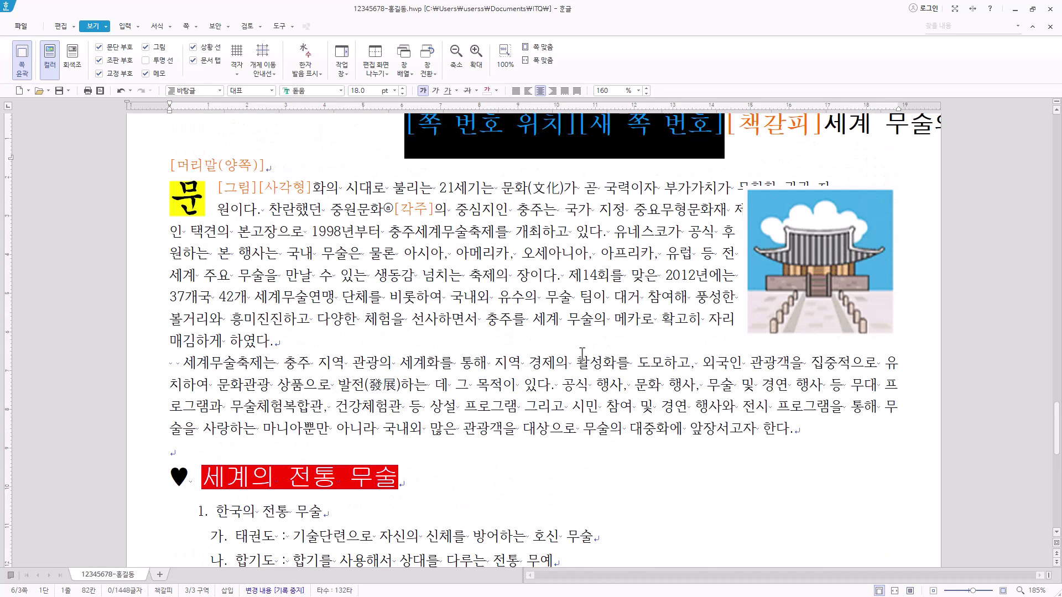
scroll(581, 352, "up", 3)
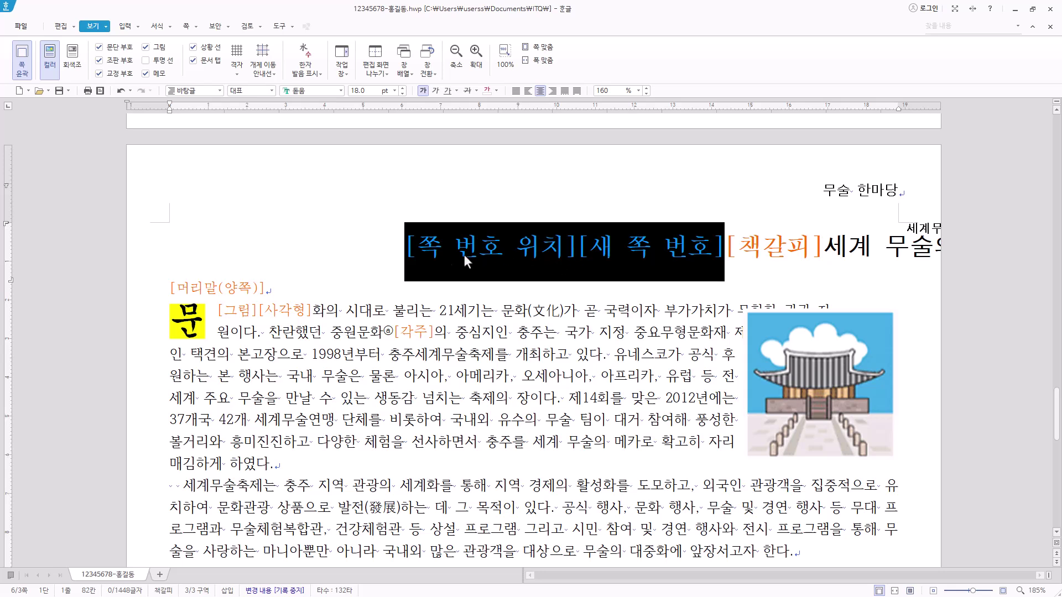
key("Delete")
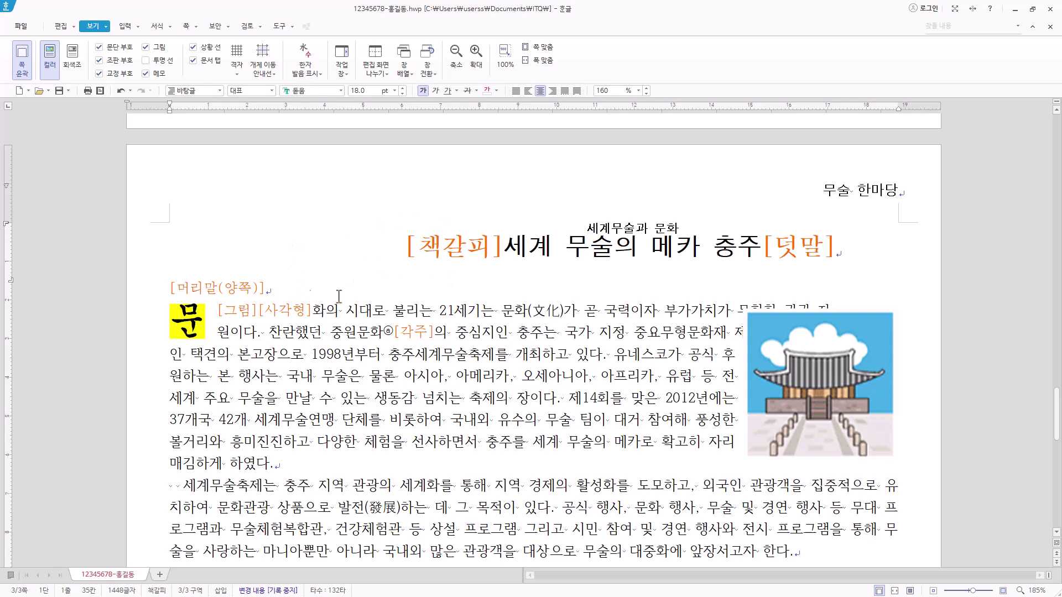
Paste the copied page-number codes before the first [사각형] code below item 4 on page two
scroll(480, 361, "up", 1)
scroll(480, 360, "up", 2)
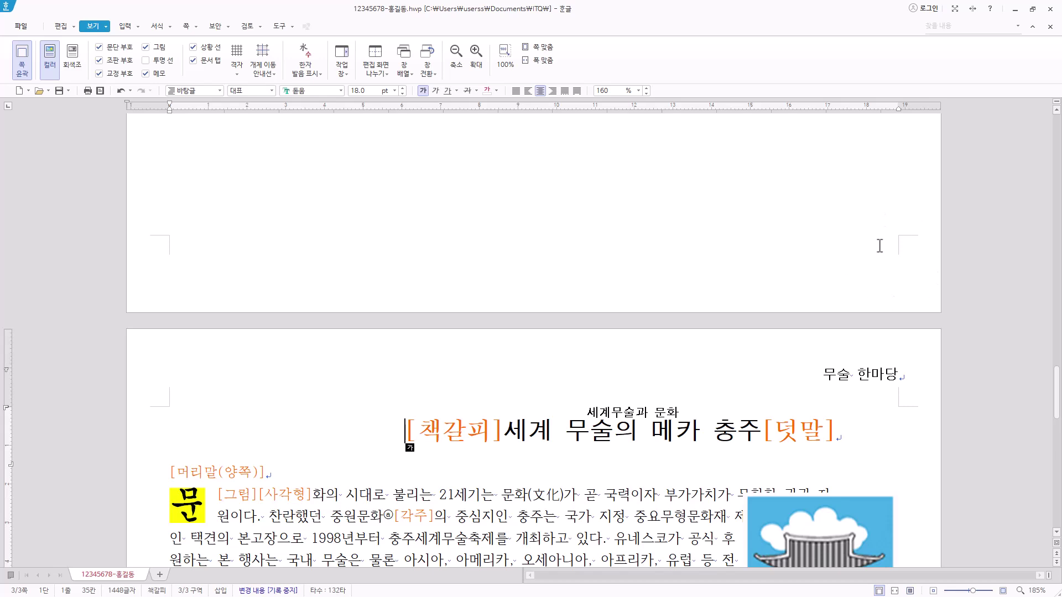
scroll(730, 321, "up", 15)
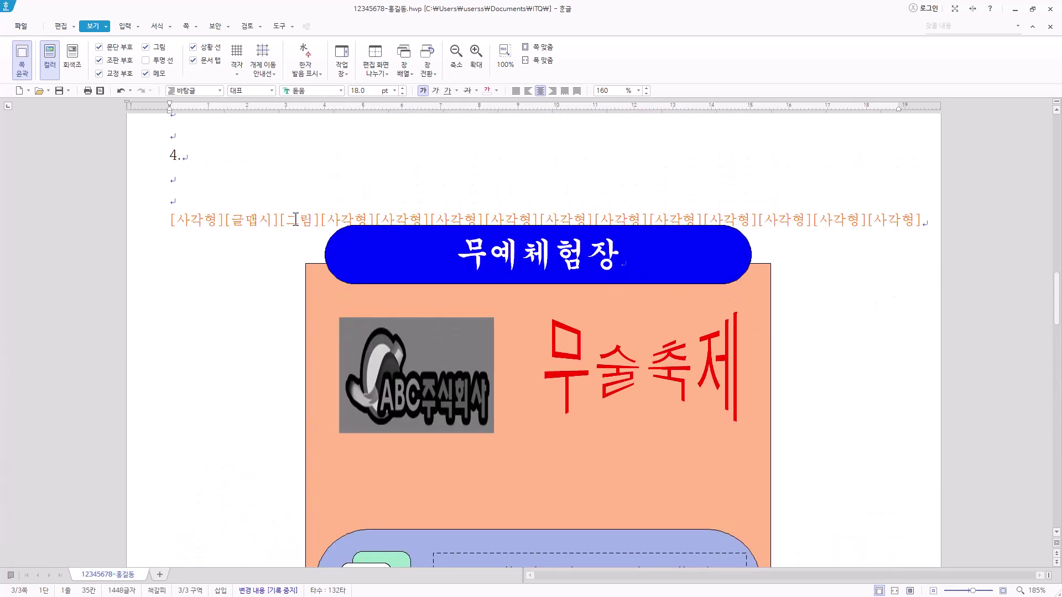
scroll(636, 207, "up", 6)
left_click(171, 406)
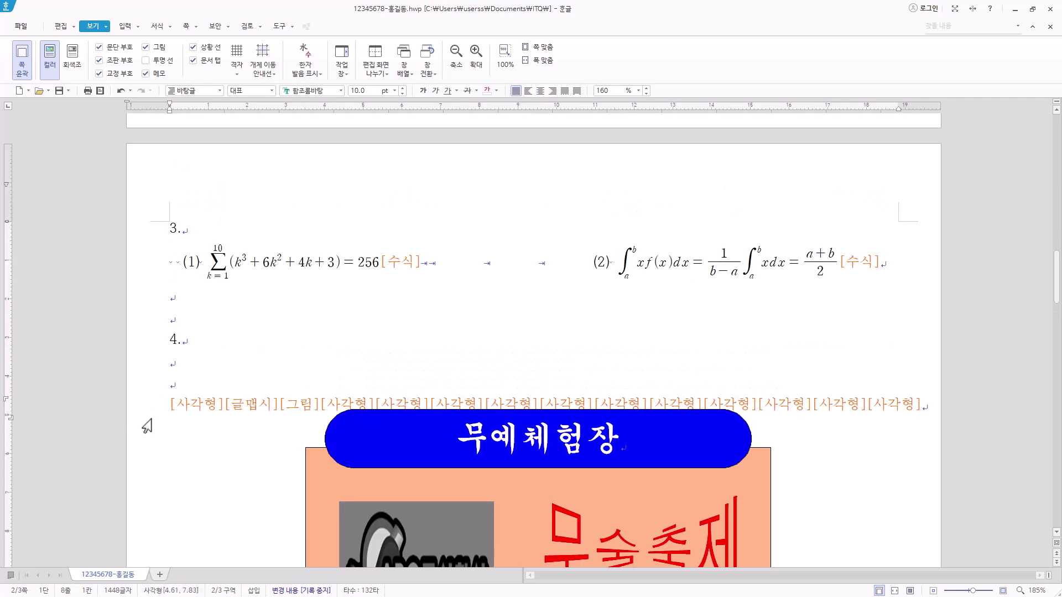
key("ctrl+v")
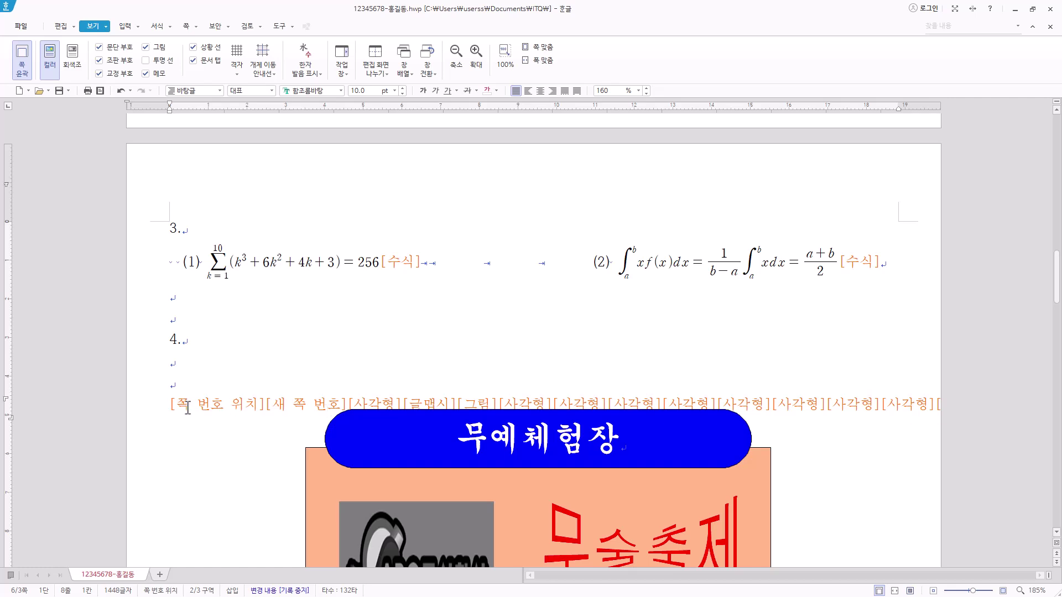
Check the page numbers on pages two and three and cut the [쪽 번호 위치][새 쪽 번호] codes from page two
left_click_drag(169, 407, 330, 408)
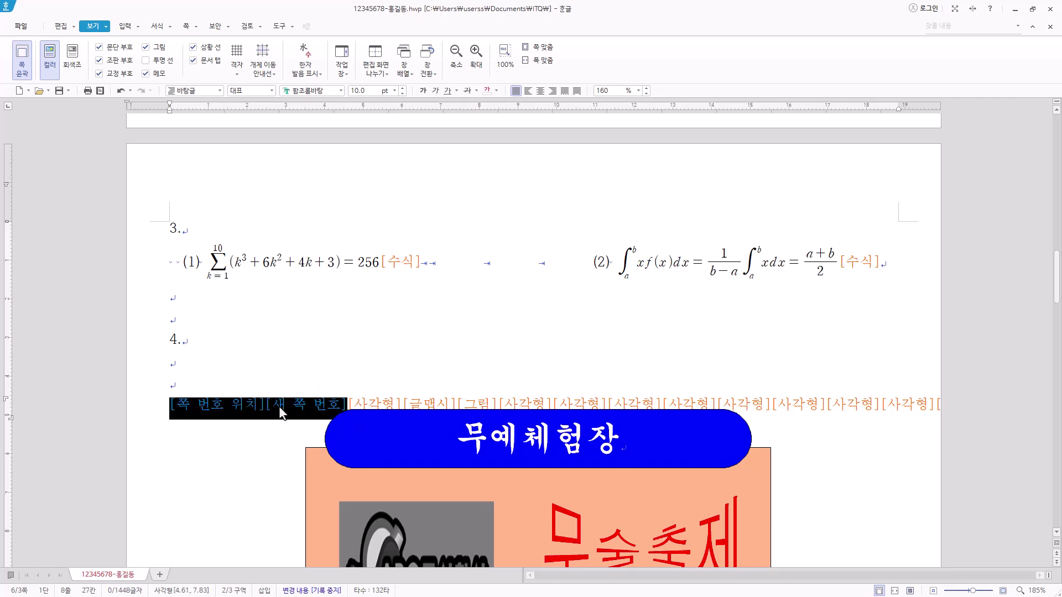
scroll(282, 412, "down", 10)
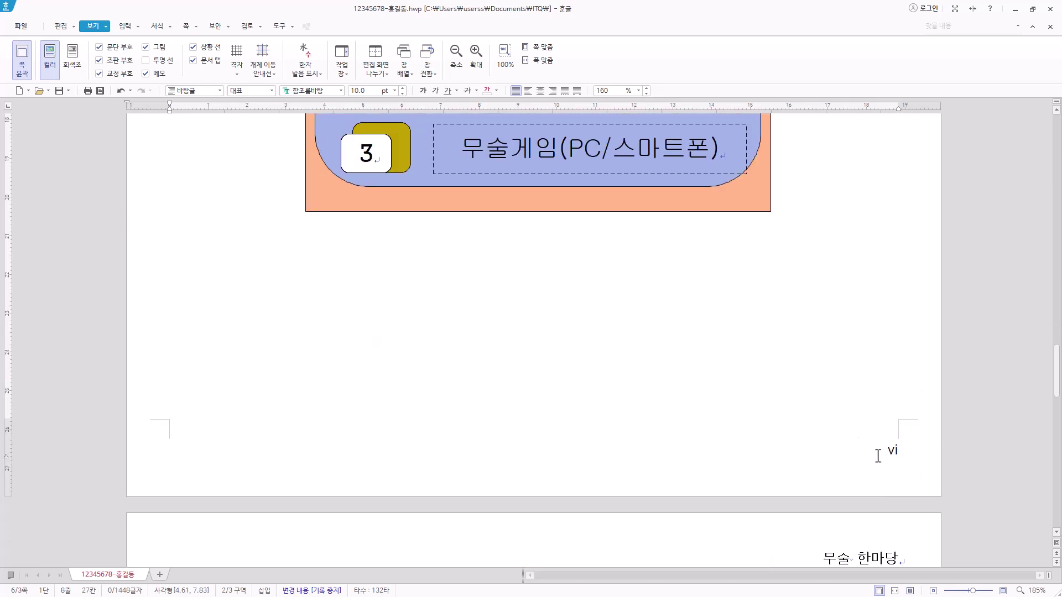
scroll(941, 441, "down", 14)
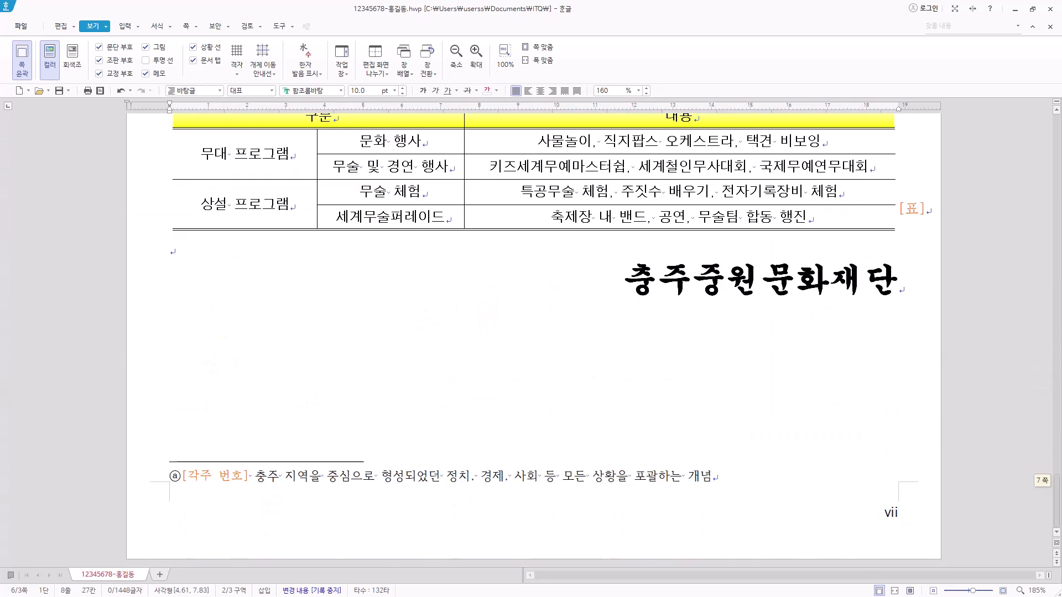
left_click_drag(1057, 512, 1053, 303)
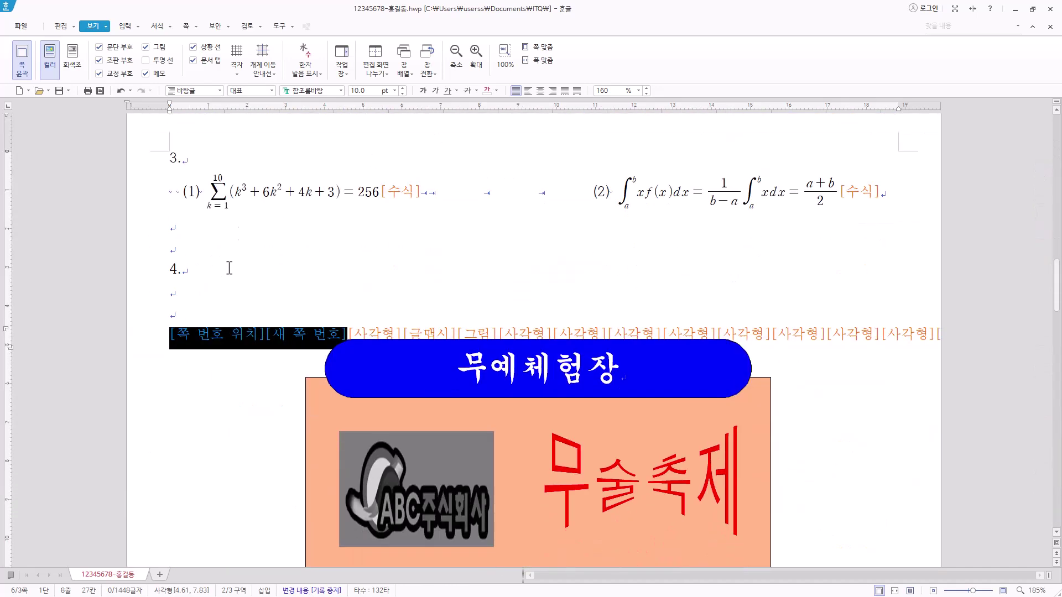
right_click(297, 340)
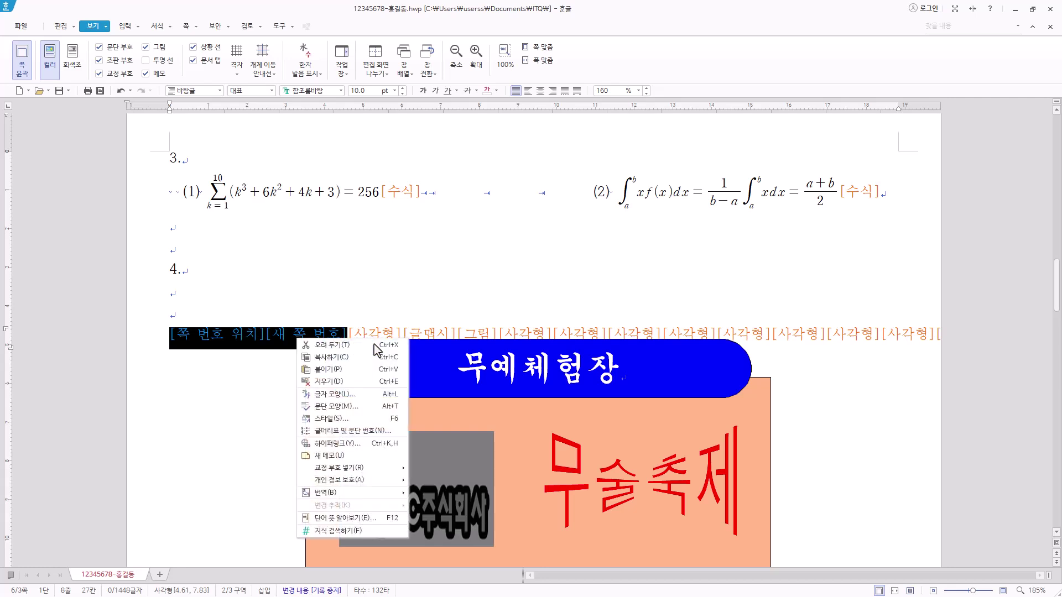
left_click(347, 345)
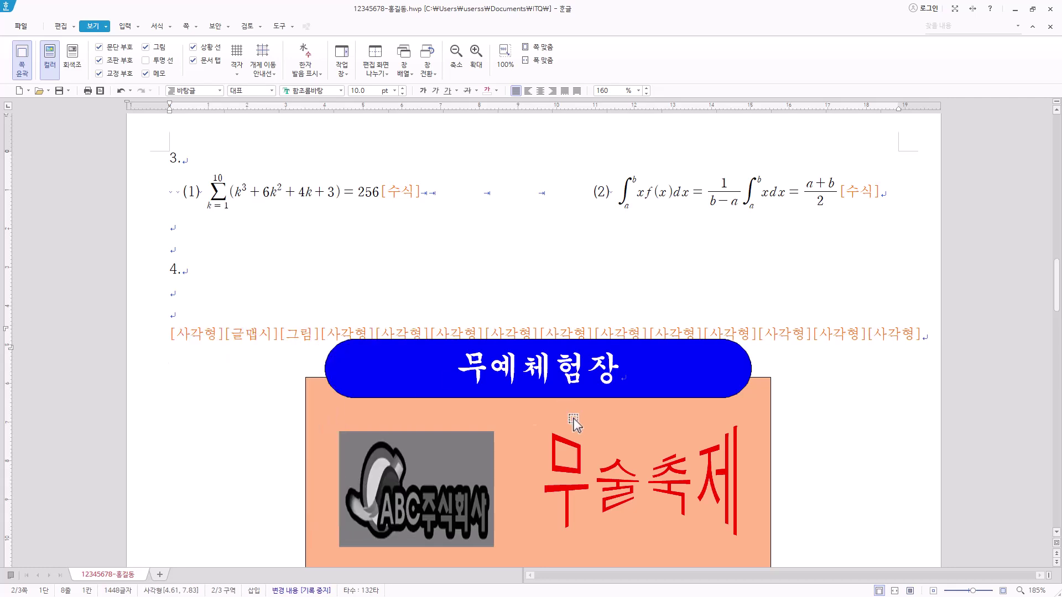
Paste the cut page-number codes before the [책갈피] code of page three's title
scroll(450, 397, "down", 15)
scroll(449, 397, "down", 5)
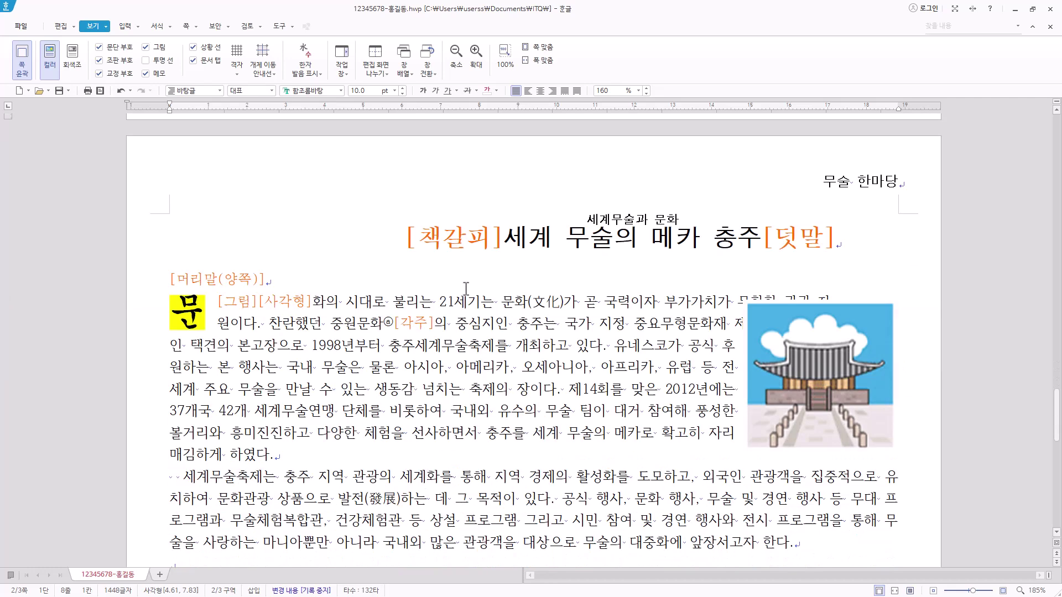
left_click(407, 238)
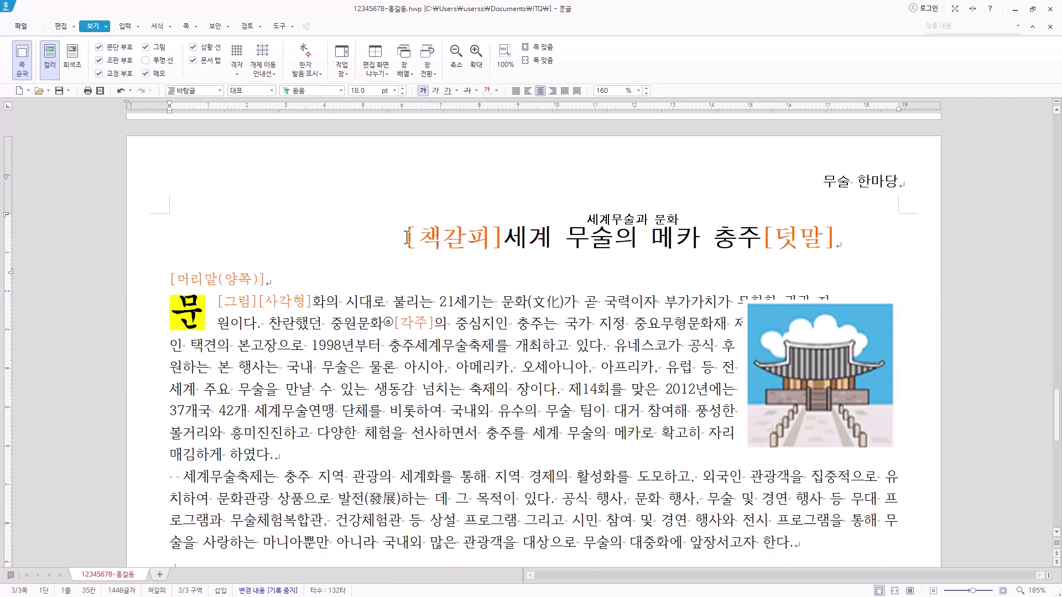
right_click(407, 238)
left_click(442, 253)
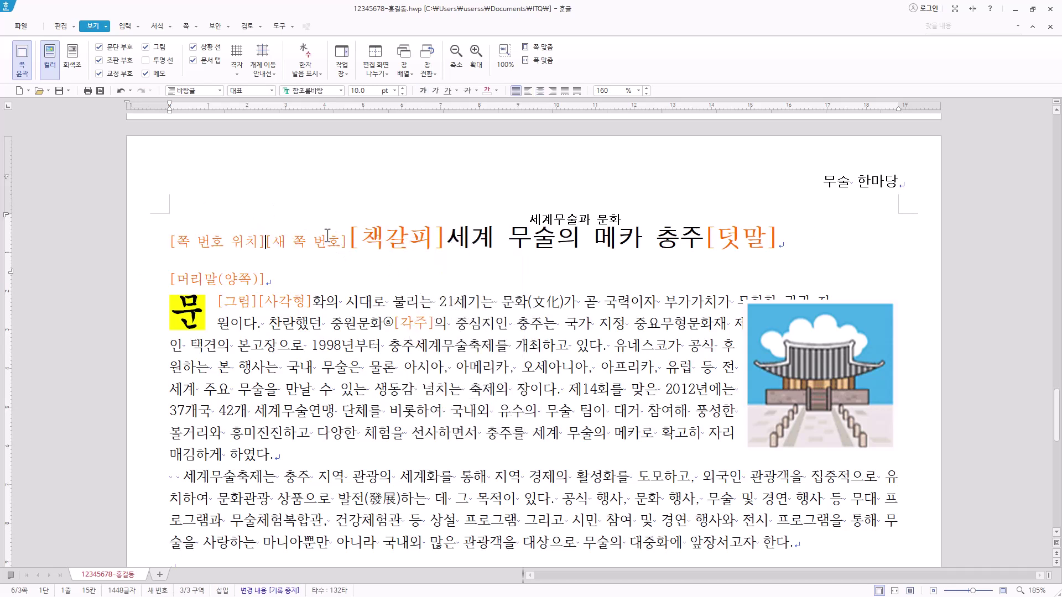
Place the cursor before the title's [책갈피] code and hide the control codes (조판 부호)
left_click(333, 248)
left_click(354, 243)
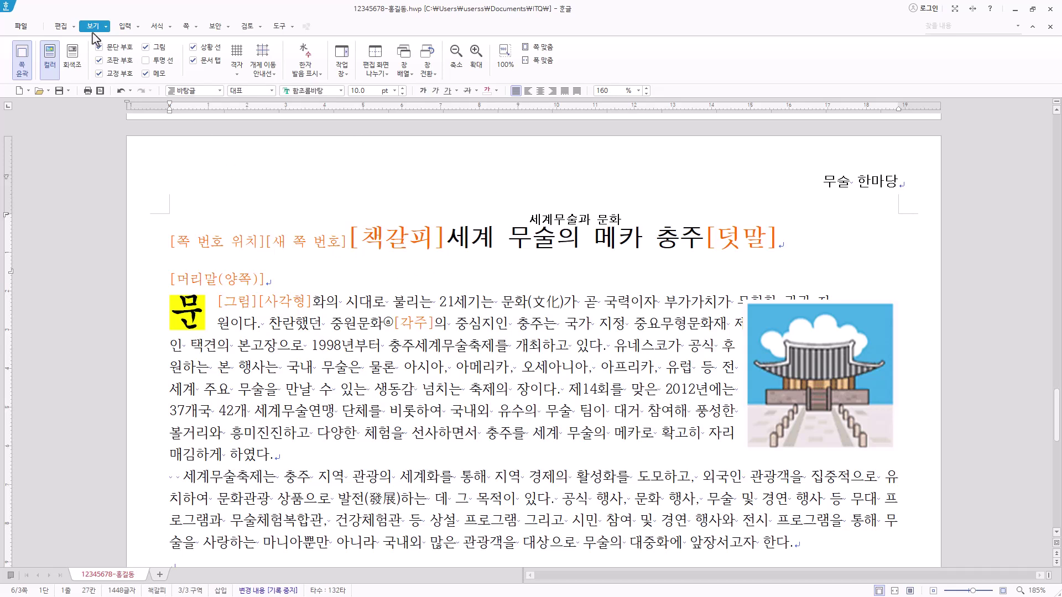
left_click(99, 60)
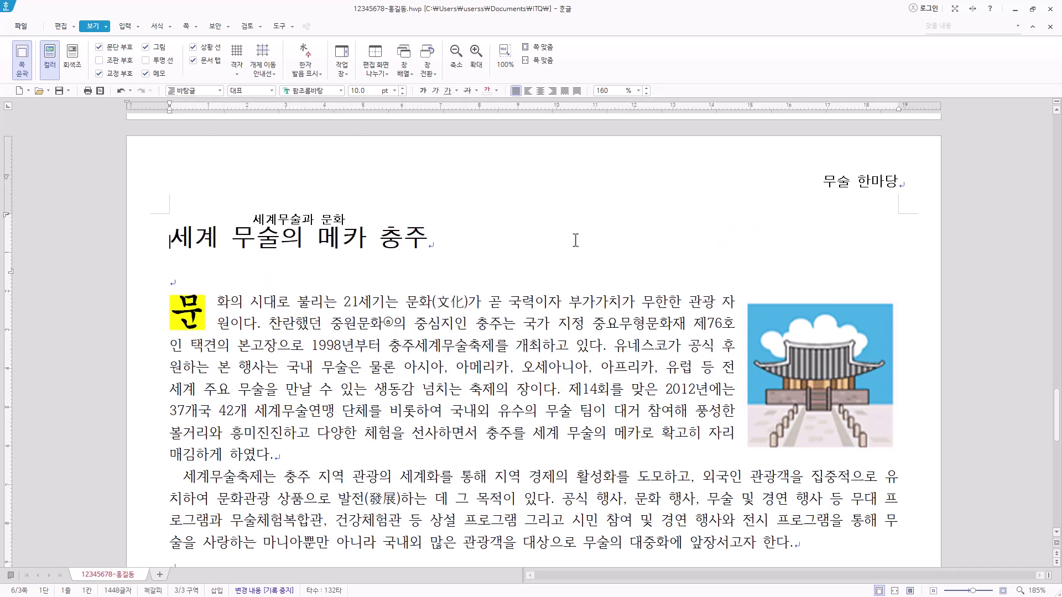
Center-align the page-three title "세계 무술의 메카 충주"
left_click(334, 239)
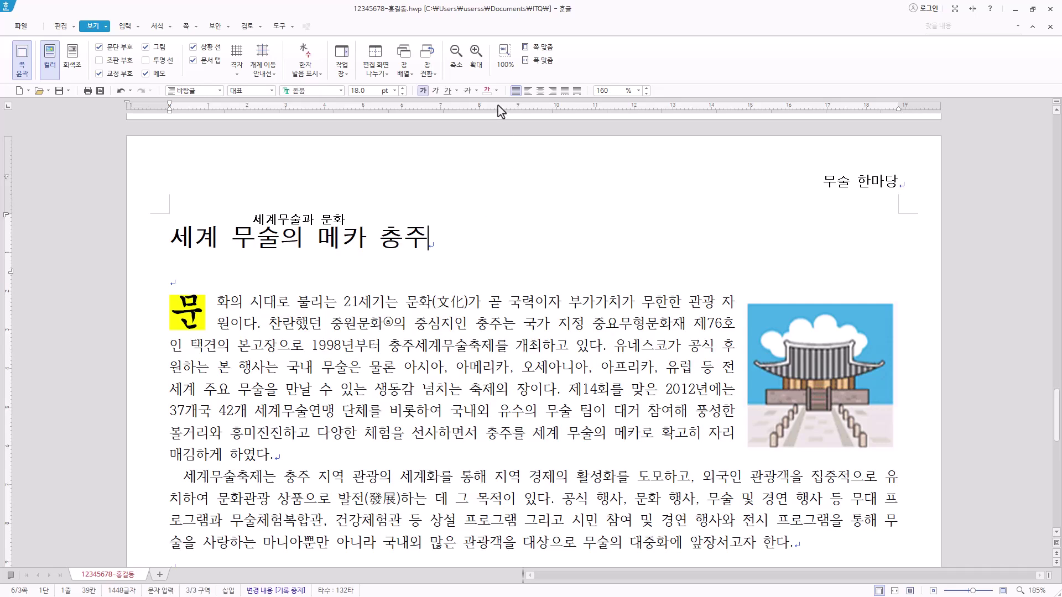
left_click(540, 93)
scroll(822, 360, "up", 3)
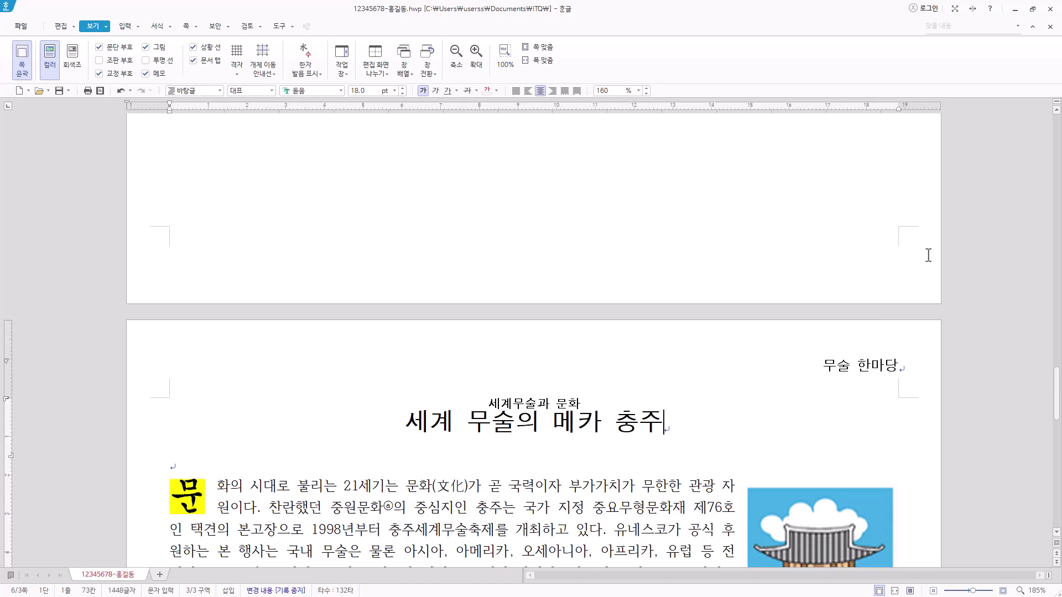
Check the organization line, footnote and page number at the end of page three, and return the cursor to the start of its title
scroll(895, 271, "down", 15)
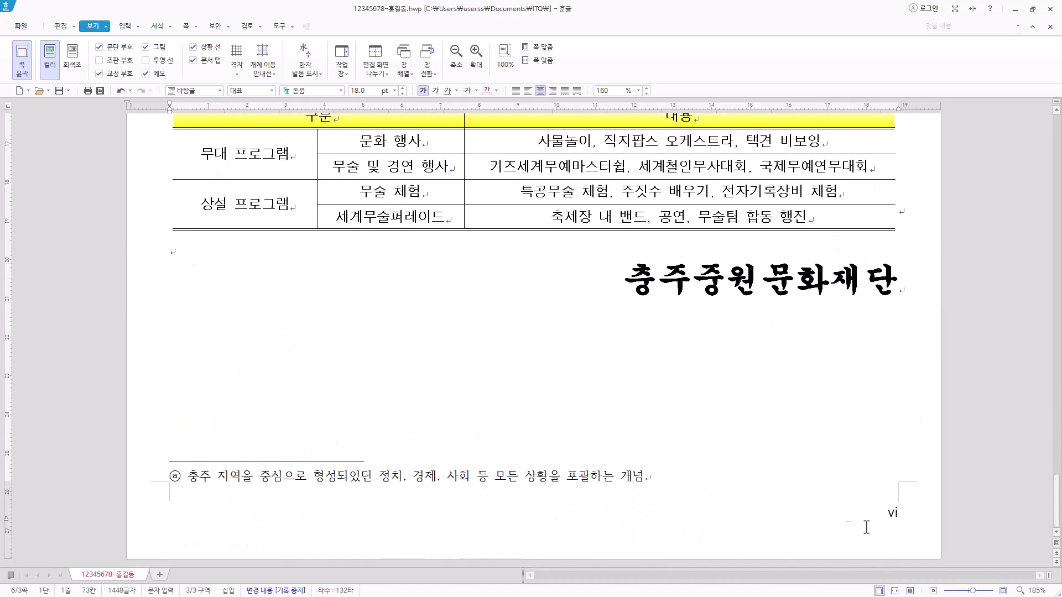
scroll(835, 493, "up", 10)
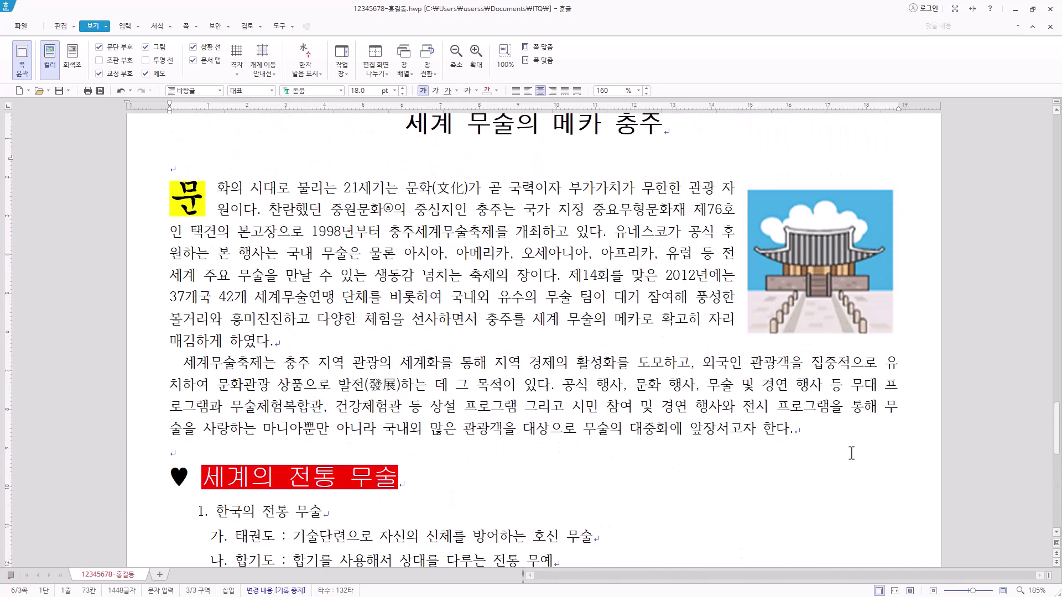
scroll(853, 445, "up", 3)
left_click(398, 313)
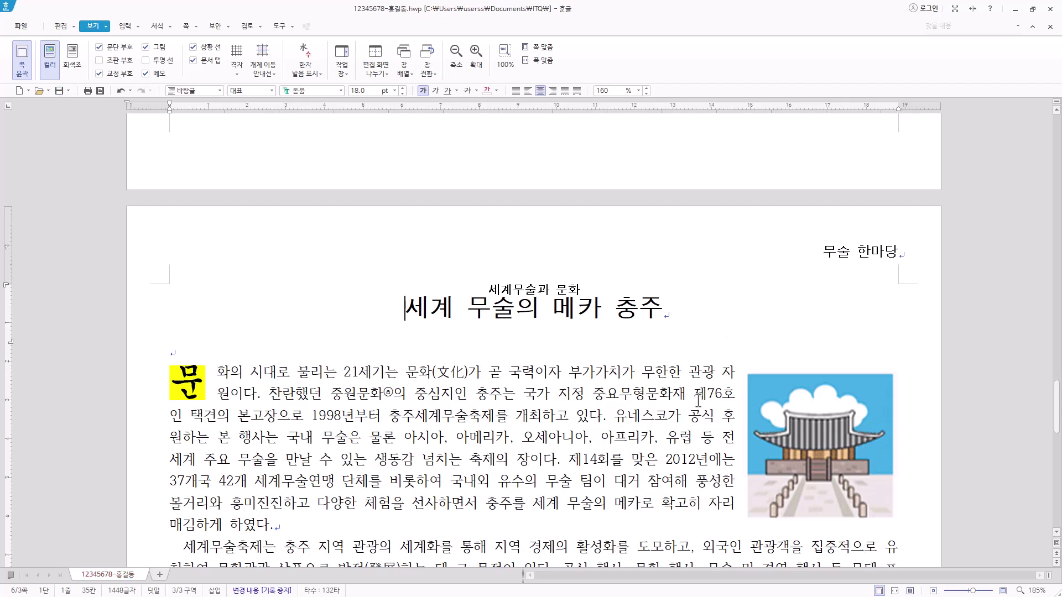
key("Hangul")
key("Hangul")
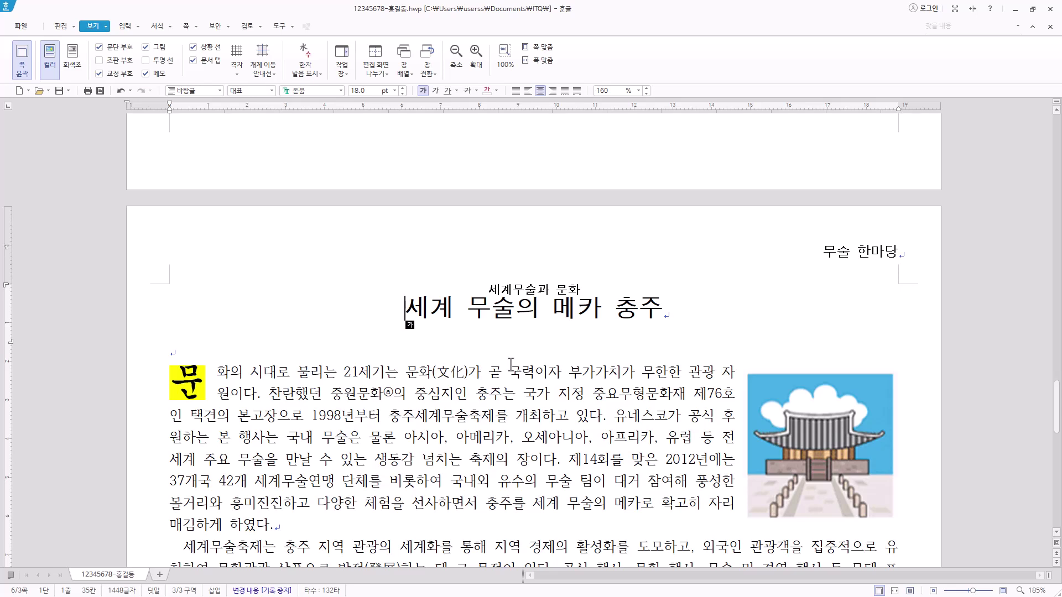